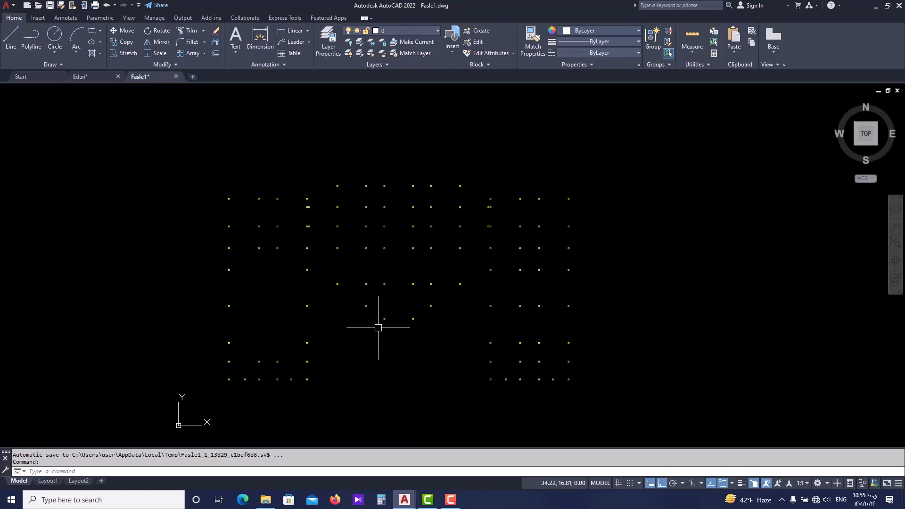
Examine the column layout of the building plan, especially the upper rows of columns.
scroll(278, 206, "up", 2)
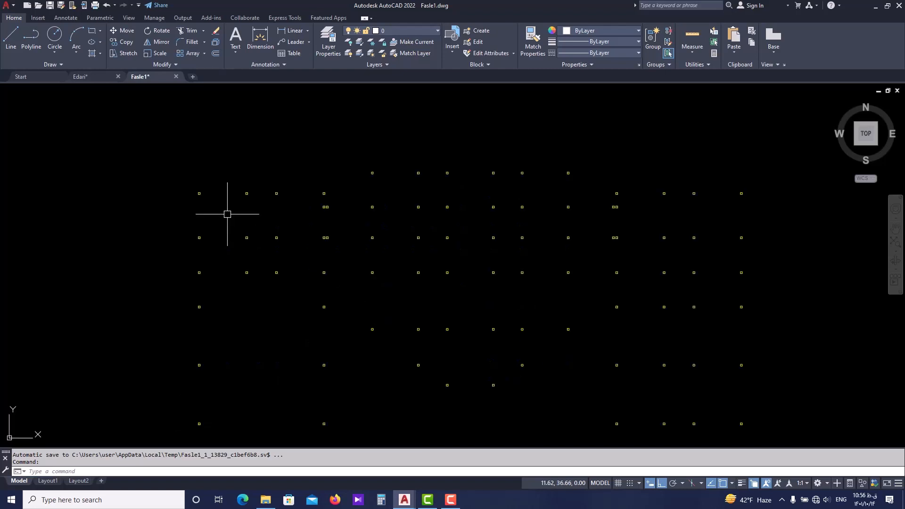
scroll(239, 186, "down", 2)
scroll(239, 186, "up", 2)
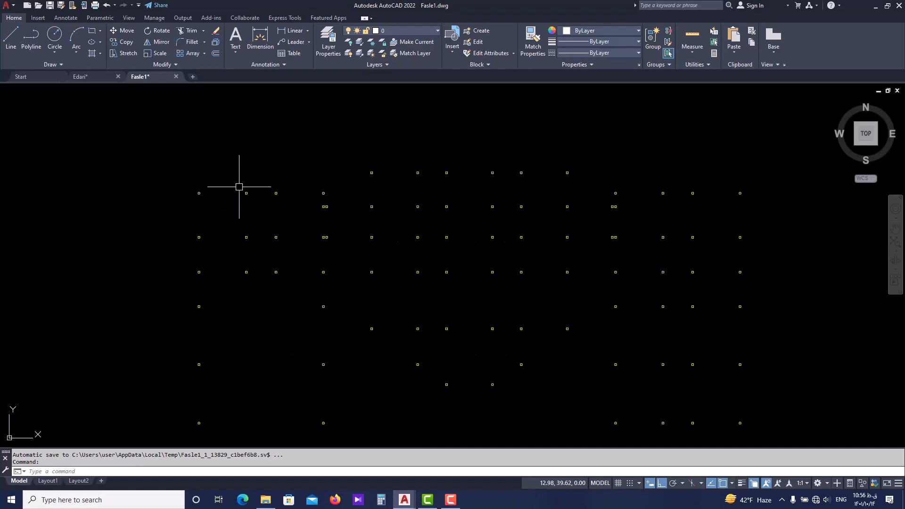
middle_click_drag(206, 179, 213, 206)
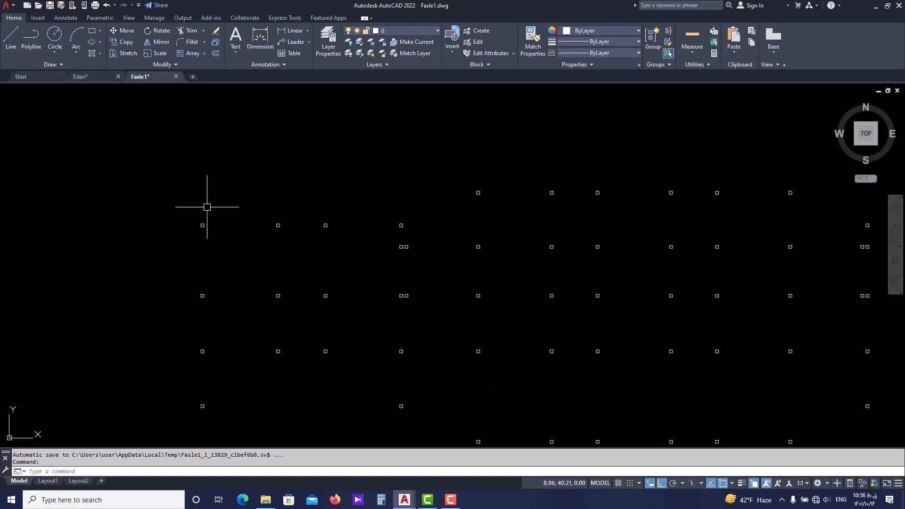
scroll(207, 207, "up", 2)
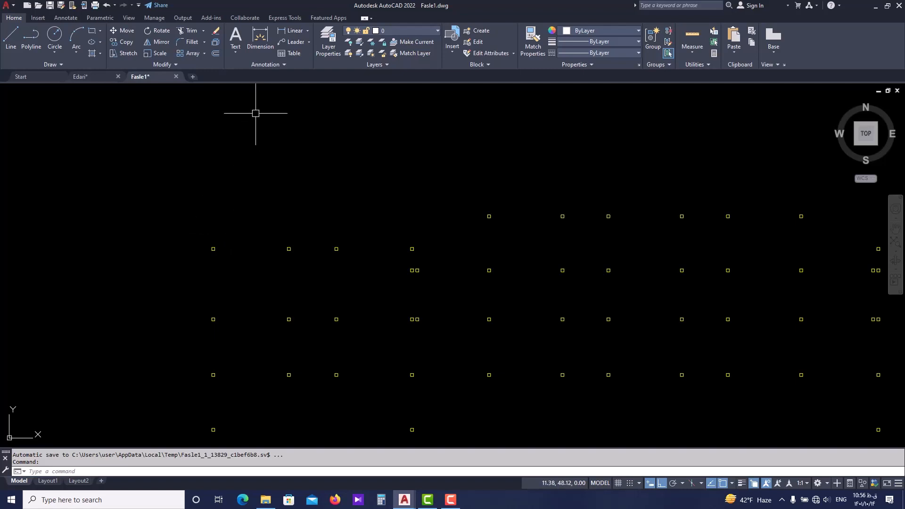
scroll(257, 168, "down", 2)
middle_click_drag(257, 169, 227, 169)
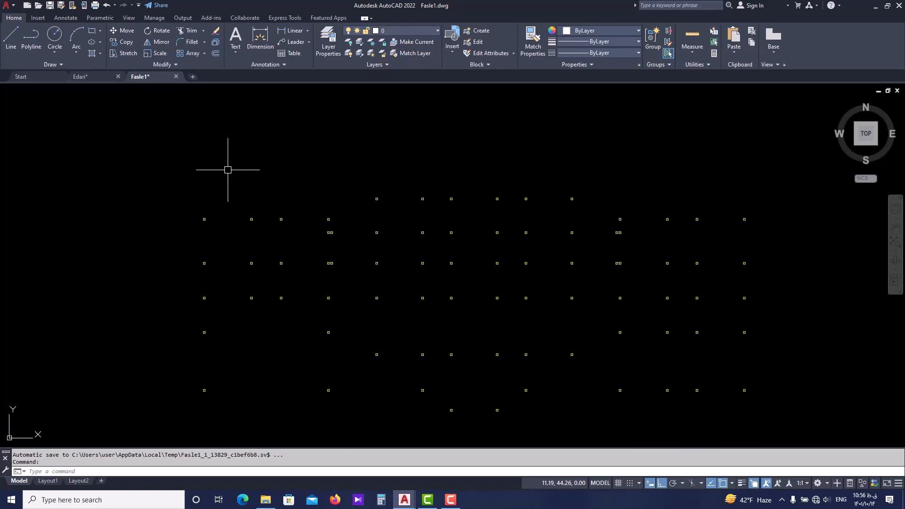
scroll(198, 218, "up", 6)
scroll(200, 218, "down", 2)
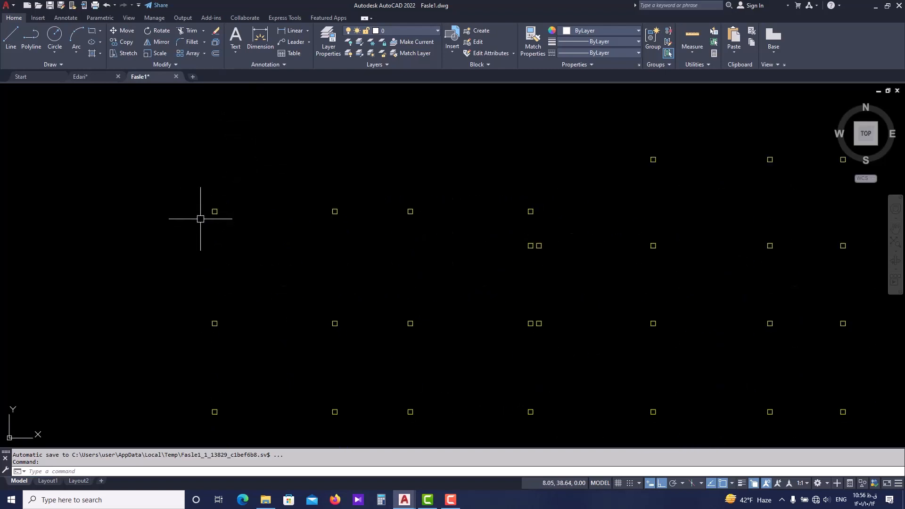
scroll(200, 218, "down", 2)
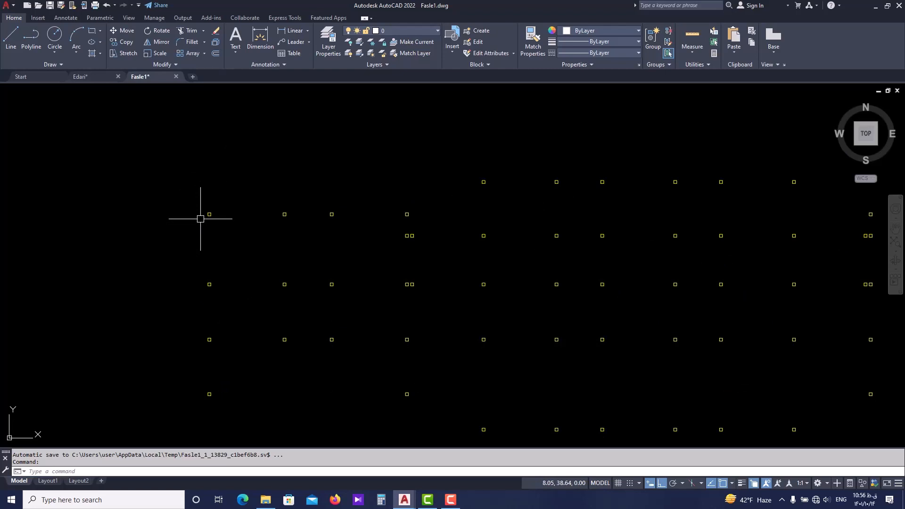
scroll(203, 218, "down", 2)
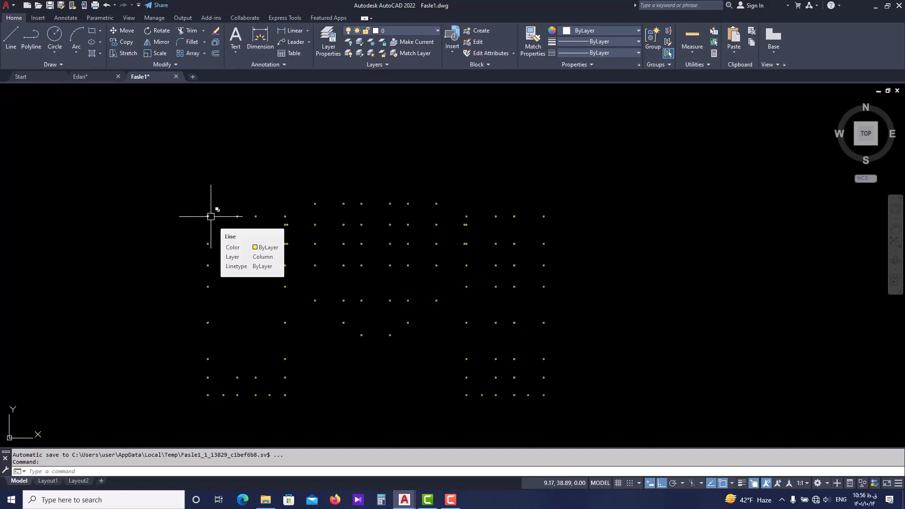
scroll(217, 229, "up", 6)
scroll(409, 176, "down", 4)
middle_click_drag(464, 174, 305, 212)
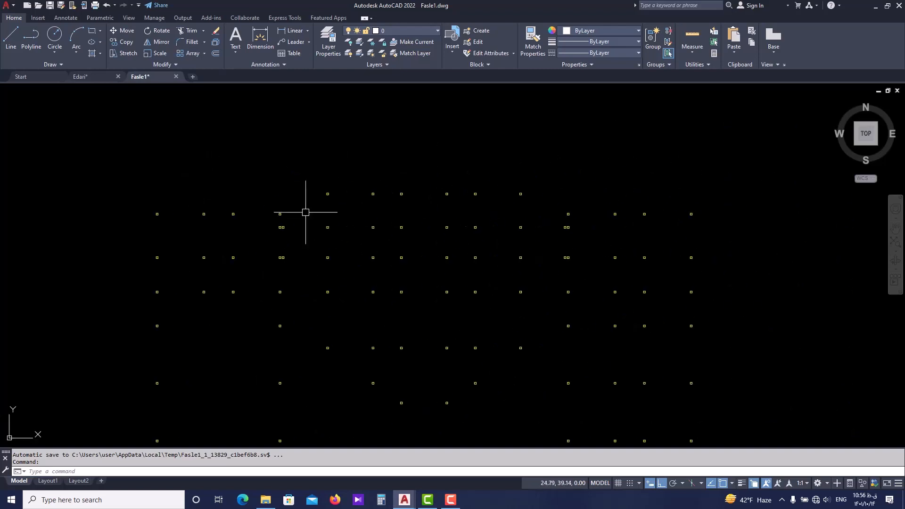
scroll(212, 212, "up", 4)
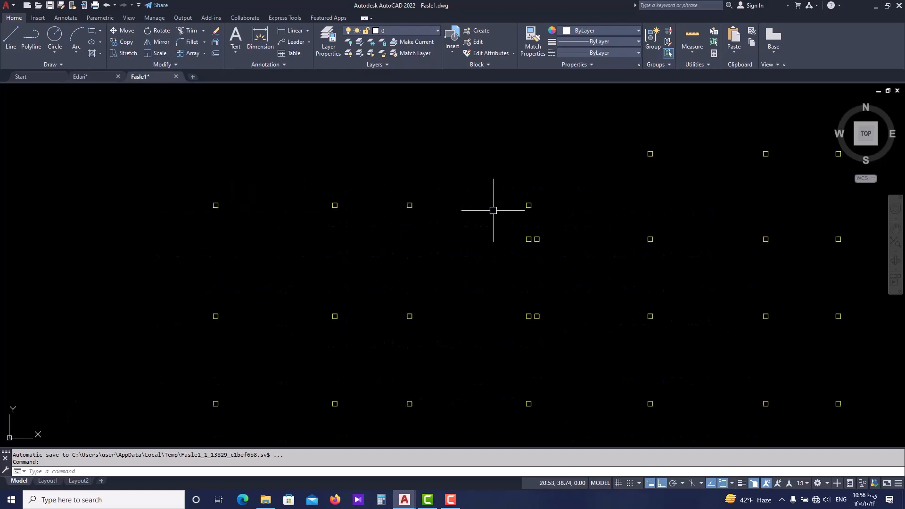
scroll(332, 191, "down", 4)
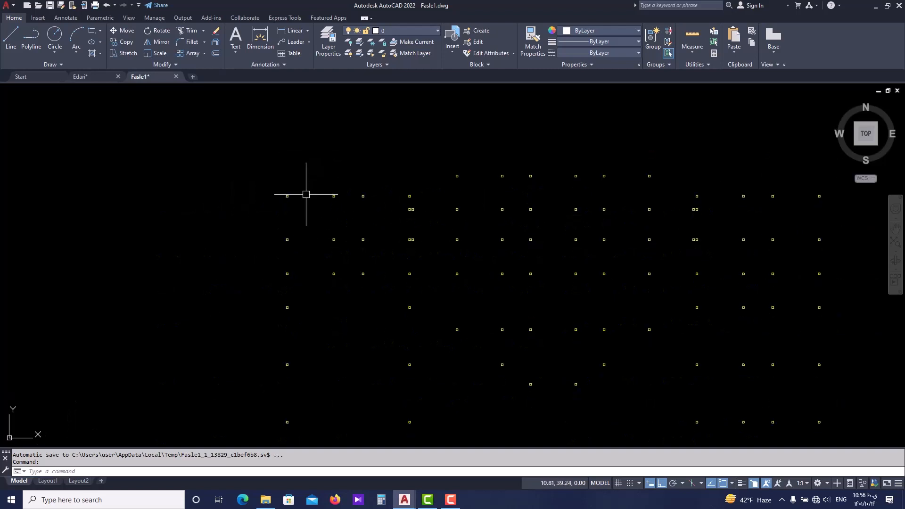
scroll(283, 210, "down", 2)
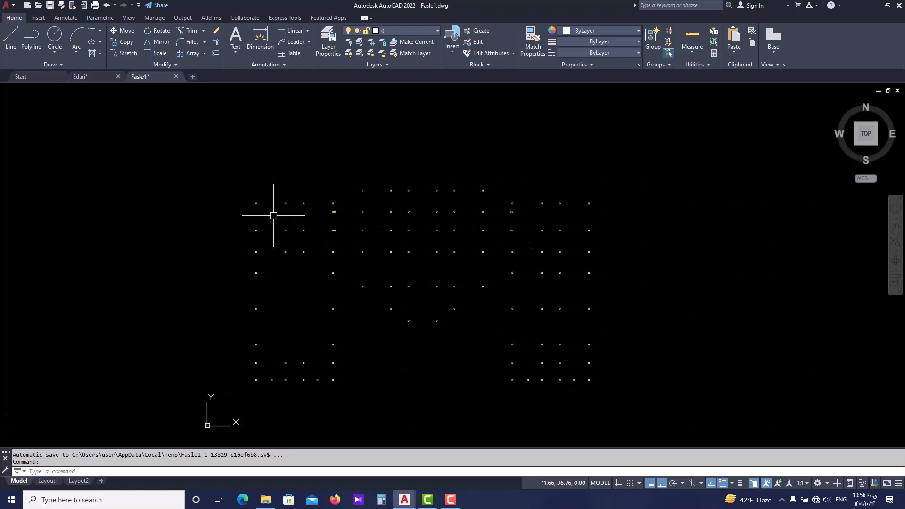
Draw a vertical axis line about 33 units long from the lower-left corner column up past the upper-left column.
scroll(267, 210, "up", 4)
type("l")
key("Return")
scroll(246, 189, "down", 6)
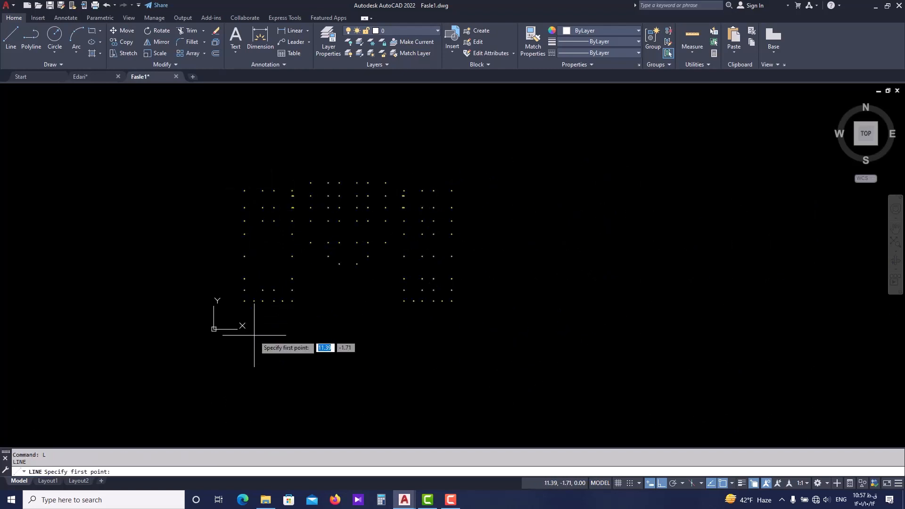
scroll(254, 335, "up", 6)
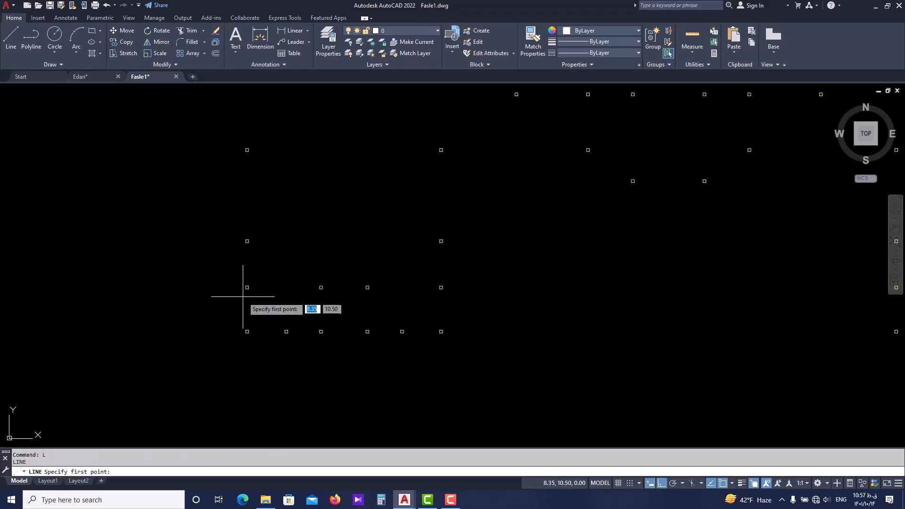
left_click(252, 334)
scroll(255, 325, "down", 3)
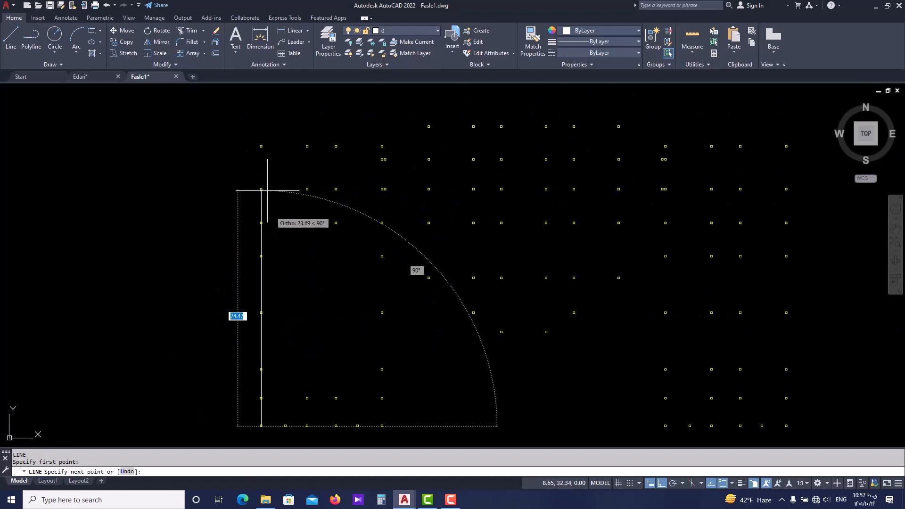
scroll(267, 191, "up", 7)
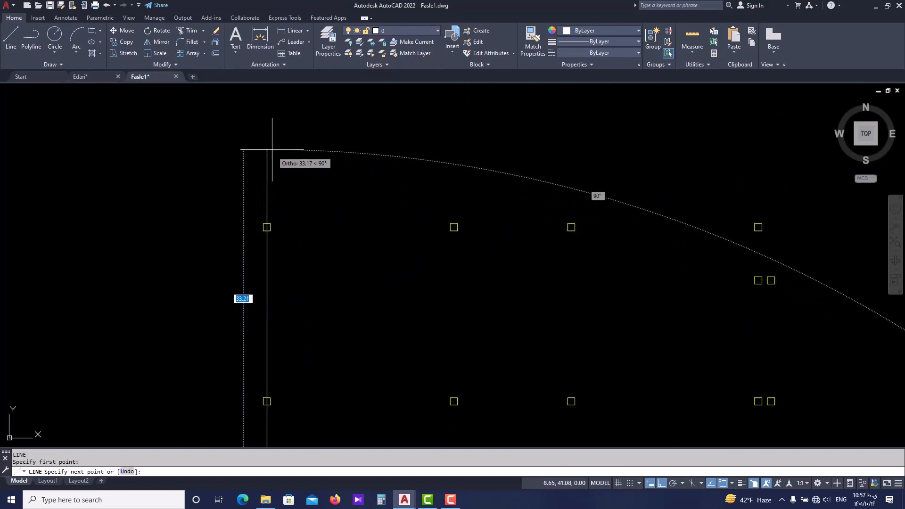
middle_click_drag(272, 150, 289, 200)
left_click(263, 172)
scroll(278, 179, "down", 5)
key("Escape")
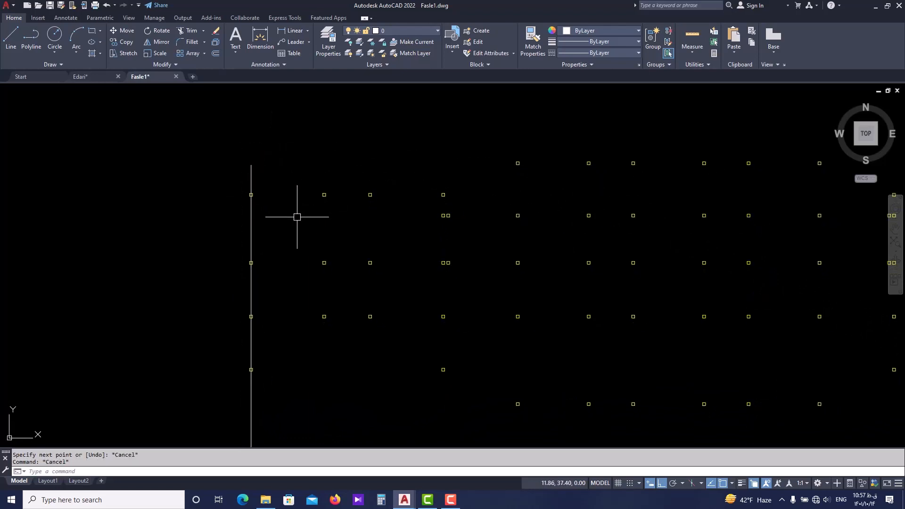
Copy the vertical axis line from the lower-left column's upper-edge midpoint to the next three columns in the bottom row.
scroll(262, 206, "down", 2)
left_click(246, 210)
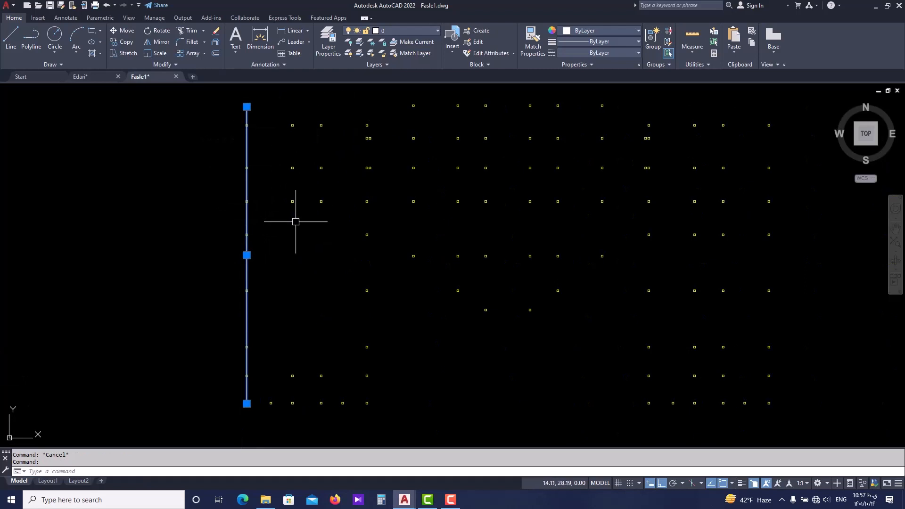
type("co")
key("Return")
scroll(266, 405, "up", 4)
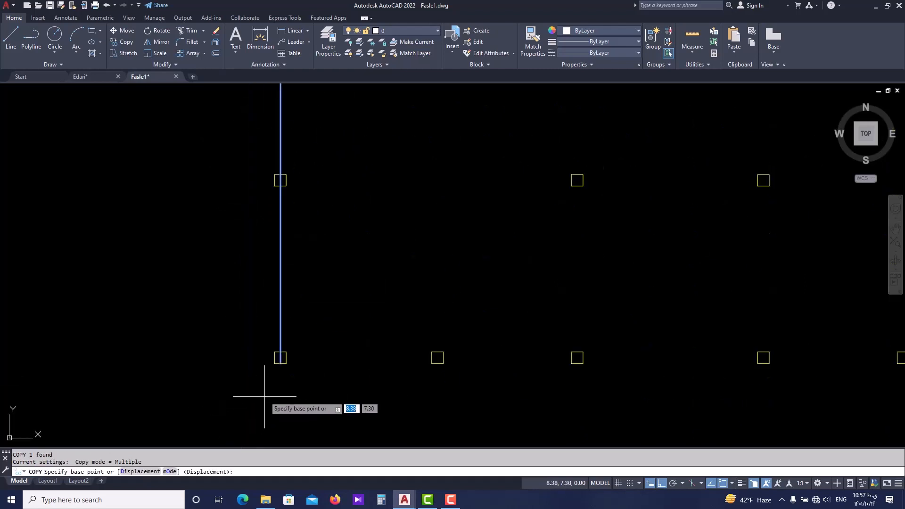
left_click(280, 351)
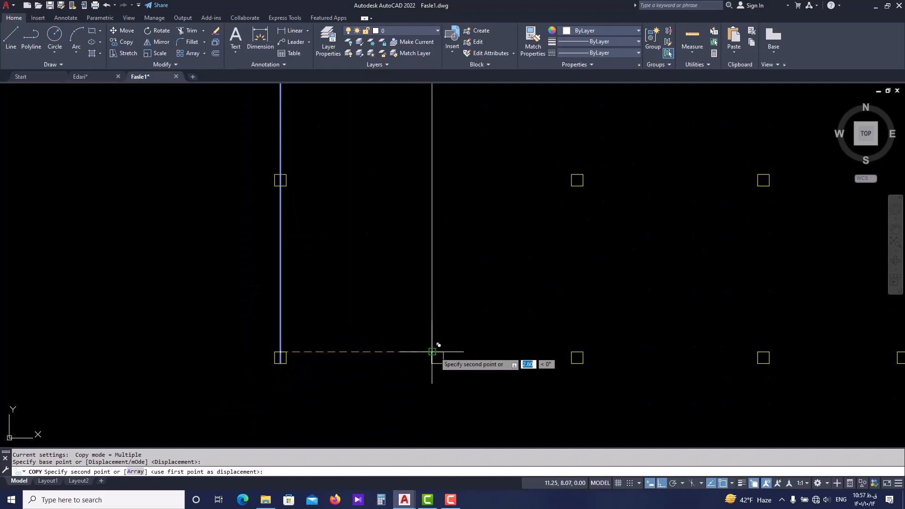
left_click(575, 352)
scroll(522, 365, "down", 5)
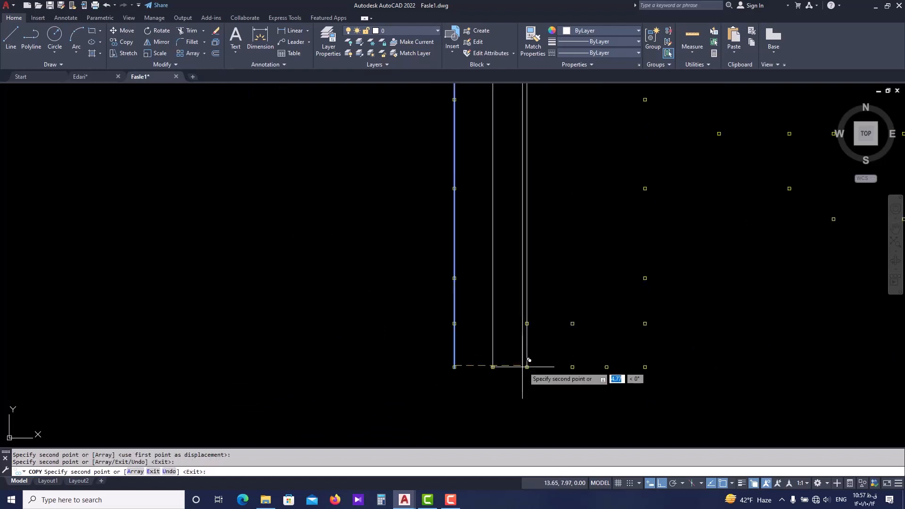
scroll(500, 372, "up", 6)
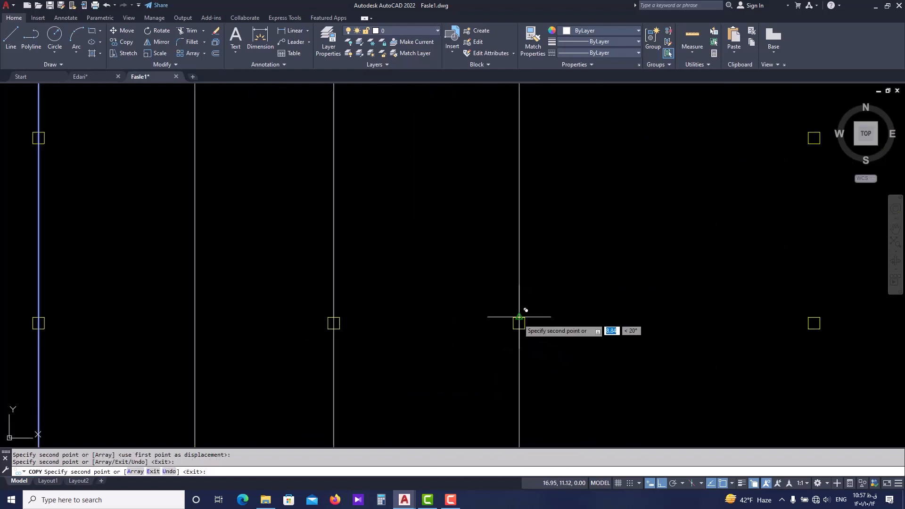
key("Escape")
Draw a circle of about 0.36 radius centred on the upper end of the first axis line.
scroll(398, 313, "down", 4)
scroll(301, 273, "up", 4)
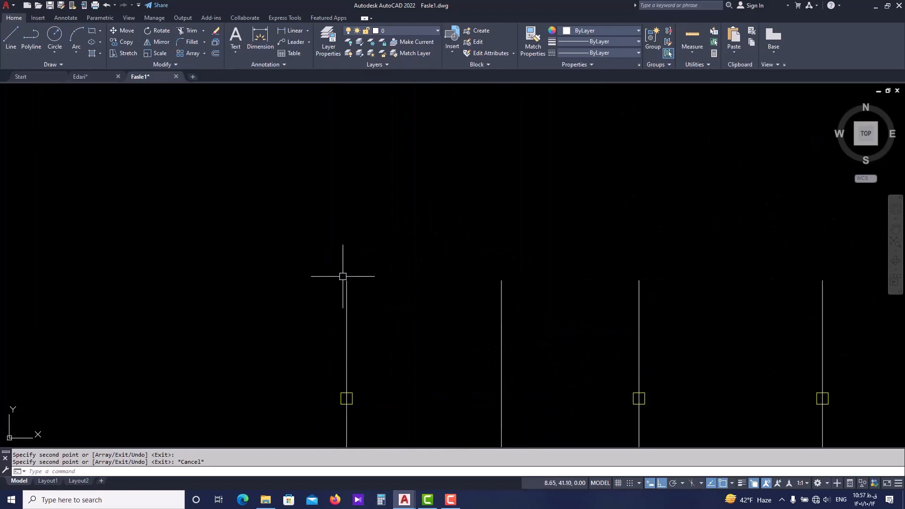
key("Escape")
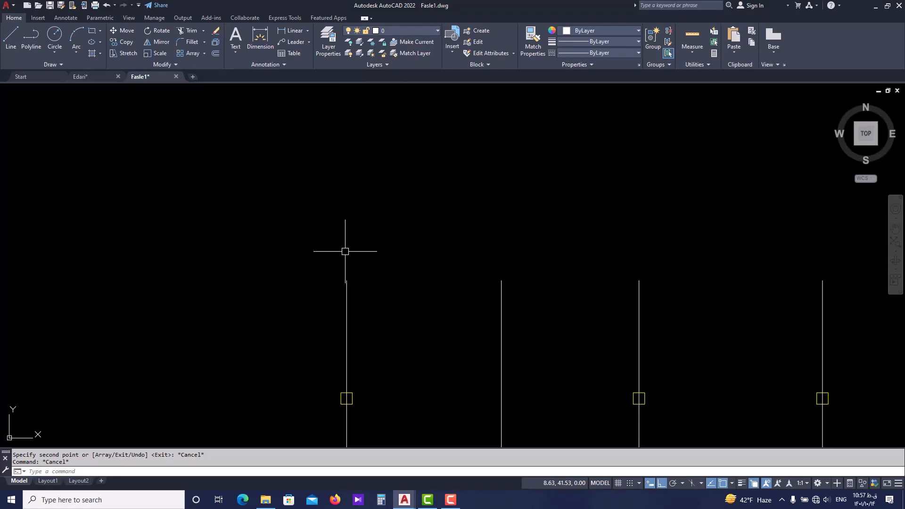
key("Return")
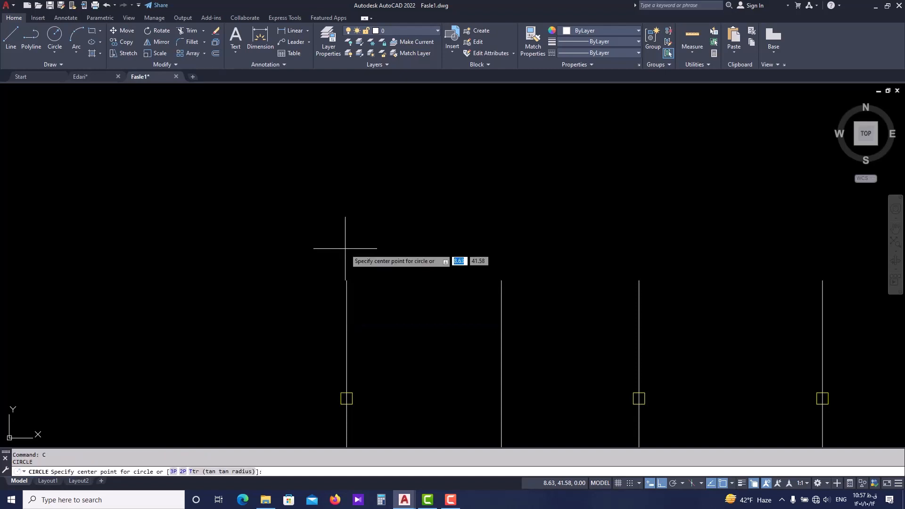
scroll(347, 264, "up", 3)
left_click(346, 317)
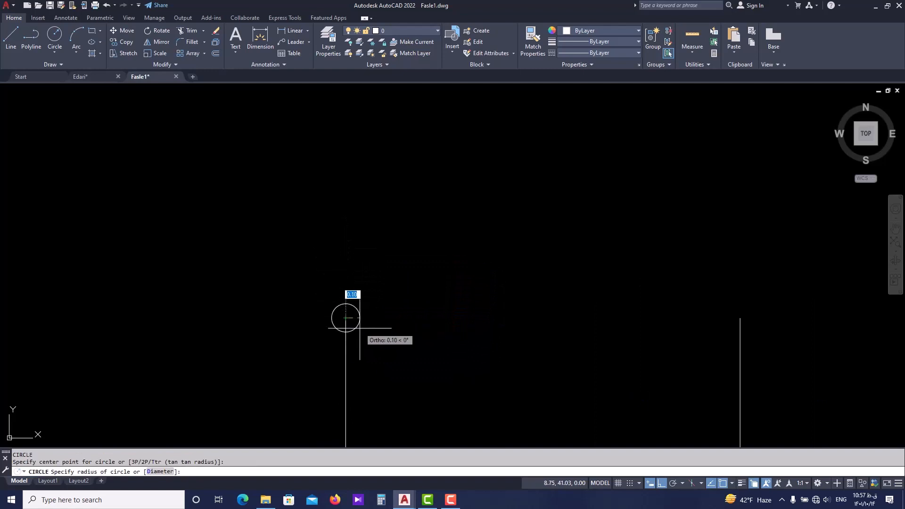
left_click(399, 344)
Move the circle upward so its lowest point sits on the upper end of the first axis line.
scroll(380, 326, "down", 2)
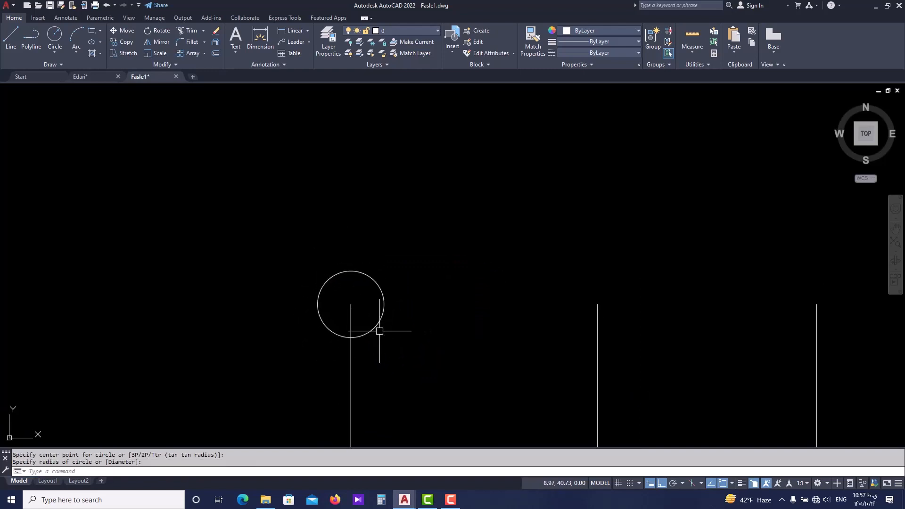
left_click(377, 328)
type("m")
key("Return")
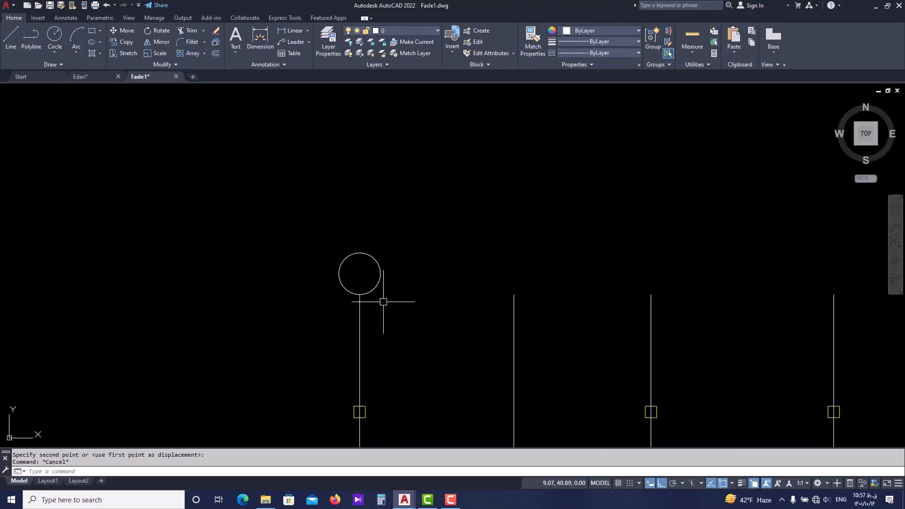
scroll(391, 321, "up", 2)
scroll(349, 286, "down", 2)
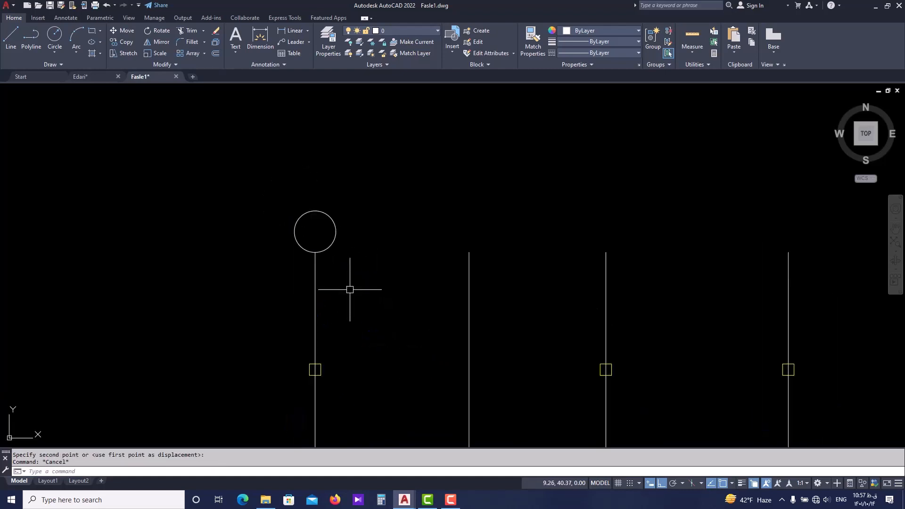
Add multiline text reading A inside the circle above the first axis line.
scroll(316, 245, "up", 2)
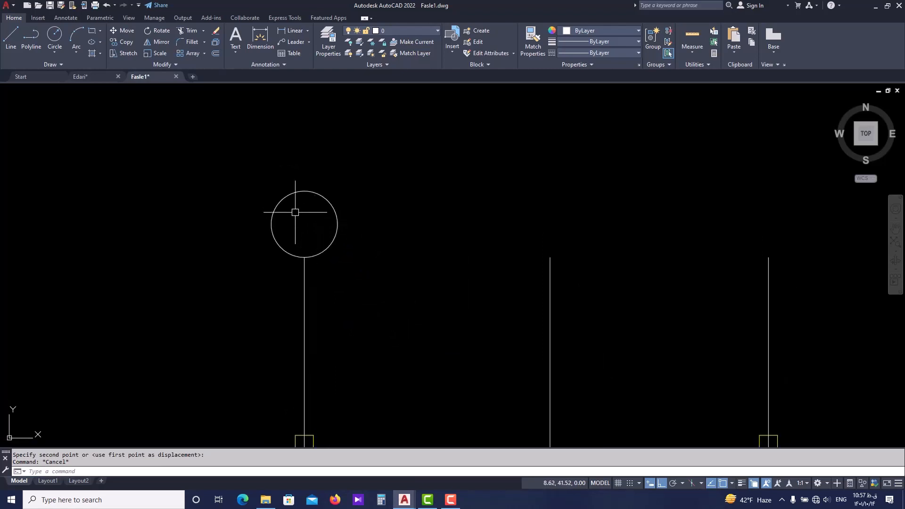
scroll(297, 214, "up", 2)
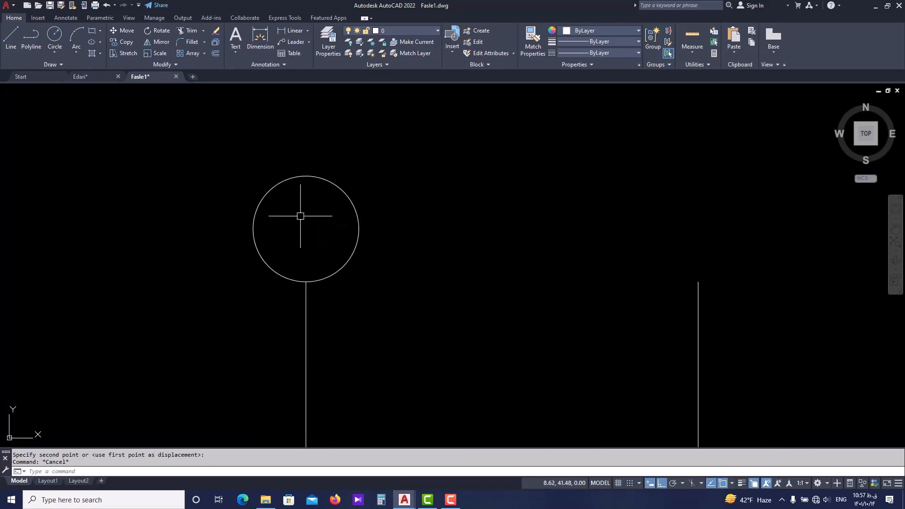
key("Return")
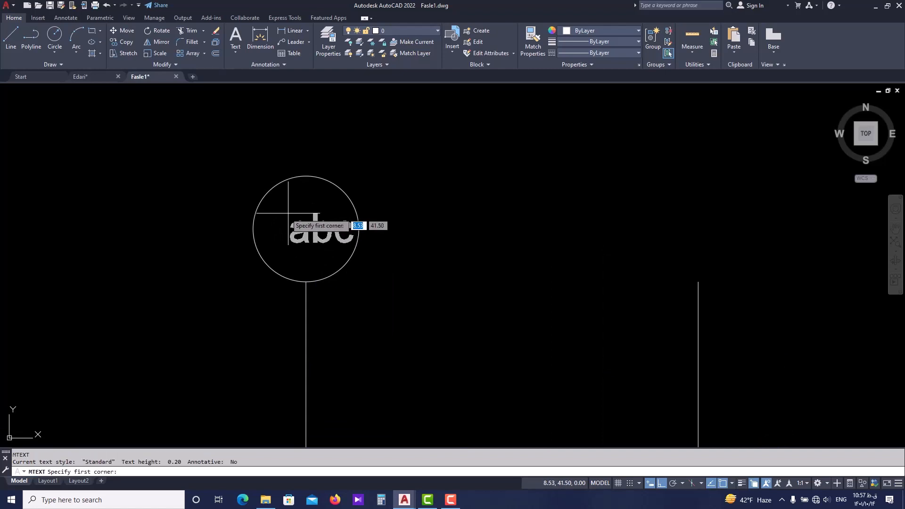
left_click(273, 211)
left_click(344, 265)
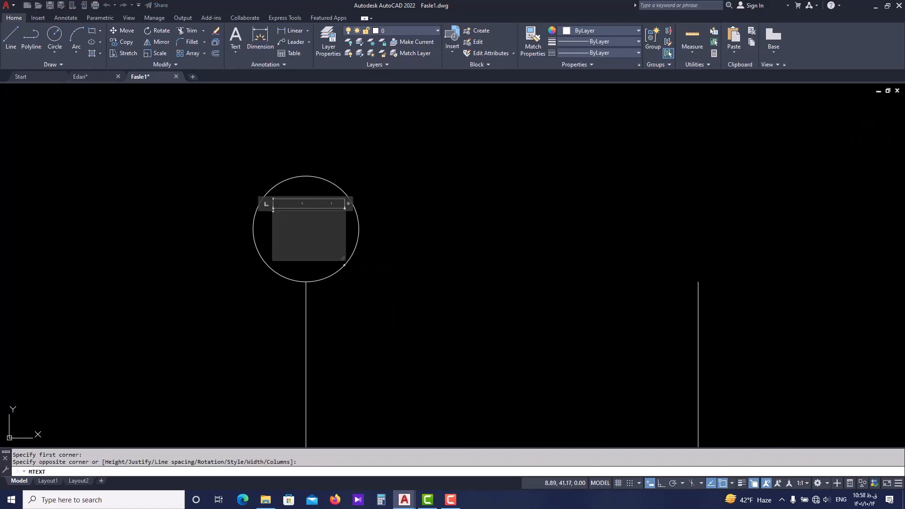
type("A")
left_click(421, 225)
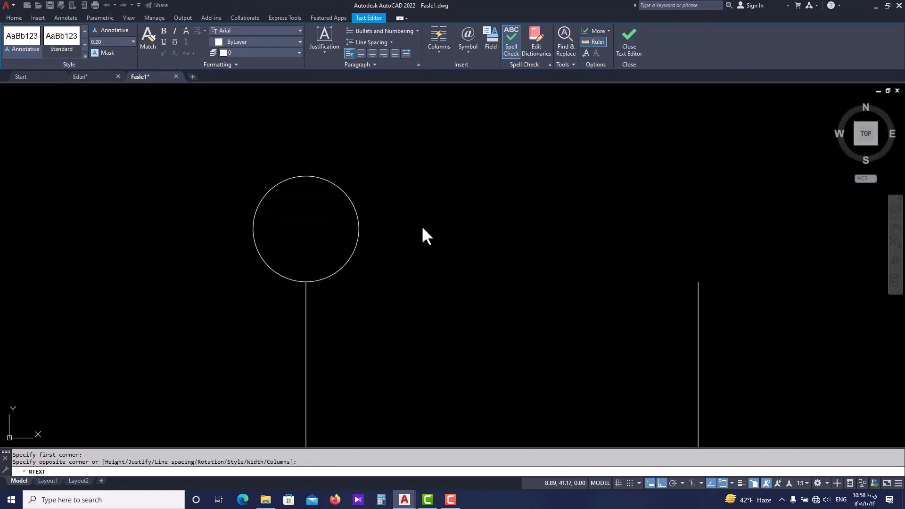
Move the letter A to the right so it sits on the circle's vertical centreline.
scroll(339, 224, "up", 4)
left_click(272, 220)
left_click(193, 273)
type("m")
key("Return")
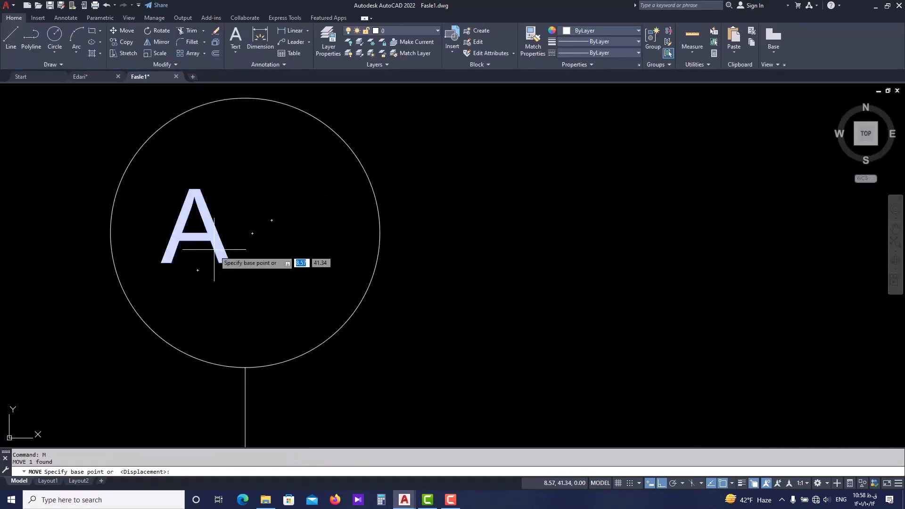
left_click(213, 247)
left_click(267, 268)
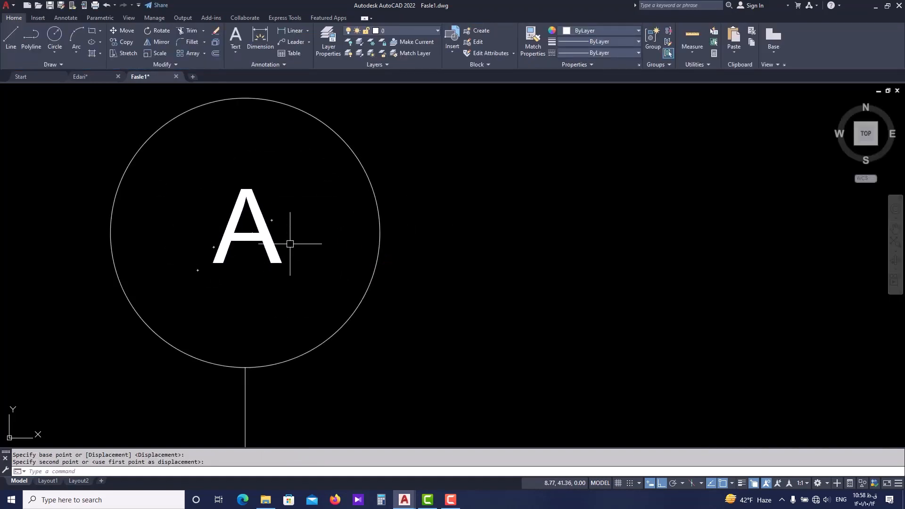
Scale the letter A up from its lower-left corner to a text height of about 0.44.
left_click(290, 229)
left_click(259, 270)
type("sc")
key("Return")
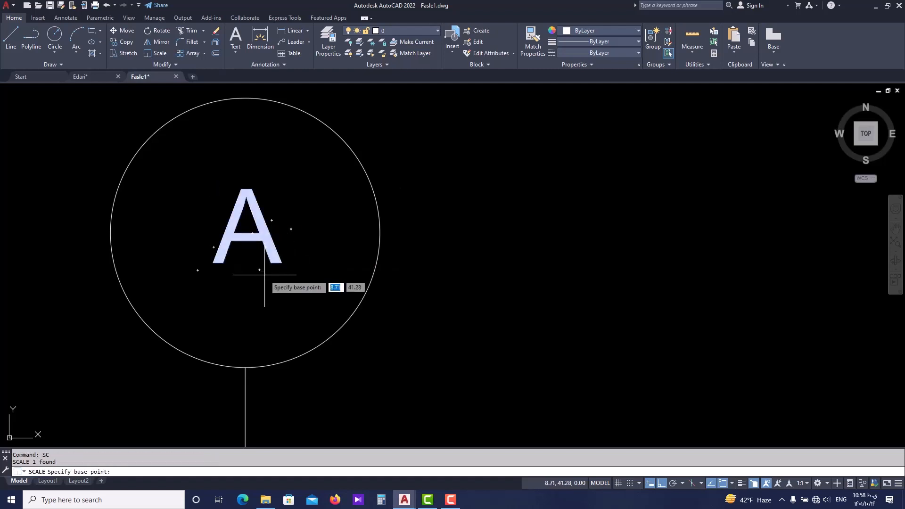
left_click(279, 259)
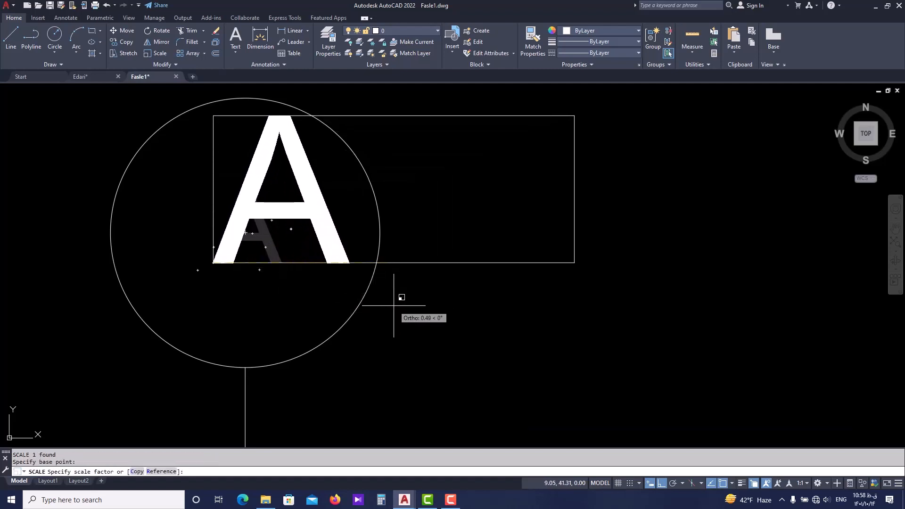
left_click(410, 307)
Move the enlarged letter A freely, with Ortho off, to the middle of the circle.
scroll(353, 259, "down", 4)
left_click(336, 253)
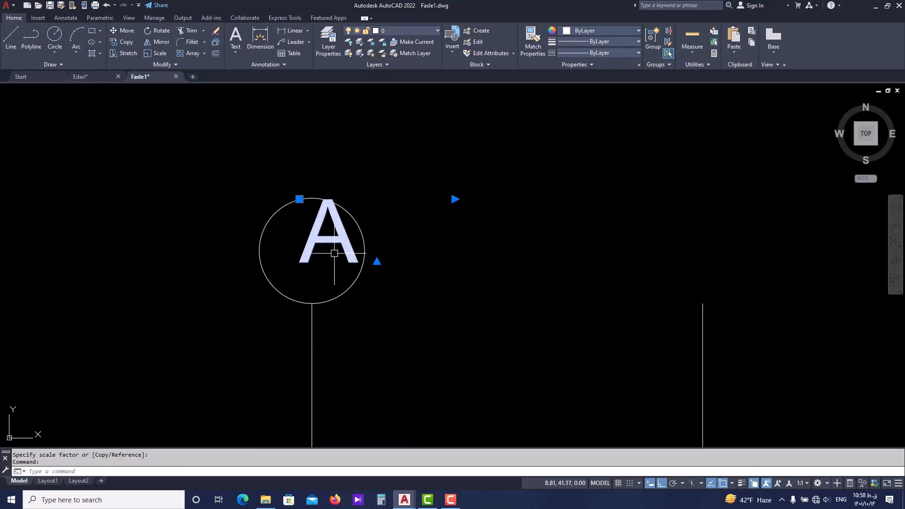
scroll(333, 254, "up", 2)
type("m")
key("Return")
left_click(337, 256)
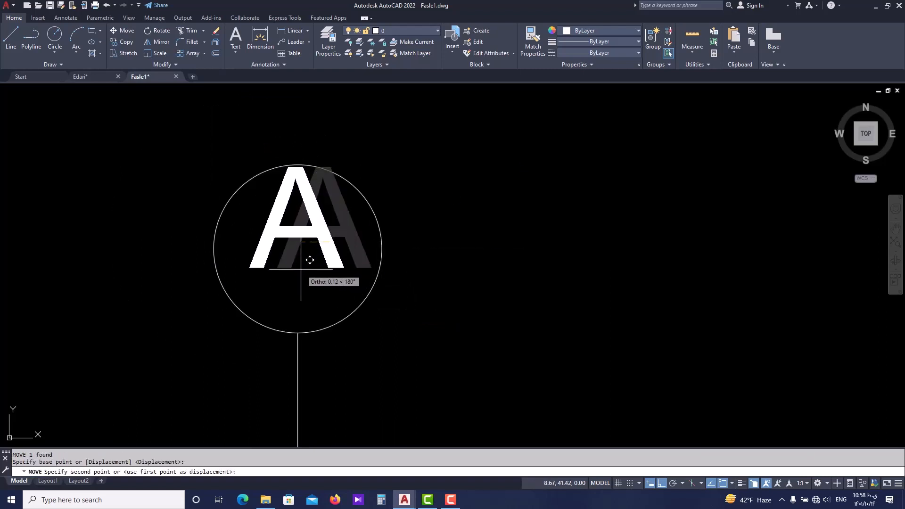
key("F8")
left_click(300, 265)
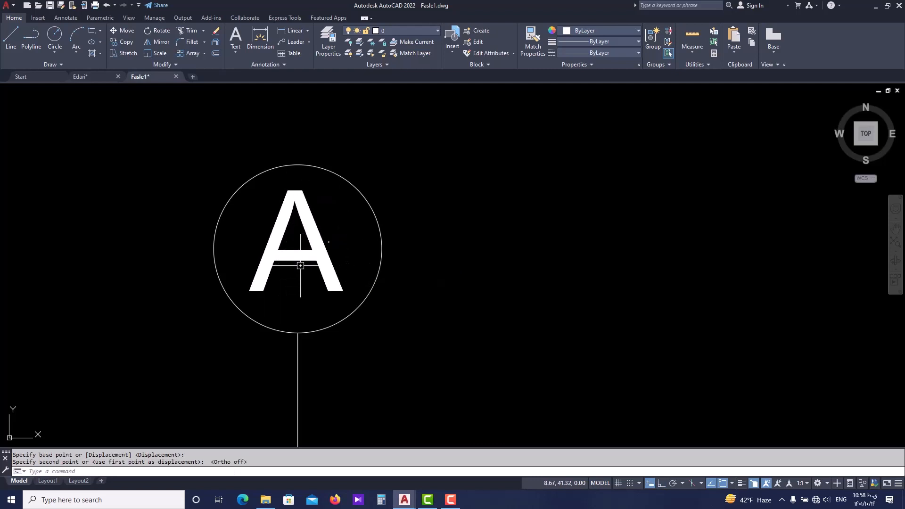
key("Escape")
Copy the circle and its letter from the first axis line's upper end to the upper ends of the other three axis lines.
scroll(349, 283, "down", 8)
middle_click_drag(339, 252, 354, 280)
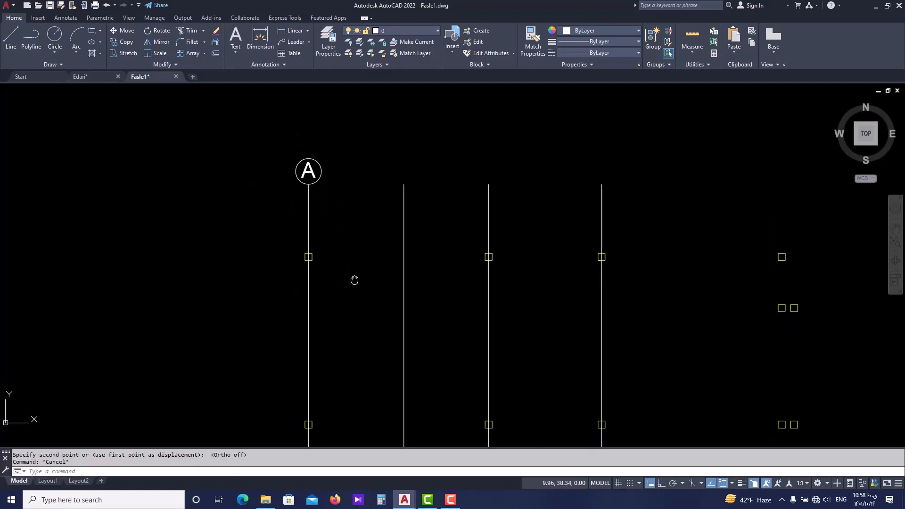
scroll(329, 203, "down", 4)
scroll(327, 208, "up", 10)
left_click(327, 212)
left_click(234, 293)
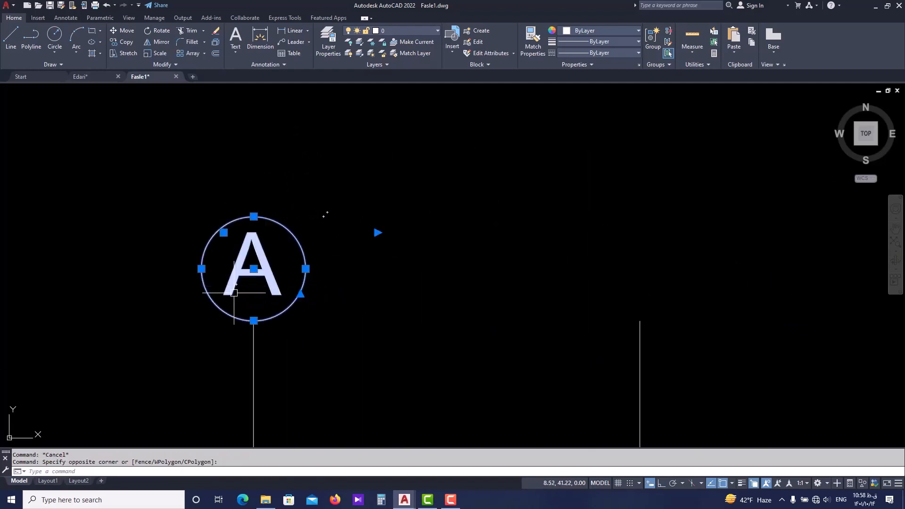
type("co")
key("Return")
left_click(254, 320)
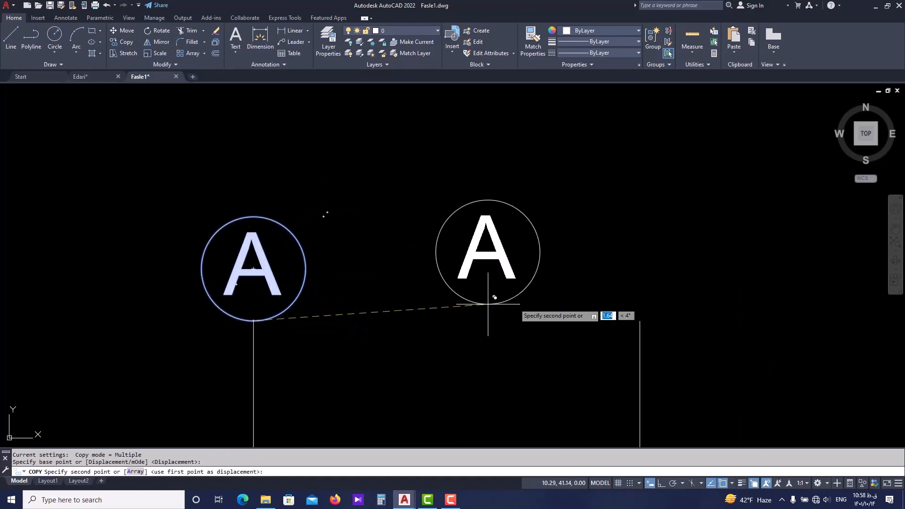
left_click(639, 320)
scroll(518, 302, "down", 2)
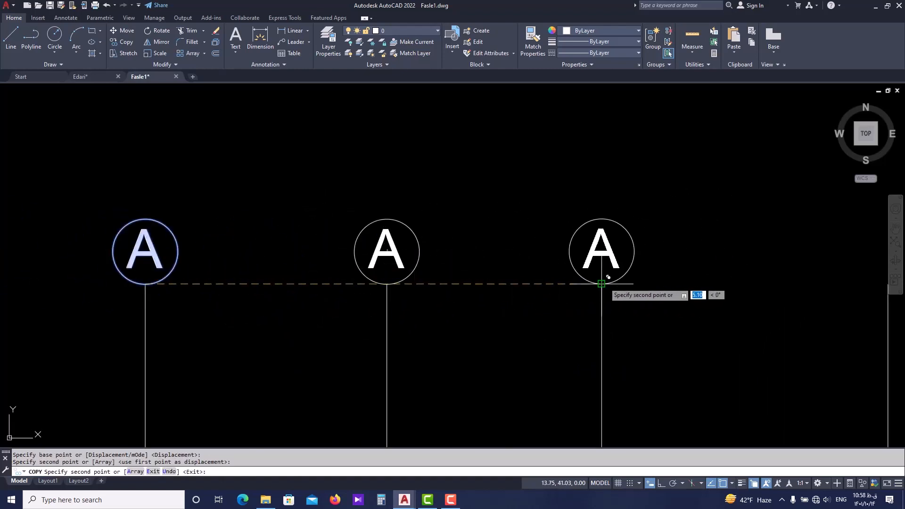
left_click(600, 284)
scroll(613, 270, "down", 4)
left_click(586, 269)
key("Escape")
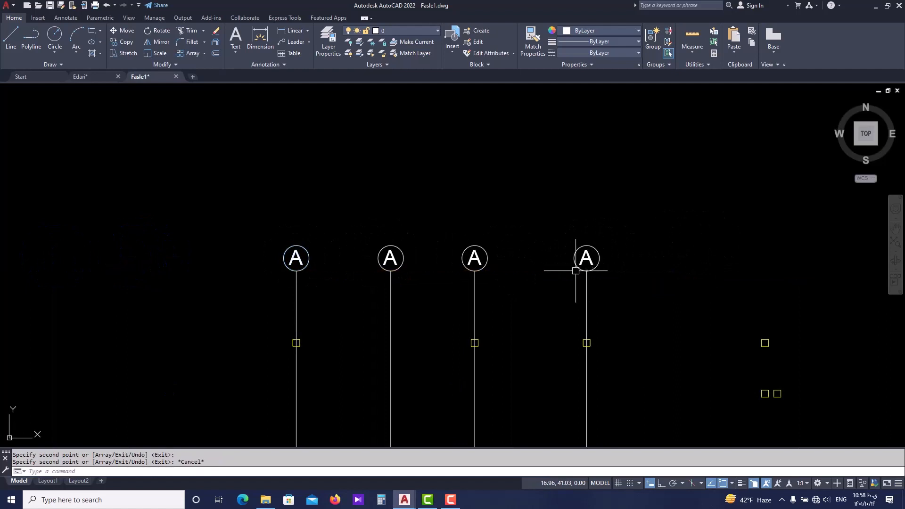
scroll(565, 269, "down", 2)
middle_click_drag(546, 261, 511, 194)
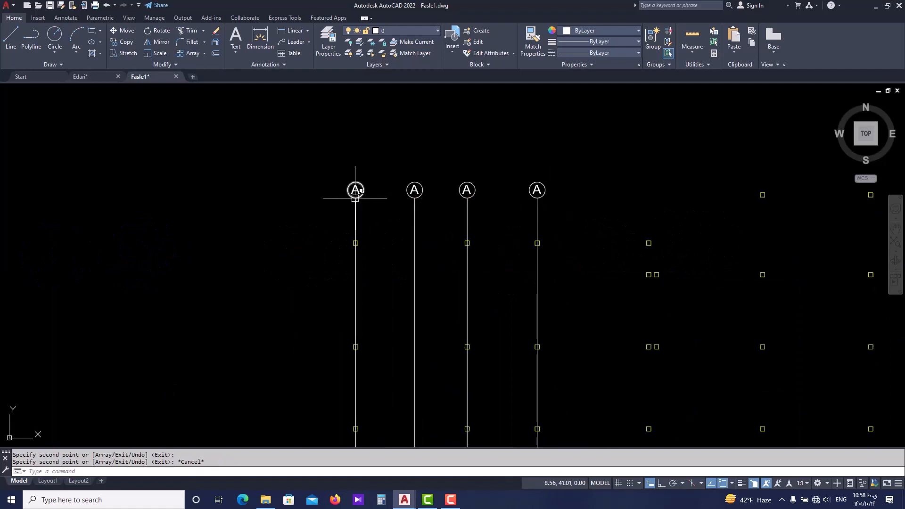
middle_click_drag(511, 264, 506, 235)
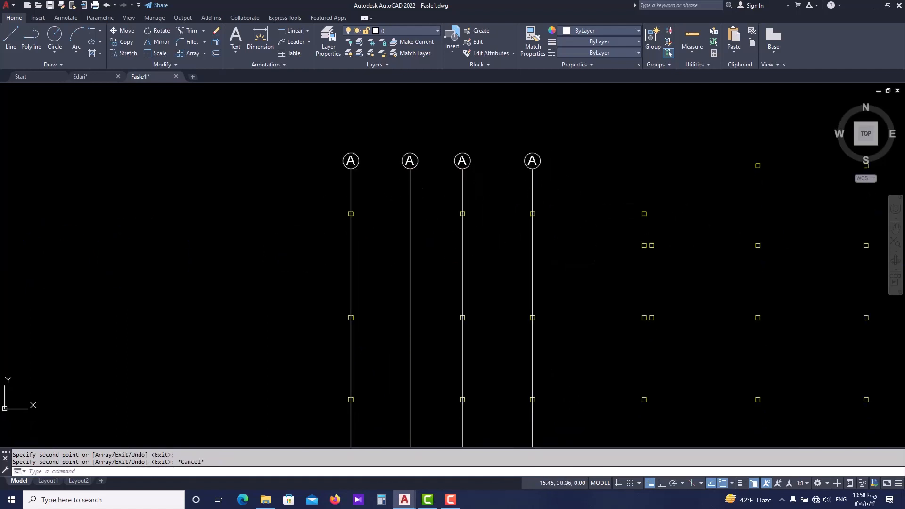
scroll(337, 215, "down", 2)
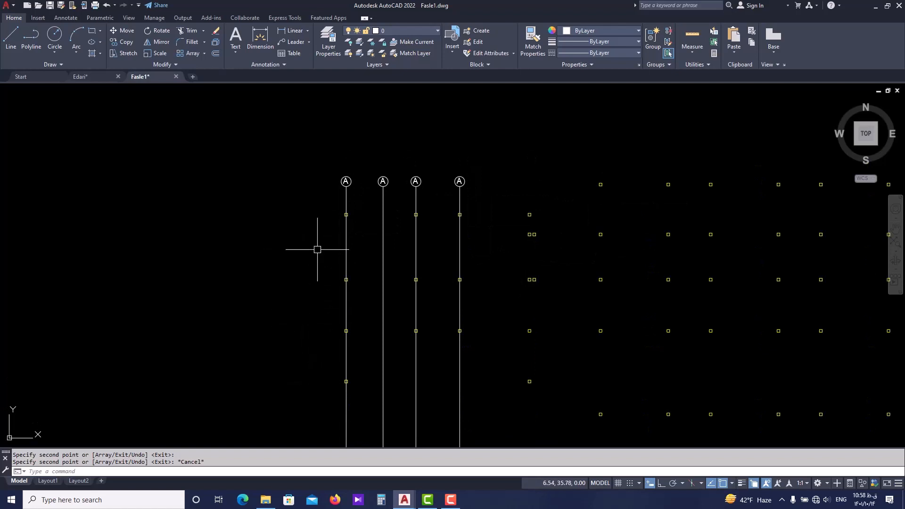
Change the letter in the second axis circle to B.
scroll(367, 178, "up", 6)
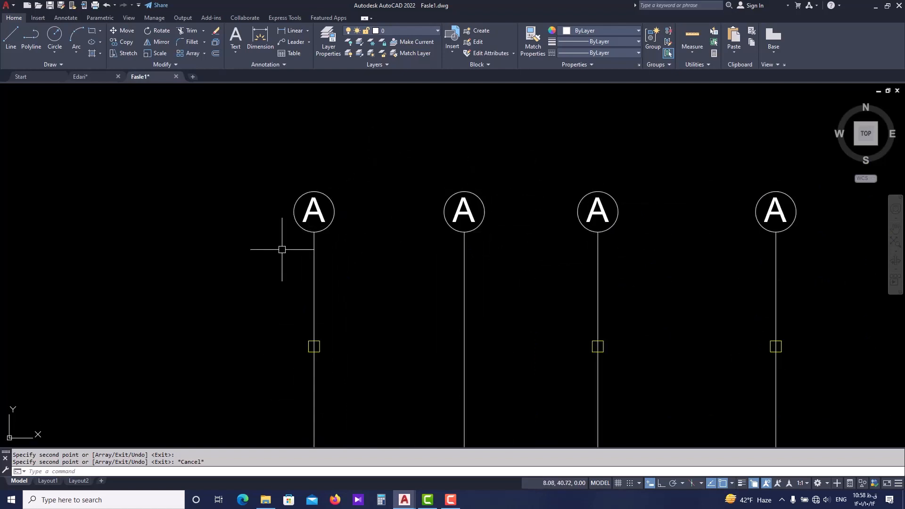
middle_click_drag(351, 224, 304, 221)
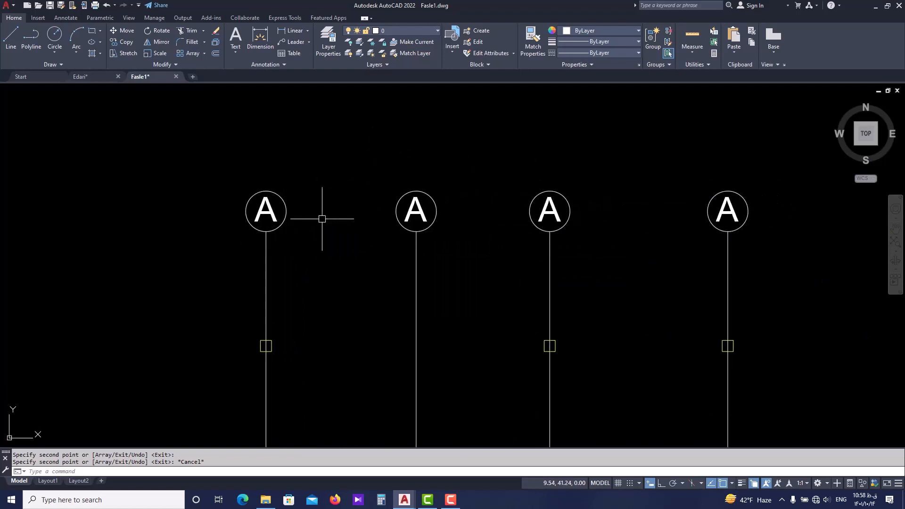
scroll(402, 216, "up", 4)
left_click(419, 207)
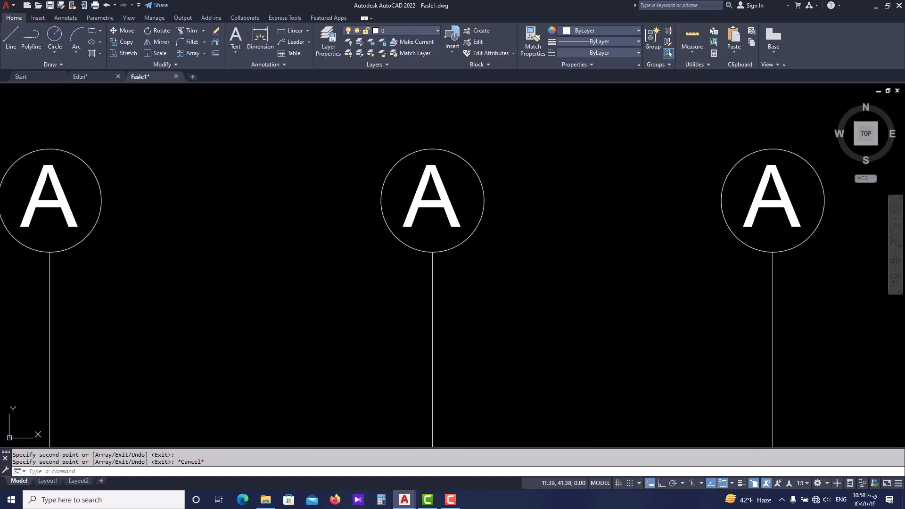
double_click(441, 208)
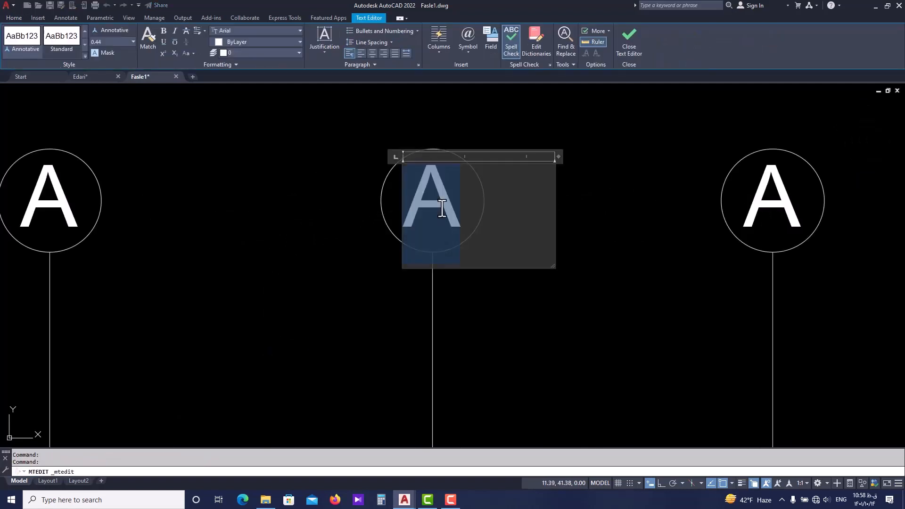
type("B")
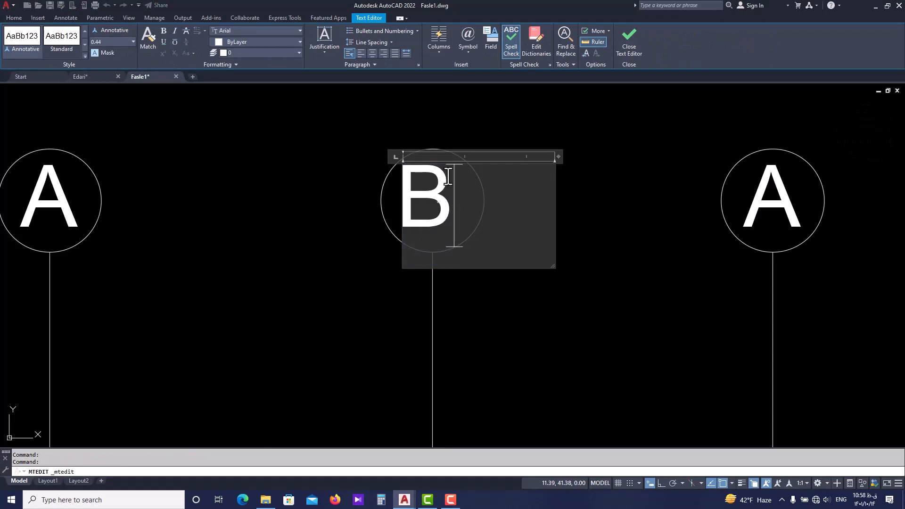
left_click(474, 123)
Change the letter in the third axis circle to C.
scroll(566, 212, "down", 4)
middle_click_drag(620, 212, 540, 226)
left_click(540, 225)
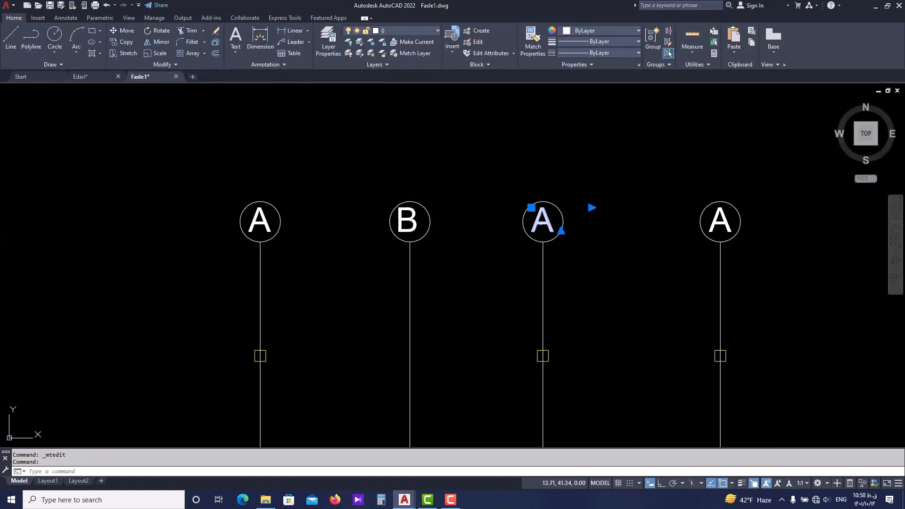
double_click(547, 221)
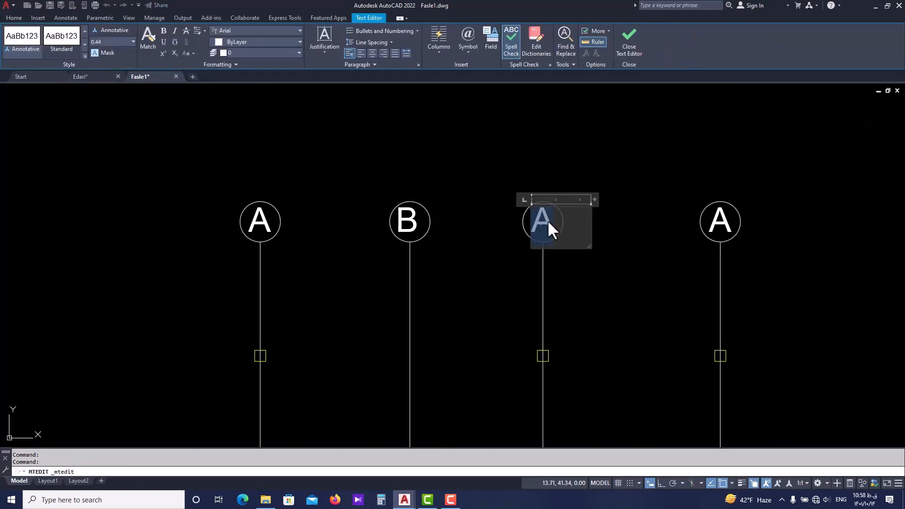
type("C")
left_click(624, 214)
Change the letter in the fourth axis circle to D.
left_click(724, 214)
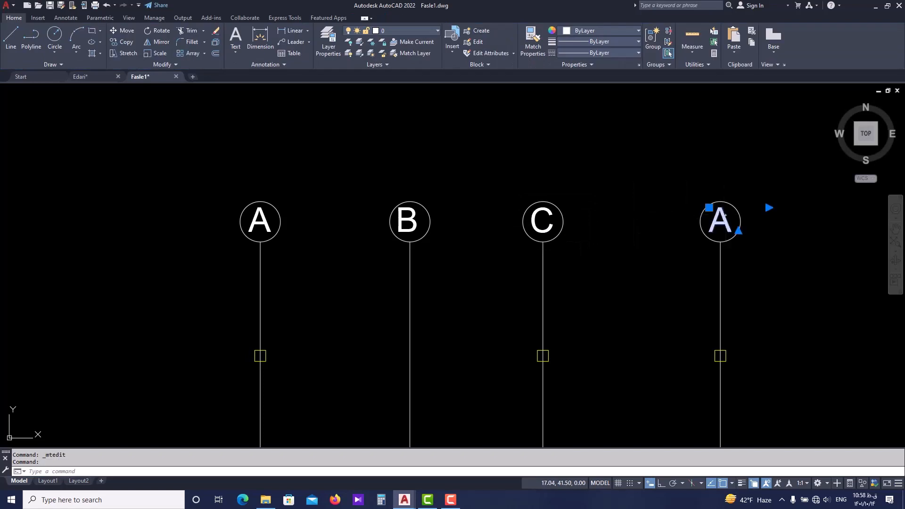
double_click(724, 218)
type("D")
left_click(648, 249)
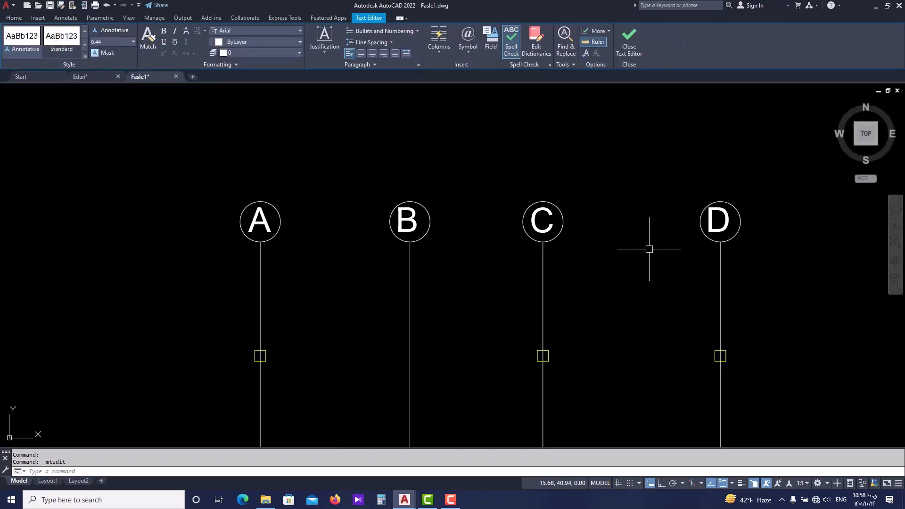
key("Escape")
key("Escape")
Examine the lettered circles and their vertical axis lines in relation to the building's column plan.
scroll(623, 276, "down", 2)
middle_click_drag(609, 301, 492, 208)
scroll(396, 174, "down", 1)
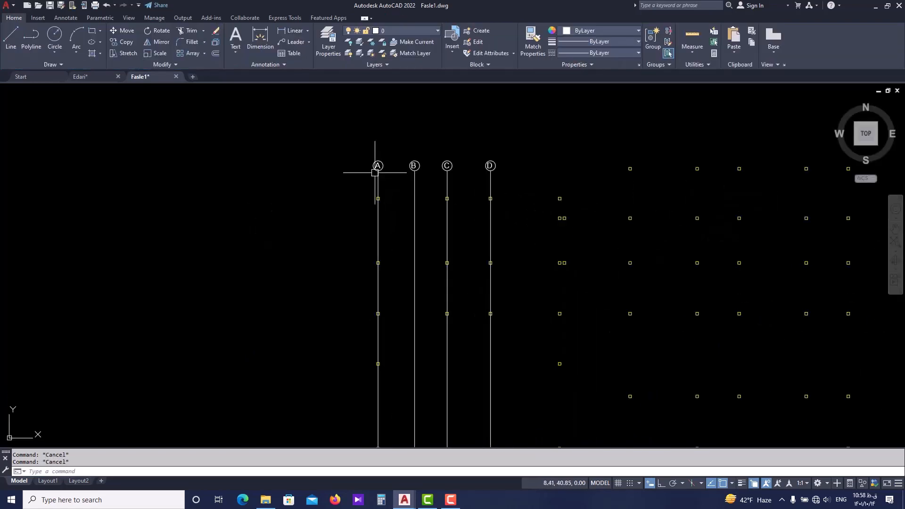
scroll(374, 165, "down", 1)
middle_click_drag(366, 330, 360, 268)
middle_click_drag(385, 179, 373, 240)
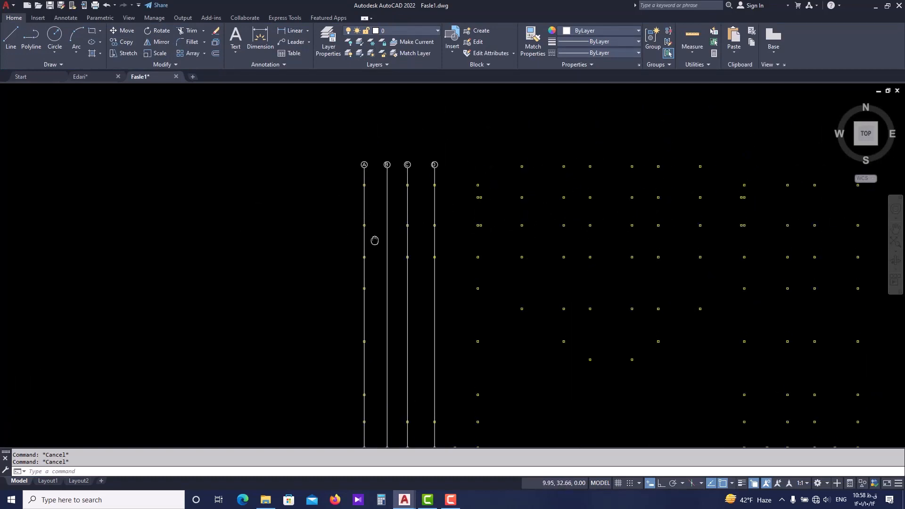
scroll(413, 156, "up", 3)
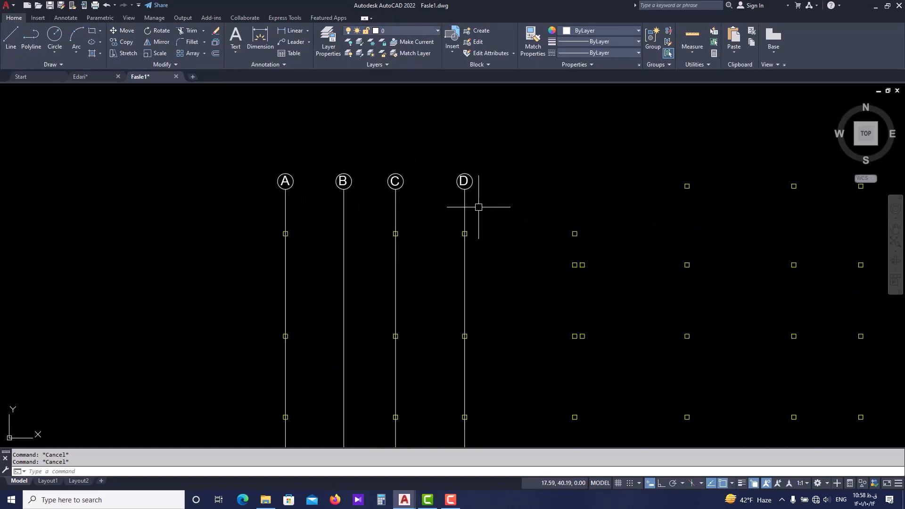
middle_click_drag(478, 210, 451, 193)
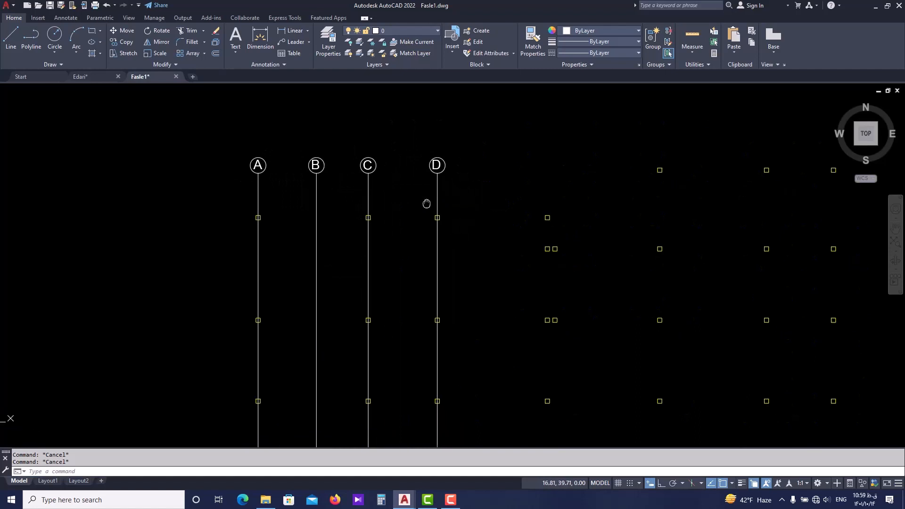
scroll(252, 188, "up", 2)
middle_click_drag(265, 172, 252, 218)
scroll(252, 218, "up", 2)
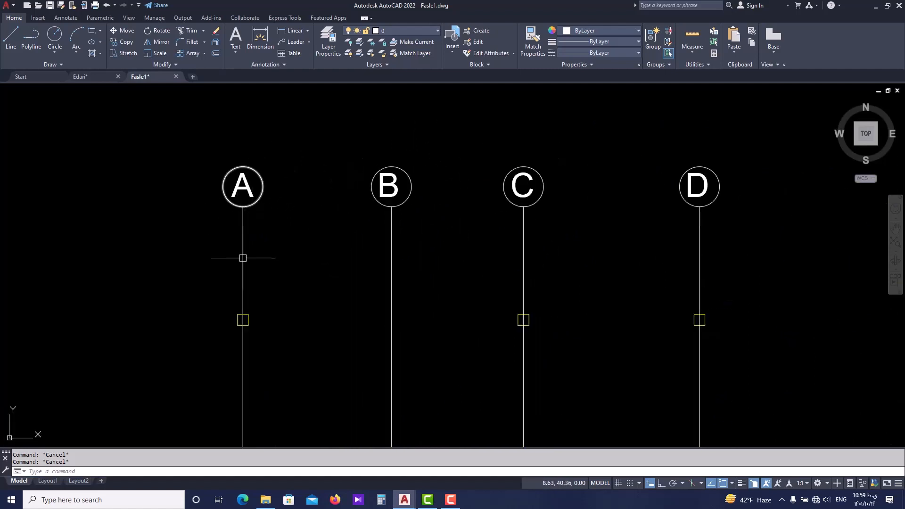
scroll(258, 217, "up", 2)
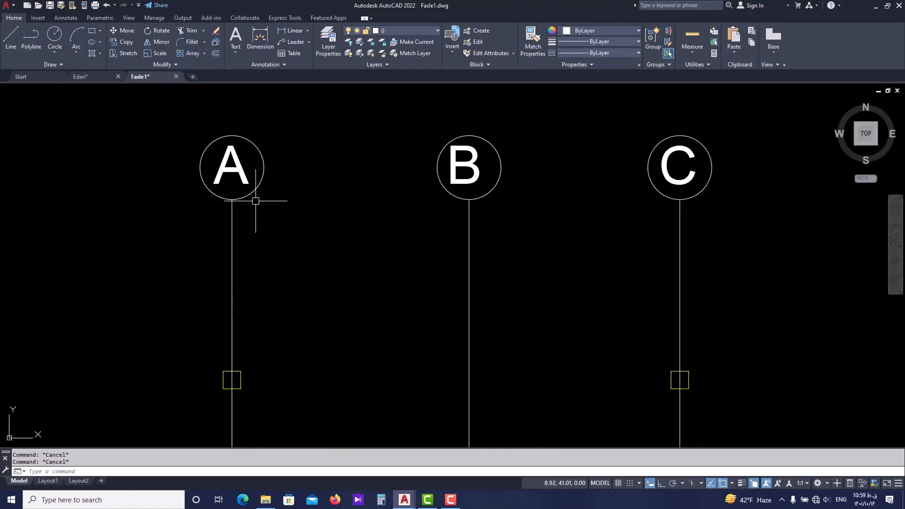
scroll(230, 200, "up", 4)
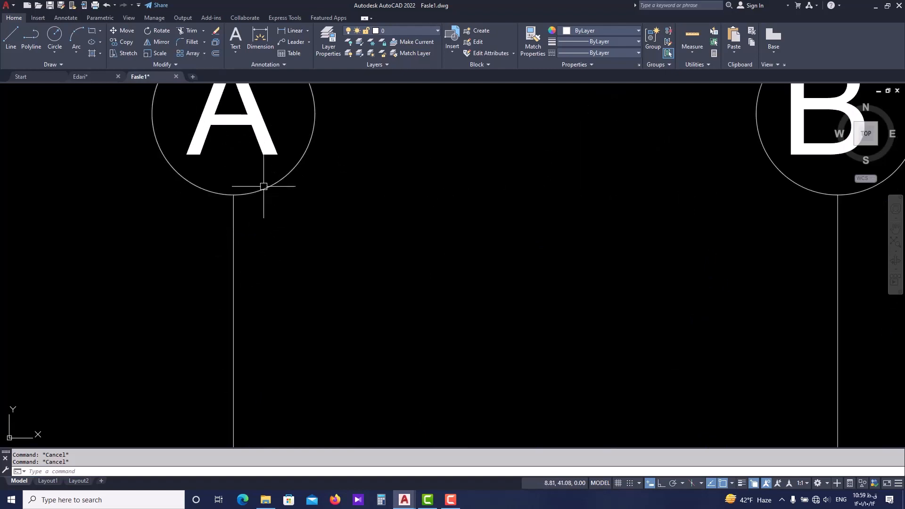
scroll(233, 233, "down", 4)
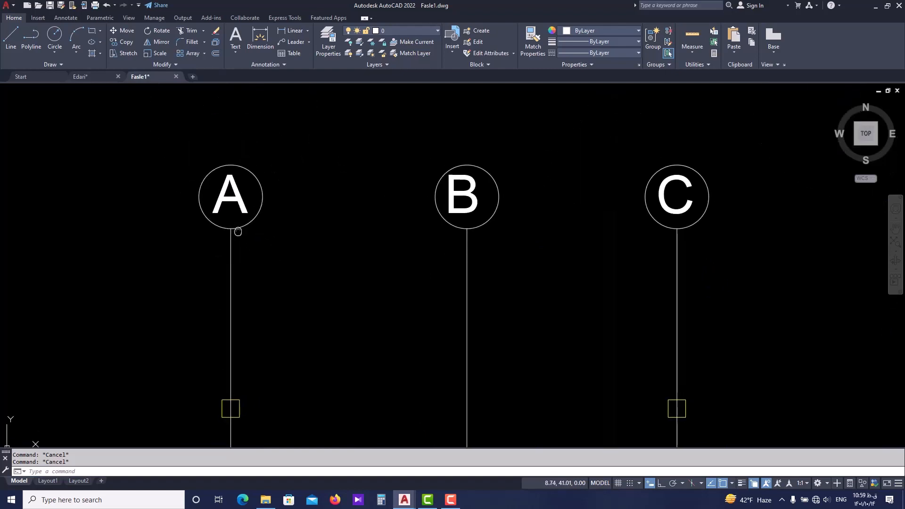
scroll(227, 207, "down", 2)
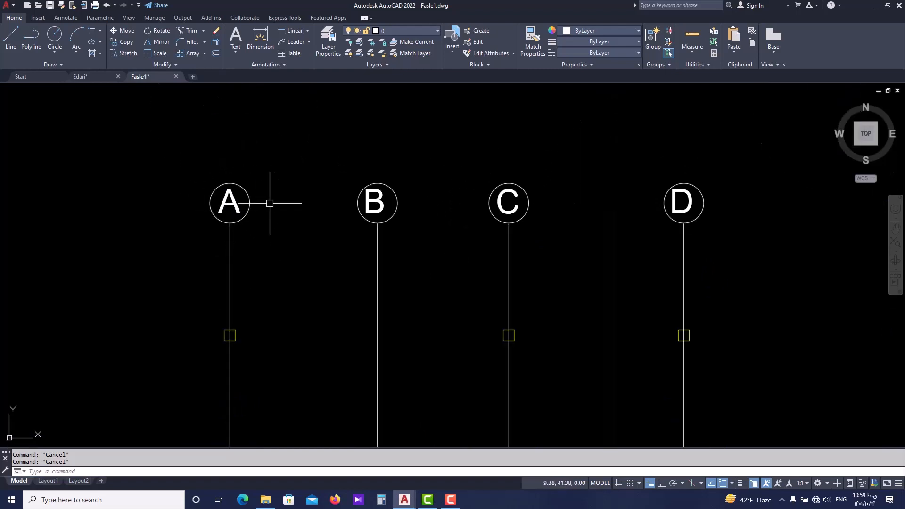
scroll(209, 203, "down", 2)
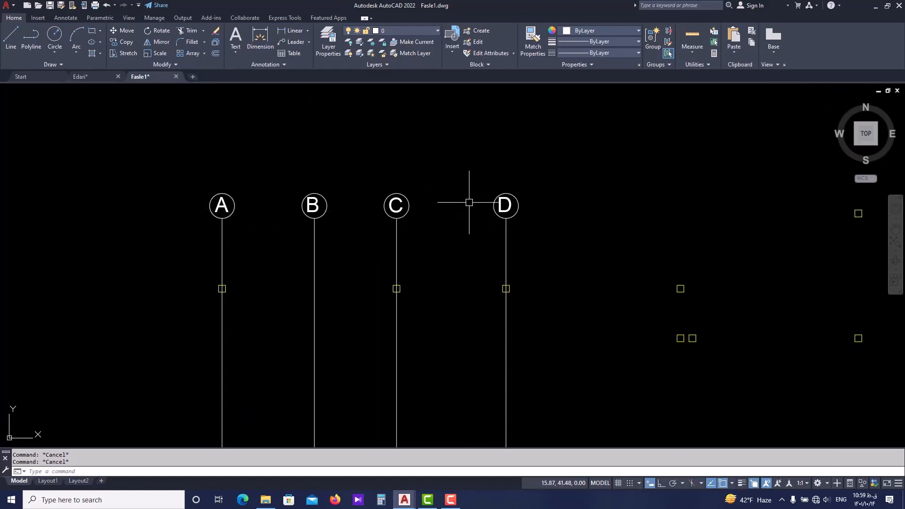
scroll(466, 201, "down", 4)
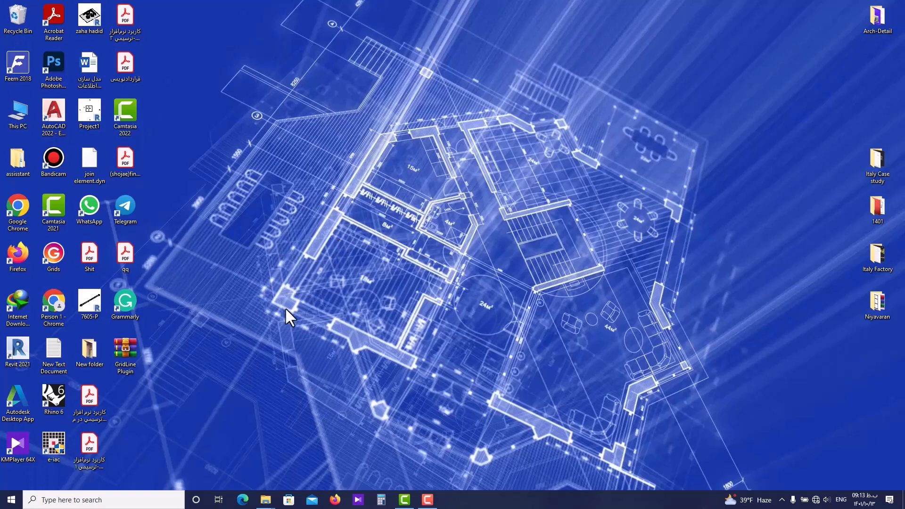
Extract the GridLine Plugin archive into a GridLine Plugin folder on the desktop.
right_click(124, 351)
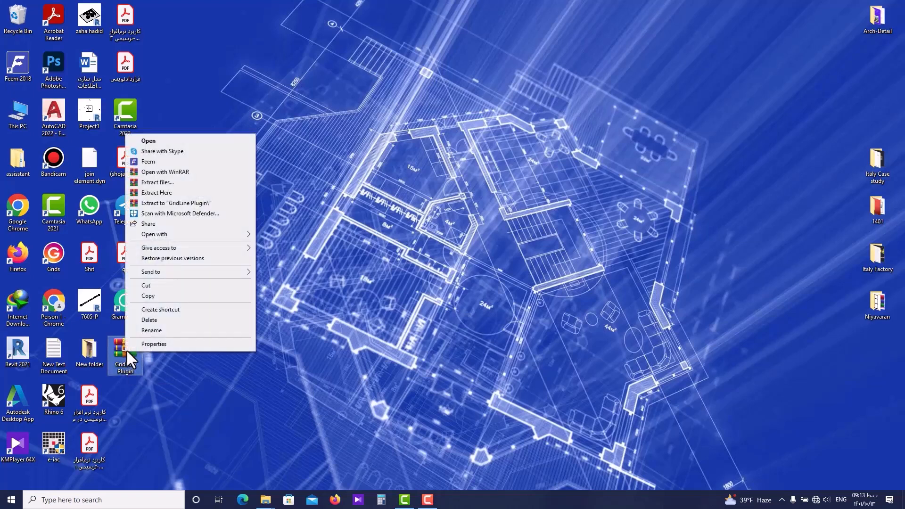
left_click(178, 182)
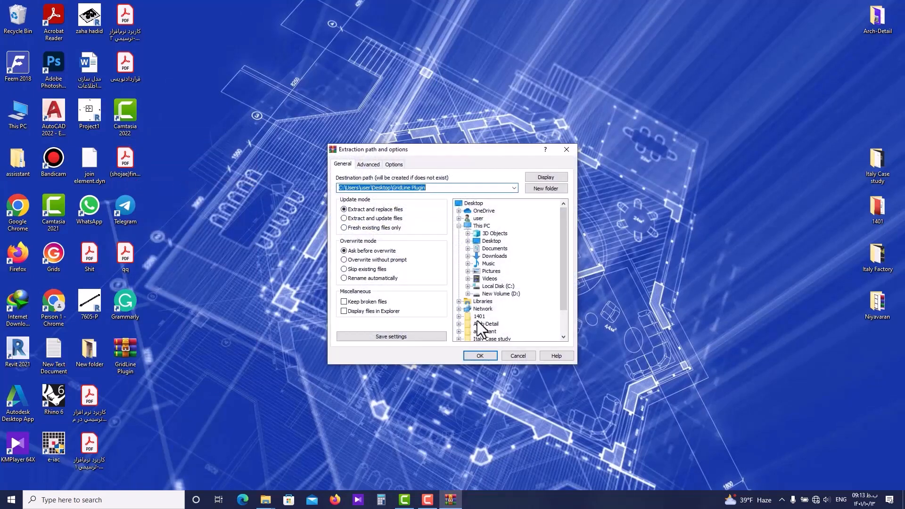
left_click(480, 356)
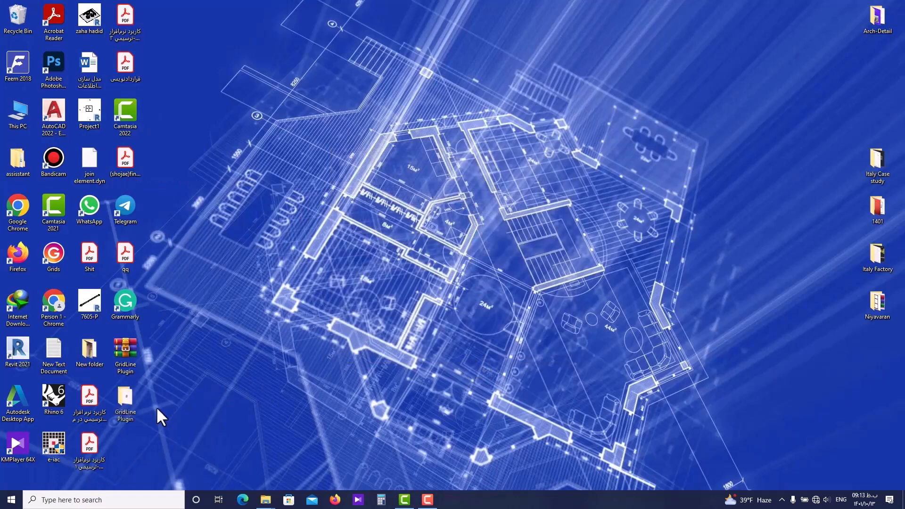
Install the Grid Line 1.0.0 plug-in from the SerbestCihangirGridLine installer in the extracted folder, then close the installer.
double_click(130, 405)
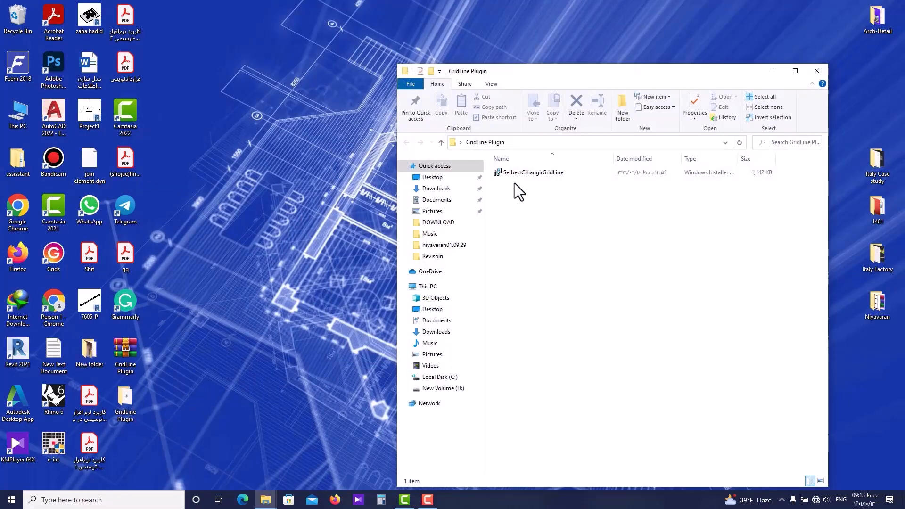
left_click_drag(569, 74, 399, 81)
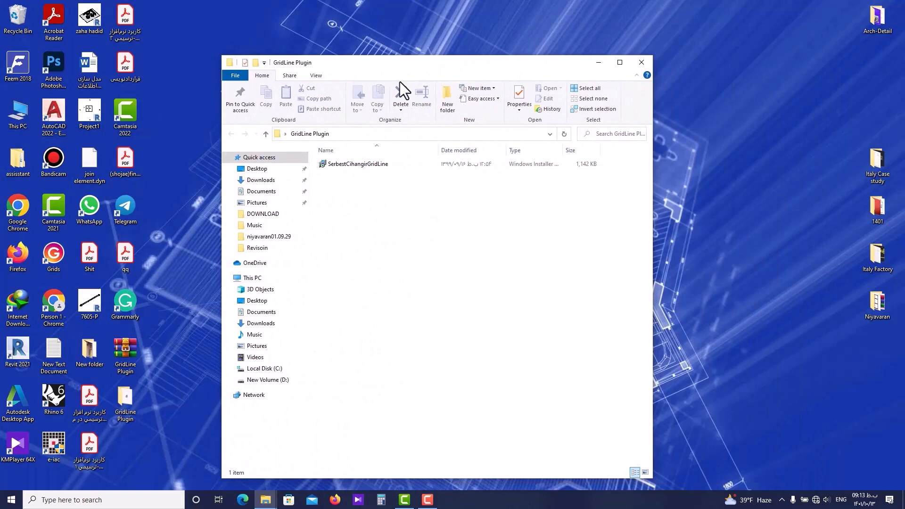
double_click(348, 165)
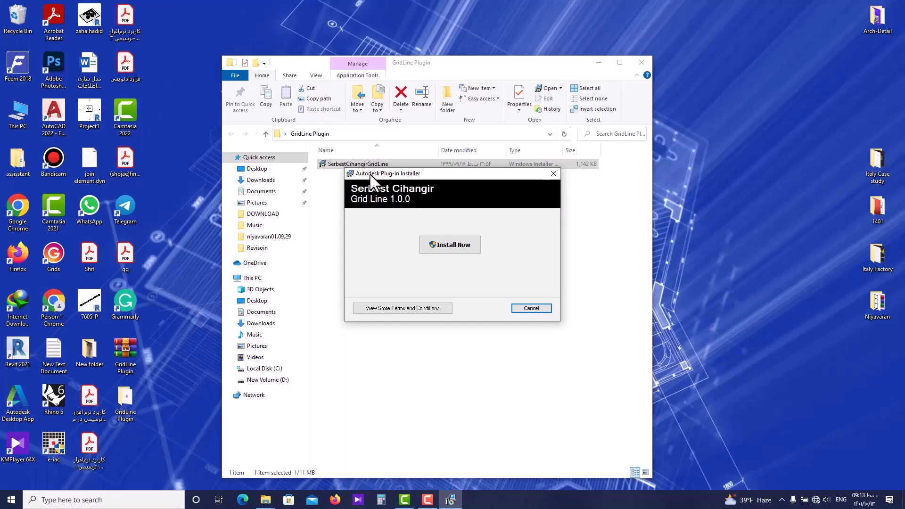
left_click(452, 245)
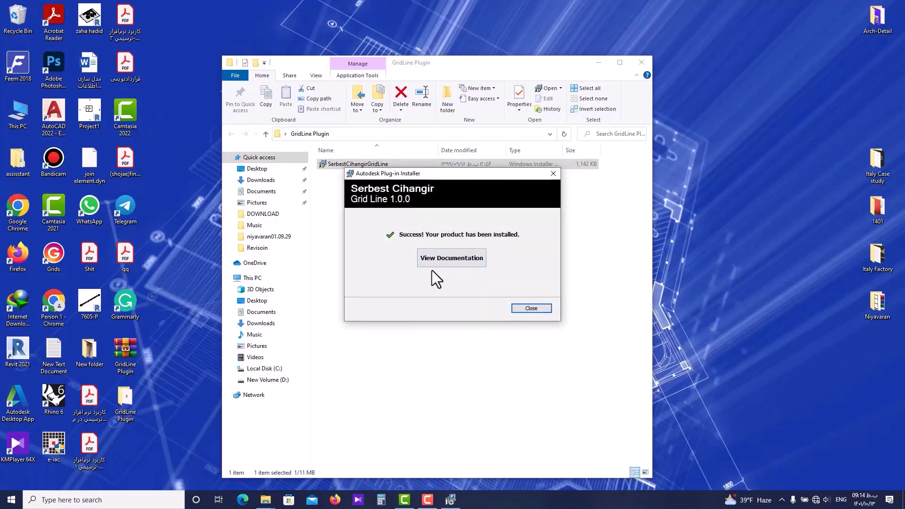
left_click(531, 308)
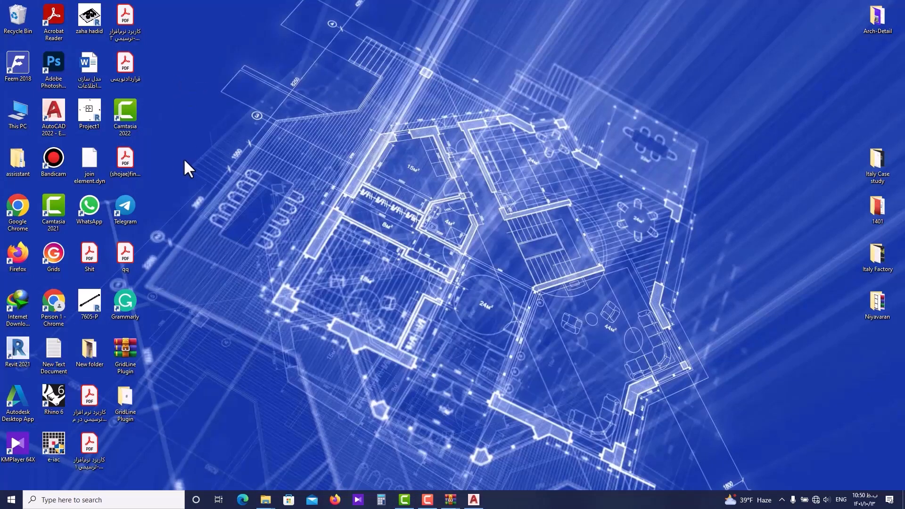
Launch AutoCAD 2022, allow GridLine.dll to load always, and start the Grid Line add-in.
double_click(57, 124)
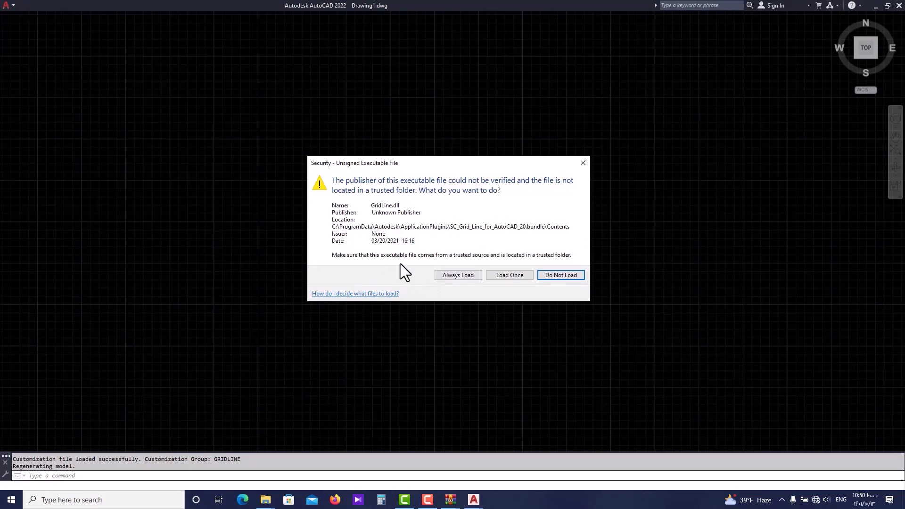
left_click(456, 277)
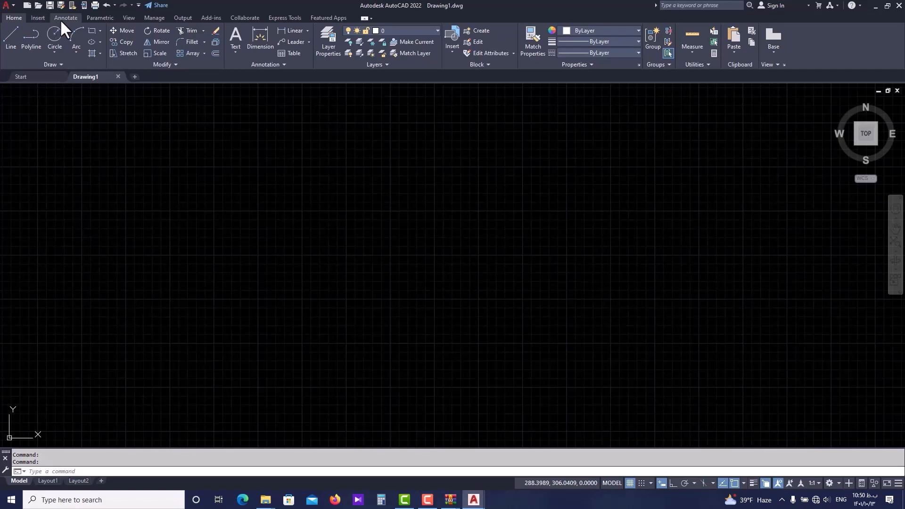
left_click(210, 19)
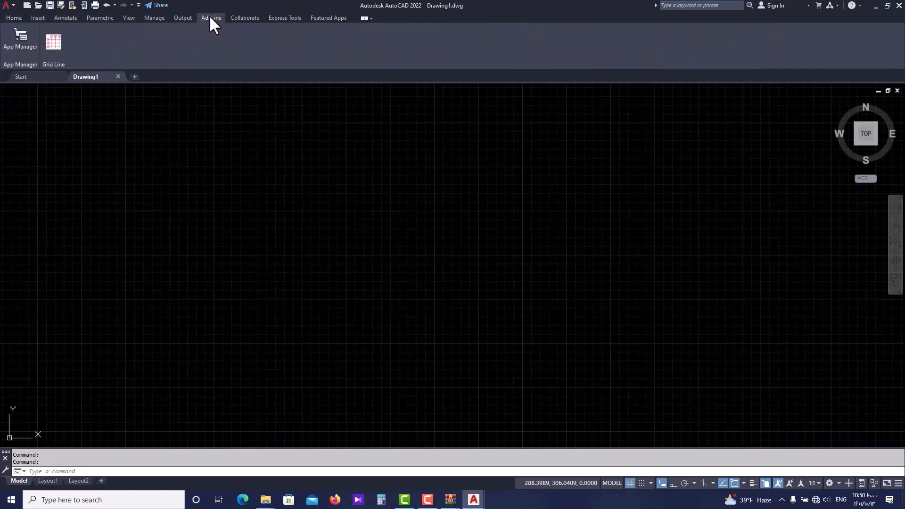
left_click(53, 41)
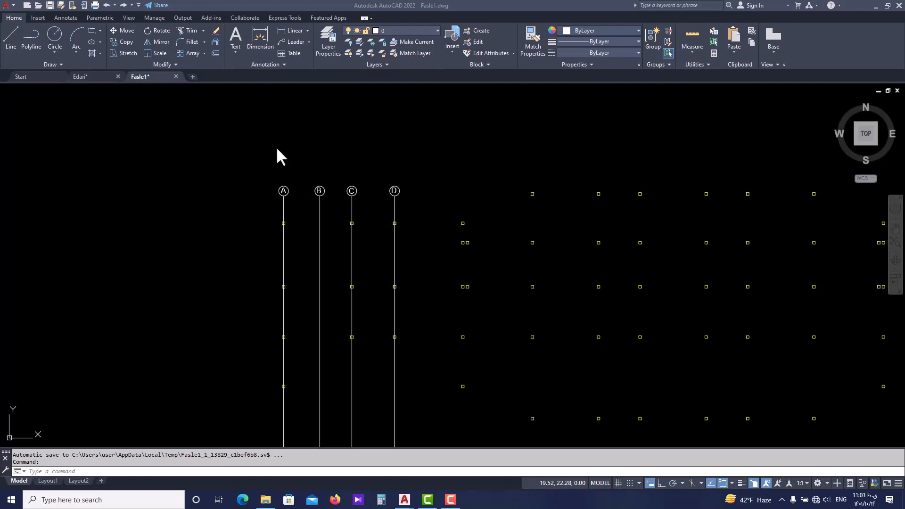
Erase the four vertical axis lines together with their circles and letters A to D in the Fasle1 drawing.
scroll(277, 149, "down", 2)
scroll(297, 182, "up", 2)
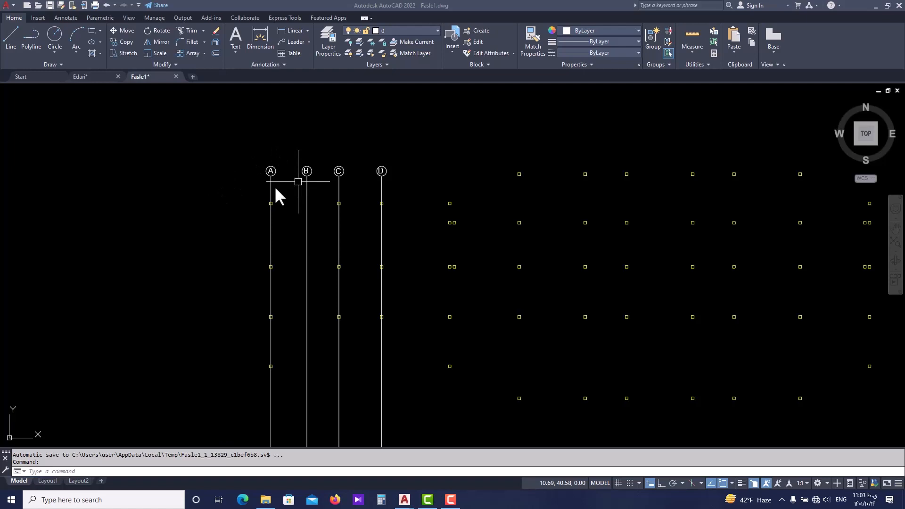
scroll(350, 163, "up", 2)
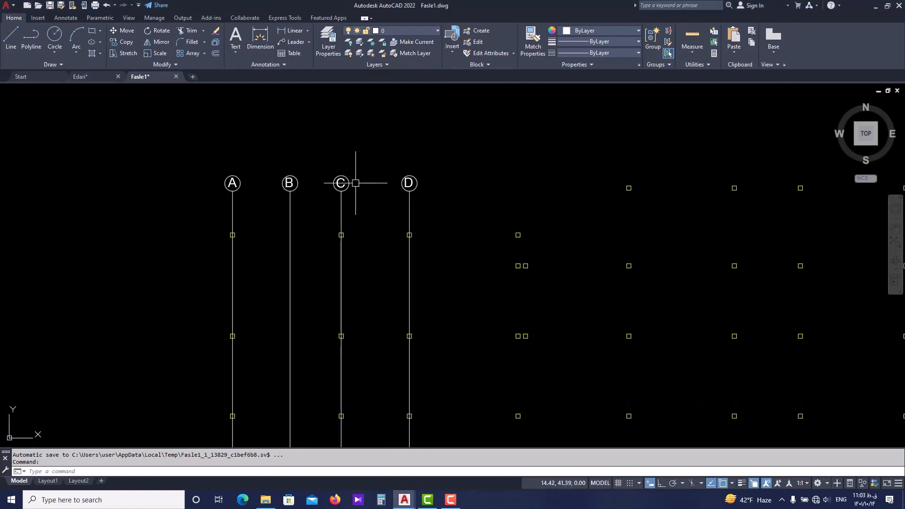
scroll(292, 176, "up", 4)
scroll(296, 192, "down", 2)
left_click(546, 158)
left_click(172, 221)
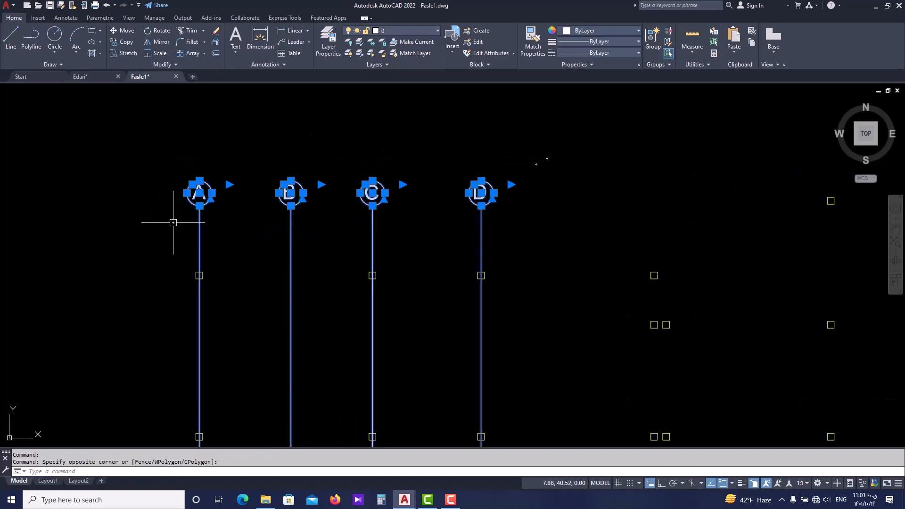
type("e")
key("Return")
scroll(230, 210, "down", 4)
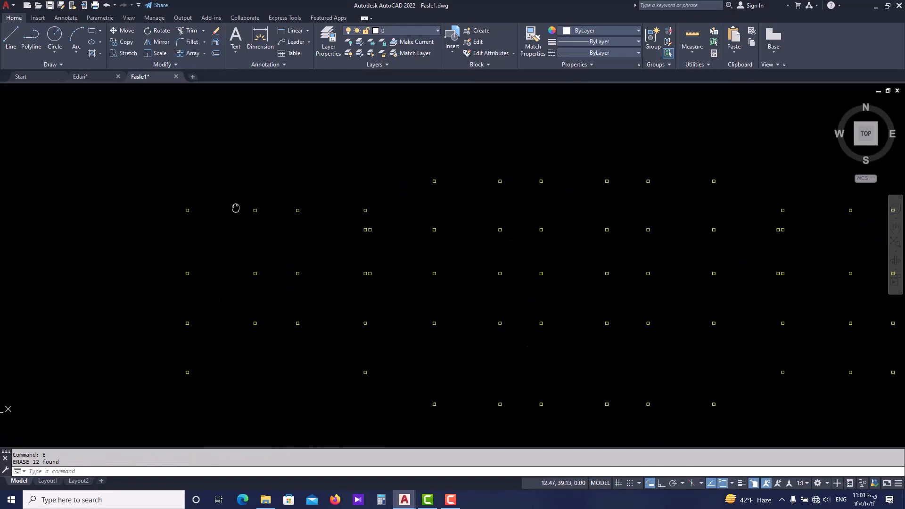
scroll(217, 183, "down", 2)
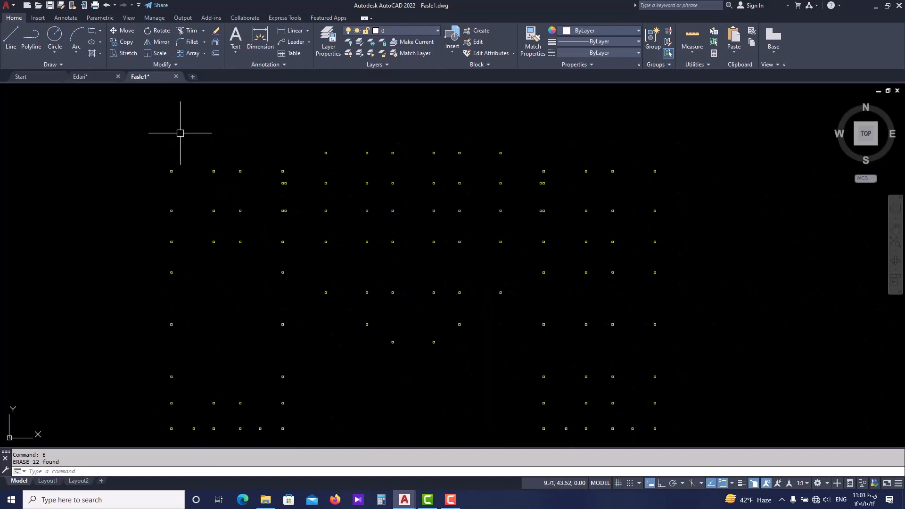
Start the Grid Line command with A as the first label and set the grid label size to 1.
left_click(211, 17)
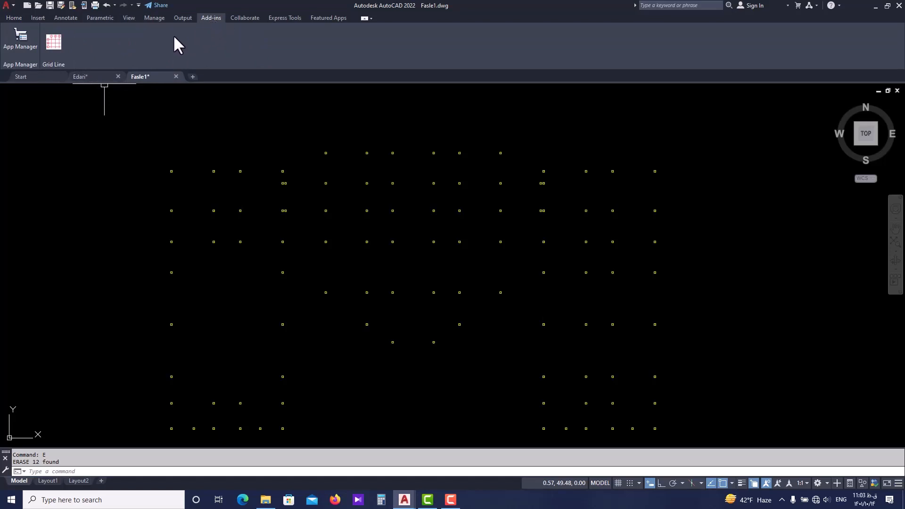
left_click(53, 44)
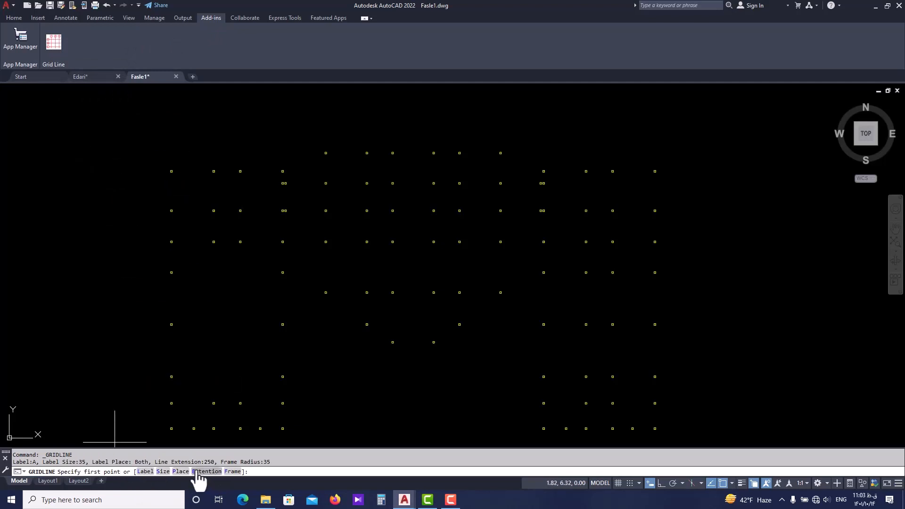
left_click(145, 471)
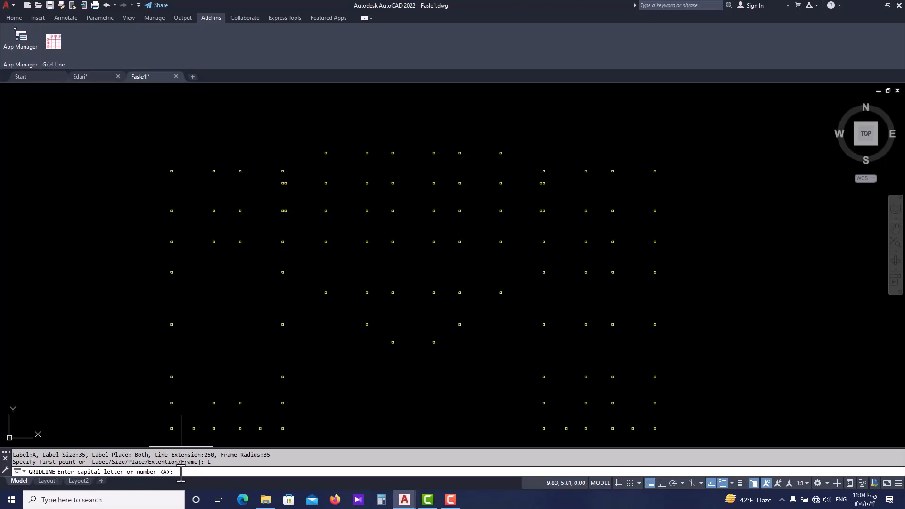
key("Return")
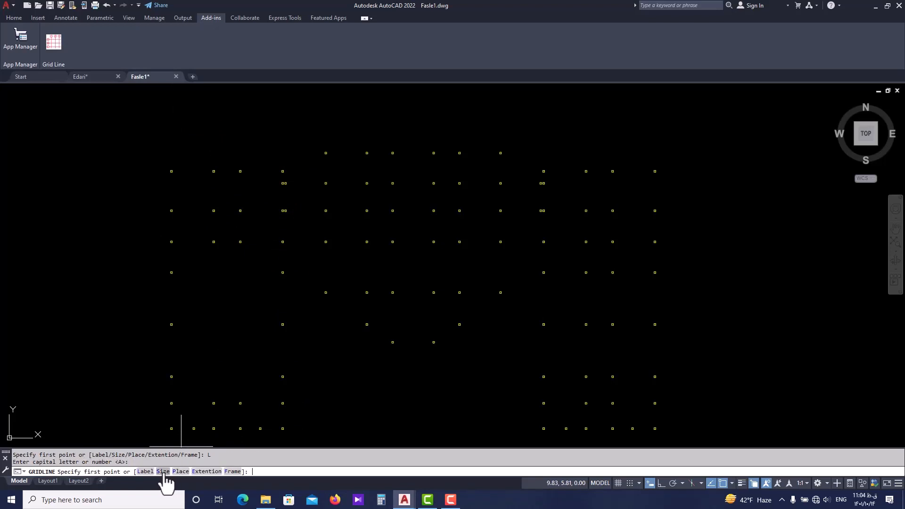
left_click(163, 472)
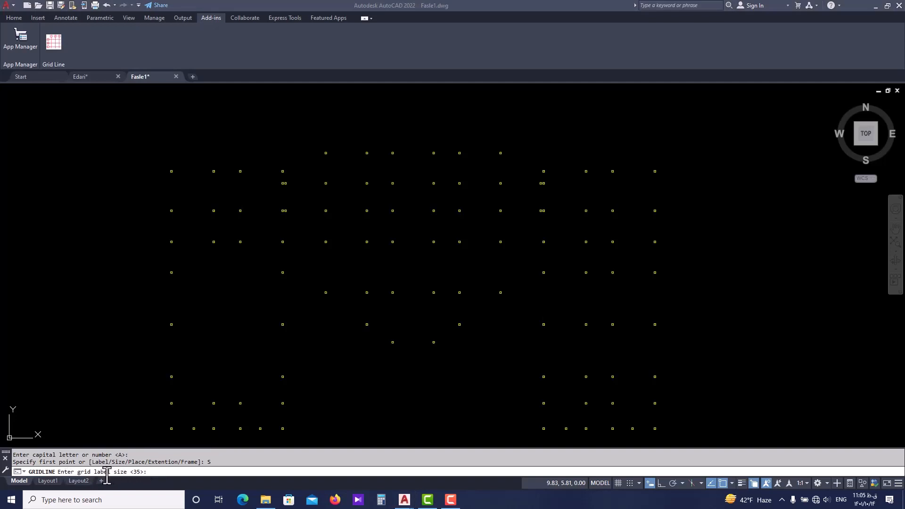
left_click(155, 472)
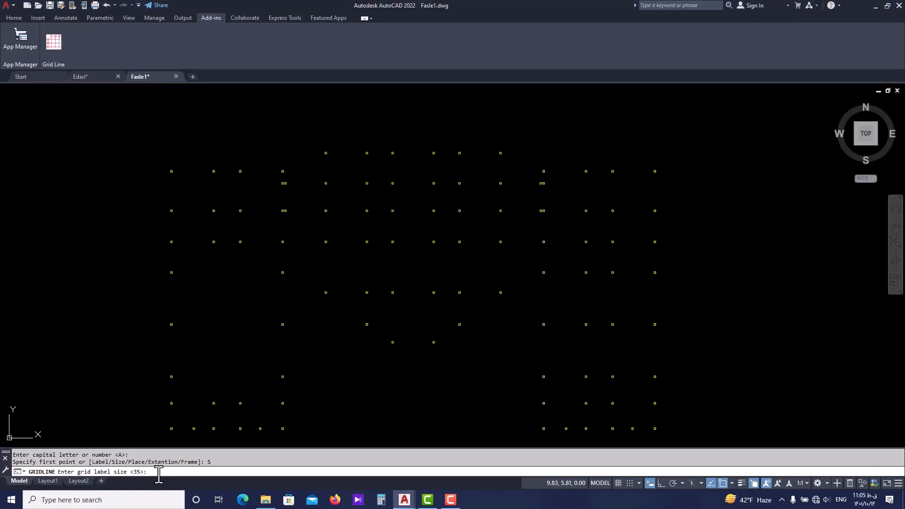
type("1")
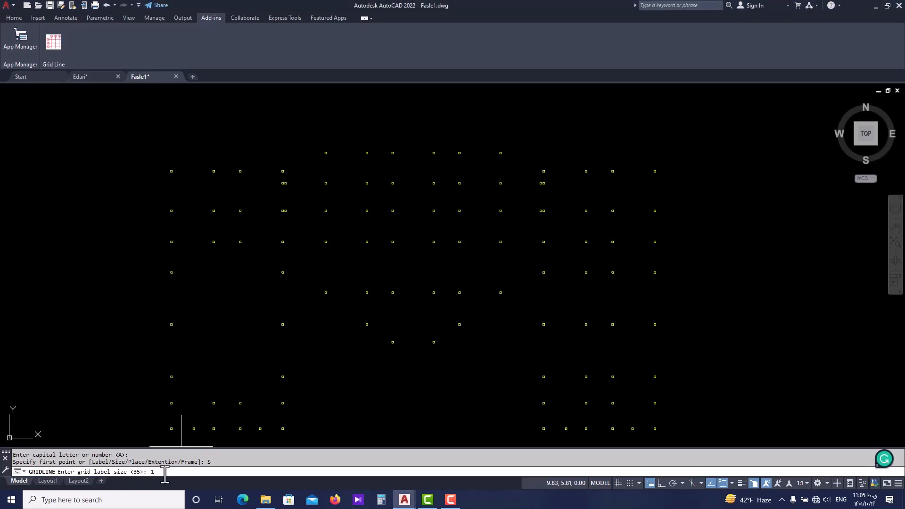
key("Return")
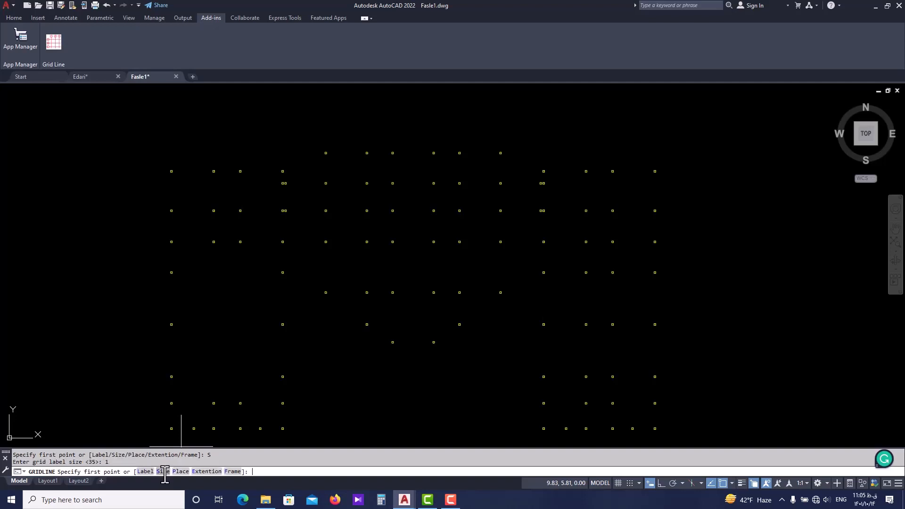
Configure the grid lines with labels at the start only, an extension length of 5 and a label frame radius of 1.
left_click(182, 471)
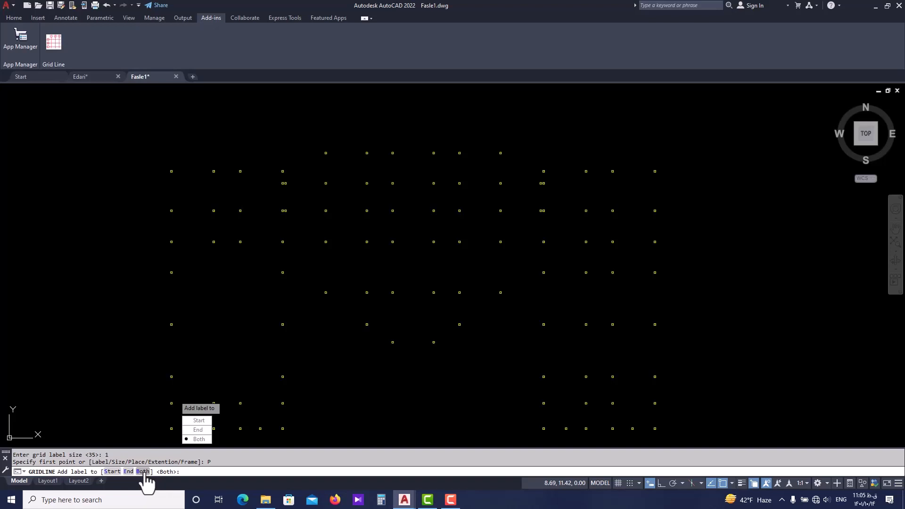
left_click(193, 421)
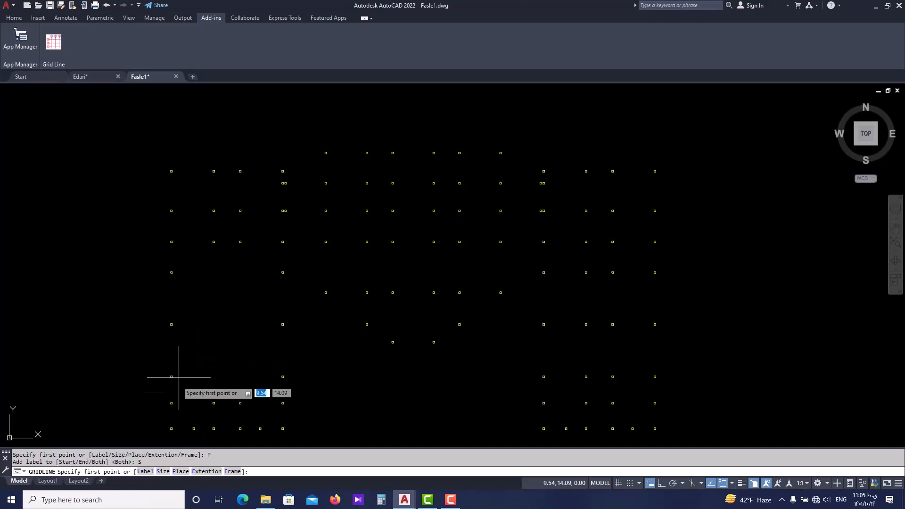
left_click(206, 471)
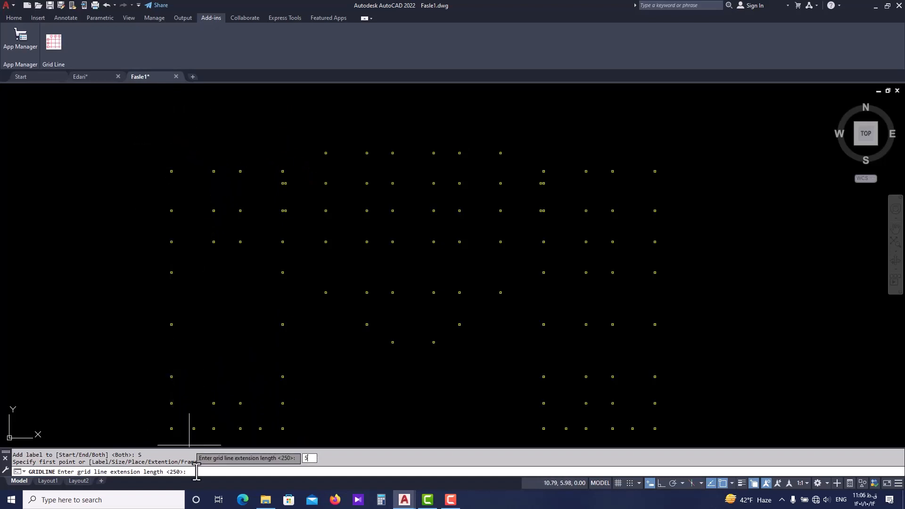
key("Return")
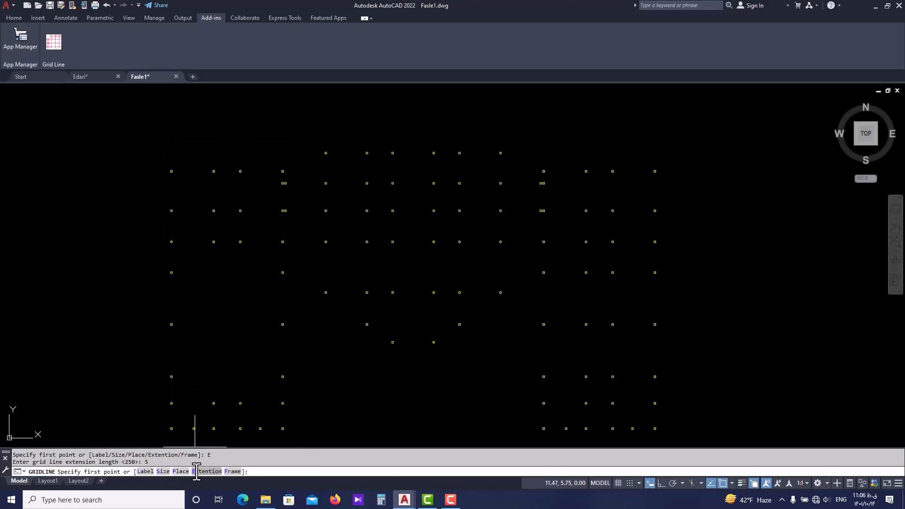
left_click(232, 472)
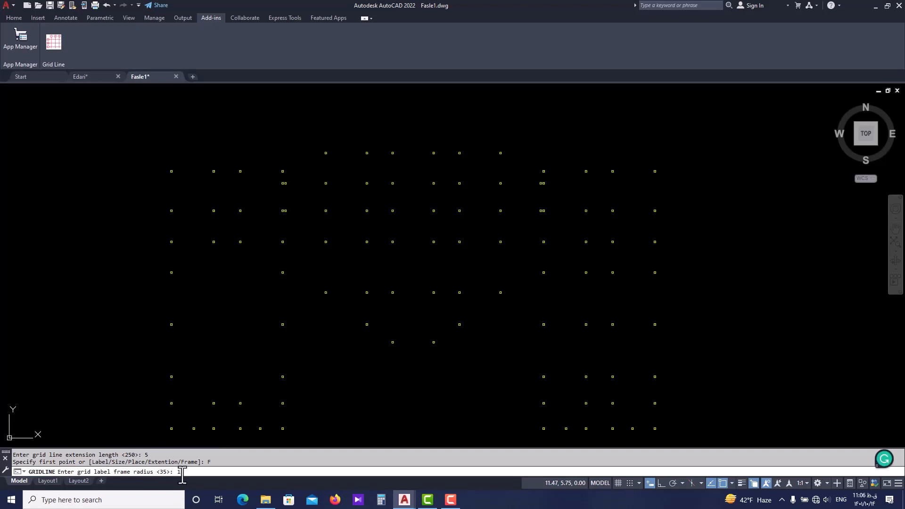
key("Return")
Draw the first vertical grid line from the top-edge midpoint of the upper leftmost column down to the lowest column below it.
scroll(151, 177, "up", 3)
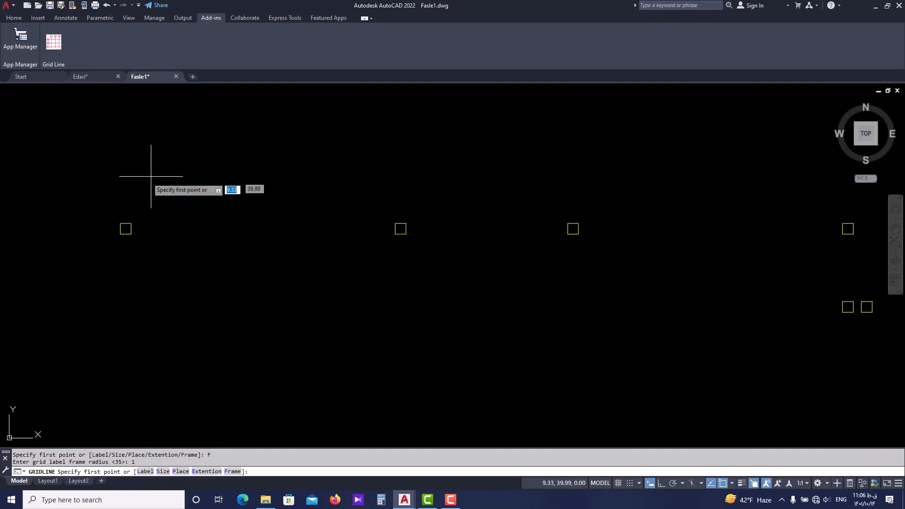
scroll(228, 226, "down", 2)
scroll(194, 221, "up", 3)
scroll(219, 236, "up", 4)
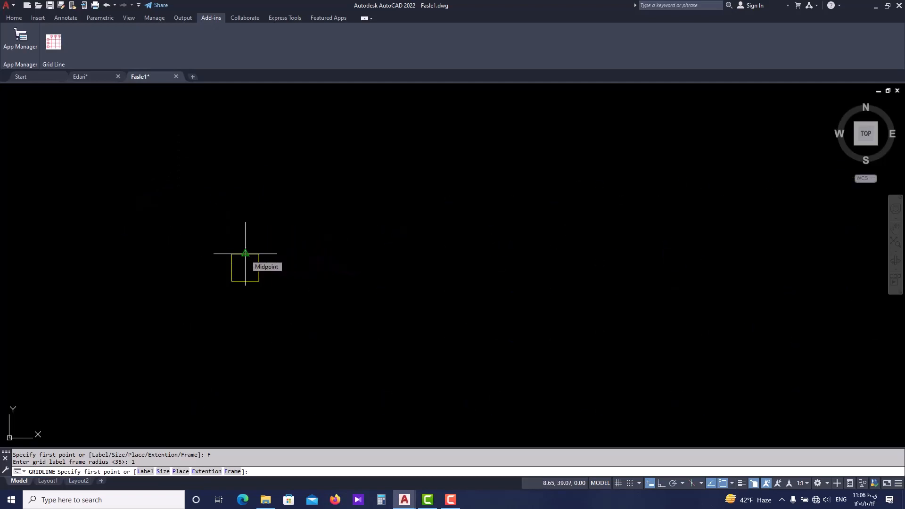
left_click(245, 253)
scroll(248, 262, "down", 5)
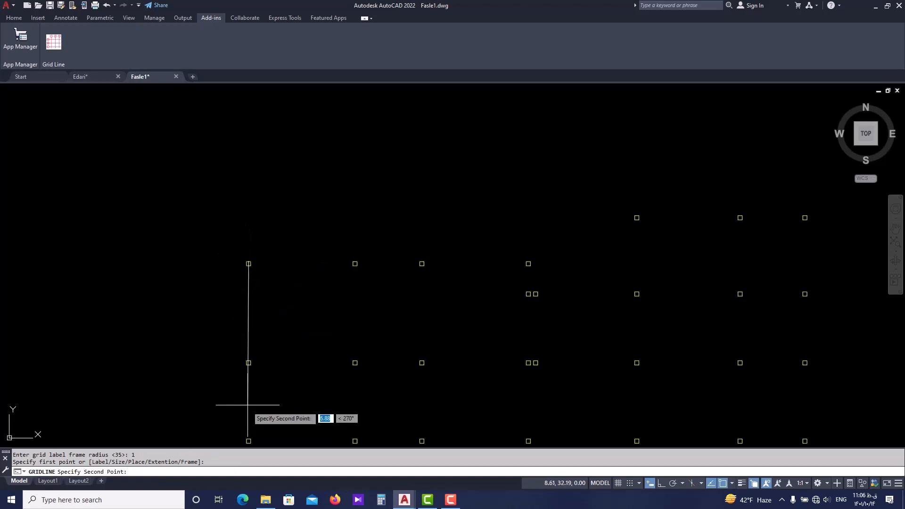
middle_click_drag(248, 407, 248, 243)
scroll(249, 243, "down", 3)
middle_click_drag(254, 378, 250, 346)
scroll(250, 344, "up", 5)
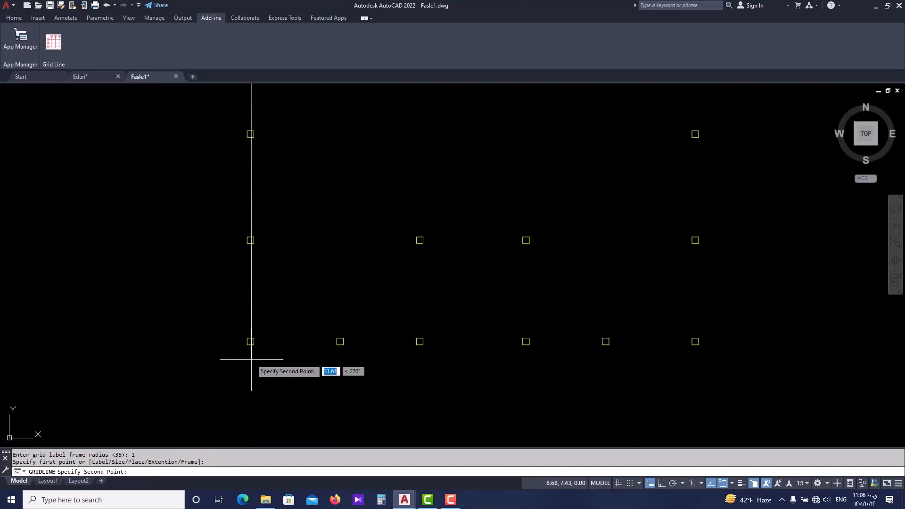
left_click(250, 345)
scroll(248, 325, "down", 5)
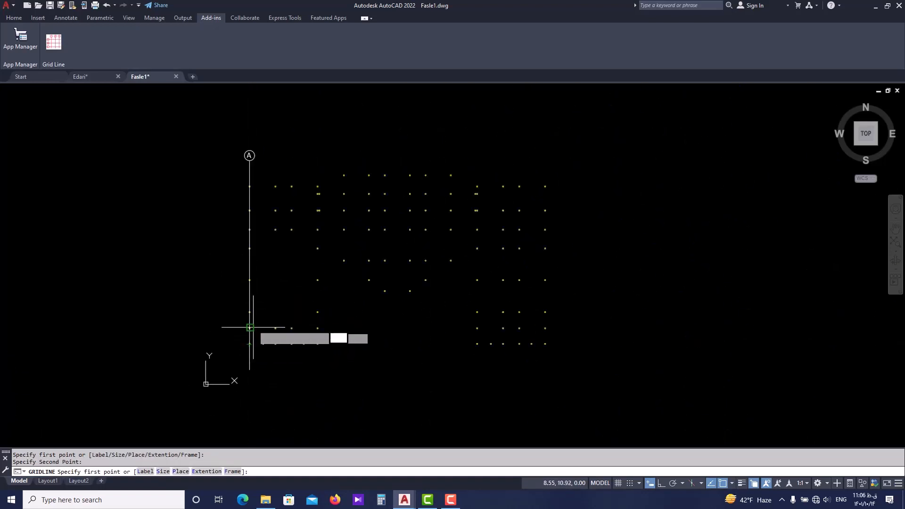
Draw the second vertical grid line from the top-edge midpoint of the second column in the upper row down to the lowest column below it.
scroll(276, 198, "up", 5)
scroll(277, 192, "up", 3)
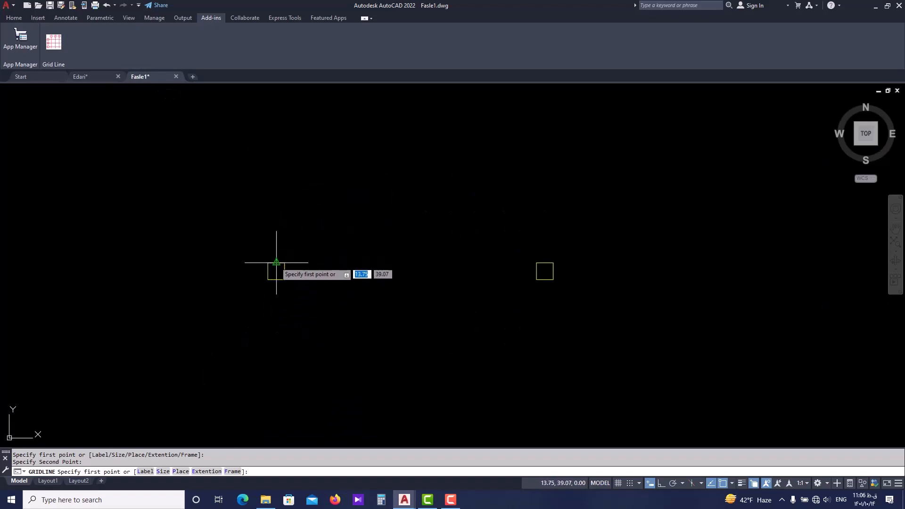
left_click(277, 262)
scroll(281, 230, "down", 6)
middle_click_drag(282, 379, 263, 361)
scroll(262, 363, "up", 5)
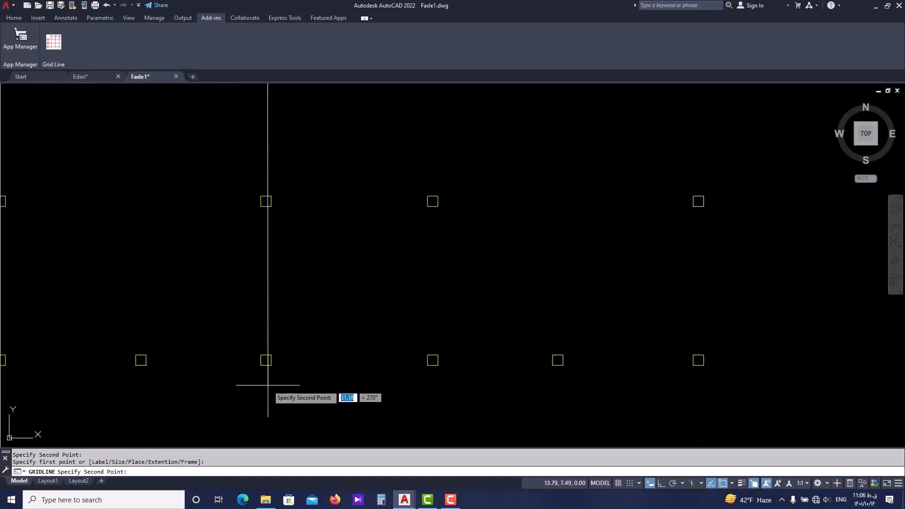
left_click(266, 364)
scroll(264, 363, "down", 5)
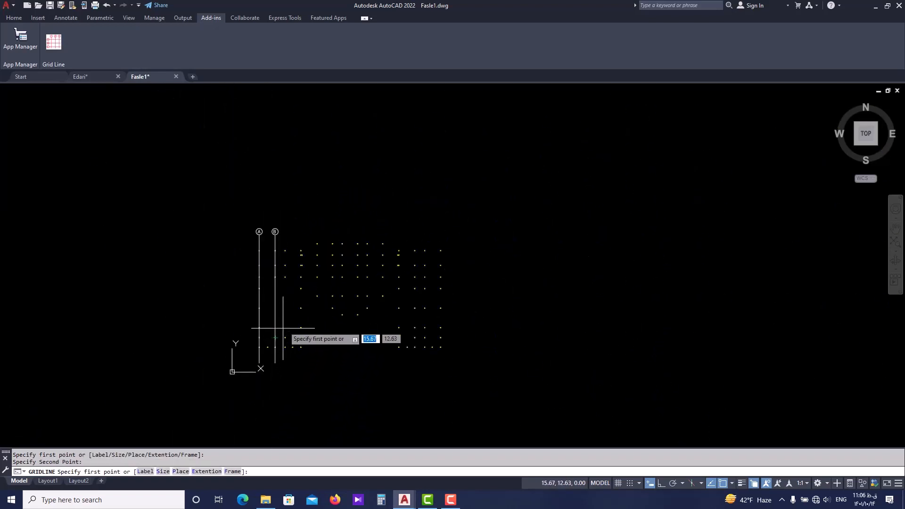
Restart the grid labelling from number 1 and set the grid label size to 1.
scroll(262, 239, "up", 5)
scroll(280, 240, "down", 3)
scroll(261, 250, "up", 5)
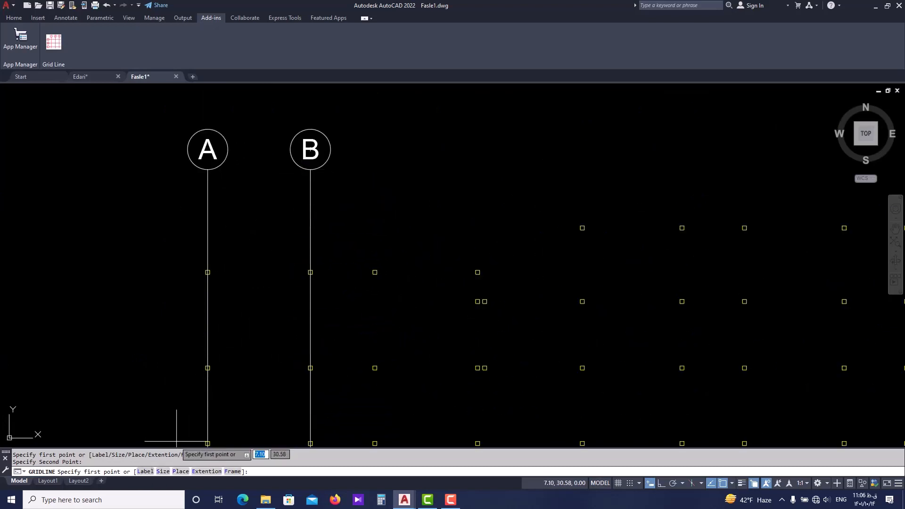
left_click(145, 471)
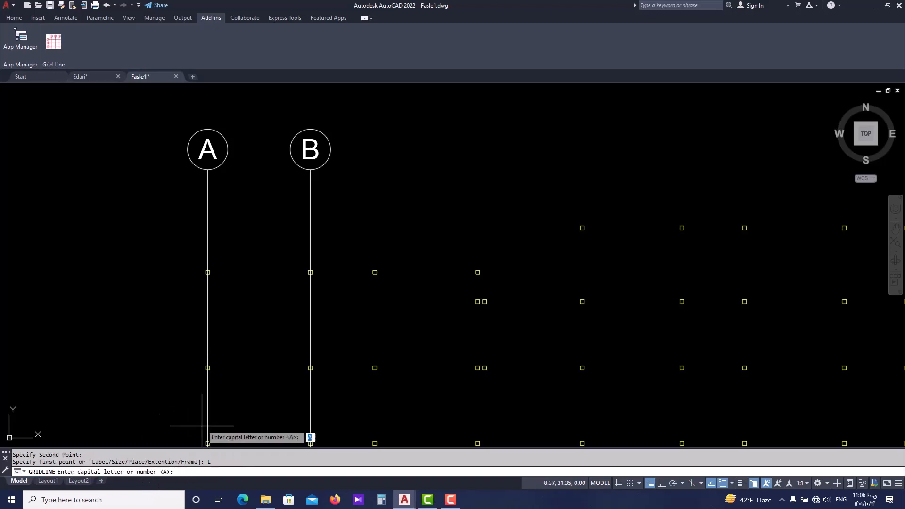
key("Return")
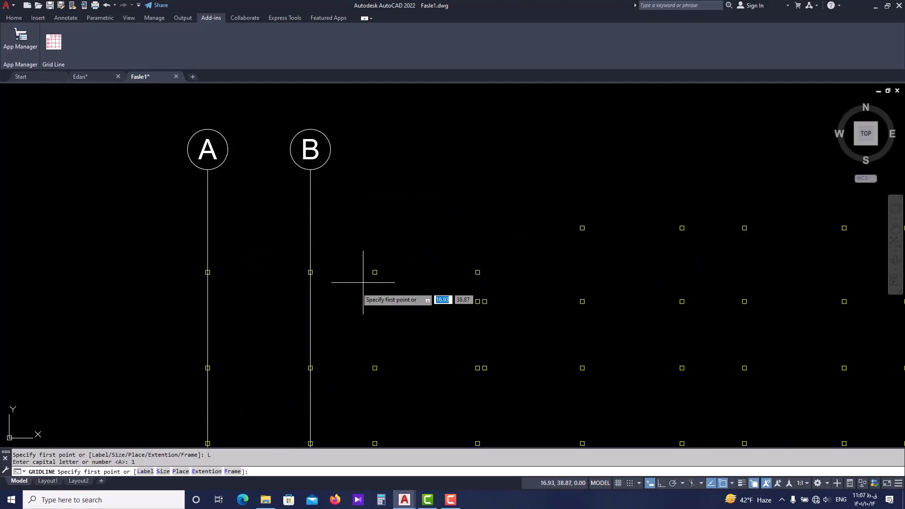
left_click(163, 471)
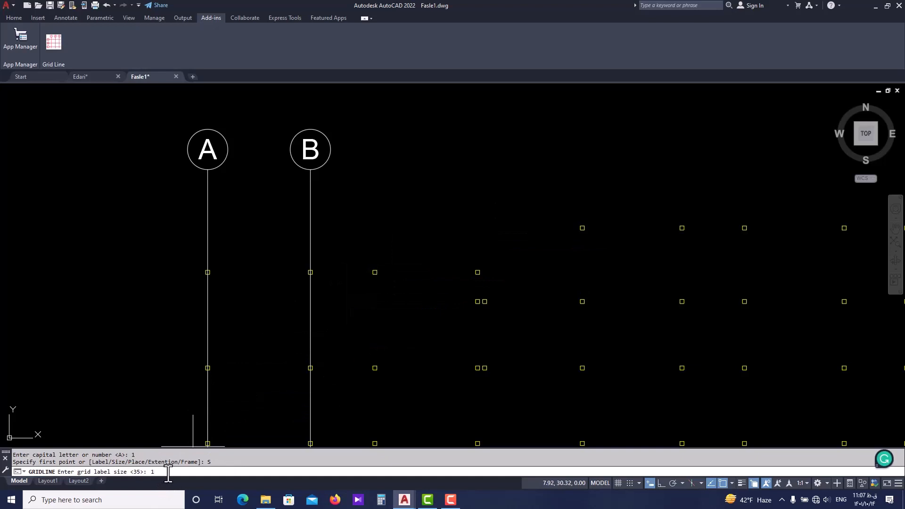
key("Return")
Configure the grid lines with labels at both ends, an extension length of 10 and a label frame radius of 1.
left_click(183, 472)
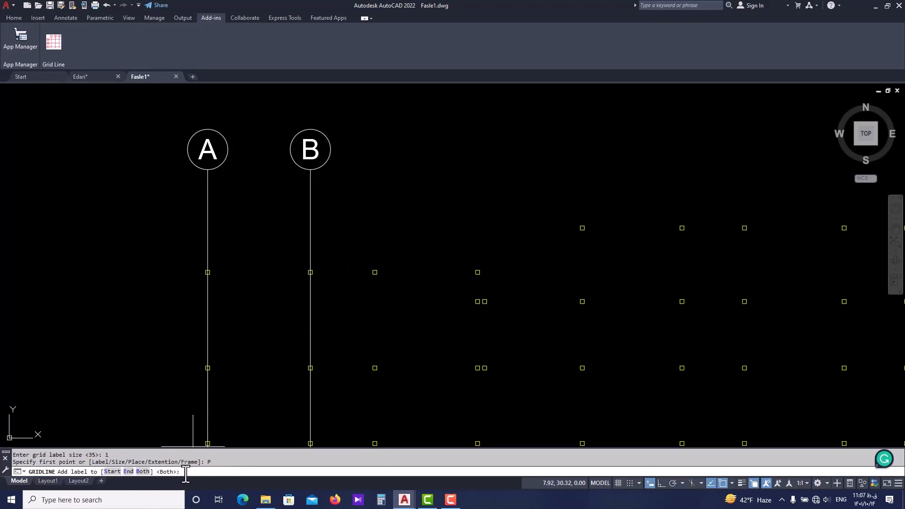
left_click(143, 472)
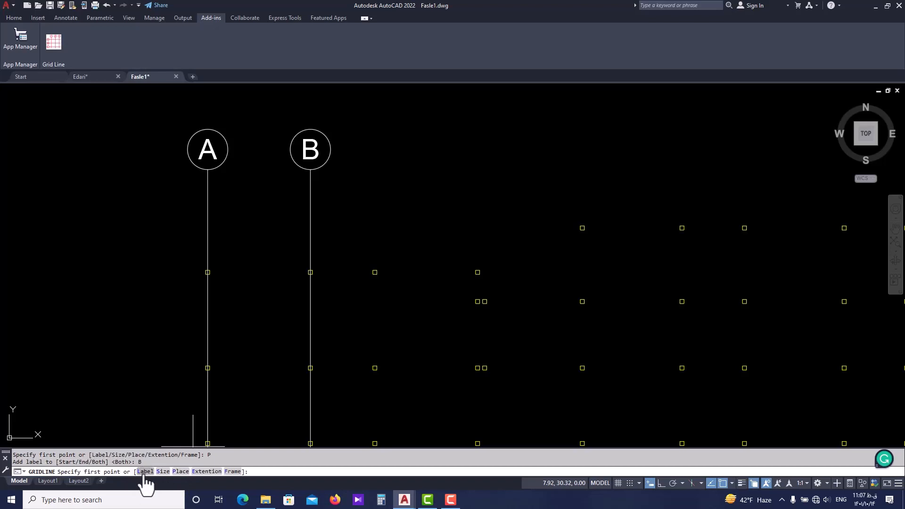
left_click(206, 471)
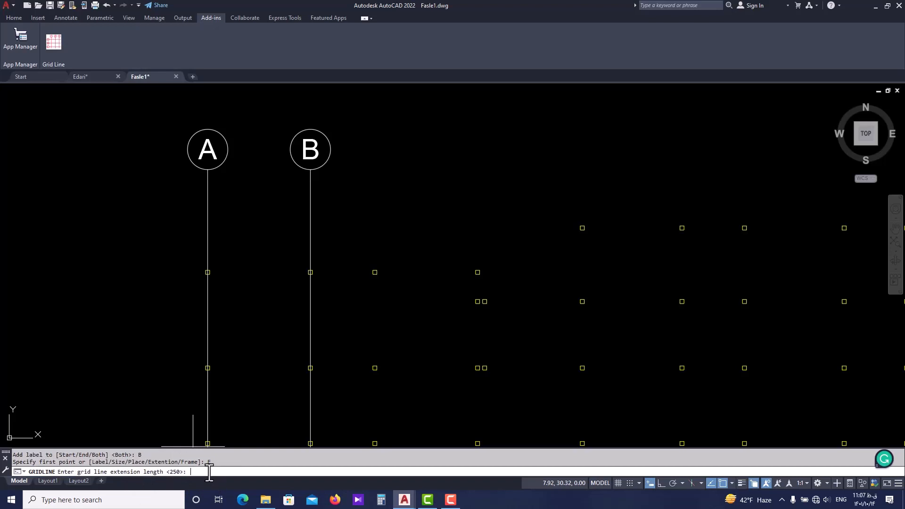
type("10")
key("Return")
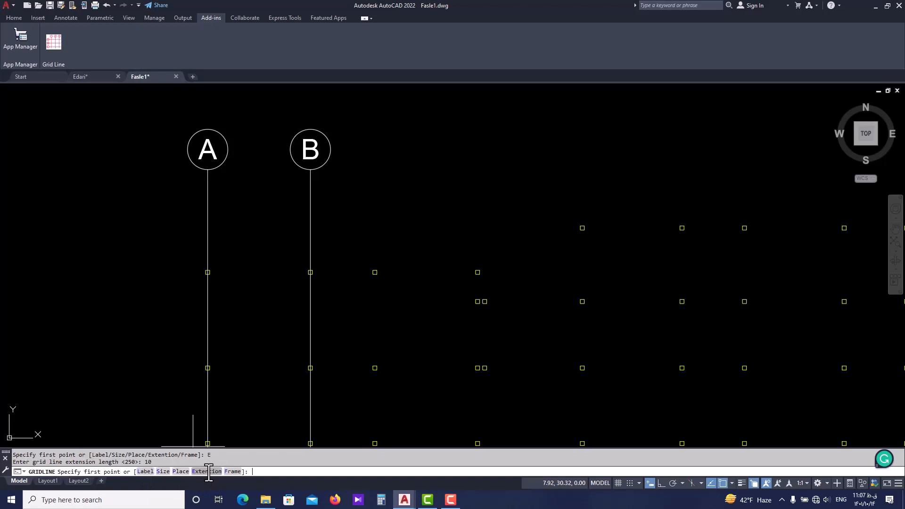
left_click(233, 472)
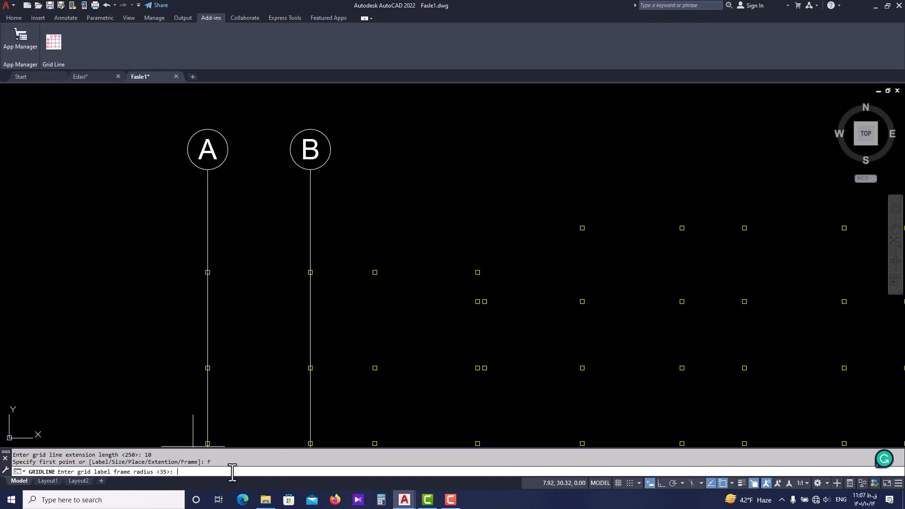
type("1")
key("Return")
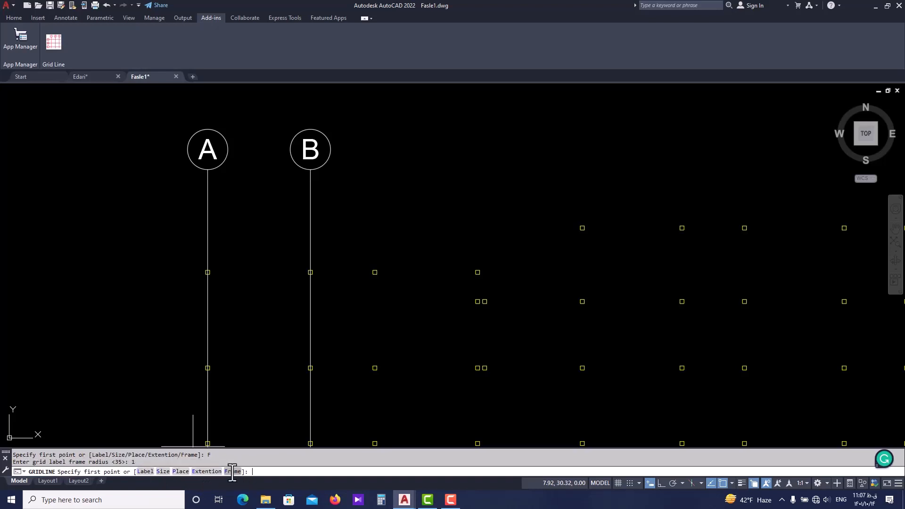
Draw a numbered vertical grid line from the top-edge midpoint of the upper column immediately right of axis B down to the lowest column.
scroll(375, 269, "up", 4)
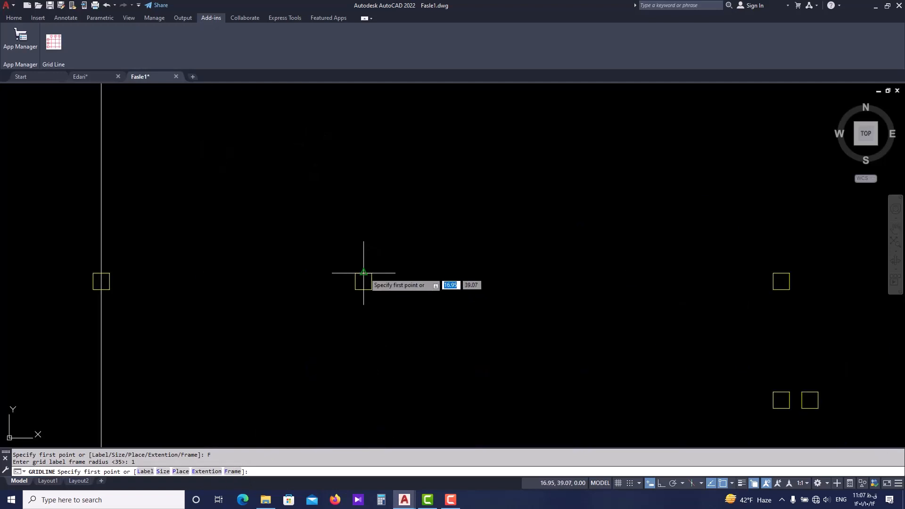
left_click(363, 272)
scroll(368, 241, "down", 4)
middle_click_drag(355, 400, 351, 252)
scroll(352, 252, "down", 2)
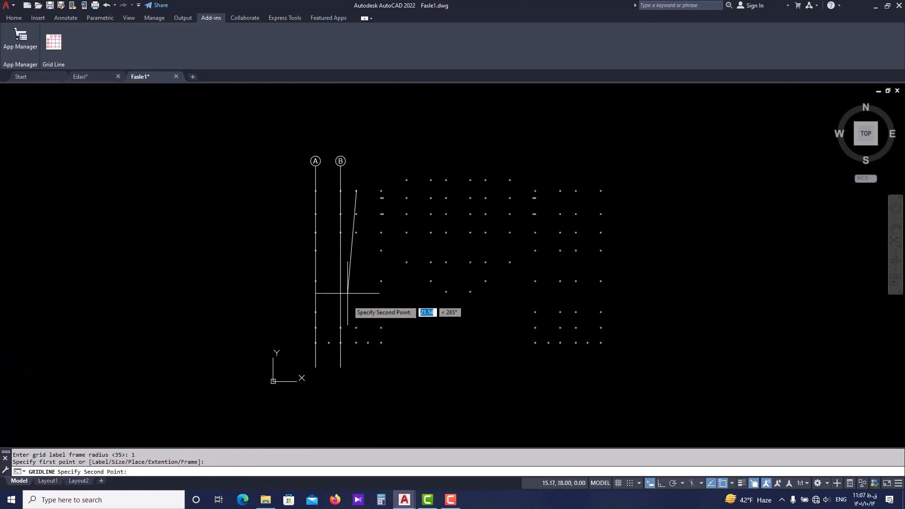
scroll(354, 343, "up", 3)
scroll(354, 346, "up", 3)
left_click(371, 327)
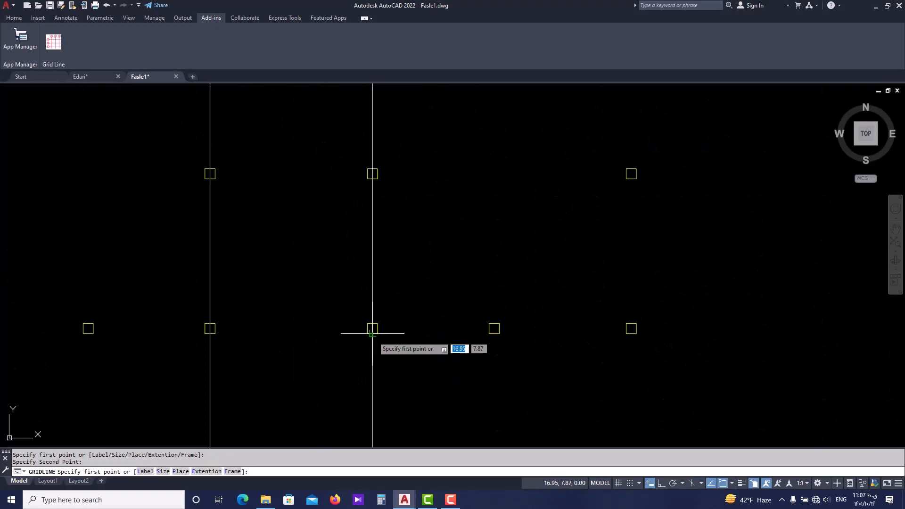
Draw the next numbered grid line through the fourth column line, from the upper column's top-edge midpoint to the lowest column's bottom-edge midpoint, and end the command.
scroll(370, 334, "down", 5)
scroll(369, 341, "down", 4)
scroll(388, 218, "up", 4)
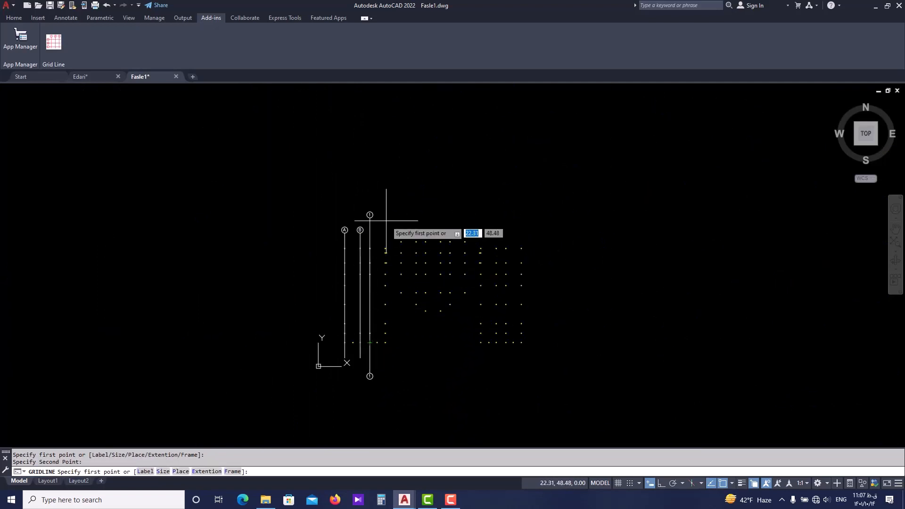
scroll(390, 234, "up", 4)
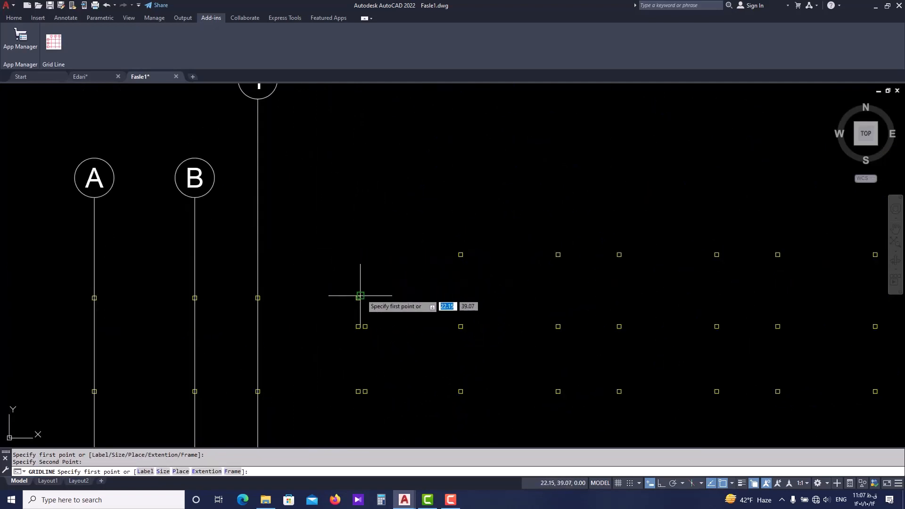
scroll(360, 294, "up", 8)
left_click(345, 302)
scroll(354, 361, "down", 8)
middle_click_drag(354, 360, 326, 316)
scroll(319, 377, "up", 6)
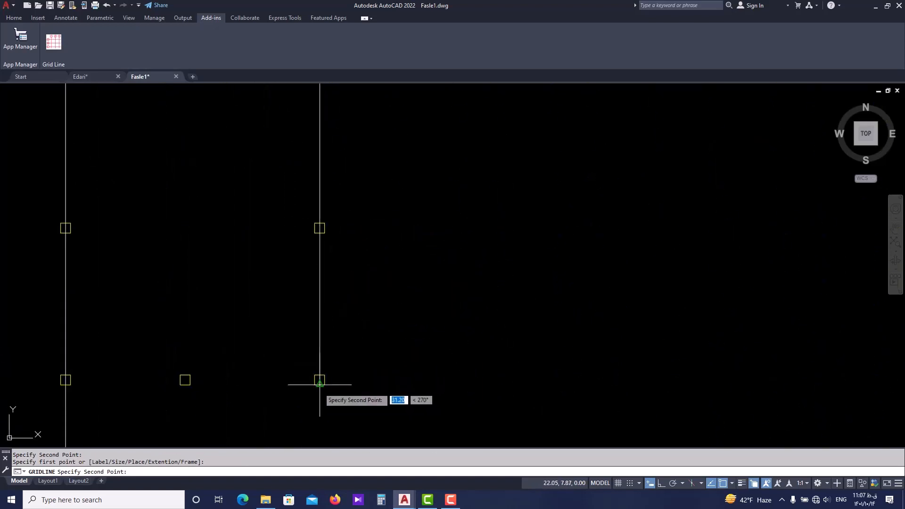
left_click(319, 381)
scroll(319, 384, "down", 8)
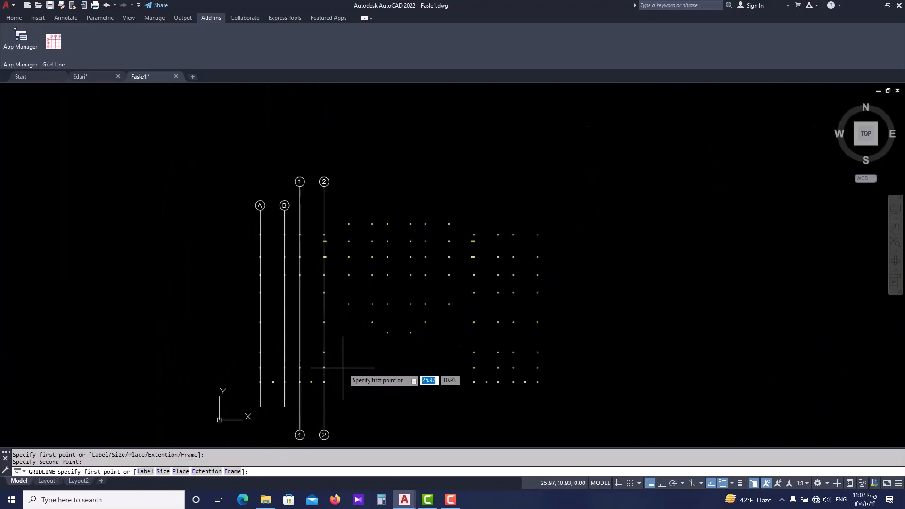
key("Return")
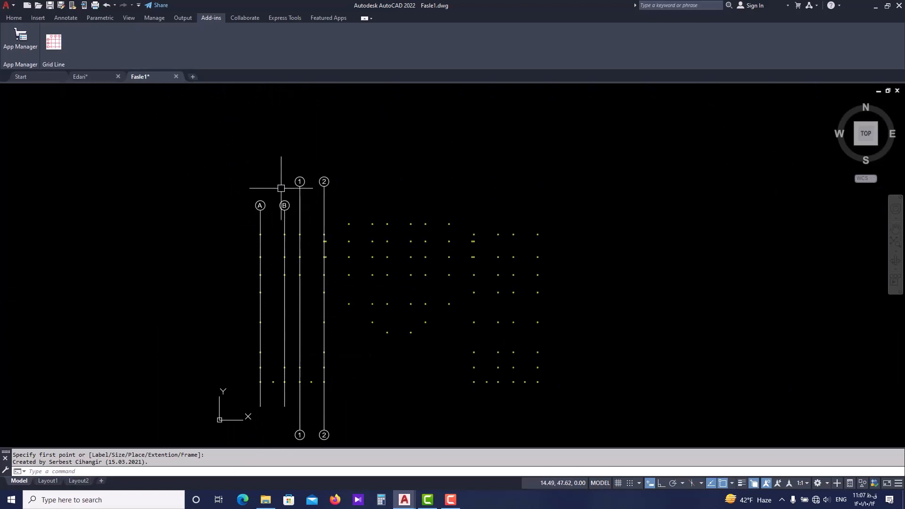
Examine how the labels and extension lengths of axes A and B differ from those of axes 1 and 2.
scroll(278, 185, "up", 4)
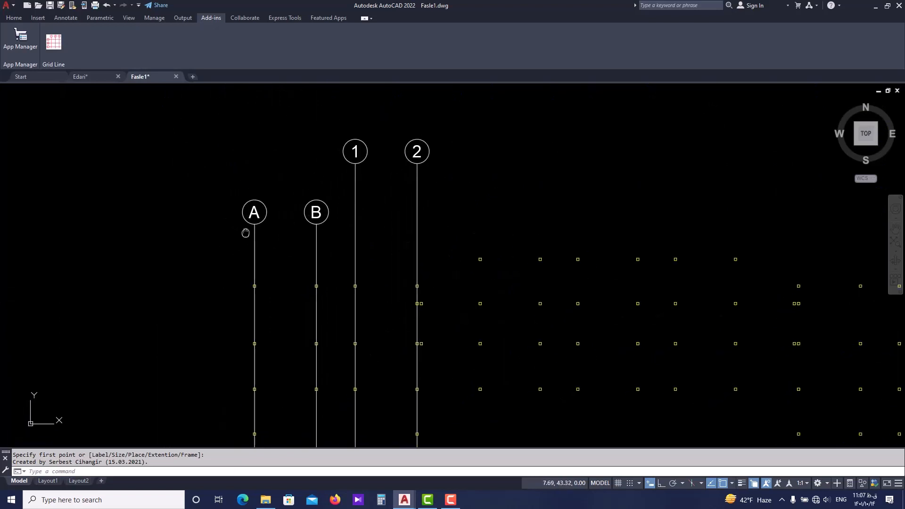
scroll(256, 243, "down", 2)
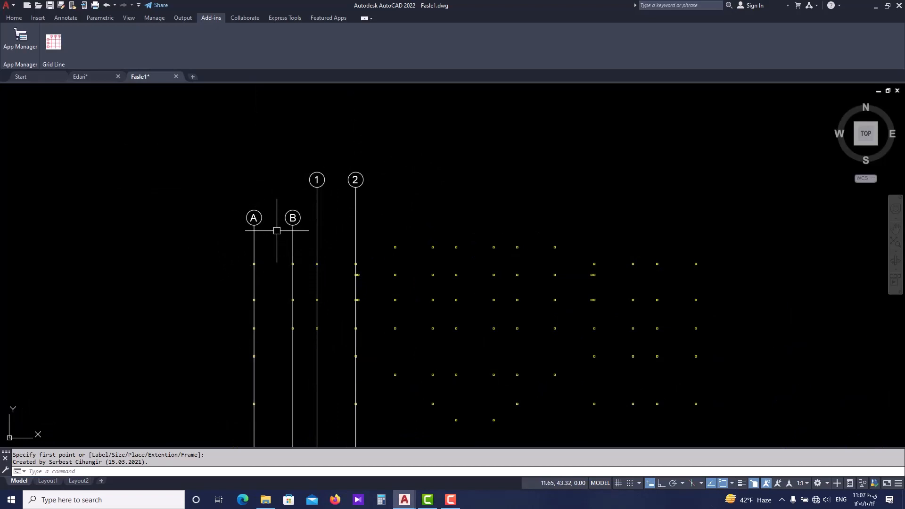
scroll(259, 247, "down", 2)
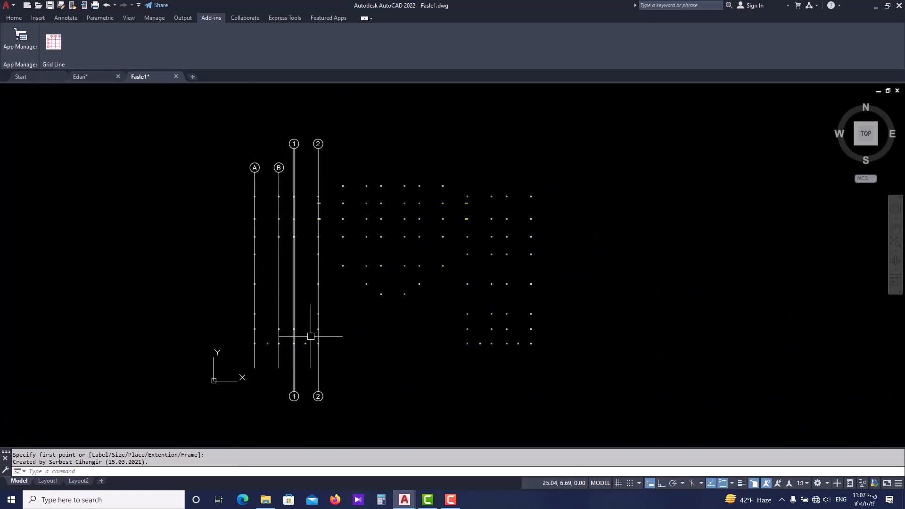
scroll(281, 168, "up", 4)
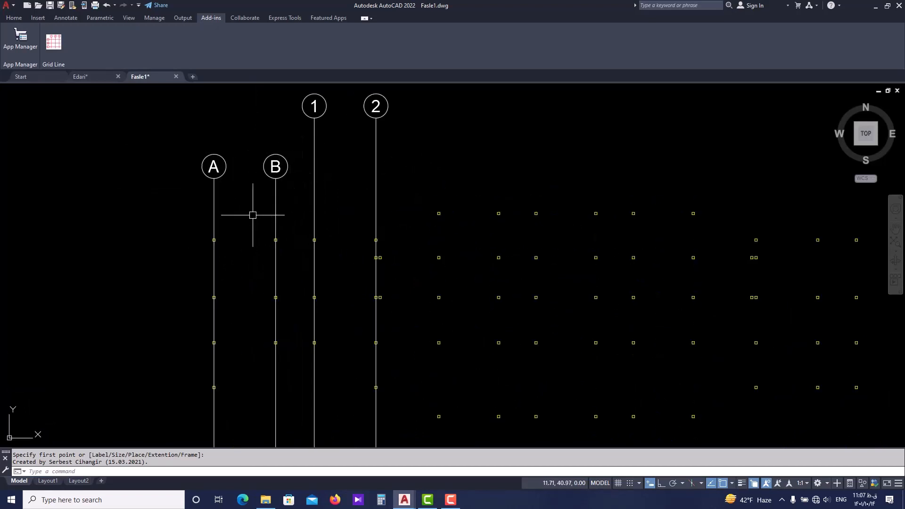
middle_click_drag(200, 144, 197, 164)
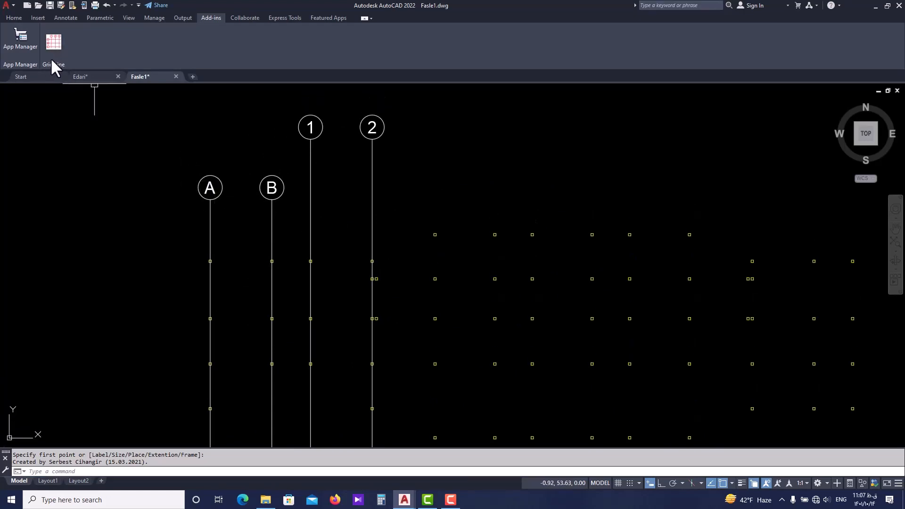
scroll(290, 141, "down", 4)
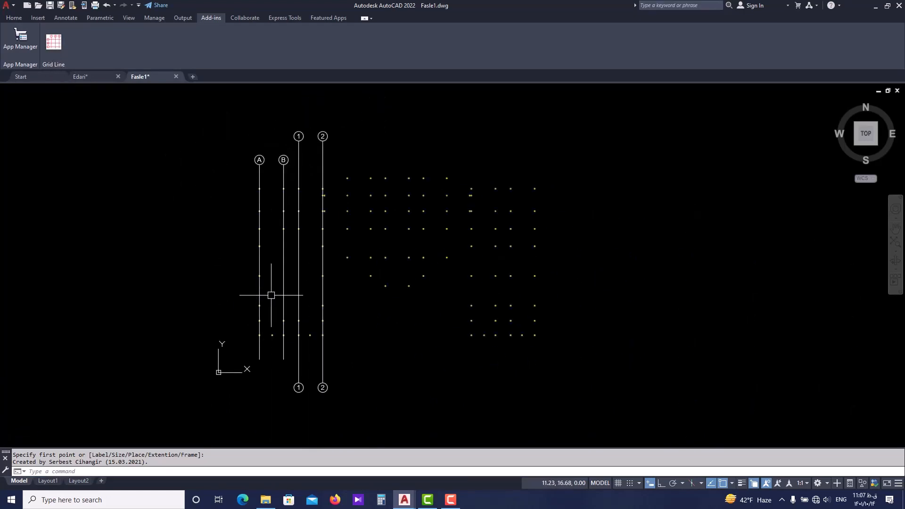
scroll(269, 168, "up", 4)
mouse_move(232, 132)
middle_mouse_down()
mouse_move(246, 209)
mouse_move(234, 254)
middle_mouse_up()
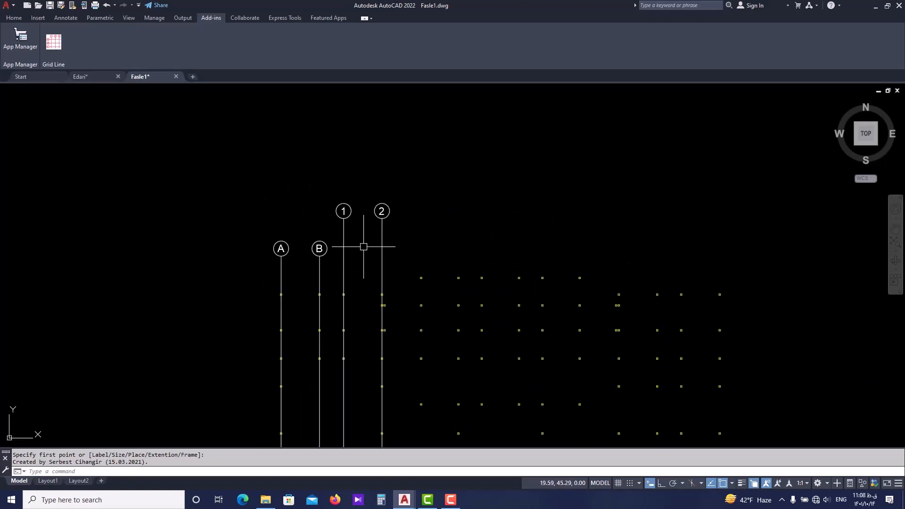
scroll(346, 277, "down", 4)
middle_click_drag(347, 280, 324, 261)
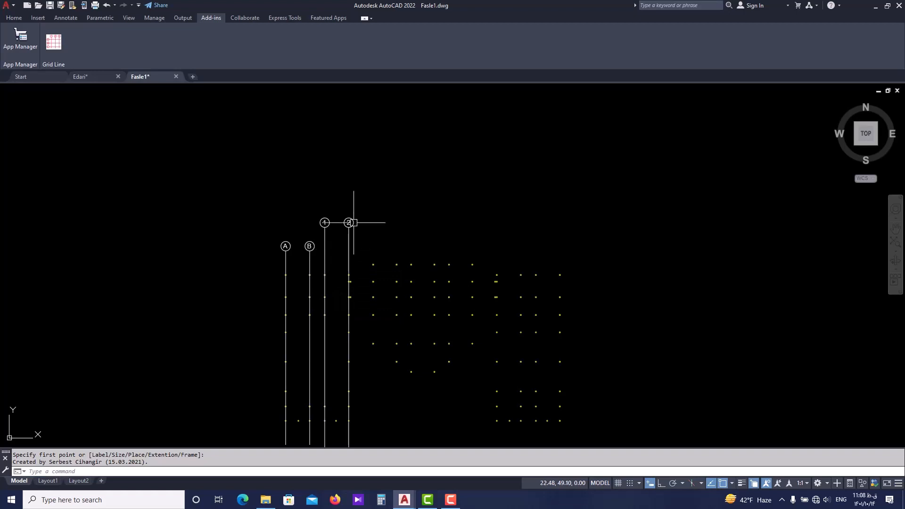
Undo the last erase and add a vertical linear dimension along axis A from the upper column's top-edge midpoint to its label circle.
key("ctrl+z")
left_click(15, 18)
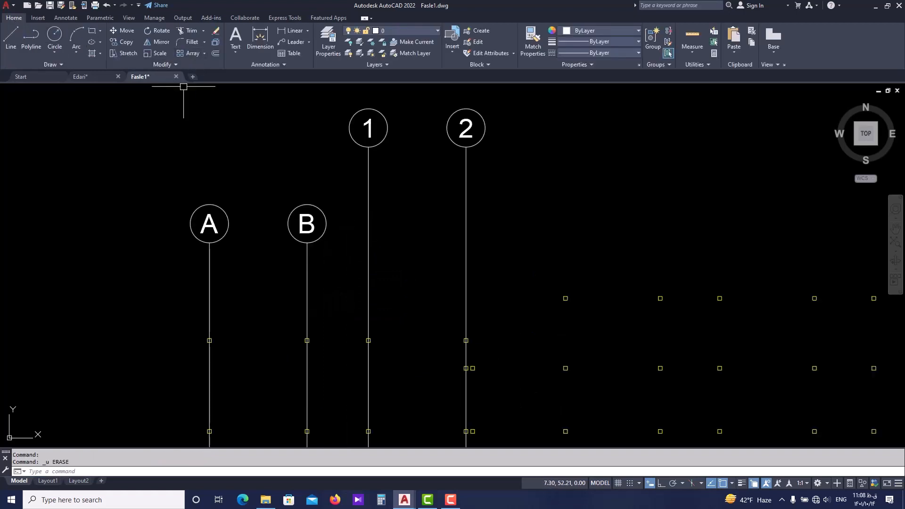
key("Escape")
left_click(291, 30)
scroll(231, 325, "up", 3)
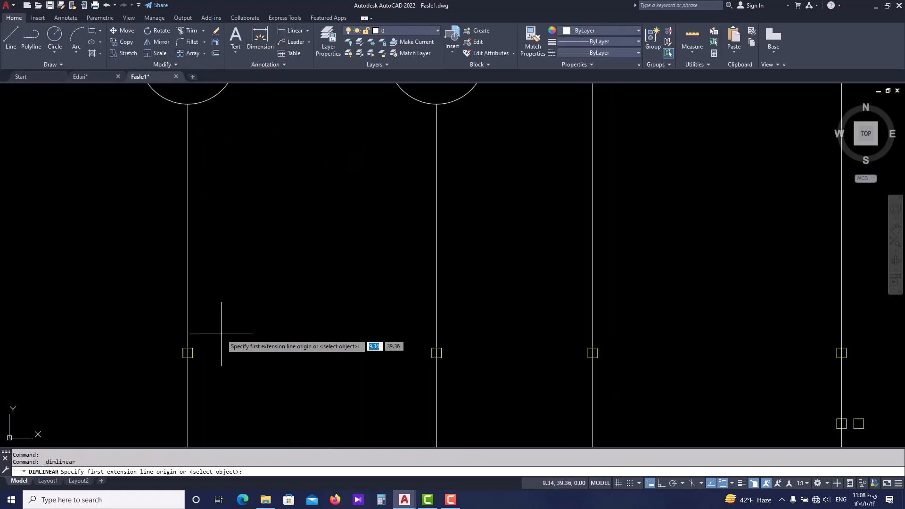
left_click(188, 347)
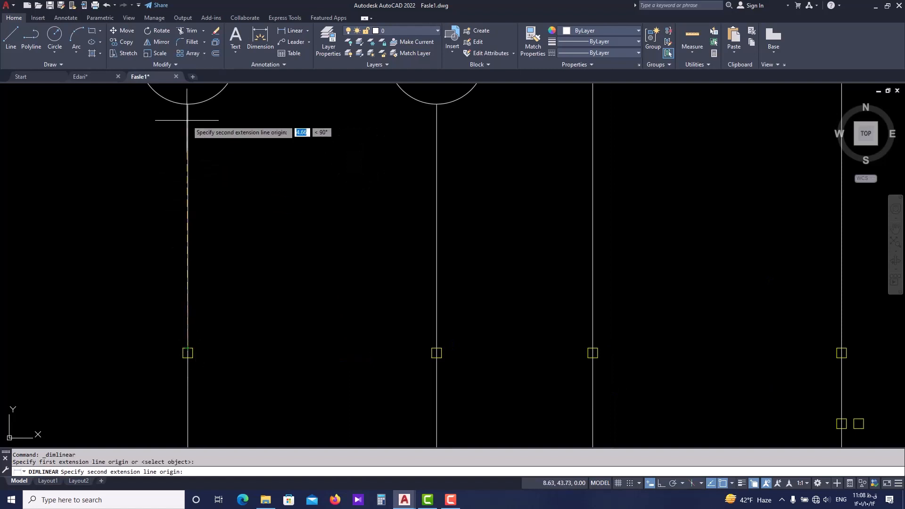
left_click(188, 104)
left_click(233, 307)
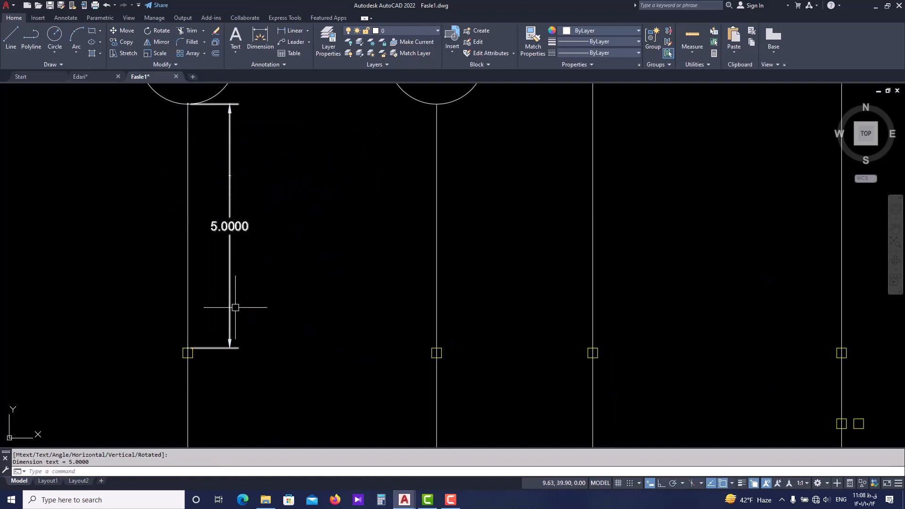
scroll(211, 328, "down", 4)
scroll(205, 222, "up", 5)
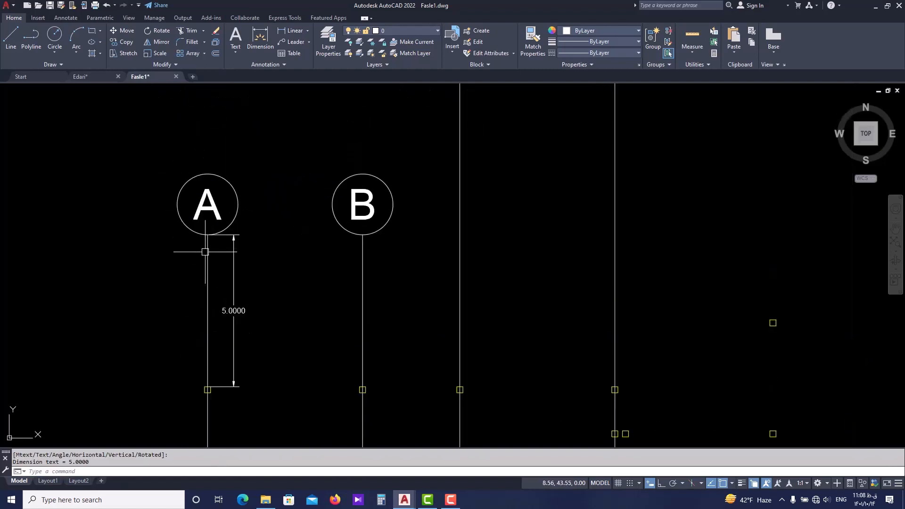
scroll(200, 281, "down", 2)
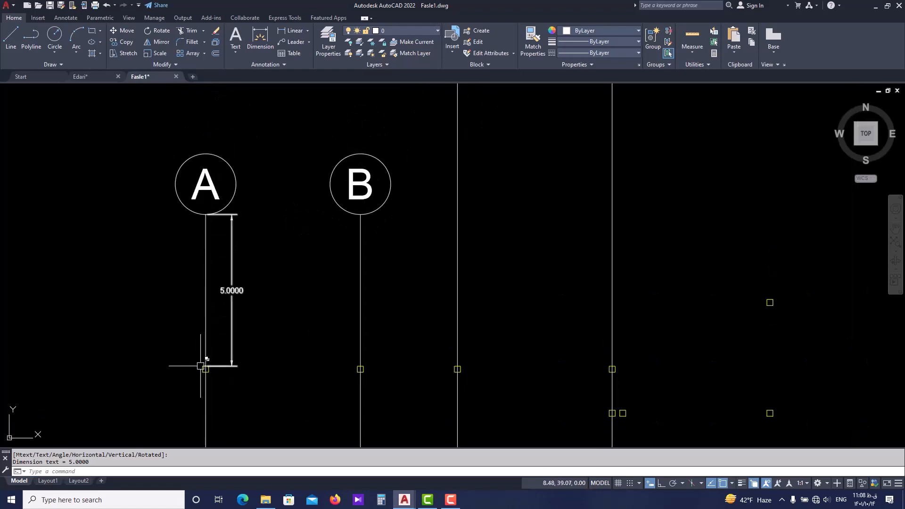
Add a vertical linear dimension along axis 1 from the upper column's top edge to its label circle.
scroll(204, 366, "up", 2)
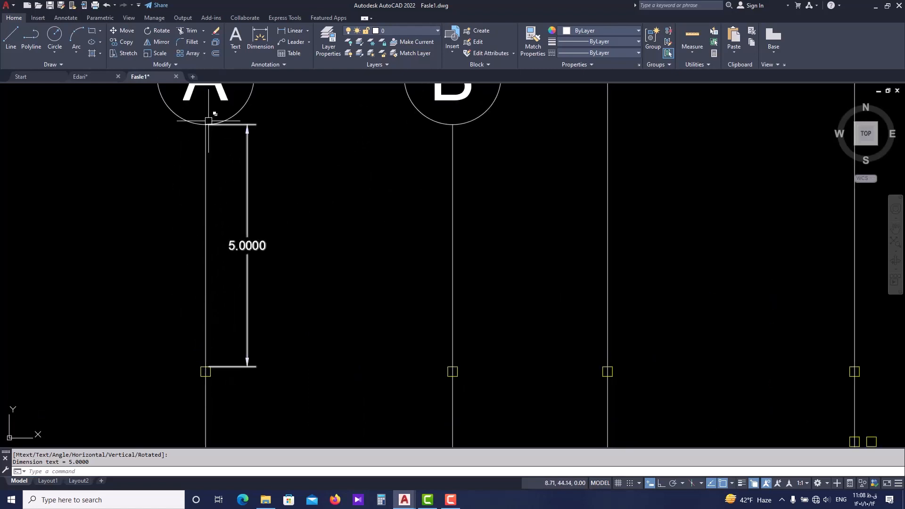
scroll(206, 254, "down", 4)
middle_click_drag(236, 261, 232, 275)
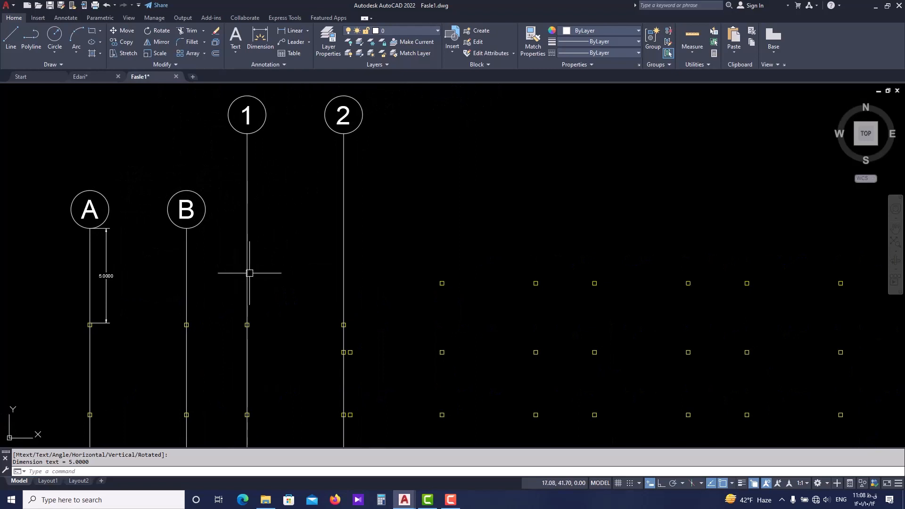
left_click(284, 31)
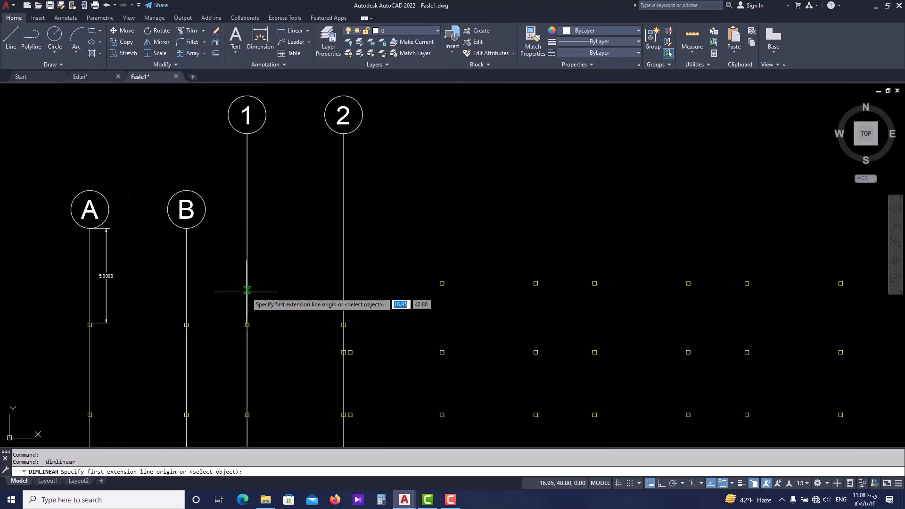
scroll(241, 315, "up", 3)
left_click(256, 339)
scroll(256, 302, "down", 3)
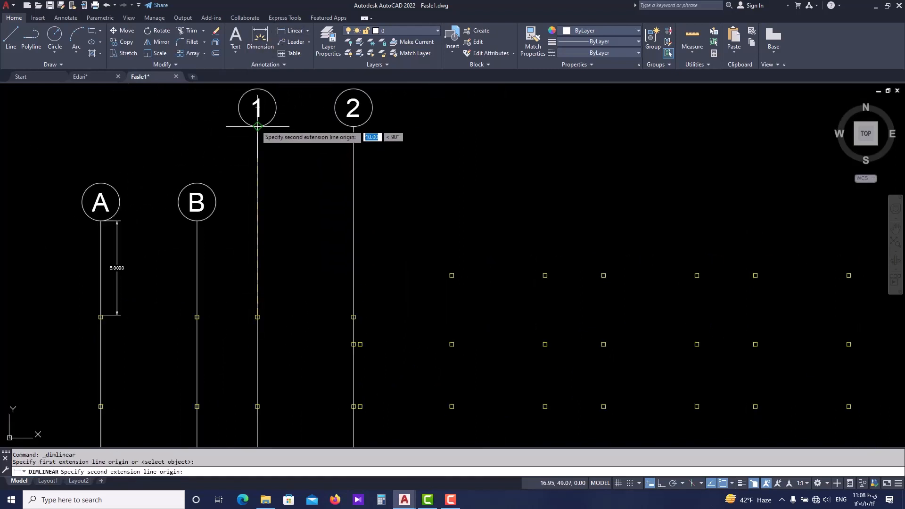
left_click(257, 126)
left_click(275, 240)
scroll(280, 241, "up", 3)
scroll(276, 264, "down", 5)
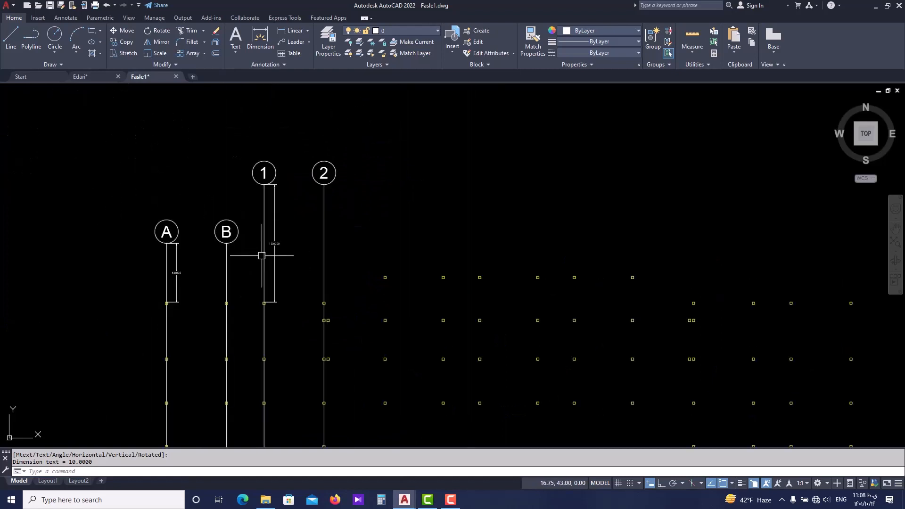
Erase axes A, B, 1 and 2 with their labels and both linear dimensions.
middle_click_drag(259, 287, 251, 266)
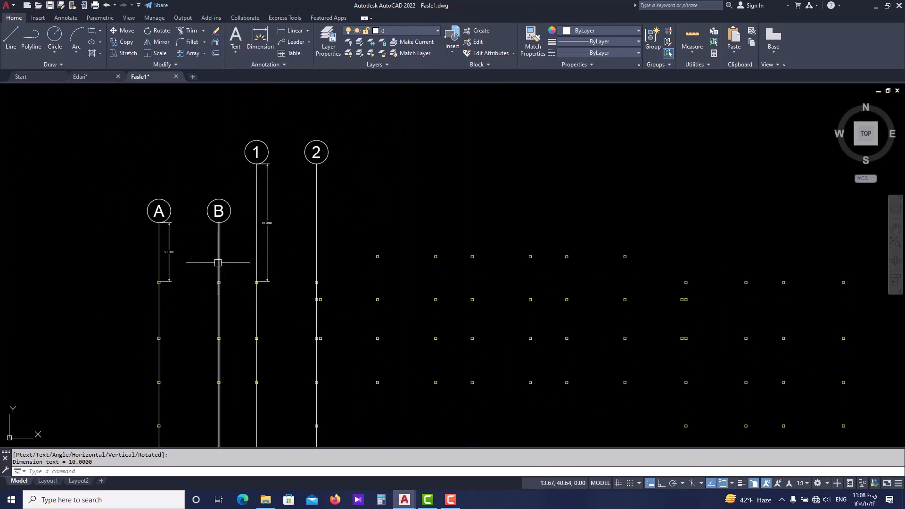
middle_click_drag(211, 218, 224, 247)
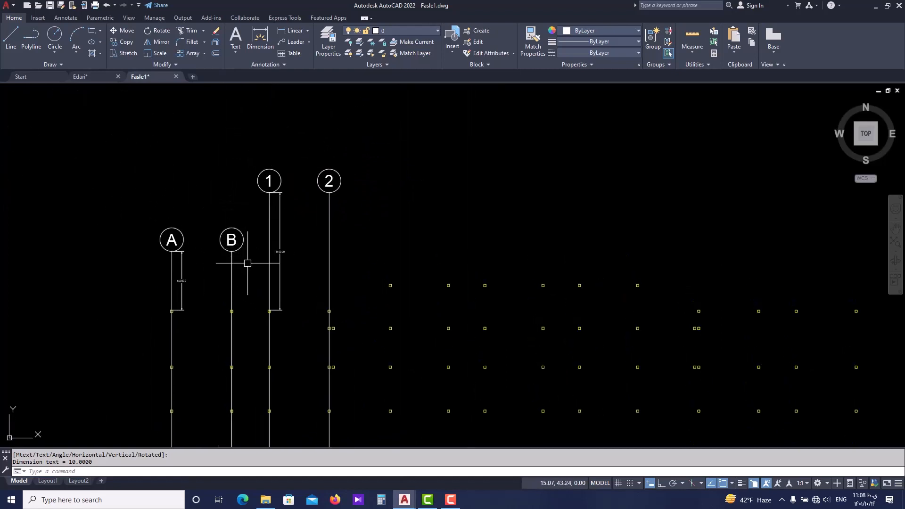
left_click(362, 151)
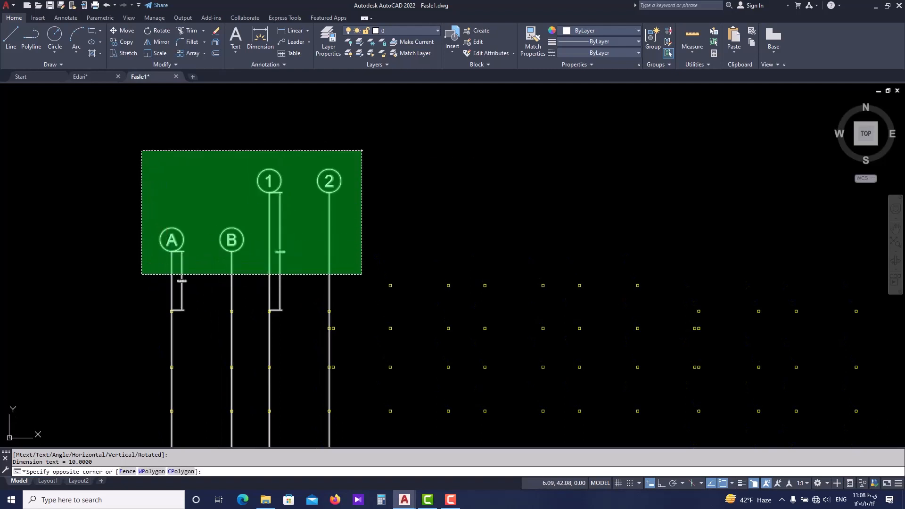
left_click(142, 274)
type("e")
key("Return")
scroll(256, 253, "down", 2)
middle_click_drag(257, 198, 311, 207)
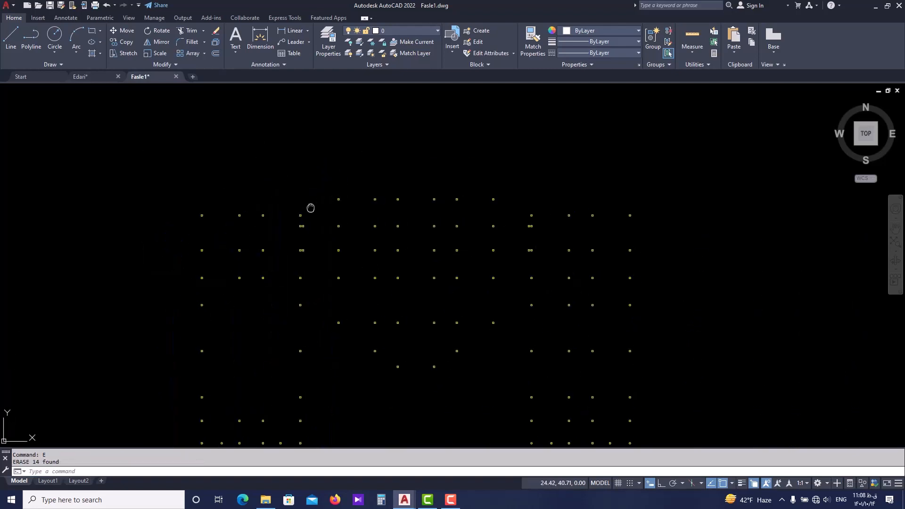
middle_click_drag(363, 255, 297, 233)
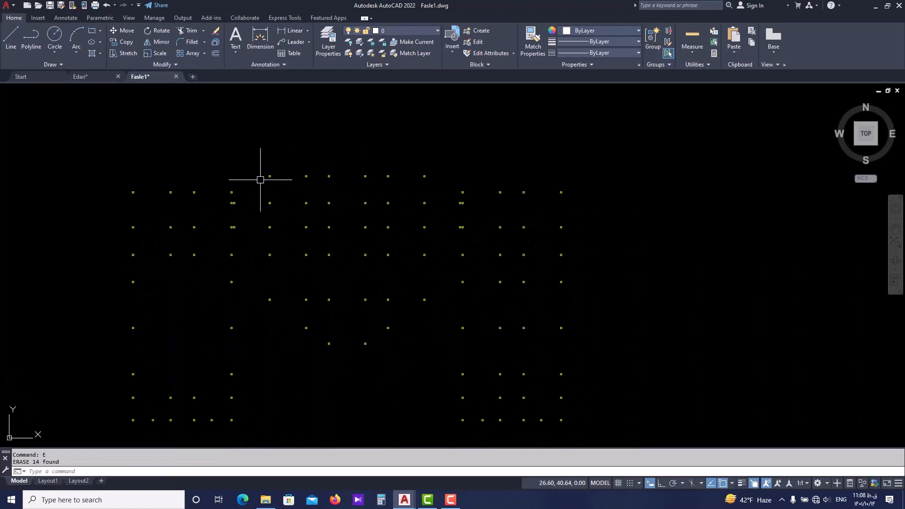
Draw a horizontal line about 58.45 long at the highest columns' top-edge level, from above the rightmost column to above the leftmost column.
middle_click_drag(150, 171, 198, 210)
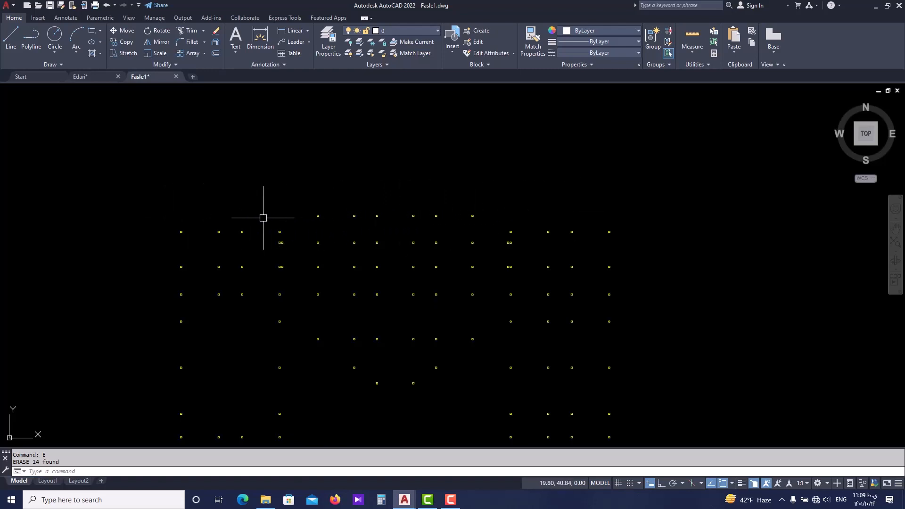
type("l")
key("Return")
scroll(471, 212, "up", 4)
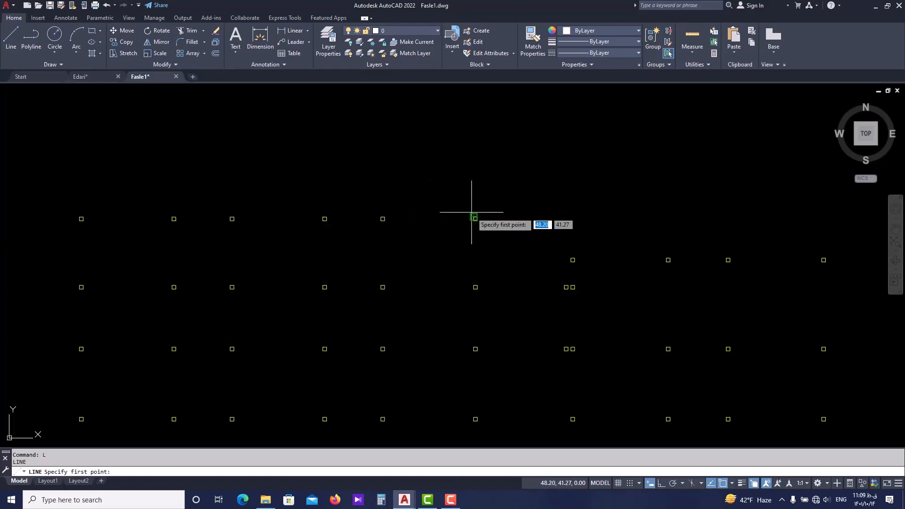
left_click(825, 216)
scroll(665, 205, "down", 4)
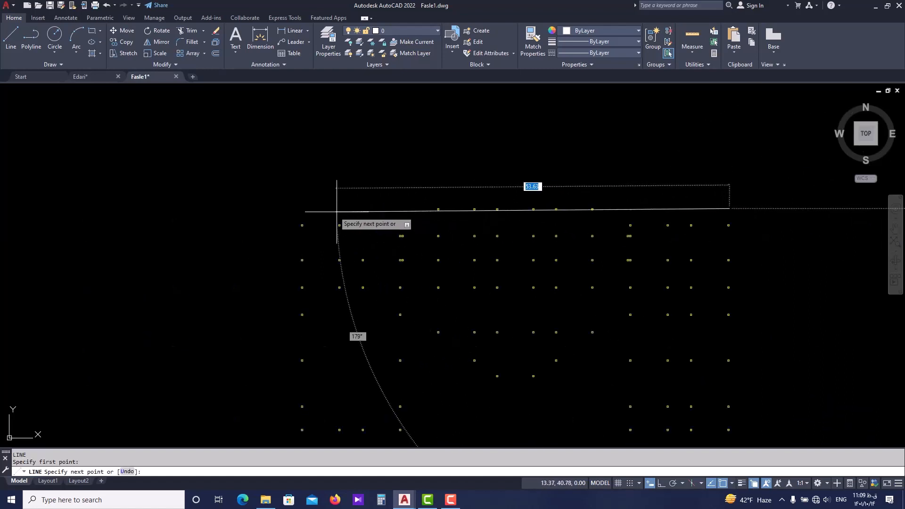
scroll(335, 211, "up", 2)
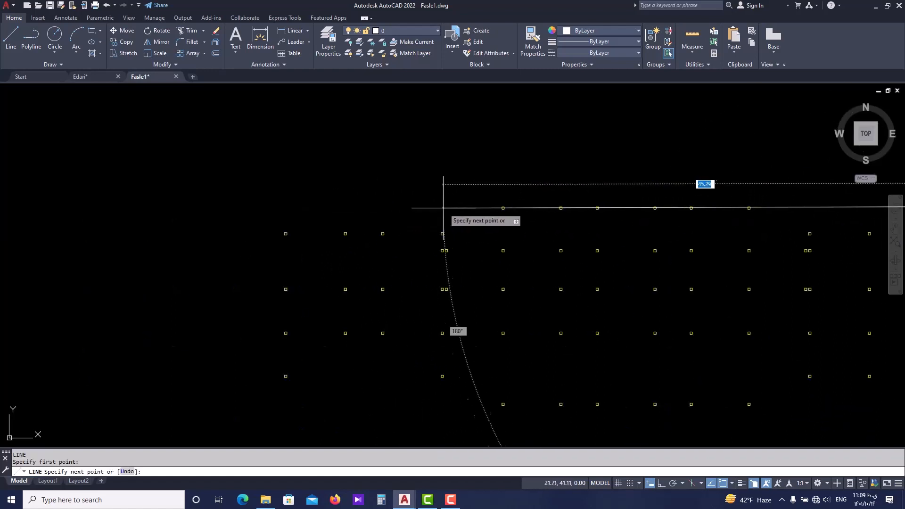
left_click(284, 207)
key("Escape")
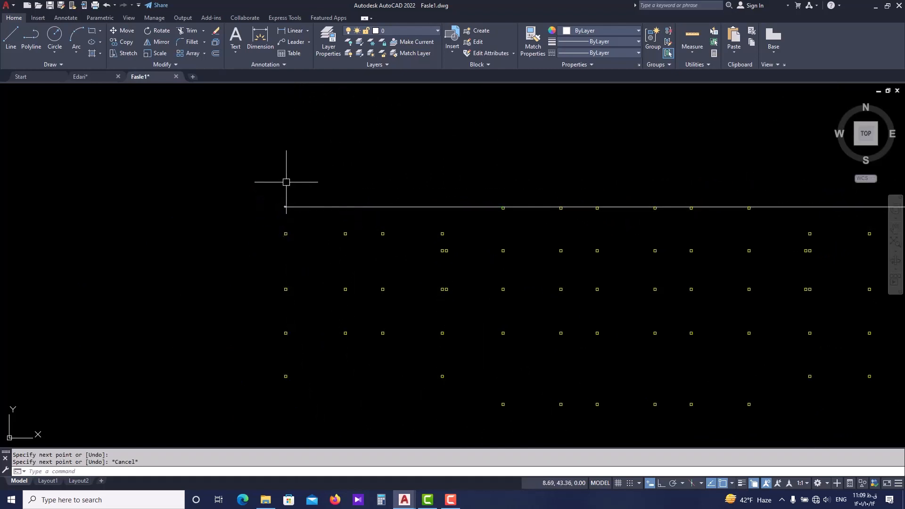
Examine how the horizontal reference line sits relative to the upper columns across the whole plan.
scroll(287, 180, "down", 3)
middle_click_drag(299, 185, 293, 202)
scroll(268, 222, "up", 2)
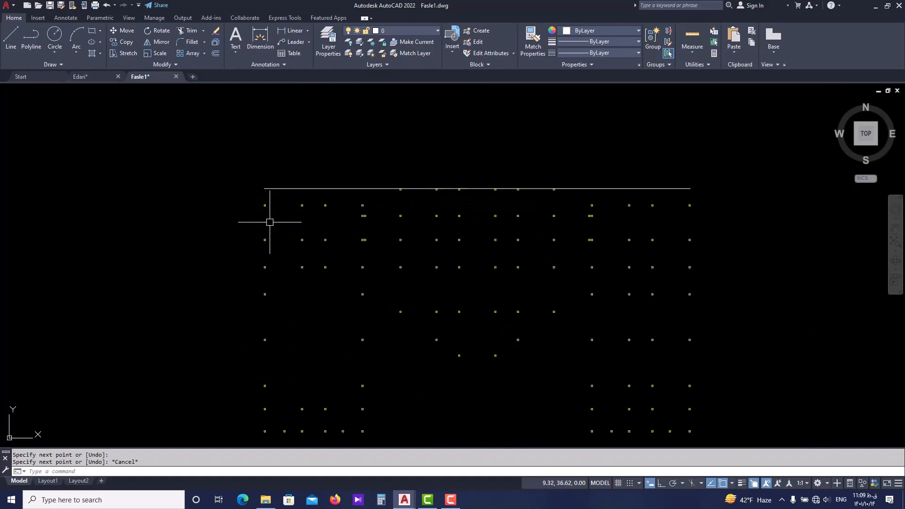
middle_click_drag(246, 370, 242, 362)
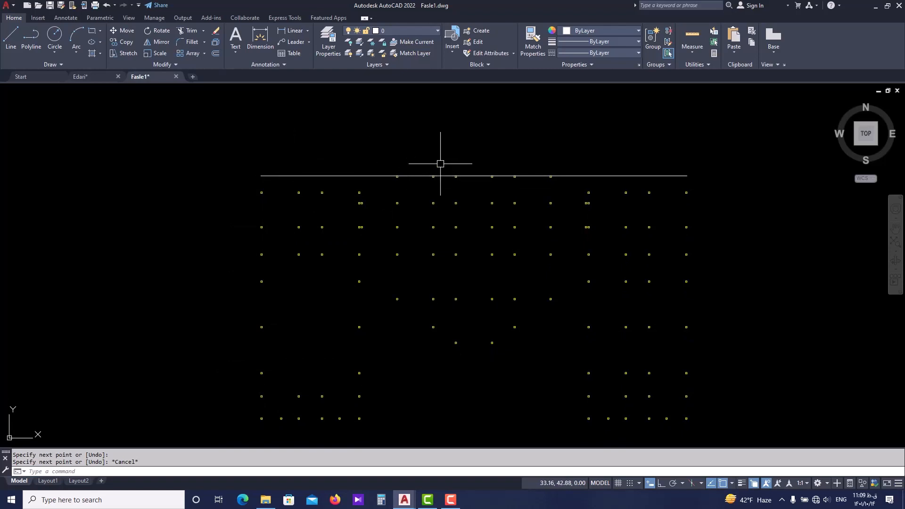
scroll(283, 191, "up", 4)
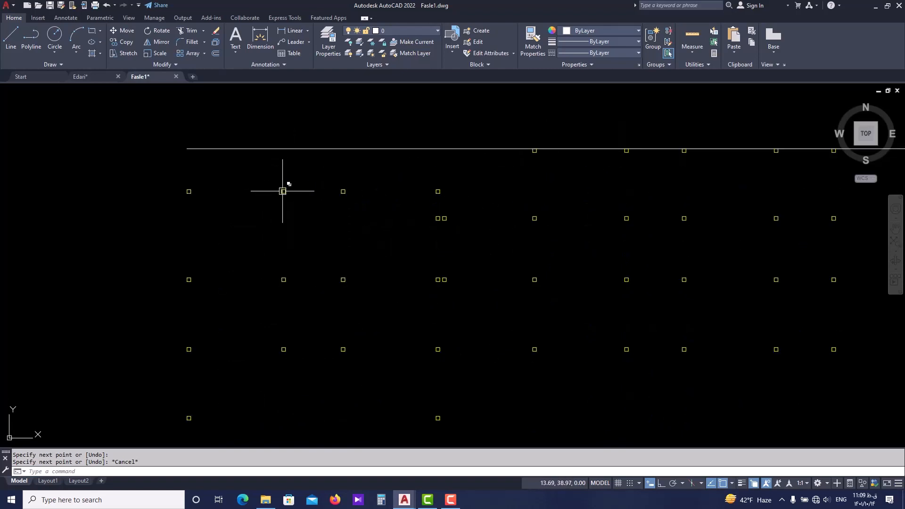
middle_click_drag(289, 188, 290, 216)
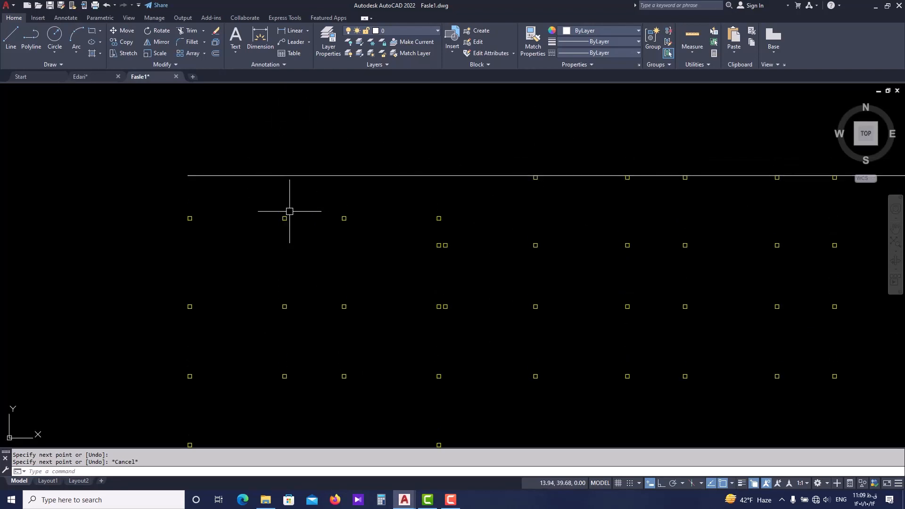
scroll(293, 212, "down", 2)
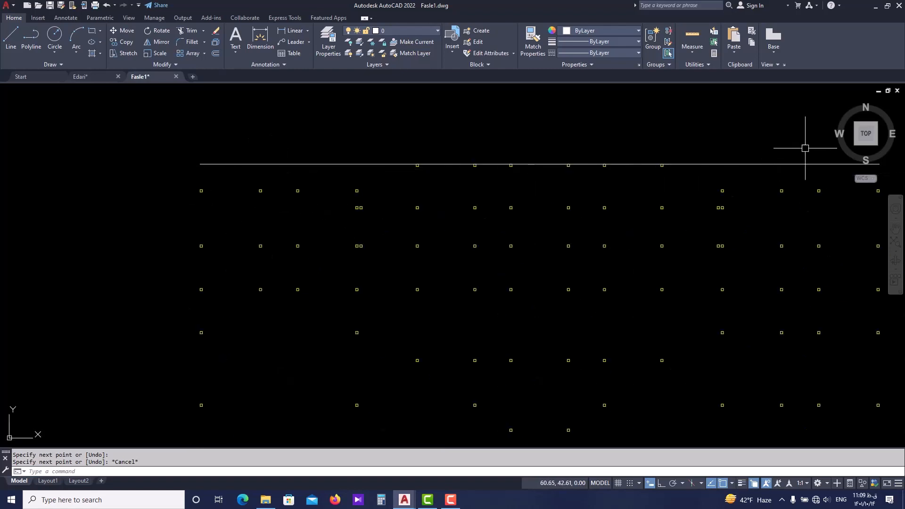
middle_click_drag(414, 224, 374, 211)
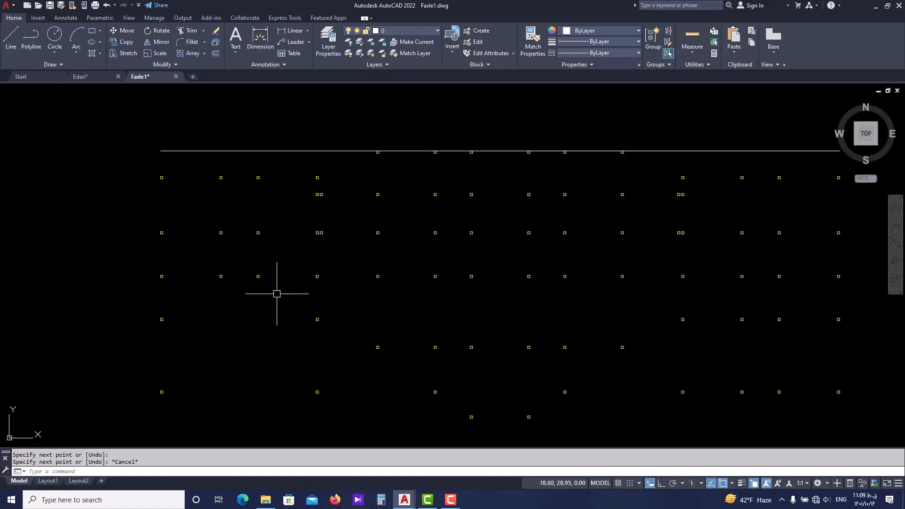
scroll(282, 256, "down", 2)
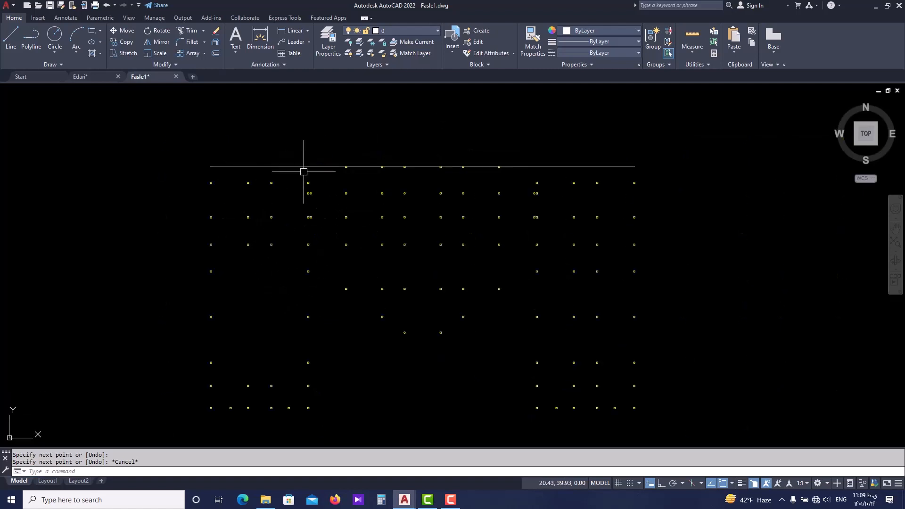
scroll(230, 180, "up", 2)
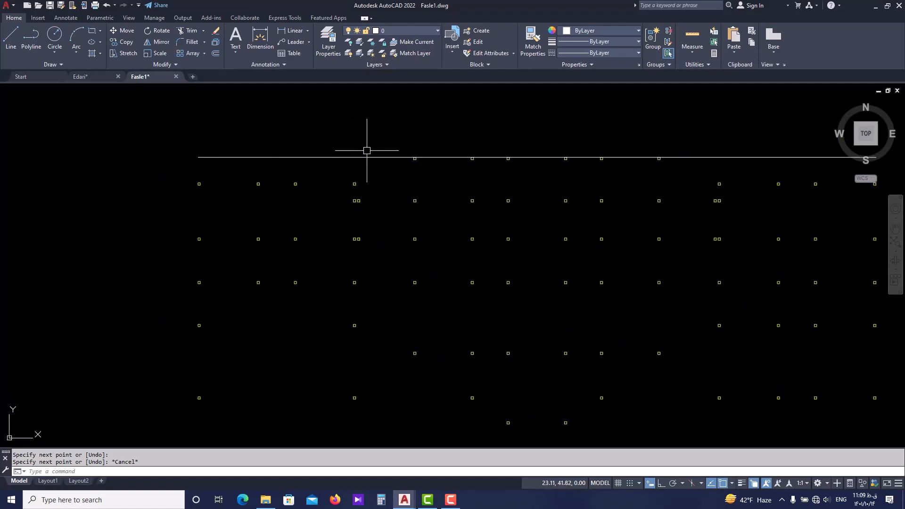
scroll(367, 187, "down", 2)
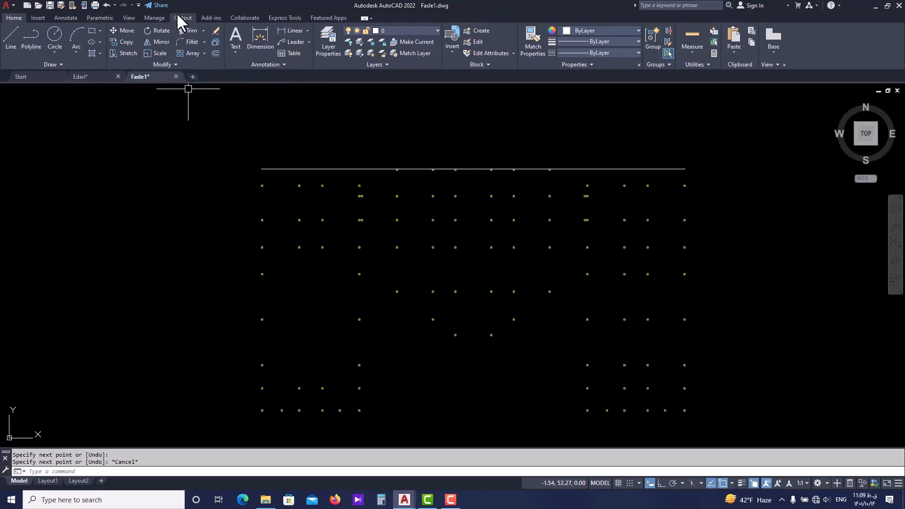
Start the Grid Line command, keep A as the first label and set the label size to 1.
left_click(212, 18)
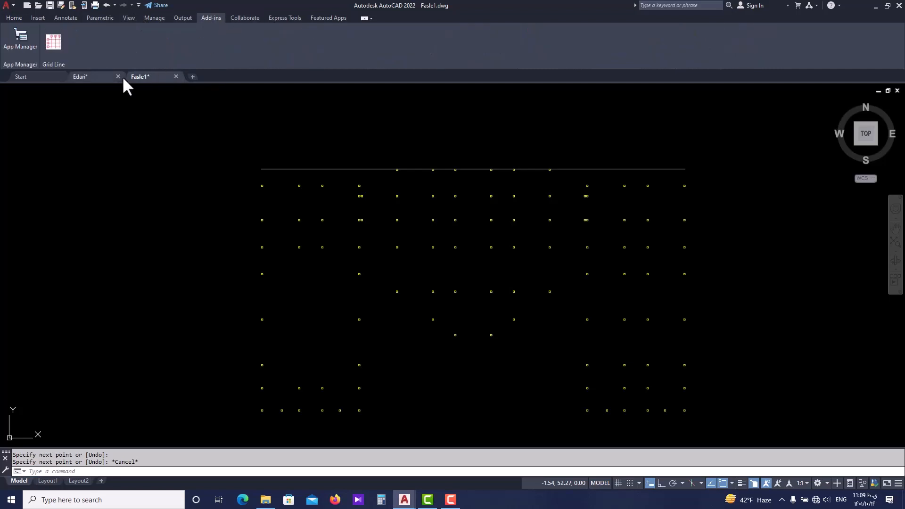
left_click(56, 42)
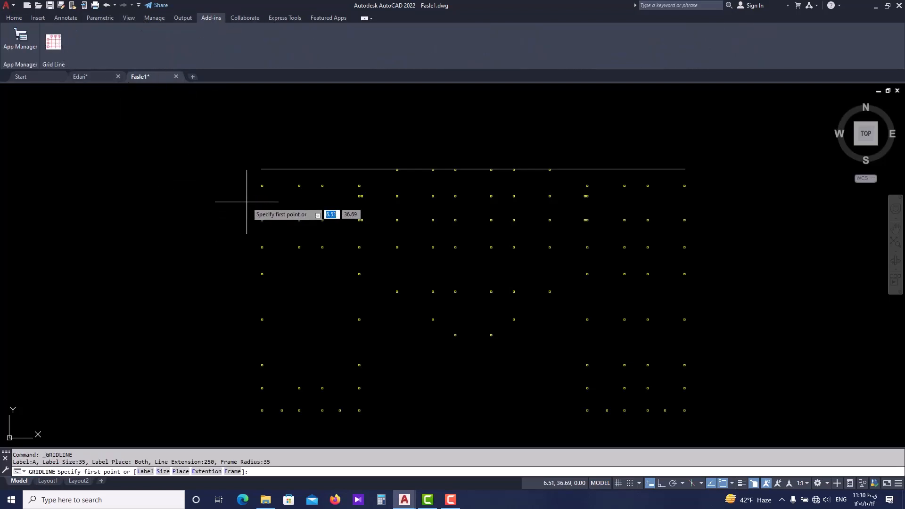
left_click(145, 471)
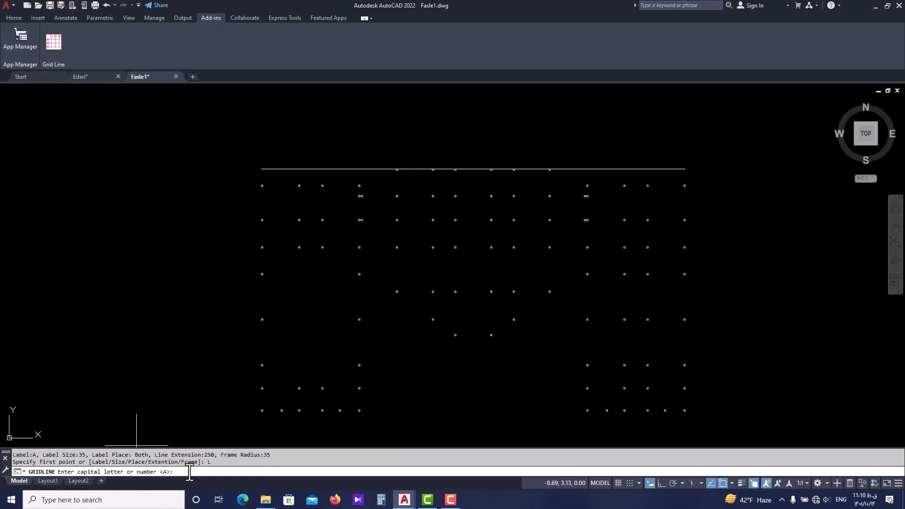
key("Return")
left_click(162, 471)
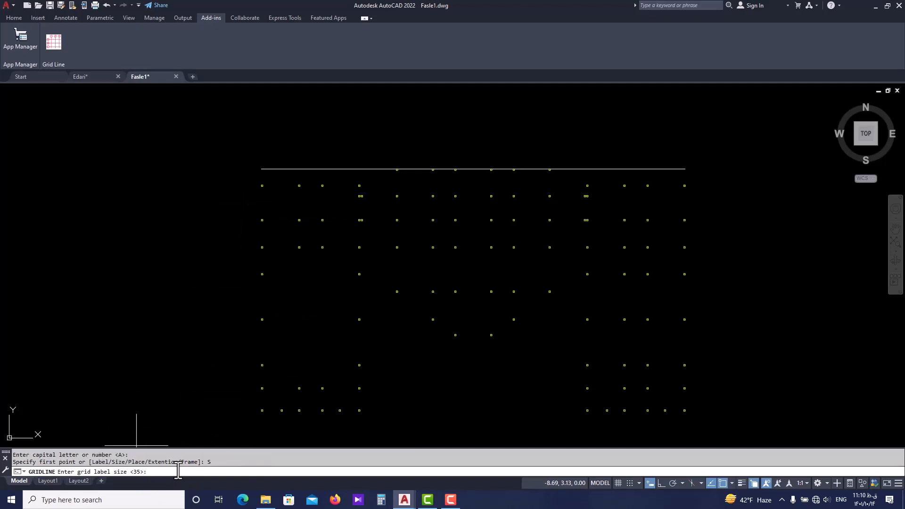
key("Return")
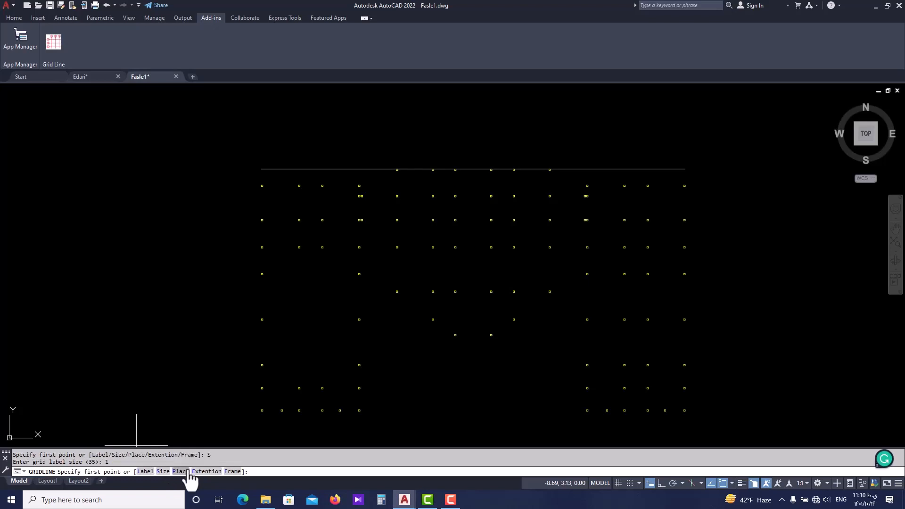
Place the grid labels at the start of the lines and set the extension length to 5.
left_click(180, 471)
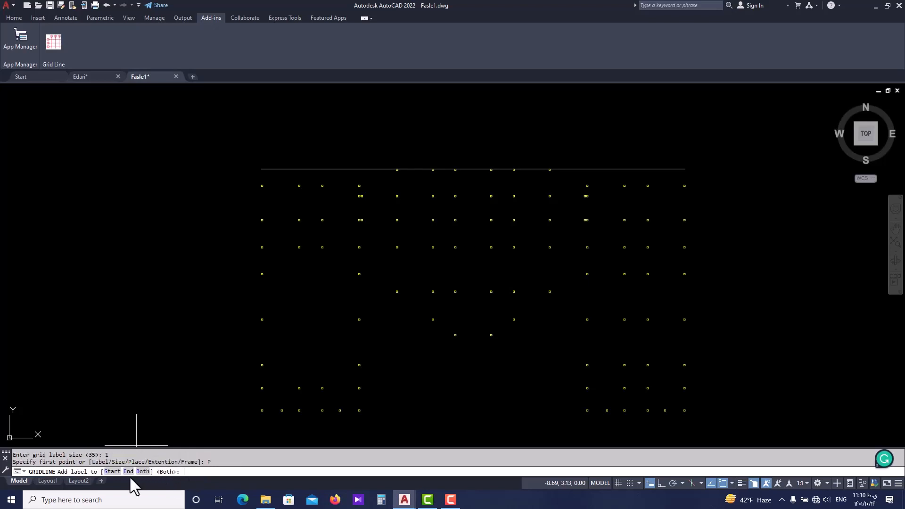
left_click(110, 471)
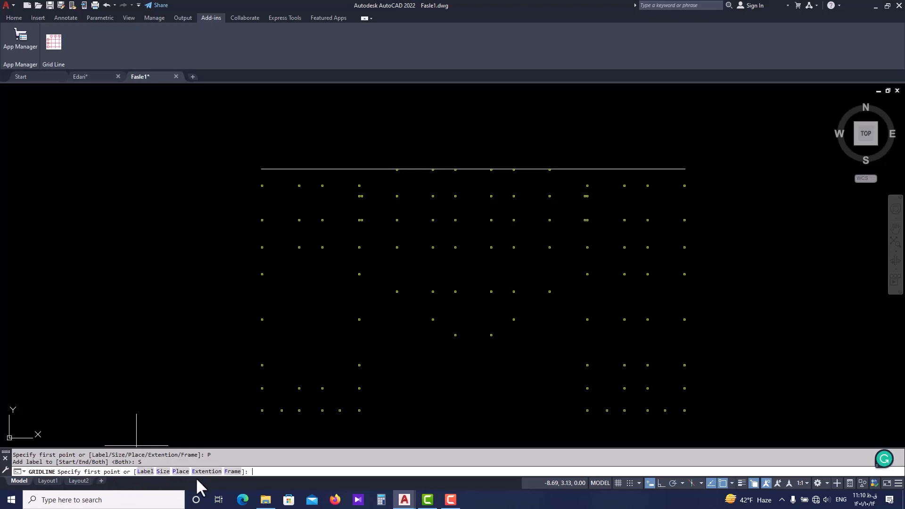
left_click(206, 471)
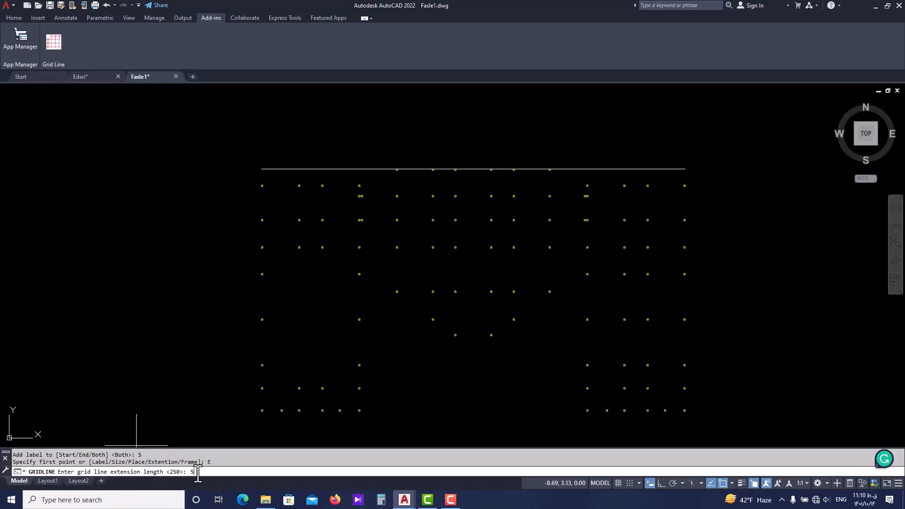
type("5")
key("Return")
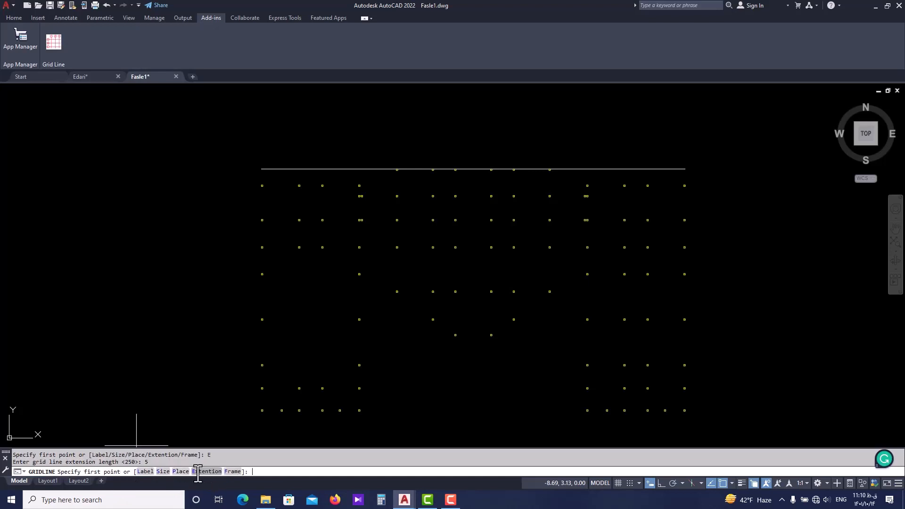
Set the grid label frame radius to 1.
left_click(232, 471)
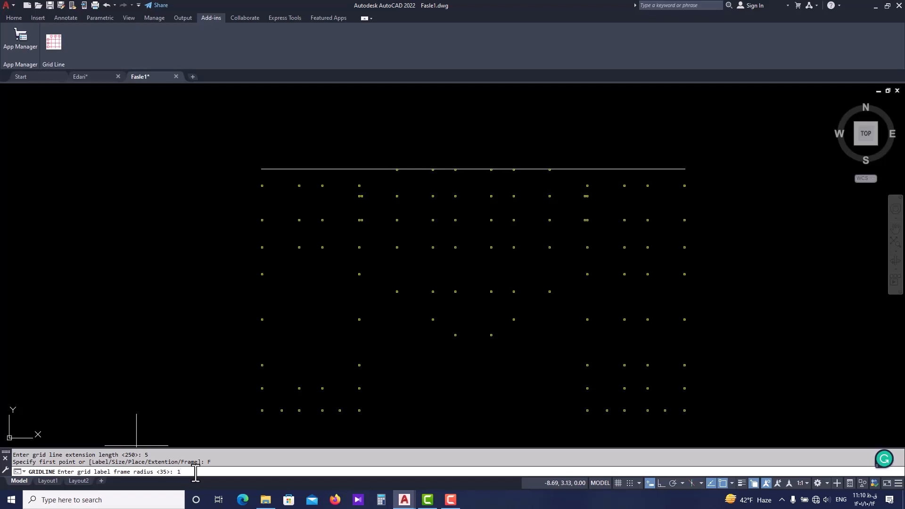
type("1")
key("Return")
scroll(261, 181, "up", 3)
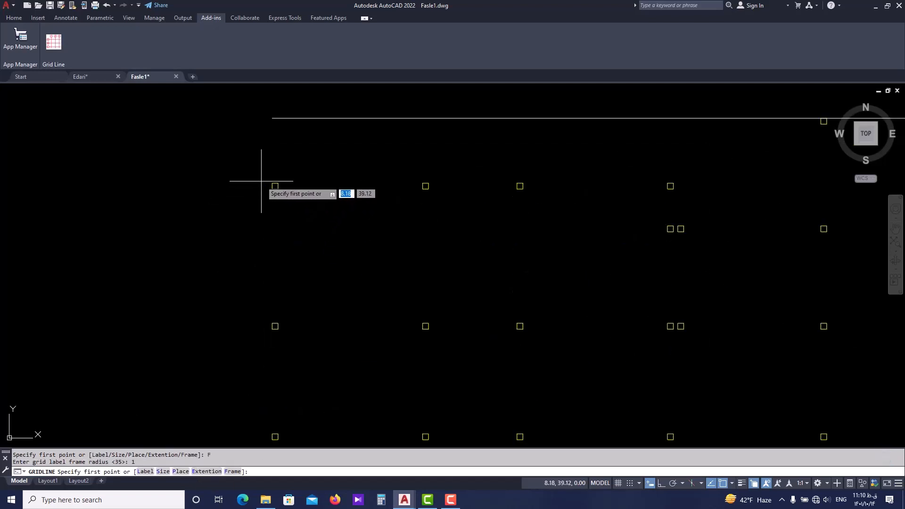
left_click(278, 186)
scroll(283, 182, "down", 3)
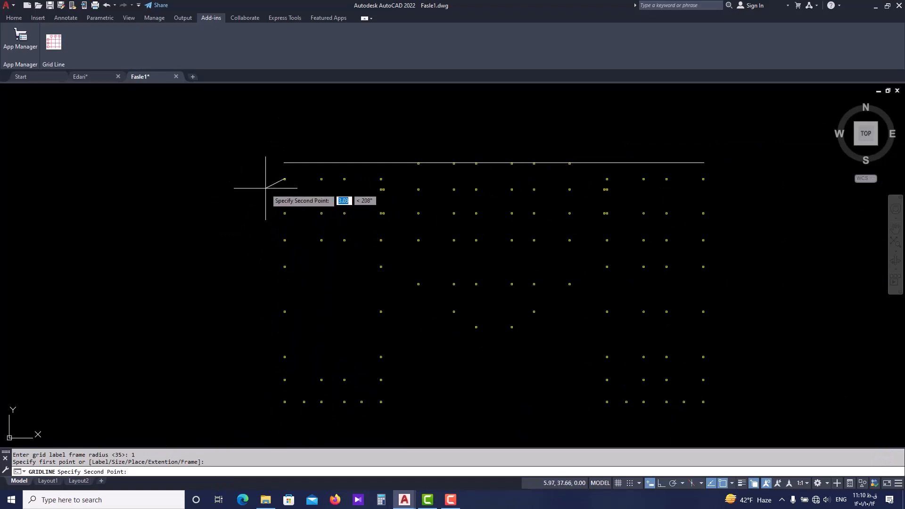
scroll(289, 167, "up", 3)
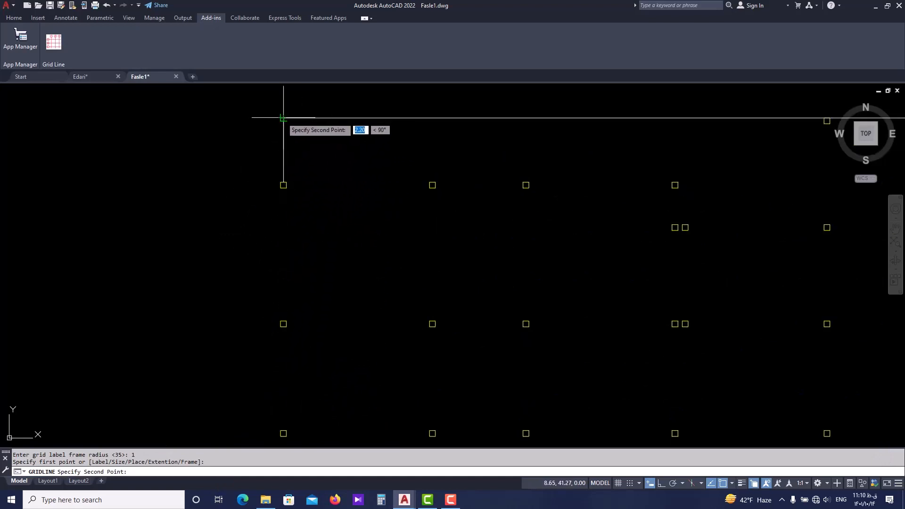
scroll(236, 150, "down", 3)
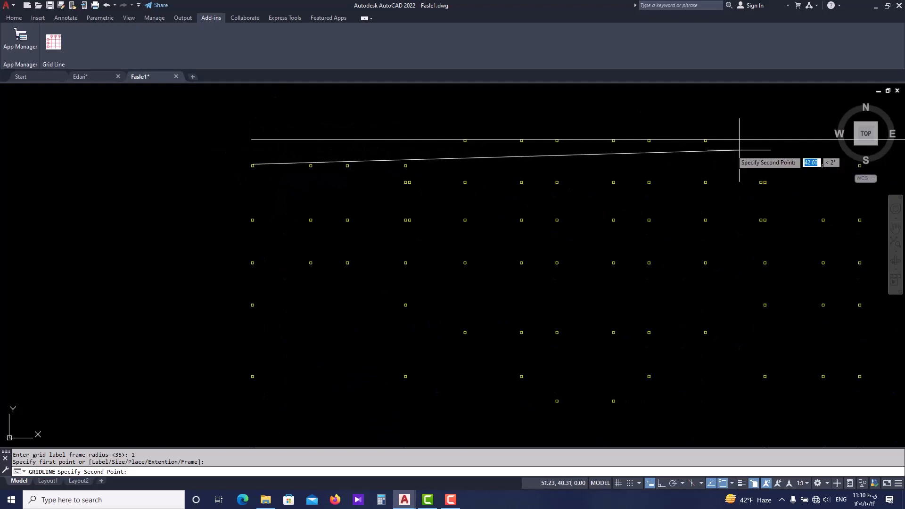
middle_click_drag(739, 149, 599, 174)
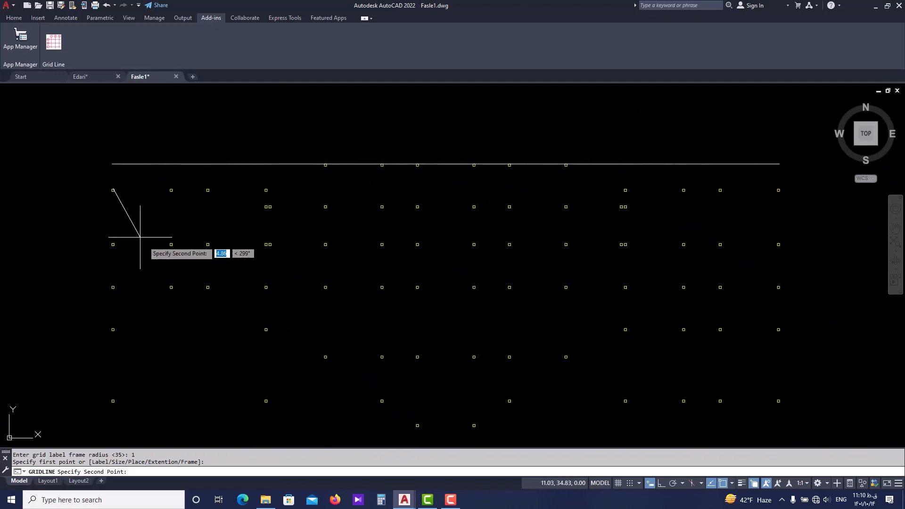
key("Escape")
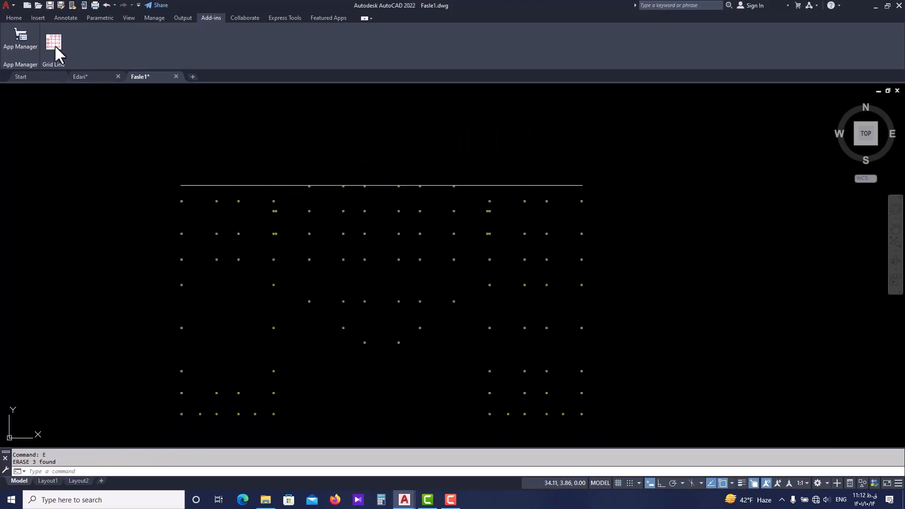
Restart the Grid Line command, keep A as the first label and set the label size to 1.
left_click(63, 49)
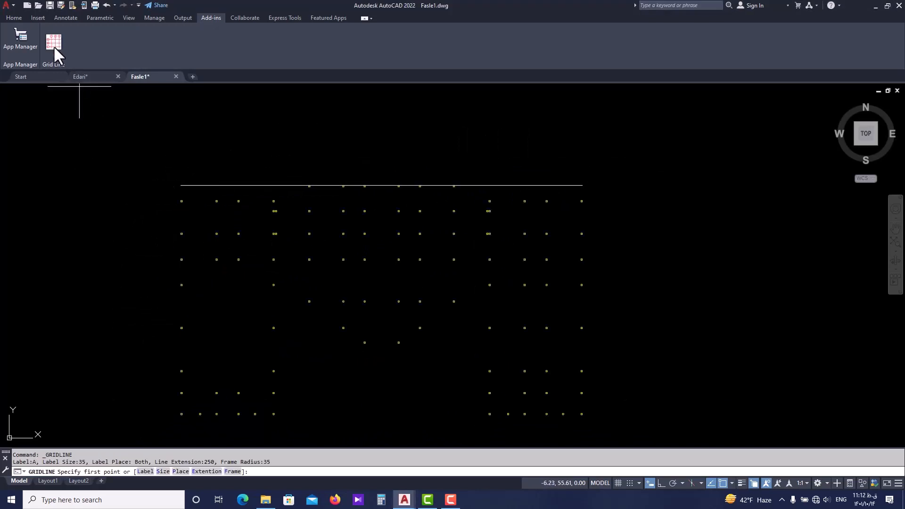
left_click(147, 472)
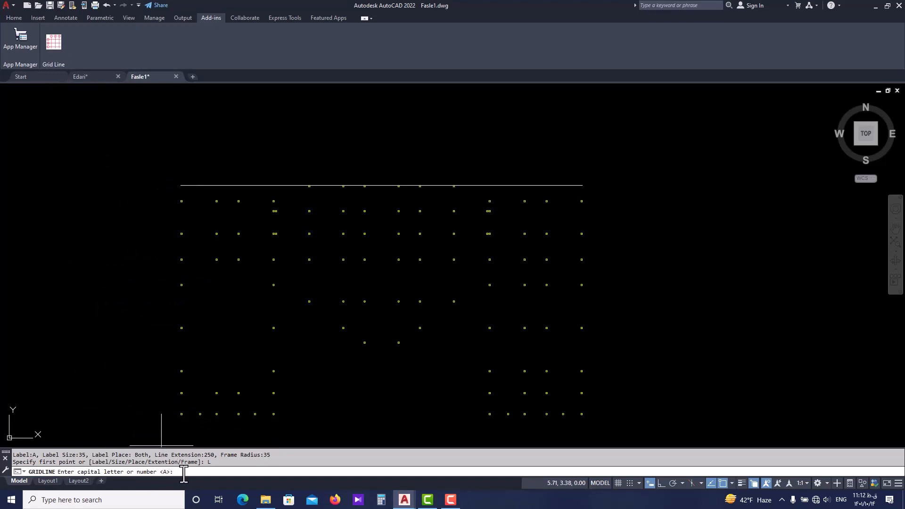
key("Return")
left_click(163, 472)
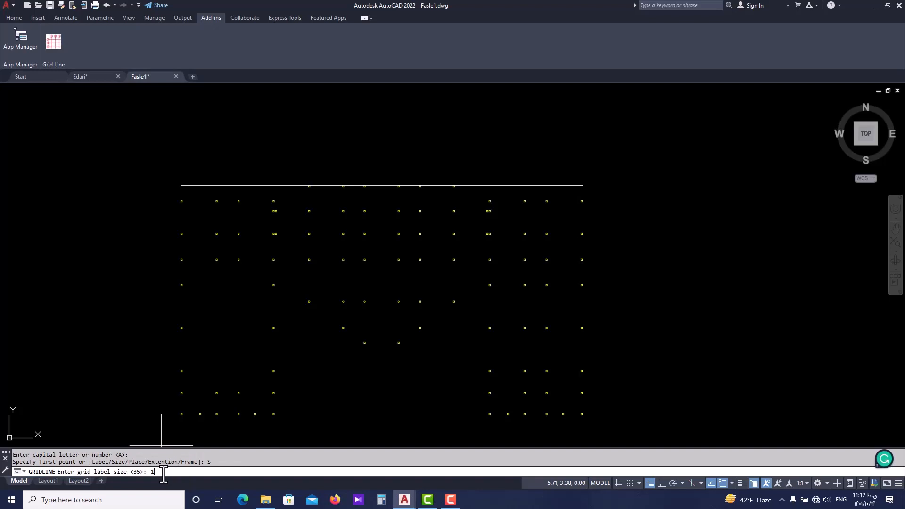
type("1")
key("Return")
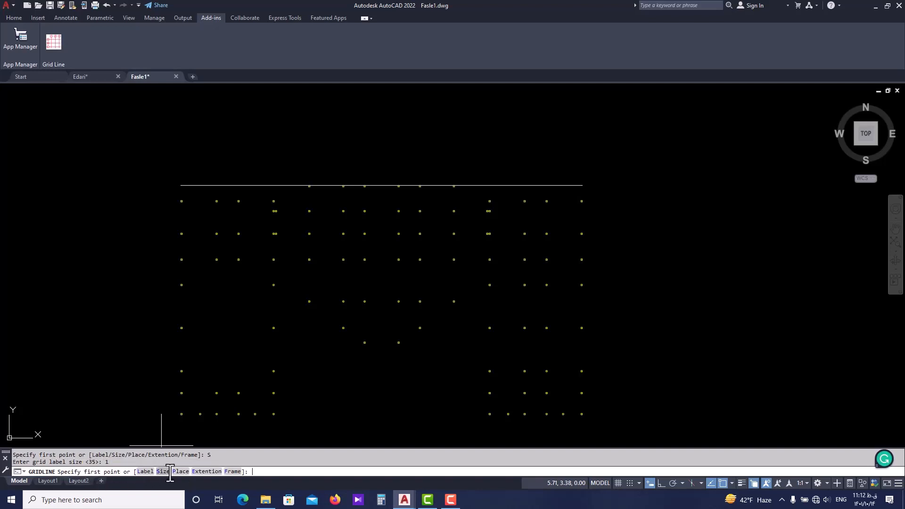
Place the grid labels at the start of the lines and set the extension length to 5.
left_click(181, 472)
left_click(113, 472)
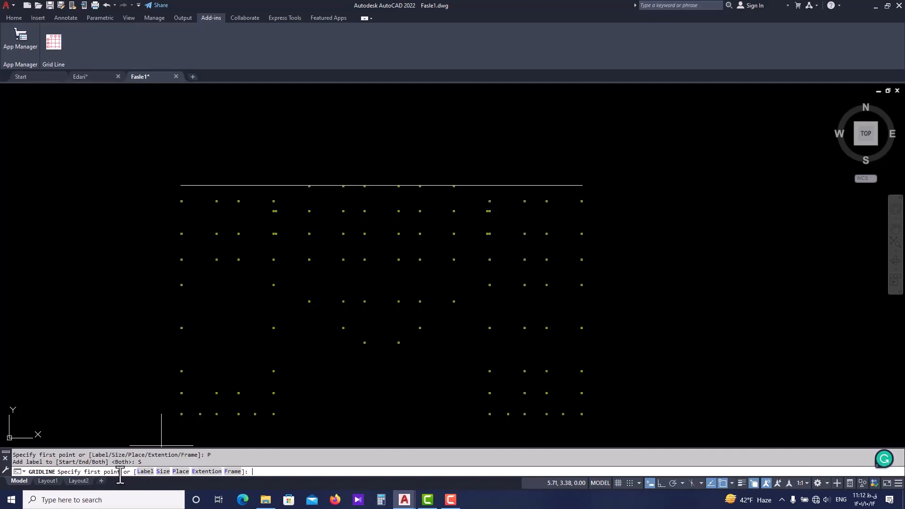
left_click(197, 471)
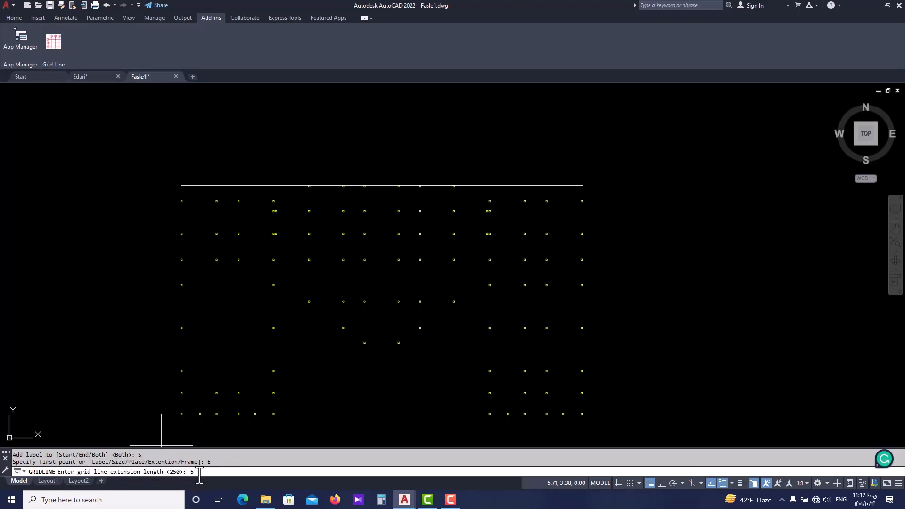
key("Return")
Set the grid label frame radius to 1.
left_click(232, 472)
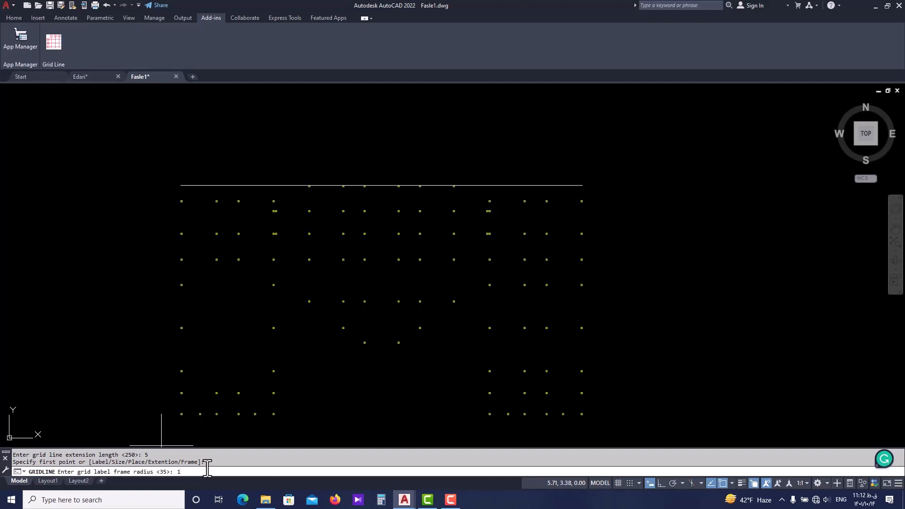
type("1")
key("Return")
Draw the first vertical axis from the reference line's left end straight down to the lower edge of the bottom-left corner column.
scroll(186, 203, "up", 6)
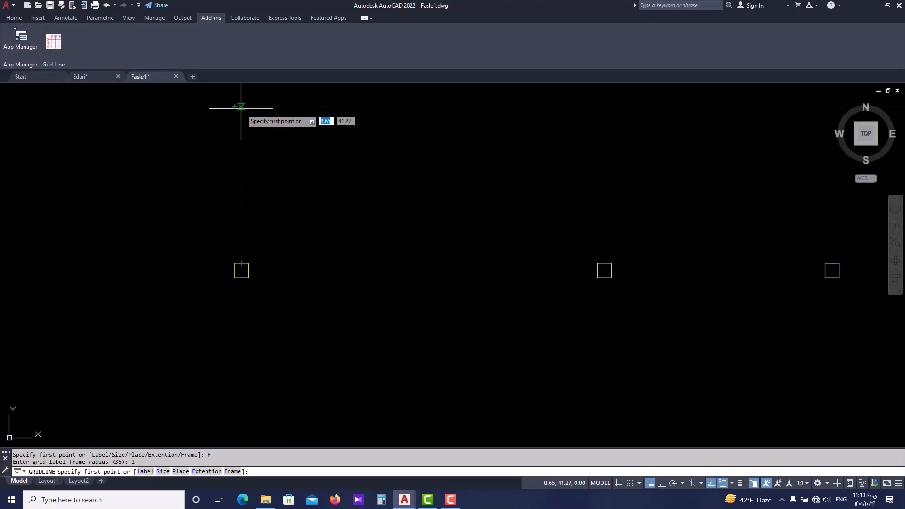
left_click(241, 107)
scroll(222, 252, "down", 5)
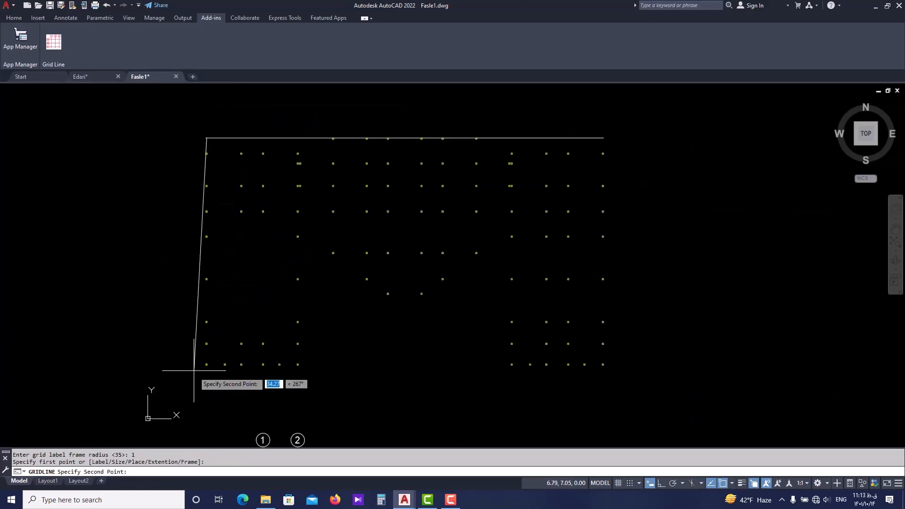
scroll(220, 358, "up", 4)
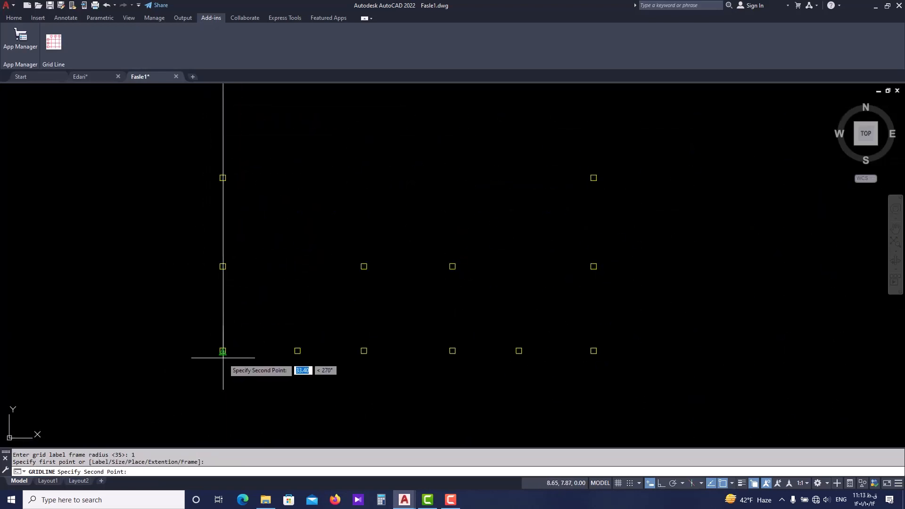
scroll(222, 352, "up", 7)
left_click(219, 331)
scroll(219, 331, "down", 6)
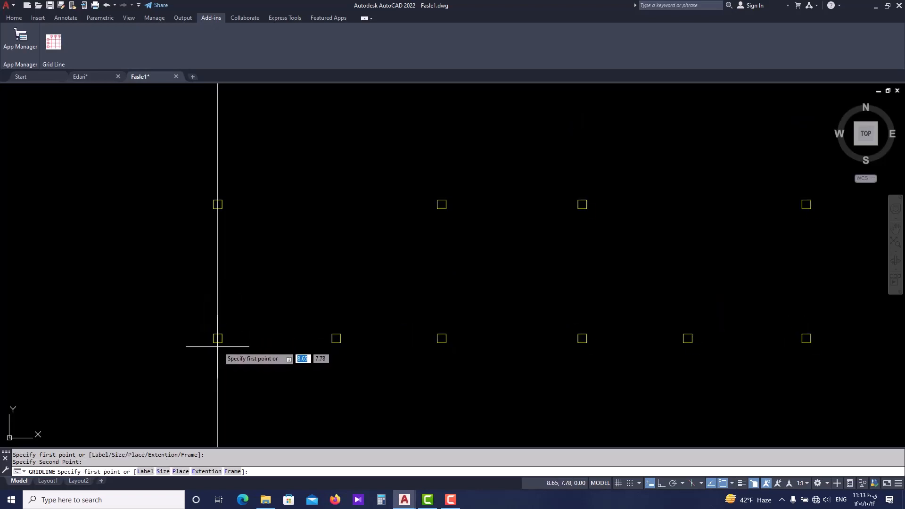
Draw the second vertical axis from the reference line, aligned above the second bottom-row column, down to that column's lower edge.
scroll(212, 216, "up", 5)
scroll(244, 243, "down", 5)
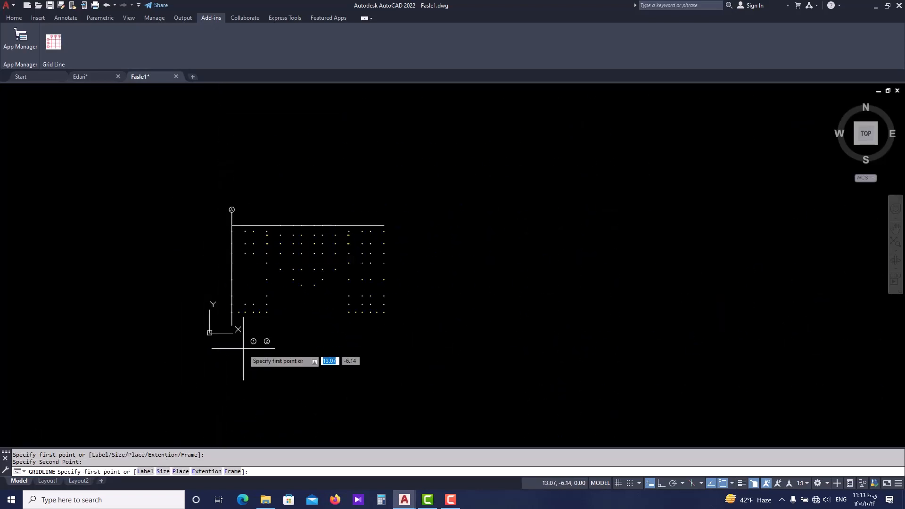
scroll(236, 302, "up", 3)
scroll(218, 377, "up", 2)
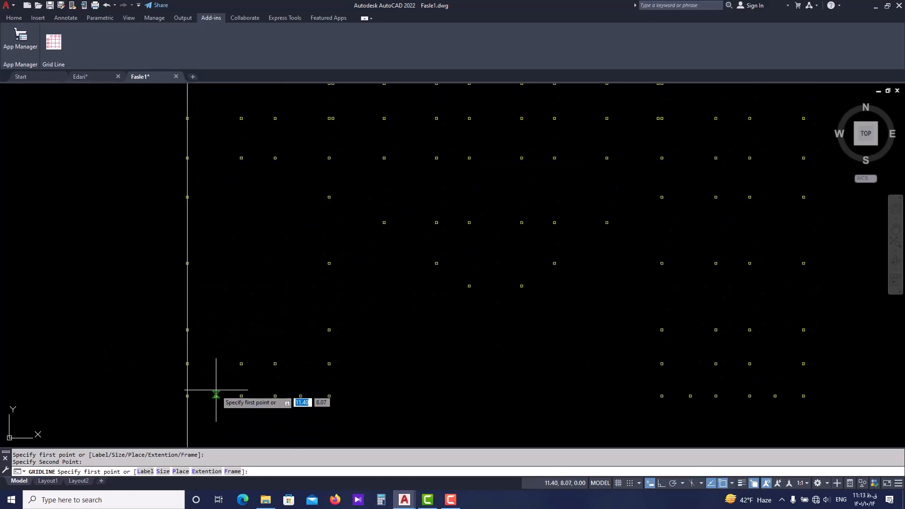
scroll(216, 391, "up", 2)
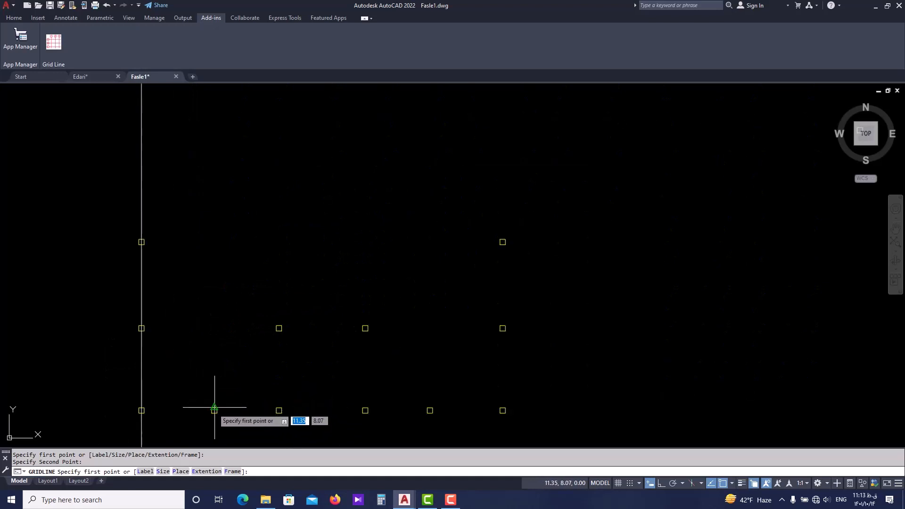
scroll(214, 409, "down", 2)
scroll(213, 369, "down", 4)
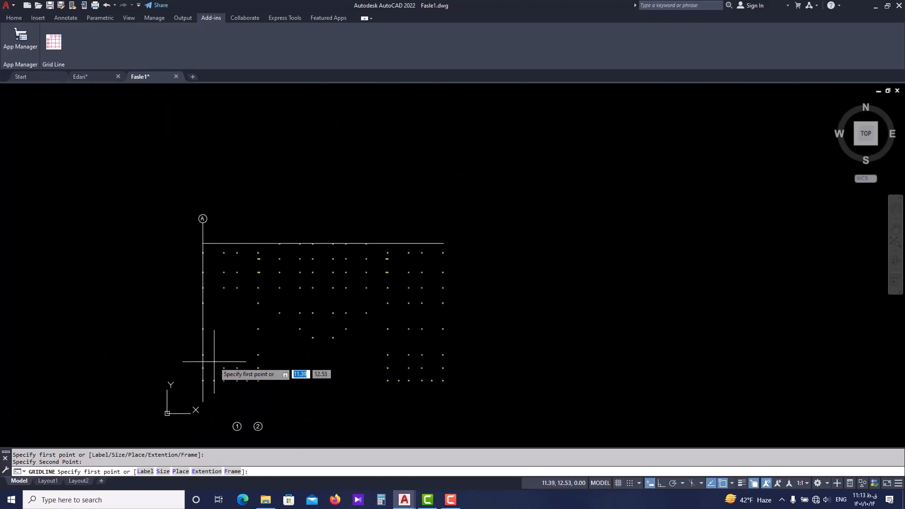
scroll(212, 373, "up", 4)
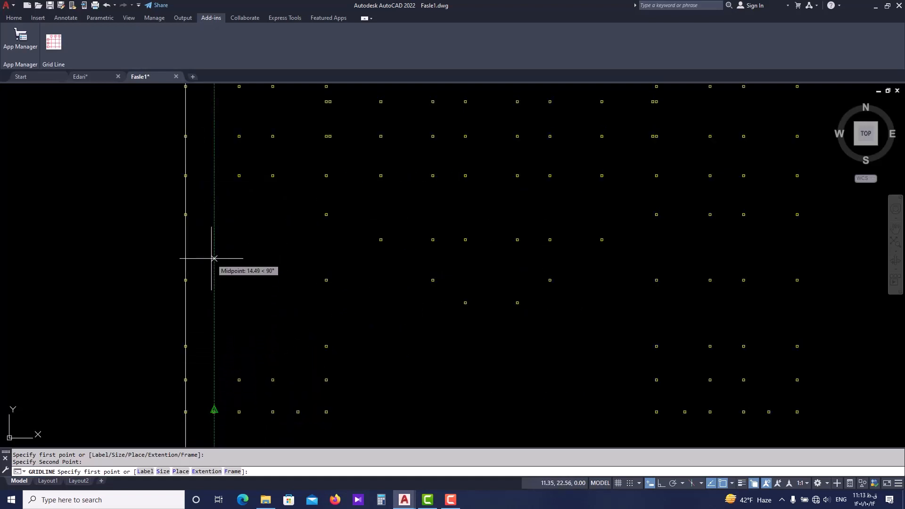
scroll(210, 273, "down", 2)
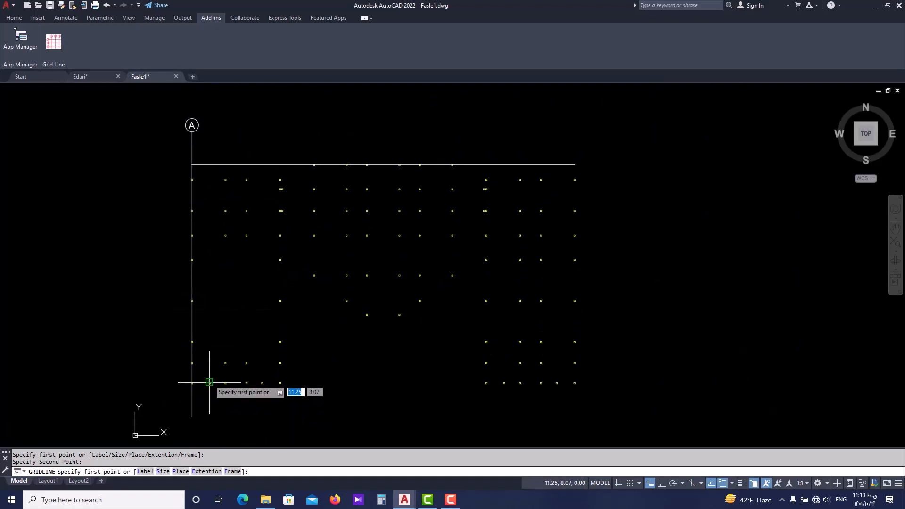
scroll(210, 374, "up", 2)
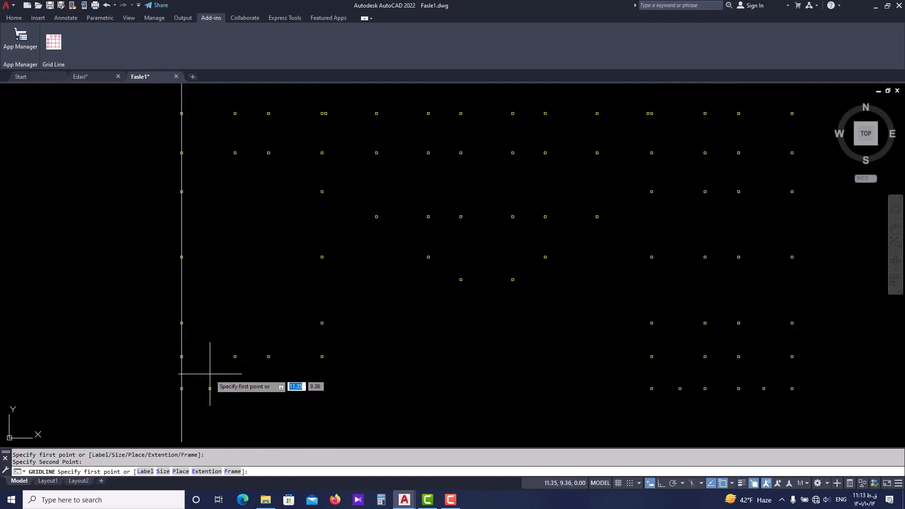
scroll(202, 418, "down", 2)
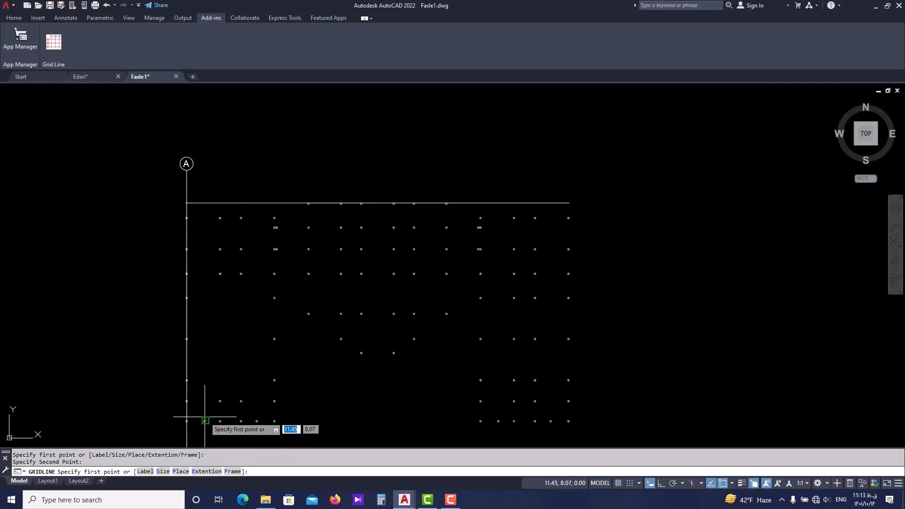
scroll(206, 410, "up", 2)
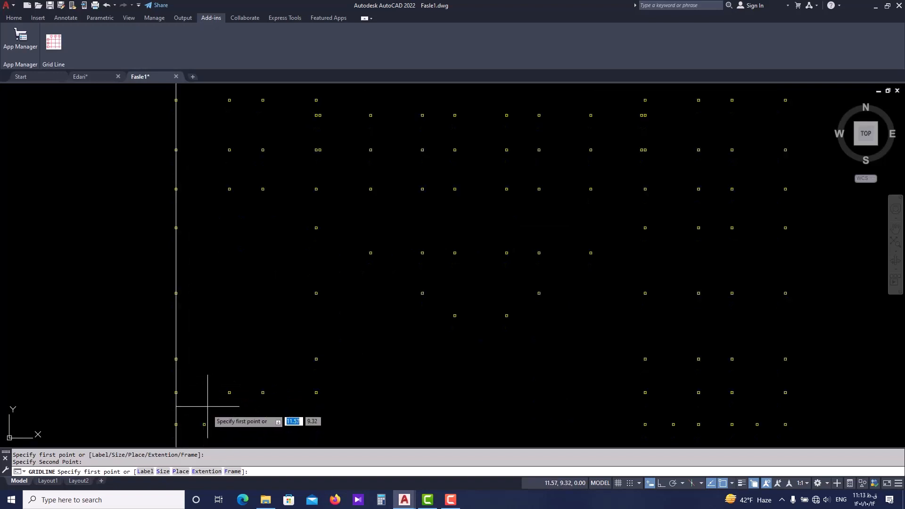
mouse_move(213, 387)
middle_mouse_down()
mouse_move(210, 413)
mouse_move(204, 406)
middle_mouse_up()
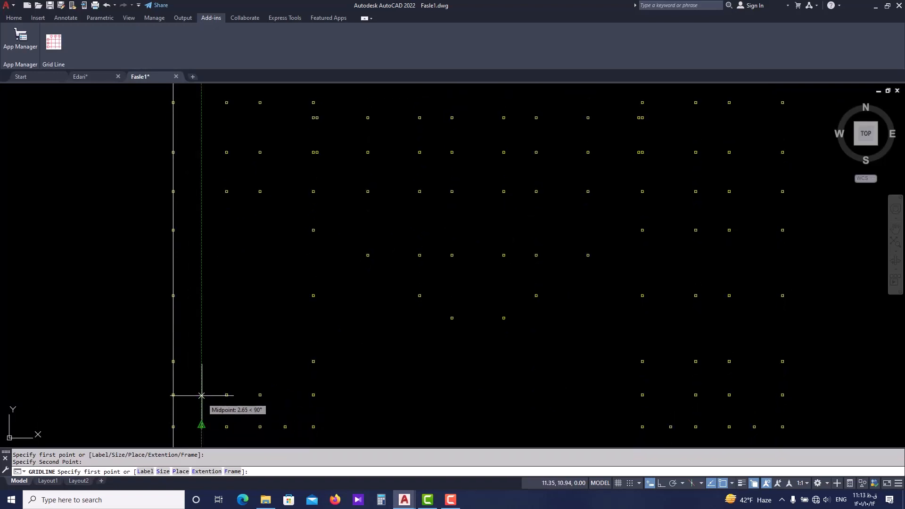
scroll(198, 299, "down", 2)
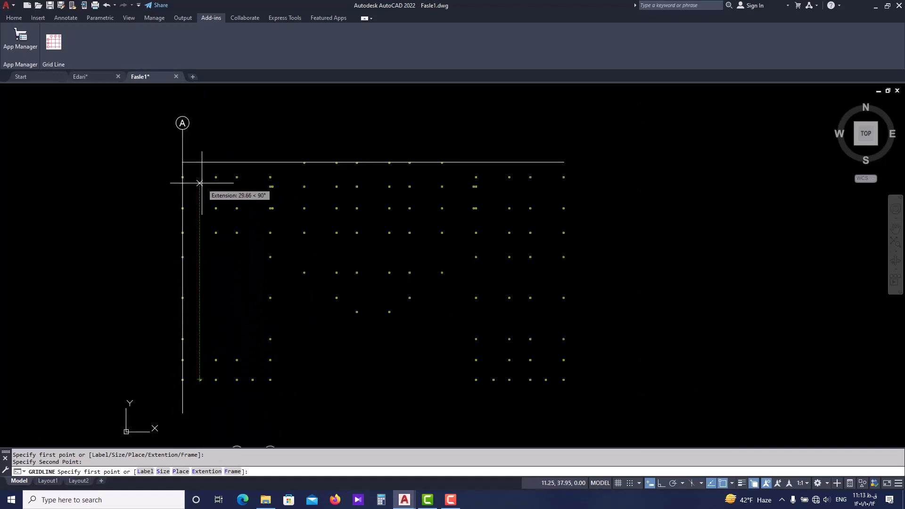
left_click(202, 162)
scroll(197, 388, "up", 2)
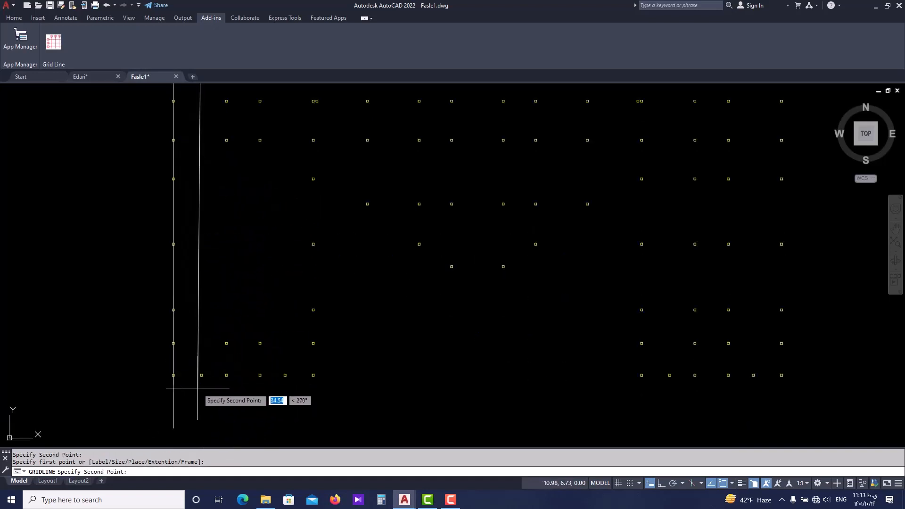
scroll(199, 377, "up", 8)
left_click(200, 361)
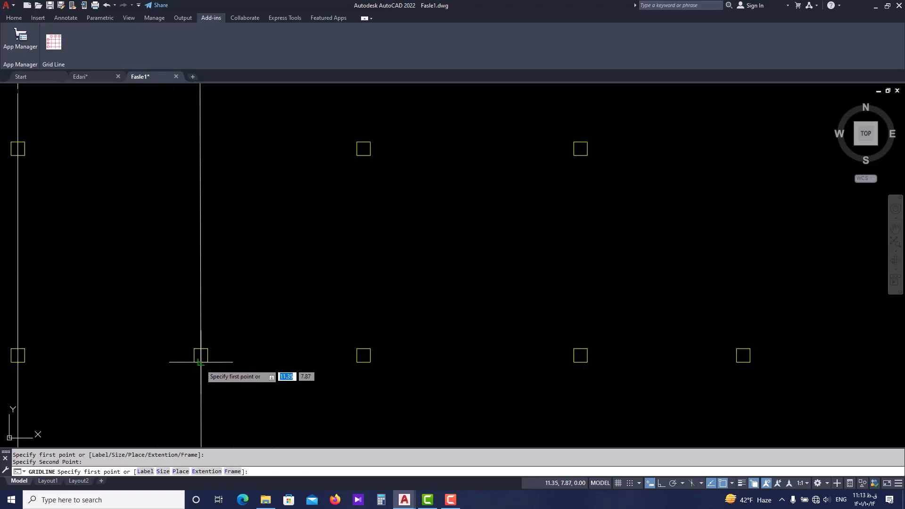
Draw the third vertical axis from the reference line above the second upper-row column down to the third column of the bottom row.
scroll(201, 362, "down", 6)
scroll(226, 263, "up", 6)
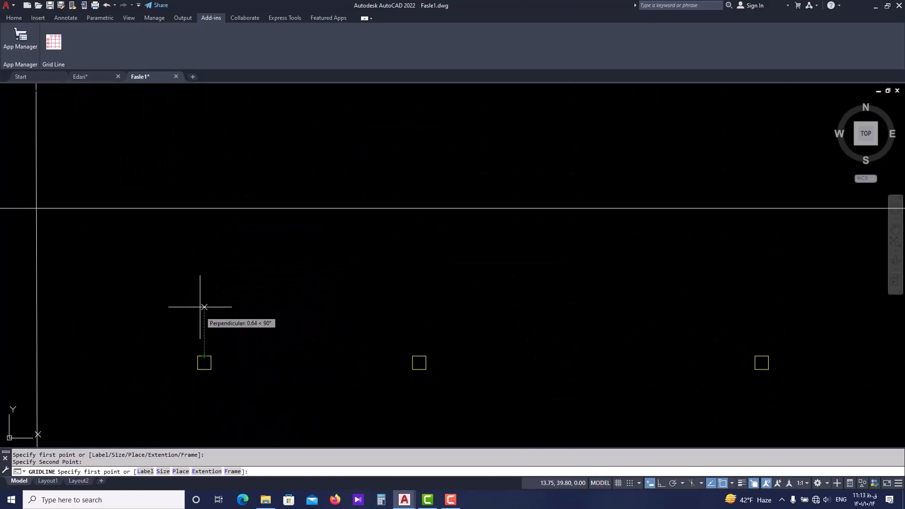
left_click(204, 208)
scroll(206, 295, "down", 3)
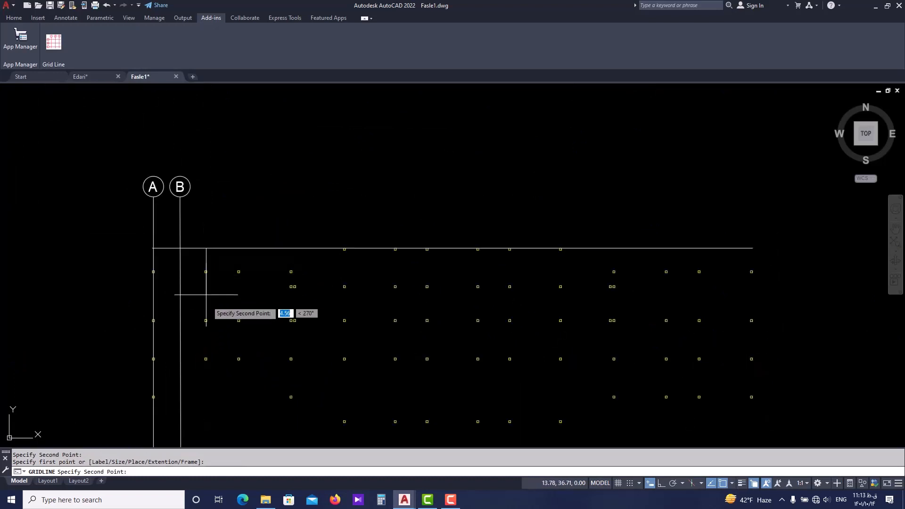
middle_click_drag(211, 371, 206, 242)
scroll(206, 242, "down", 2)
scroll(199, 383, "up", 6)
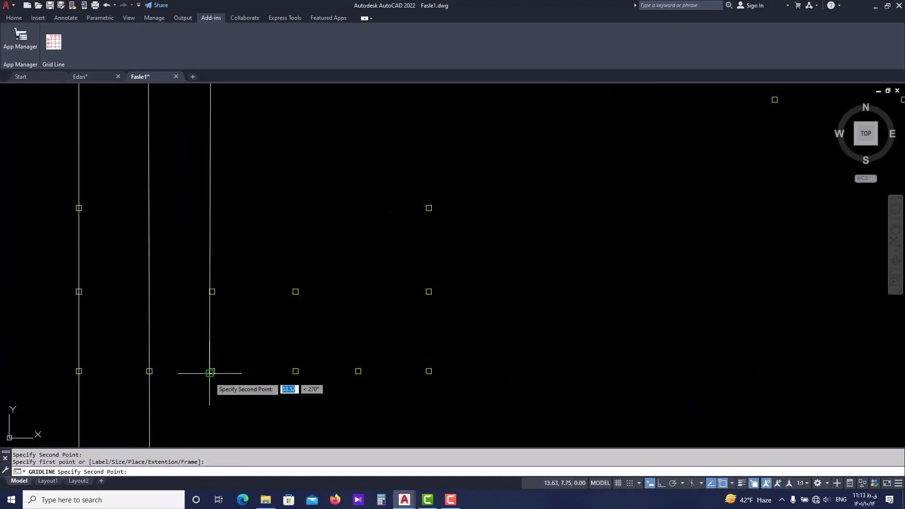
left_click(210, 373)
Draw the fourth vertical axis from the reference line above the third upper-row column down to the lower edge of the fourth bottom-row column.
scroll(210, 373, "down", 3)
middle_click_drag(232, 261, 232, 285)
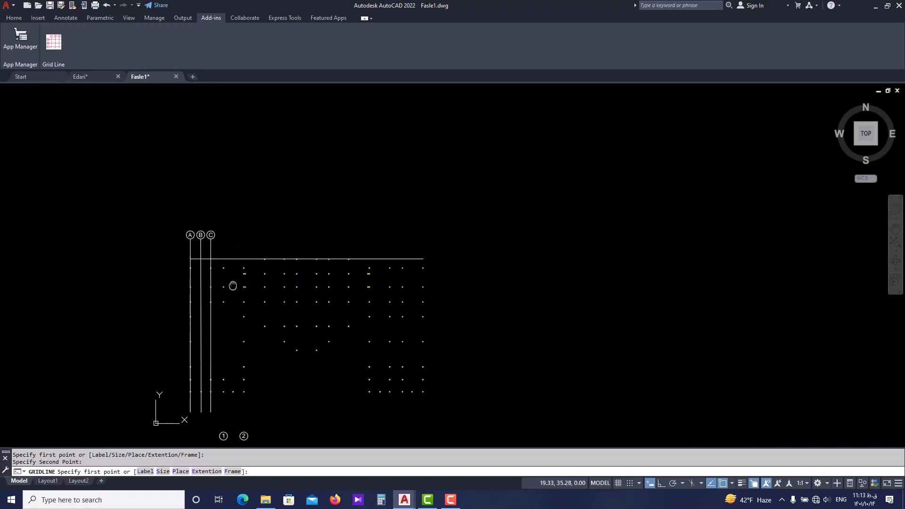
scroll(228, 256, "up", 10)
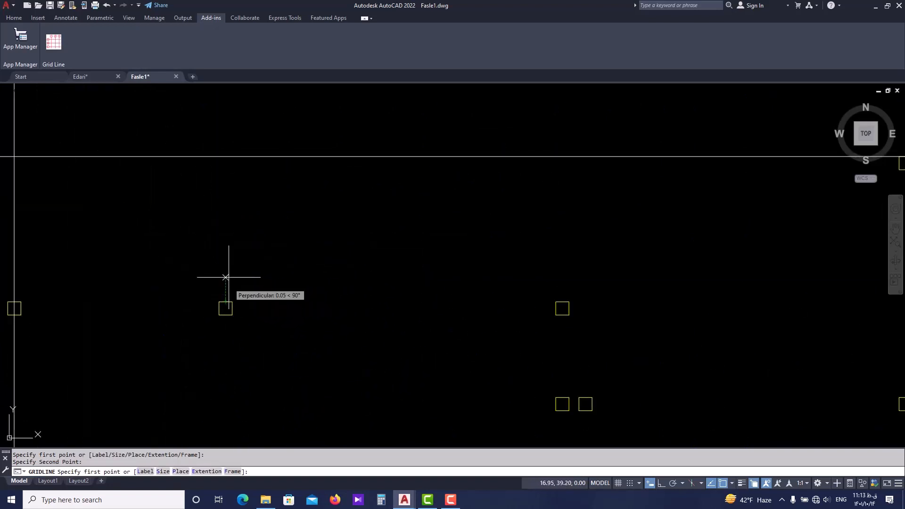
left_click(222, 158)
scroll(226, 283, "down", 3)
scroll(215, 213, "up", 2)
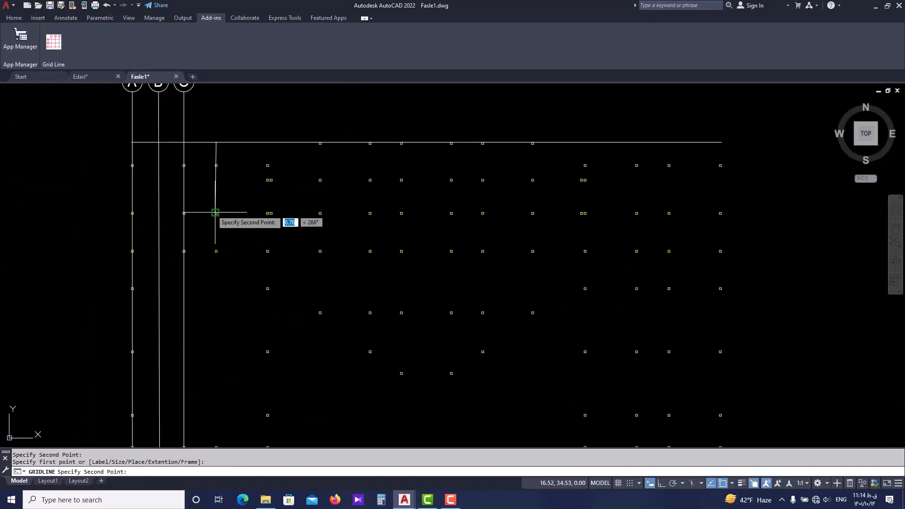
middle_click_drag(215, 316, 215, 283)
scroll(212, 415, "up", 4)
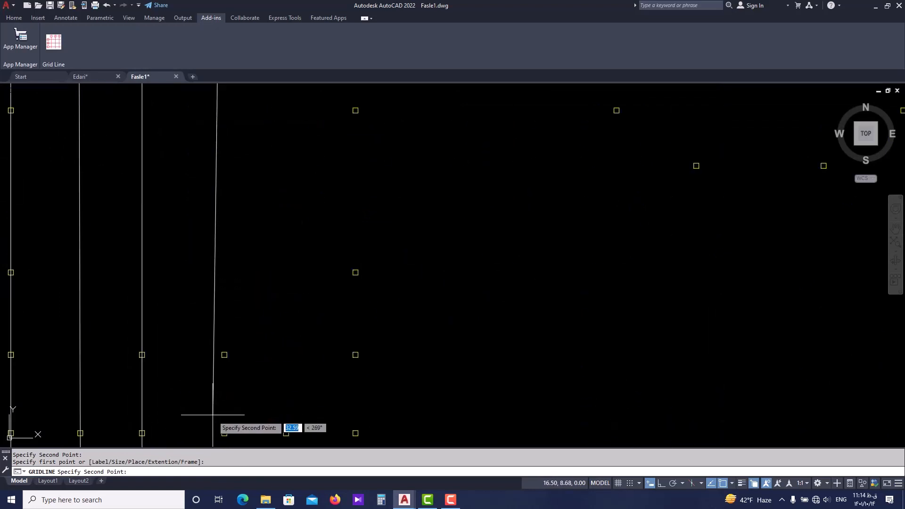
middle_click_drag(212, 415, 221, 384)
scroll(226, 406, "up", 4)
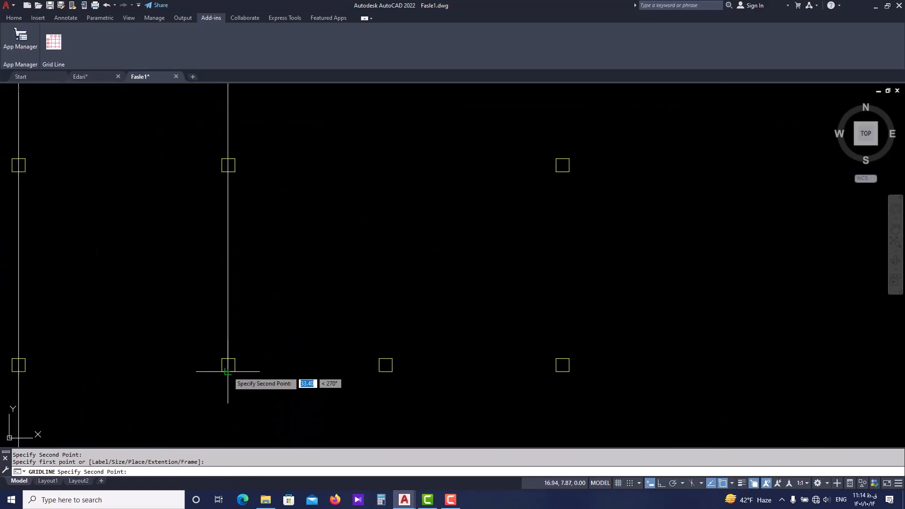
left_click(227, 371)
scroll(227, 372, "down", 6)
scroll(268, 216, "up", 6)
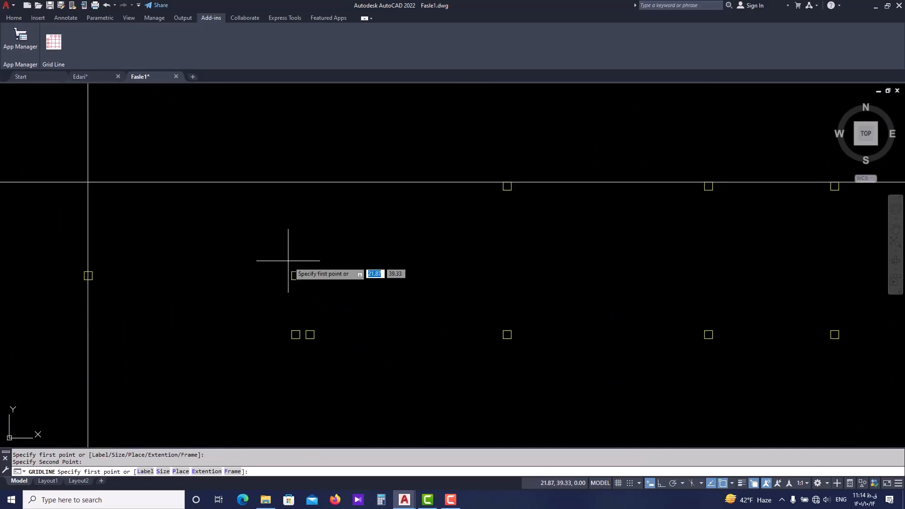
scroll(293, 272, "up", 2)
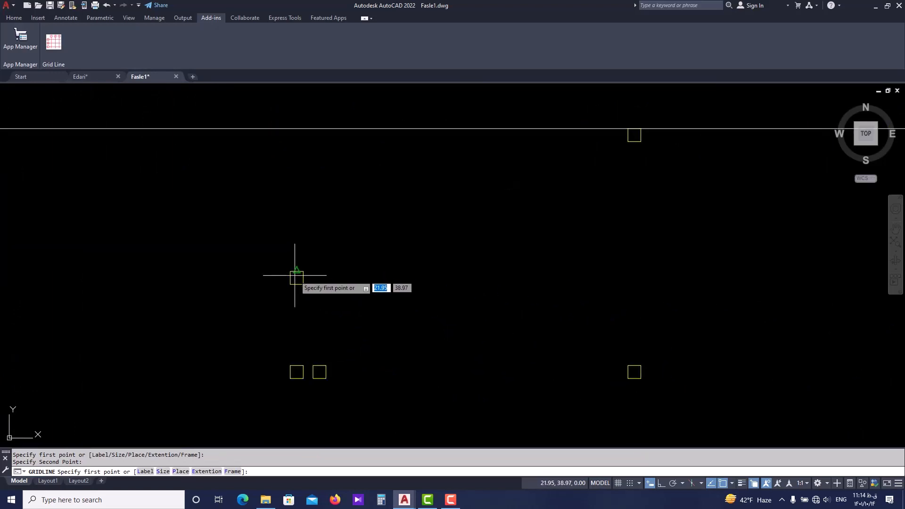
left_click(295, 128)
scroll(279, 258, "down", 4)
middle_click_drag(277, 374, 267, 317)
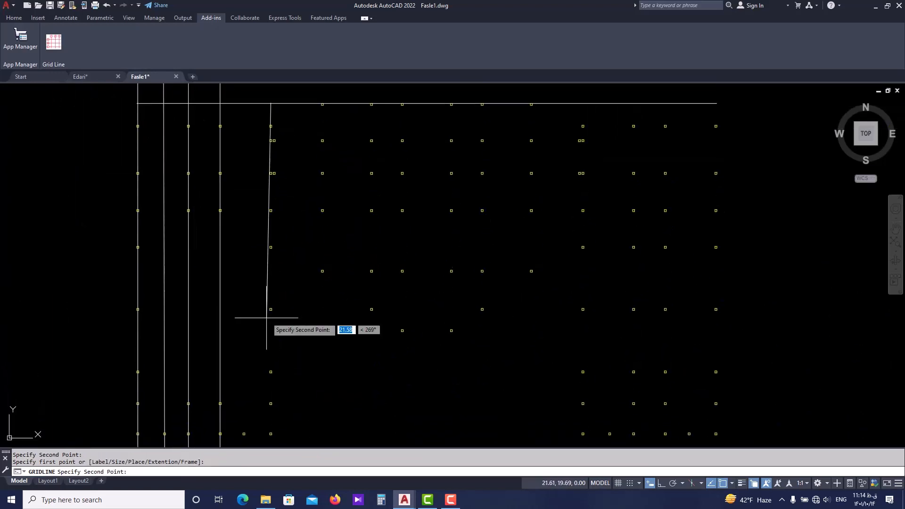
scroll(241, 406, "down", 2)
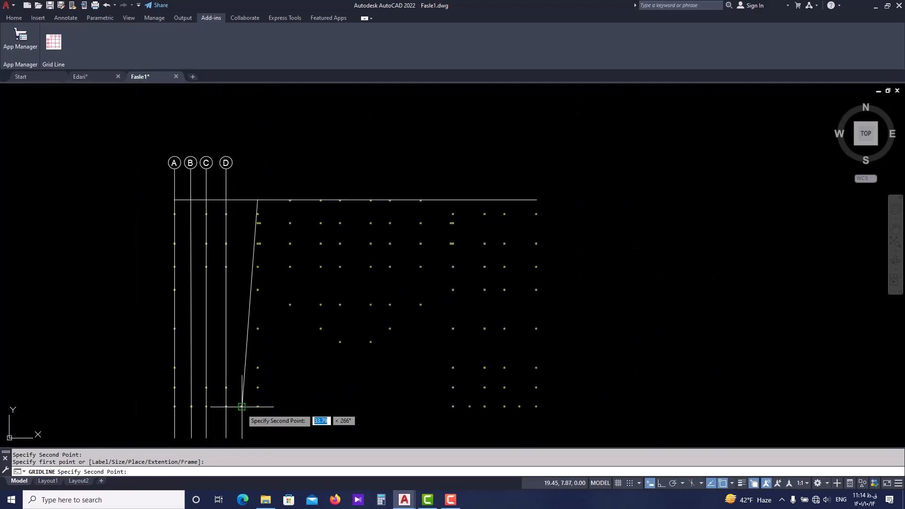
scroll(243, 413, "up", 3)
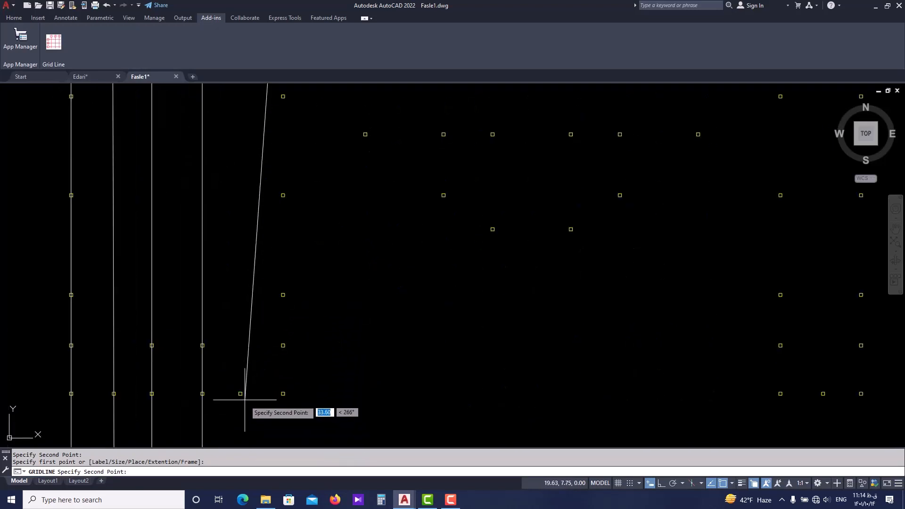
scroll(244, 399, "down", 2)
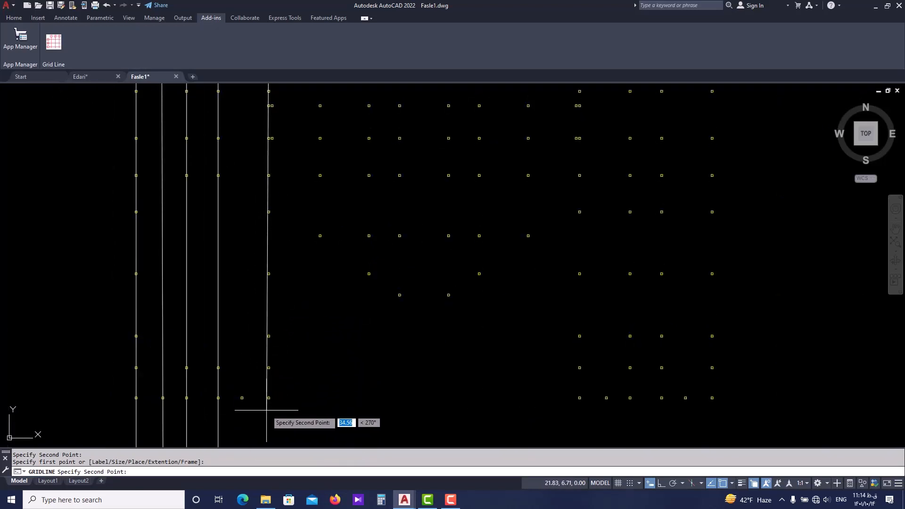
scroll(267, 410, "down", 2)
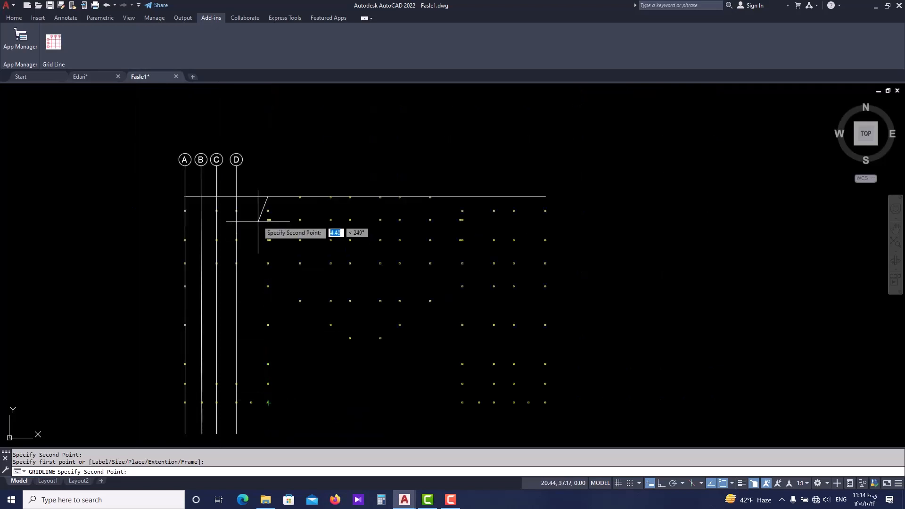
key("Escape")
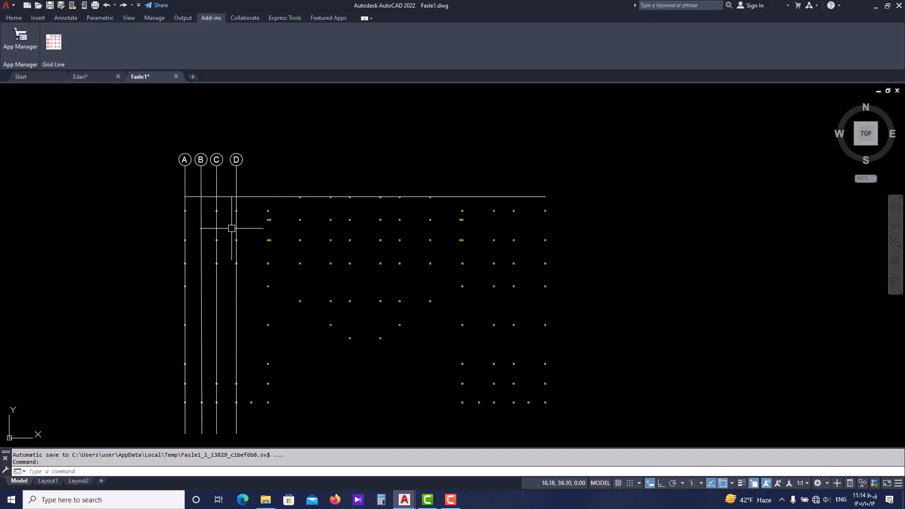
Erase the horizontal reference line that runs across the top of the column plan.
scroll(253, 196, "up", 2)
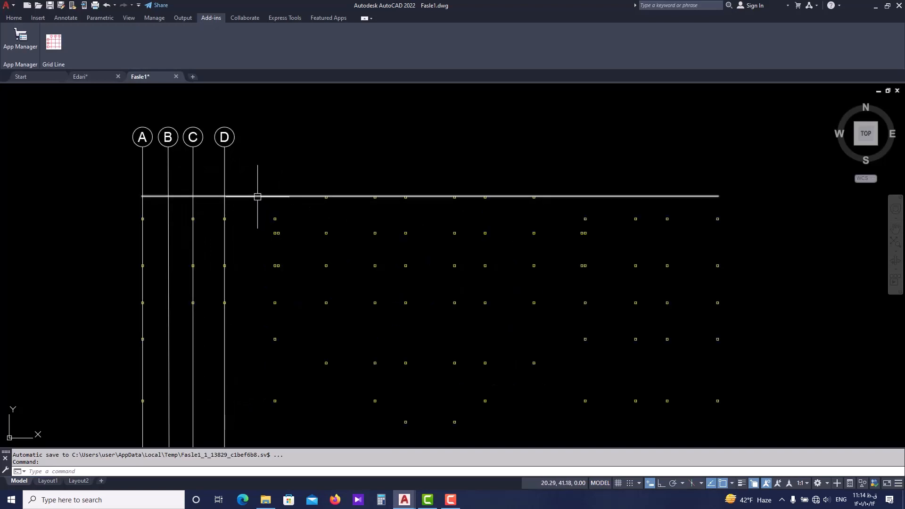
middle_click_drag(257, 196, 239, 211)
left_click(246, 209)
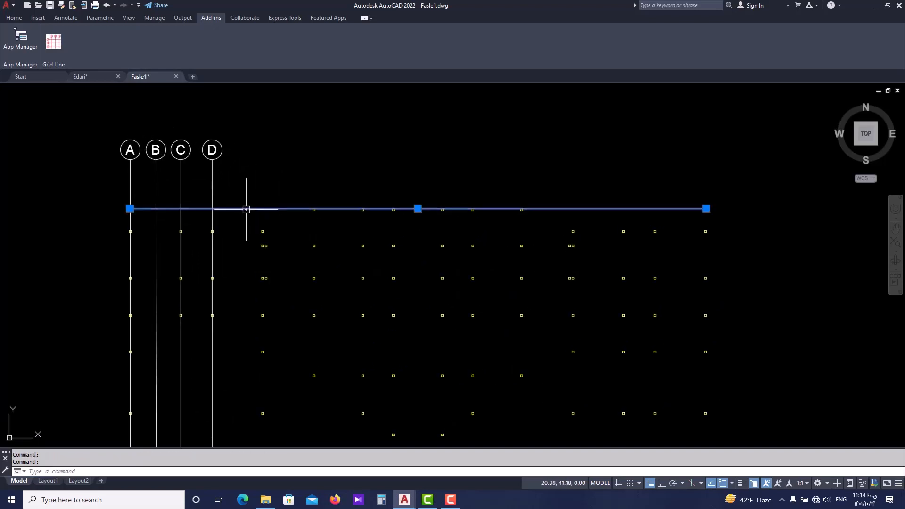
key("Escape")
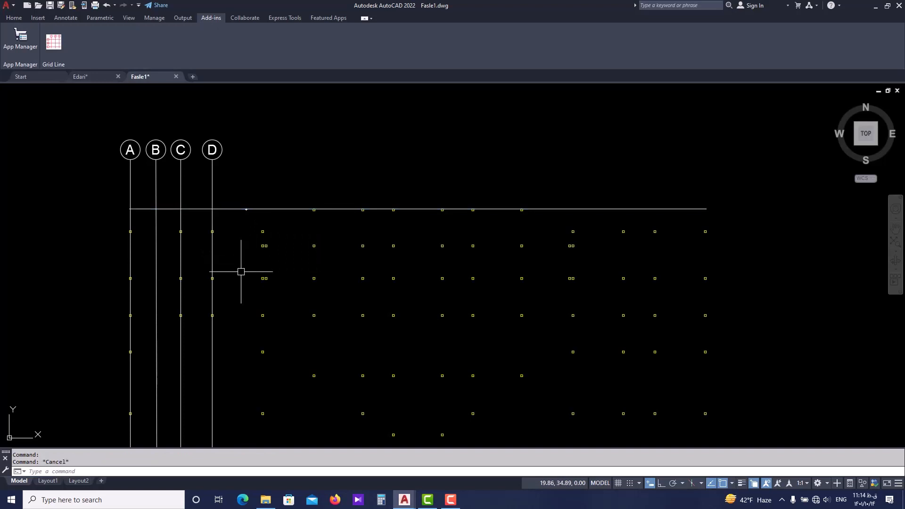
left_click(247, 209)
type("e")
key("Return")
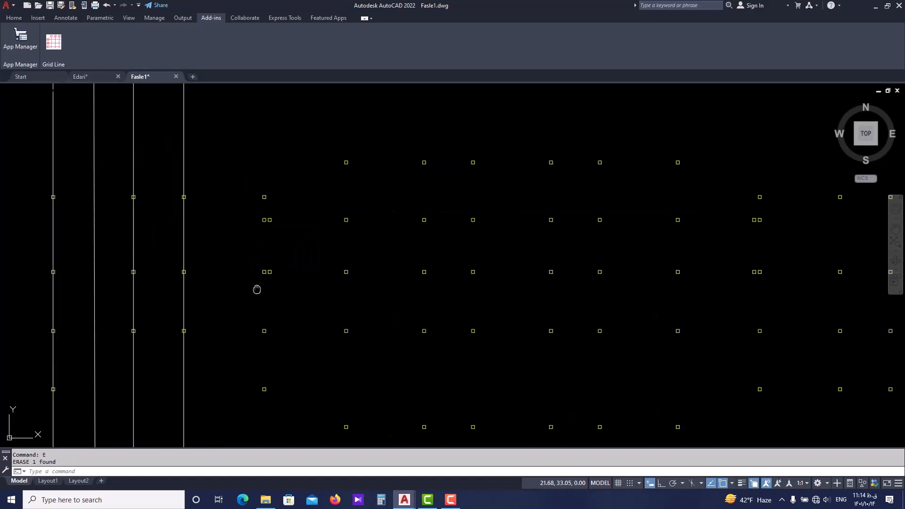
middle_click_drag(257, 286, 253, 216)
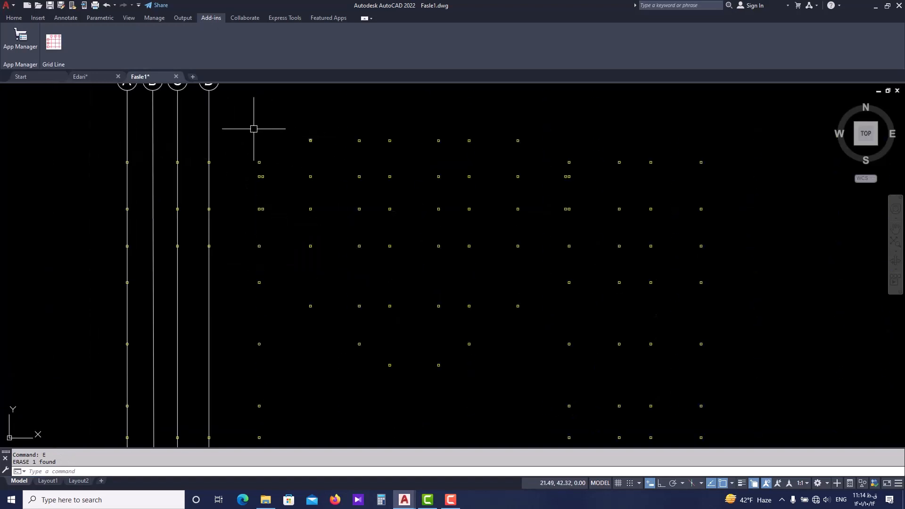
scroll(256, 321, "down", 2)
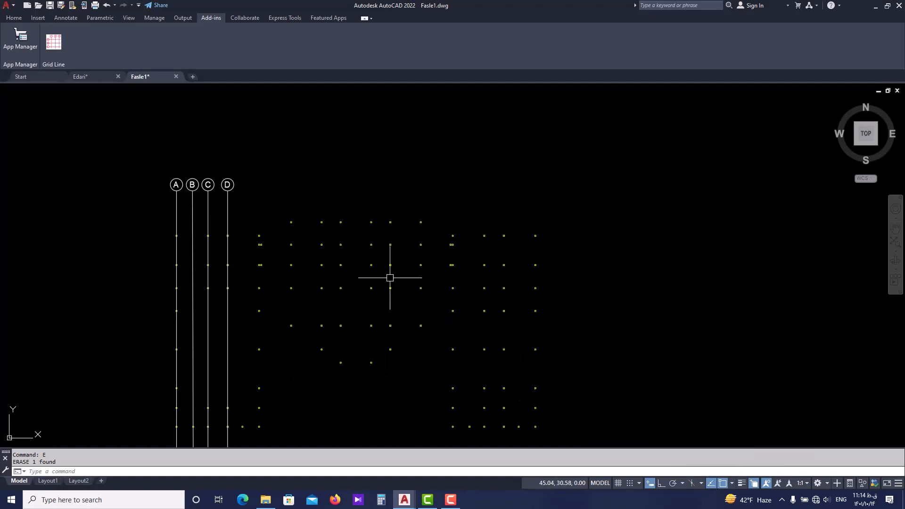
middle_click_drag(264, 264, 253, 244)
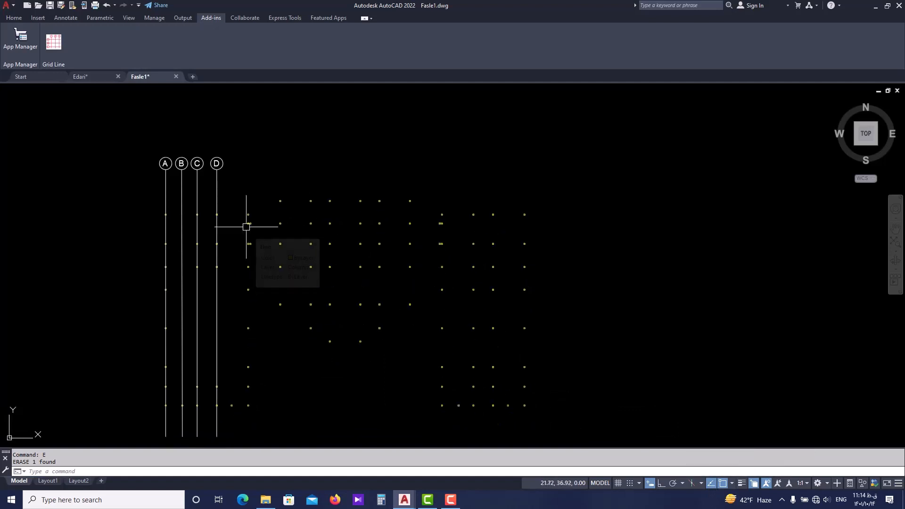
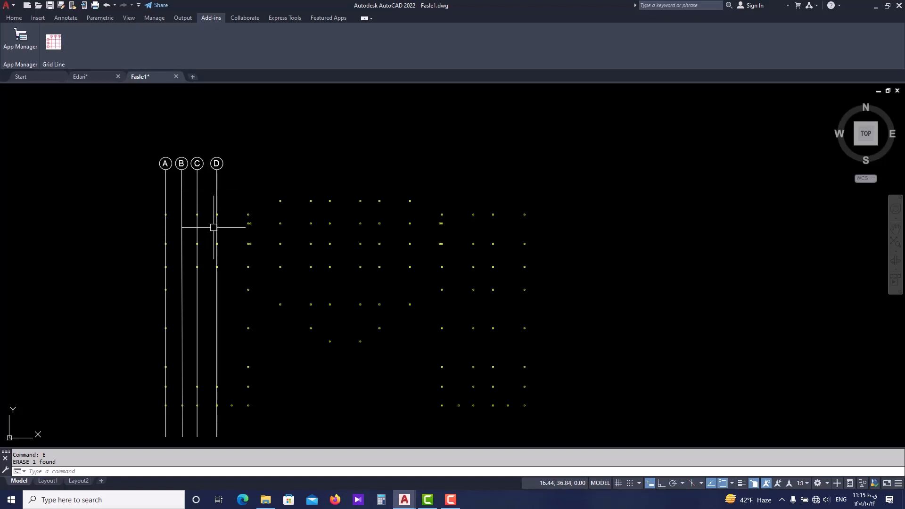
Start Grid Line and set its label to E, label size to 1 and label placement to Start.
left_click(54, 43)
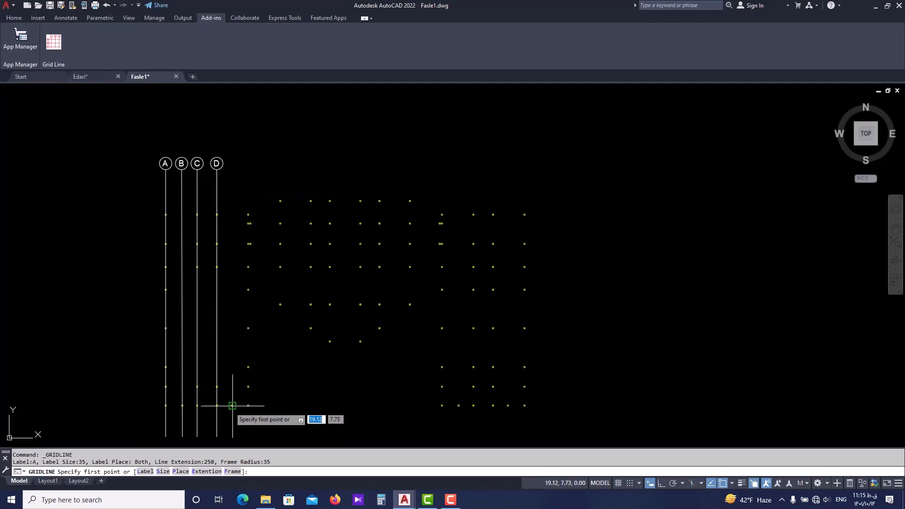
left_click(149, 471)
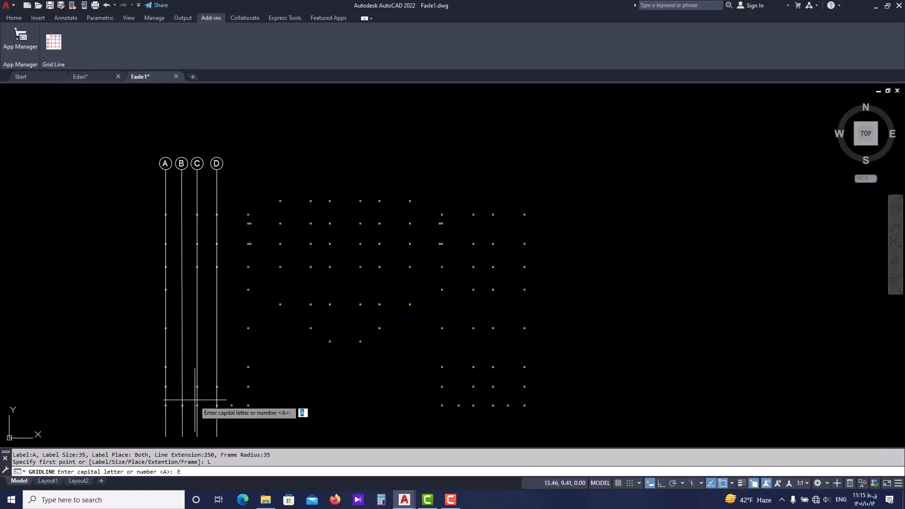
key("Return")
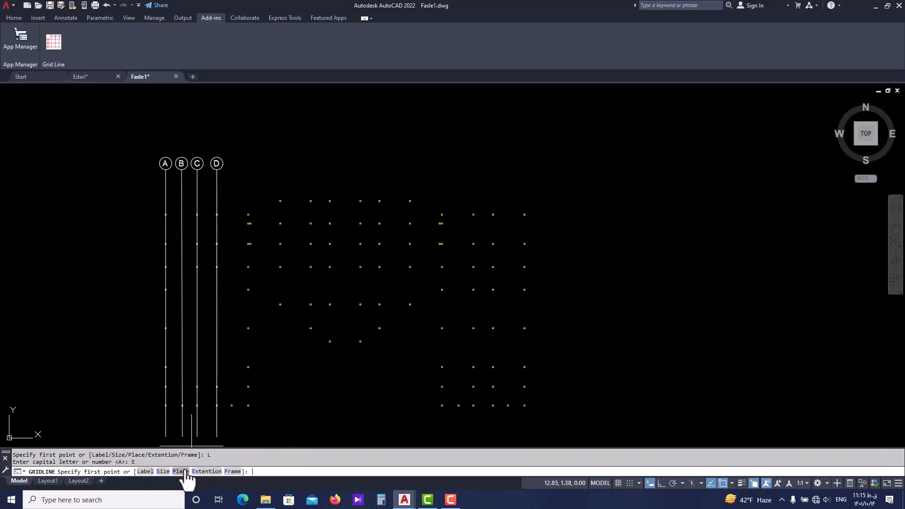
left_click(163, 471)
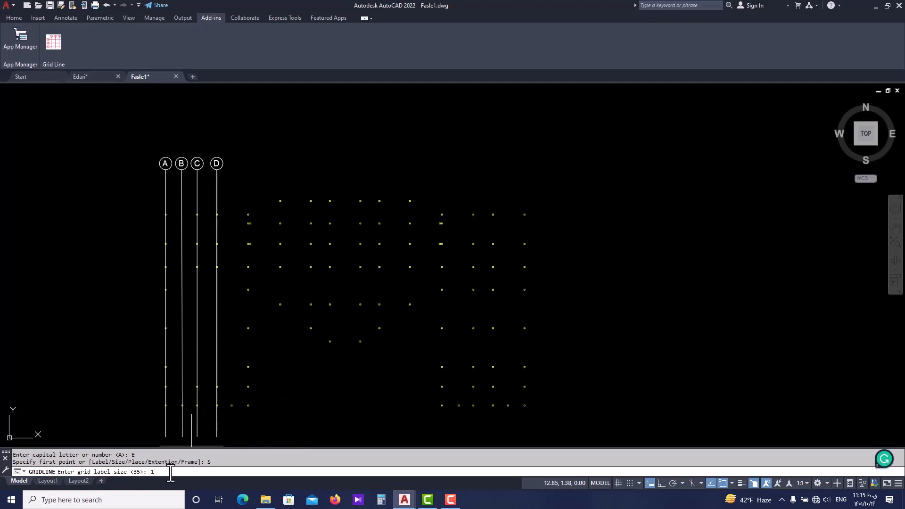
key("Return")
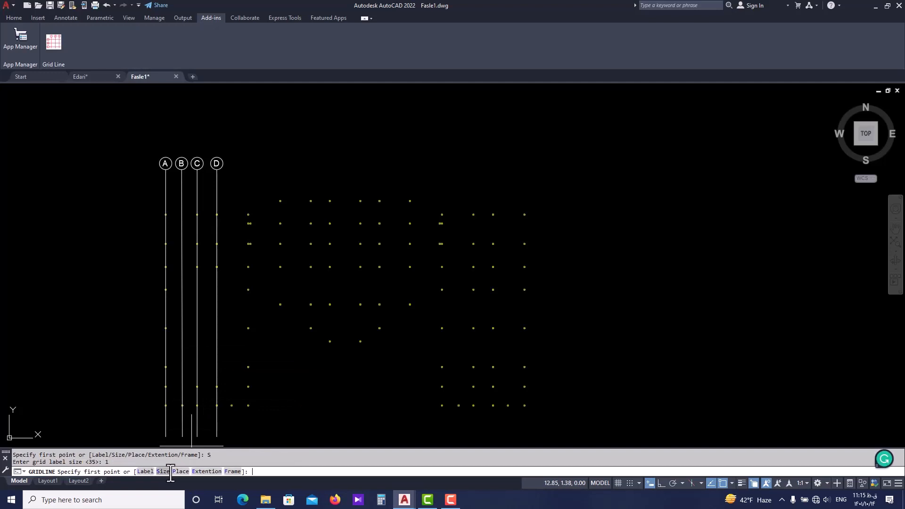
left_click(185, 471)
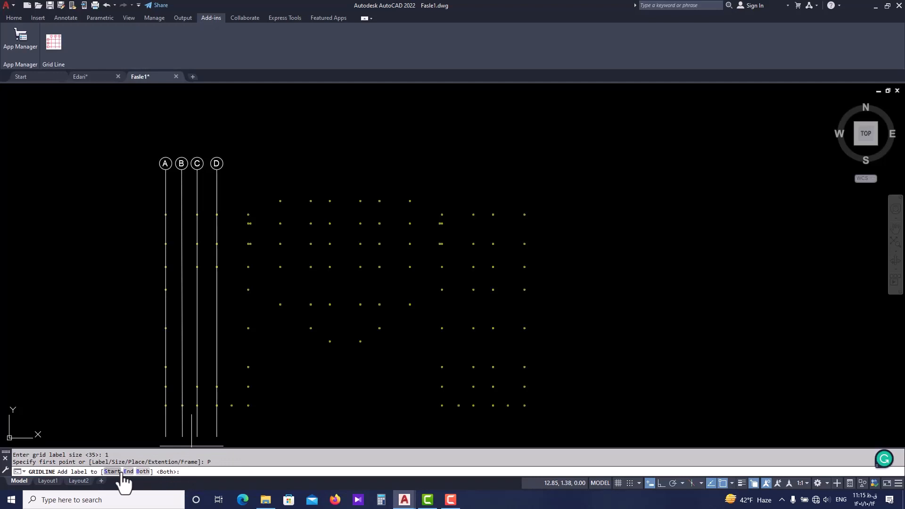
left_click(113, 471)
Set the grid line extension length to 5 and the label frame radius to 1.
left_click(201, 472)
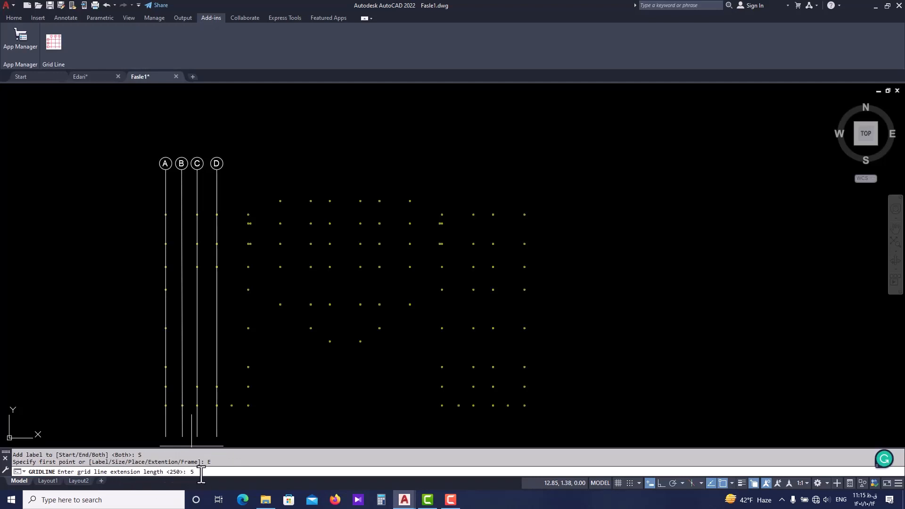
type("5")
key("Return")
left_click(229, 471)
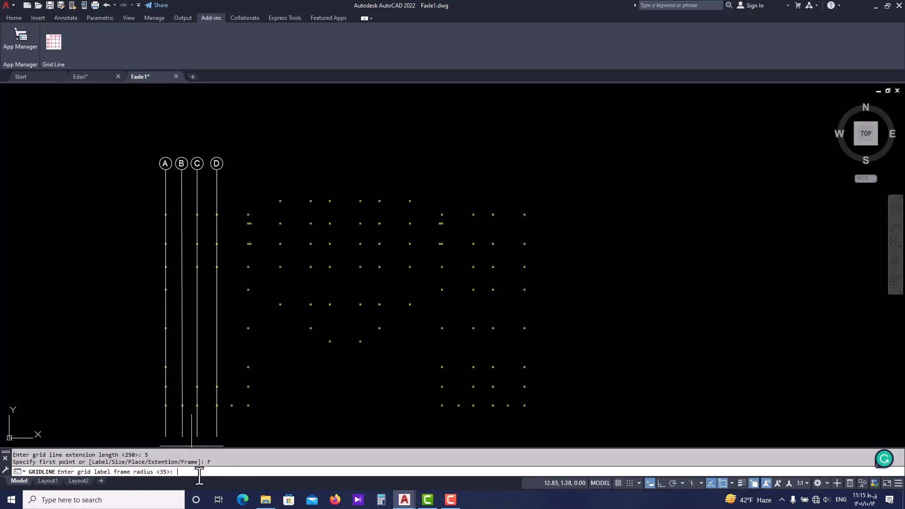
type("1")
key("Return")
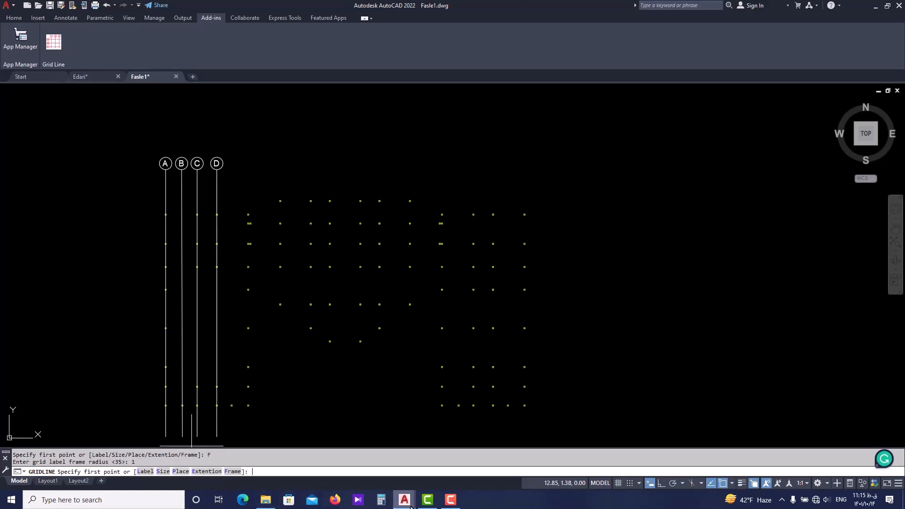
left_click(450, 503)
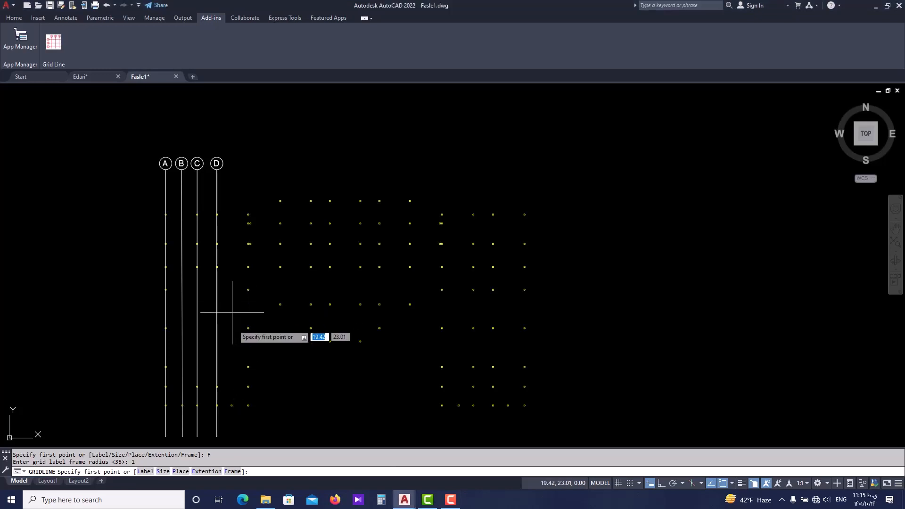
Draw the fifth vertical axis from the level of the top column row down to the fifth bottom-row column.
scroll(250, 203, "up", 3)
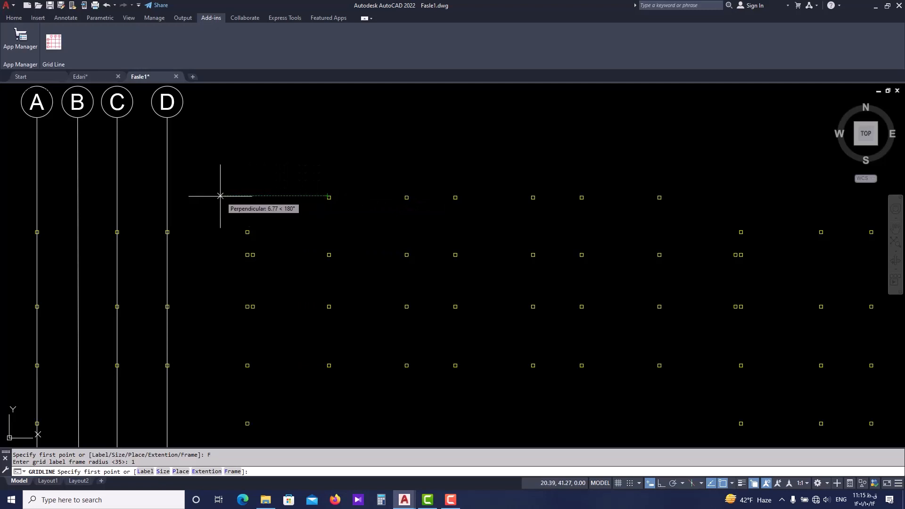
scroll(220, 196, "down", 4)
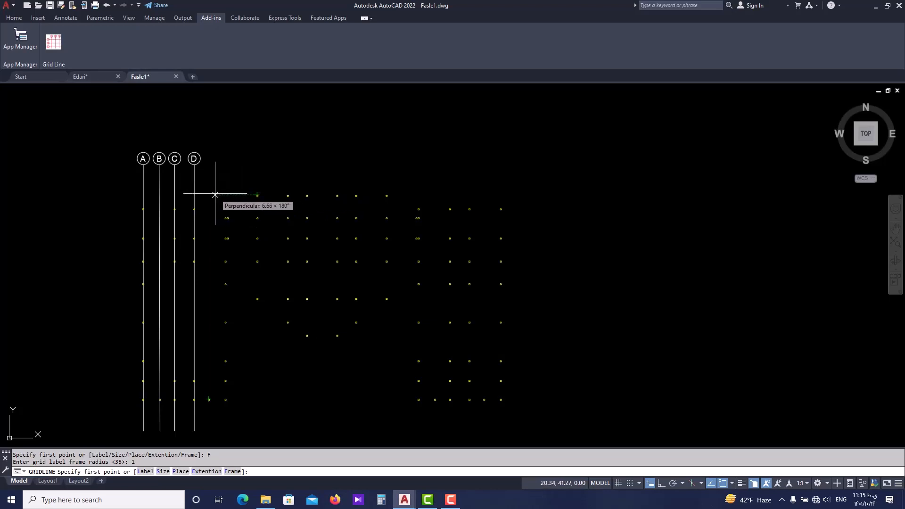
left_click(208, 194)
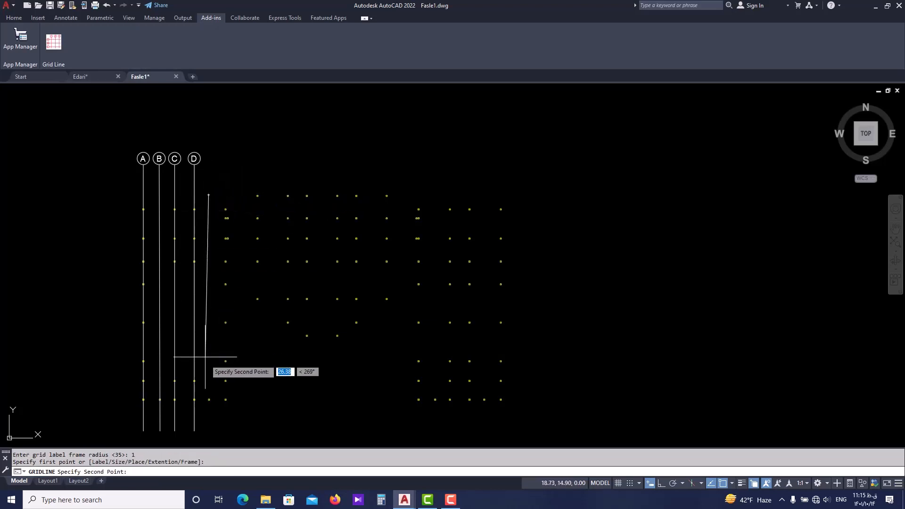
scroll(207, 395, "up", 5)
left_click(207, 420)
scroll(235, 292, "down", 5)
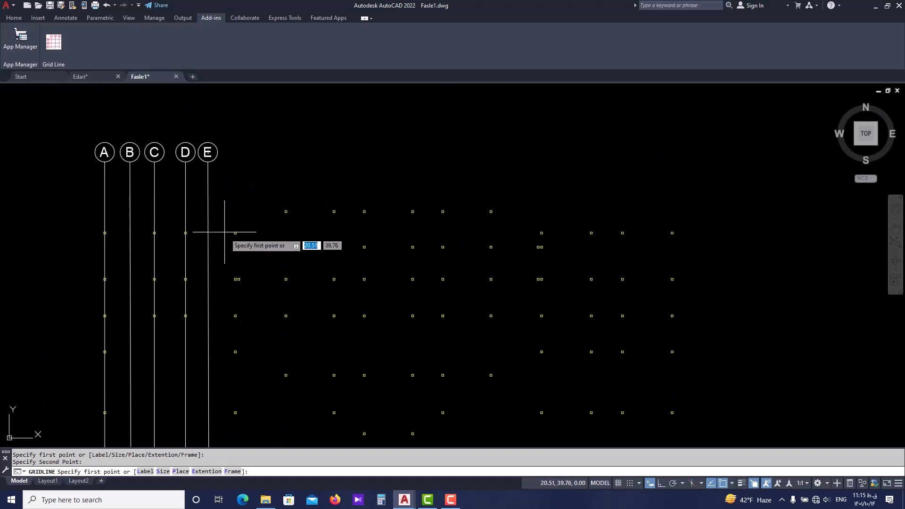
Draw the sixth vertical axis through the sixth bottom-row column, from the top row's upper edge level down to that column's lower edge.
scroll(236, 221, "up", 10)
scroll(240, 233, "down", 4)
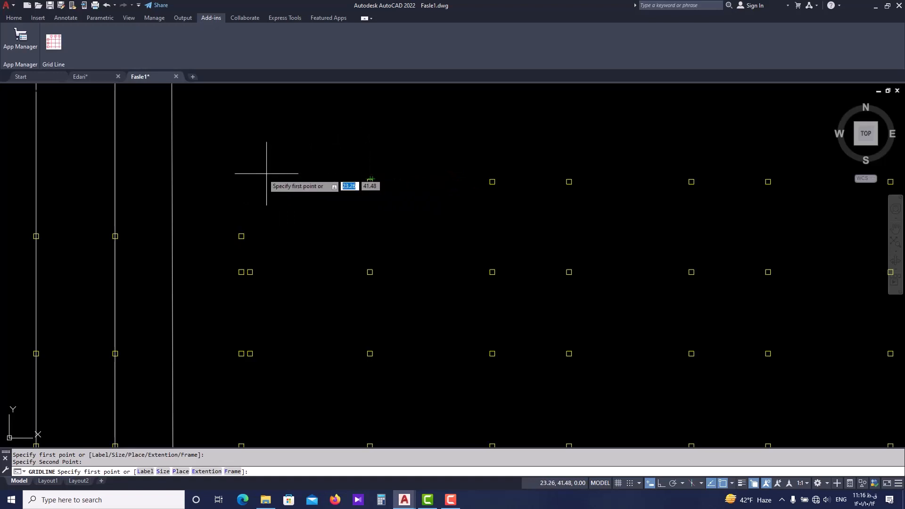
left_click(241, 178)
scroll(241, 179, "down", 3)
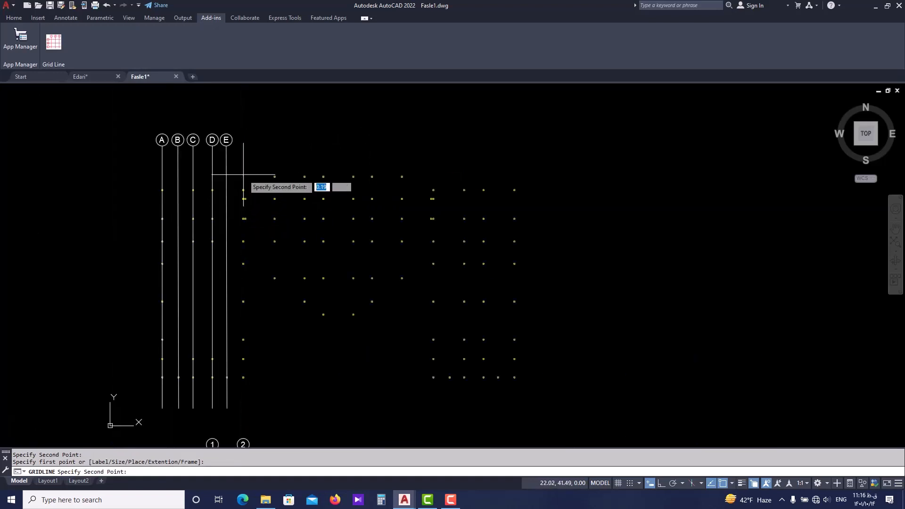
scroll(255, 292, "up", 5)
scroll(255, 293, "up", 3)
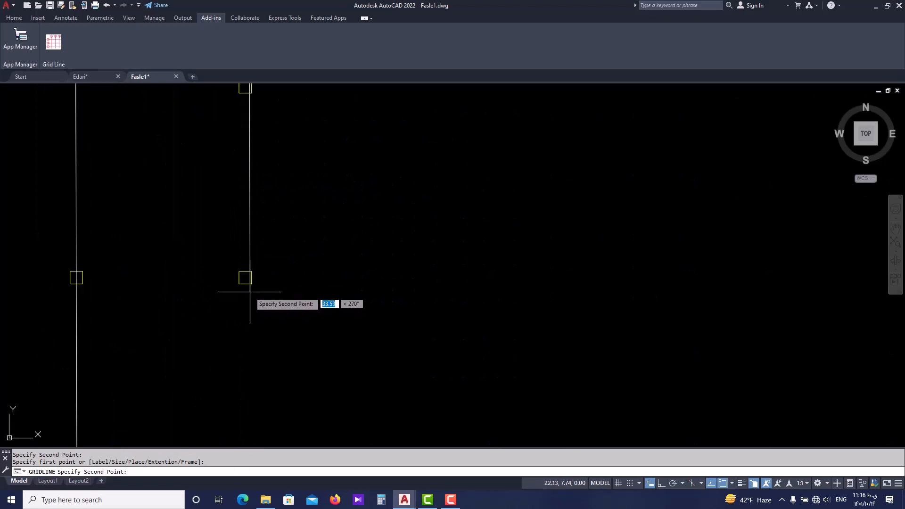
scroll(245, 284, "down", 1)
left_click(245, 284)
scroll(246, 296, "down", 1)
scroll(245, 296, "down", 3)
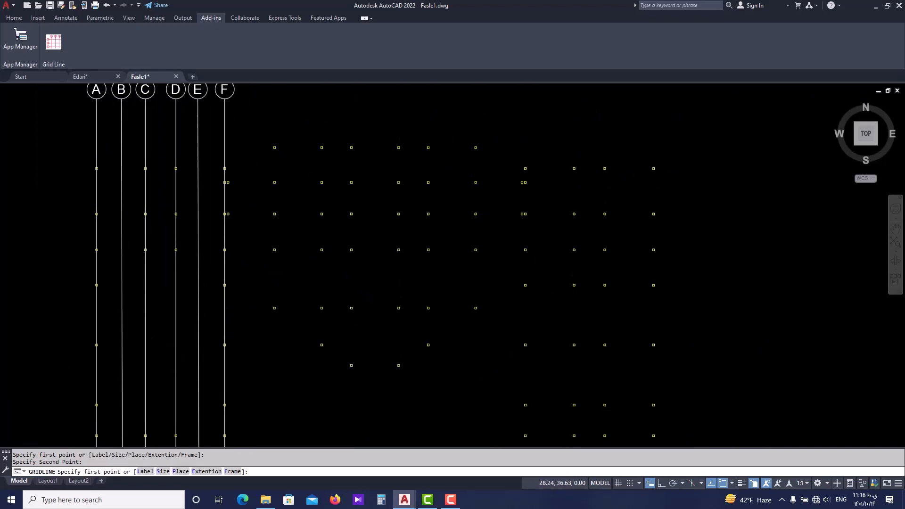
Start the seventh vertical axis above the second column of the close pair beside axis F, level with the top row's upper edge.
scroll(262, 317, "up", 2)
scroll(212, 312, "up", 2)
scroll(212, 318, "up", 4)
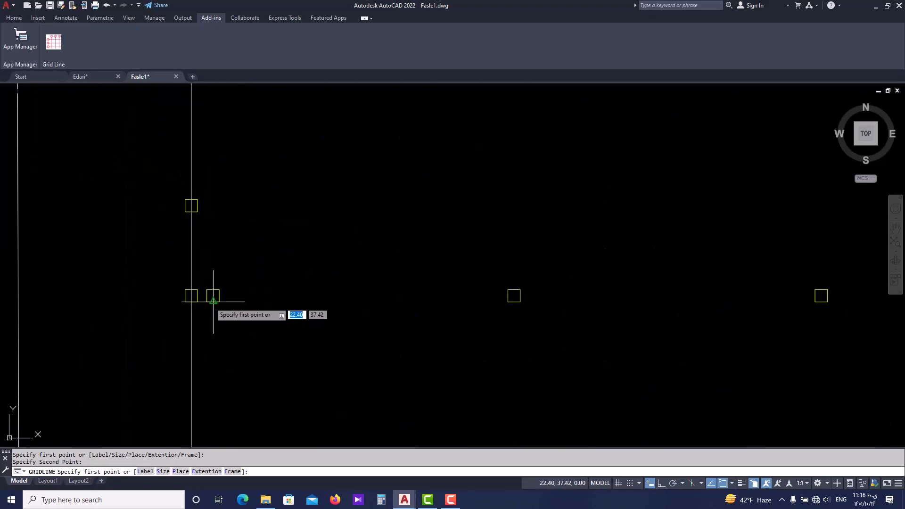
scroll(212, 302, "down", 4)
middle_click_drag(207, 357, 215, 322)
scroll(214, 321, "up", 4)
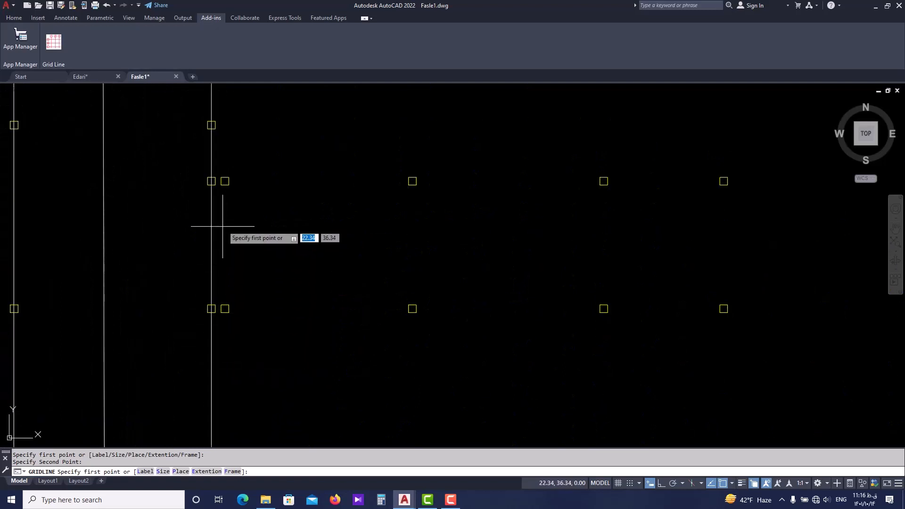
middle_click_drag(210, 185, 218, 246)
scroll(218, 247, "up", 2)
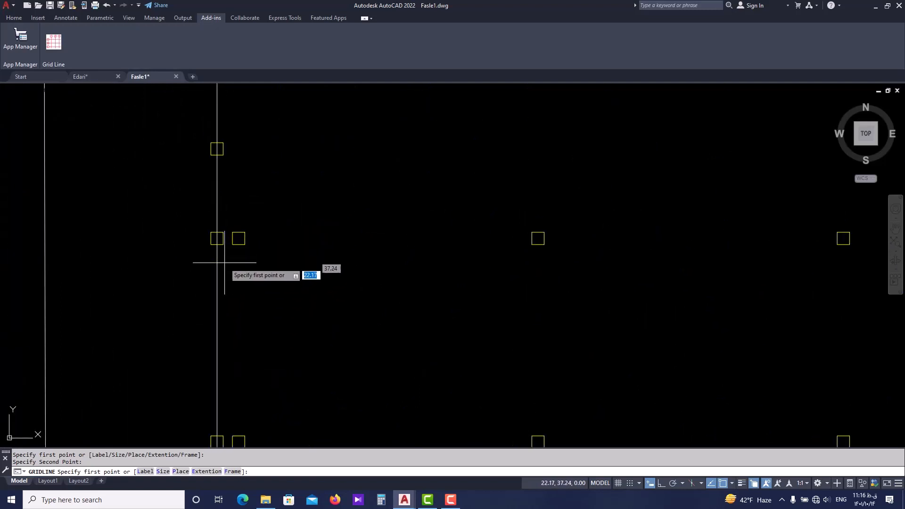
scroll(231, 391, "down", 3)
scroll(232, 314, "down", 2)
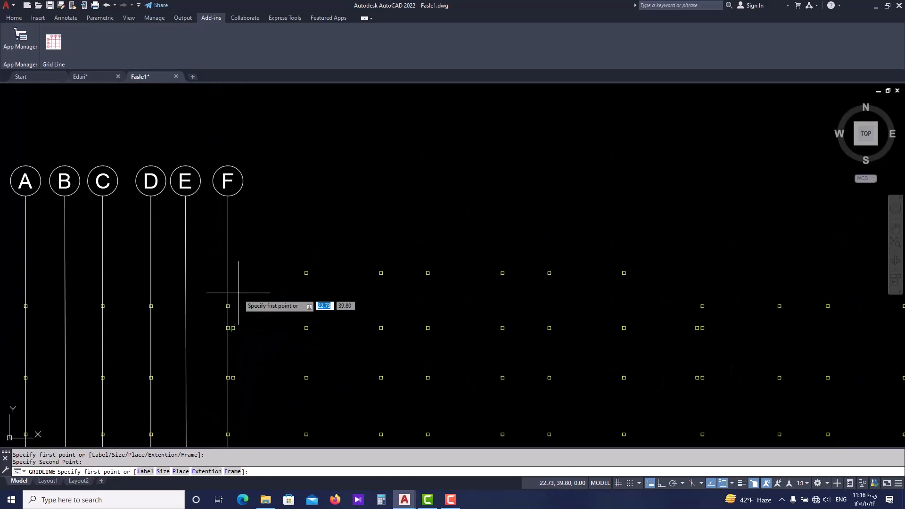
scroll(259, 269, "up", 2)
scroll(320, 269, "up", 2)
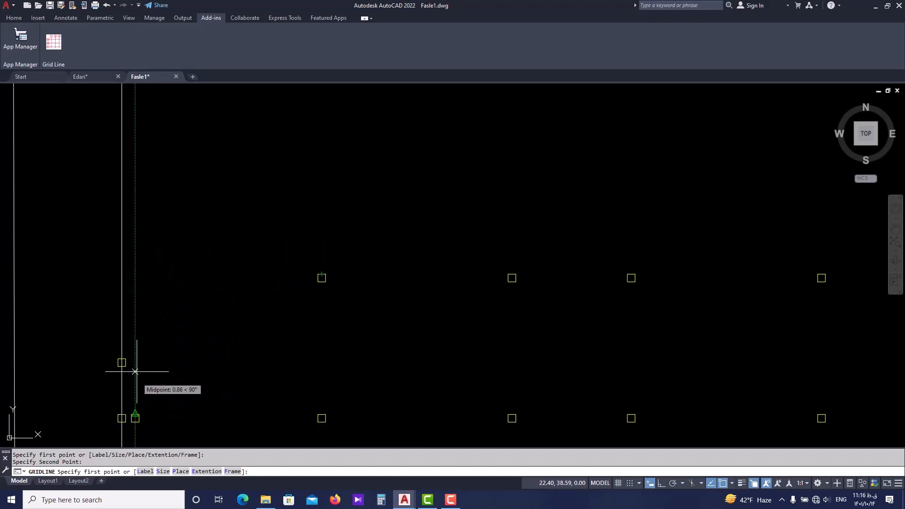
left_click(135, 274)
Run the seventh axis straight down with Ortho on, ending level with the lower edge of the bottom-row column.
scroll(137, 347, "down", 5)
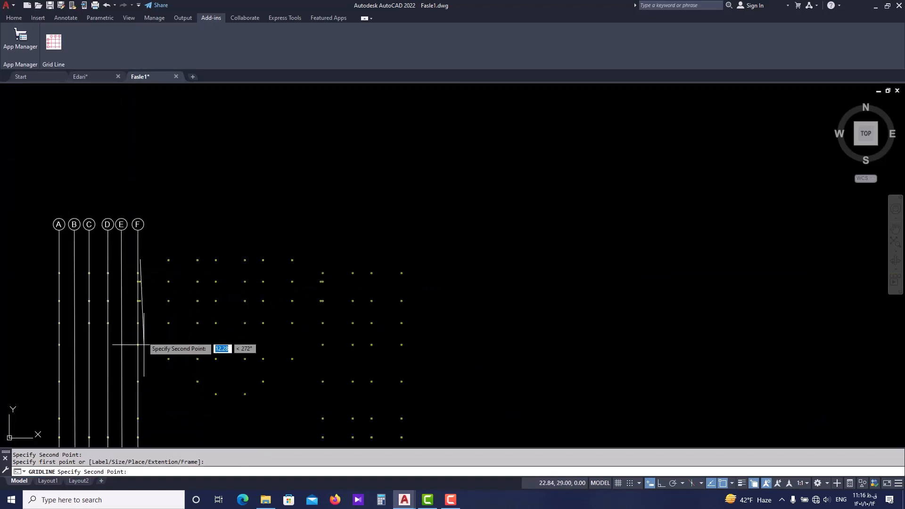
scroll(141, 378, "up", 4)
scroll(140, 378, "up", 4)
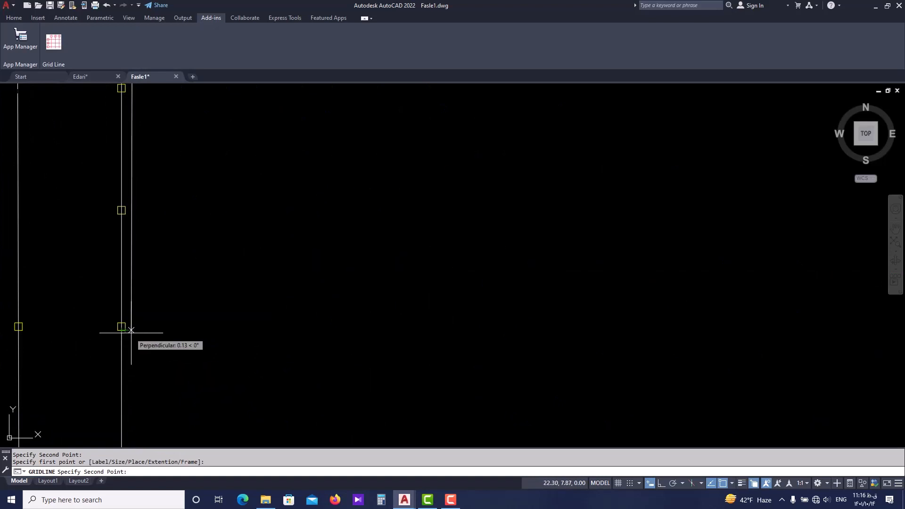
scroll(126, 330, "down", 5)
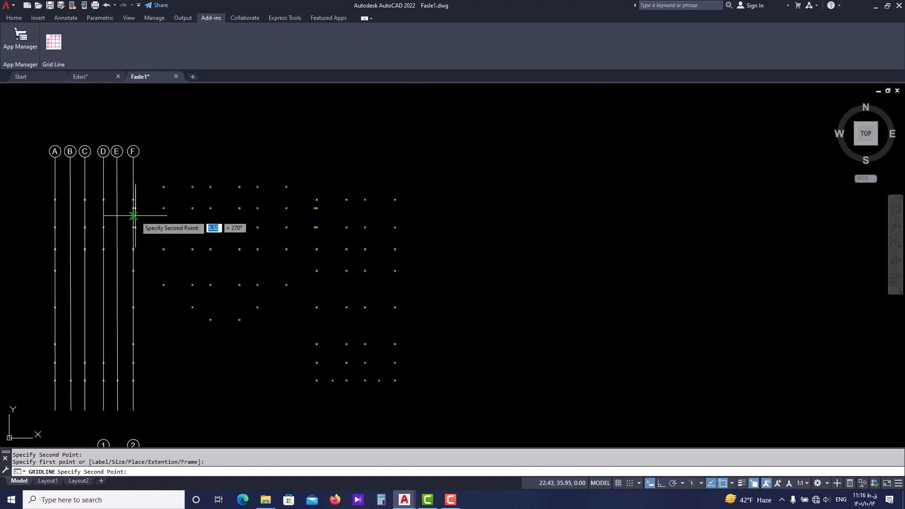
scroll(137, 215, "up", 4)
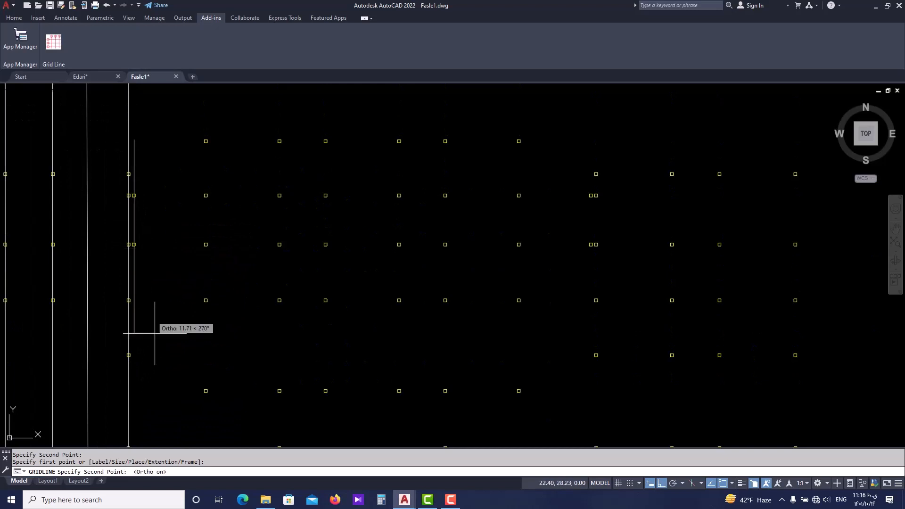
scroll(154, 333, "up", 5)
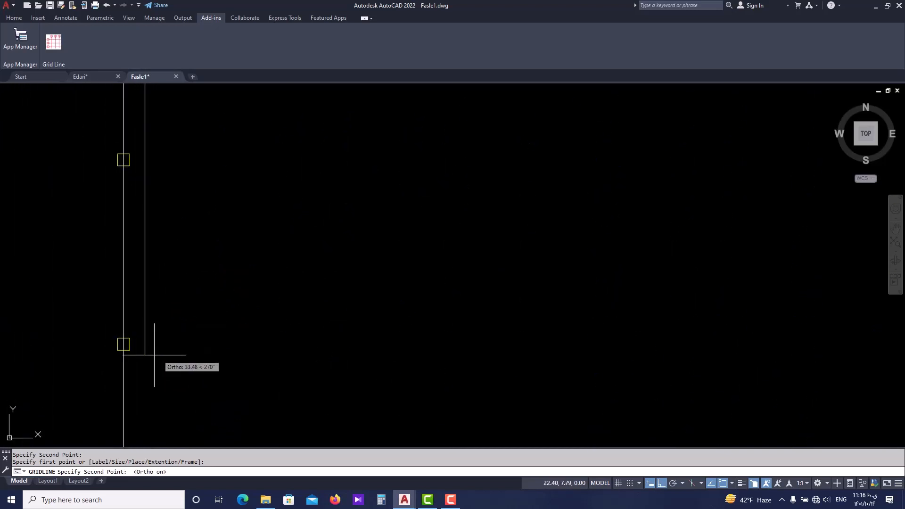
scroll(154, 355, "up", 4)
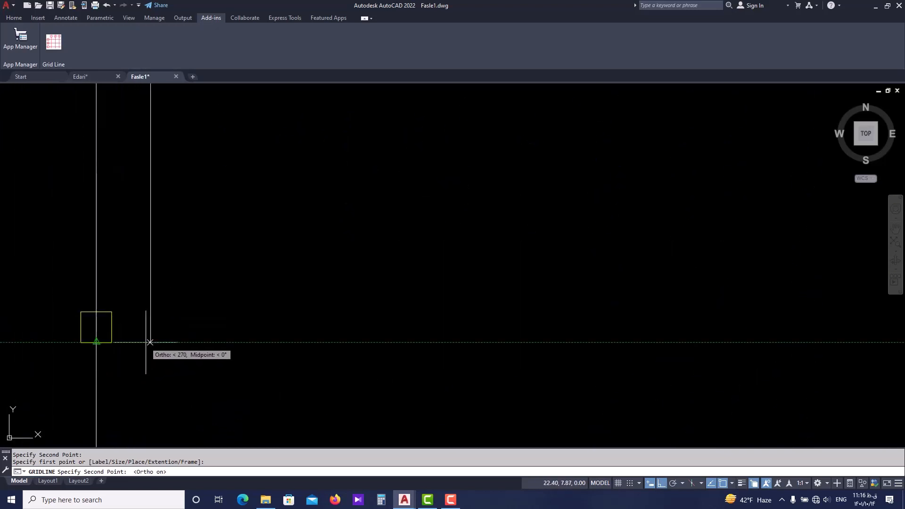
left_click(150, 342)
scroll(151, 330, "down", 6)
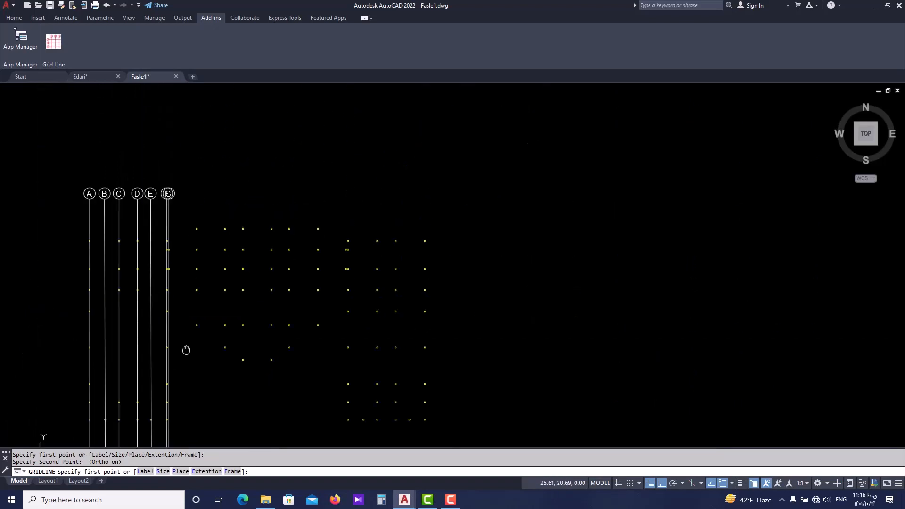
Start the eighth vertical axis at the upper-edge midpoint of the middle block's first top-row column, beside axis G.
scroll(191, 220, "up", 4)
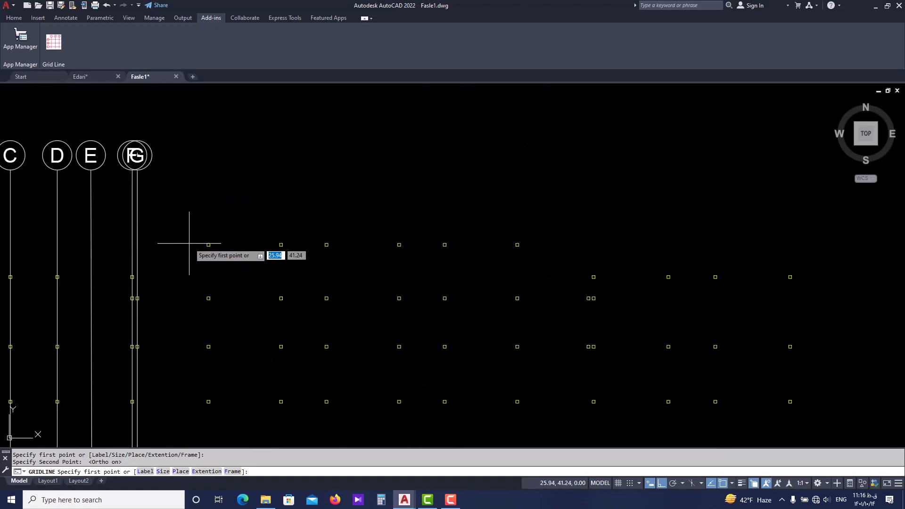
scroll(202, 243, "up", 2)
scroll(201, 207, "down", 6)
scroll(200, 209, "up", 10)
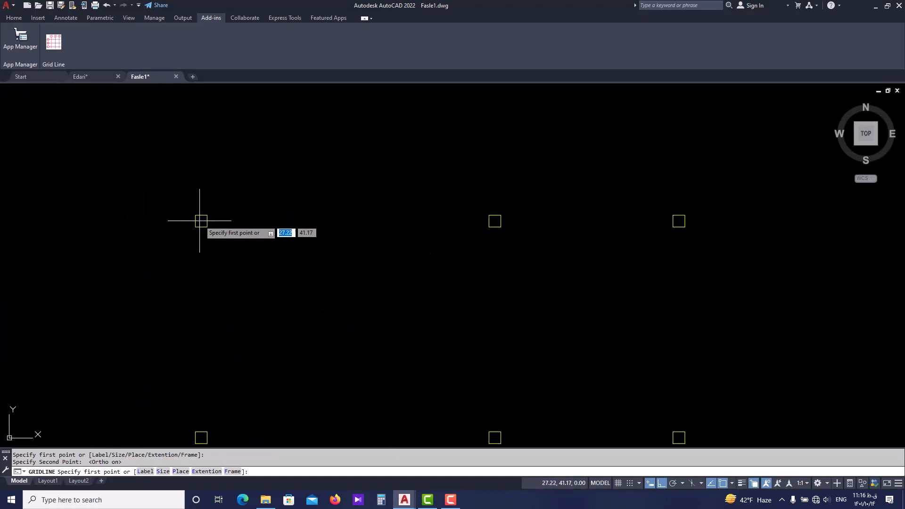
scroll(183, 210, "down", 4)
middle_click_drag(164, 208, 208, 234)
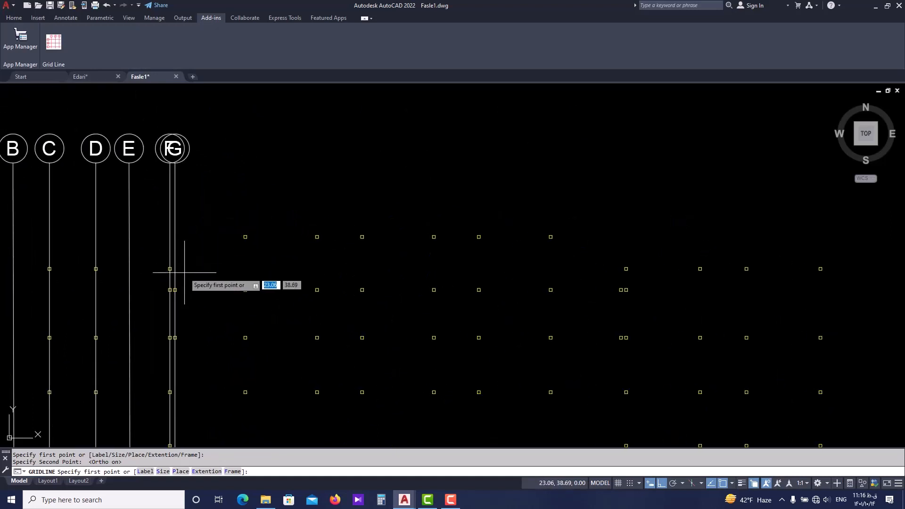
middle_click_drag(172, 263, 234, 264)
scroll(262, 242, "up", 4)
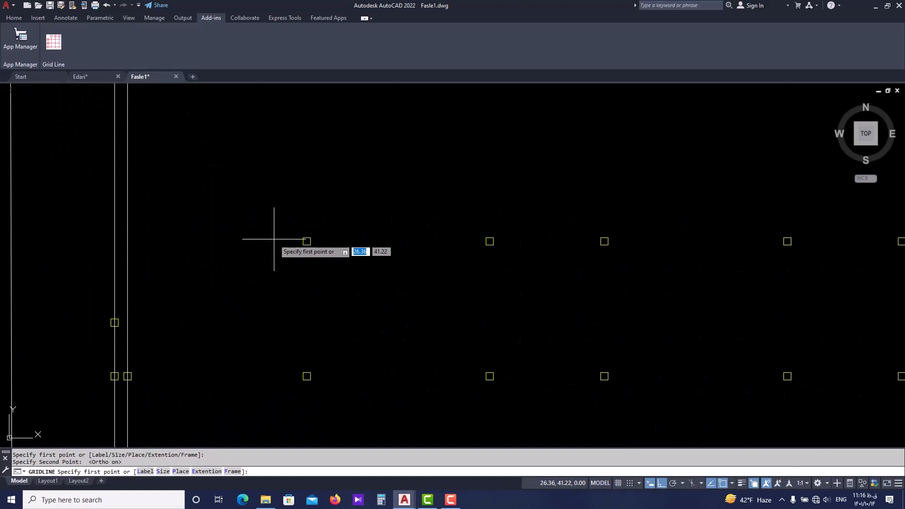
left_click(307, 241)
Run the eighth axis straight down, ending level with the lower edge of the bottom-row column on axis F.
scroll(308, 228, "down", 4)
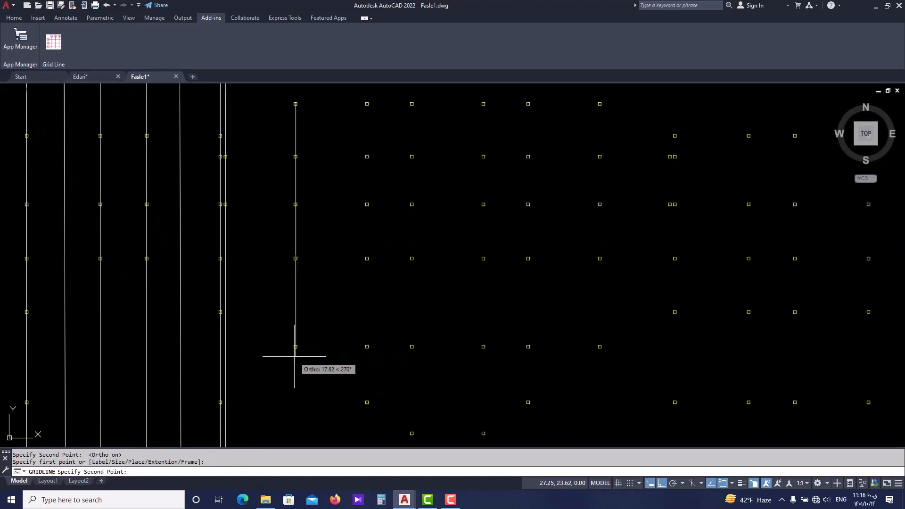
scroll(296, 316, "down", 4)
scroll(291, 373, "up", 4)
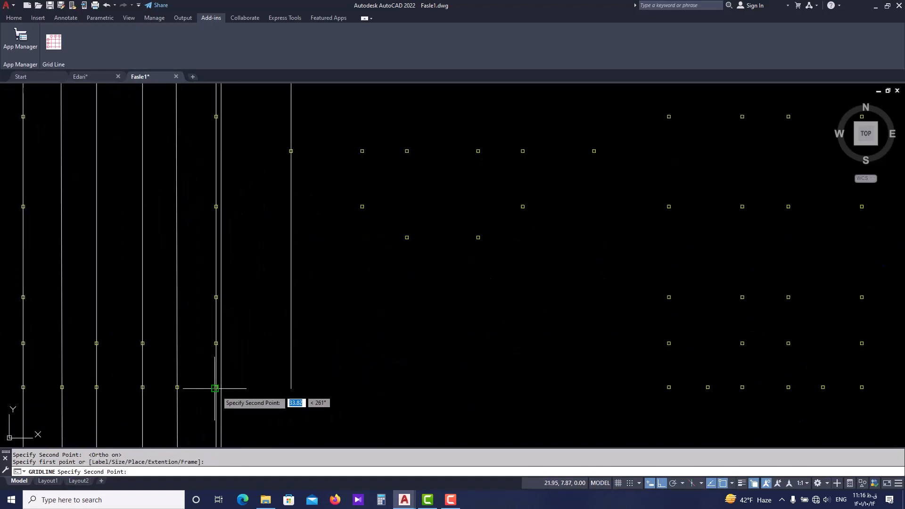
scroll(215, 388, "up", 2)
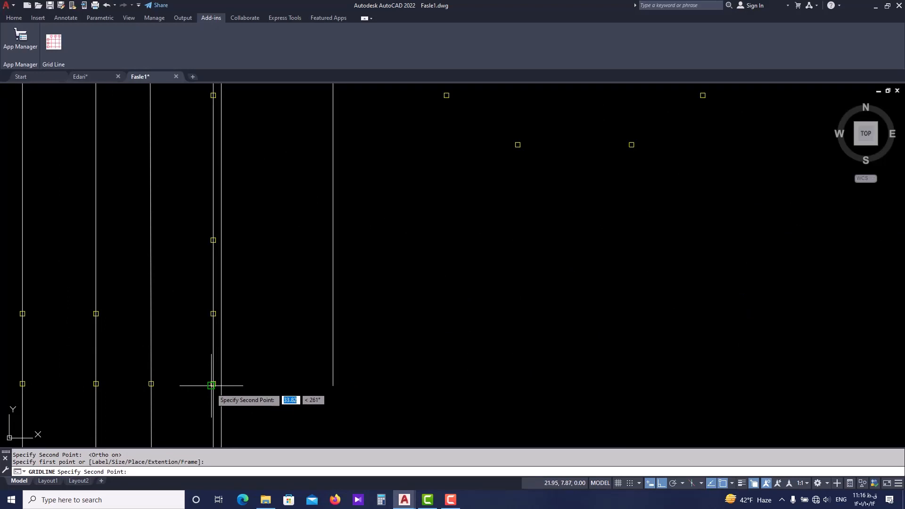
left_click(332, 385)
Draw the ninth vertical axis through the middle block's second top-row column, down to the lower edge level of the bottom-row columns.
scroll(304, 384, "down", 5)
scroll(358, 282, "up", 6)
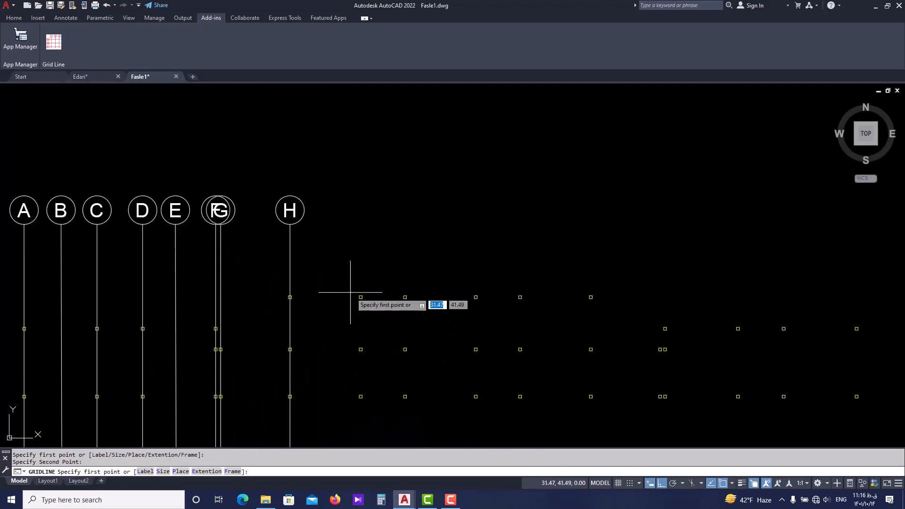
left_click(365, 297)
scroll(364, 330, "down", 5)
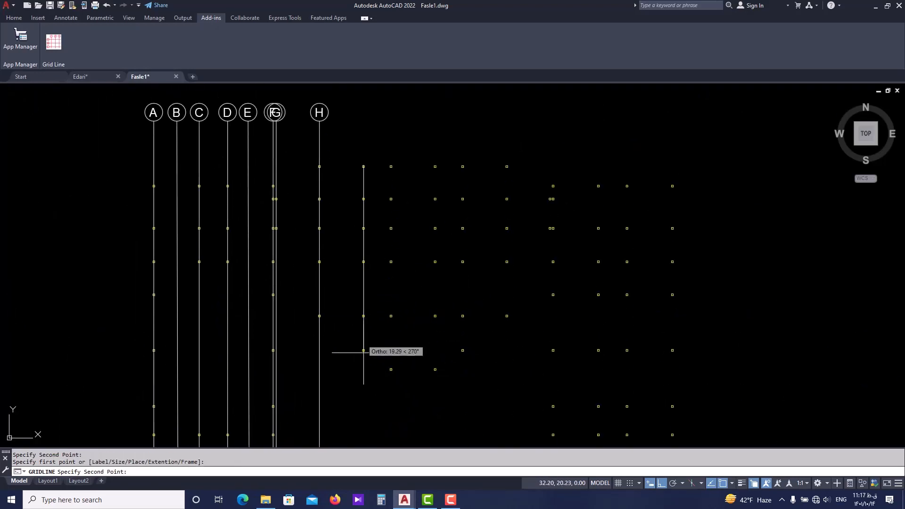
scroll(343, 364, "up", 4)
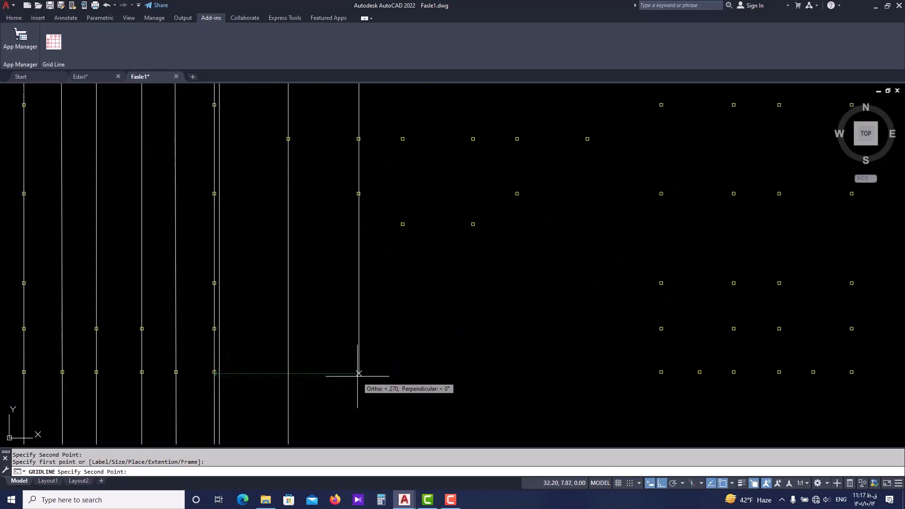
left_click(359, 373)
Draw the tenth vertical axis from the middle block's third top-row column straight down, level with axis F's bottom column.
scroll(358, 374, "down", 5)
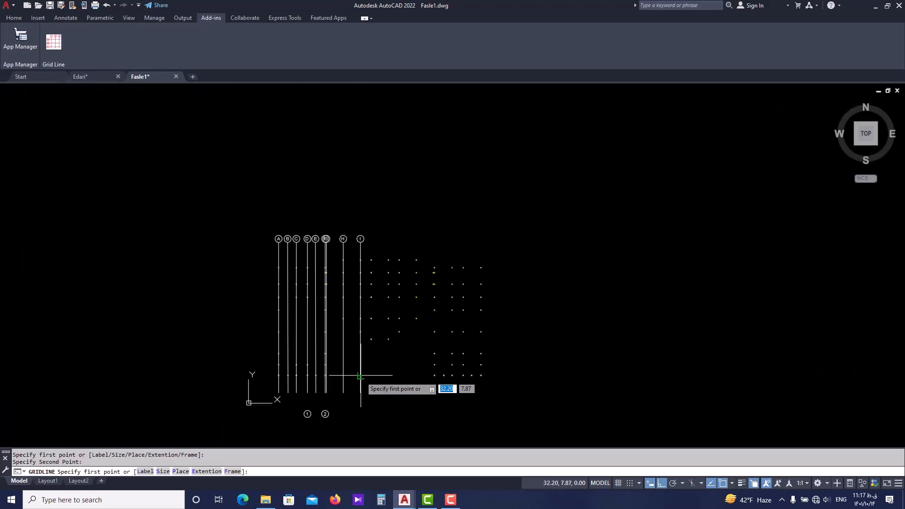
scroll(363, 269, "up", 5)
scroll(372, 257, "up", 4)
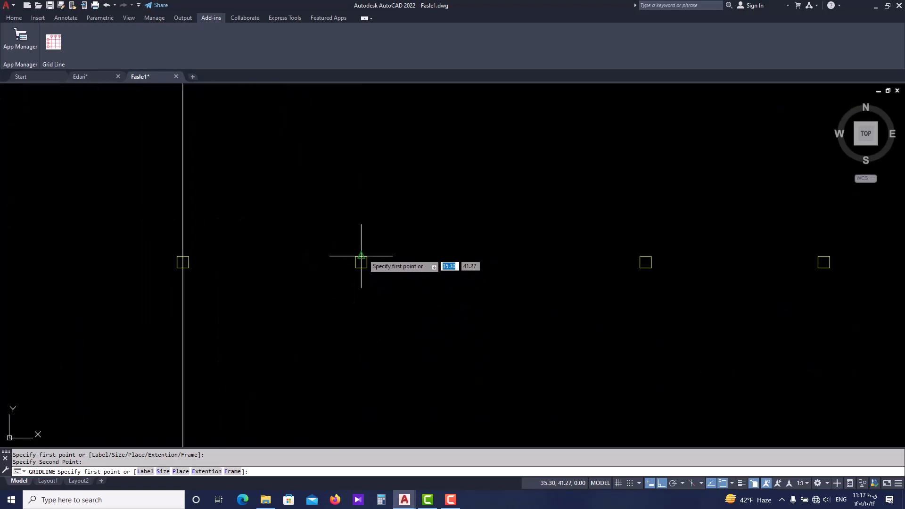
left_click(360, 256)
scroll(356, 240, "down", 7)
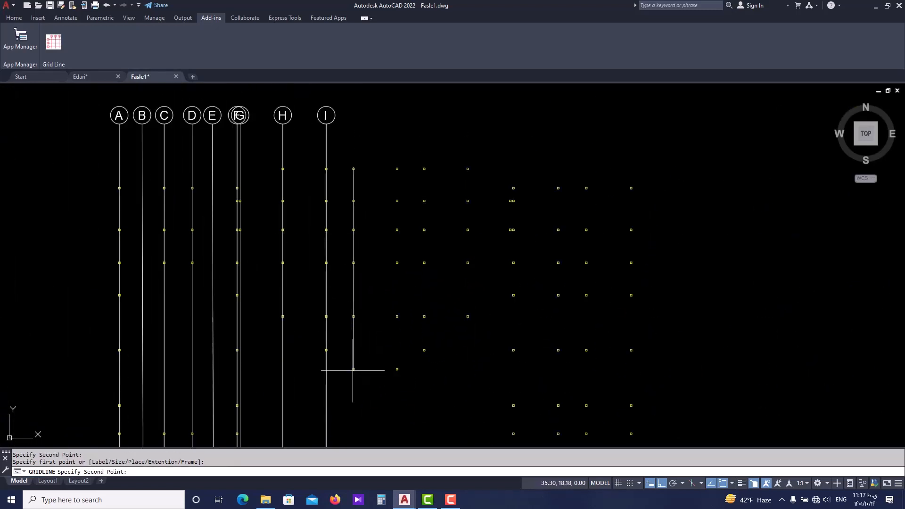
scroll(357, 337, "up", 5)
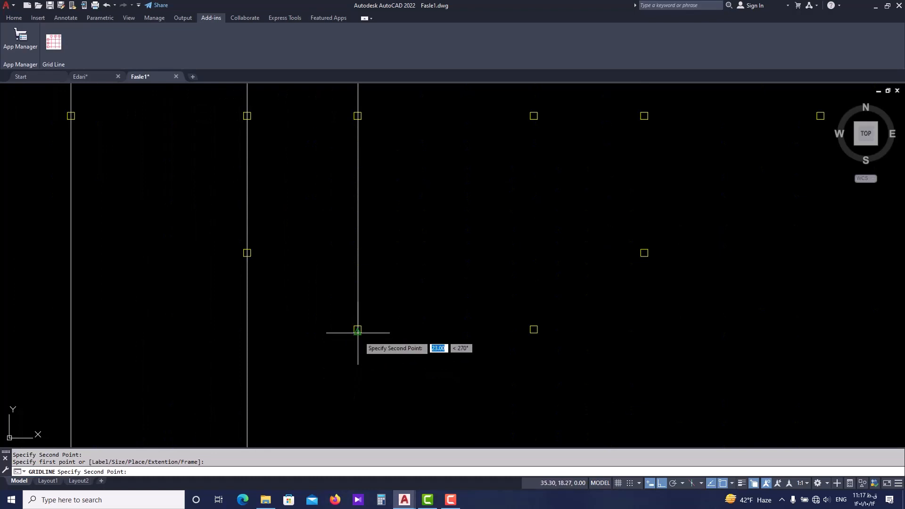
scroll(358, 332, "down", 4)
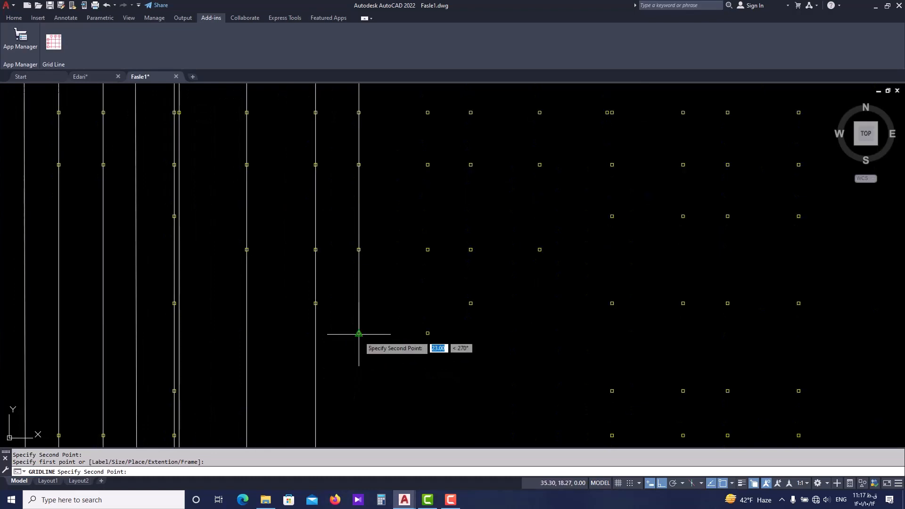
scroll(358, 334, "down", 3)
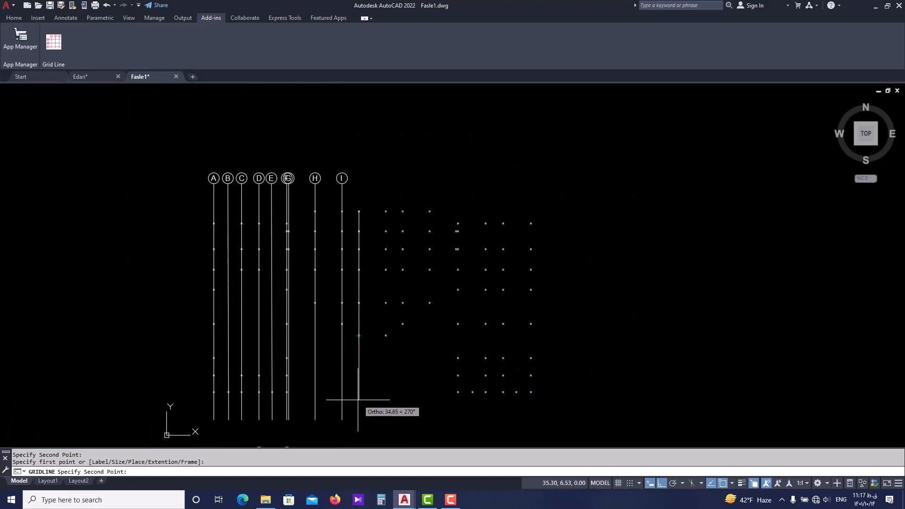
scroll(358, 399, "up", 3)
scroll(175, 382, "up", 2)
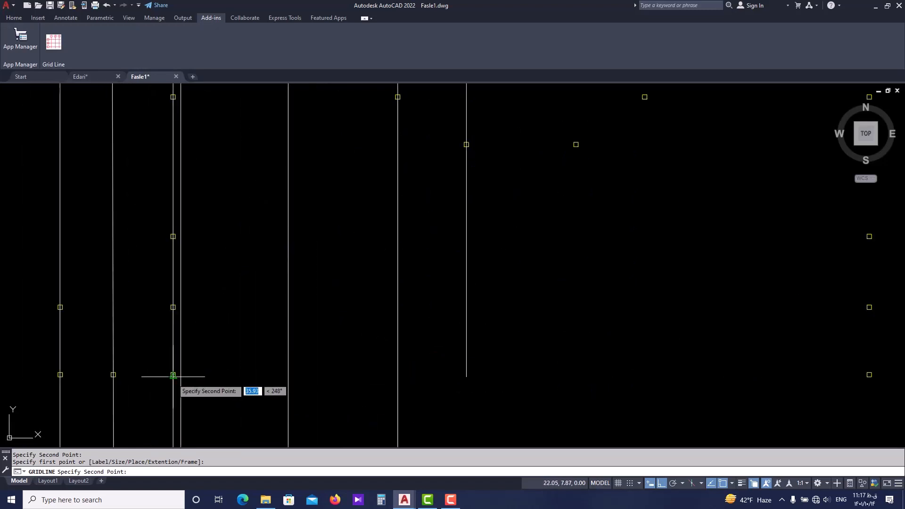
left_click(173, 376)
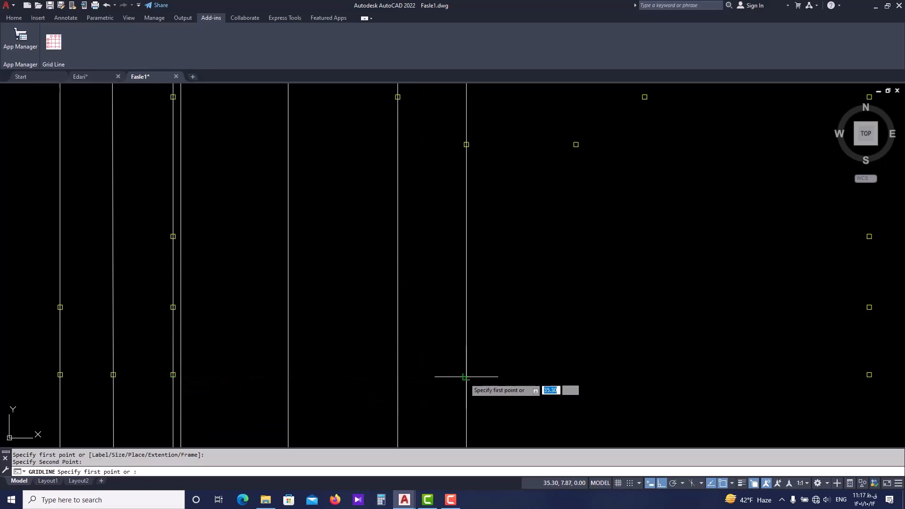
Draw the eleventh vertical axis from the fourth top-row column of the middle block down to the bottom row's lower edge level.
scroll(464, 353, "down", 3)
mouse_move(471, 352)
middle_mouse_down()
mouse_move(431, 348)
mouse_move(387, 410)
middle_mouse_up()
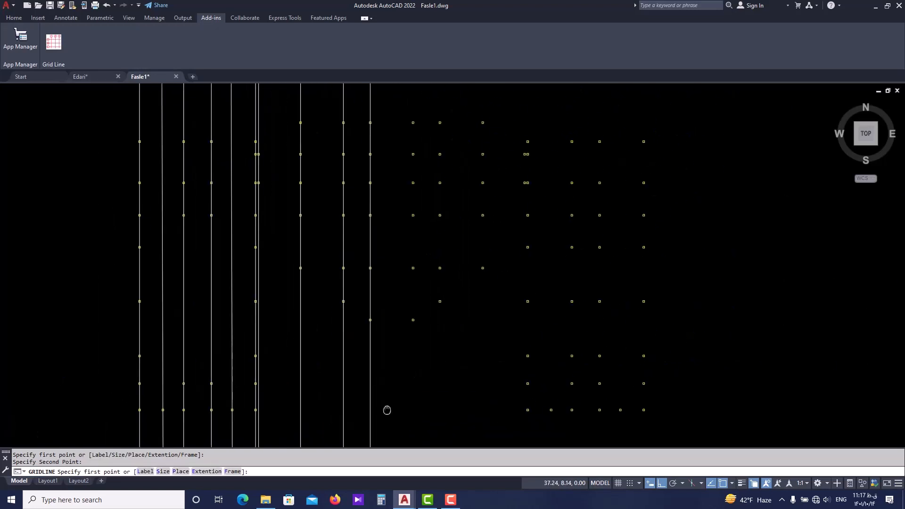
middle_click_drag(400, 189, 380, 315)
scroll(390, 252, "up", 5)
left_click(401, 233)
middle_click_drag(397, 352, 398, 315)
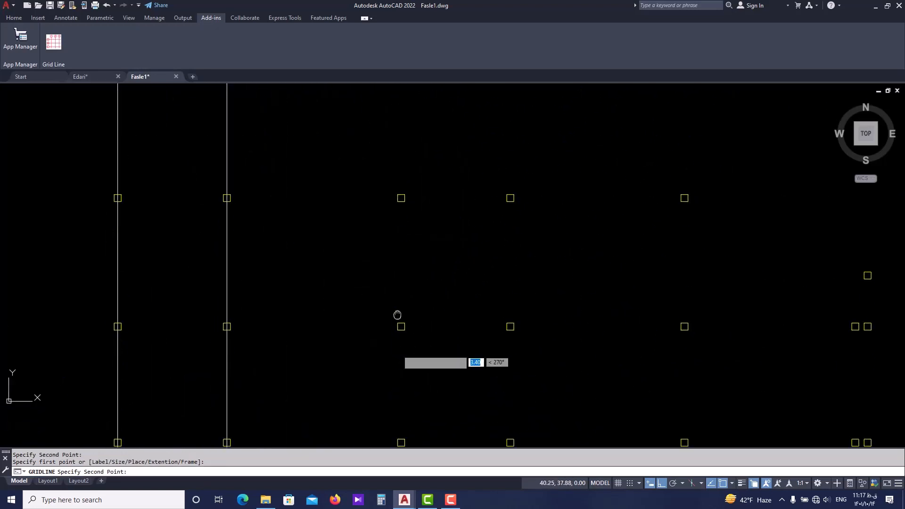
scroll(397, 311, "down", 5)
scroll(394, 367, "up", 1)
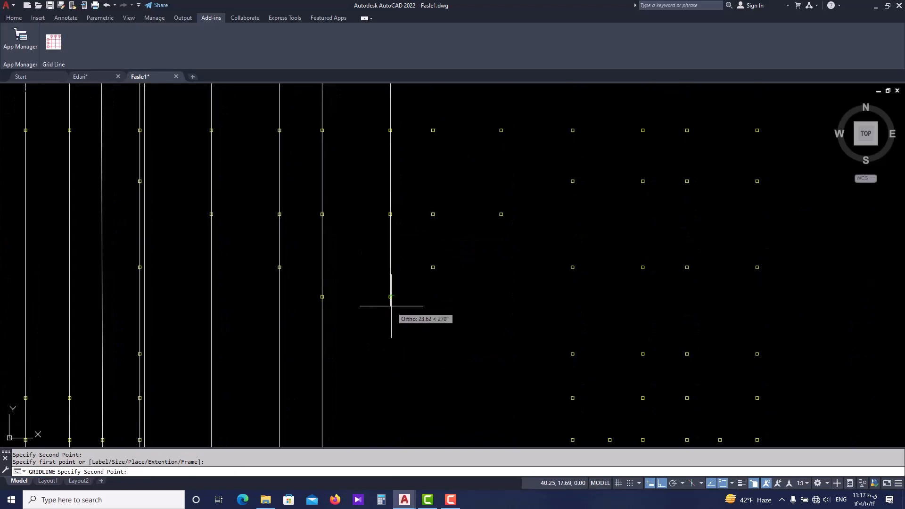
scroll(391, 304, "up", 4)
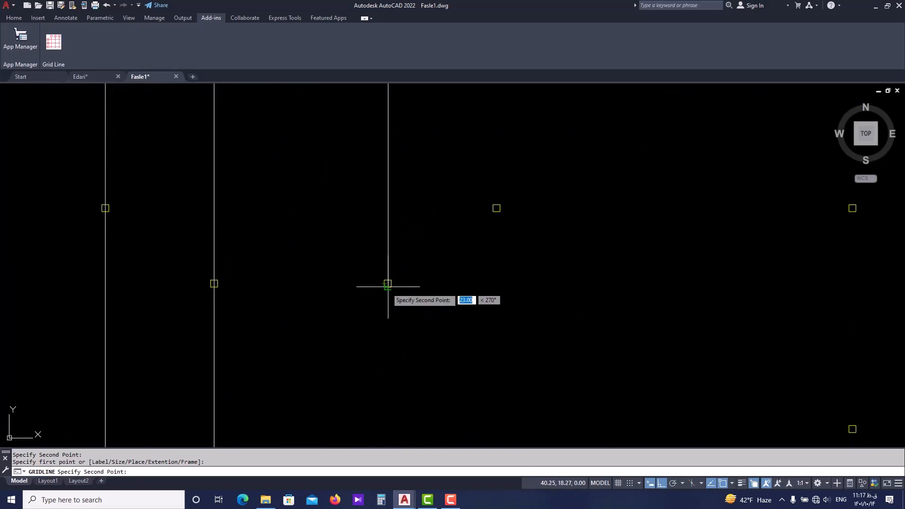
scroll(387, 286, "down", 3)
scroll(242, 351, "up", 2)
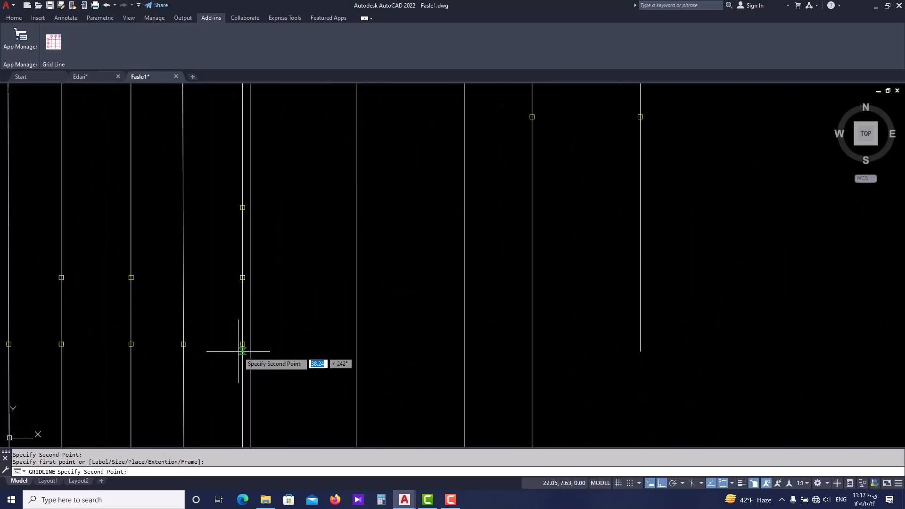
left_click(639, 345)
Draw the twelfth vertical axis through the fifth top-row column of the middle block, ending level with the bottom-row columns' lower edge.
scroll(626, 313, "down", 5)
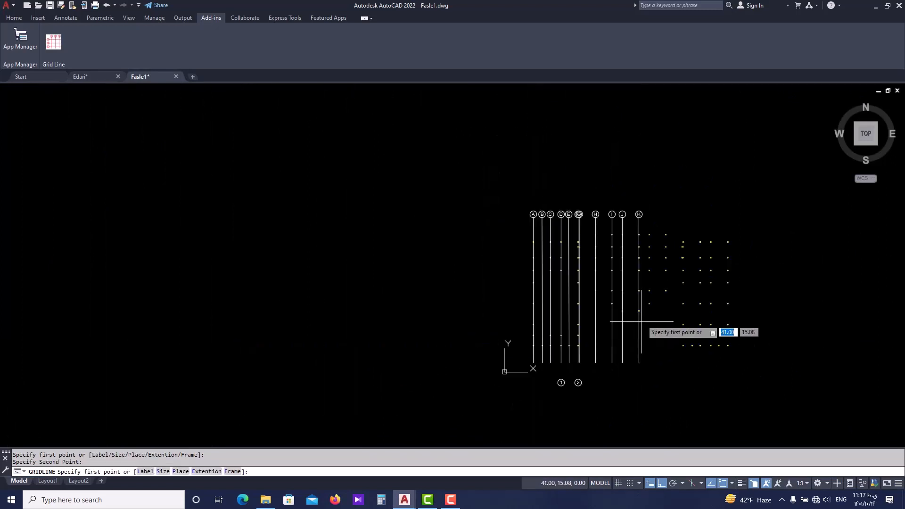
scroll(514, 311, "up", 5)
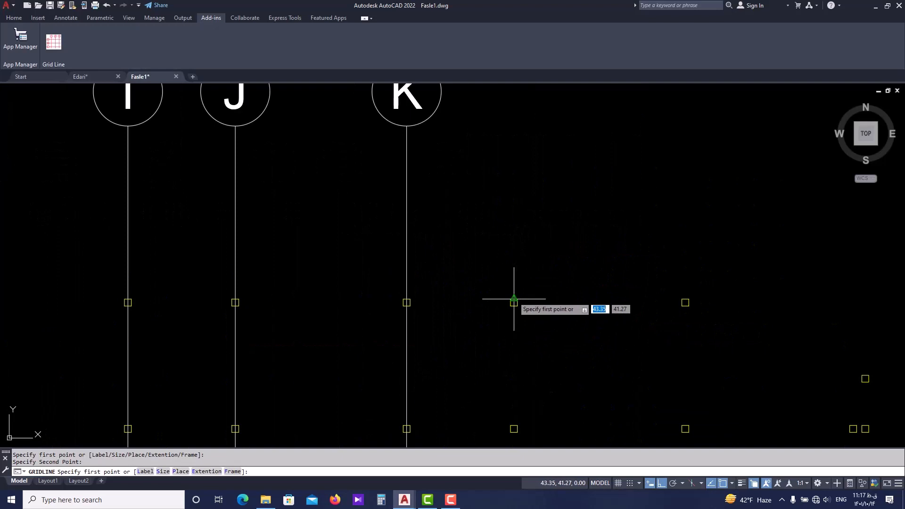
left_click(513, 299)
scroll(515, 246, "down", 4)
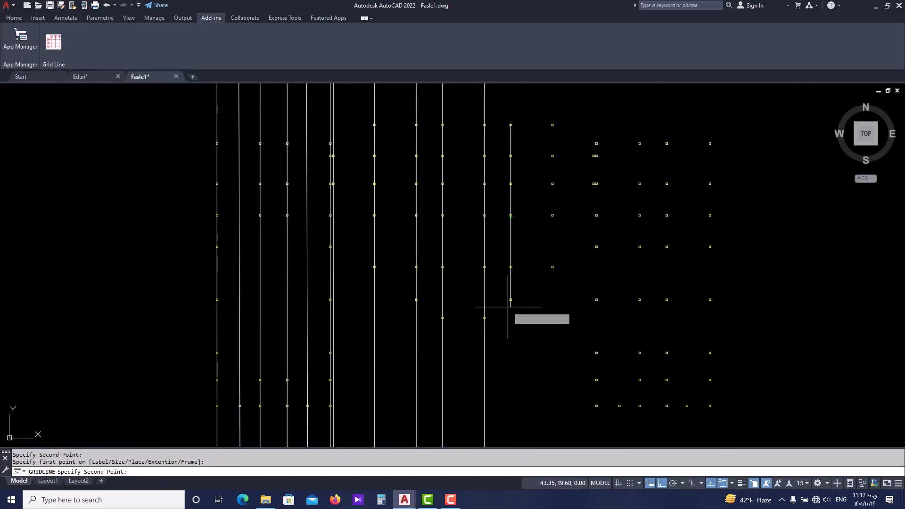
scroll(509, 311, "up", 2)
scroll(509, 313, "down", 2)
scroll(324, 363, "up", 3)
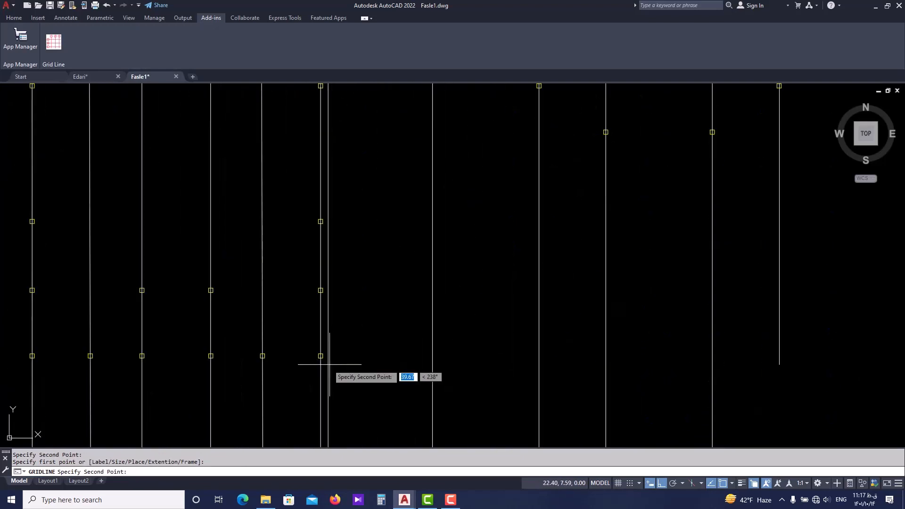
left_click(778, 358)
Start the thirteenth vertical axis at the upper-edge midpoint of the middle block's sixth and last top-row column.
scroll(613, 348, "down", 5)
scroll(612, 193, "up", 4)
scroll(608, 198, "up", 5)
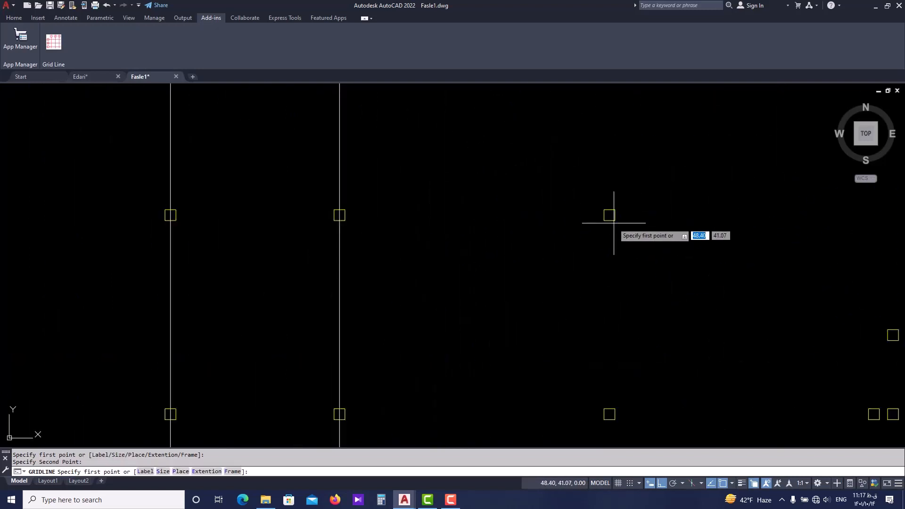
left_click(608, 208)
scroll(608, 207, "down", 8)
middle_click_drag(597, 397, 602, 303)
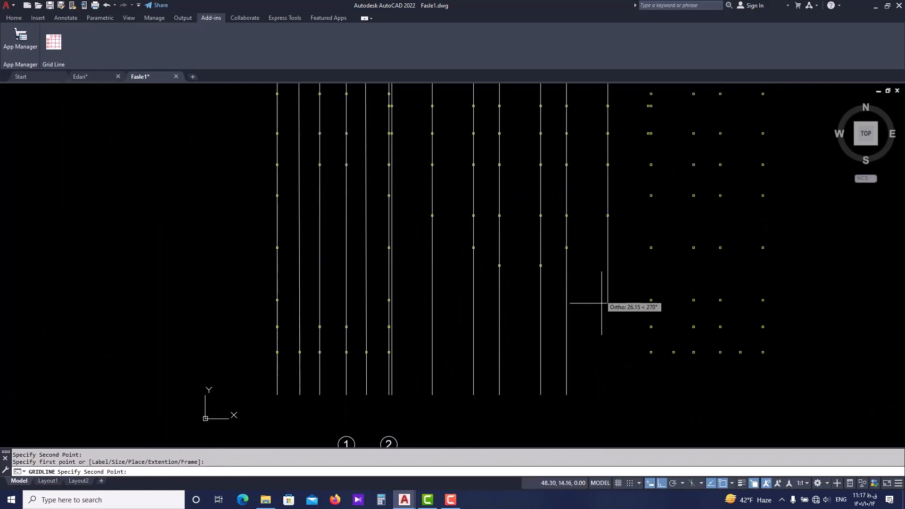
End the thirteenth axis level with the lower edge of axis F's bottom column and finish the Grid Line command.
scroll(399, 355, "up", 6)
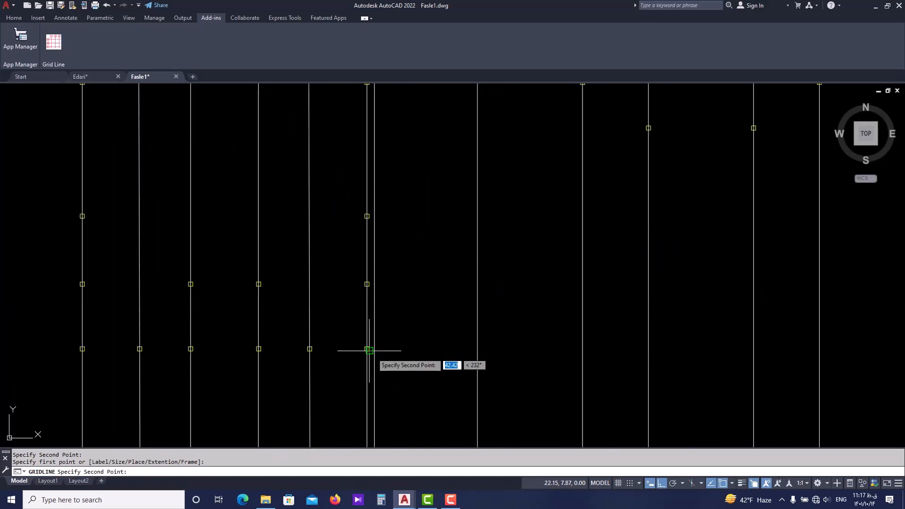
scroll(364, 354, "down", 5)
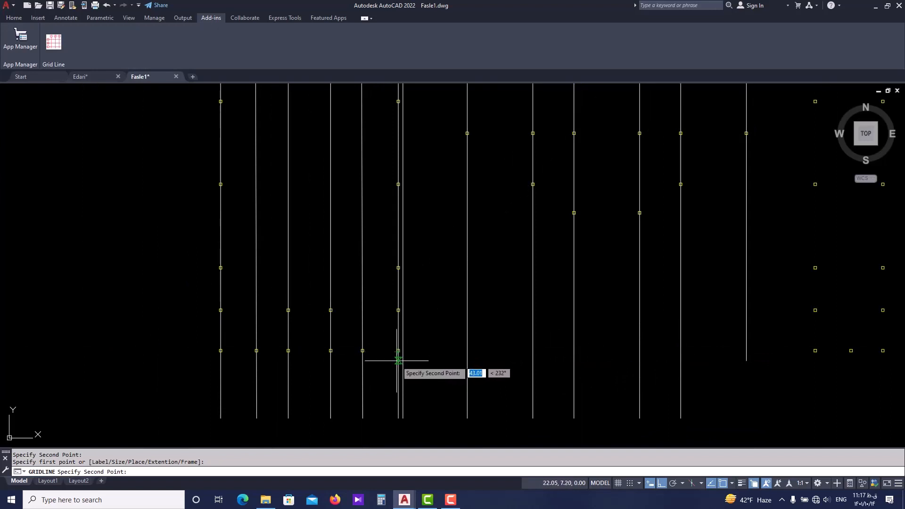
scroll(397, 350, "up", 2)
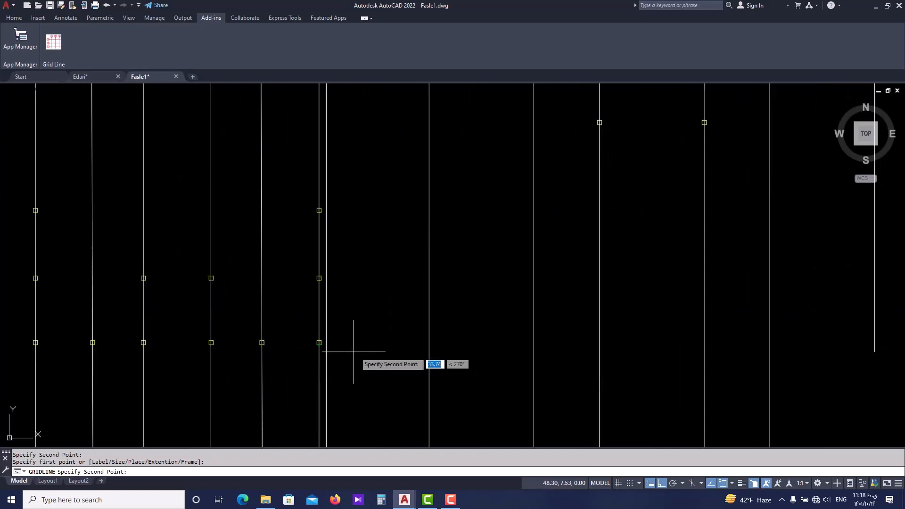
left_click(843, 350)
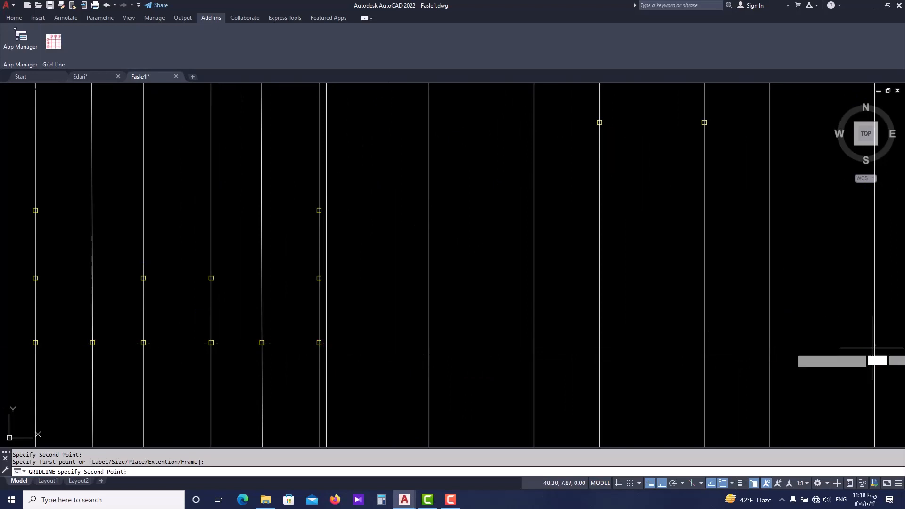
scroll(792, 351, "down", 5)
scroll(711, 166, "up", 2)
middle_click_drag(693, 184, 492, 214)
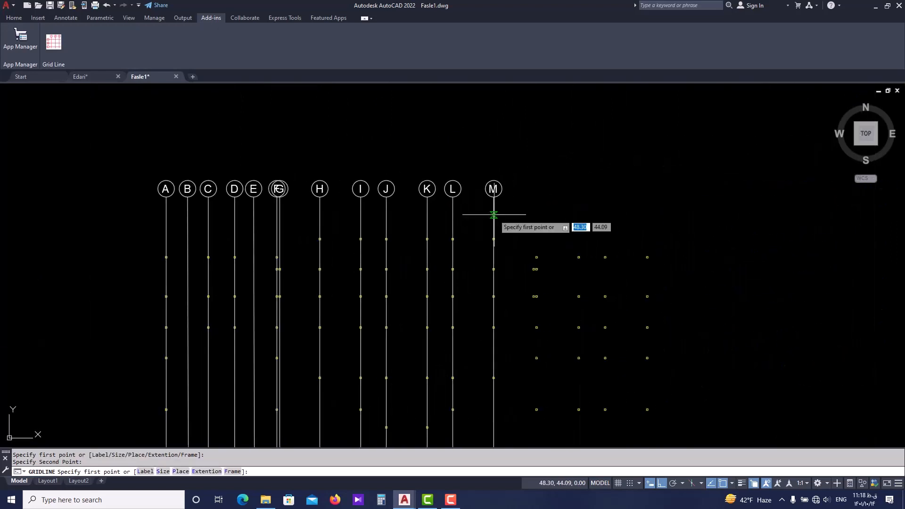
key("Return")
scroll(488, 203, "up", 2)
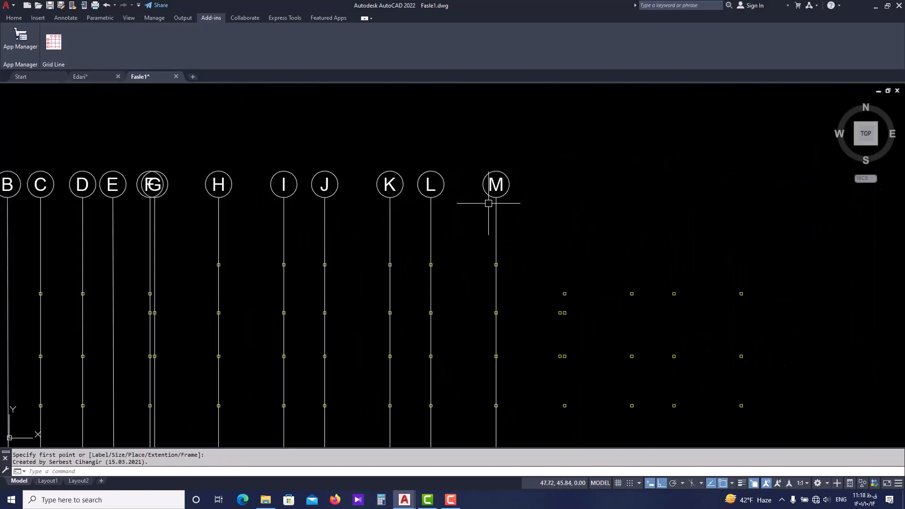
Look over vertical axes A to M and the column rows of the whole plan before adding horizontal axes.
scroll(500, 205, "down", 2)
scroll(462, 274, "down", 2)
middle_click_drag(462, 275, 475, 239)
middle_click_drag(390, 230, 373, 271)
scroll(309, 252, "up", 2)
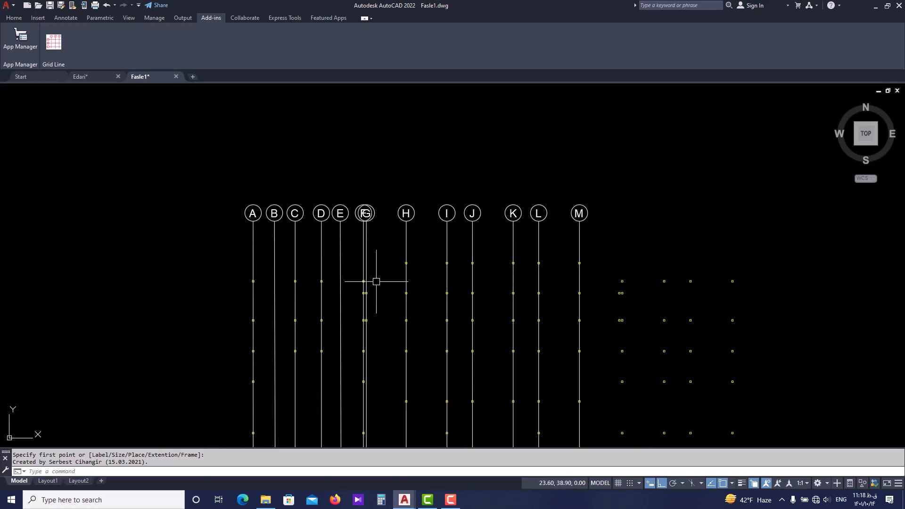
middle_click_drag(311, 282, 352, 277)
middle_click_drag(297, 254, 285, 176)
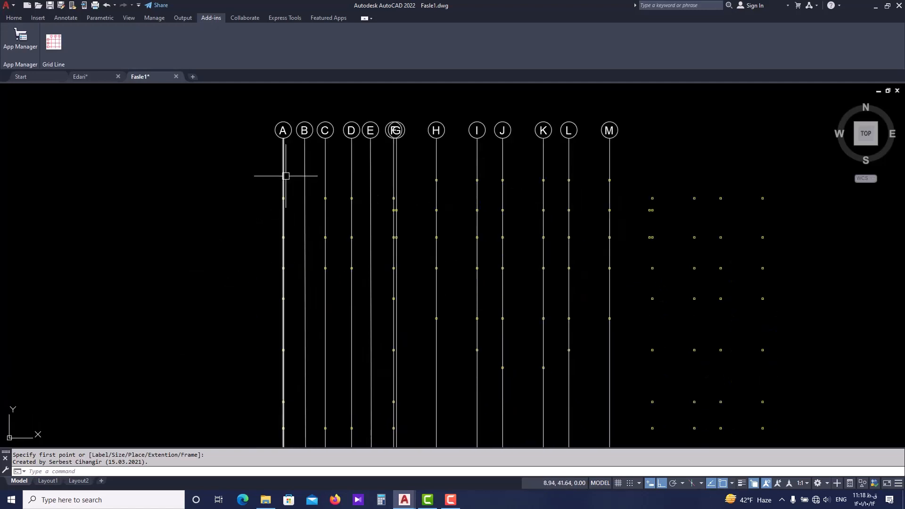
scroll(286, 174, "down", 2)
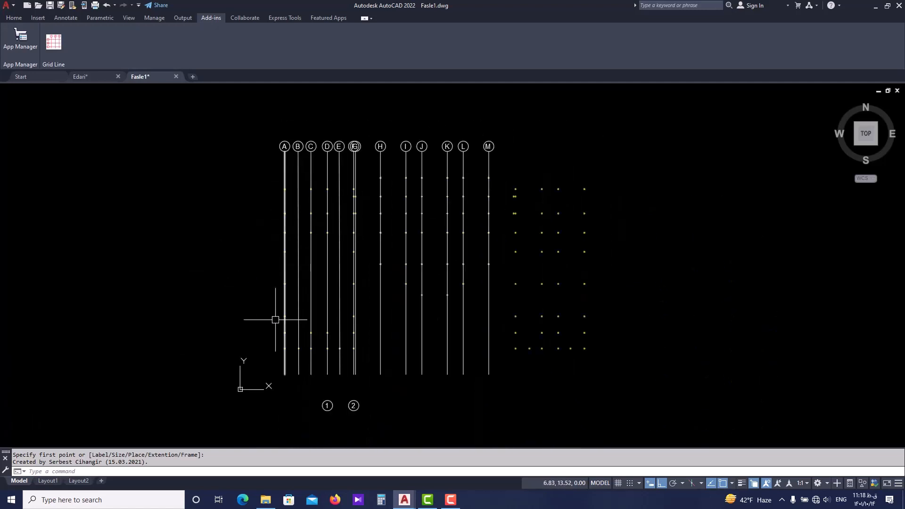
scroll(283, 194, "up", 2)
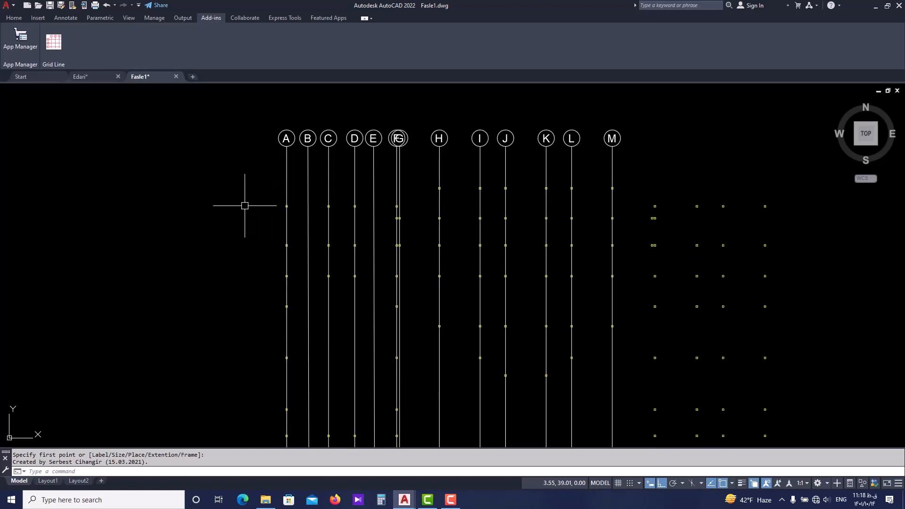
scroll(278, 210, "up", 2)
scroll(283, 195, "down", 4)
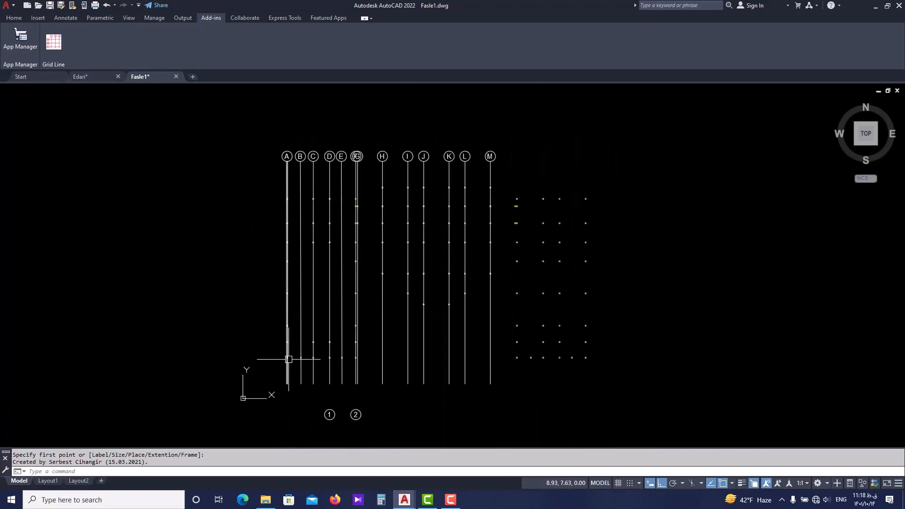
scroll(281, 236, "up", 3)
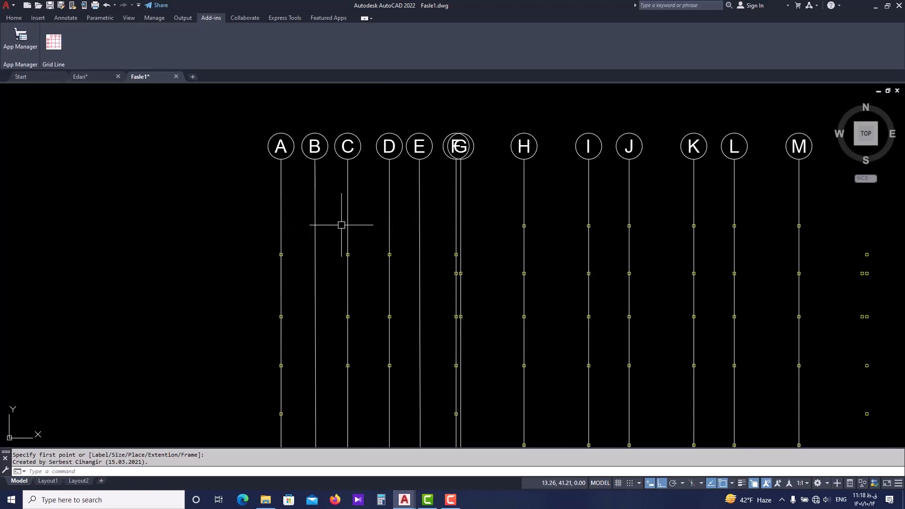
Restart the Grid Line command and set the starting label to 1 and the label size to 1.
left_click(51, 38)
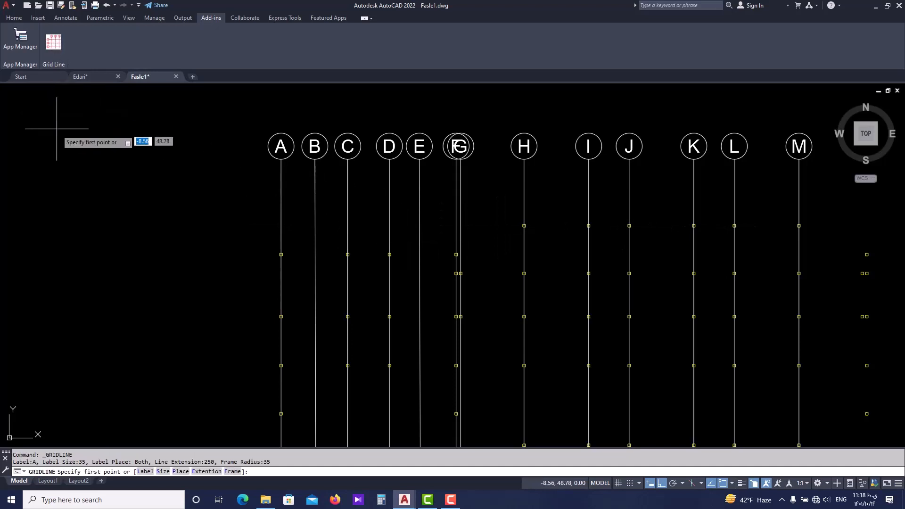
left_click(144, 472)
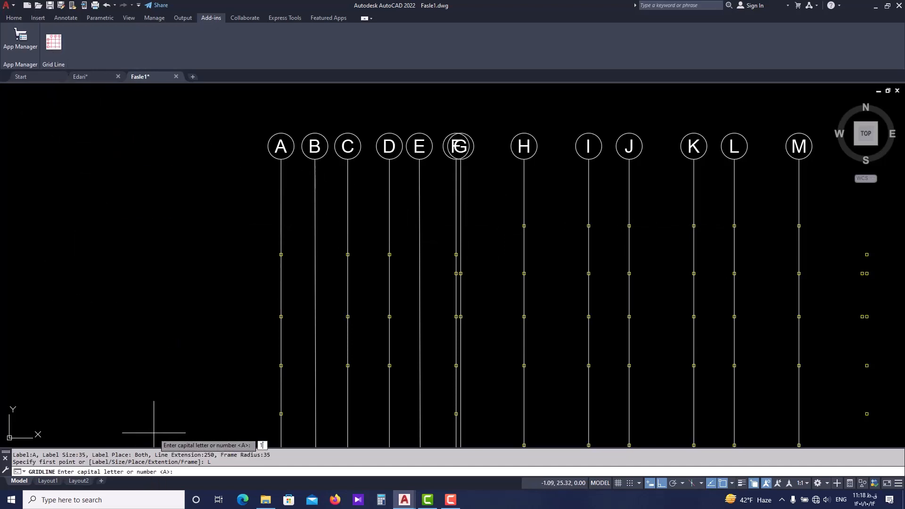
key("Return")
left_click(166, 472)
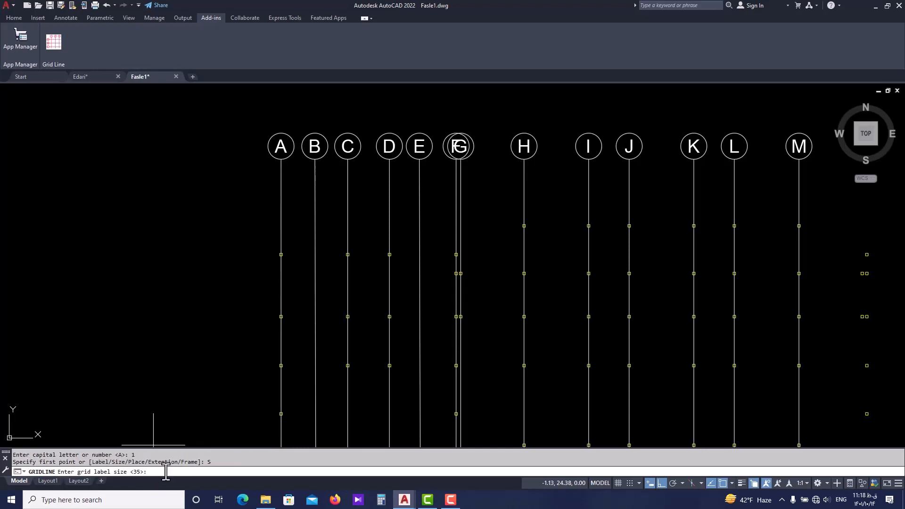
type("1")
key("Return")
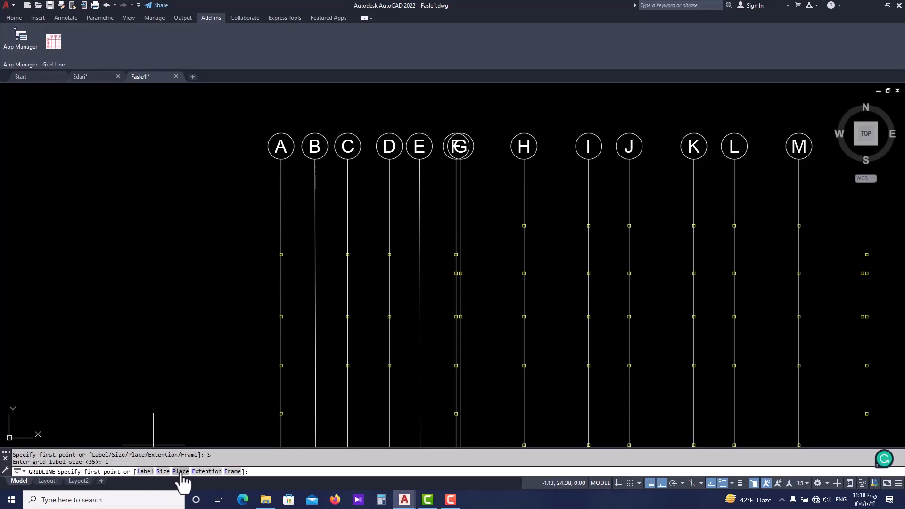
Place the grid labels at the start only, with a line extension of 5 and a label frame radius of 1.
left_click(182, 472)
left_click(113, 472)
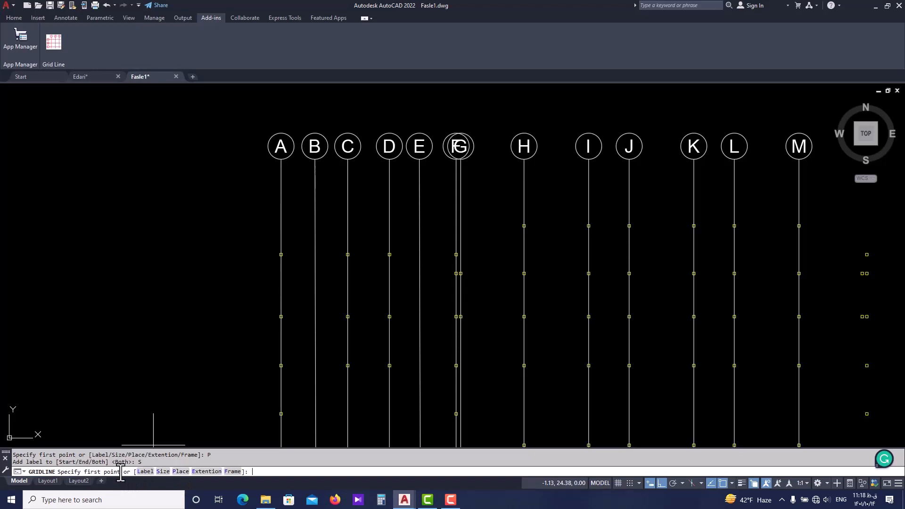
left_click(206, 471)
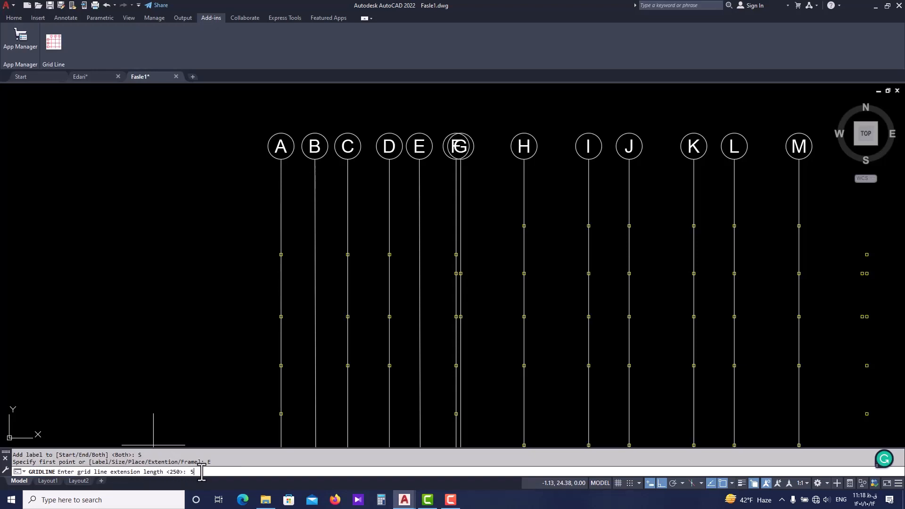
type("5")
key("Return")
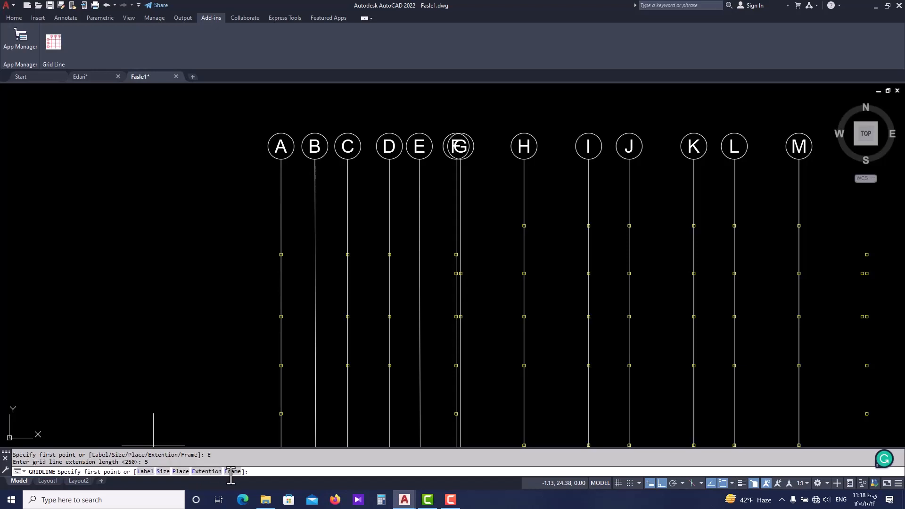
left_click(227, 471)
key("Return")
Start the first horizontal axis where the left edge of axis A's columns aligns with axis H's topmost column row.
scroll(237, 249, "up", 5)
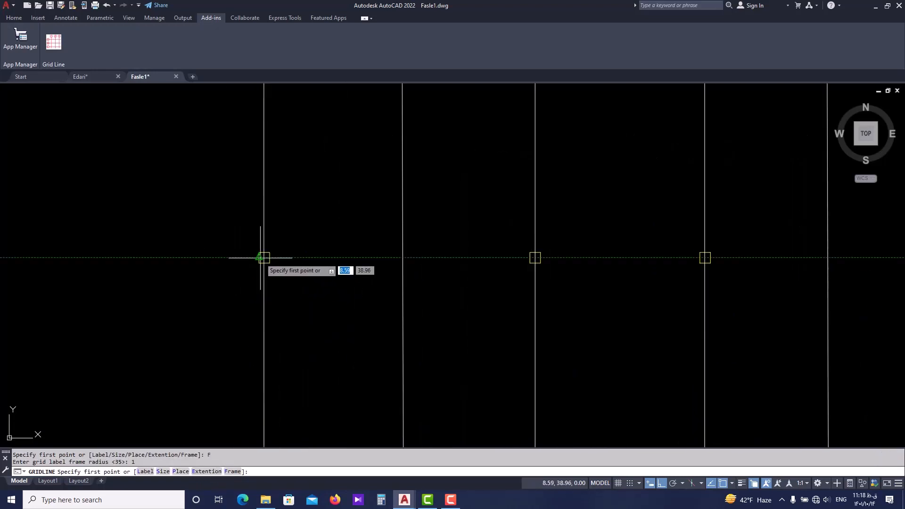
scroll(249, 257, "down", 4)
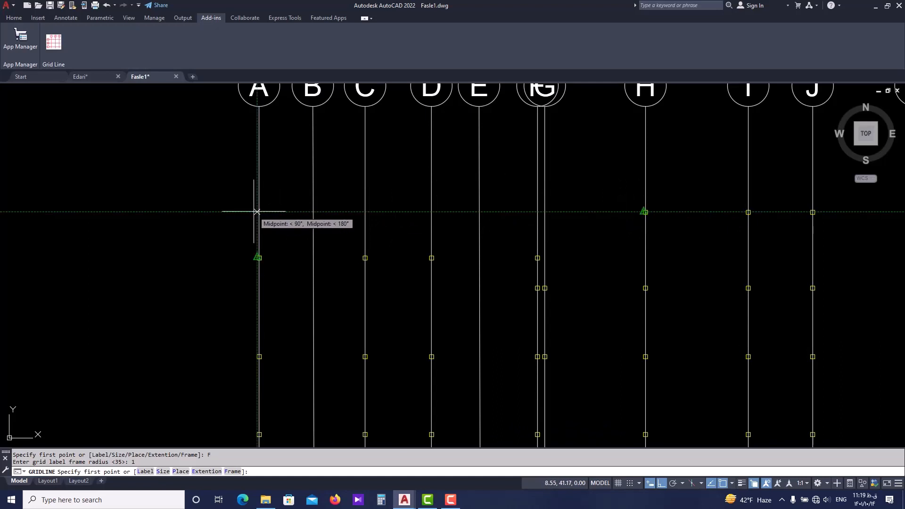
scroll(241, 210, "up", 4)
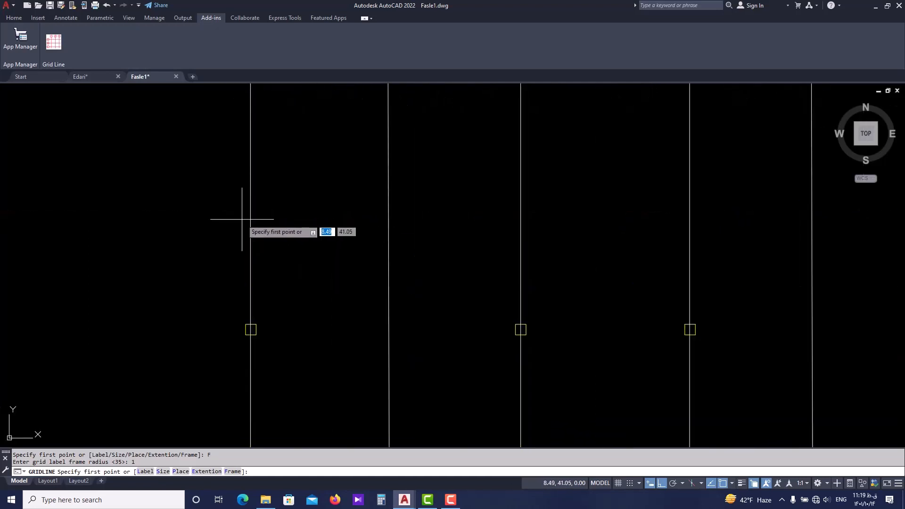
scroll(245, 330, "down", 2)
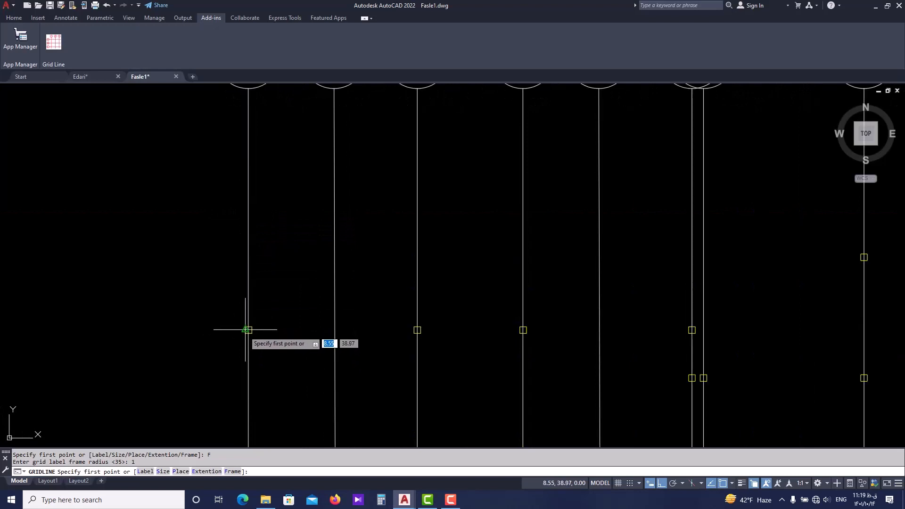
mouse_move(237, 334)
middle_mouse_down()
mouse_move(234, 309)
mouse_move(192, 359)
middle_mouse_up()
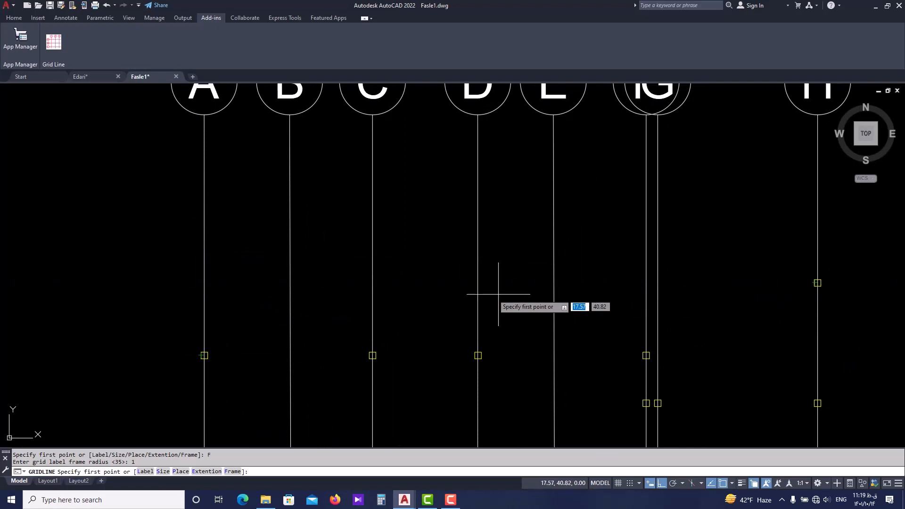
left_click(200, 283)
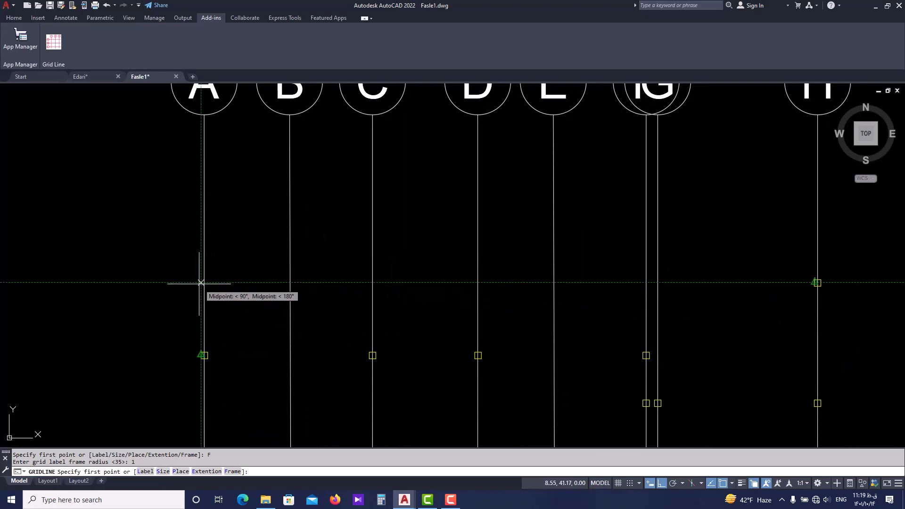
End the first horizontal axis level with the right edge of the plan's rightmost columns.
scroll(203, 283, "down", 8)
scroll(485, 285, "up", 9)
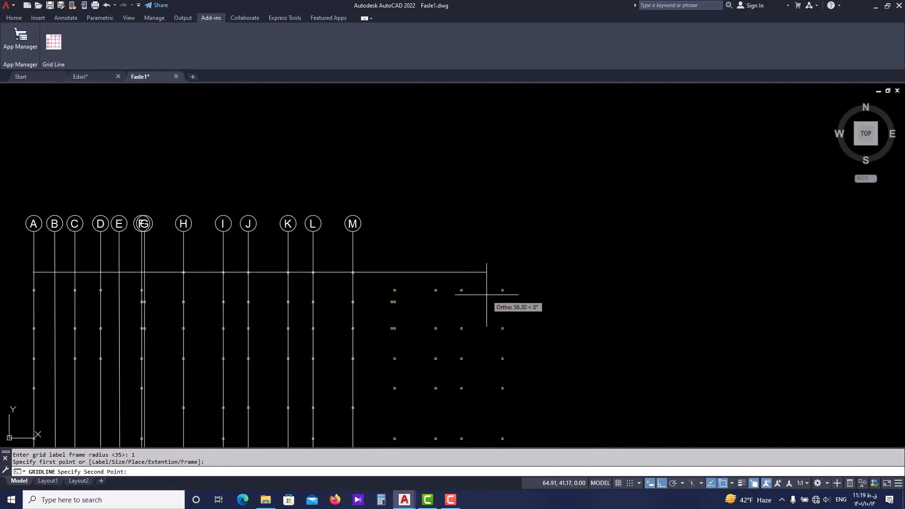
middle_click_drag(519, 296, 512, 291)
scroll(512, 291, "down", 4)
scroll(490, 295, "down", 2)
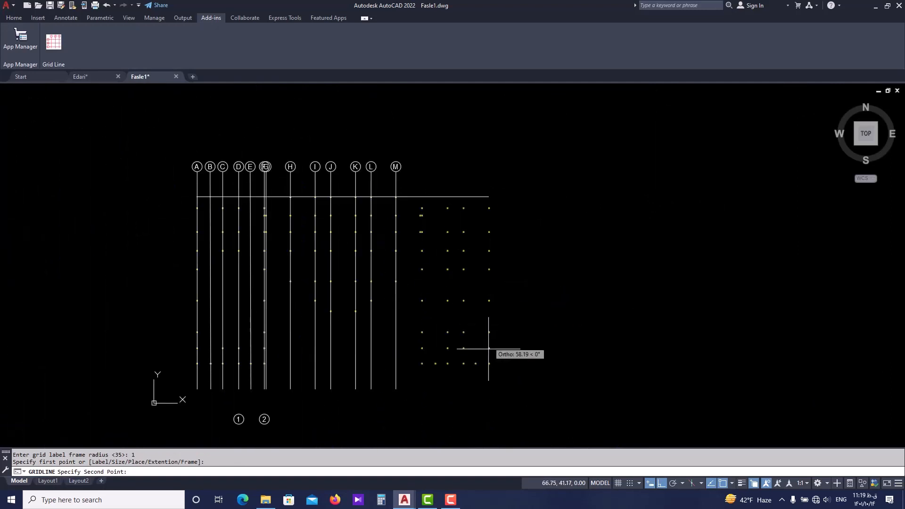
scroll(497, 244, "up", 6)
middle_click_drag(495, 202, 464, 259)
scroll(465, 261, "up", 3)
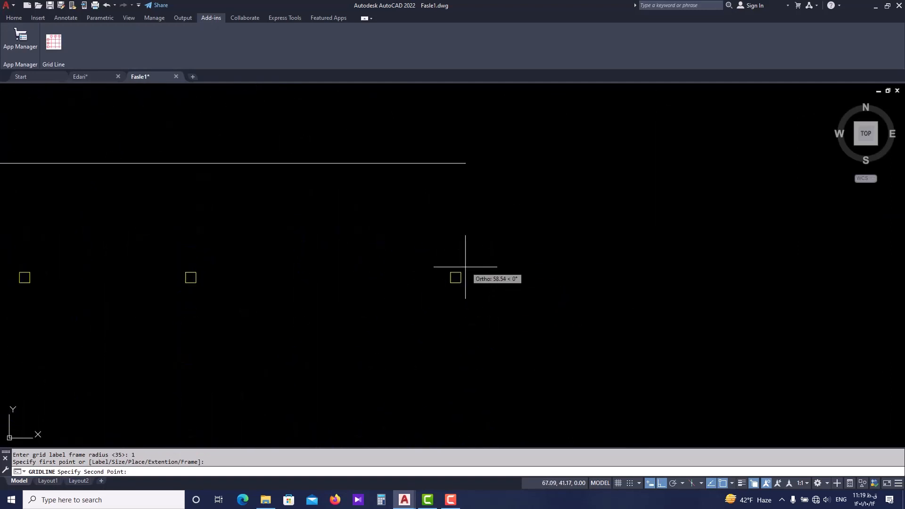
left_click(462, 163)
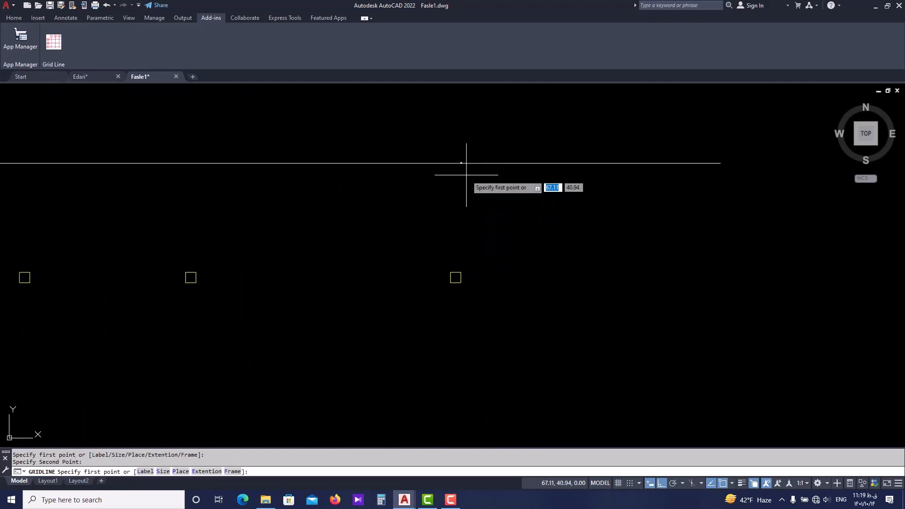
Draw the second horizontal axis from the top column on axis A to the right edge of the same row's rightmost column.
scroll(456, 208, "down", 3)
scroll(267, 199, "up", 4)
scroll(314, 210, "up", 8)
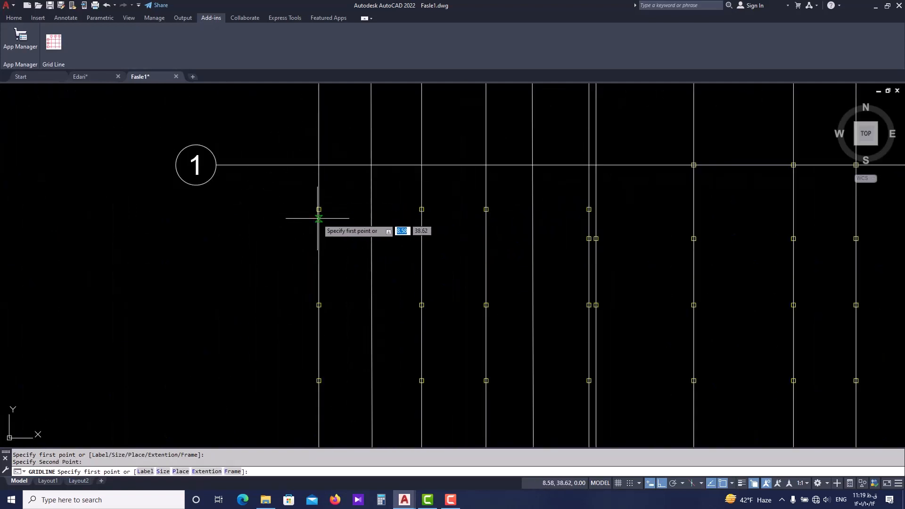
left_click(320, 203)
scroll(376, 252, "down", 6)
scroll(608, 248, "down", 2)
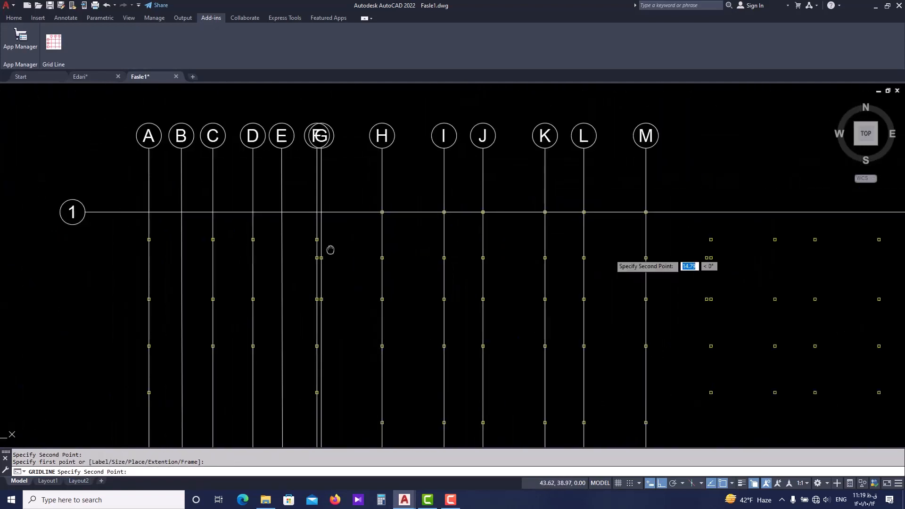
middle_click_drag(561, 252, 283, 245)
scroll(650, 218, "up", 4)
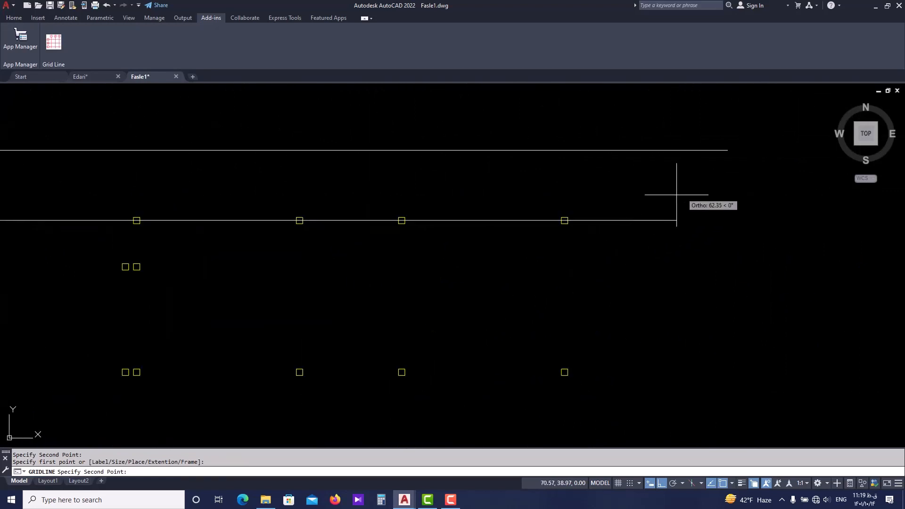
scroll(580, 214, "up", 4)
left_click(535, 231)
Draw the third horizontal axis from the second column down on axis A to the right edge of that row's last column.
scroll(561, 257, "down", 8)
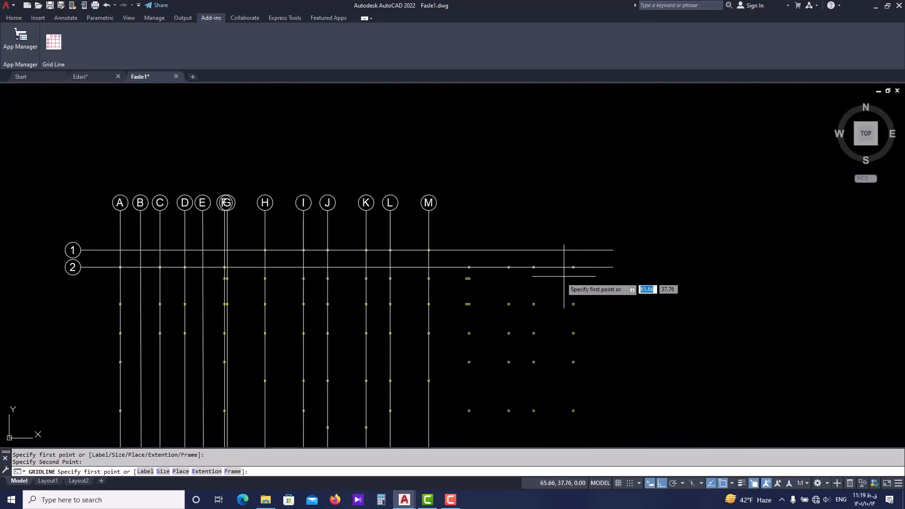
scroll(127, 297, "up", 9)
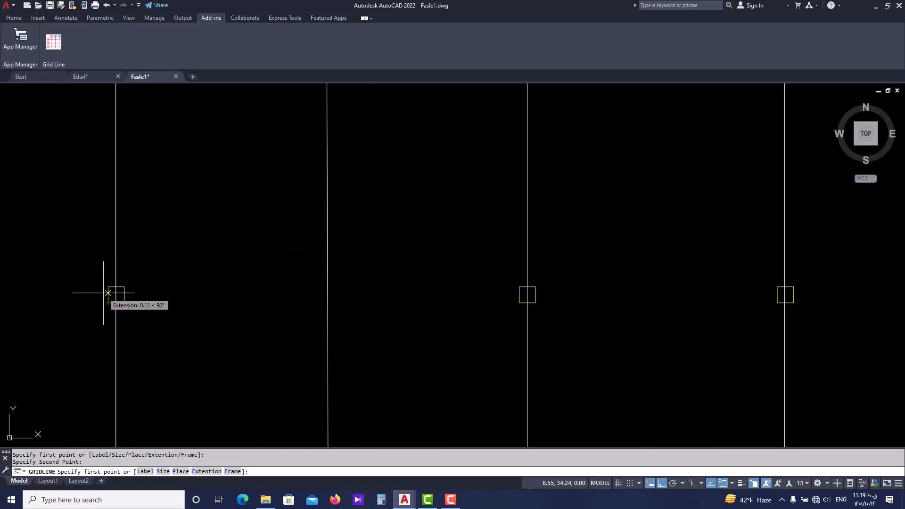
left_click(108, 294)
scroll(485, 303, "down", 8)
scroll(521, 289, "up", 6)
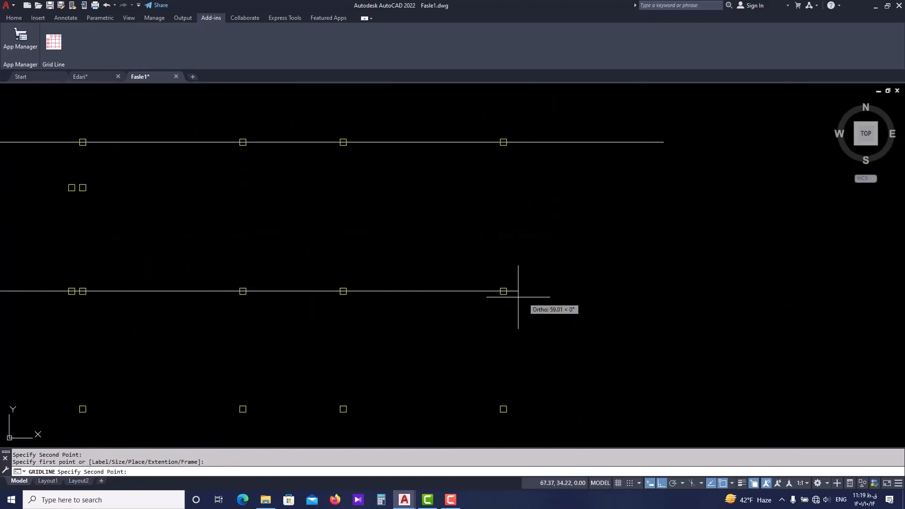
scroll(510, 291, "up", 6)
left_click(492, 292)
Draw the fourth horizontal axis from the third column down on axis A to the right-edge midpoint of that row's rightmost column.
scroll(520, 284, "down", 12)
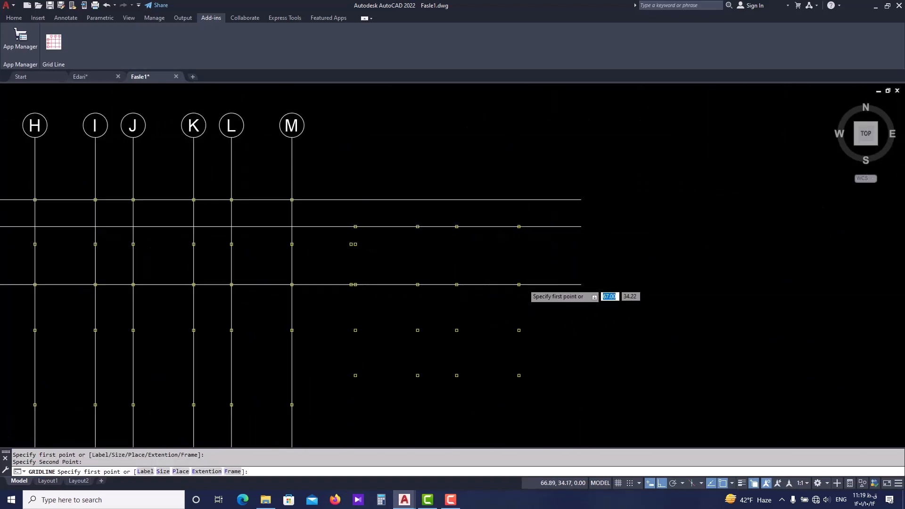
middle_click_drag(263, 298, 386, 287)
scroll(193, 301, "up", 6)
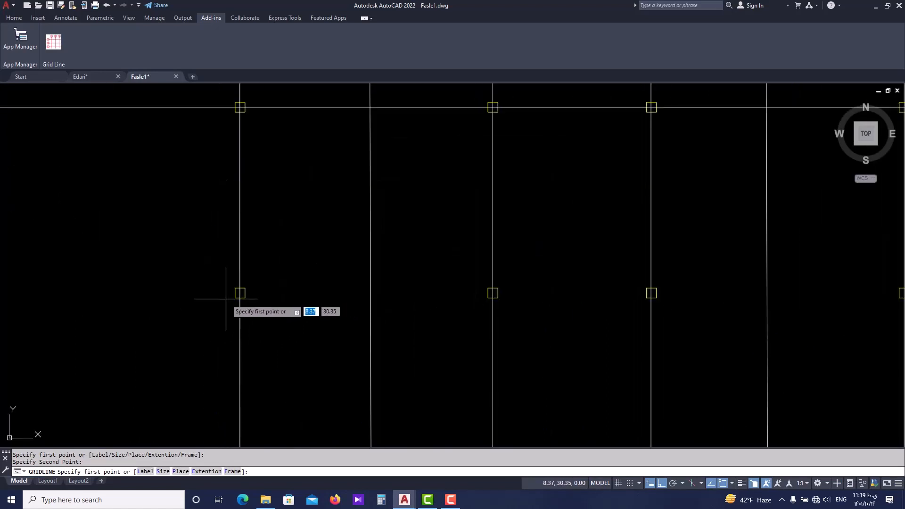
left_click(249, 288)
scroll(249, 288, "down", 7)
scroll(566, 290, "down", 4)
middle_click_drag(584, 288, 311, 287)
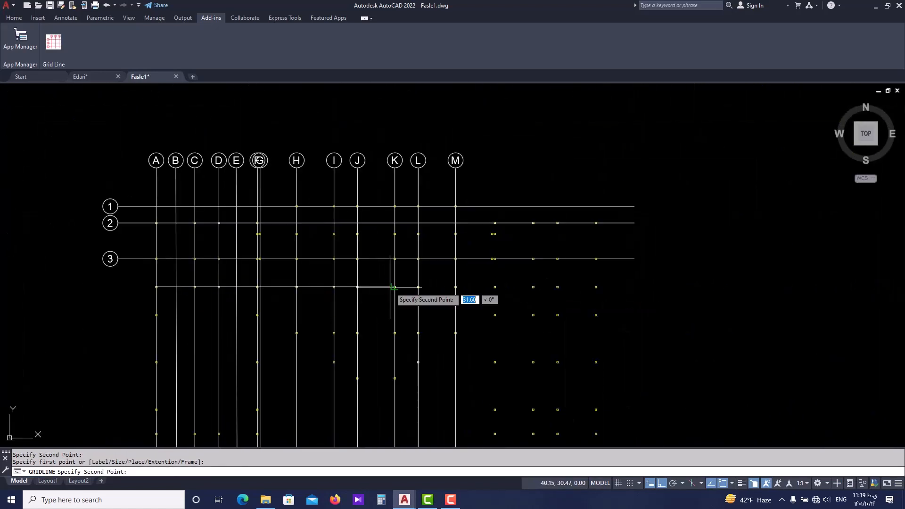
scroll(592, 284, "up", 4)
scroll(588, 287, "up", 2)
left_click(585, 287)
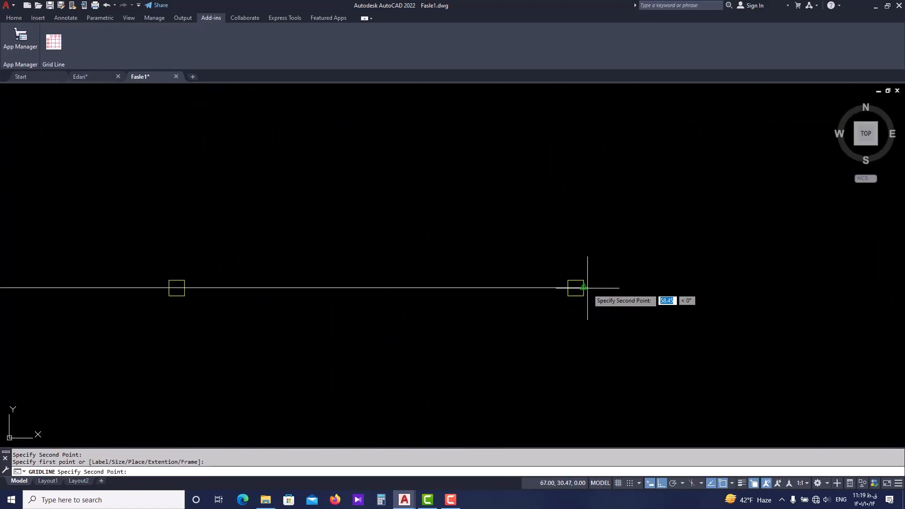
Draw the fifth horizontal axis from the left edge of the fourth column down on axis A to the right edge of that row's last column.
scroll(584, 287, "down", 2)
scroll(202, 316, "down", 3)
scroll(298, 307, "down", 2)
scroll(272, 317, "up", 5)
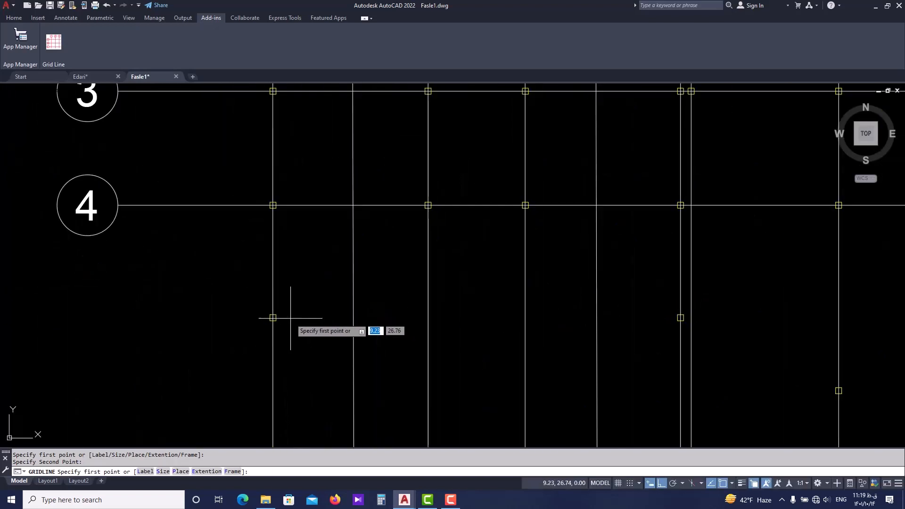
scroll(268, 321, "up", 2)
left_click(261, 316)
scroll(344, 317, "down", 7)
middle_click_drag(659, 325, 356, 327)
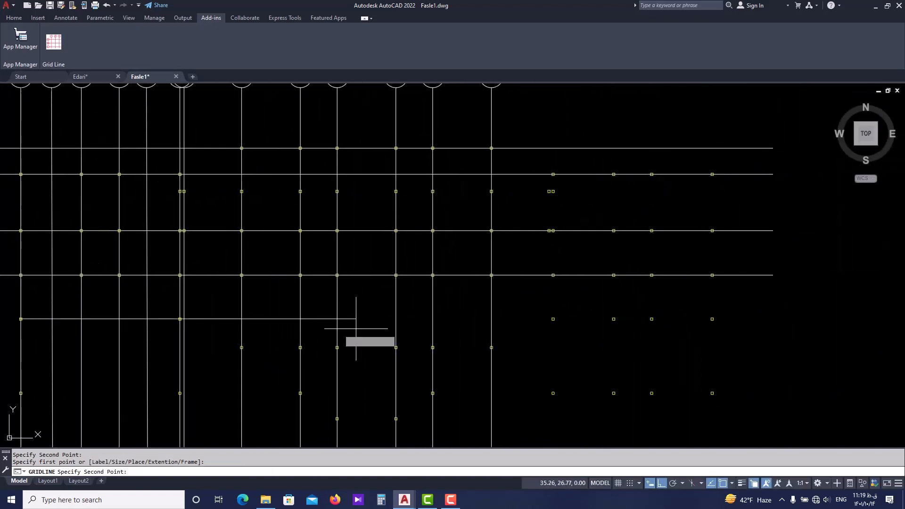
middle_click_drag(728, 331, 588, 326)
scroll(608, 309, "up", 2)
left_click(517, 317)
scroll(532, 310, "down", 3)
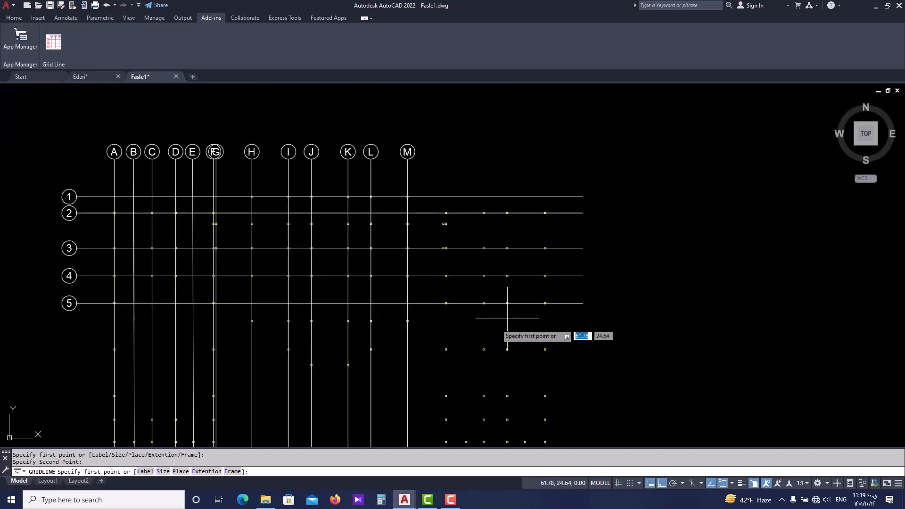
Draw the sixth horizontal axis from the fifth column down on axis A to the right edge of that row's rightmost column.
scroll(114, 331, "down", 1)
middle_click_drag(114, 331, 293, 322)
scroll(293, 322, "up", 6)
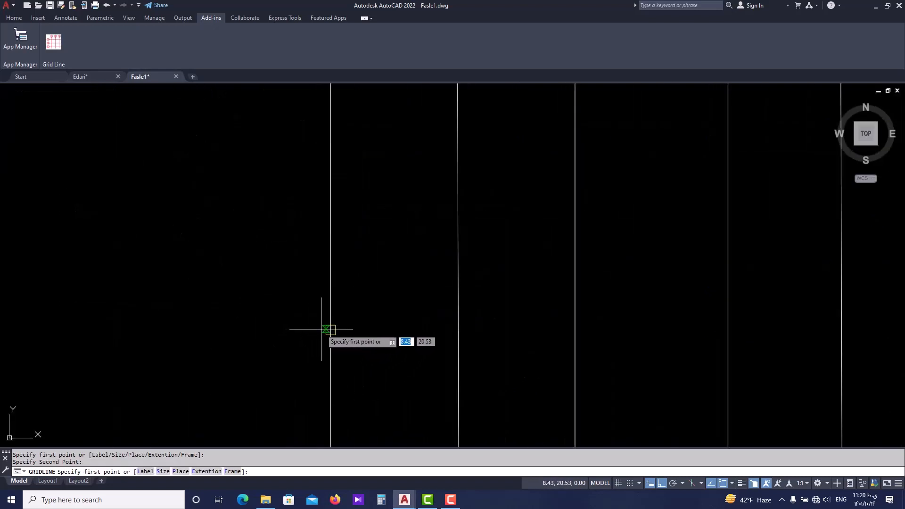
left_click(325, 330)
scroll(440, 331, "down", 5)
scroll(532, 330, "up", 5)
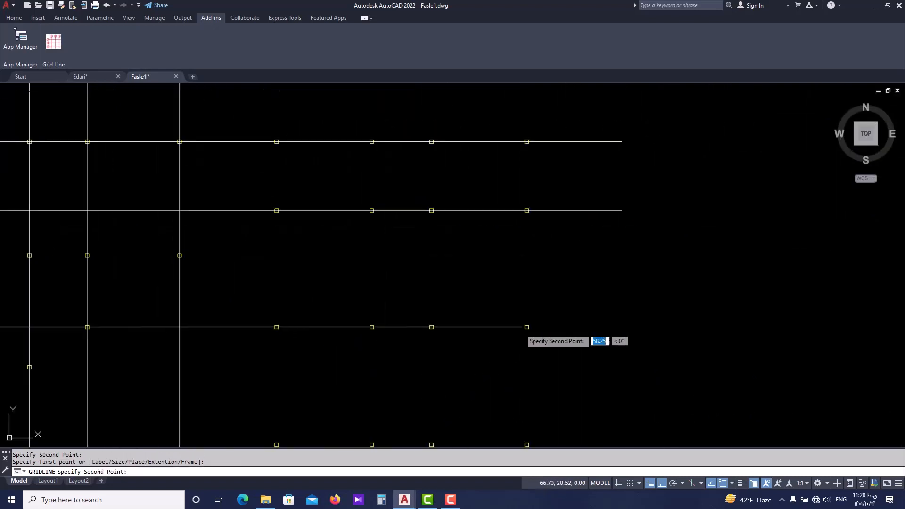
scroll(539, 329, "up", 2)
left_click(515, 317)
scroll(522, 320, "down", 5)
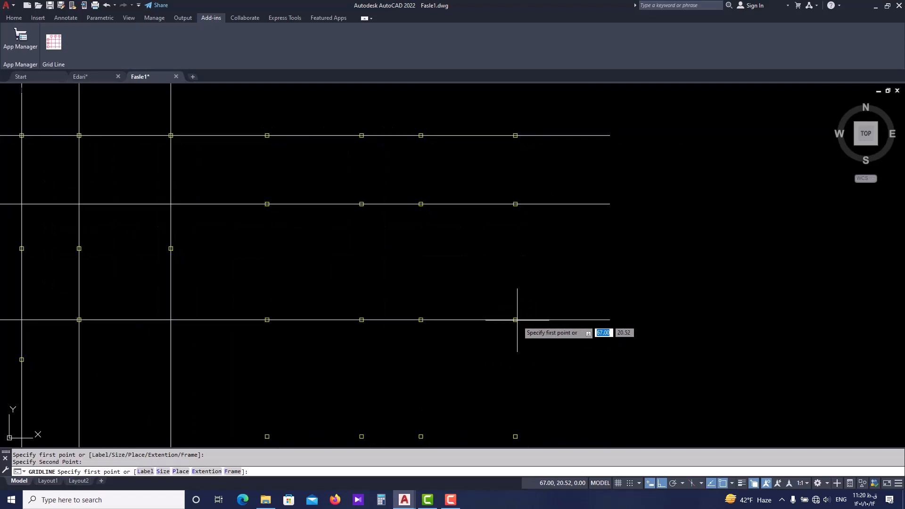
Draw the seventh horizontal axis from the left edge of the sixth column down on axis A to the right edge of the row's last column.
scroll(322, 347, "up", 8)
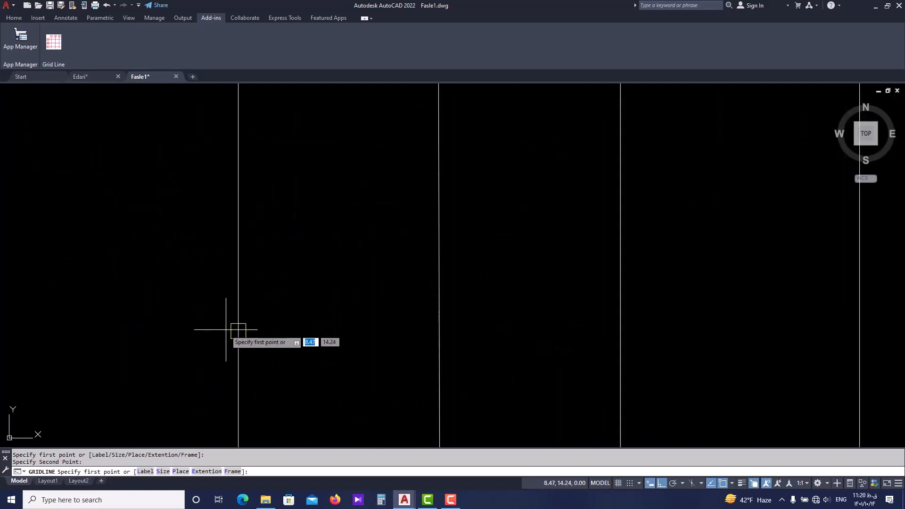
left_click(231, 329)
scroll(235, 328, "down", 8)
middle_click_drag(584, 336, 381, 338)
scroll(472, 332, "up", 5)
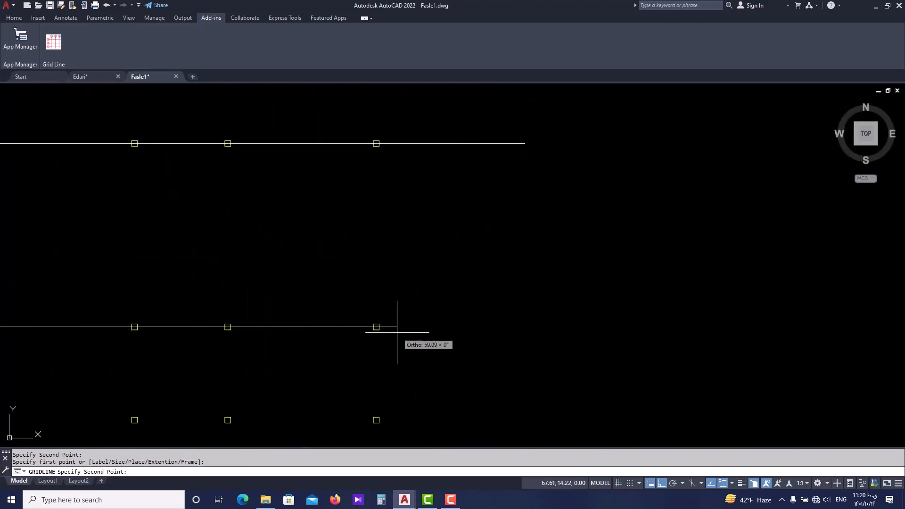
left_click(384, 328)
scroll(389, 330, "down", 8)
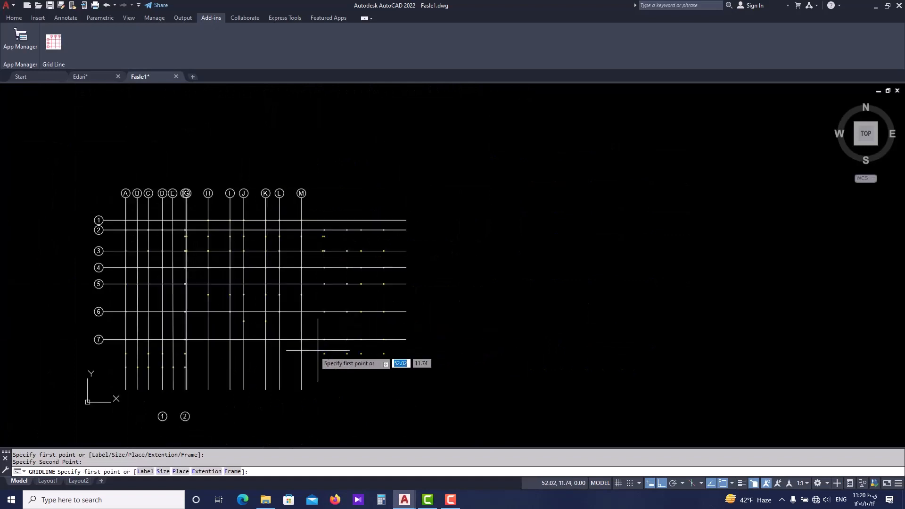
Draw the eighth horizontal axis from the left-edge midpoint of the seventh column down on axis A to the row's rightmost column edge.
scroll(228, 354, "up", 12)
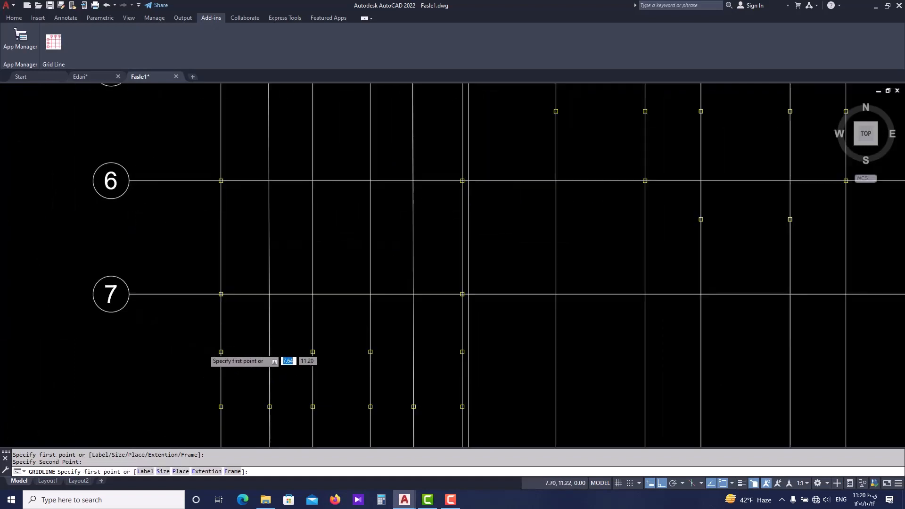
left_click(215, 351)
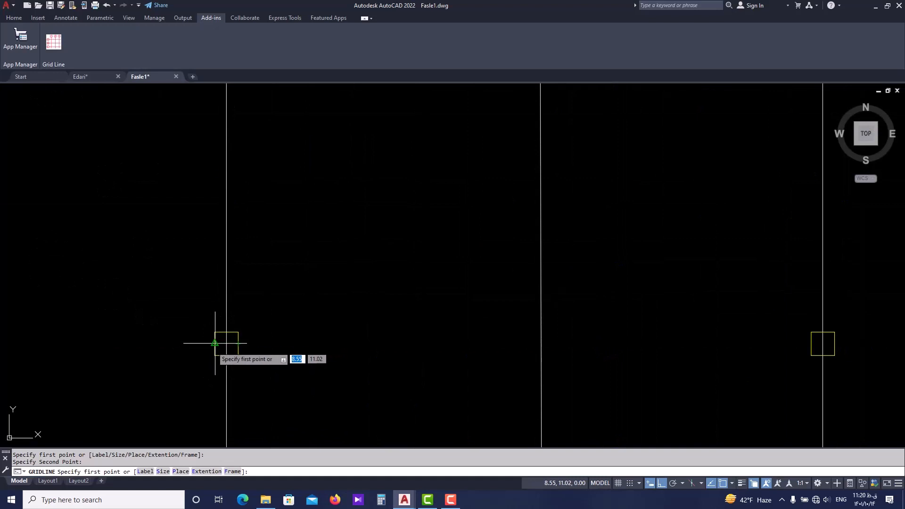
scroll(219, 347, "down", 10)
scroll(364, 323, "up", 10)
left_click(346, 317)
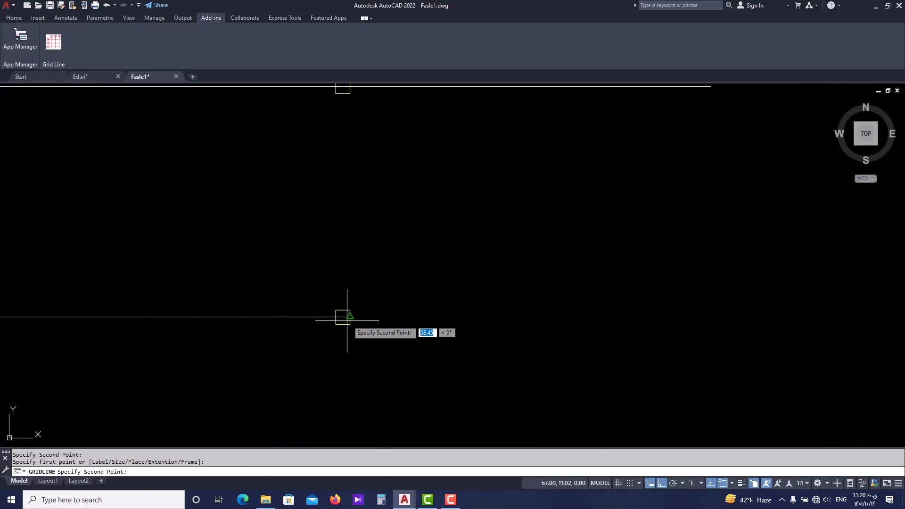
scroll(292, 334, "down", 8)
Draw the ninth horizontal axis from the bottom column on axis A to the right edge of the bottom row's rightmost column.
scroll(171, 323, "up", 8)
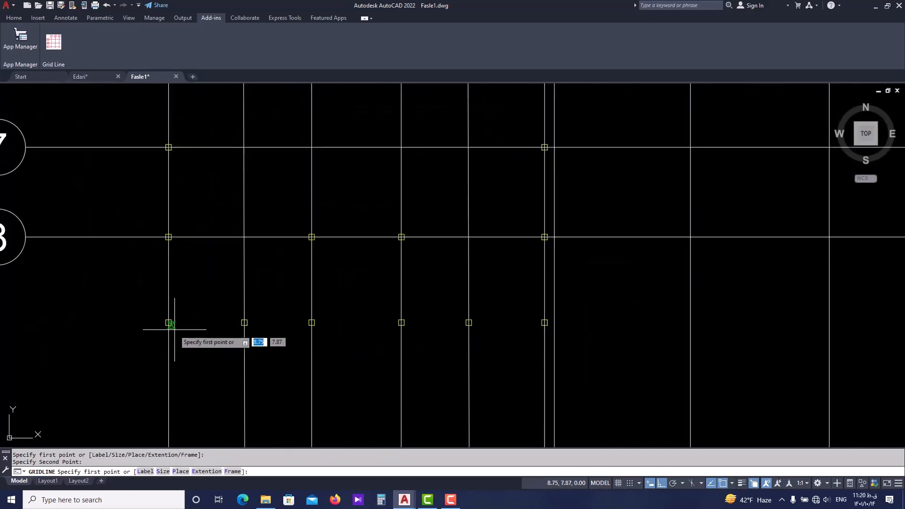
left_click(158, 304)
scroll(414, 324, "down", 8)
scroll(551, 333, "up", 8)
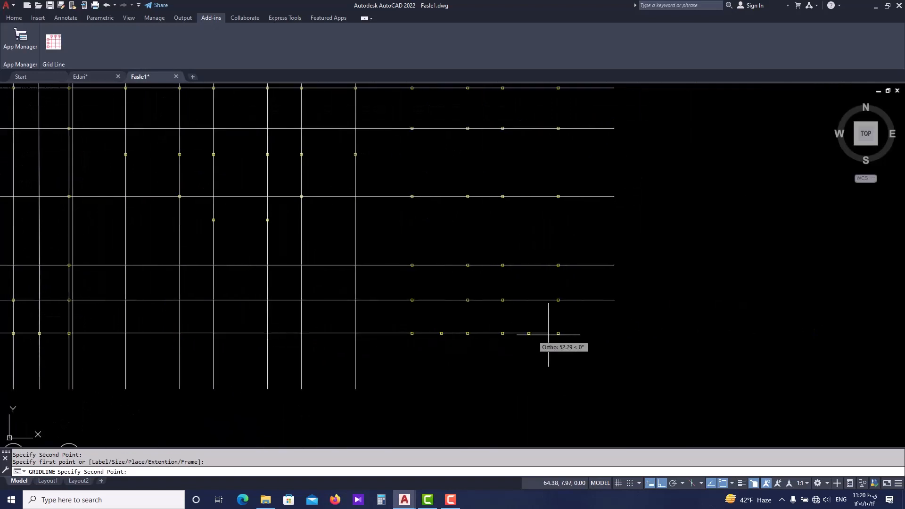
left_click(545, 332)
scroll(518, 327, "down", 8)
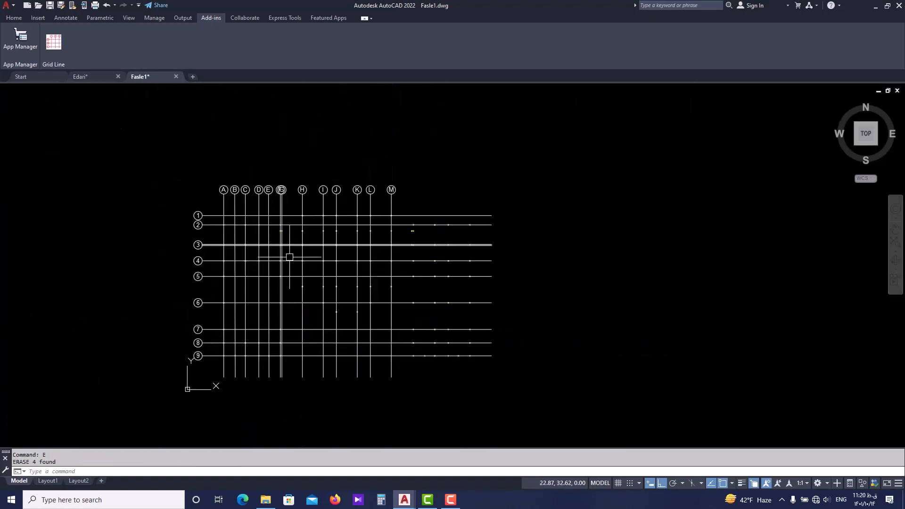
Erase the two stray bubbles labelled 1 and 2 below the plan.
middle_click_drag(272, 265, 248, 256)
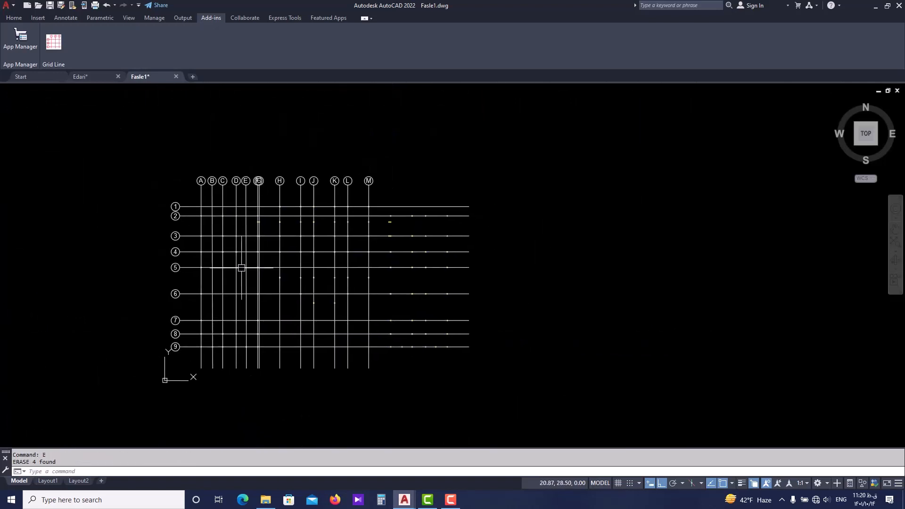
scroll(247, 188, "up", 2)
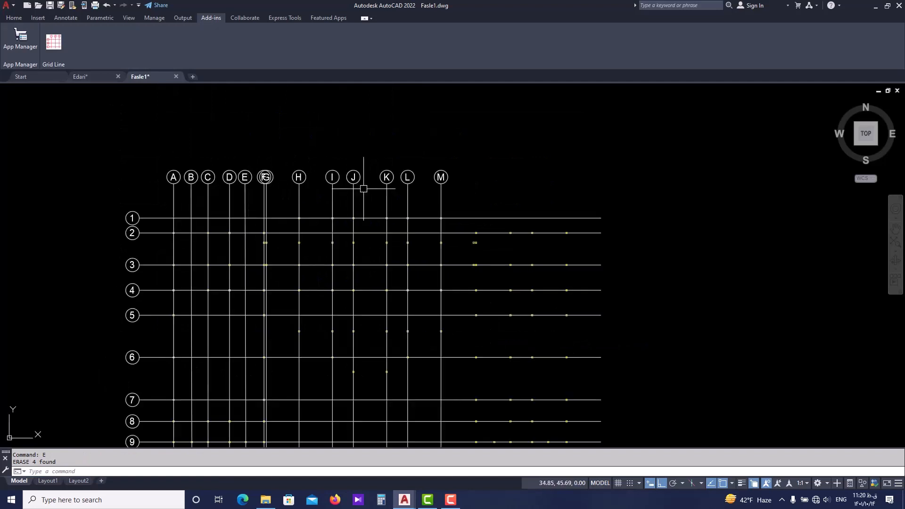
Examine the lettered vertical axes and numbered horizontal axes across the column plan.
middle_click_drag(389, 267, 324, 206)
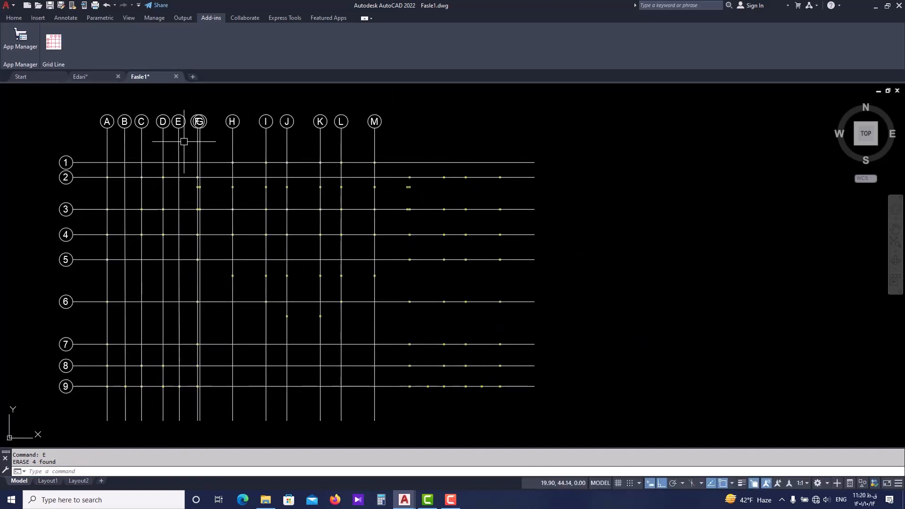
middle_click_drag(184, 137, 250, 157)
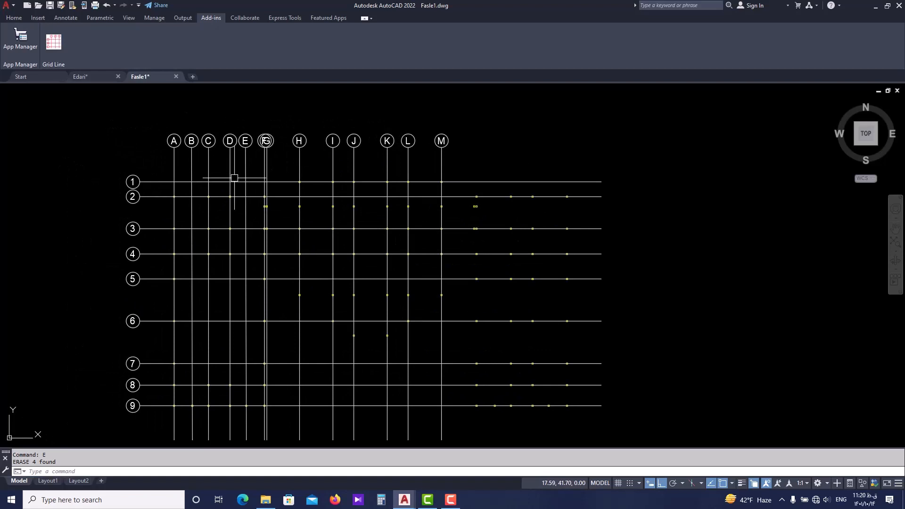
middle_click_drag(181, 145, 177, 159)
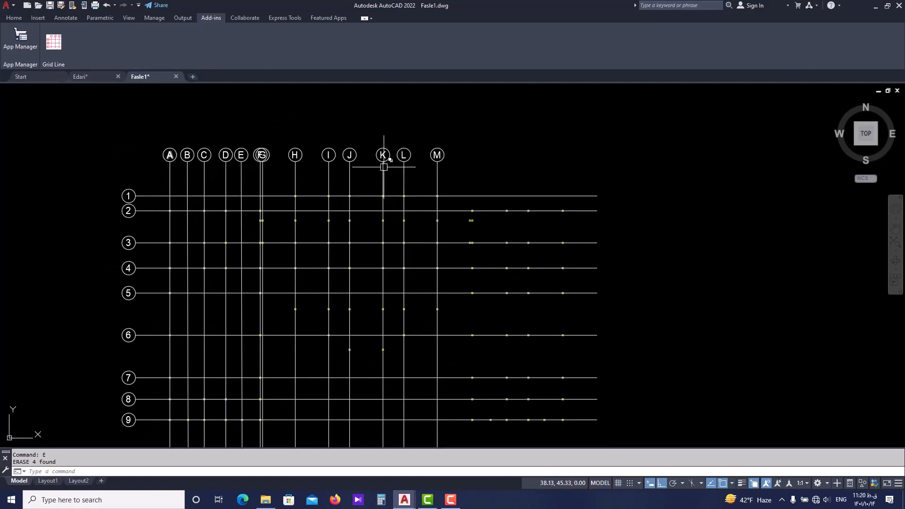
middle_click_drag(305, 230, 306, 193)
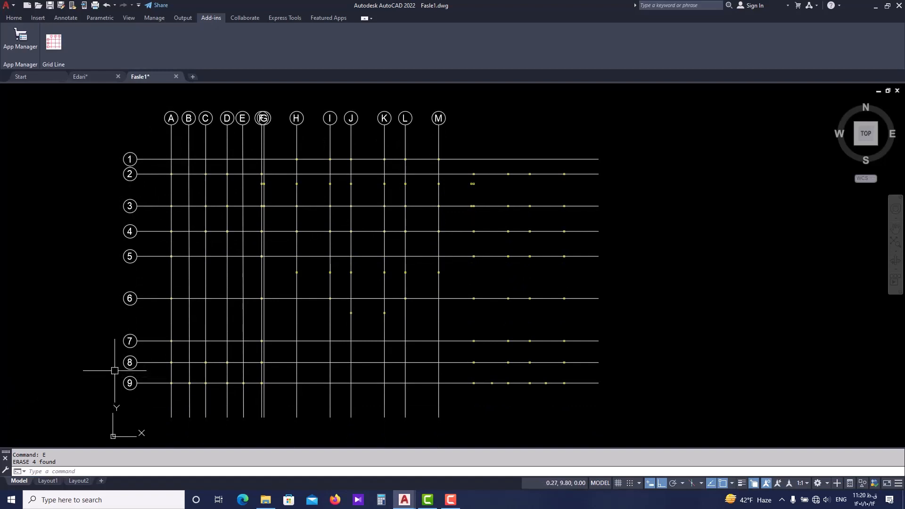
mouse_move(226, 212)
middle_mouse_down()
mouse_move(251, 288)
mouse_move(238, 225)
middle_mouse_up()
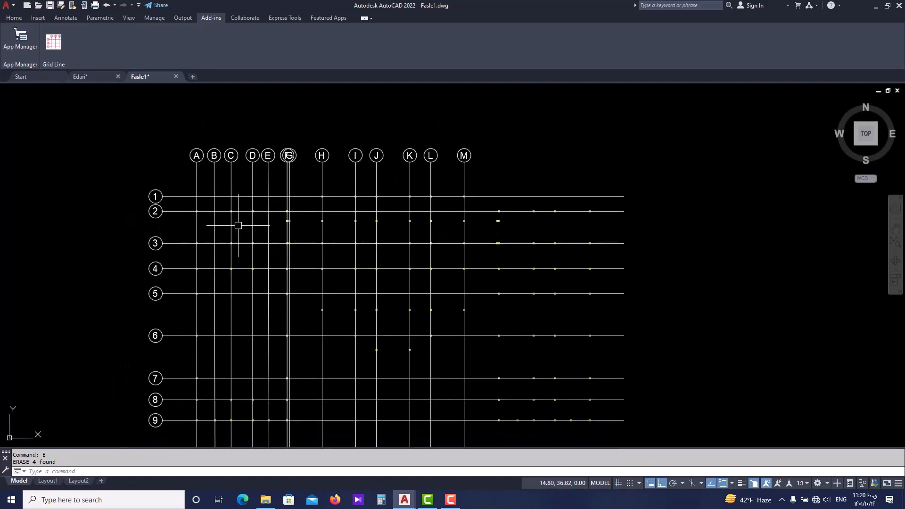
left_click(16, 19)
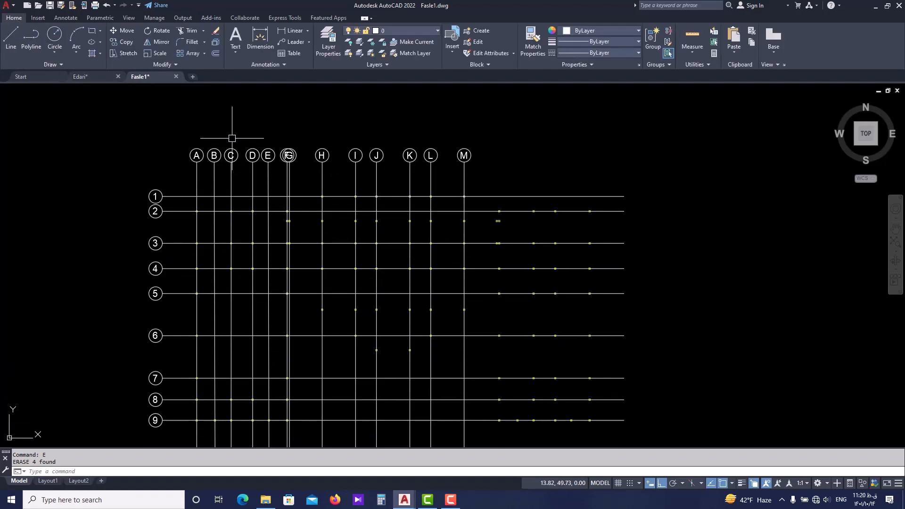
middle_click_drag(244, 141, 198, 129)
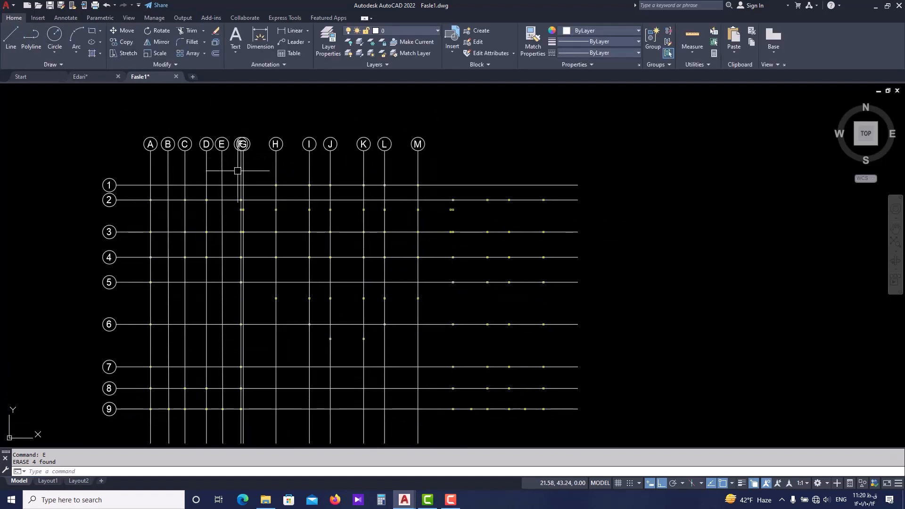
middle_click_drag(237, 170, 293, 177)
scroll(245, 175, "up", 2)
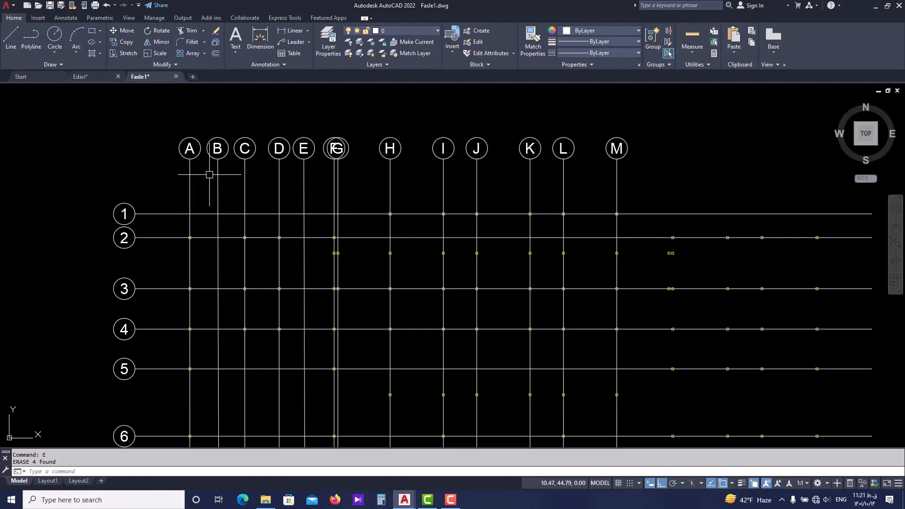
scroll(198, 209, "up", 2)
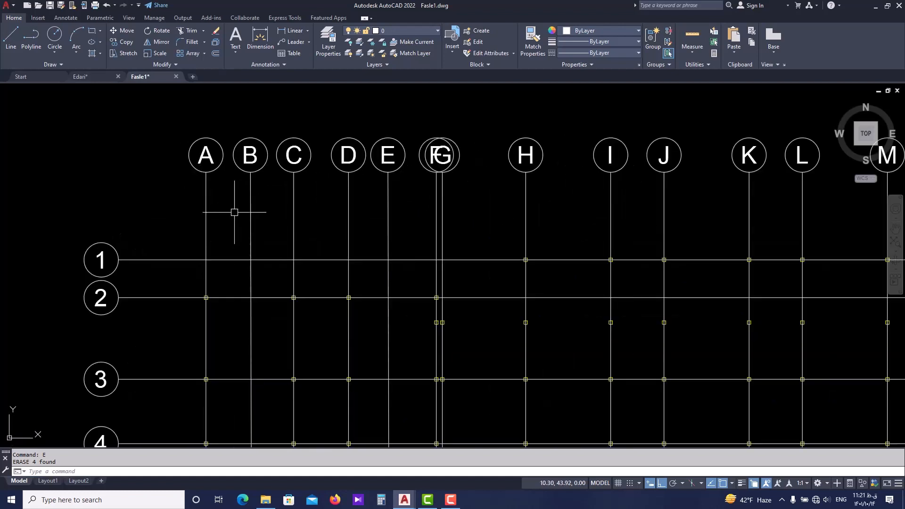
scroll(238, 215, "down", 2)
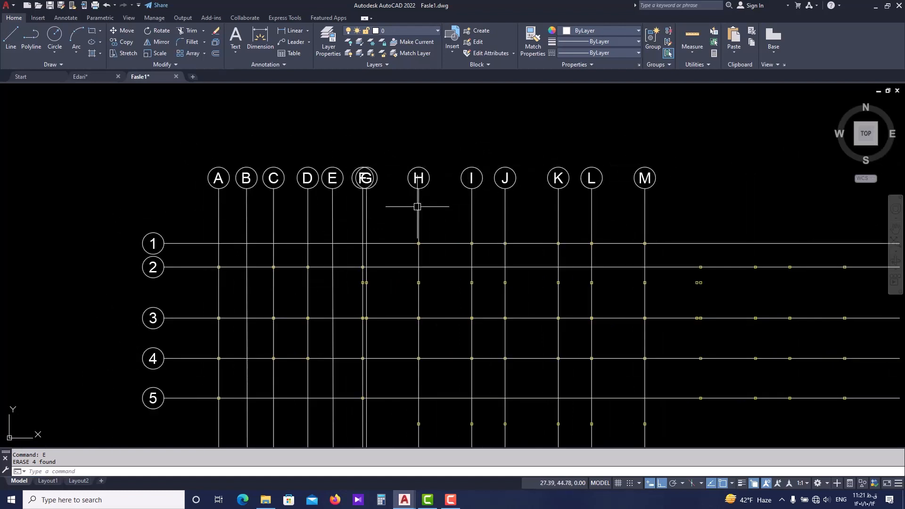
left_click(273, 210)
left_click(271, 220)
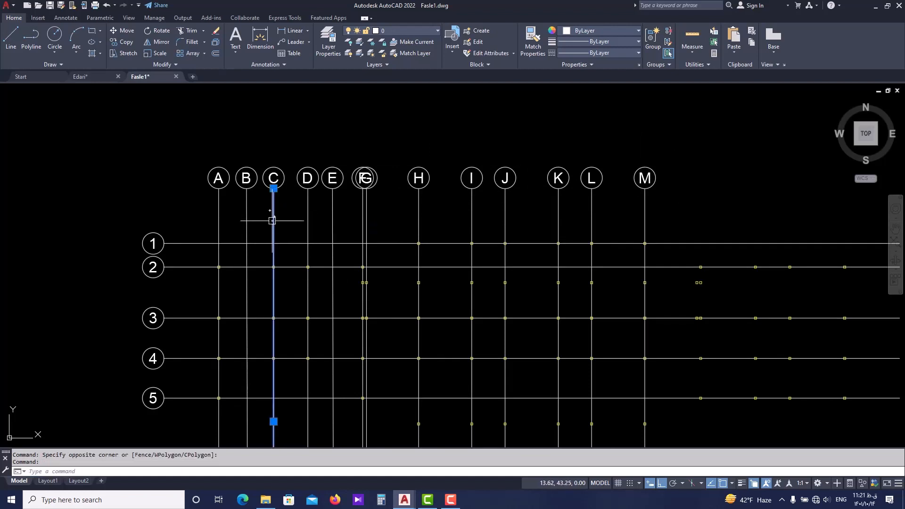
key("Escape")
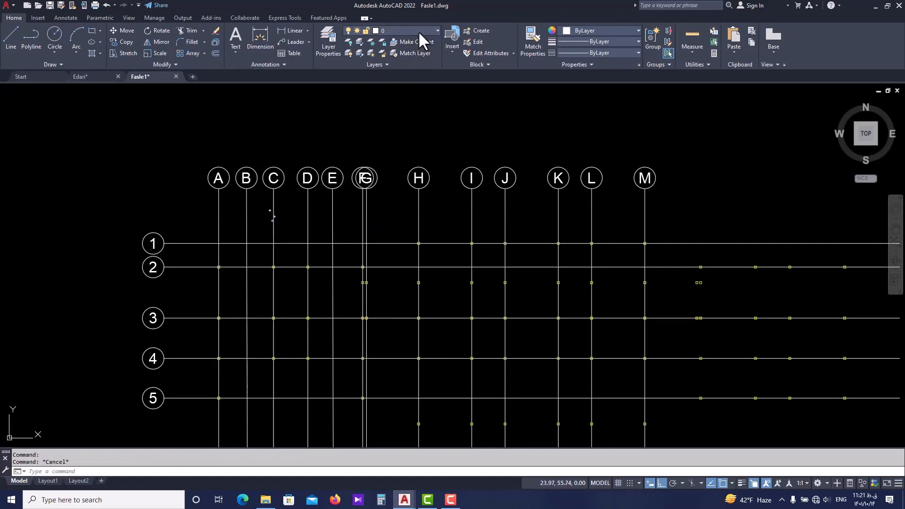
left_click(417, 30)
Move all lettered and numbered axes, including their label bubbles, to the Dim&Axis layer.
middle_click_drag(522, 133, 454, 178)
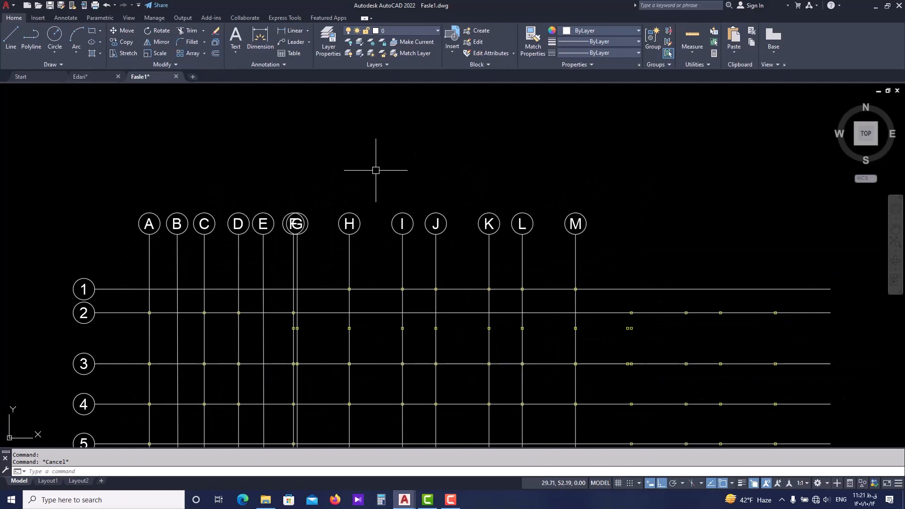
left_click(620, 165)
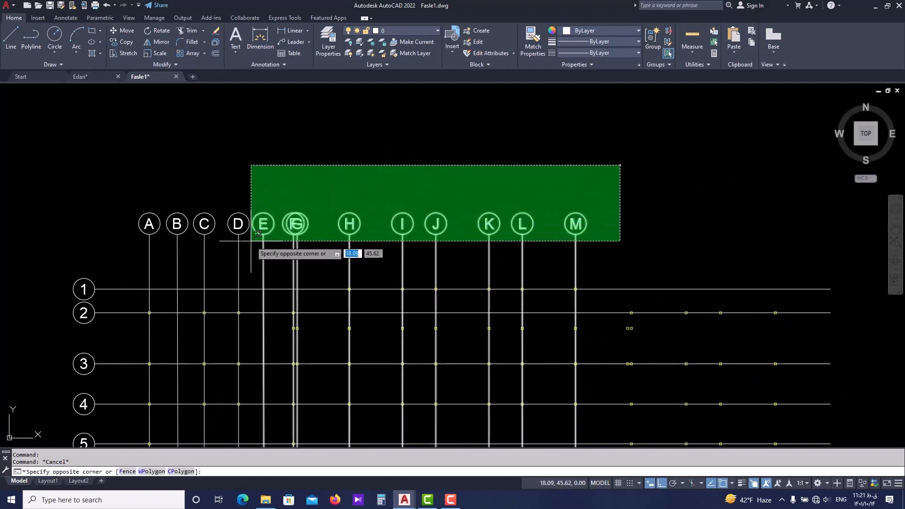
left_click(112, 253)
scroll(118, 127, "down", 4)
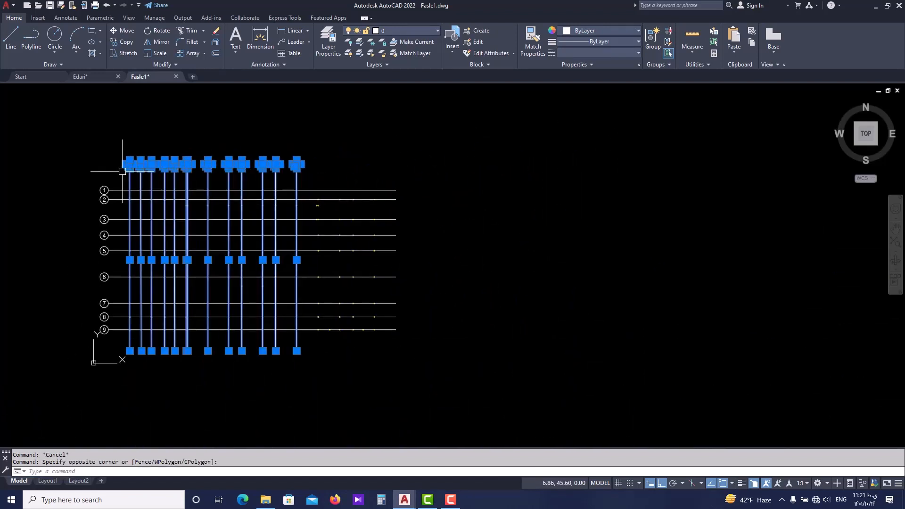
left_click(116, 172)
left_click(103, 334)
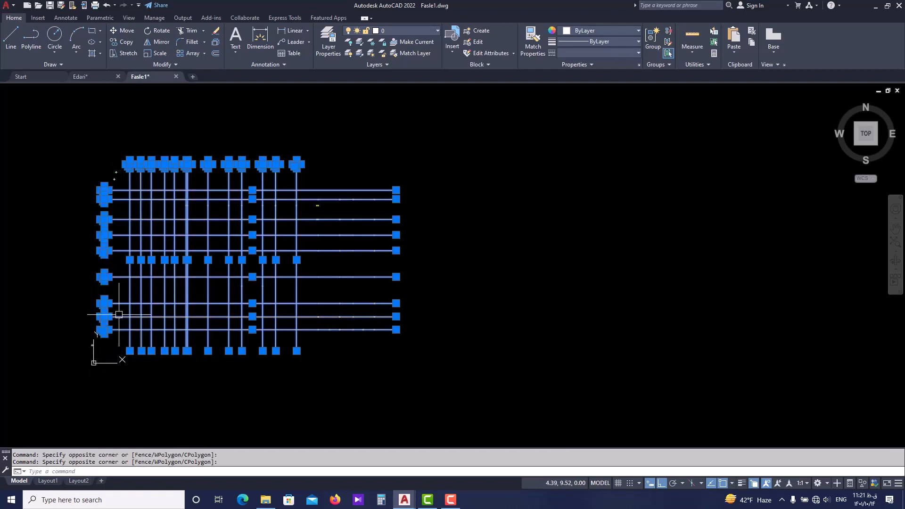
left_click(413, 30)
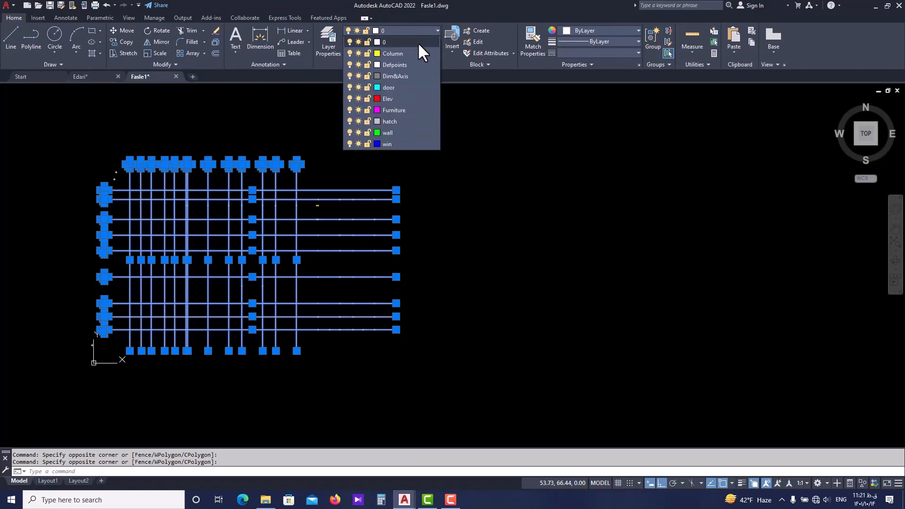
left_click(397, 77)
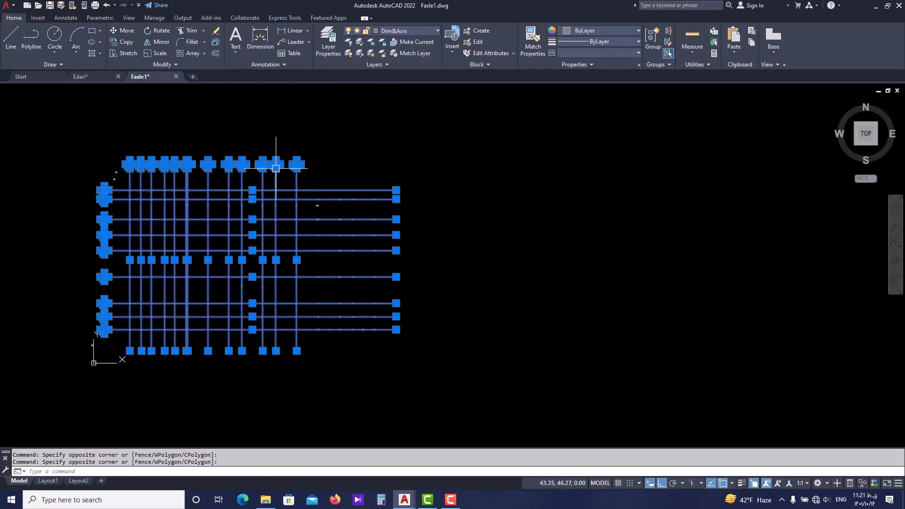
Draw a short horizontal test line above the lettered bubbles while layer 0 is current.
scroll(129, 189, "up", 4)
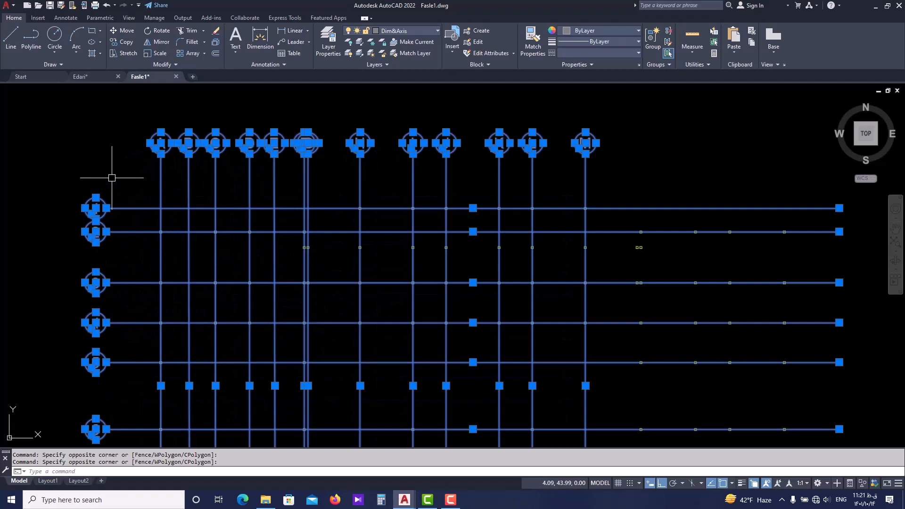
scroll(189, 169, "down", 2)
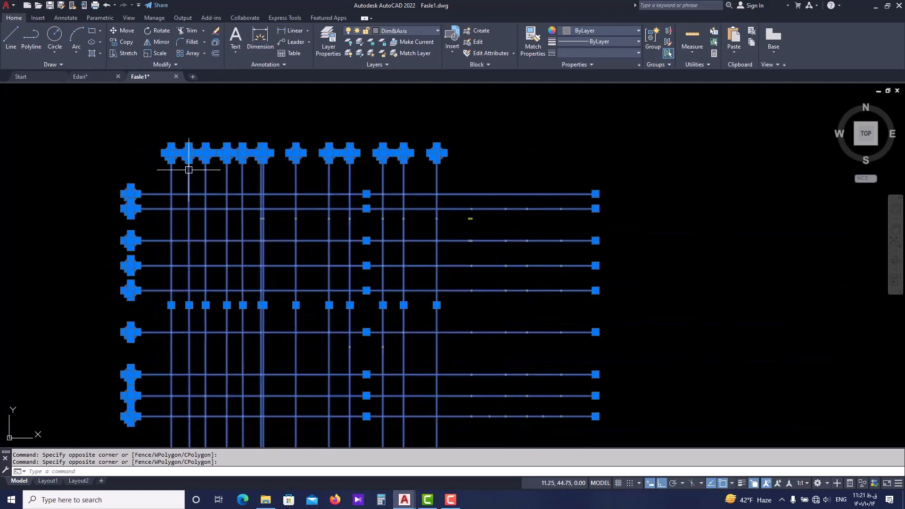
type("l")
key("Return")
scroll(221, 165, "up", 2)
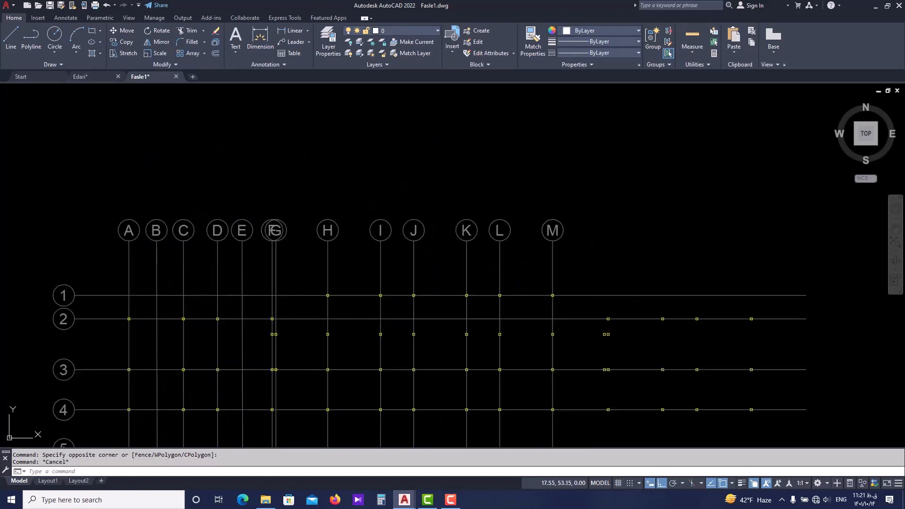
left_click(200, 167)
left_click(312, 167)
key("Escape")
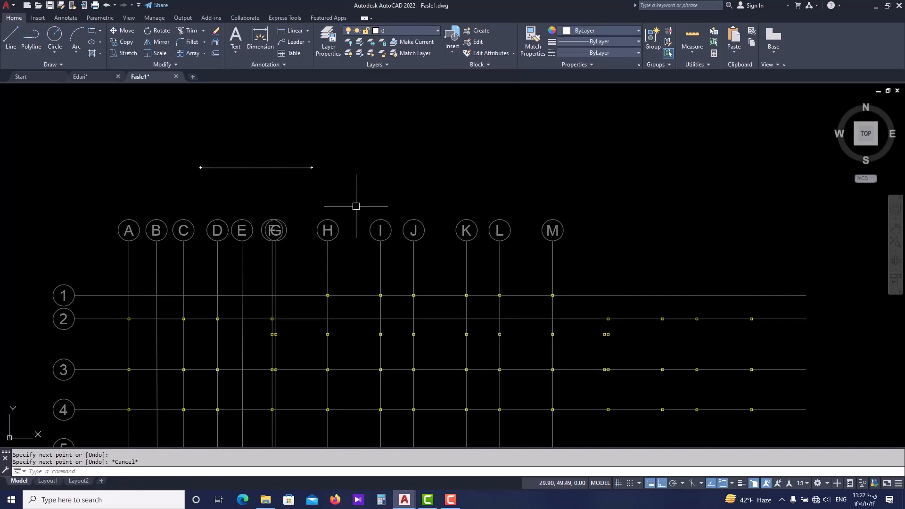
Set Dim&Axis as the current layer.
type("LA")
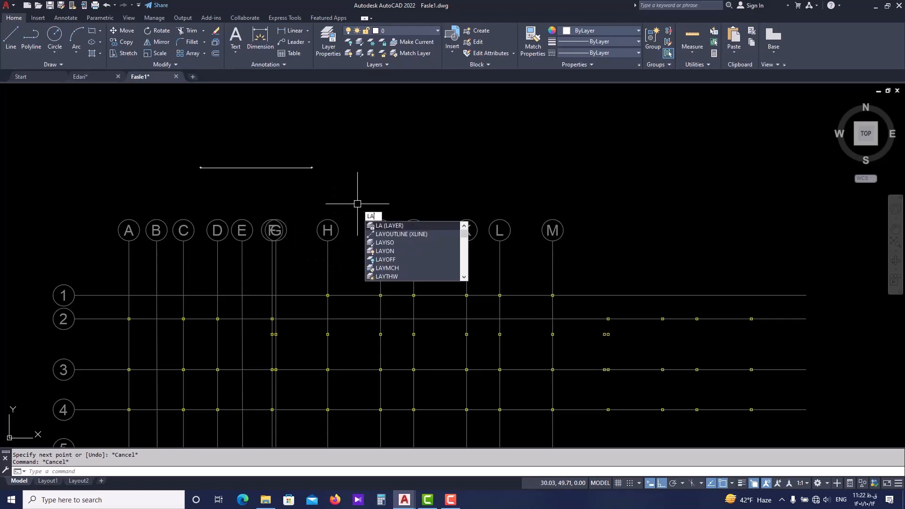
key("Return")
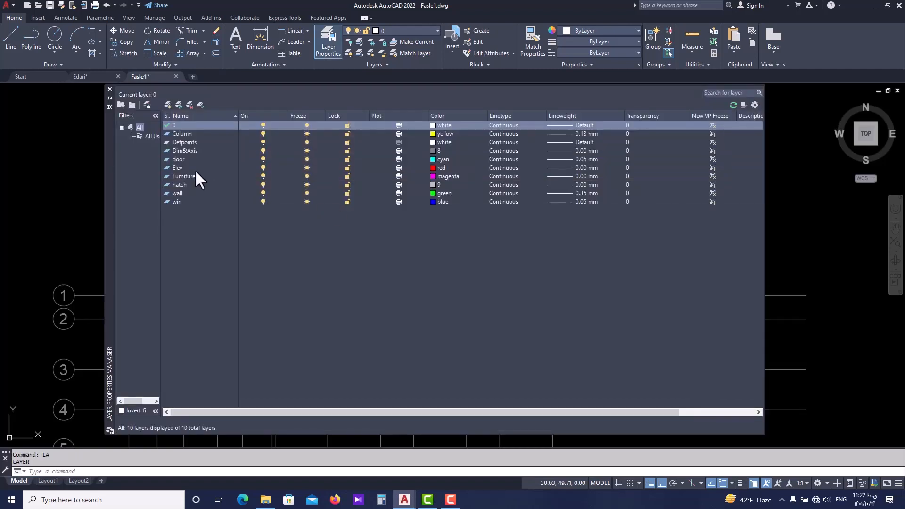
left_click(176, 151)
double_click(165, 150)
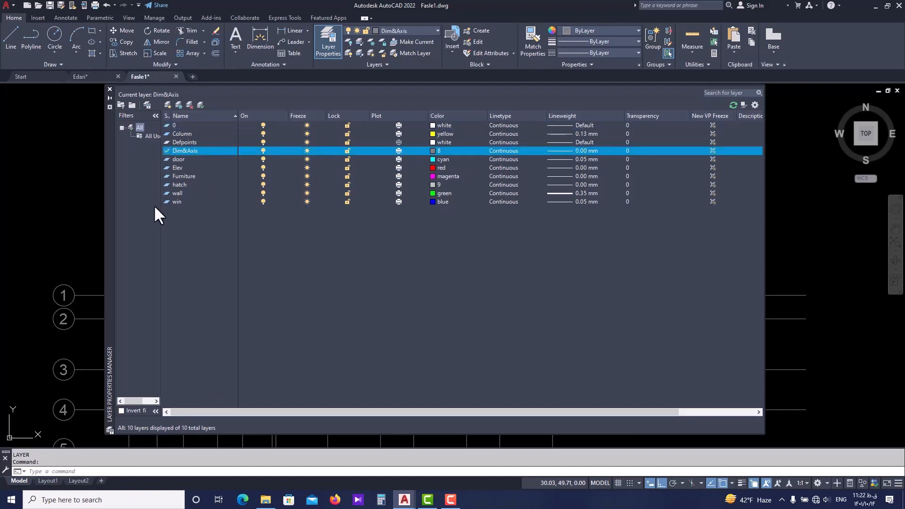
left_click(110, 89)
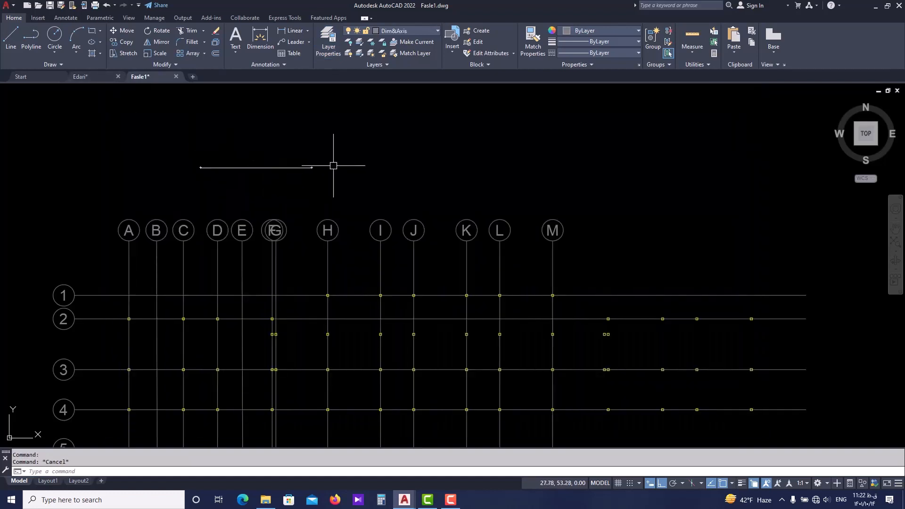
Draw a second short horizontal test line above the lettered bubbles on the Dim&Axis layer.
type("l")
key("Return")
left_click(360, 159)
left_click(476, 159)
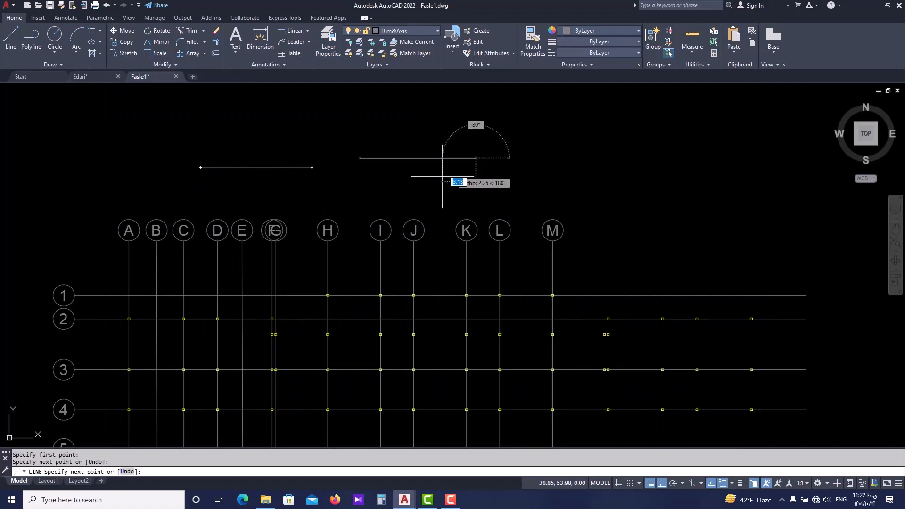
key("Escape")
scroll(426, 161, "up", 2)
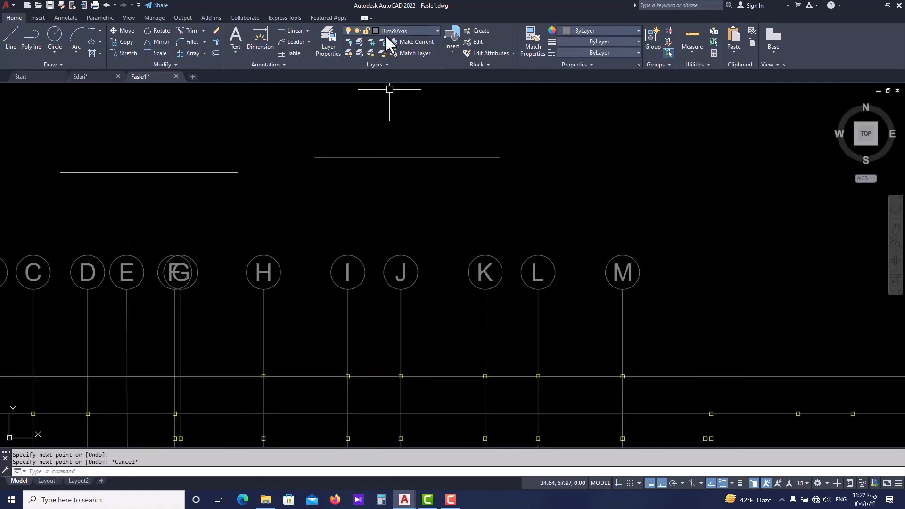
Erase the two horizontal test lines above the lettered bubbles.
key("Escape")
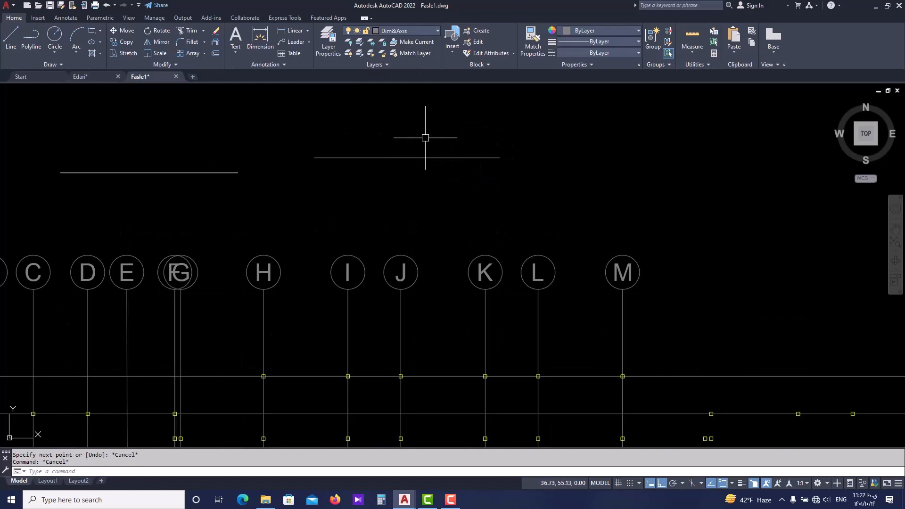
left_click(410, 157)
left_click(198, 172)
key("Delete")
scroll(311, 169, "down", 2)
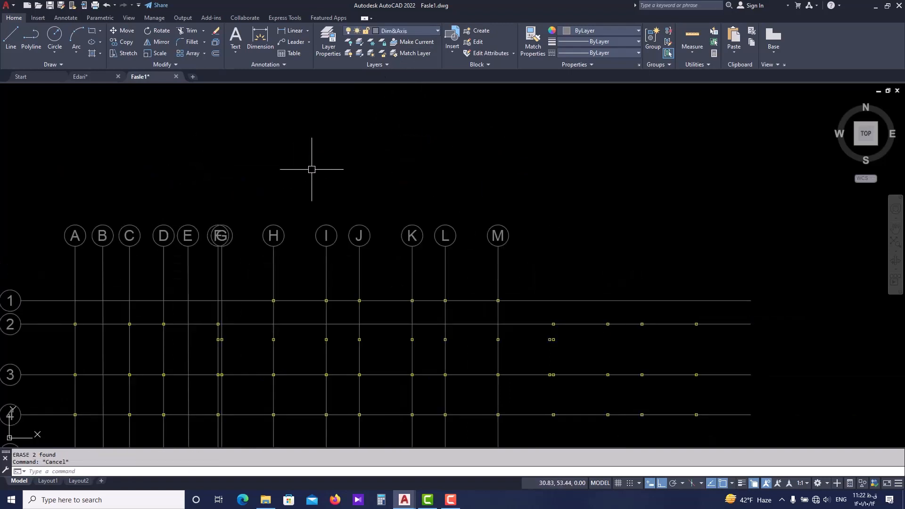
Examine the label bubbles and the layout of the lettered and numbered axes across the column plan.
middle_click_drag(363, 242, 321, 174)
scroll(321, 177, "down", 2)
scroll(207, 171, "down", 2)
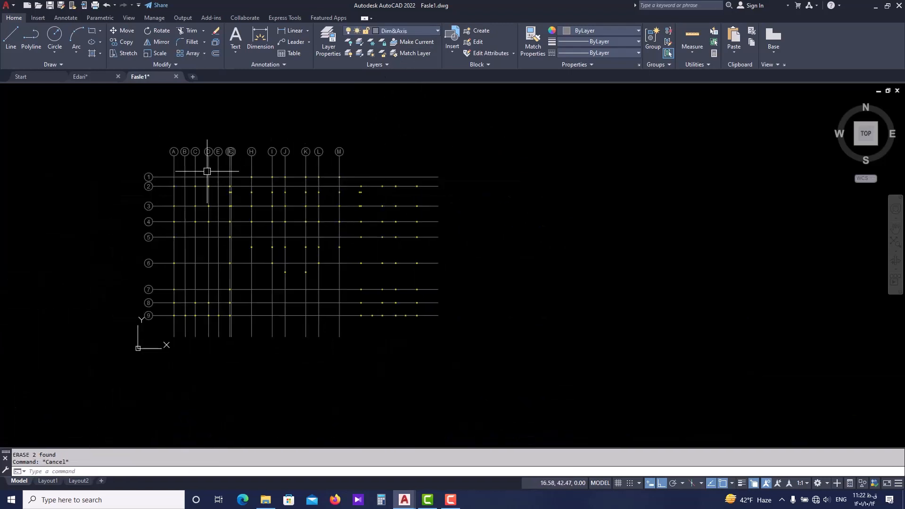
scroll(206, 147, "up", 2)
mouse_move(206, 146)
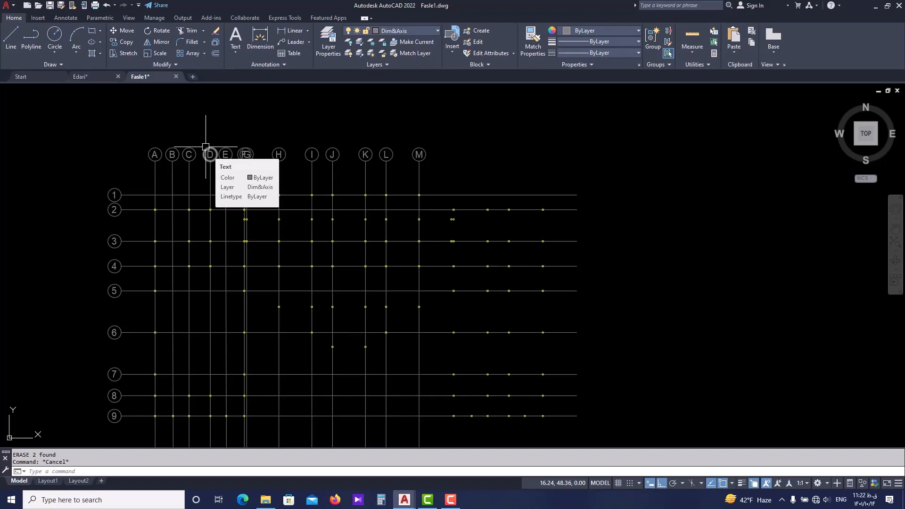
middle_click_drag(283, 202, 269, 168)
mouse_move(213, 122)
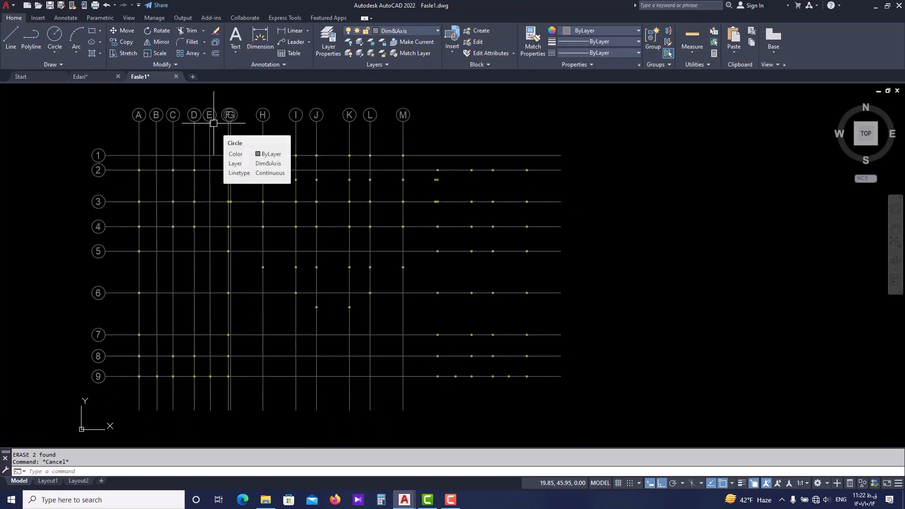
scroll(213, 123, "up", 2)
middle_click_drag(166, 188, 217, 188)
scroll(231, 182, "down", 2)
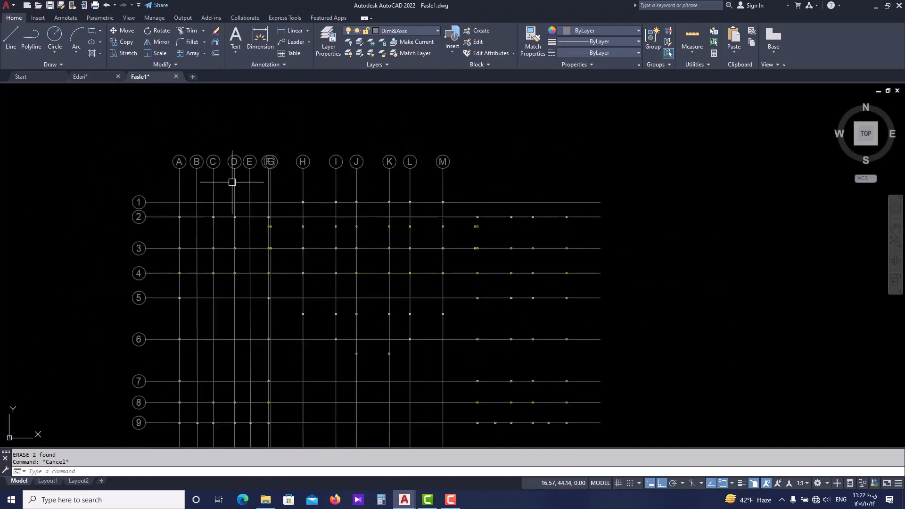
scroll(231, 182, "down", 2)
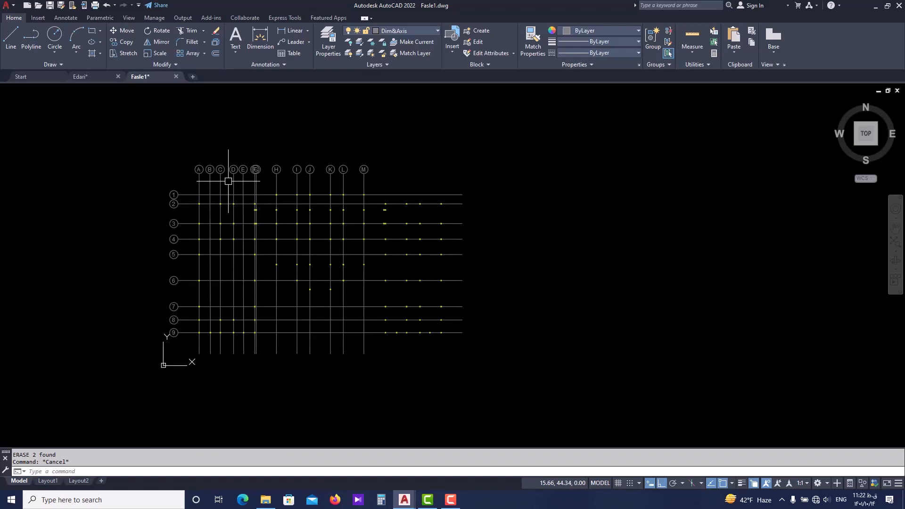
scroll(228, 181, "up", 2)
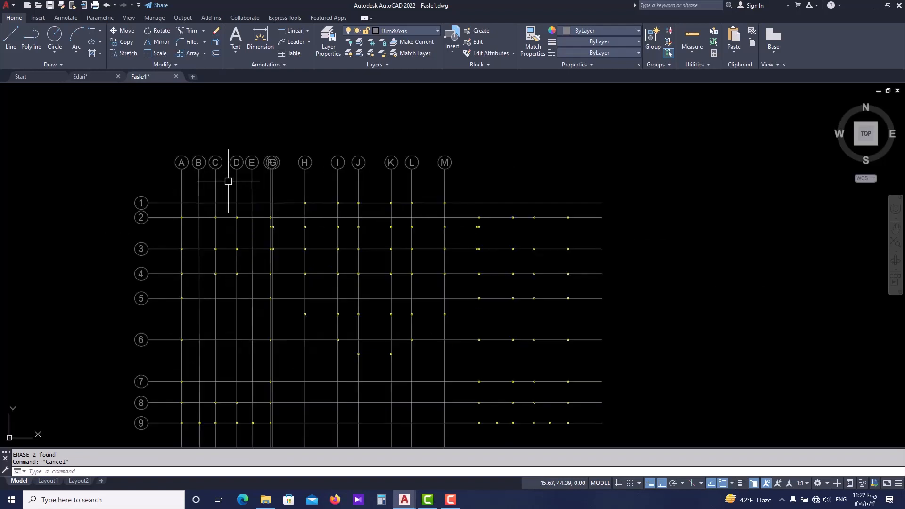
middle_click_drag(264, 181, 168, 179)
middle_click_drag(95, 180, 156, 163)
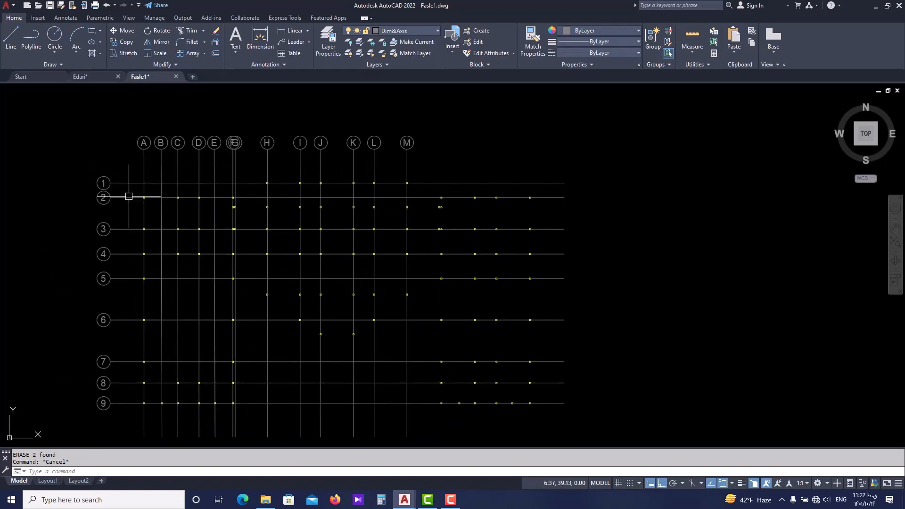
middle_click_drag(129, 196, 130, 237)
scroll(246, 177, "up", 2)
middle_click_drag(317, 177, 321, 198)
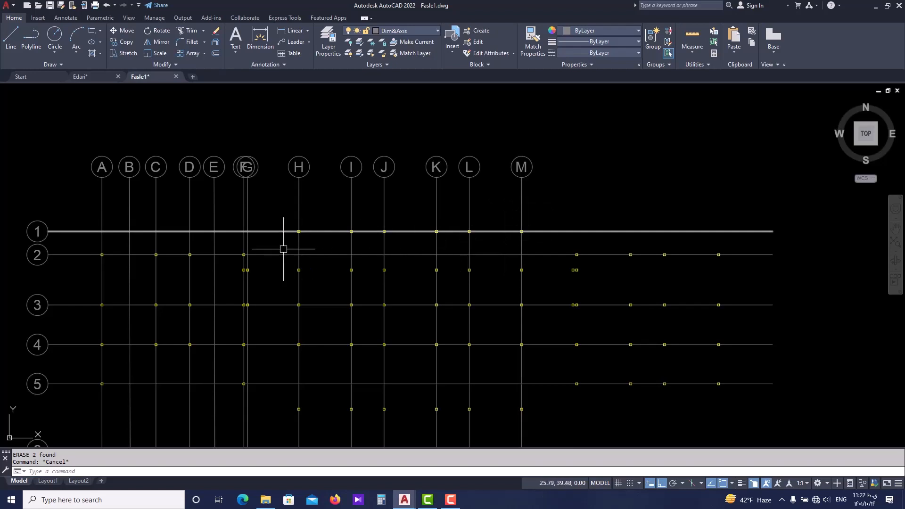
scroll(283, 248, "down", 2)
scroll(275, 249, "down", 2)
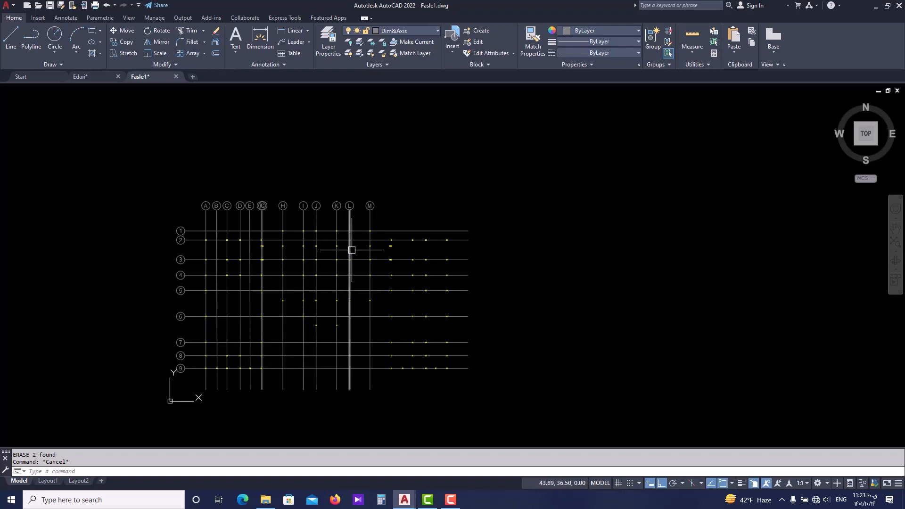
middle_click_drag(352, 232, 237, 227)
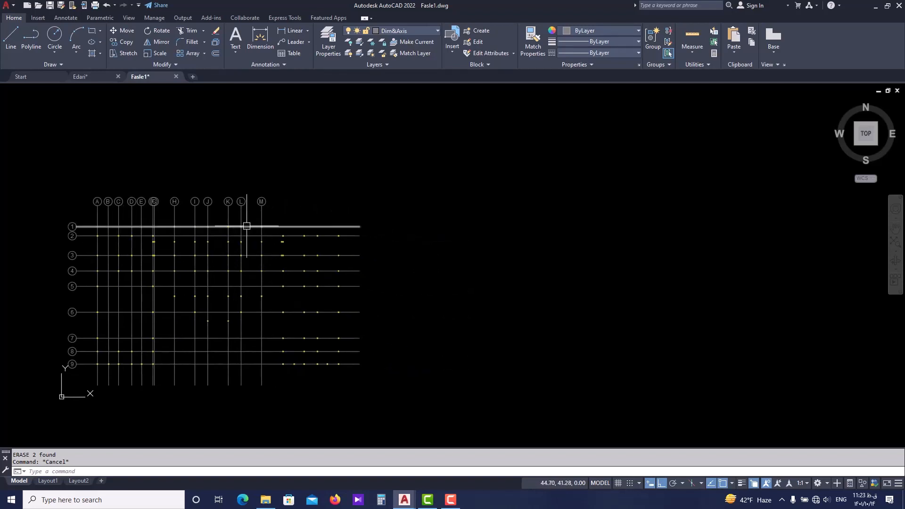
middle_click_drag(150, 218, 194, 214)
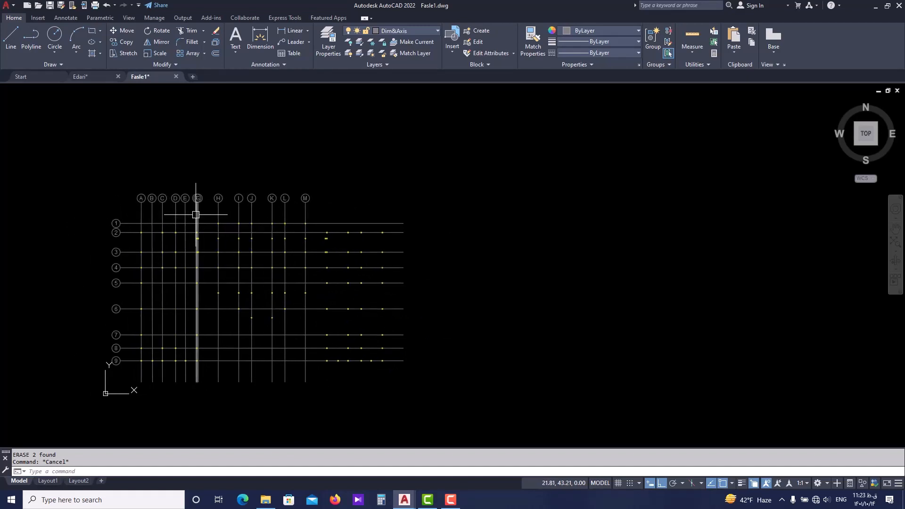
Draw a horizontal rectangle in the empty area to the right of the column plan.
key("Escape")
middle_click_drag(437, 191, 417, 202)
type("c")
key("Return")
left_click(438, 210)
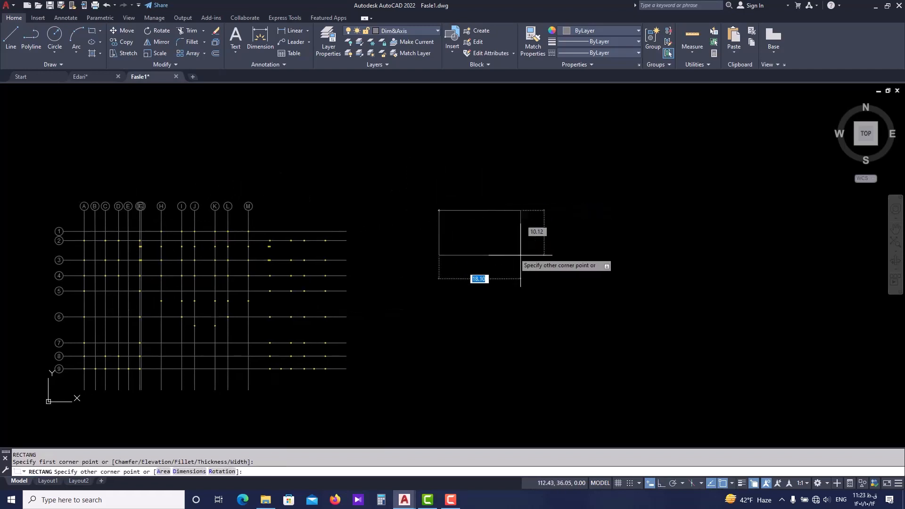
left_click(529, 259)
Offset the rectangle inward to create a second, nested outline.
scroll(527, 242, "up", 2)
left_click(518, 202)
scroll(500, 218, "up", 4)
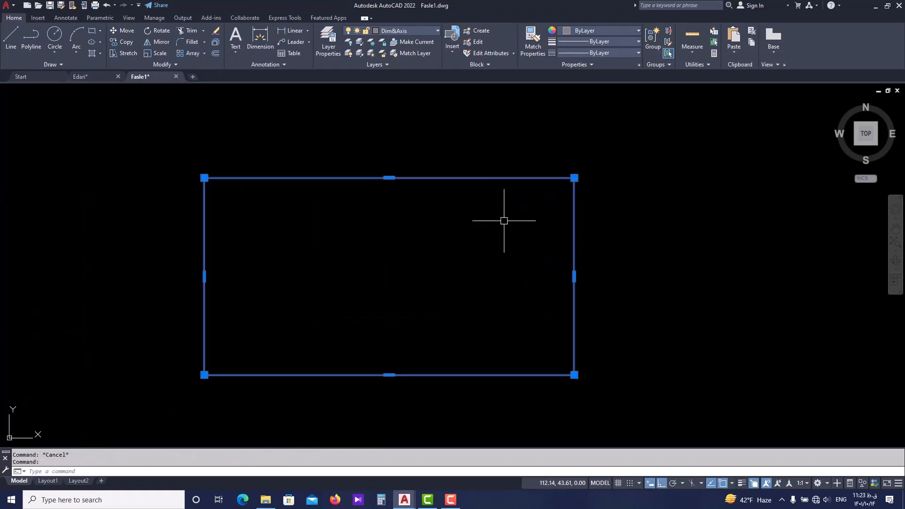
key("Escape")
left_click(503, 221)
left_click(488, 171)
type("o")
key("Return")
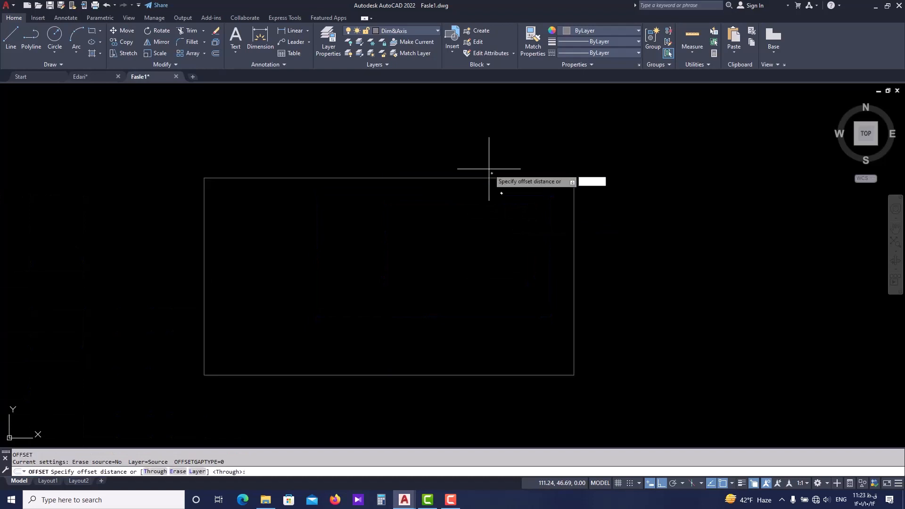
key("Return")
left_click(464, 204)
key("Escape")
middle_click_drag(497, 215, 362, 230)
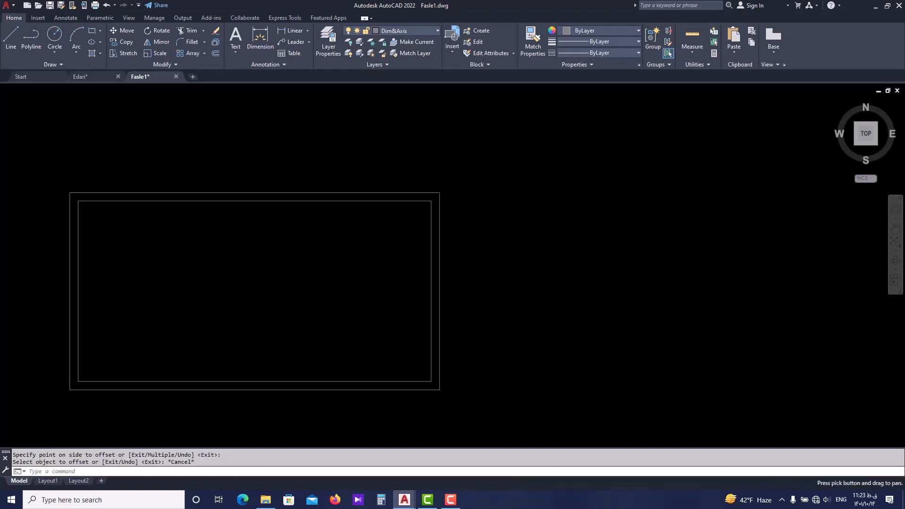
scroll(407, 222, "down", 2)
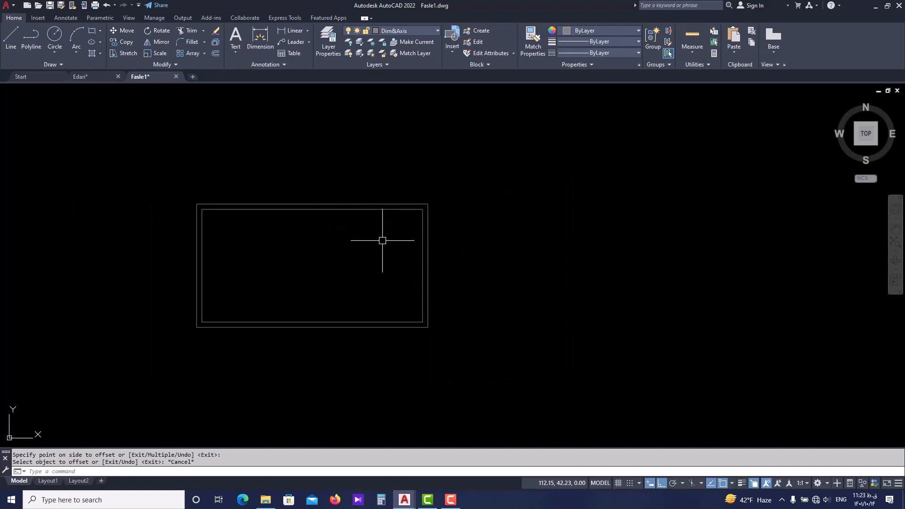
scroll(428, 203, "down", 2)
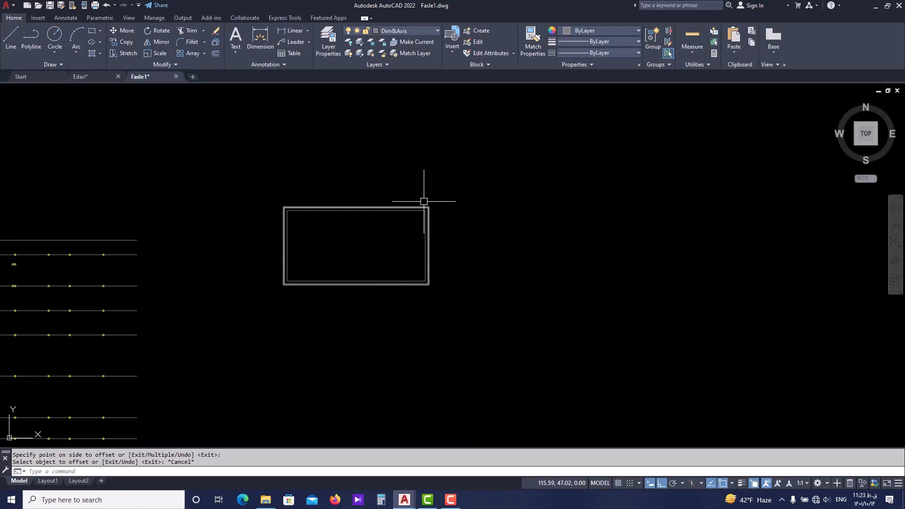
scroll(418, 246, "up", 4)
scroll(375, 209, "down", 2)
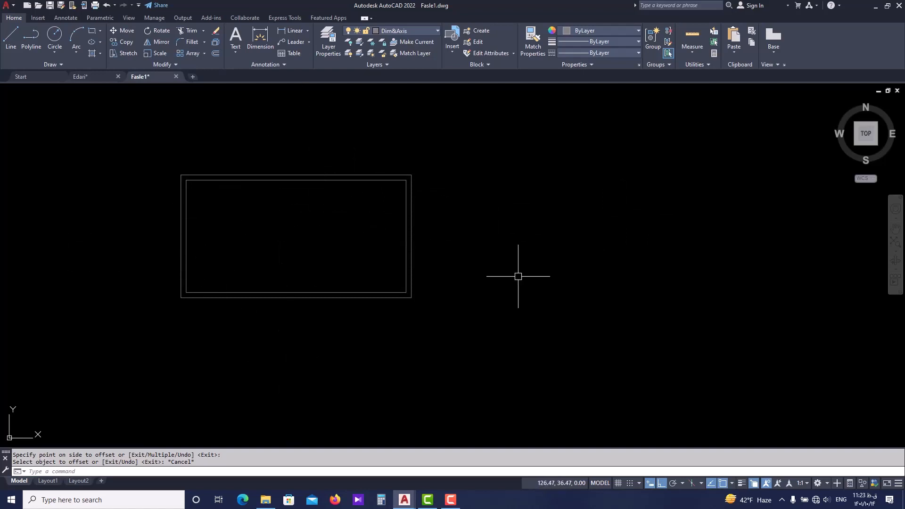
scroll(480, 288, "down", 2)
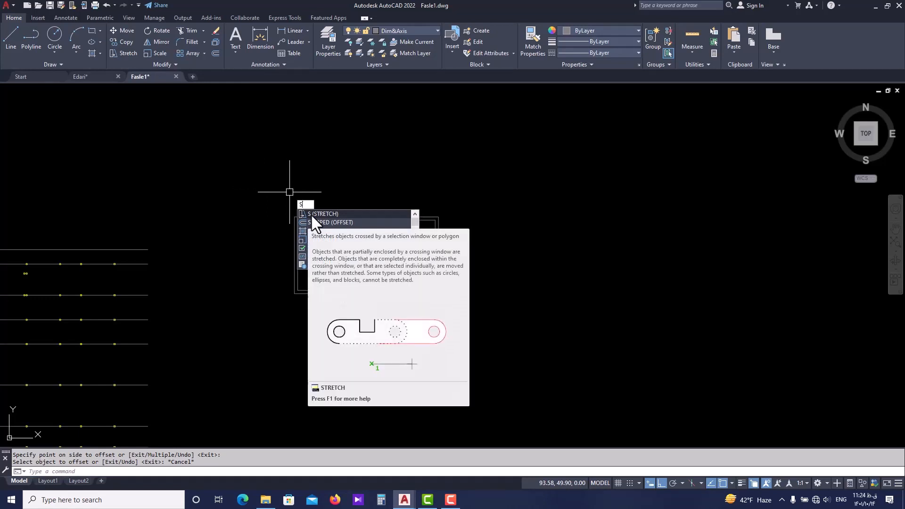
left_click(310, 214)
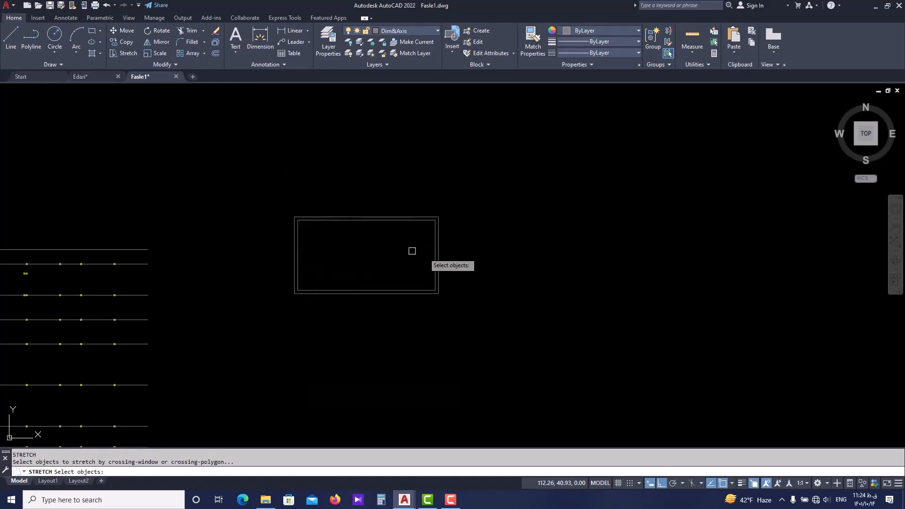
scroll(456, 249, "up", 2)
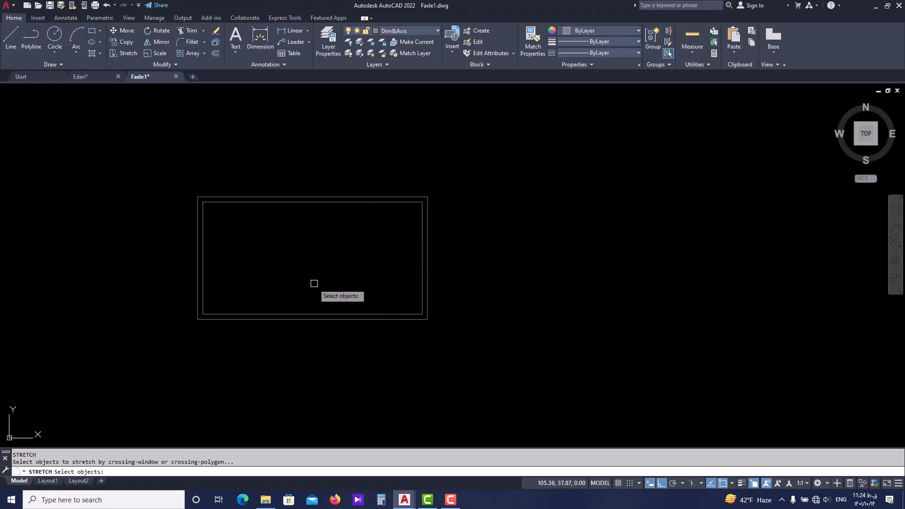
middle_click_drag(378, 218, 386, 260)
middle_click_drag(345, 290, 318, 287)
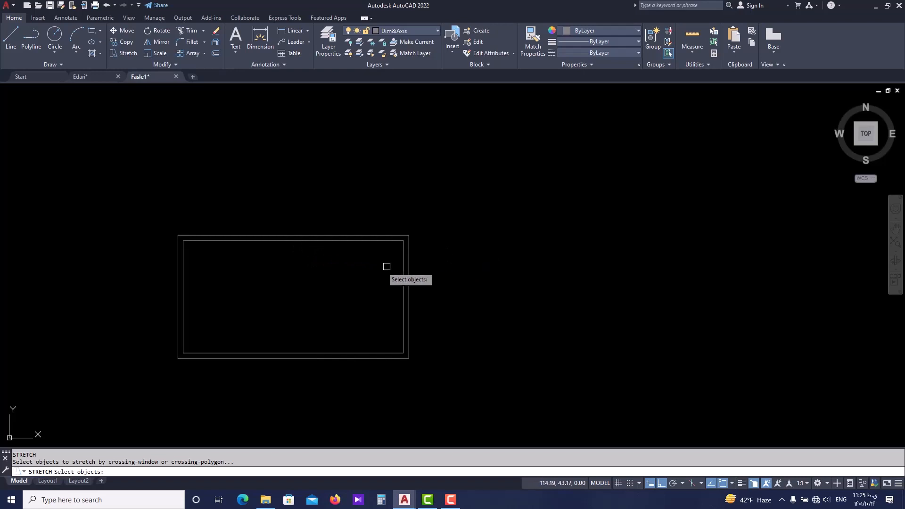
left_click(438, 213)
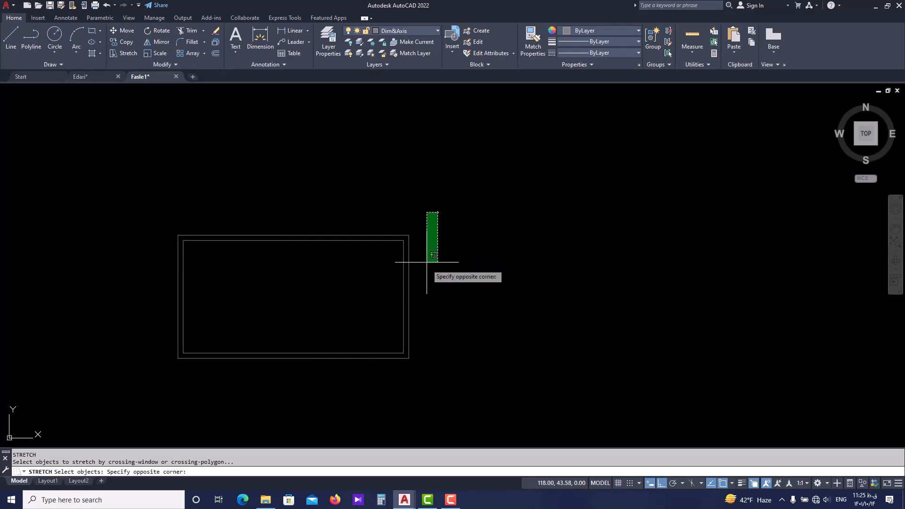
left_click(353, 380)
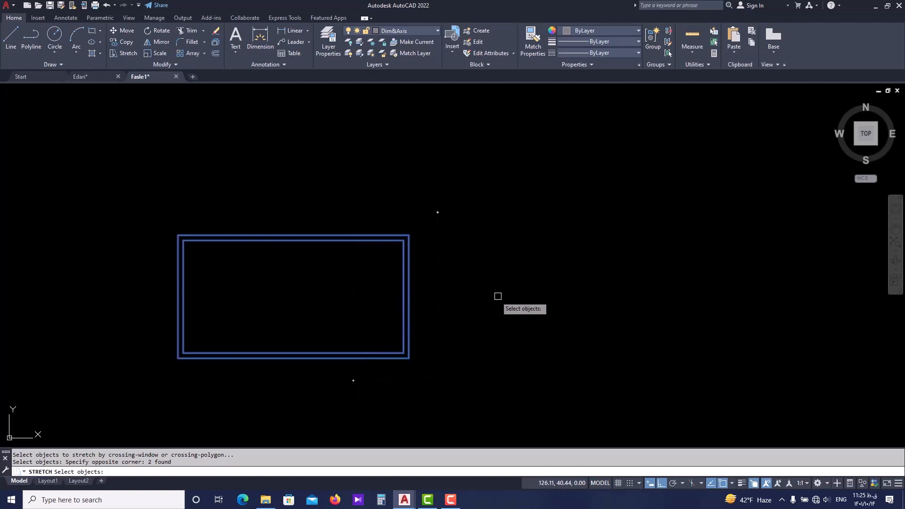
left_click(249, 204)
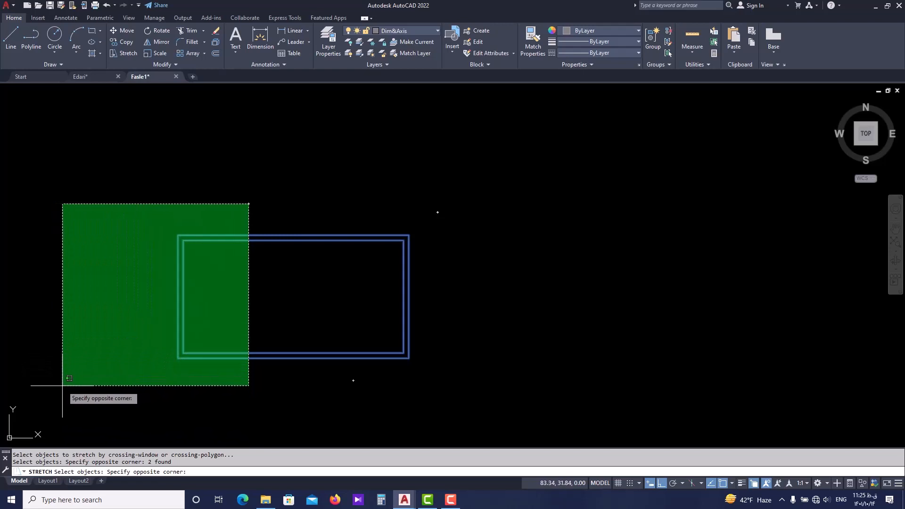
left_click(314, 181)
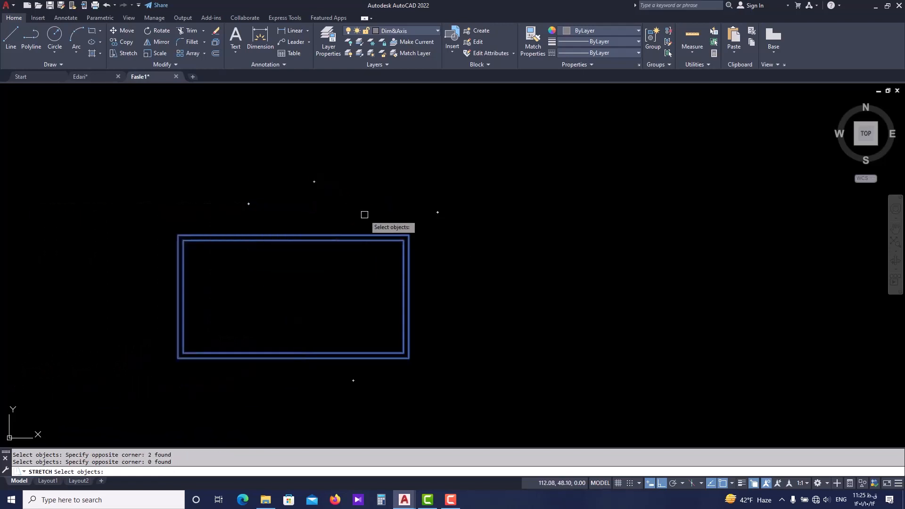
key("Escape")
Stretch the right end of both nested rectangles horizontally outward by 10 units.
type("s")
key("Return")
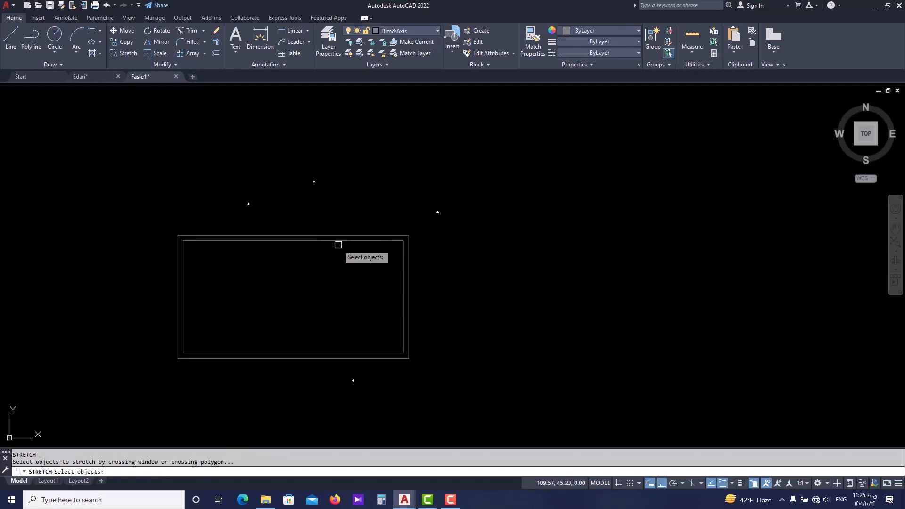
left_click(448, 211)
left_click(355, 399)
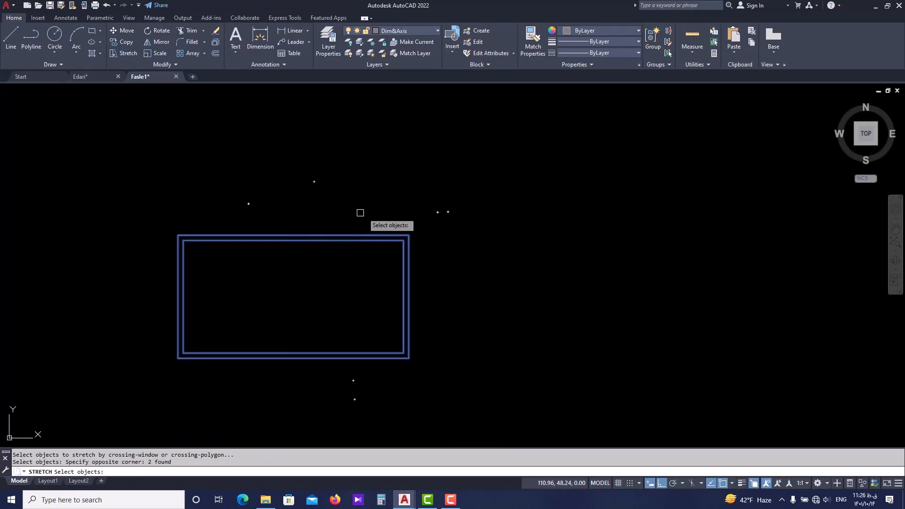
key("Return")
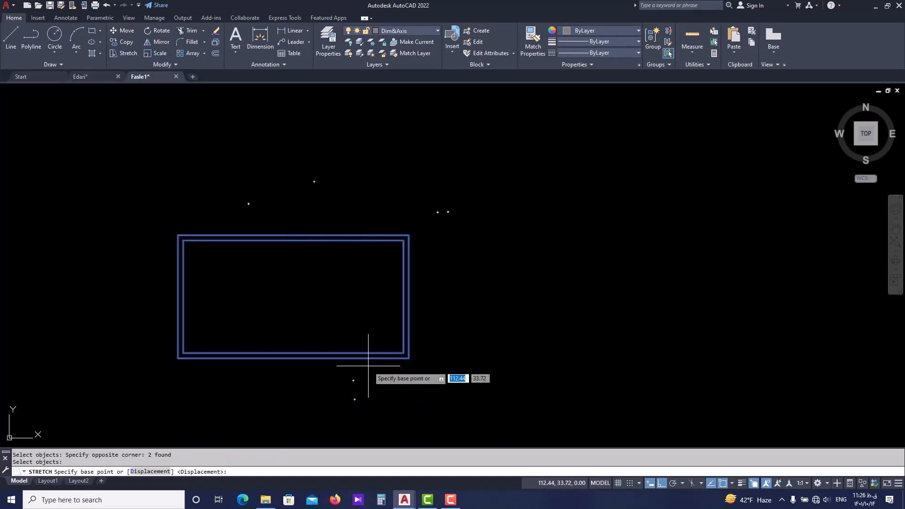
left_click(408, 358)
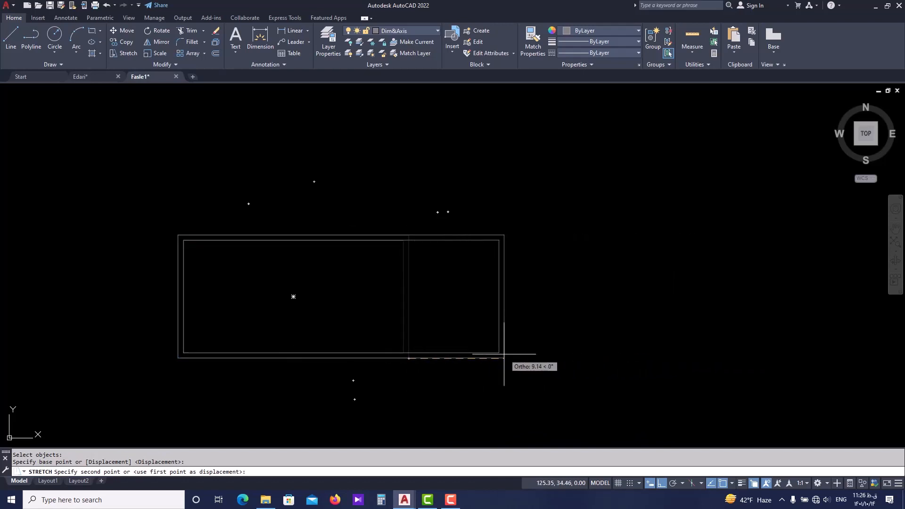
type("10")
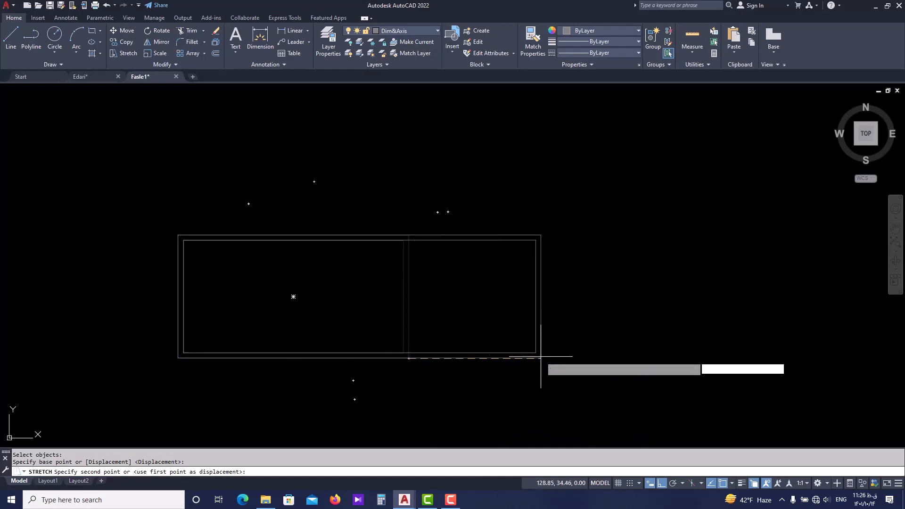
key("Return")
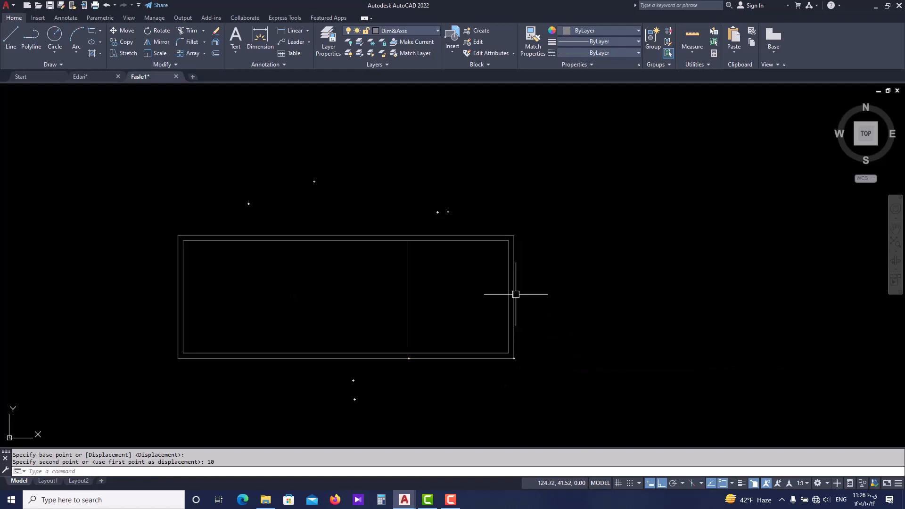
Stretch the upper edges of both nested rectangles vertically upward to make them taller.
key("Return")
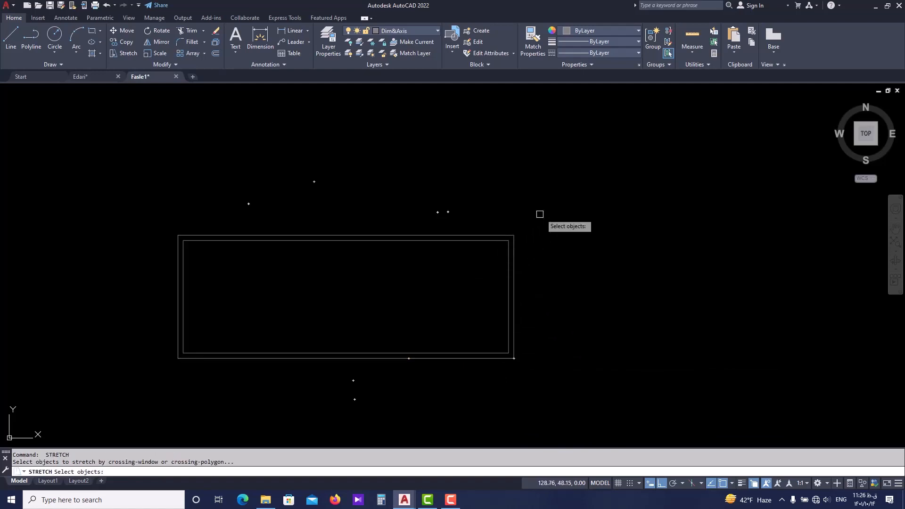
left_click(552, 209)
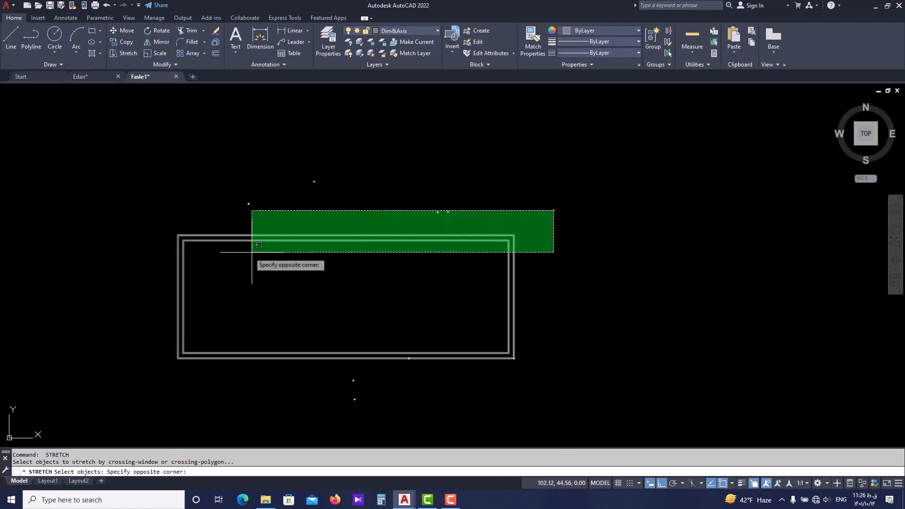
left_click(129, 269)
key("Return")
left_click(254, 241)
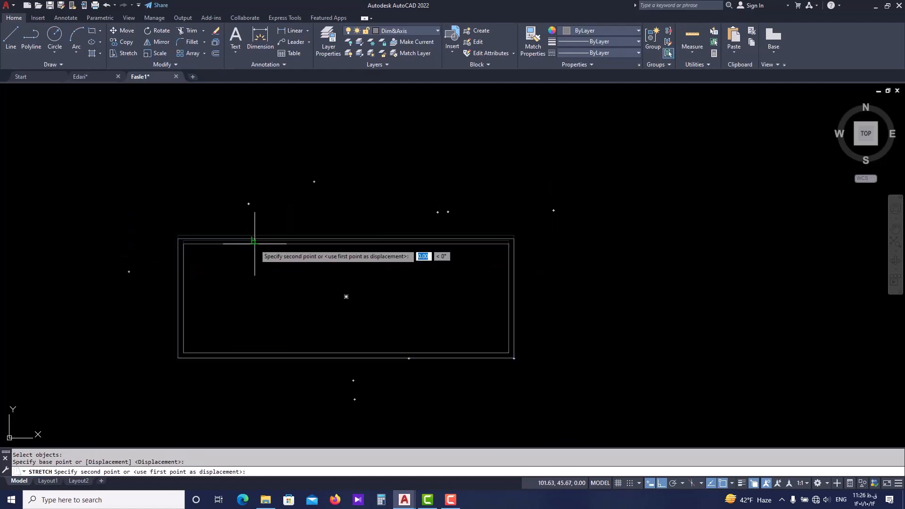
left_click(256, 119)
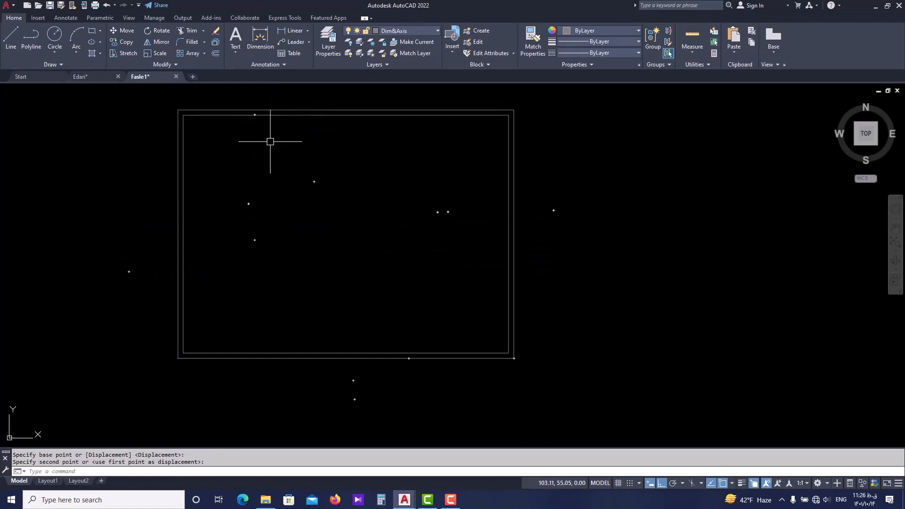
Stretch the left end of both nested rectangles about 11 units outward, towards the column plan.
scroll(273, 161, "down", 2)
key("Return")
left_click(241, 119)
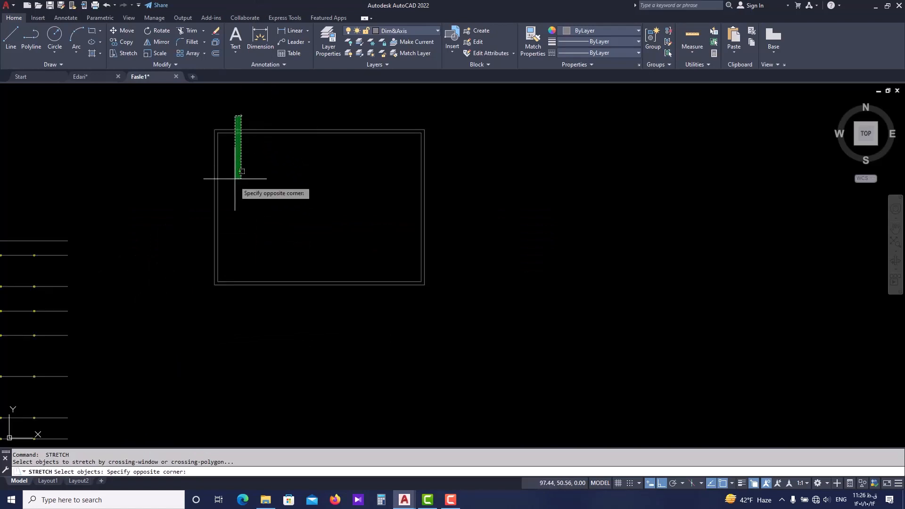
left_click(196, 314)
key("Return")
left_click(211, 217)
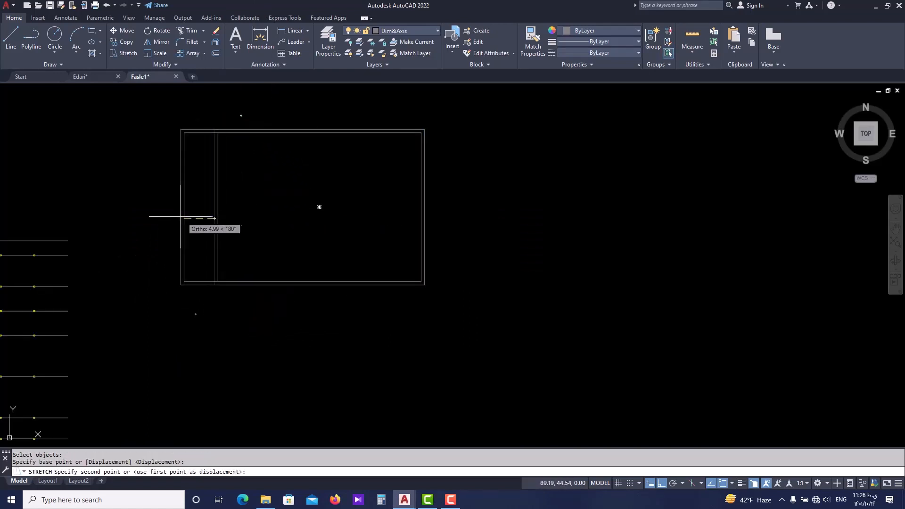
left_click(152, 218)
scroll(232, 239, "down", 2)
key("Escape")
key("Escape")
key("Escape")
Stretch the upper edges of both nested rectangles downward to reduce their height.
middle_click_drag(311, 247, 298, 262)
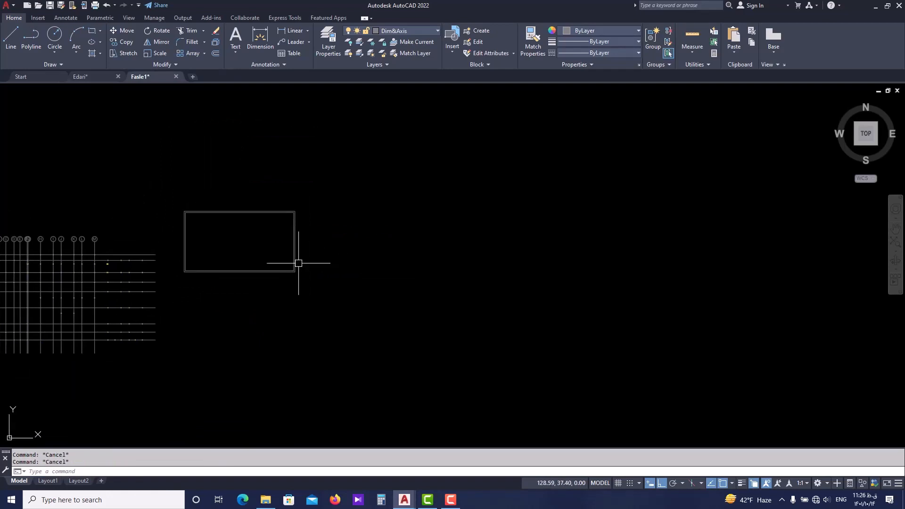
scroll(261, 233, "up", 2)
middle_click_drag(219, 223, 356, 275)
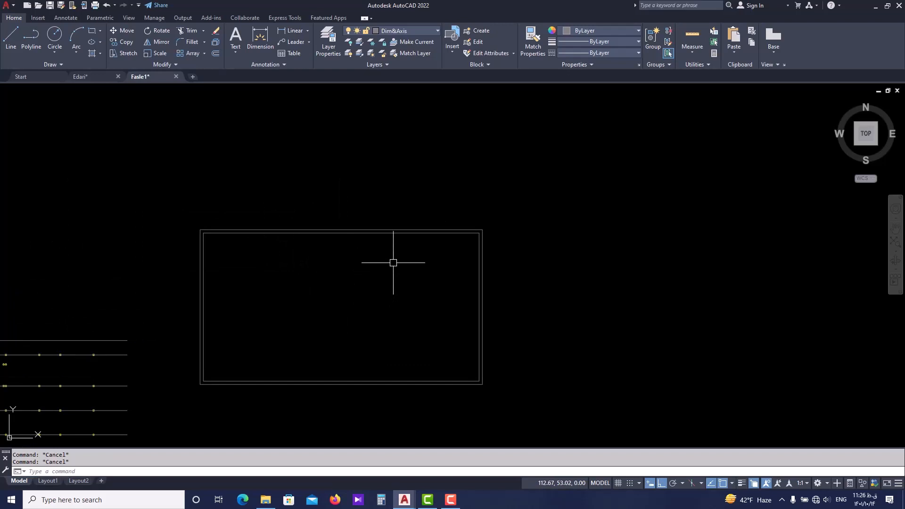
type("s")
key("Return")
left_click(510, 192)
left_click(156, 270)
key("Return")
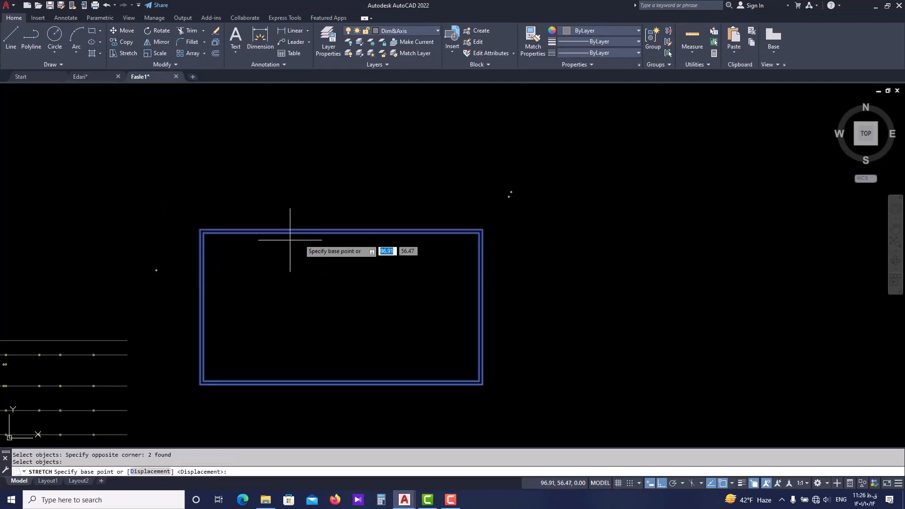
left_click(309, 233)
left_click(309, 282)
Stretch the left end of both nested rectangles inward to shorten them.
key("Return")
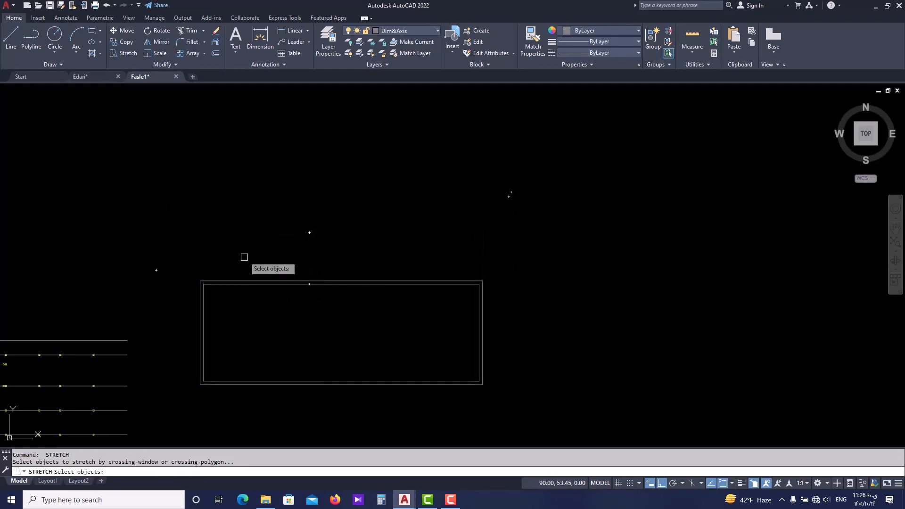
left_click(241, 243)
left_click(201, 350)
key("Return")
left_click(199, 348)
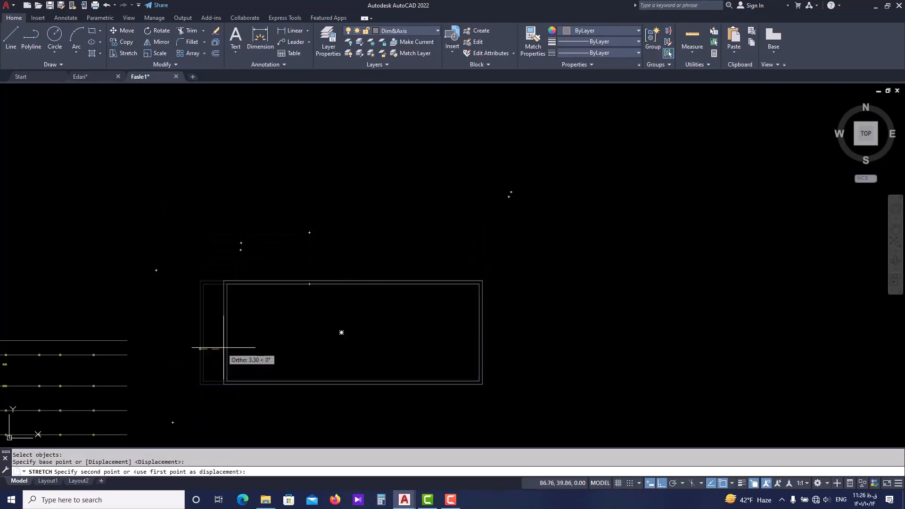
left_click(268, 346)
Stretch the right end of both nested rectangles inward until they are taller than they are wide.
key("Return")
left_click(507, 259)
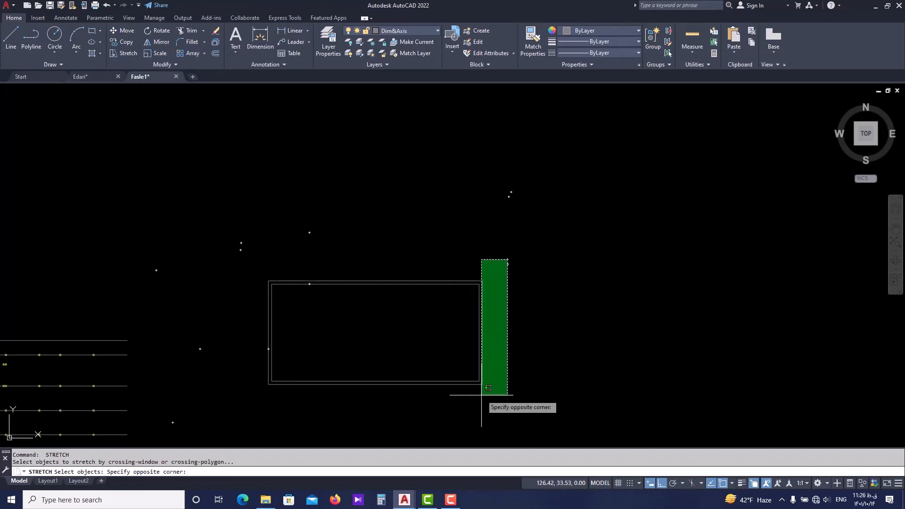
left_click(471, 406)
key("Return")
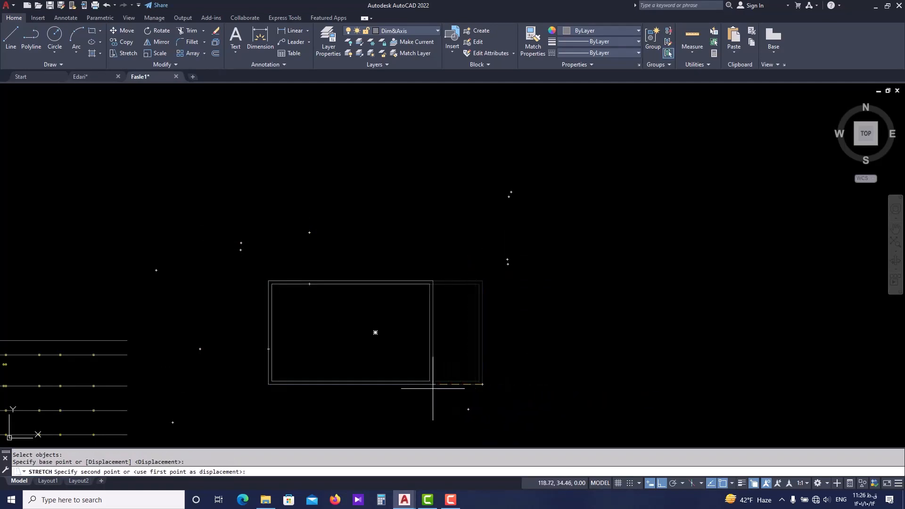
scroll(353, 389, "up", 4)
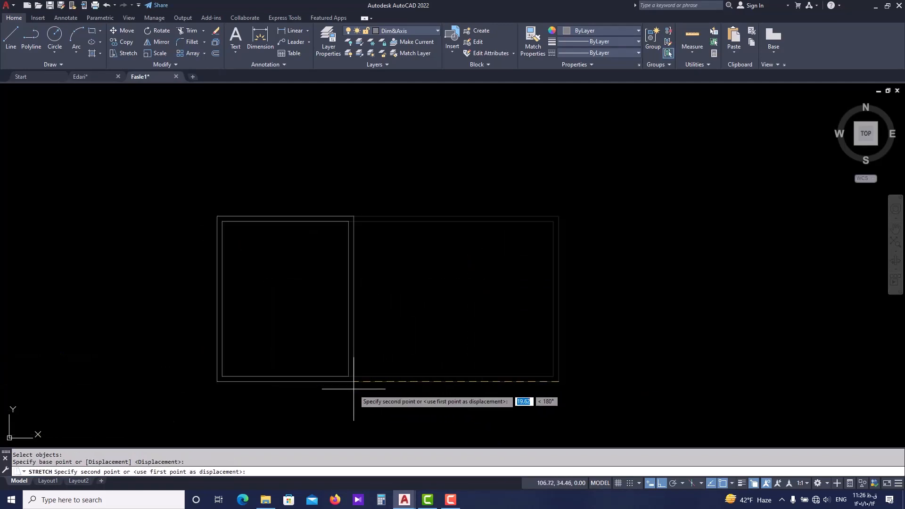
left_click(333, 384)
Erase both nested practice rectangles beside the column plan and return to the lettered axes.
scroll(377, 347, "down", 6)
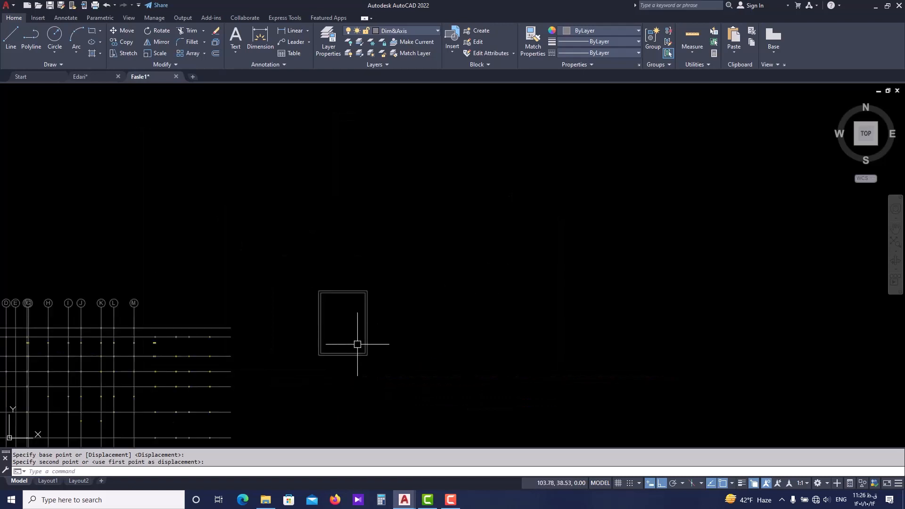
middle_click_drag(353, 313, 536, 305)
left_click(581, 258)
left_click(480, 385)
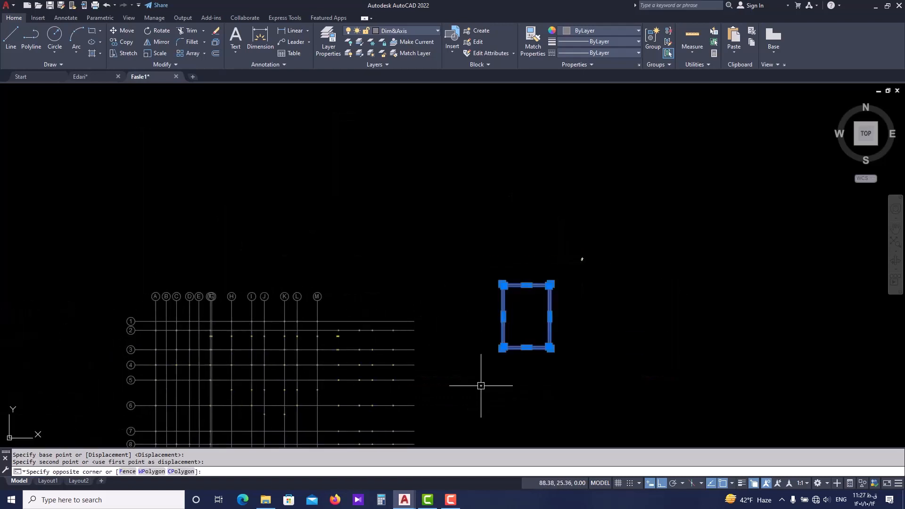
type("e")
key("Return")
middle_click_drag(327, 284, 441, 257)
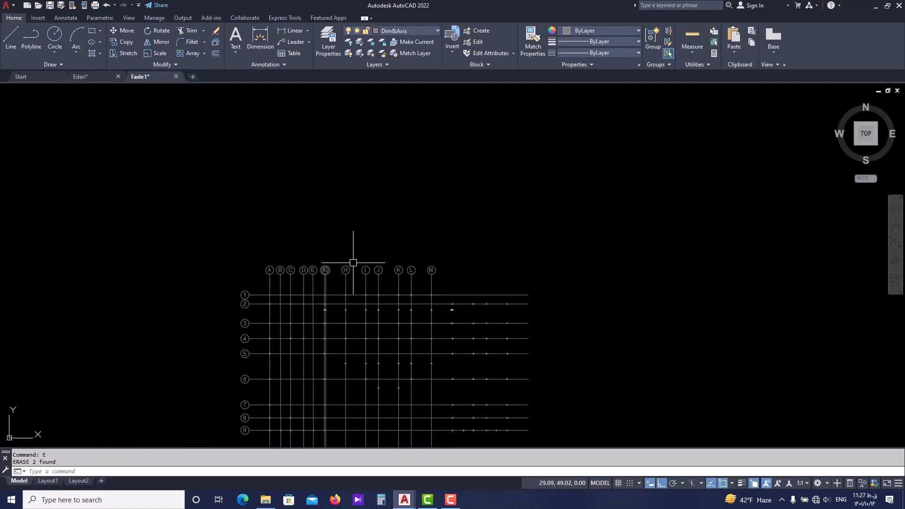
scroll(353, 262, "up", 4)
middle_click_drag(354, 251, 365, 196)
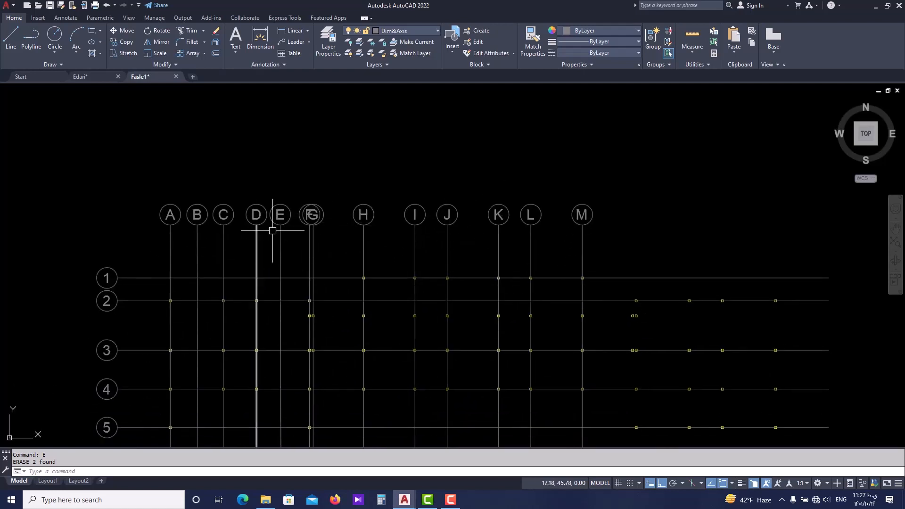
Measure the distance from the uppermost column on axis M to its bubble with a linear dimension, without placing it.
middle_click_drag(276, 230, 292, 230)
scroll(560, 264, "up", 2)
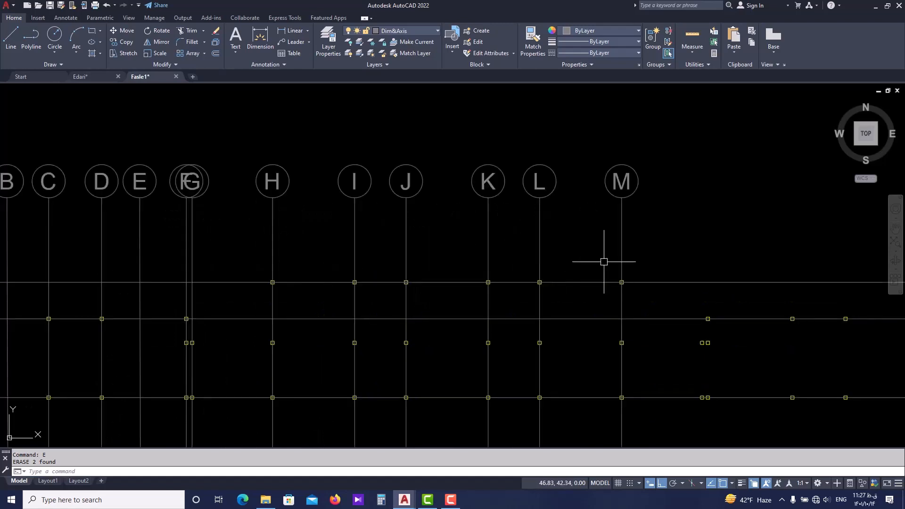
middle_click_drag(602, 258, 470, 286)
left_click(300, 33)
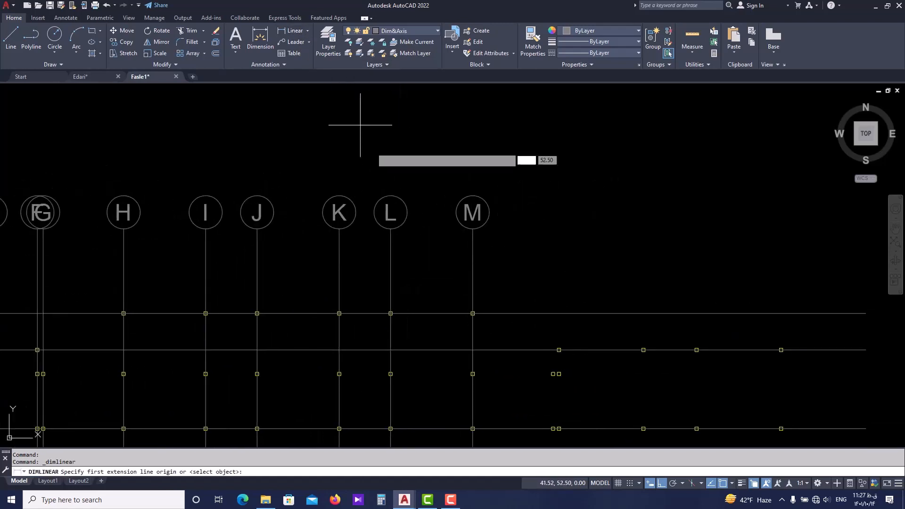
scroll(472, 302, "up", 2)
scroll(472, 303, "up", 5)
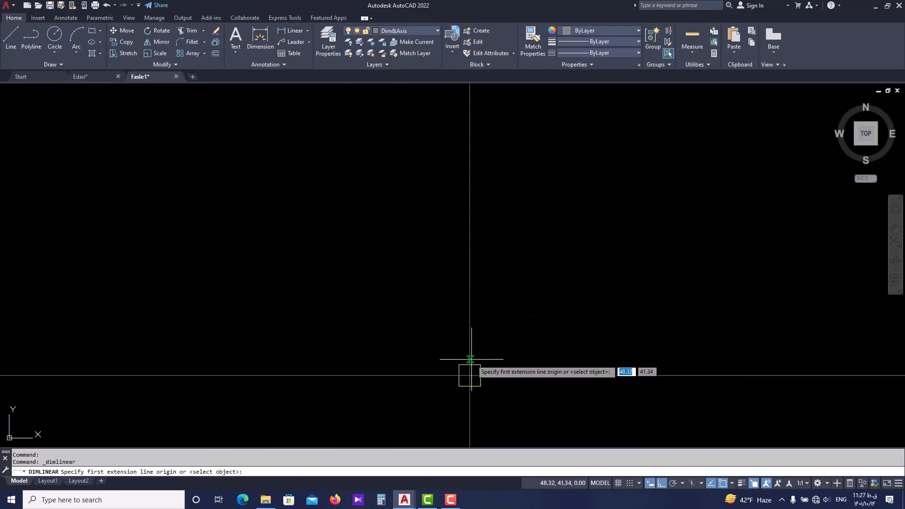
left_click(472, 320)
scroll(474, 302, "down", 4)
left_click(473, 116)
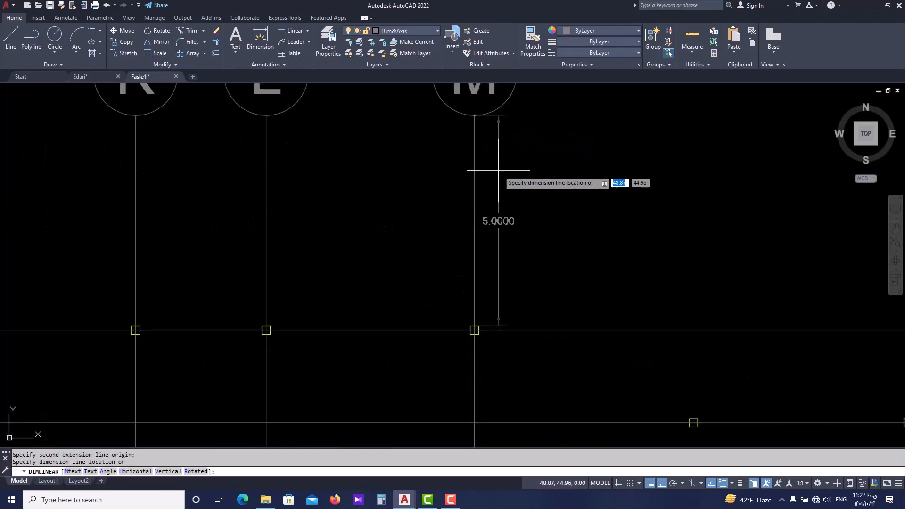
key("Escape")
scroll(519, 202, "down", 6)
key("Escape")
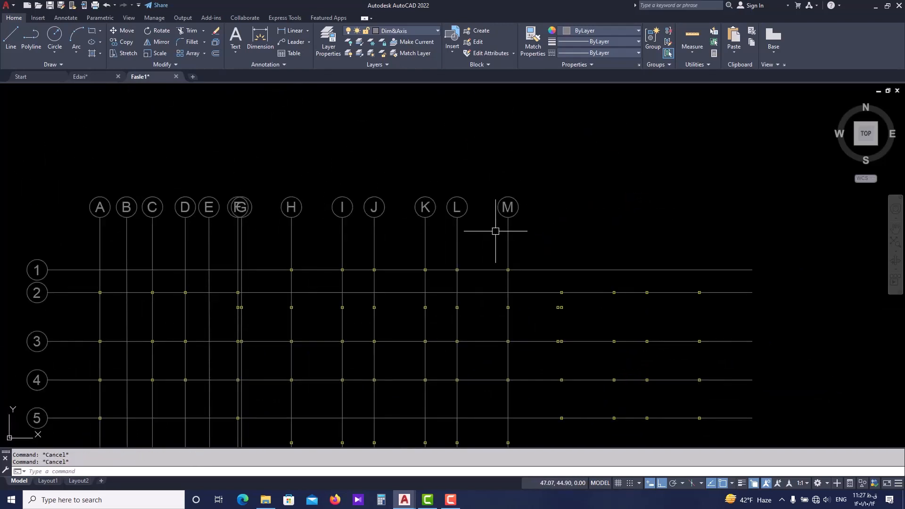
Stretch the bubble ends of all lettered axes A to M downward by 1 unit toward the column plan.
middle_click_drag(520, 229, 531, 242)
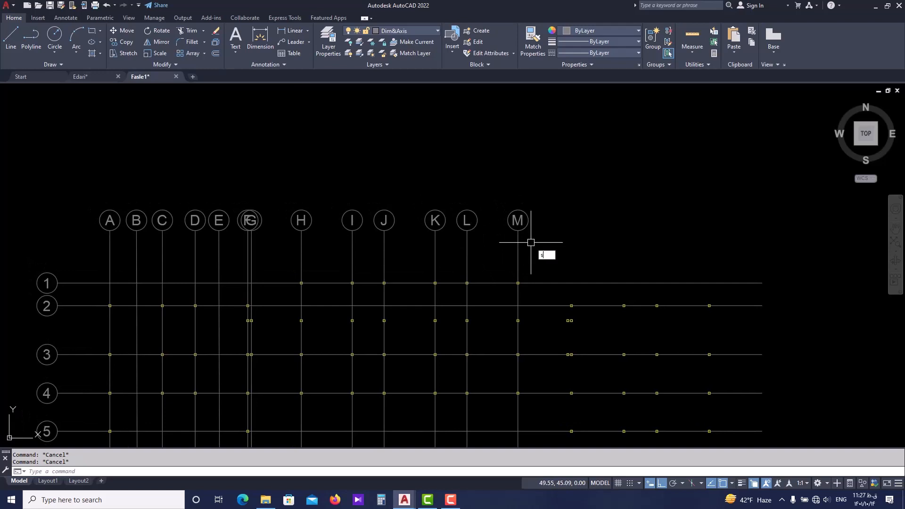
type("s")
key("Return")
left_click(567, 178)
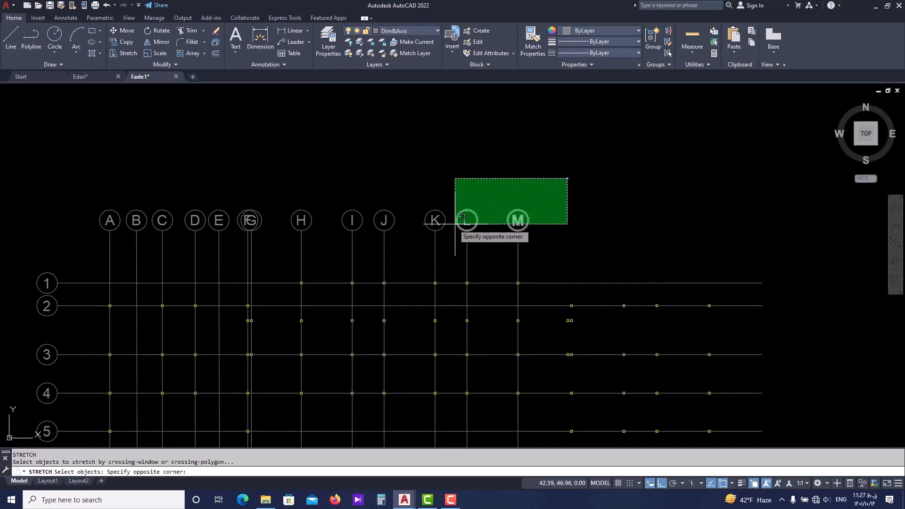
left_click(82, 241)
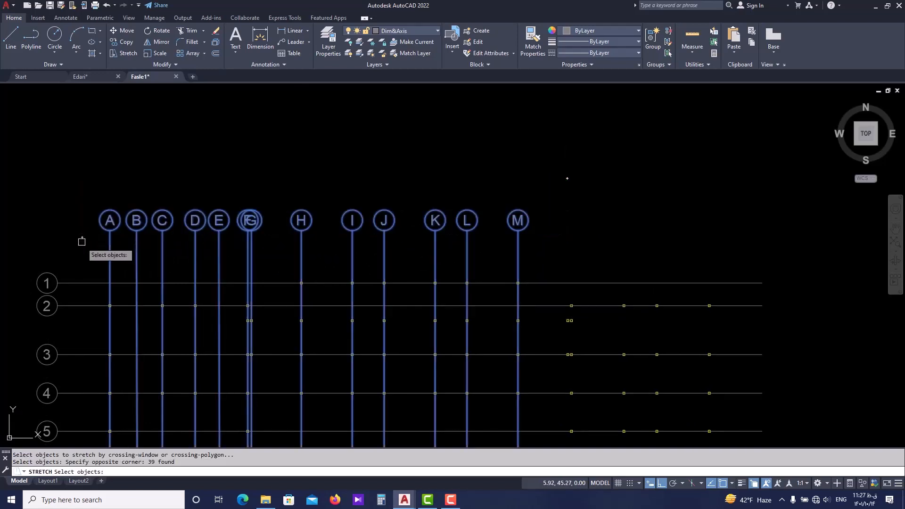
scroll(292, 234, "up", 4)
key("Return")
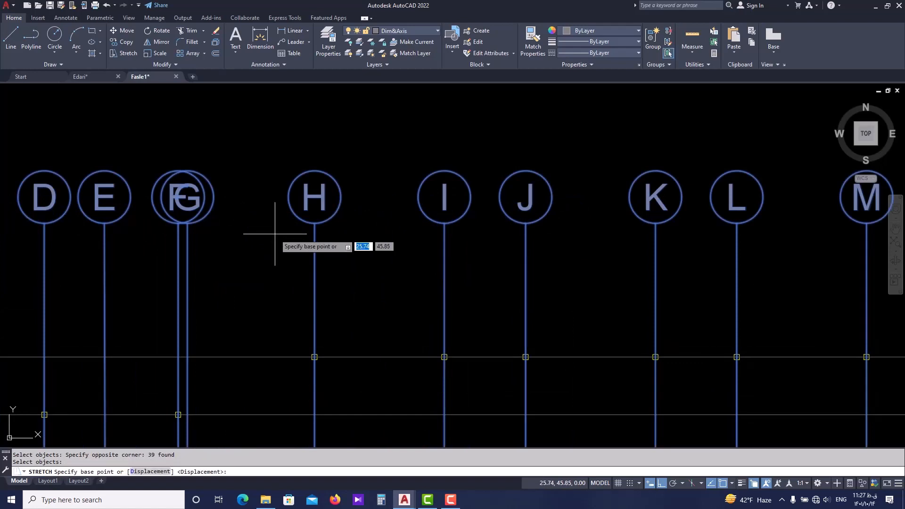
scroll(235, 210, "down", 2)
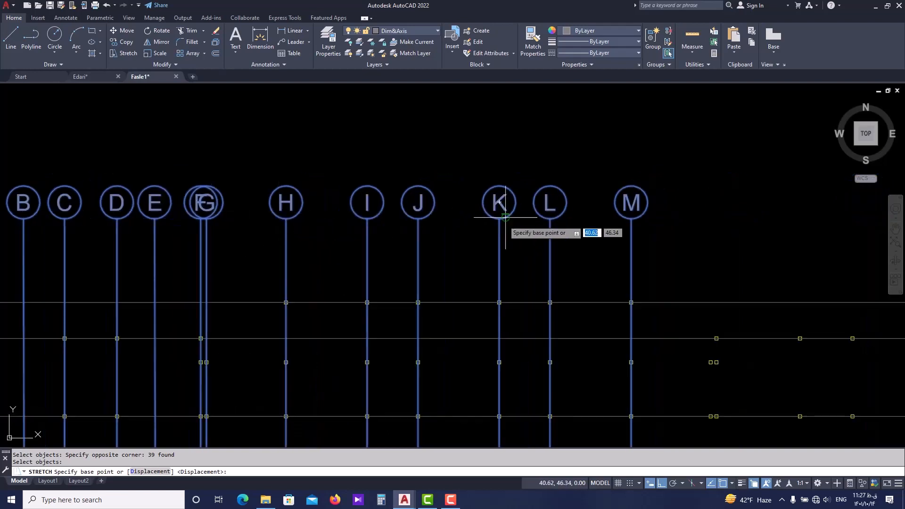
scroll(436, 227, "up", 4)
scroll(391, 203, "down", 4)
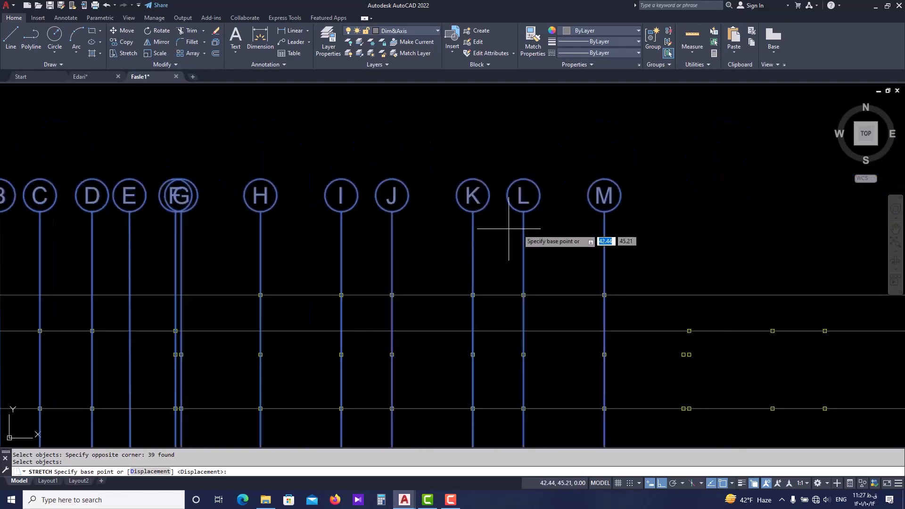
middle_click_drag(603, 192, 476, 218)
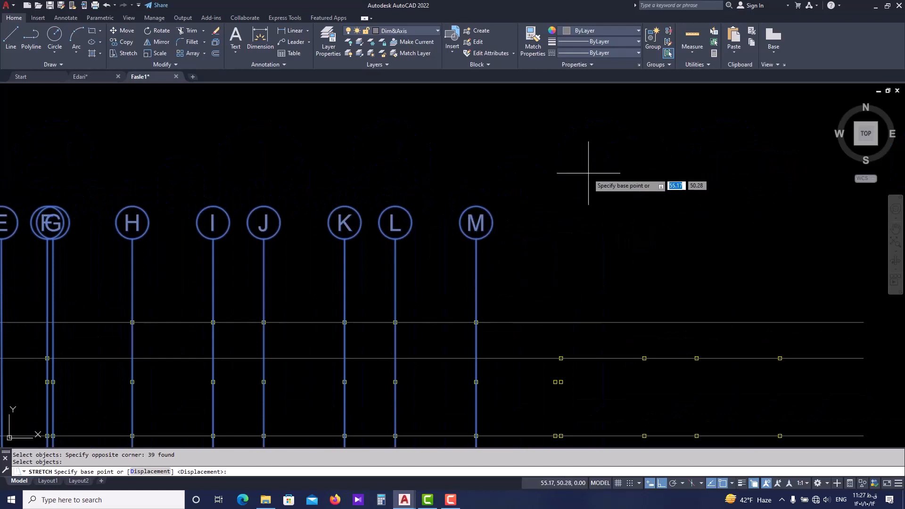
left_click(552, 193)
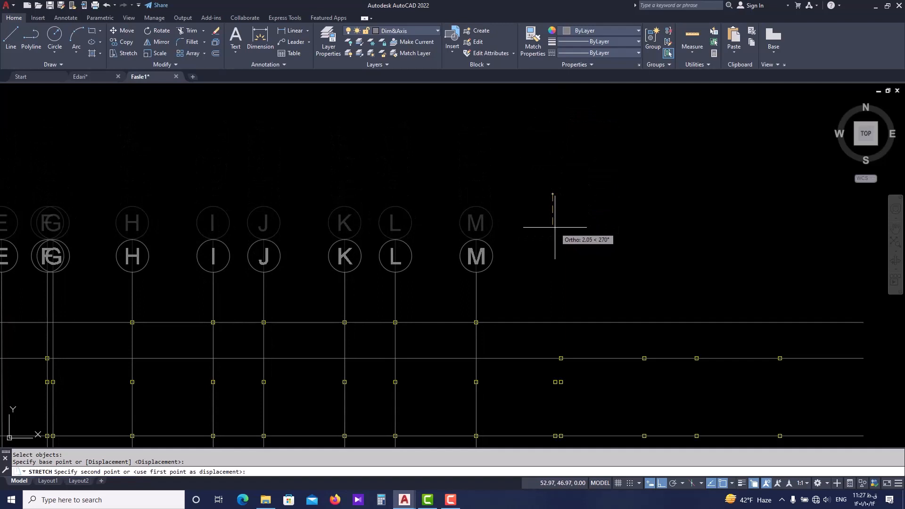
type("1")
key("Return")
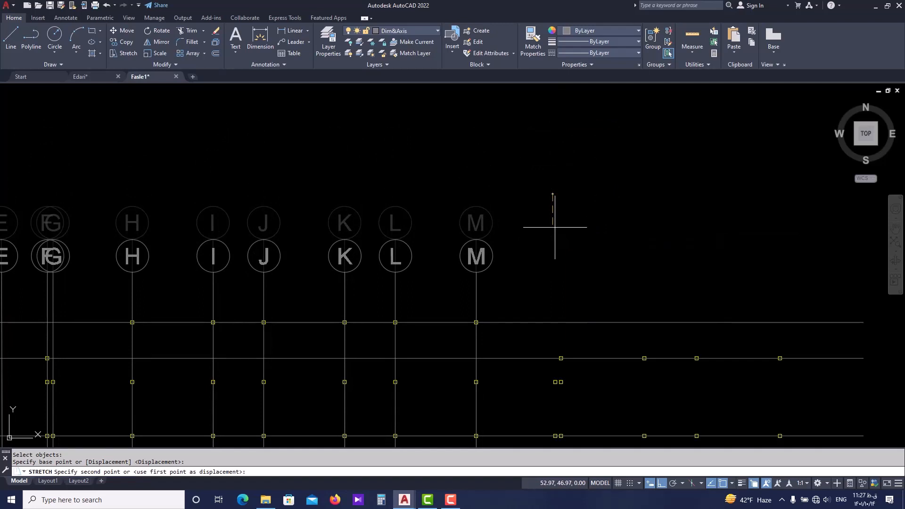
Check the shortened distance between bubble M and its uppermost column with an unplaced linear dimension.
left_click(295, 31)
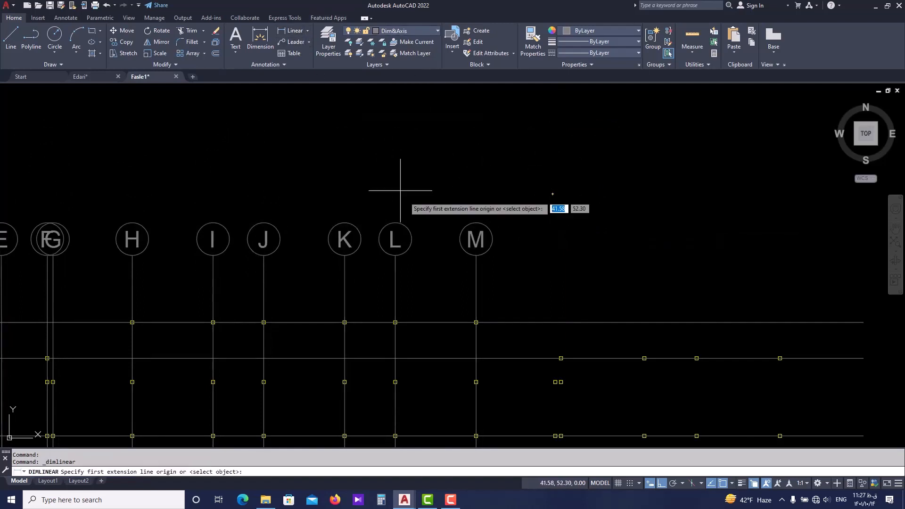
scroll(490, 333, "up", 4)
left_click(447, 291)
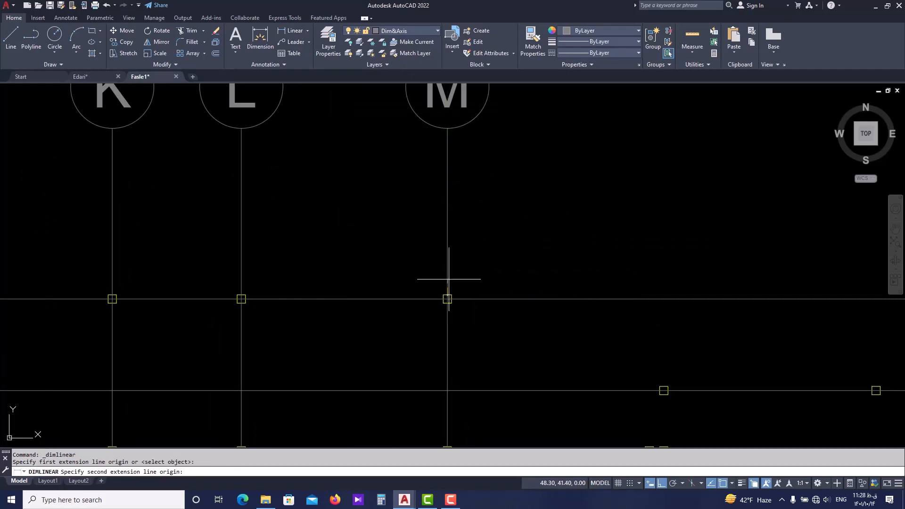
left_click(447, 129)
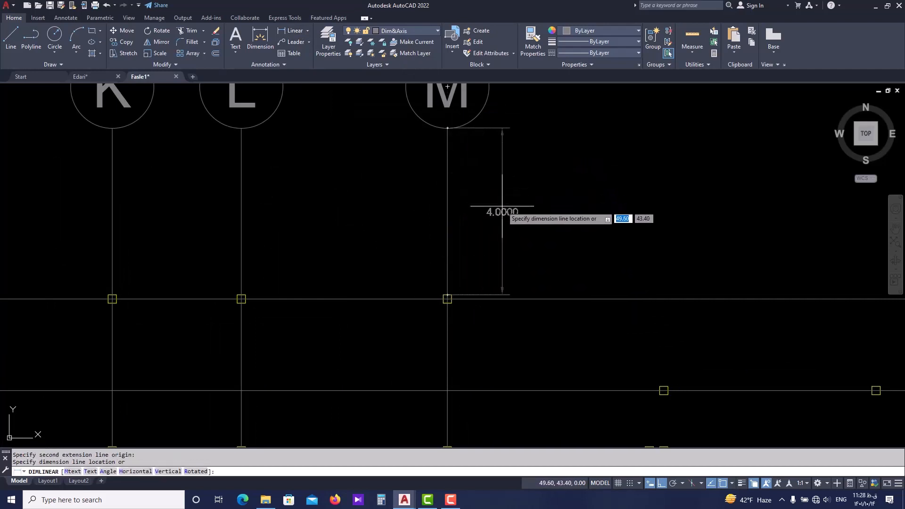
scroll(498, 208, "down", 5)
key("Escape")
scroll(461, 214, "down", 2)
Stretch the bubble ends of all numbered axes 1 to 9 inward by 1 unit toward the column plan.
middle_click_drag(365, 246, 382, 191)
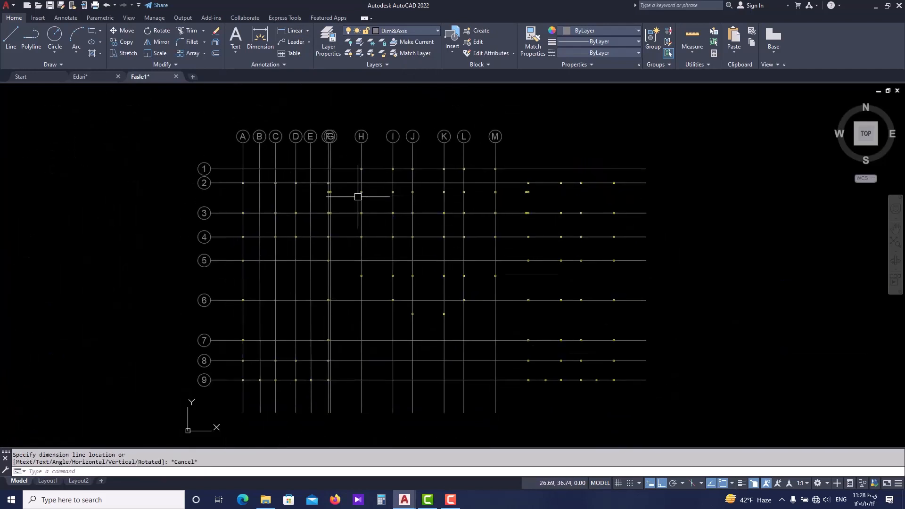
key("Escape")
type("s")
key("Return")
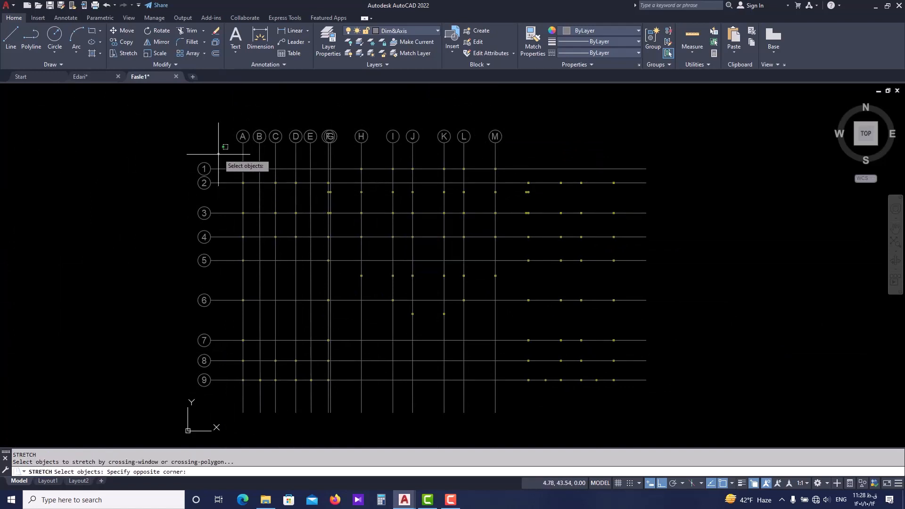
left_click(218, 153)
left_click(175, 399)
scroll(208, 384, "up", 2)
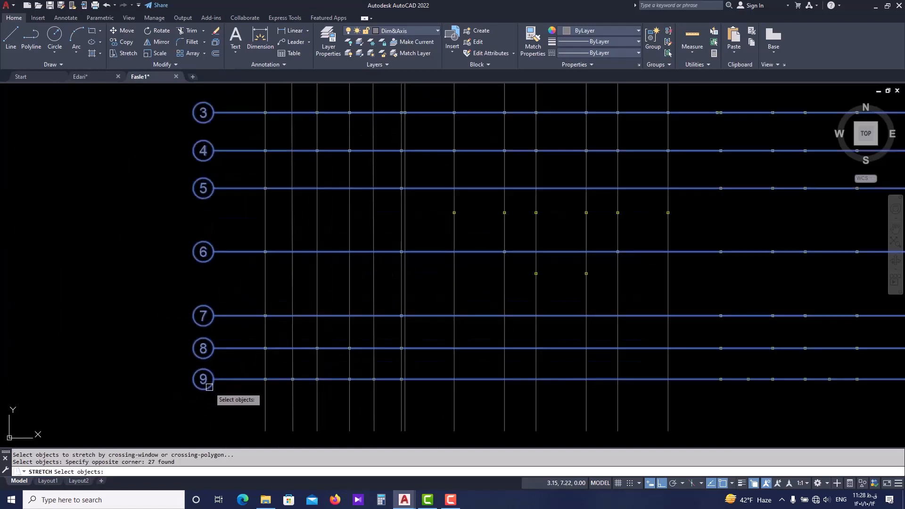
key("Return")
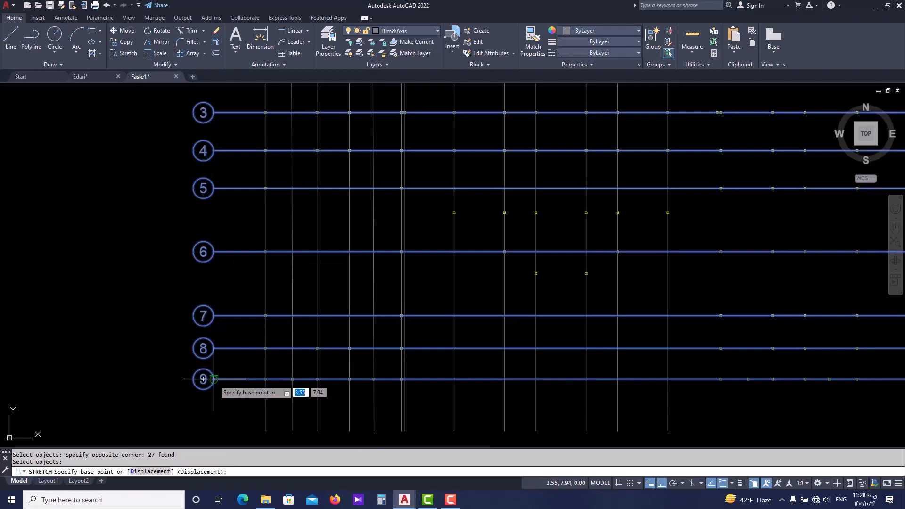
left_click(213, 379)
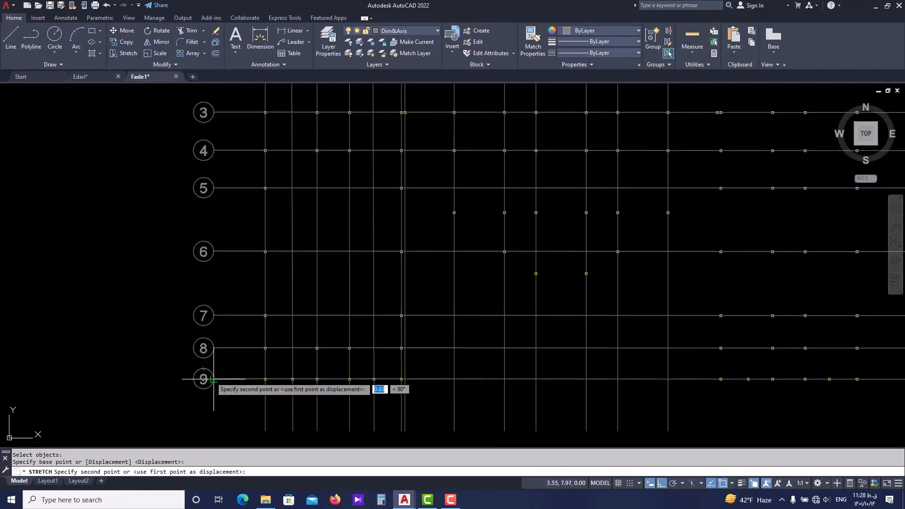
scroll(217, 379, "up", 2)
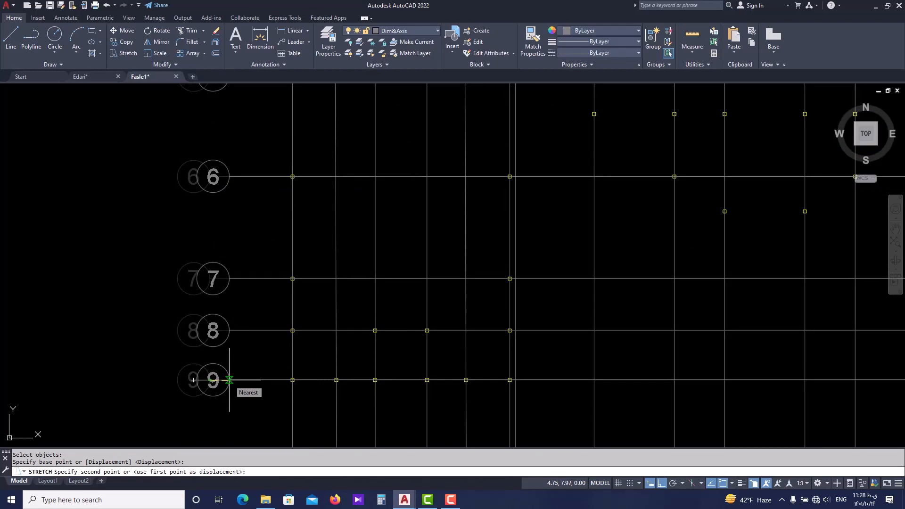
type("1")
key("Return")
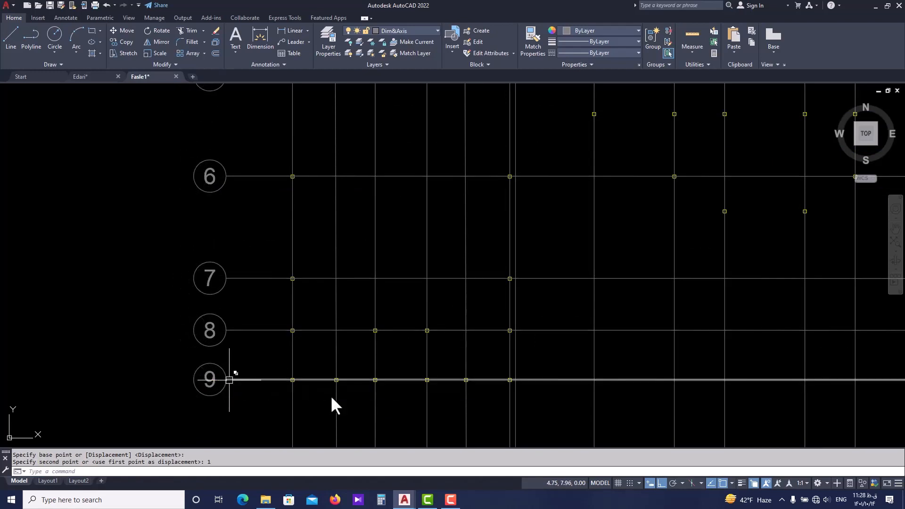
Examine the shortened lettered and numbered axes across the whole column plan.
scroll(339, 137, "down", 3)
scroll(293, 202, "down", 2)
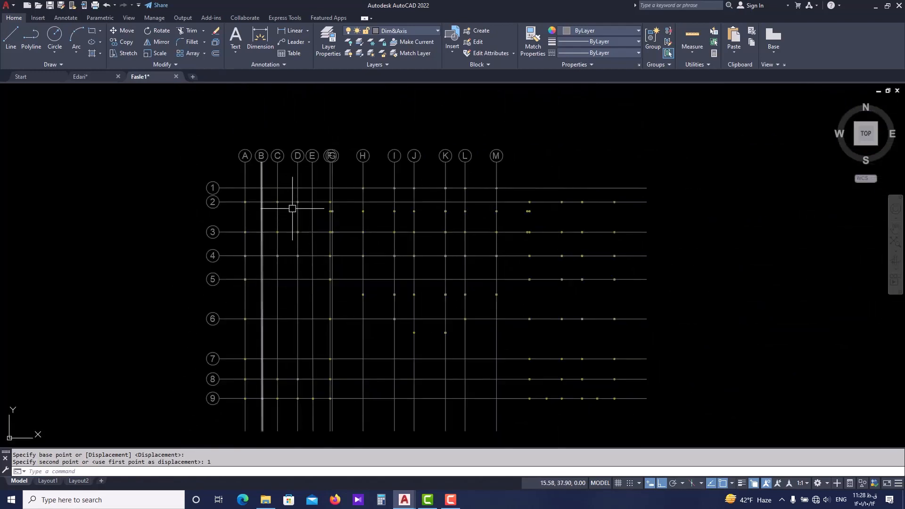
scroll(340, 226, "down", 2)
scroll(243, 214, "up", 4)
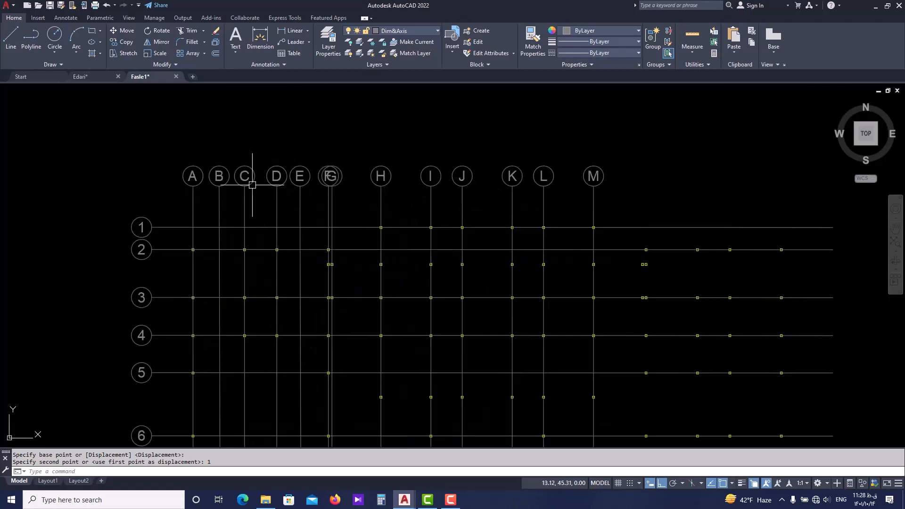
middle_click_drag(502, 191, 427, 192)
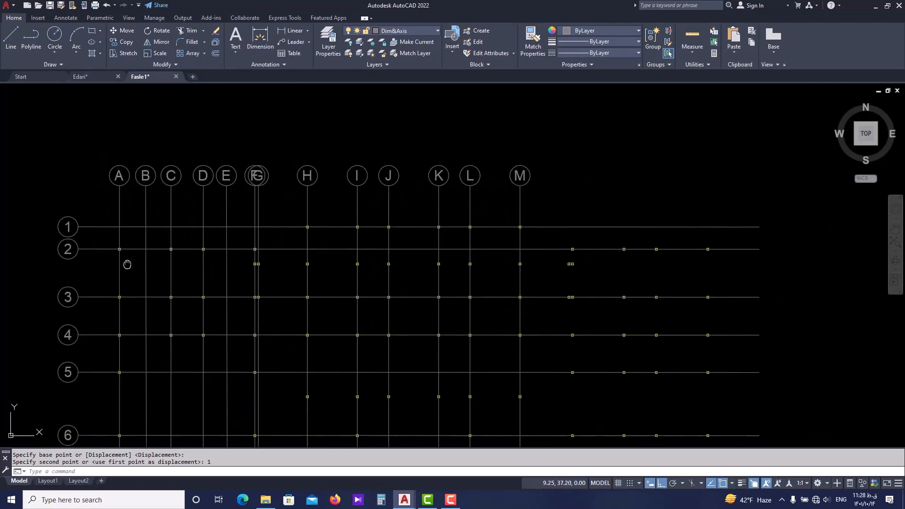
scroll(218, 95, "down", 1)
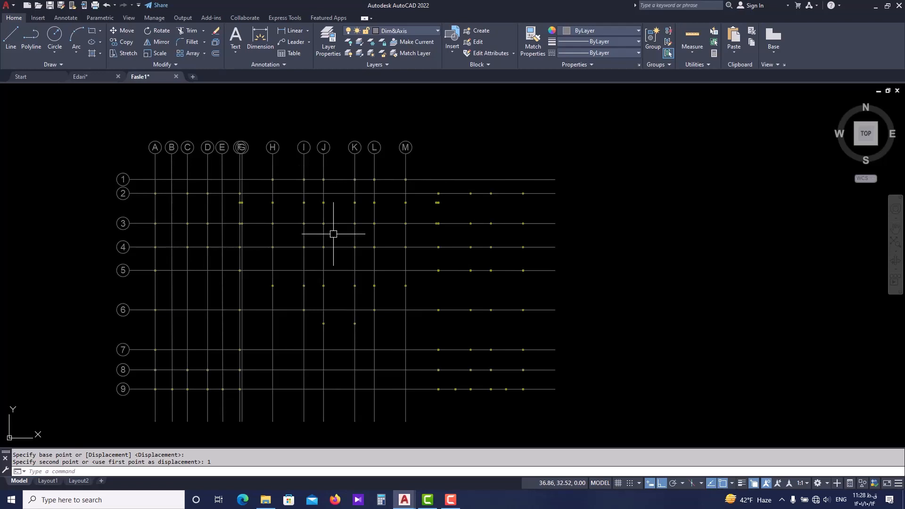
scroll(146, 160, "up", 1)
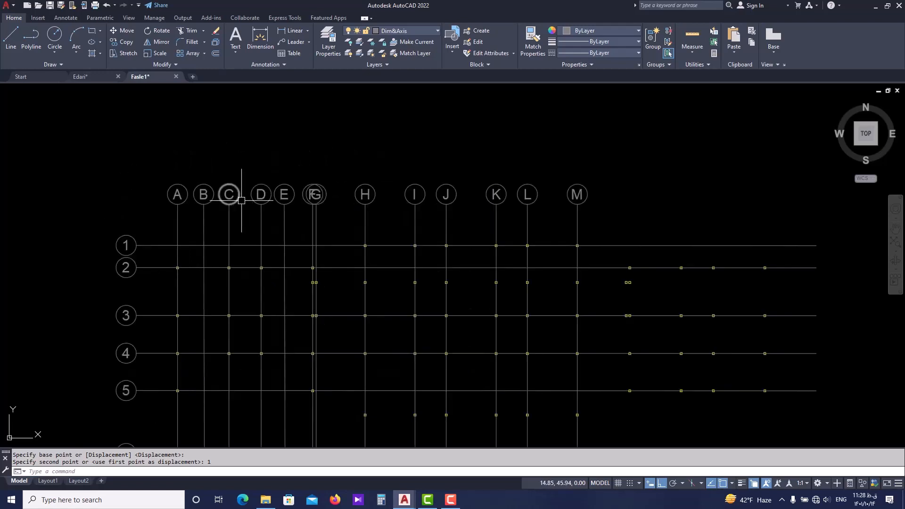
scroll(289, 210, "down", 1)
Examine the overlapping bubbles of axes F and G and the closely spaced columns along these two axes.
scroll(288, 210, "up", 4)
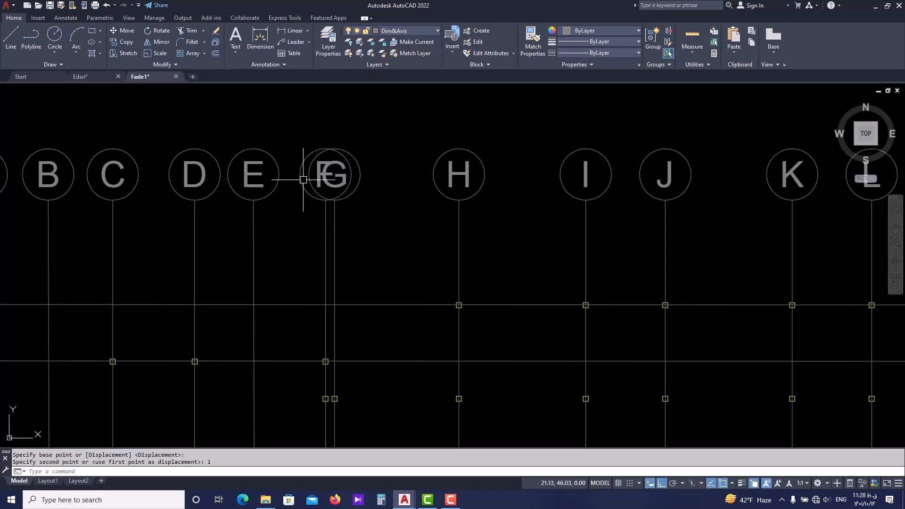
scroll(343, 186, "up", 1)
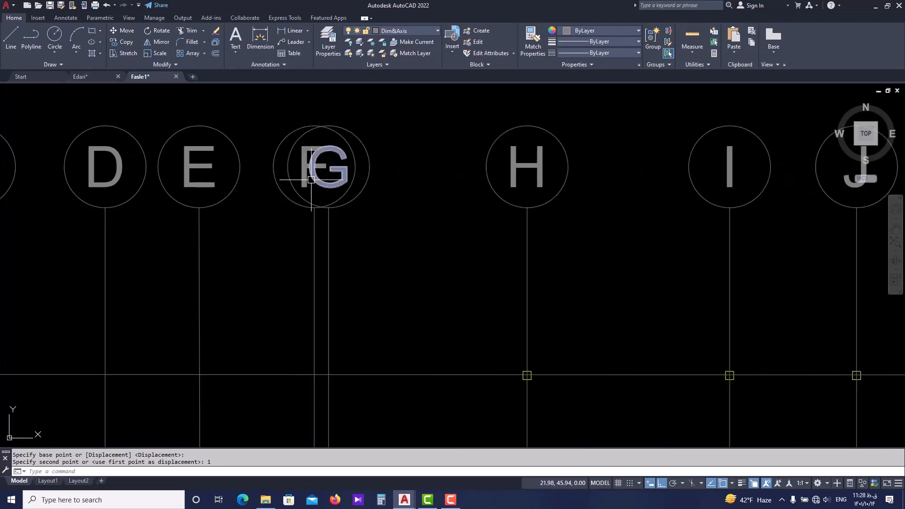
scroll(325, 212, "down", 1)
scroll(312, 155, "down", 2)
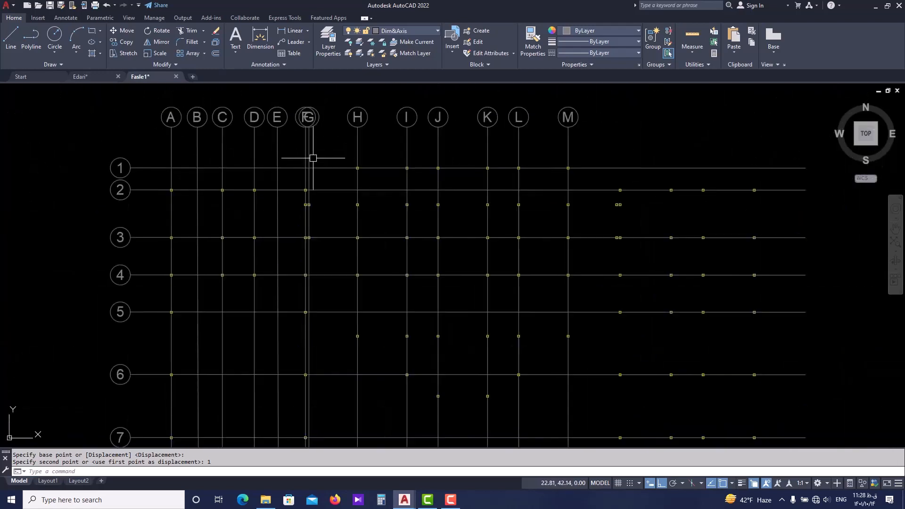
scroll(303, 196, "up", 2)
middle_click_drag(312, 221, 303, 249)
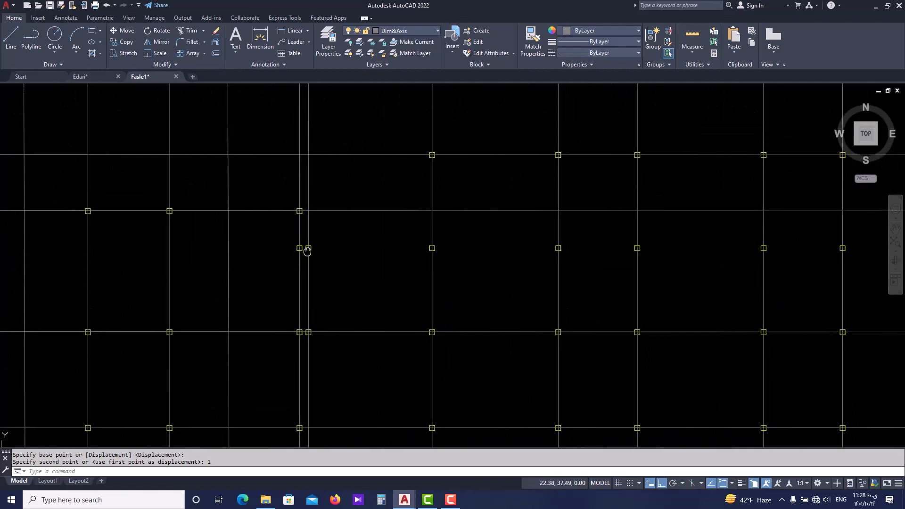
scroll(282, 259, "up", 2)
scroll(285, 252, "down", 2)
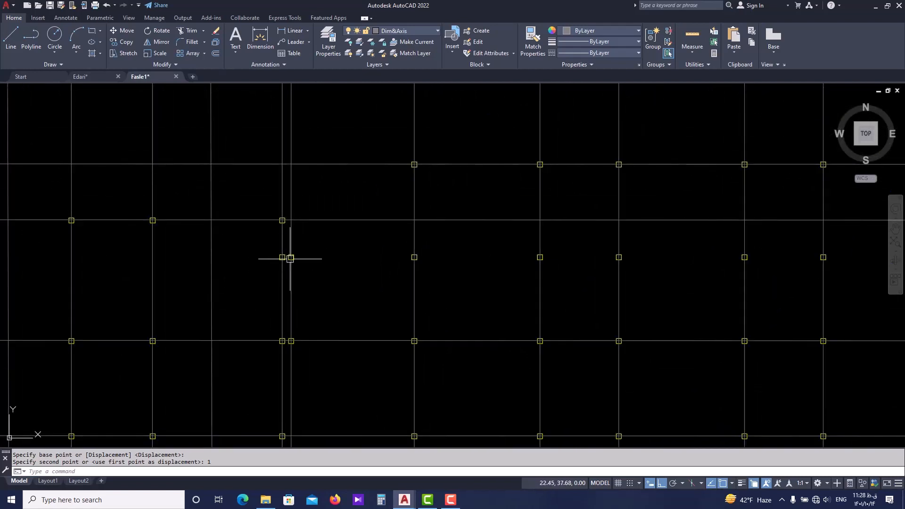
middle_click_drag(288, 248, 282, 202)
scroll(288, 238, "down", 1)
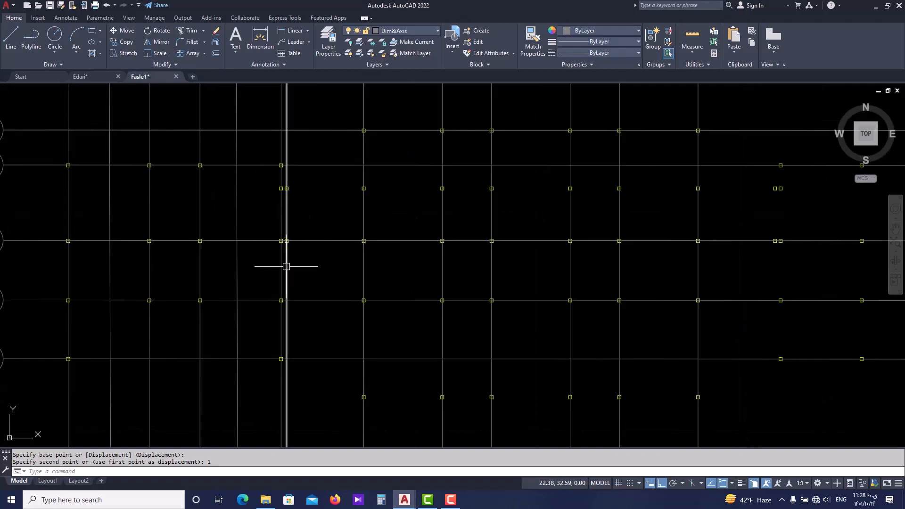
Compare the spacing of axes F and G at their bubbles and columns with the neighbouring axes E and H.
middle_click_drag(283, 143, 257, 208)
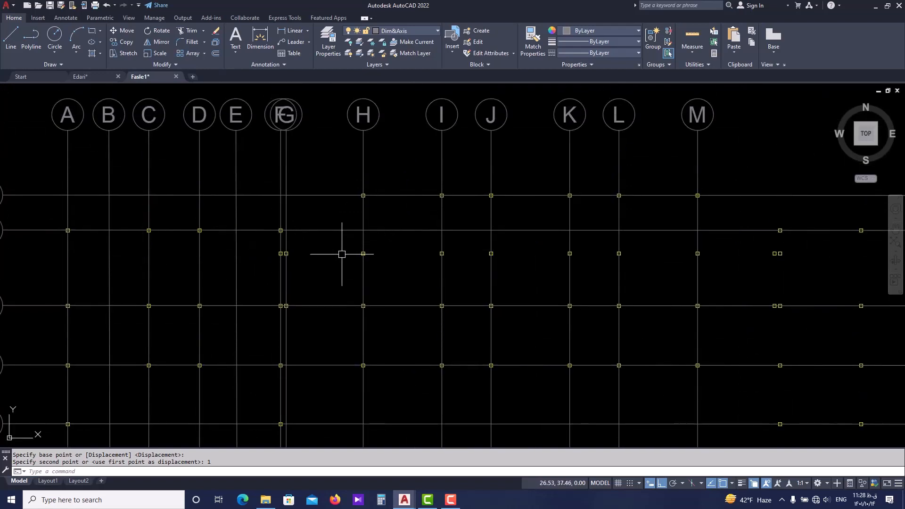
scroll(310, 256, "up", 1)
middle_click_drag(291, 172, 301, 311)
scroll(287, 372, "up", 1)
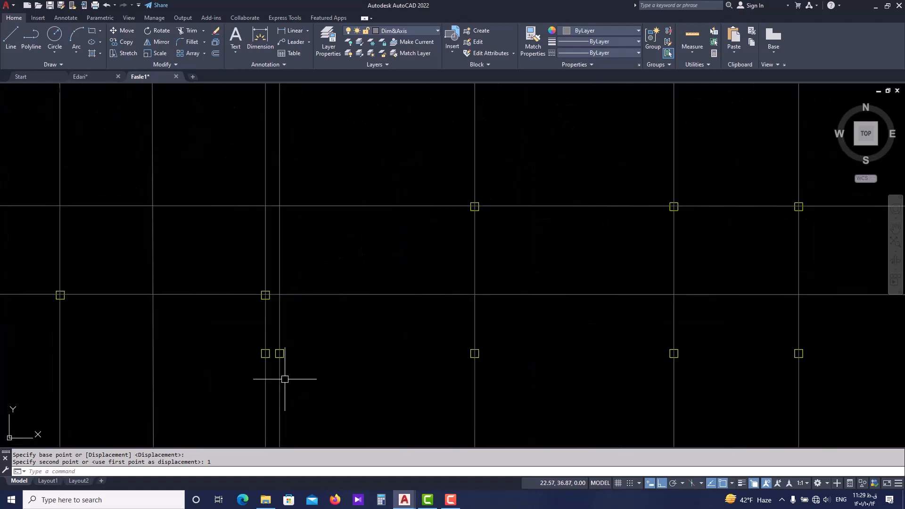
scroll(279, 372, "up", 1)
scroll(280, 357, "down", 2)
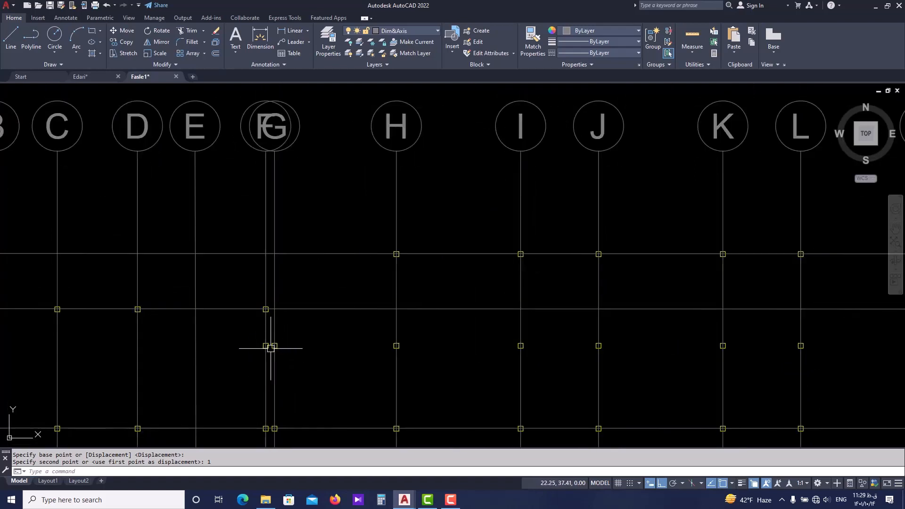
mouse_move(299, 162)
middle_mouse_down()
mouse_move(300, 213)
mouse_move(278, 265)
mouse_move(293, 314)
middle_mouse_up()
scroll(290, 191, "up", 2)
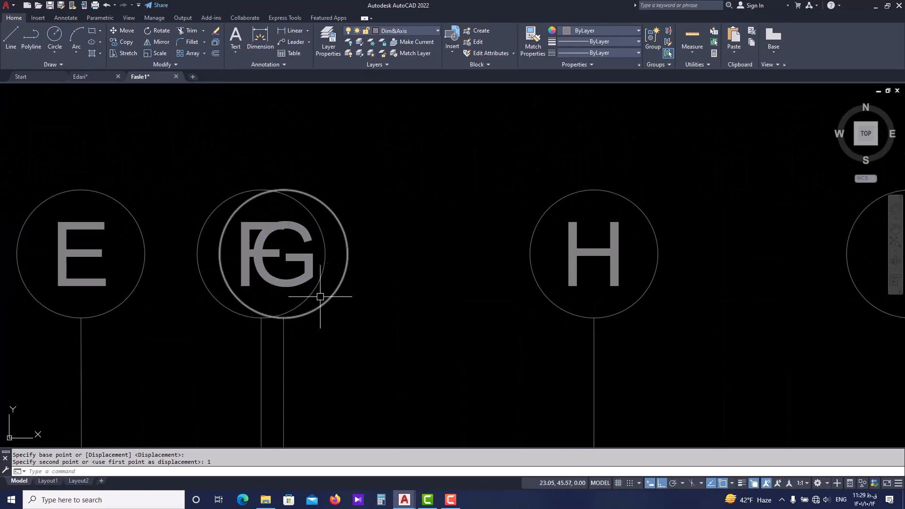
scroll(363, 257, "down", 3)
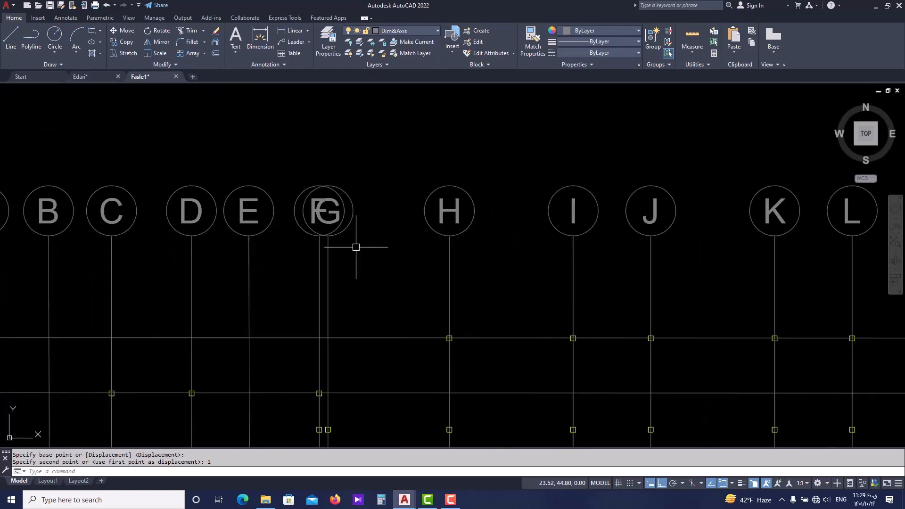
scroll(333, 239, "up", 1)
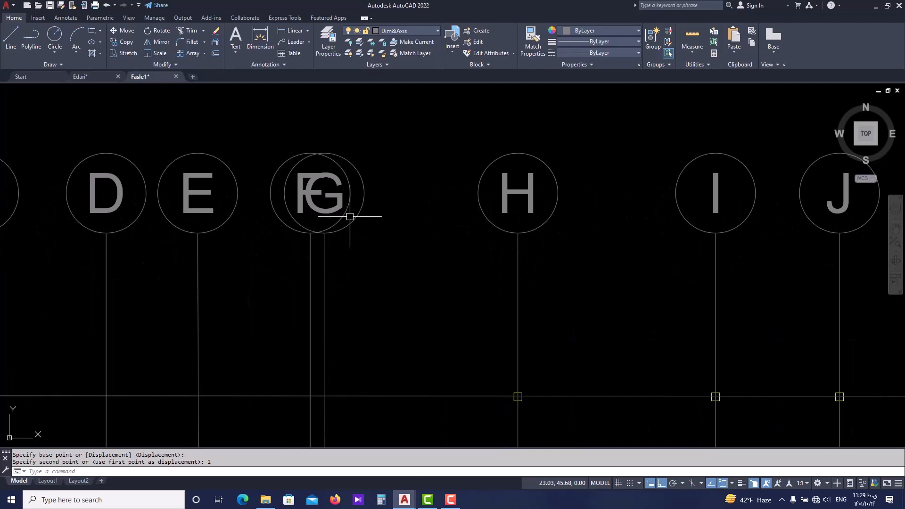
Draw a horizontal line 1.2 units long from the bubble end of axis G toward axis H.
type("L")
key("Return")
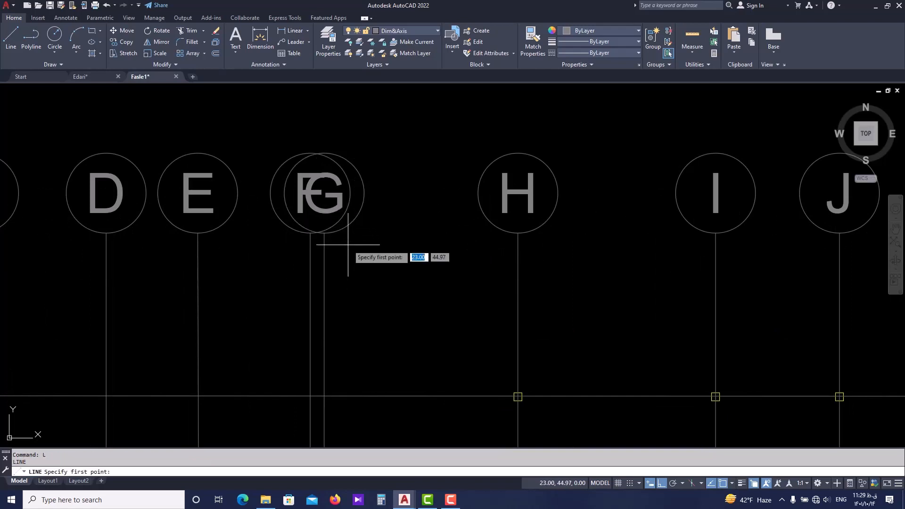
left_click(324, 233)
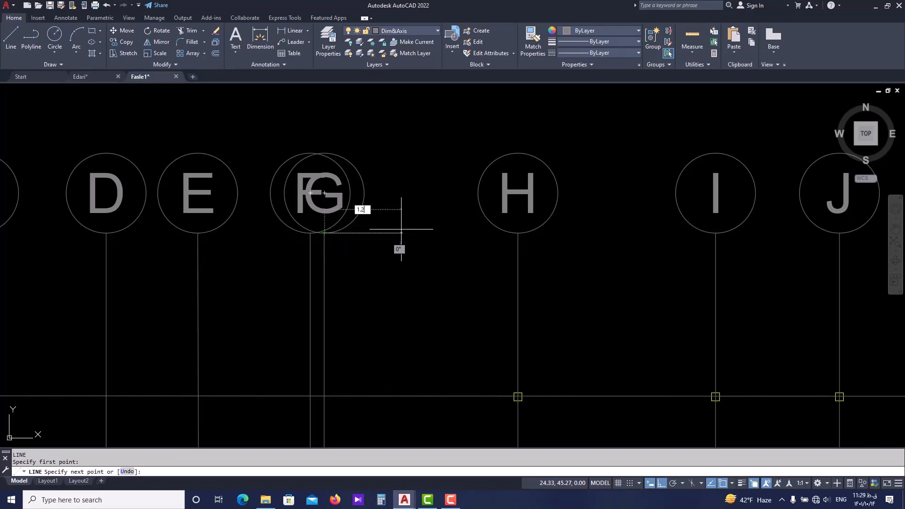
type("1.2")
key("Return")
scroll(370, 183, "up", 2)
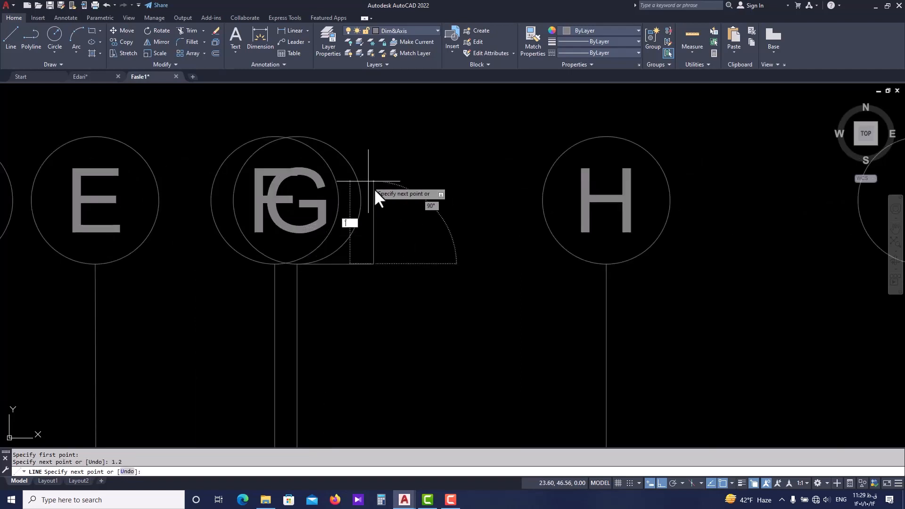
key("Escape")
key("Escape")
left_click(370, 212)
left_click(353, 218)
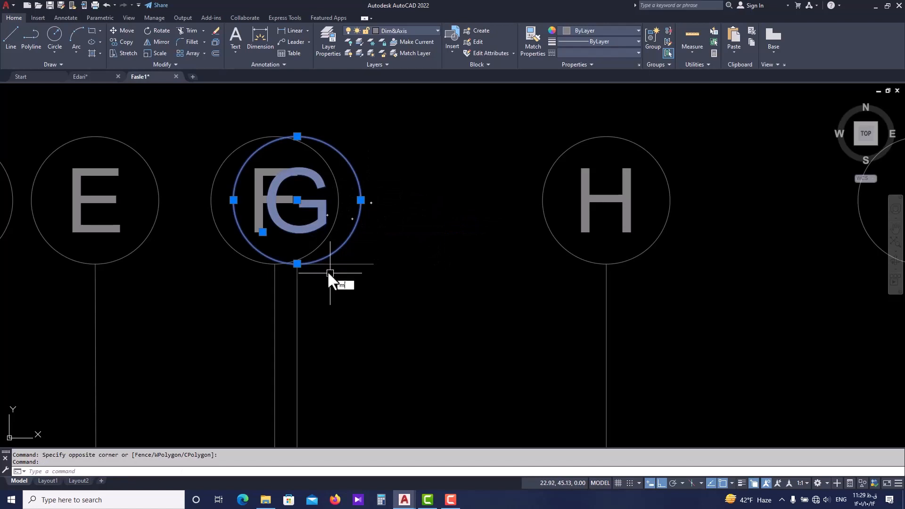
key("Escape")
key("Escape")
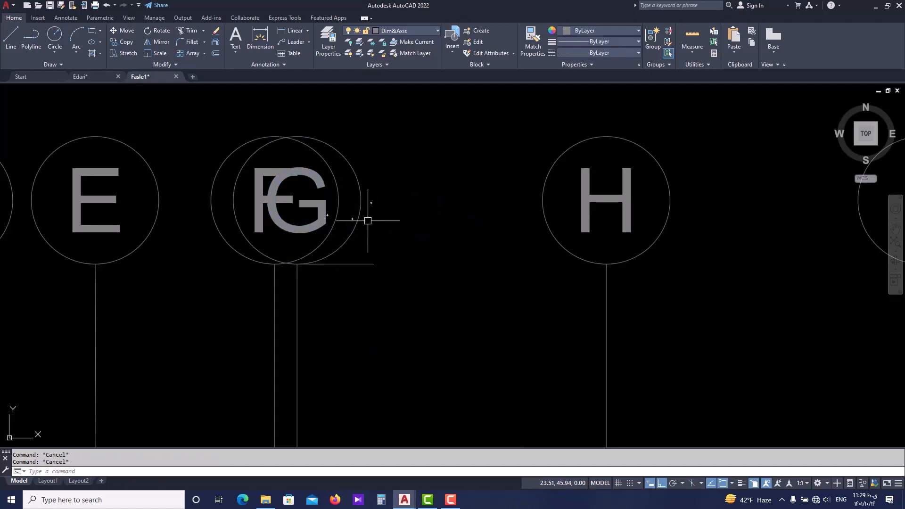
Move bubble G with its letter from the axis end to the free end of its 1.2-unit horizontal line.
left_click(361, 200)
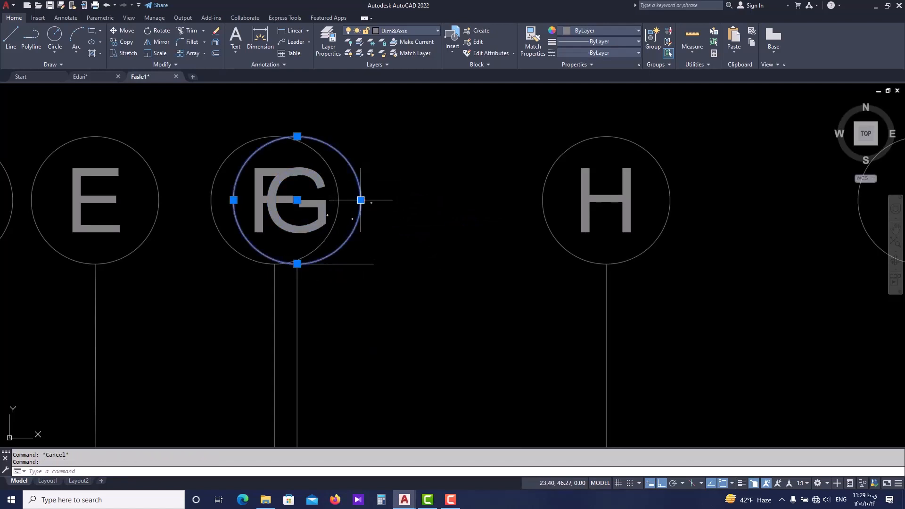
left_click(326, 229)
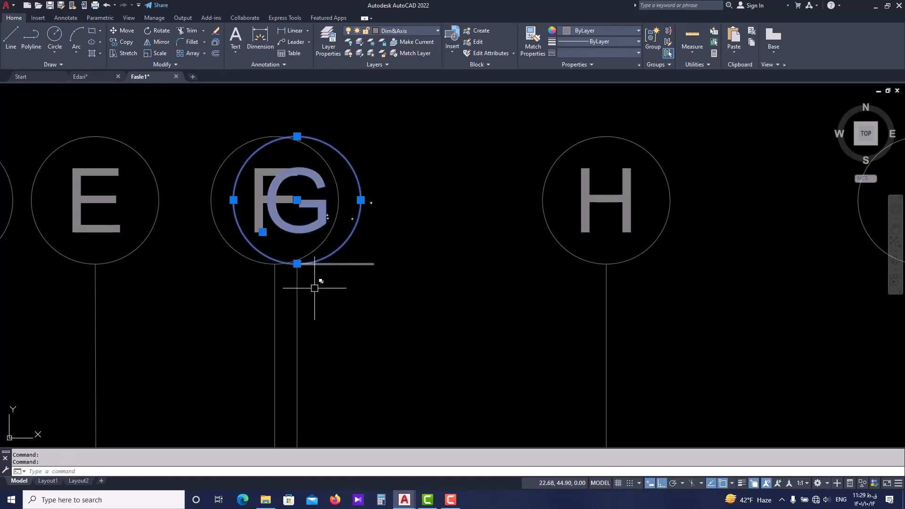
key("Return")
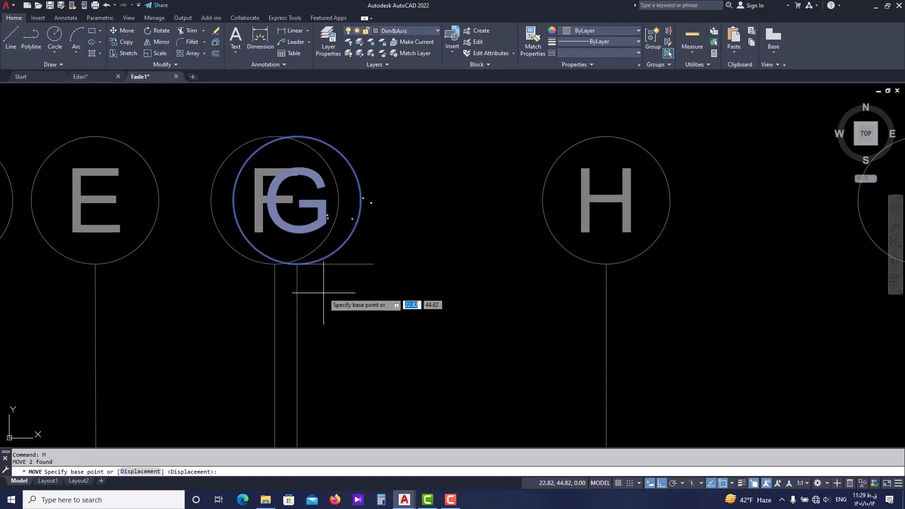
left_click(297, 263)
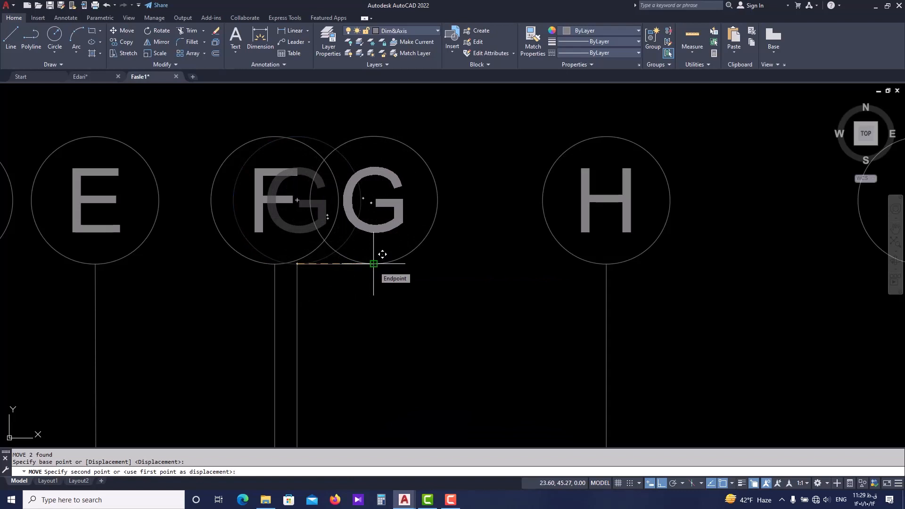
left_click(373, 263)
key("Escape")
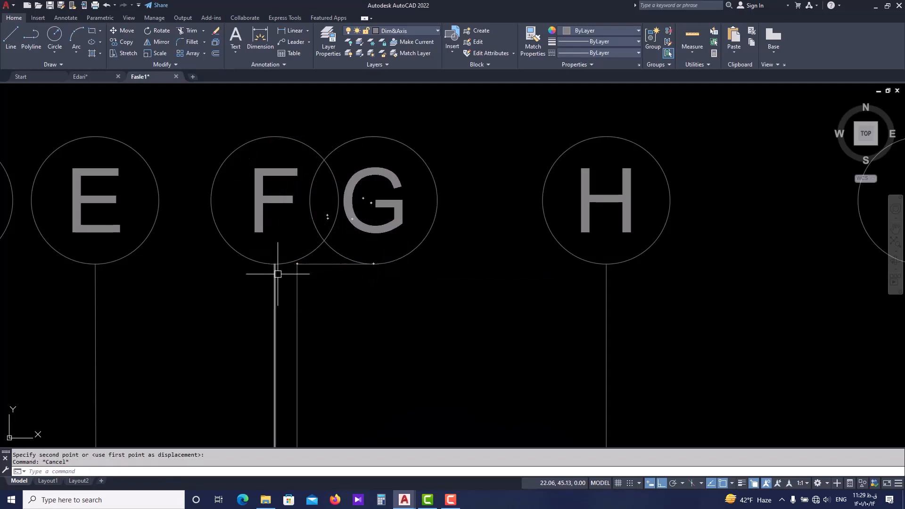
key("Escape")
Draw a horizontal line 1.2 units long from the bubble end of axis F toward axis E.
type("l")
key("Return")
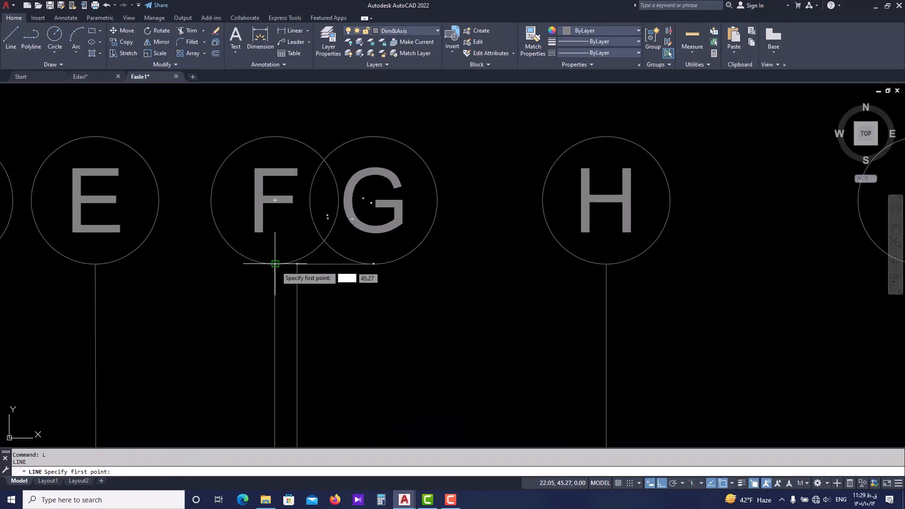
left_click(275, 264)
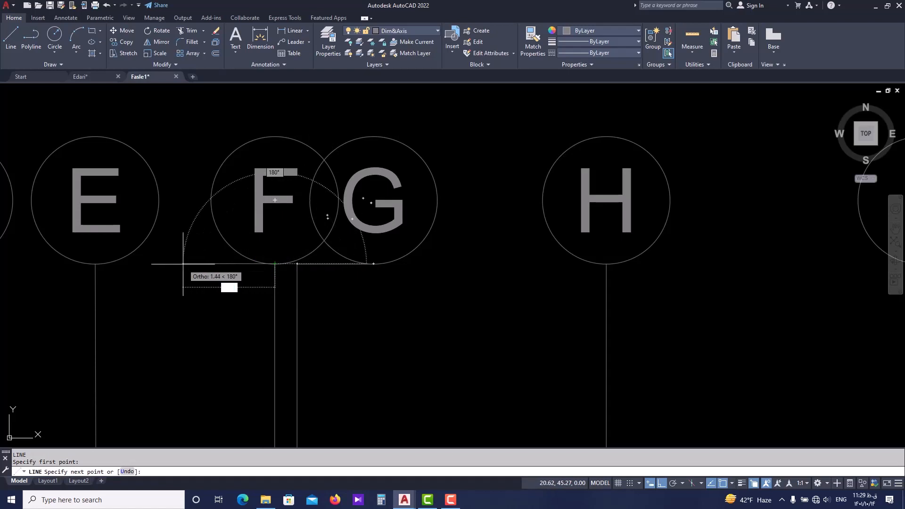
key("Return")
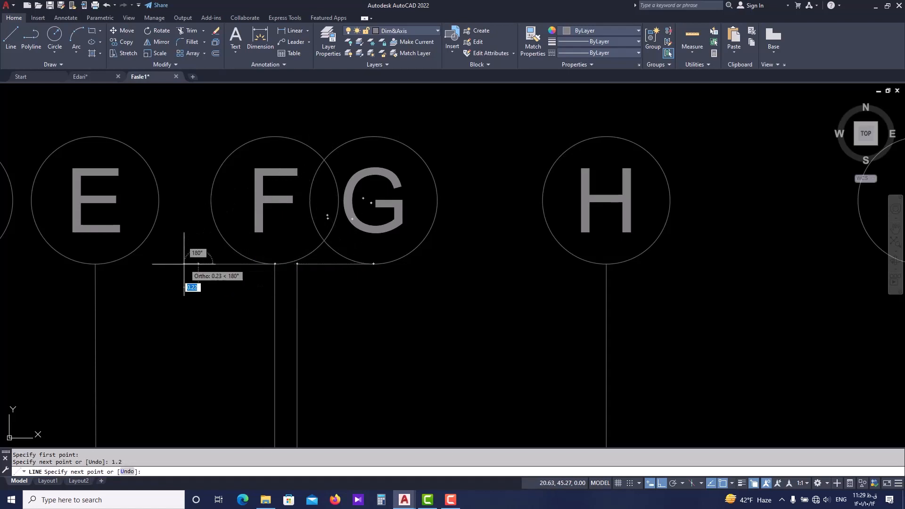
key("Escape")
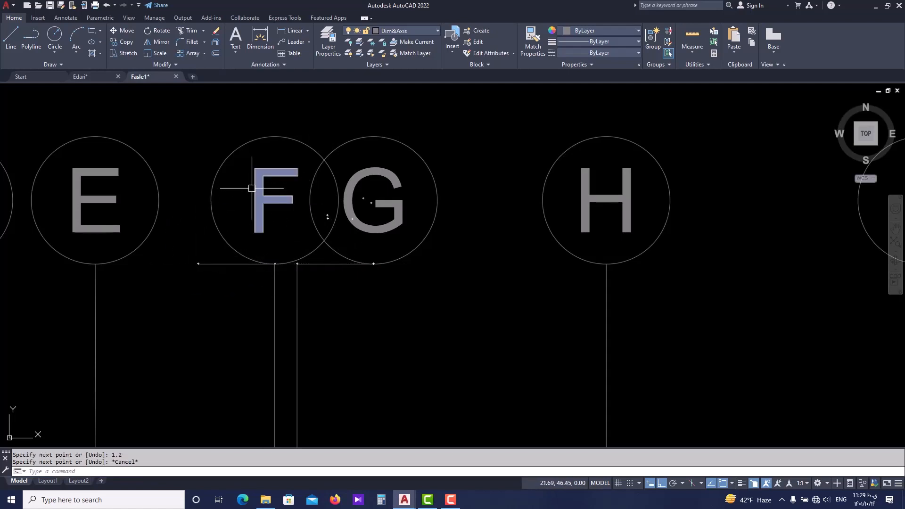
Move bubble F with its letter from the axis end to the free end of its 1.2-unit horizontal line.
left_click(254, 182)
left_click(225, 207)
left_click(200, 226)
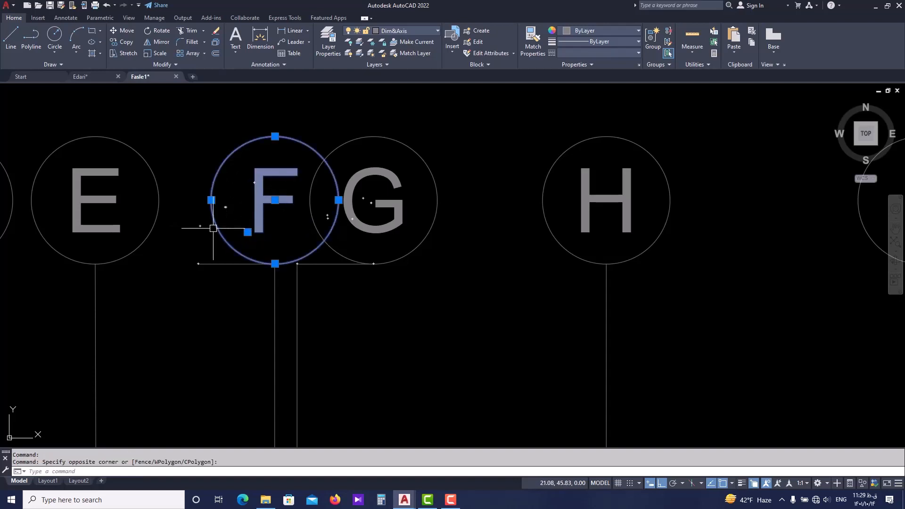
type("m")
key("Return")
left_click(274, 263)
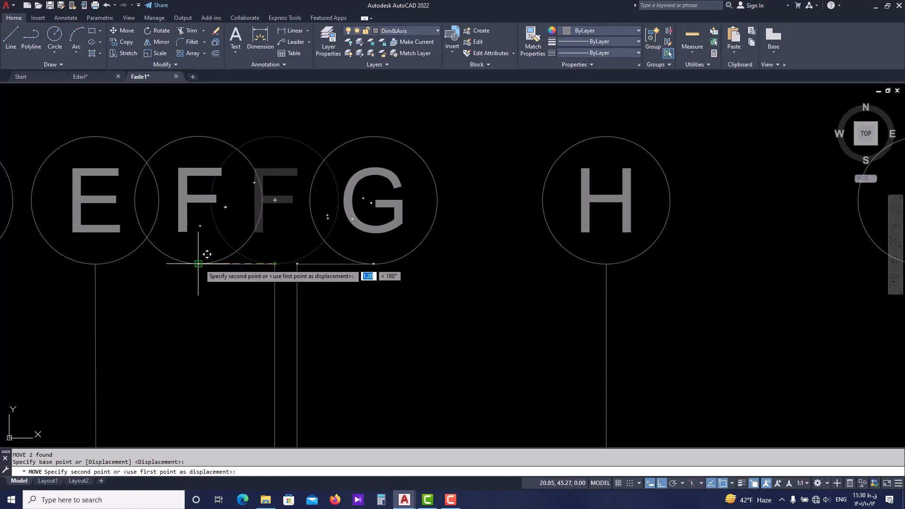
key("Escape")
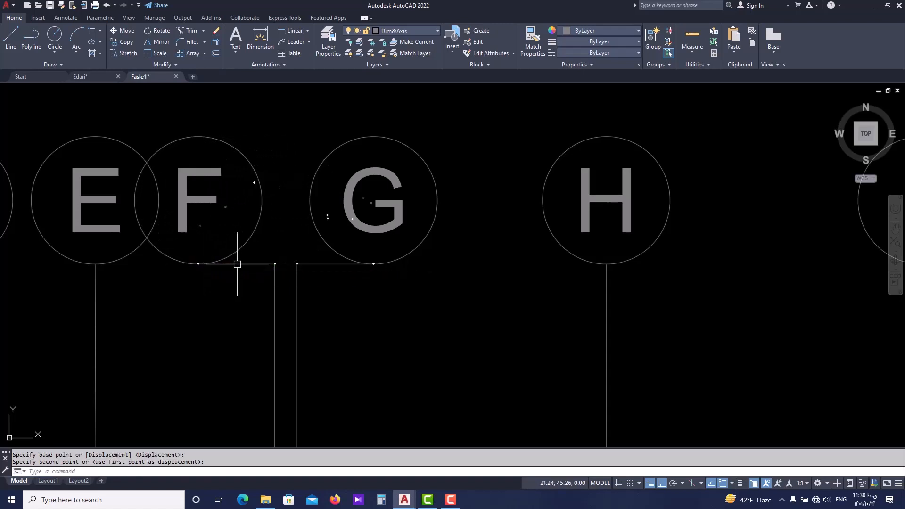
Shorten the horizontal line under bubble F by 0.2 units from its free end toward axis F.
scroll(308, 283, "down", 4)
scroll(232, 225, "up", 4)
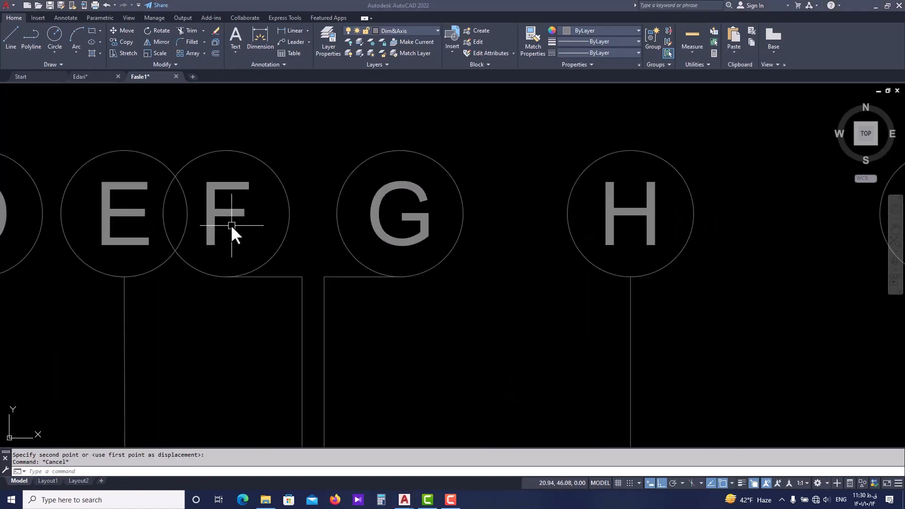
scroll(226, 211, "down", 2)
middle_click_drag(226, 212, 239, 235)
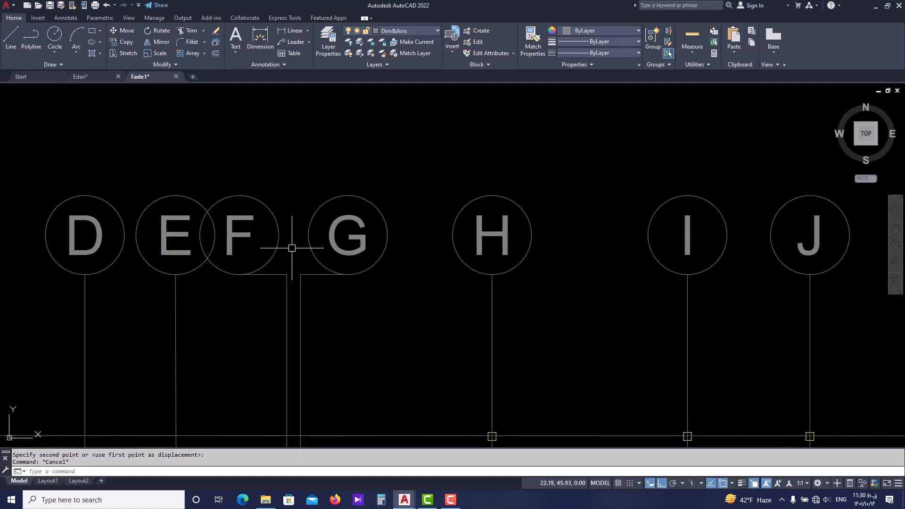
scroll(291, 248, "up", 4)
left_click(137, 285)
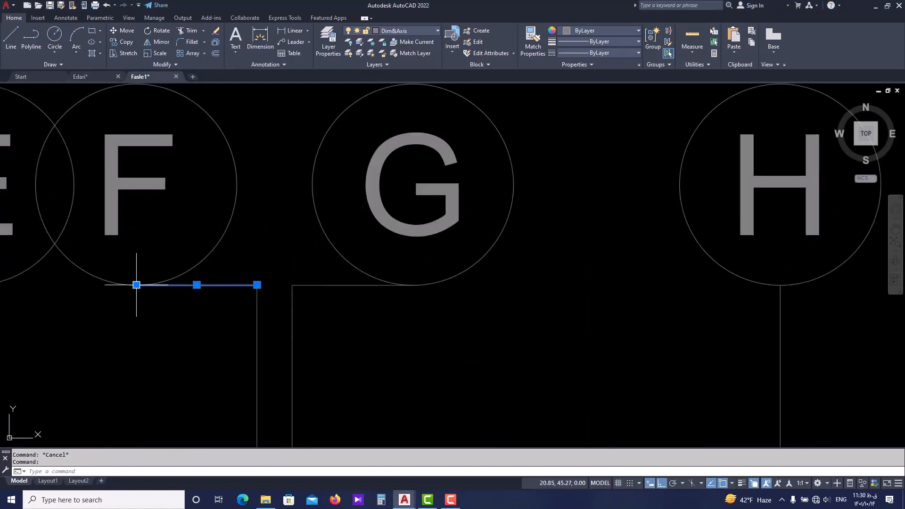
left_click(136, 285)
scroll(160, 283, "up", 4)
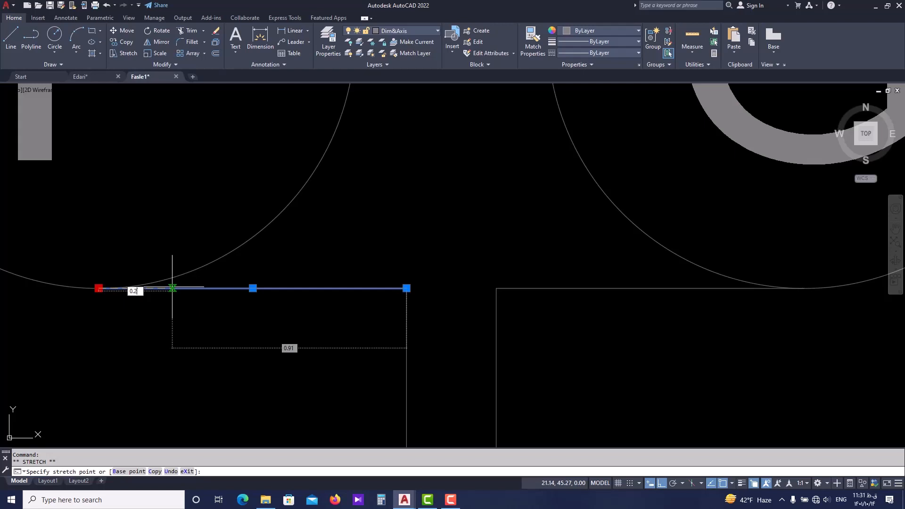
key("Return")
scroll(171, 283, "down", 4)
key("Escape")
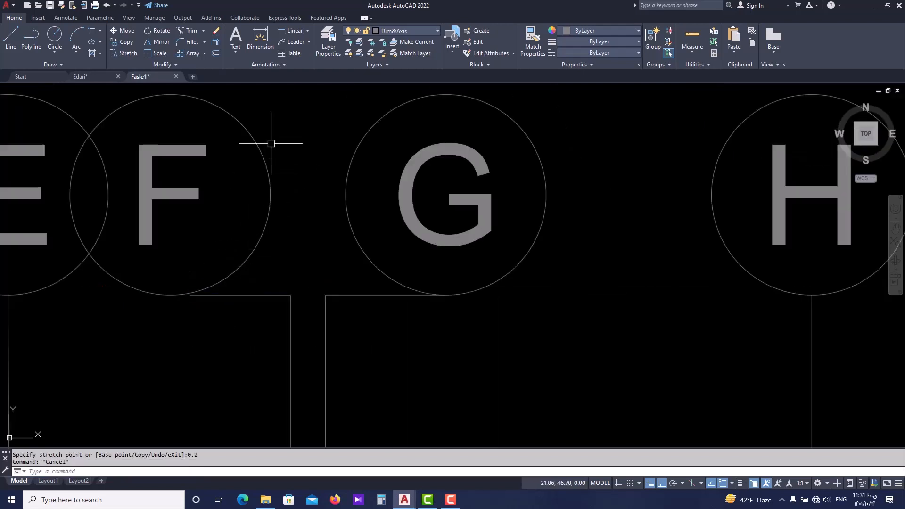
Move bubble F with its letter 0.2 units toward axis G, onto the free end of the shortened horizontal line.
left_click(272, 136)
left_click(163, 193)
scroll(172, 244, "up", 2)
type("m")
key("Return")
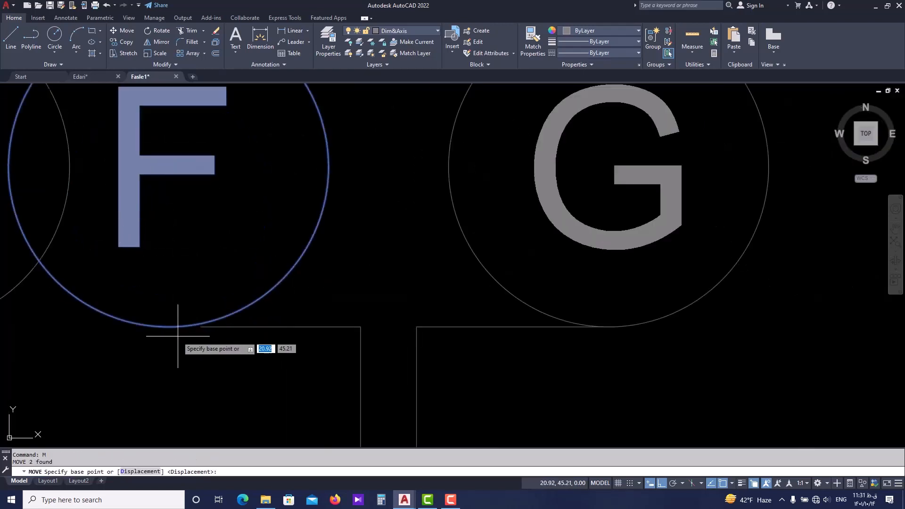
left_click(168, 326)
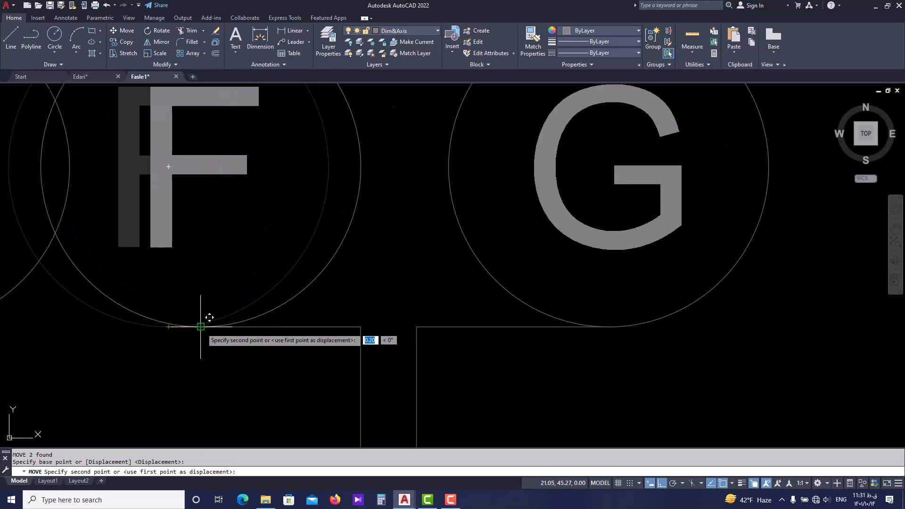
left_click(201, 327)
scroll(200, 327, "down", 2)
Shorten the horizontal line under bubble F by another 0.2 units from its free end.
left_click(270, 318)
left_click(214, 318)
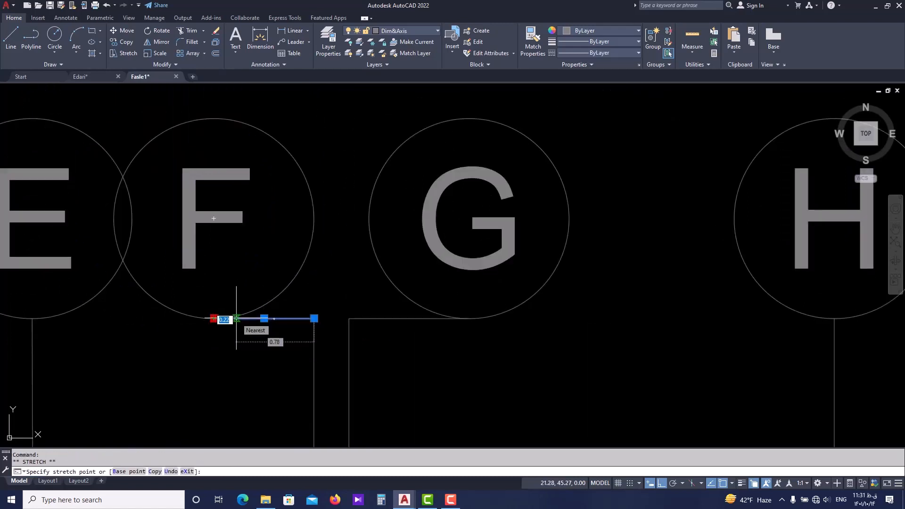
key("Escape")
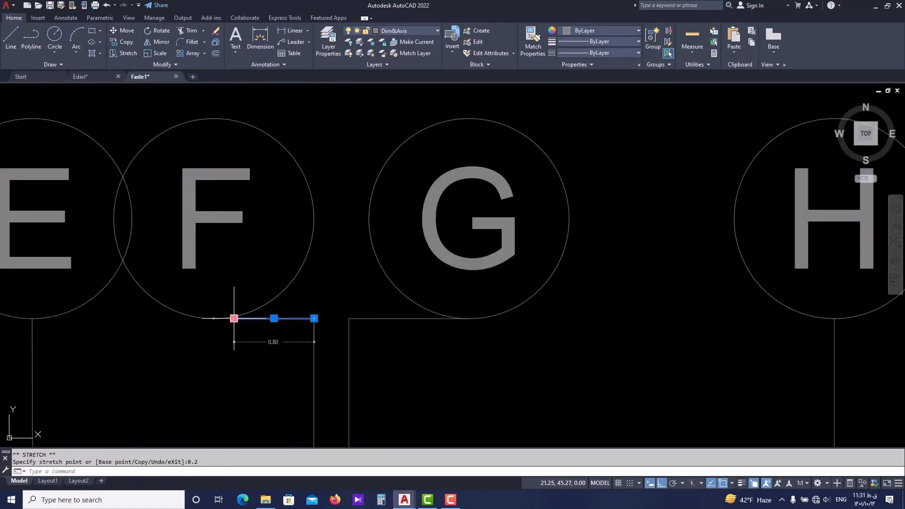
left_click(308, 110)
key("Escape")
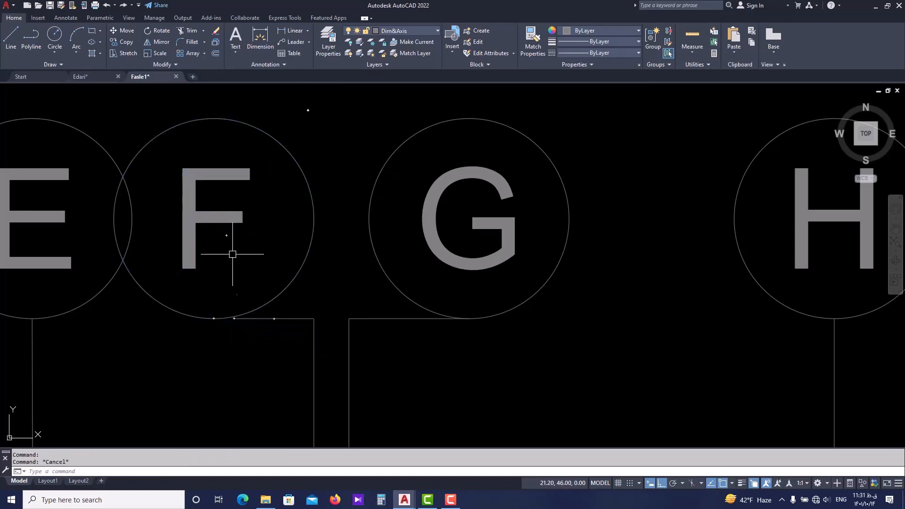
Realign bubble F and its letter with the new free end of its horizontal line, clear of bubble E.
left_click(301, 180)
left_click(188, 226)
scroll(203, 253, "up", 3)
type("m")
key("Return")
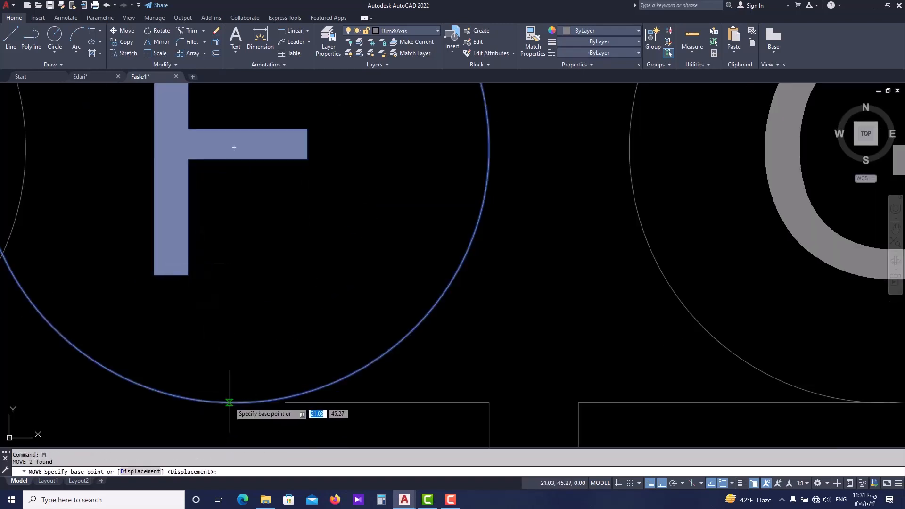
left_click(234, 403)
left_click(285, 402)
scroll(288, 363, "down", 2)
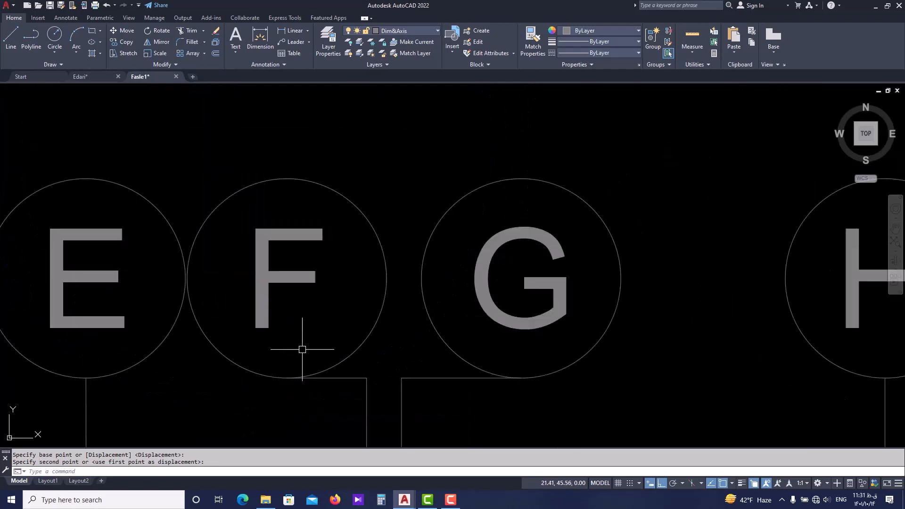
scroll(331, 314, "down", 1)
middle_click_drag(389, 308, 343, 309)
scroll(399, 316, "up", 1)
left_click(504, 170)
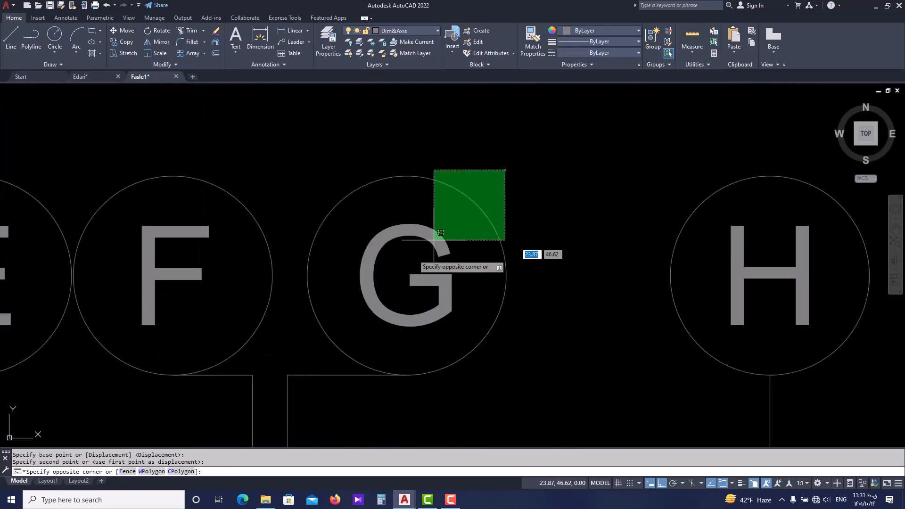
left_click(324, 362)
key("Escape")
Shorten the horizontal line under bubble G by 0.2 units from its free end toward axis G.
left_click(351, 374)
scroll(410, 379, "up", 2)
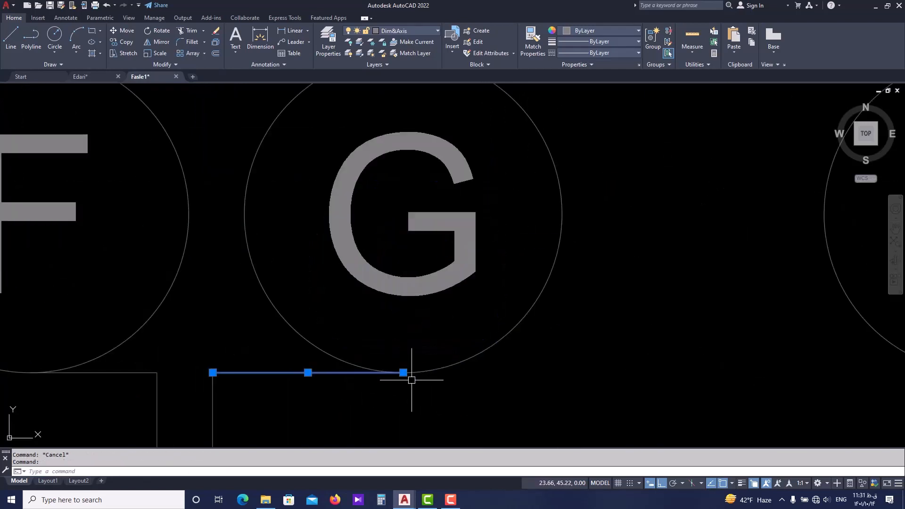
type("m")
key("Return")
key("Escape")
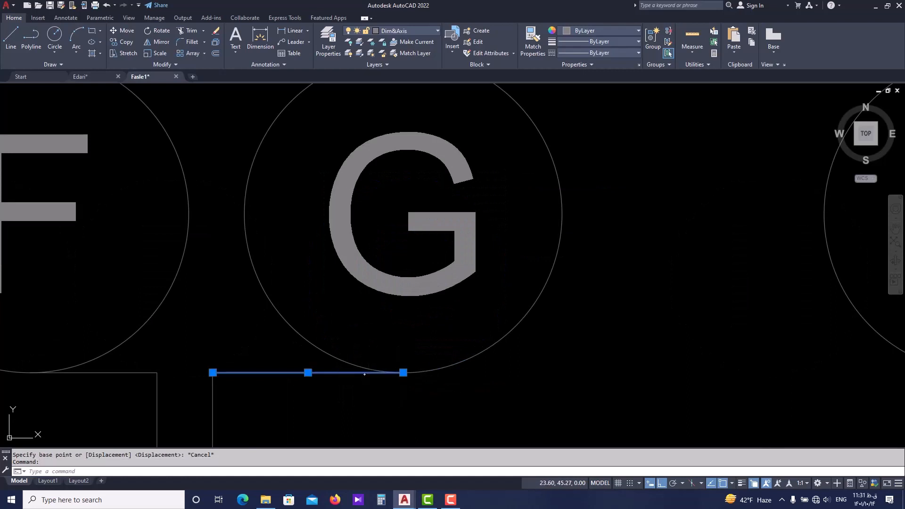
left_click(403, 372)
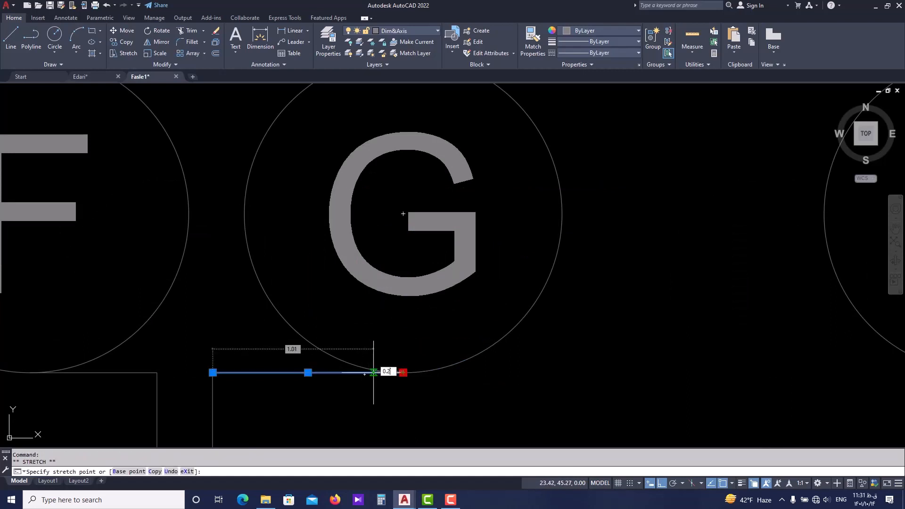
key("Return")
key("Escape")
Move bubble G with its letter so its lowest point sits on the free end of the shortened horizontal line.
scroll(395, 290, "down", 2)
left_click(487, 183)
left_click(447, 231)
left_click(435, 258)
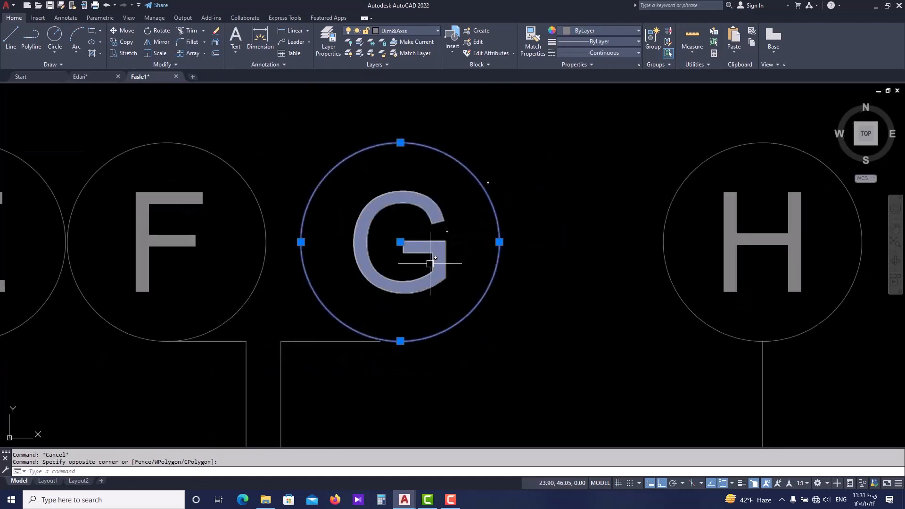
type("m")
key("Return")
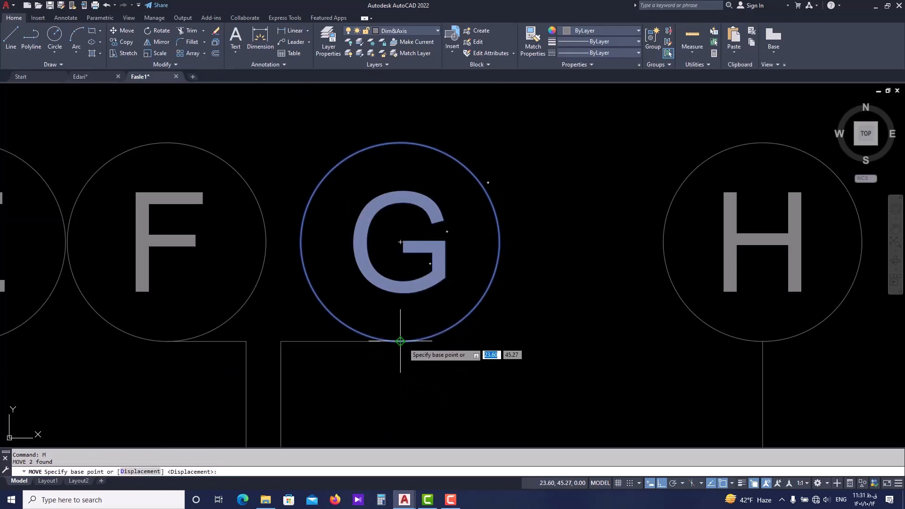
left_click(400, 341)
left_click(382, 335)
scroll(400, 283, "down", 6)
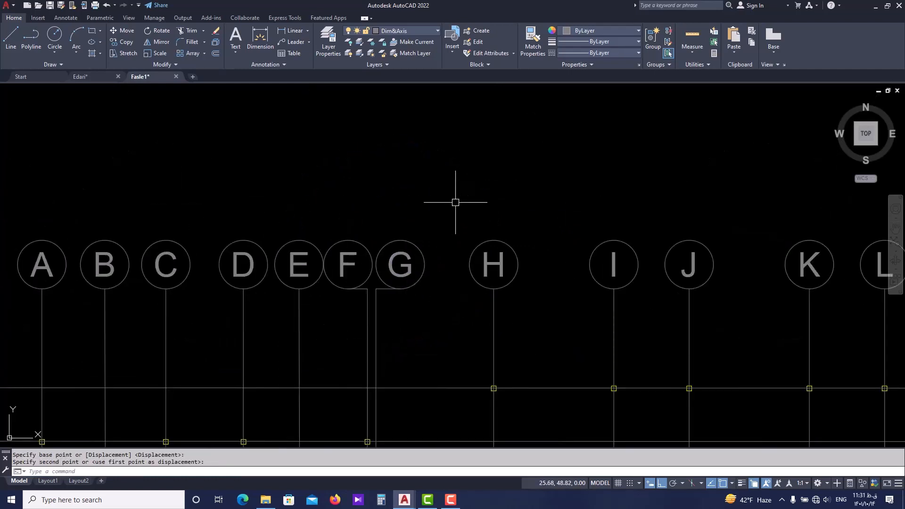
Save the drawing with the adjusted axis bubbles.
scroll(455, 202, "down", 4)
middle_click_drag(426, 218, 390, 202)
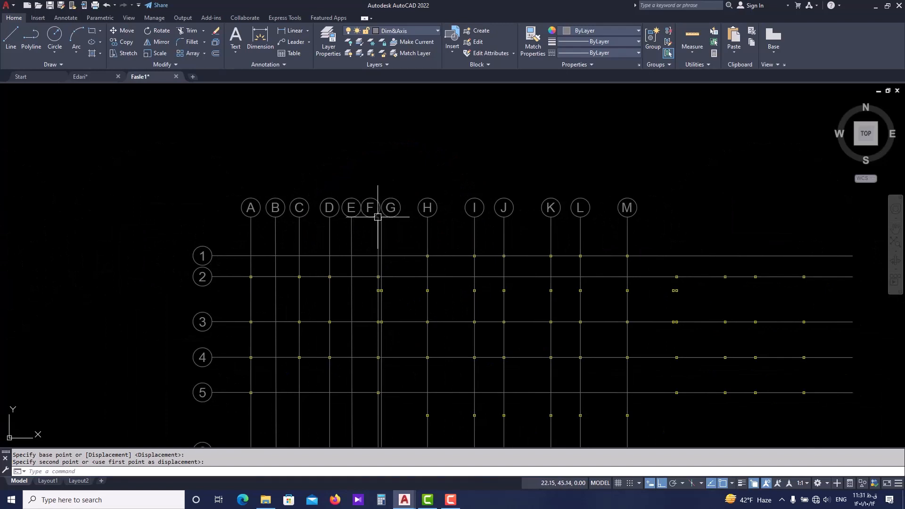
middle_click_drag(515, 208, 414, 207)
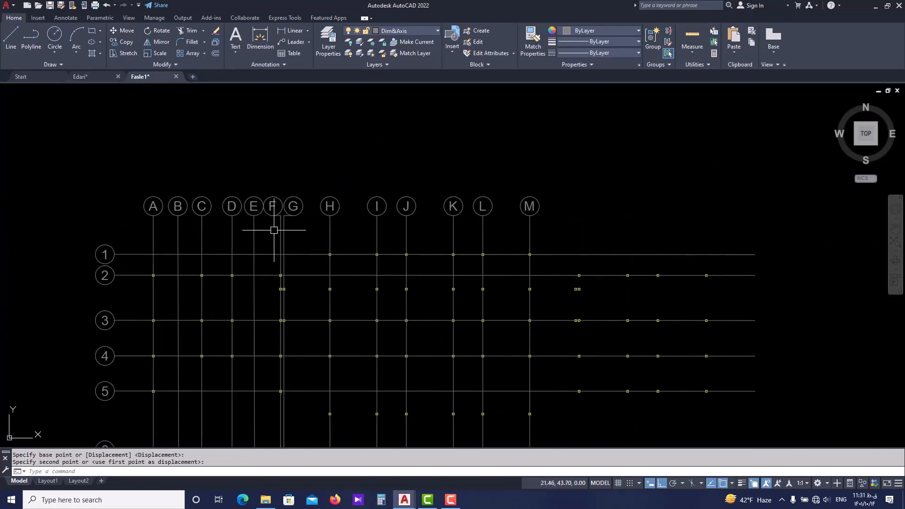
scroll(275, 230, "up", 2)
scroll(295, 210, "down", 2)
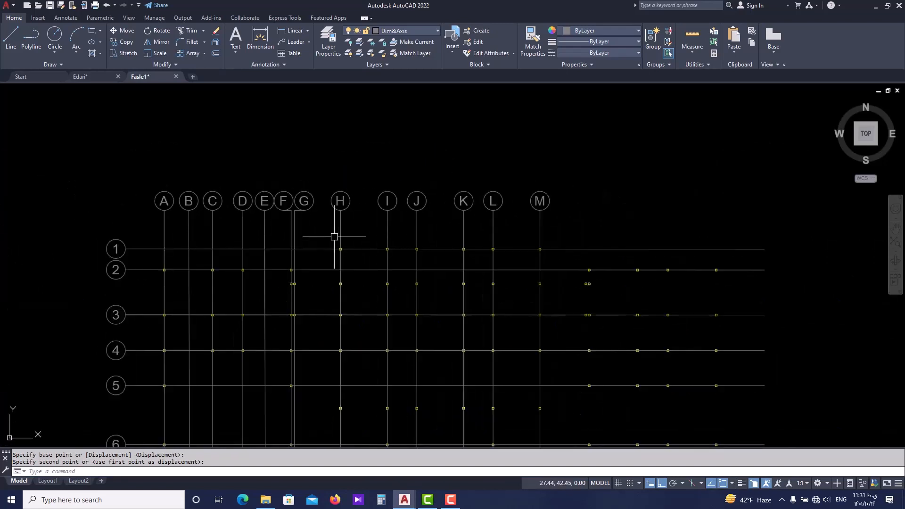
mouse_move(252, 257)
middle_mouse_down()
mouse_move(234, 214)
mouse_move(190, 233)
mouse_move(217, 212)
middle_mouse_up()
scroll(232, 214, "down", 2)
key("ctrl+s")
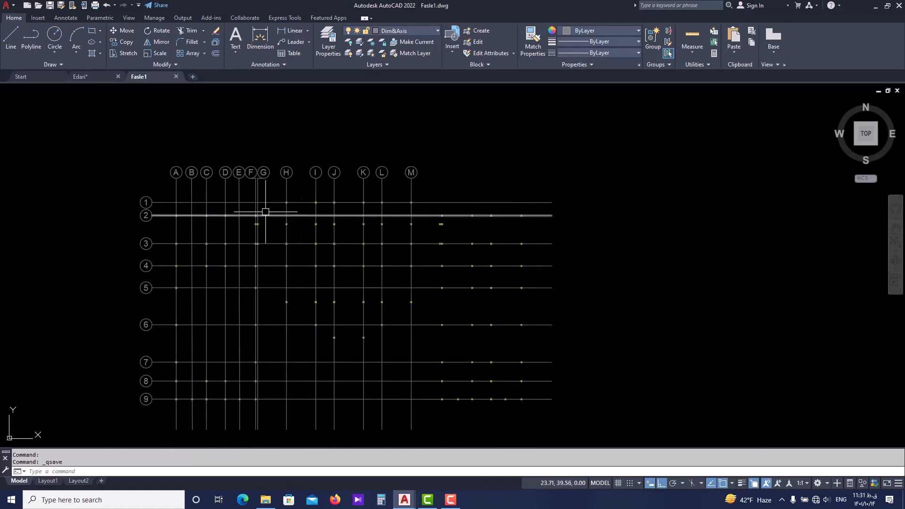
Check the Display settings and the Open and Save settings, including automatic save, in the program options.
middle_click_drag(236, 206, 274, 208)
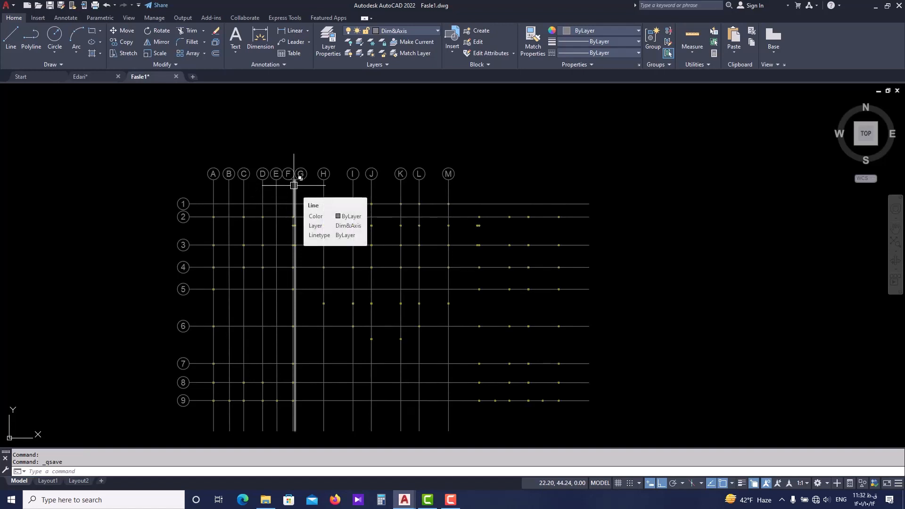
scroll(381, 181, "up", 4)
middle_click_drag(227, 162, 299, 170)
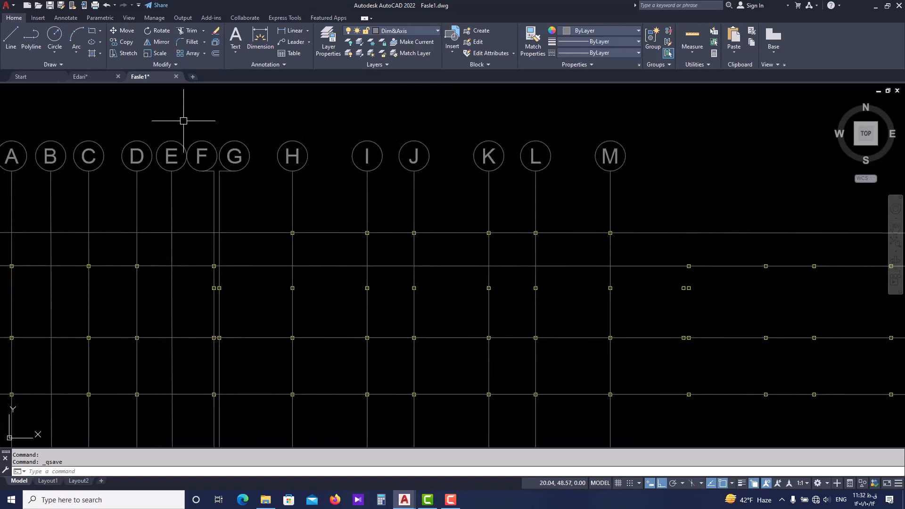
type("op")
key("Return")
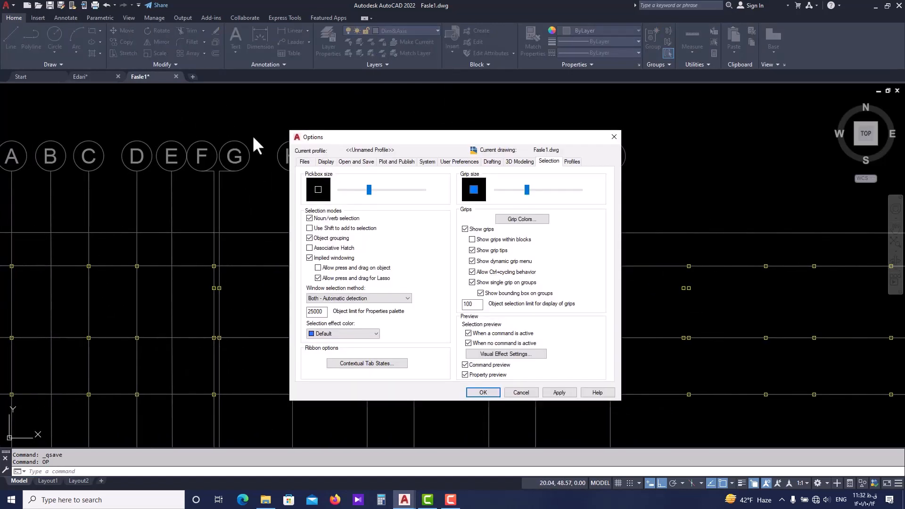
left_click(326, 162)
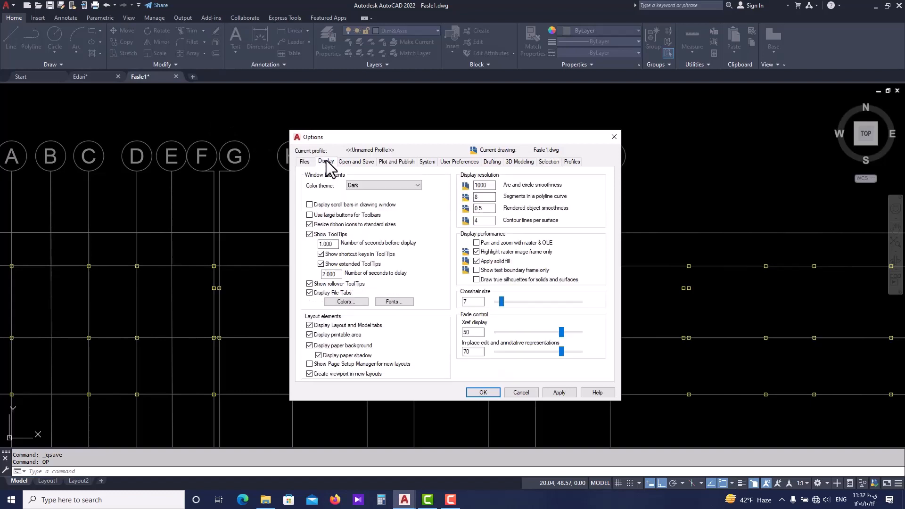
left_click(348, 162)
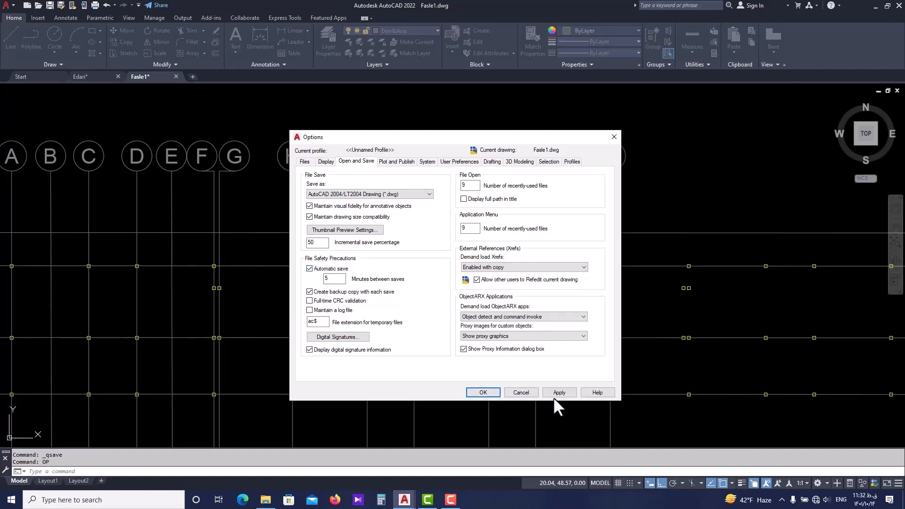
left_click(483, 392)
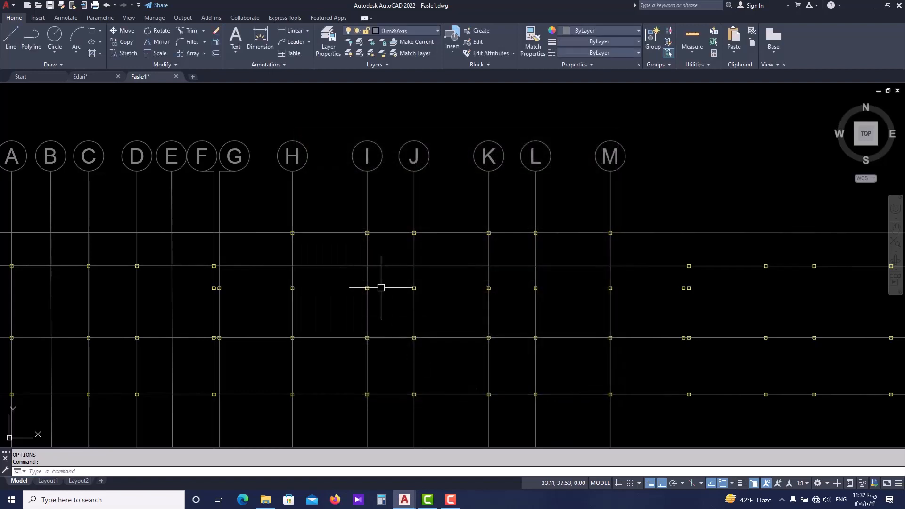
Examine the whole axis grid of the column plan, with lettered axes A to M and numbered axes 1 to 9.
scroll(380, 285, "down", 6)
scroll(422, 272, "up", 4)
scroll(282, 269, "down", 4)
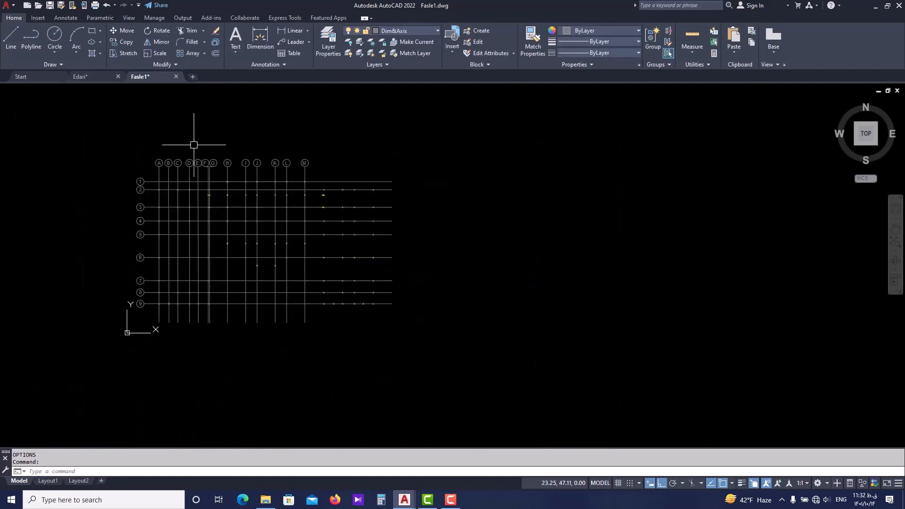
middle_click_drag(233, 215, 270, 289)
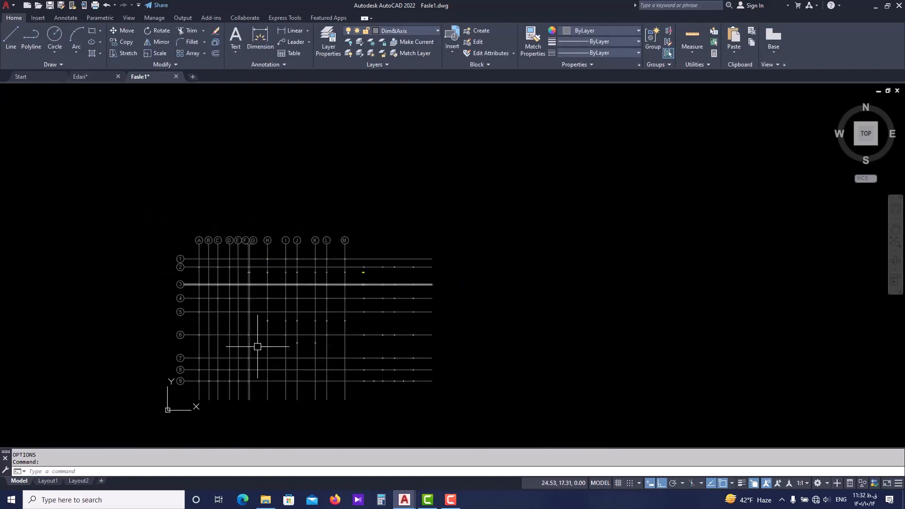
scroll(257, 347, "up", 3)
middle_click_drag(289, 329, 288, 324)
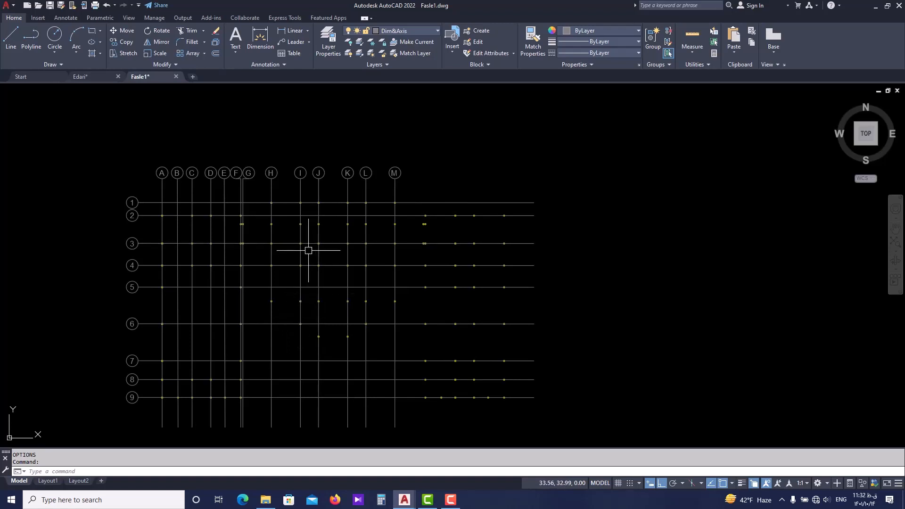
middle_click_drag(228, 185, 269, 172)
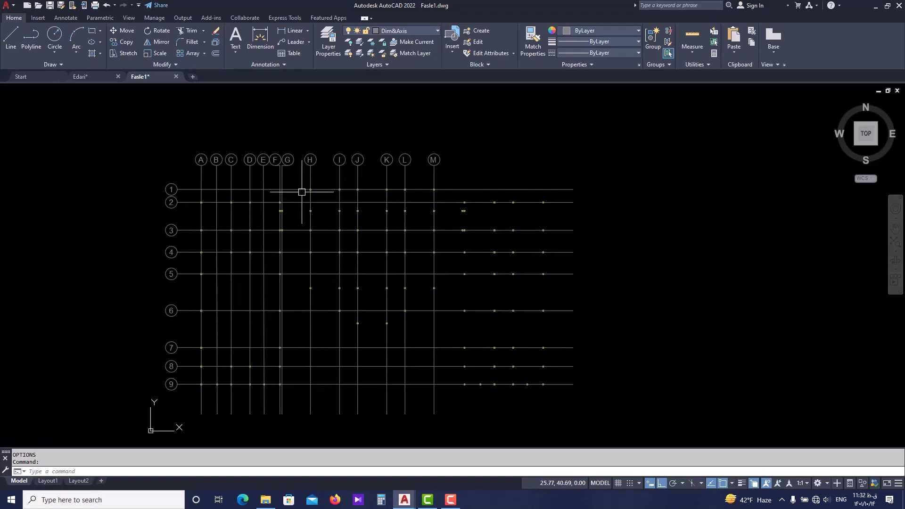
scroll(219, 163, "up", 2)
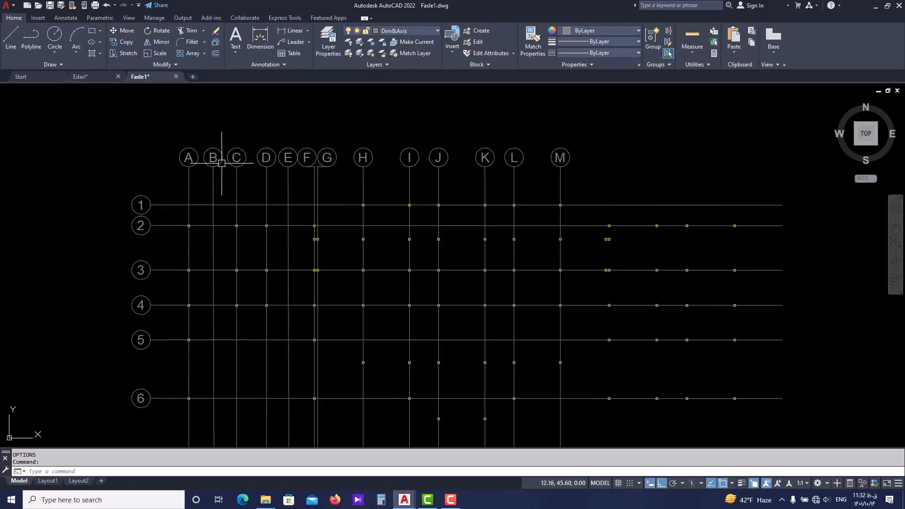
mouse_move(191, 158)
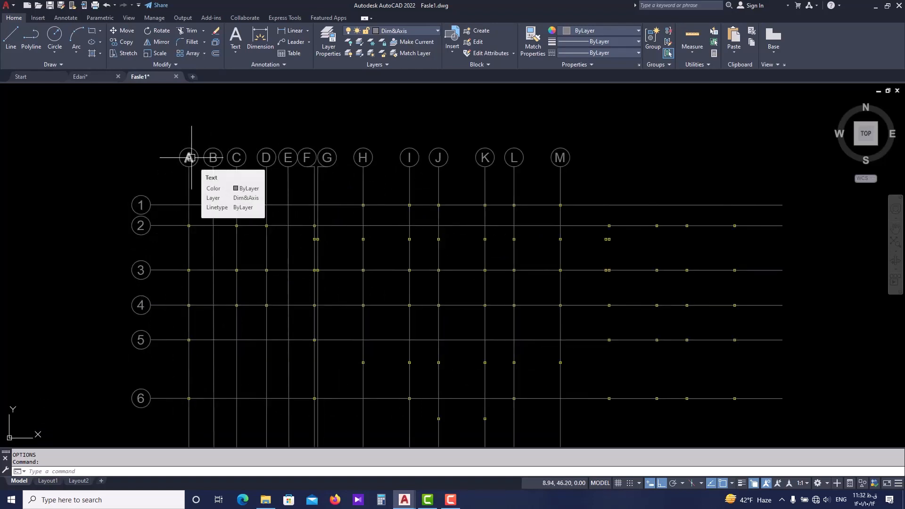
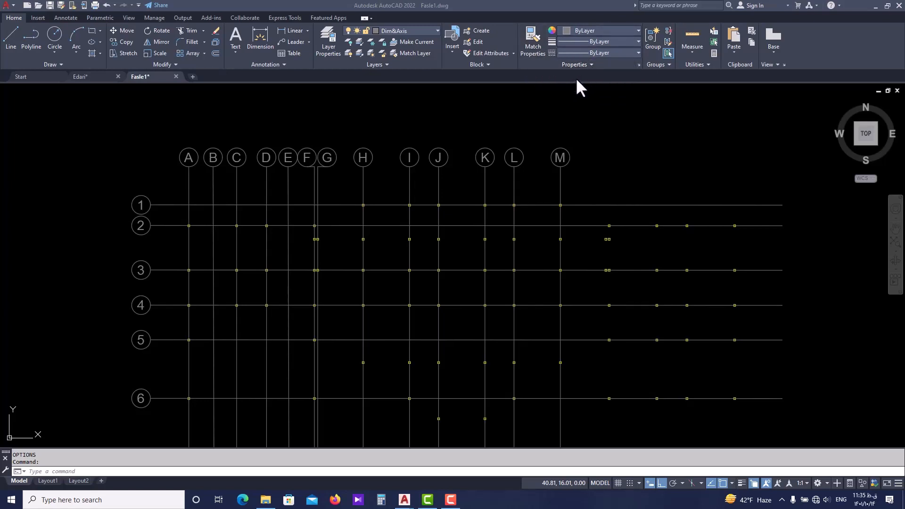
Check the current colour, lineweight and linetype property settings, including the linetypes already available in the drawing.
left_click(622, 30)
left_click(604, 31)
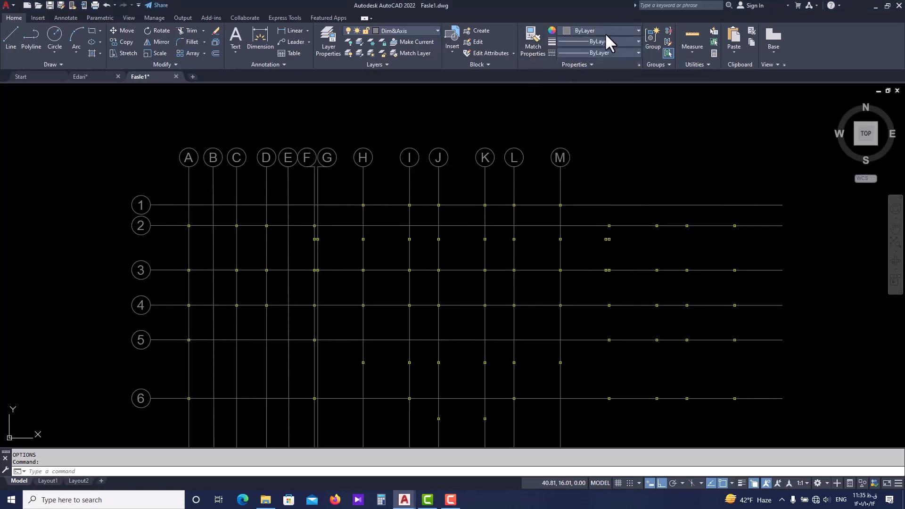
left_click(609, 40)
left_click(618, 50)
left_click(617, 52)
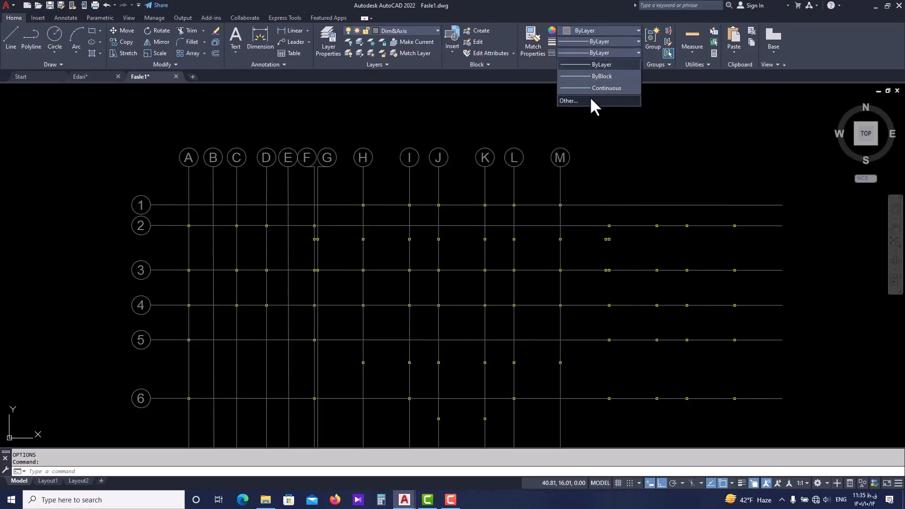
left_click(611, 52)
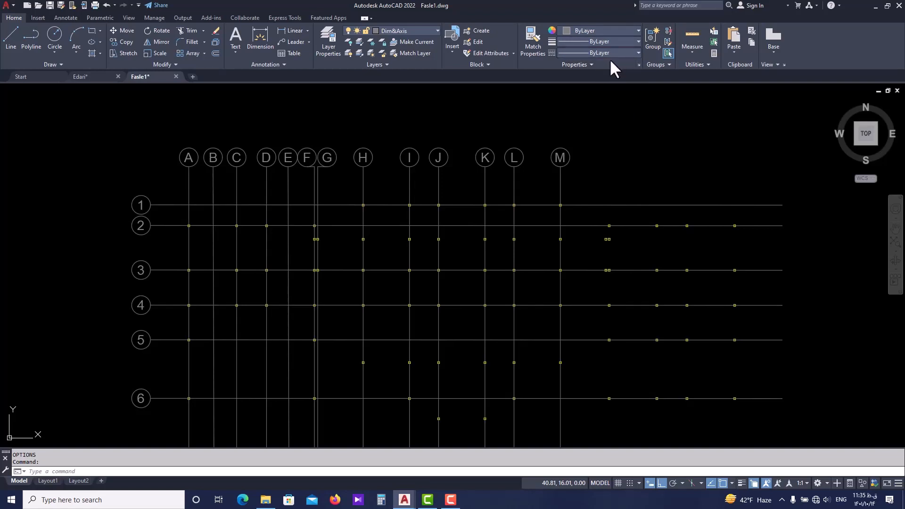
key("ctrl+1")
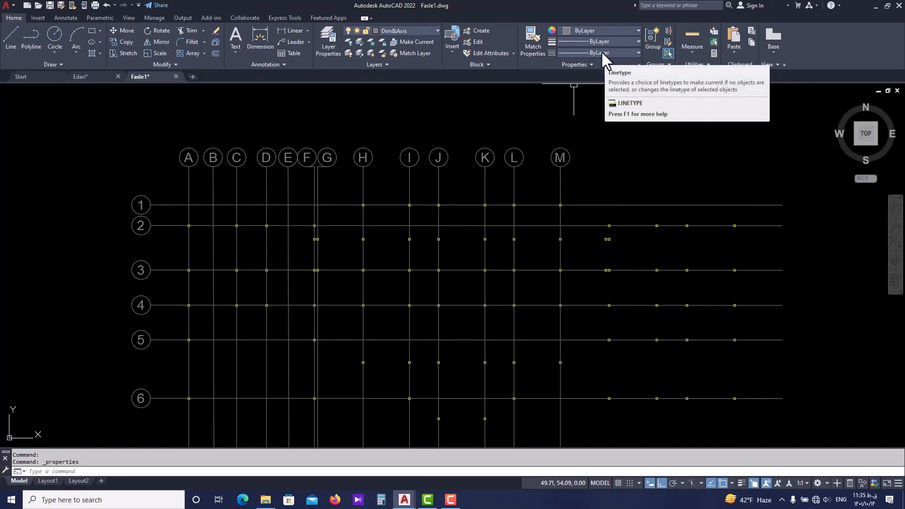
Open the Linetype Manager and its list of loadable linetypes from acadiso.lin, enlarging the list window.
left_click(601, 50)
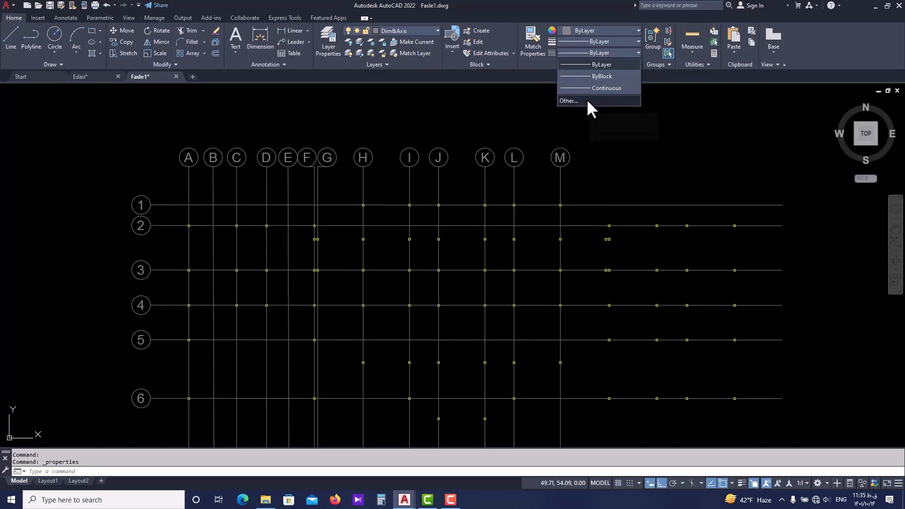
left_click(568, 99)
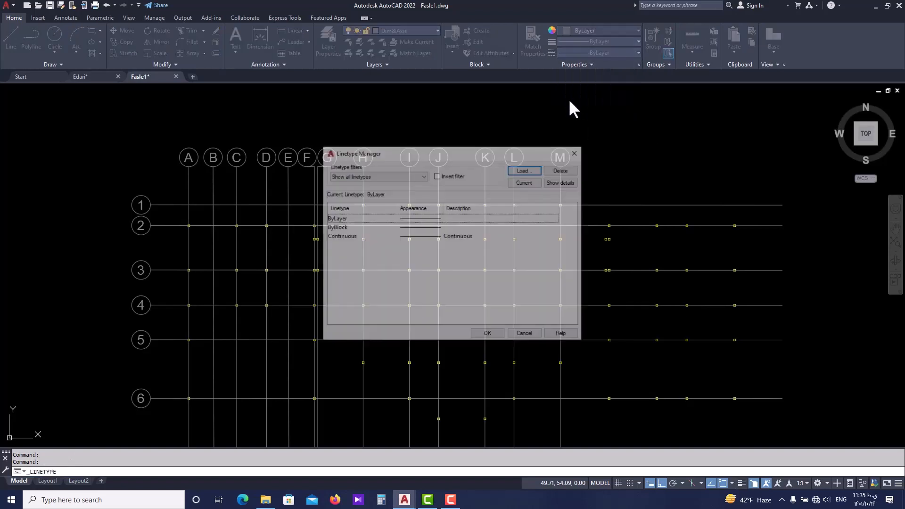
left_click_drag(490, 148, 518, 131)
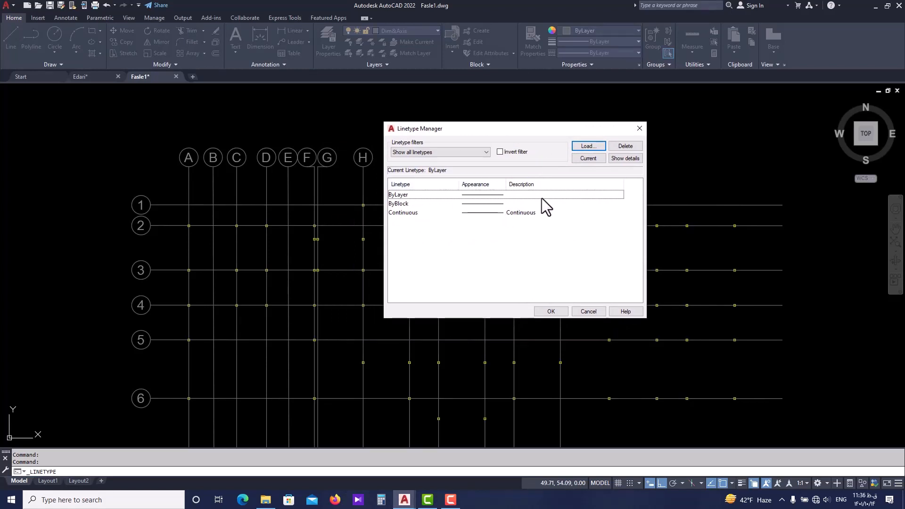
left_click(582, 146)
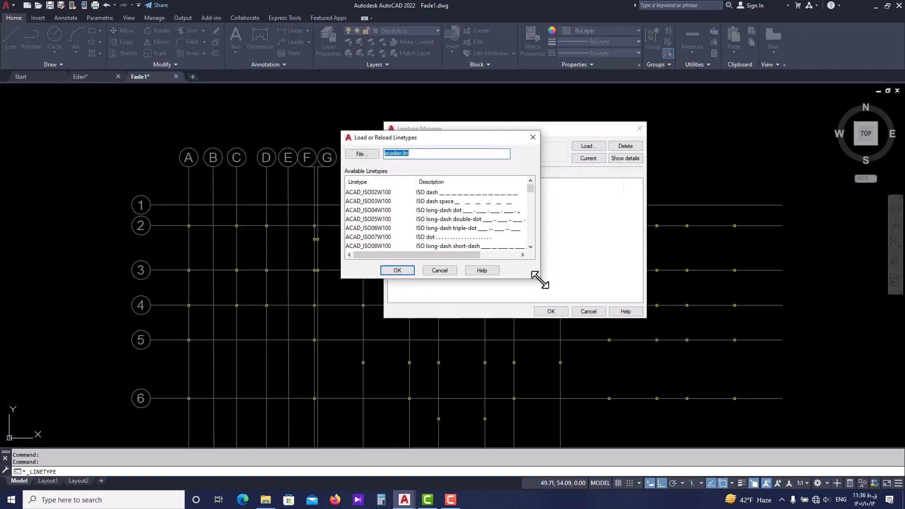
left_click_drag(540, 278, 654, 355)
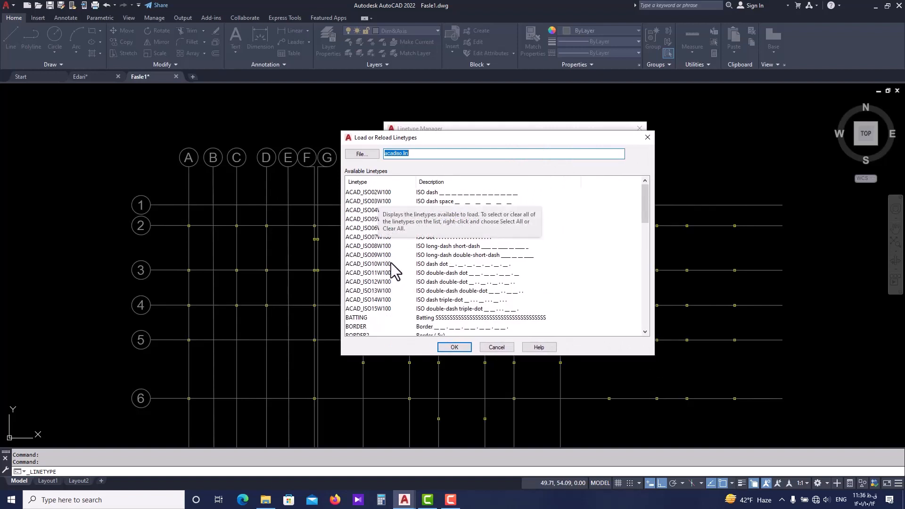
Examine the patterns of the loadable linetypes, comparing FENCELINE1, HIDDEN and HIDDEN2.
scroll(417, 276, "down", 1)
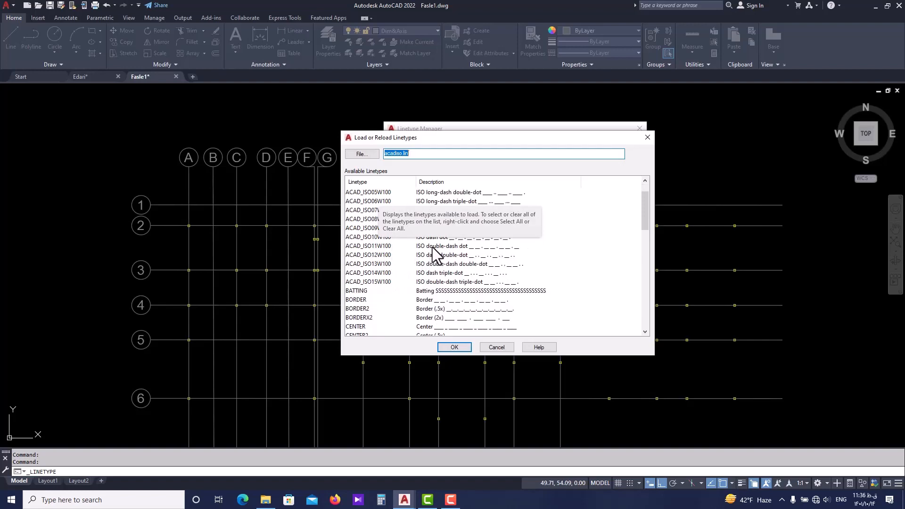
scroll(471, 294, "down", 8)
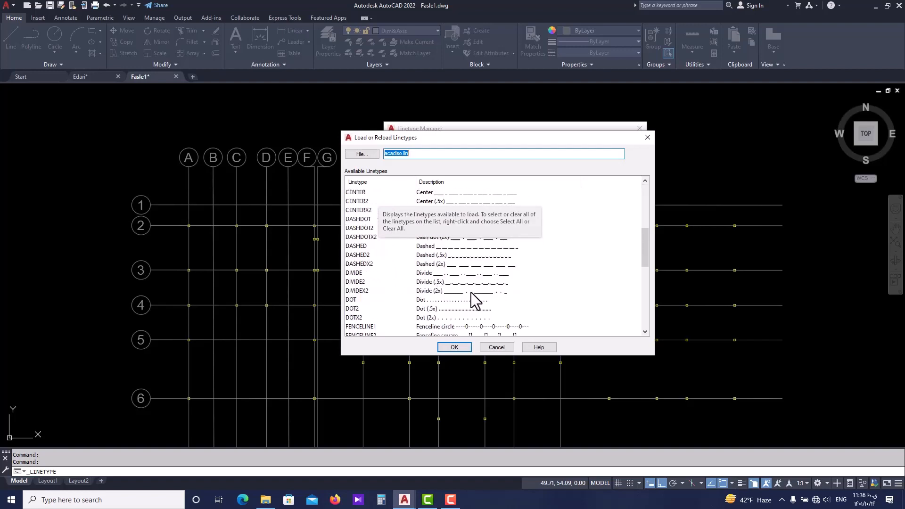
scroll(483, 294, "down", 4)
scroll(414, 294, "up", 7)
scroll(390, 276, "down", 3)
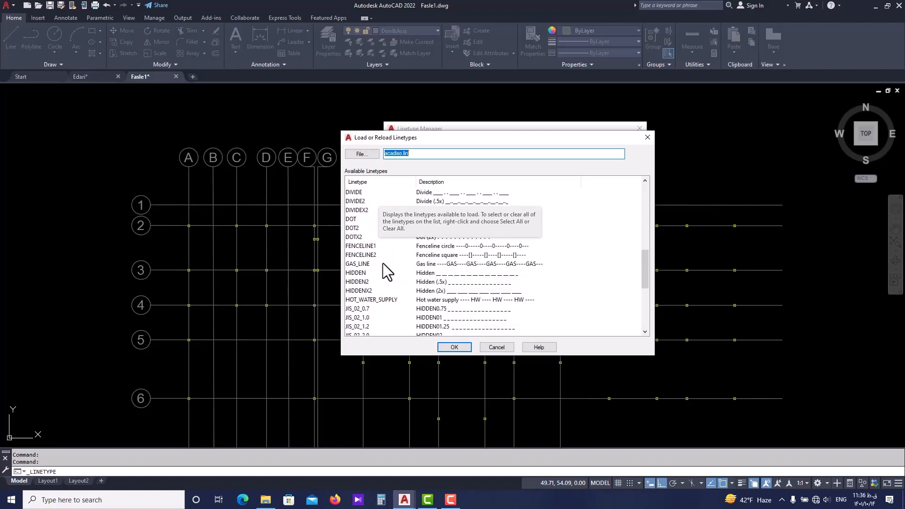
left_click(412, 245)
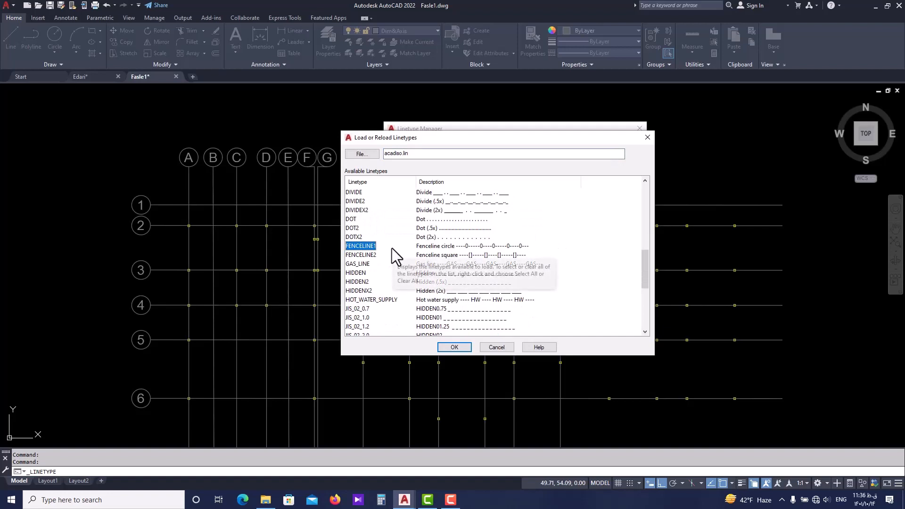
left_click(372, 273)
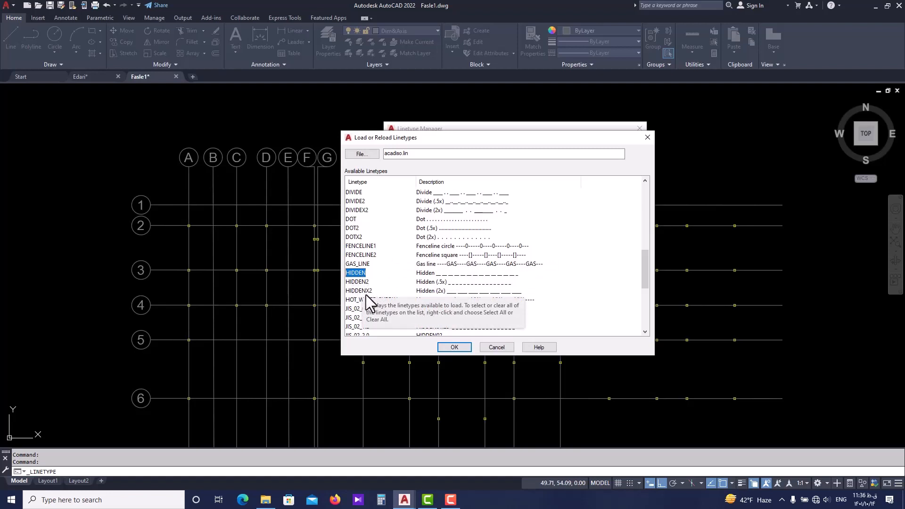
left_click(370, 283)
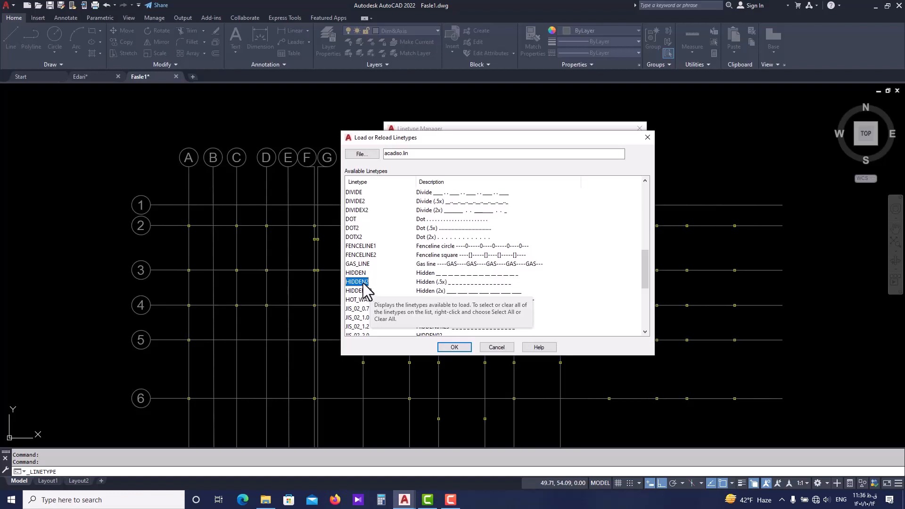
scroll(365, 288, "down", 1)
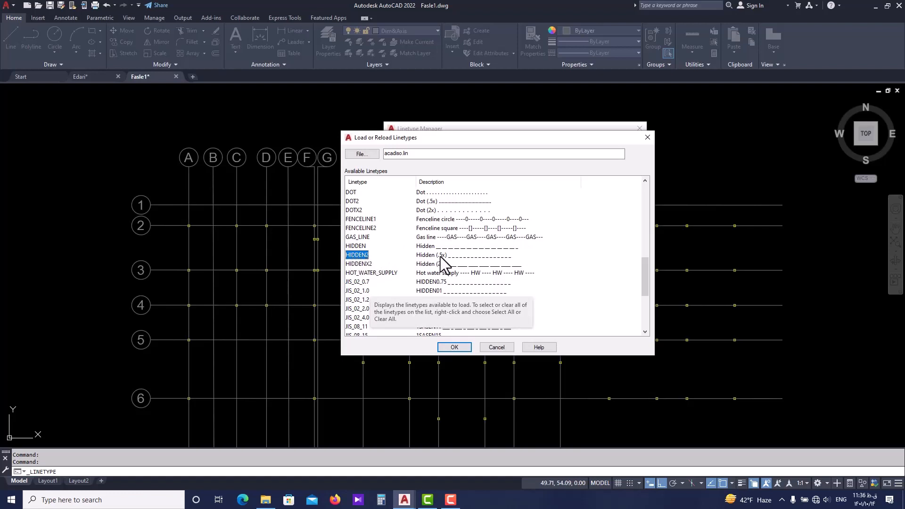
scroll(400, 260, "down", 1)
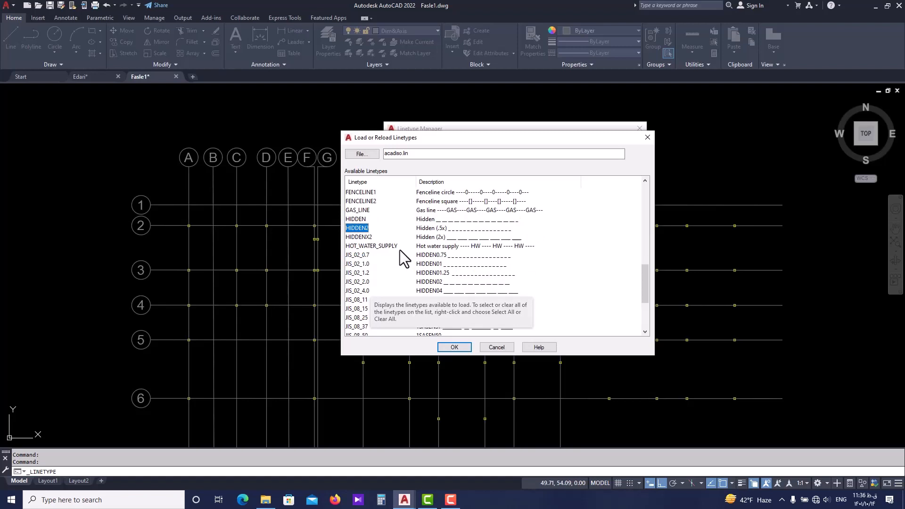
scroll(399, 250, "down", 3)
scroll(386, 225, "up", 9)
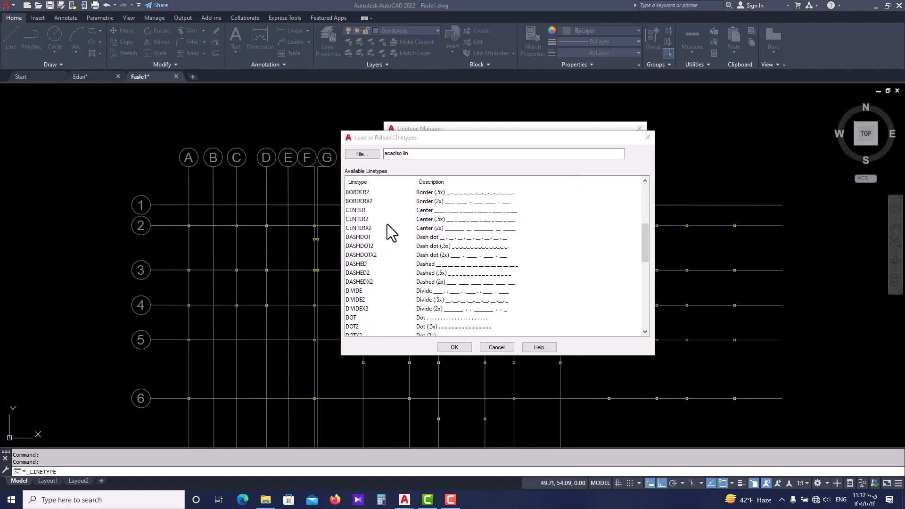
Compare the CENTER2 and DASHDOTX2 patterns with the neighbouring dashed, divide and dot linetypes.
left_click(361, 220)
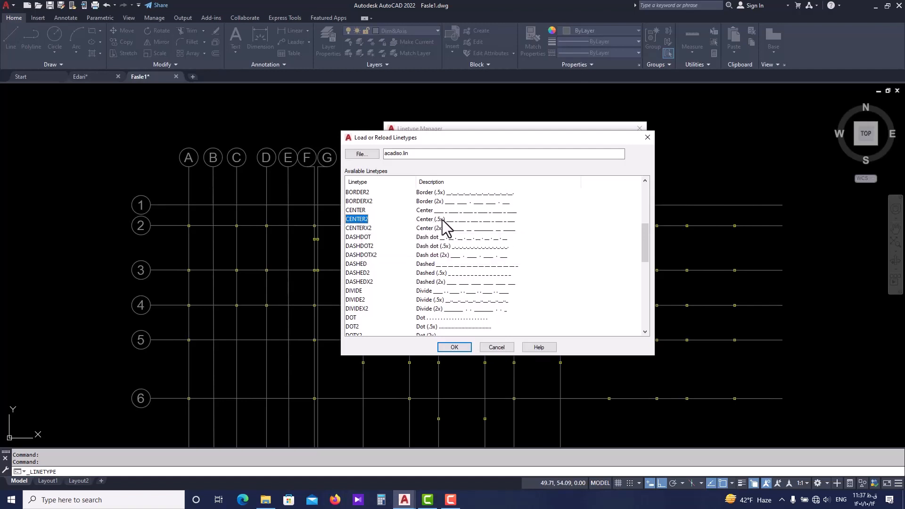
scroll(383, 220, "down", 1)
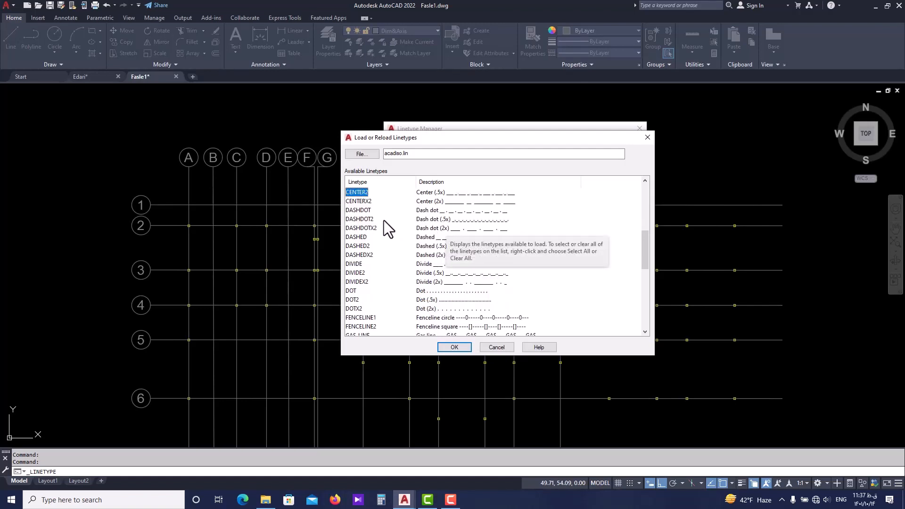
scroll(385, 217, "down", 2)
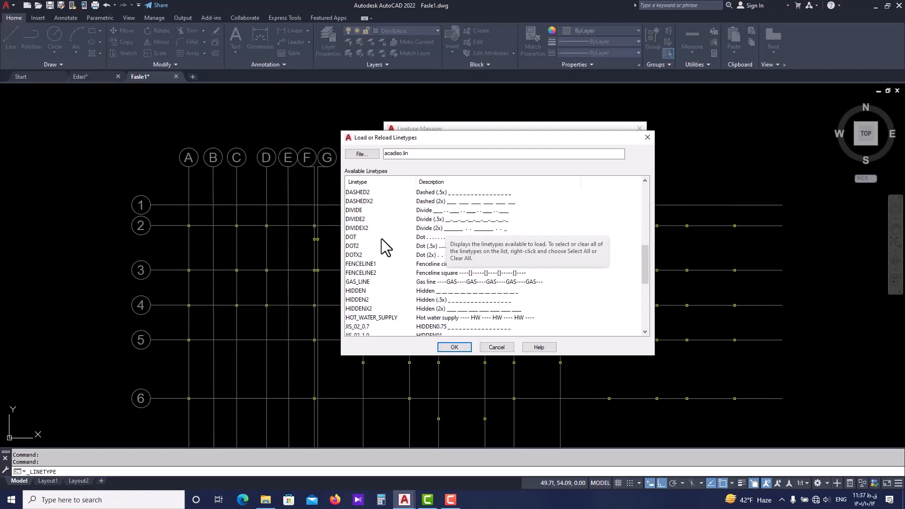
scroll(385, 264, "down", 1)
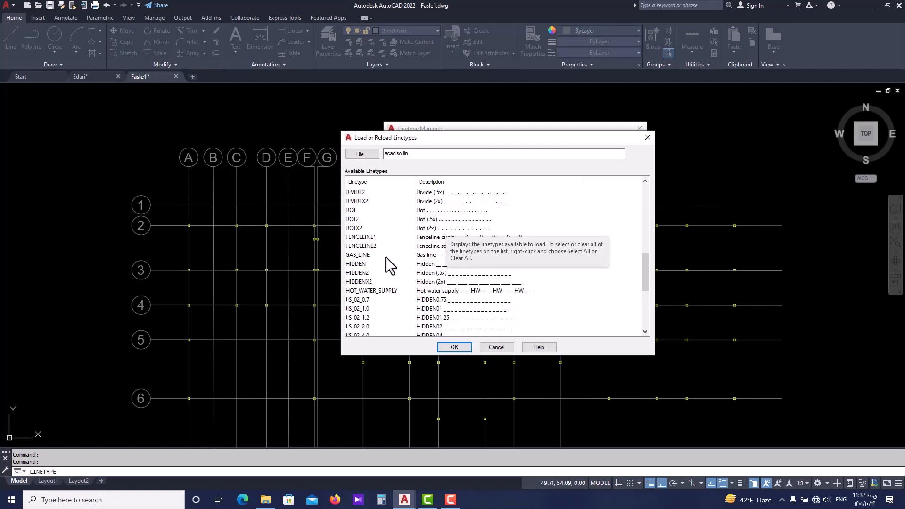
scroll(385, 257, "down", 5)
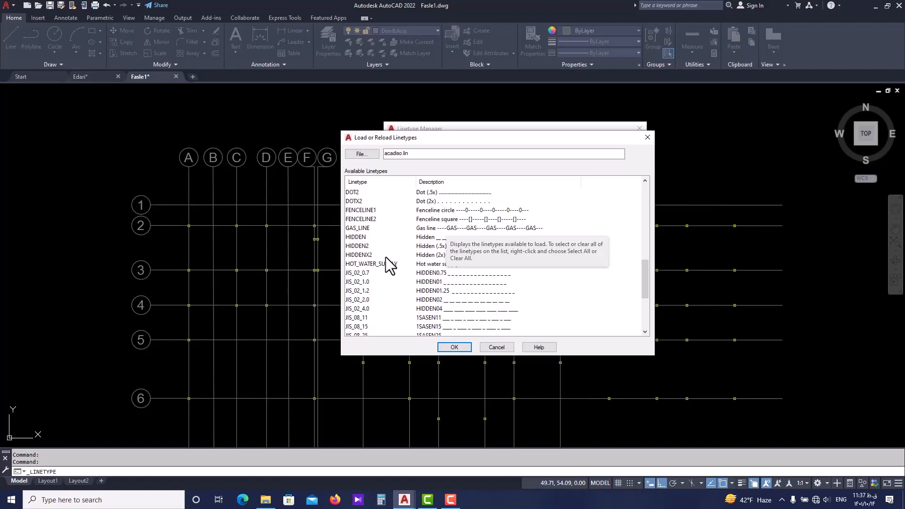
scroll(386, 257, "up", 12)
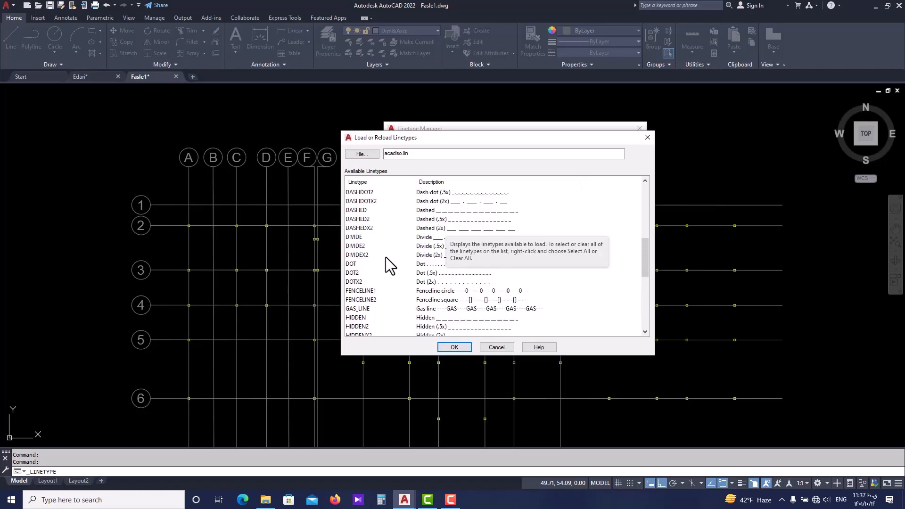
left_click(426, 201)
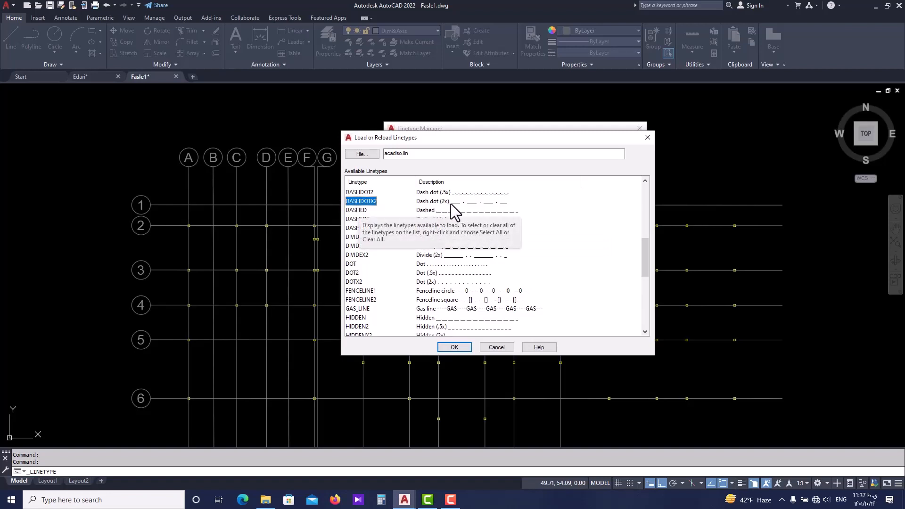
scroll(445, 207, "up", 4)
scroll(446, 207, "down", 4)
scroll(377, 223, "up", 3)
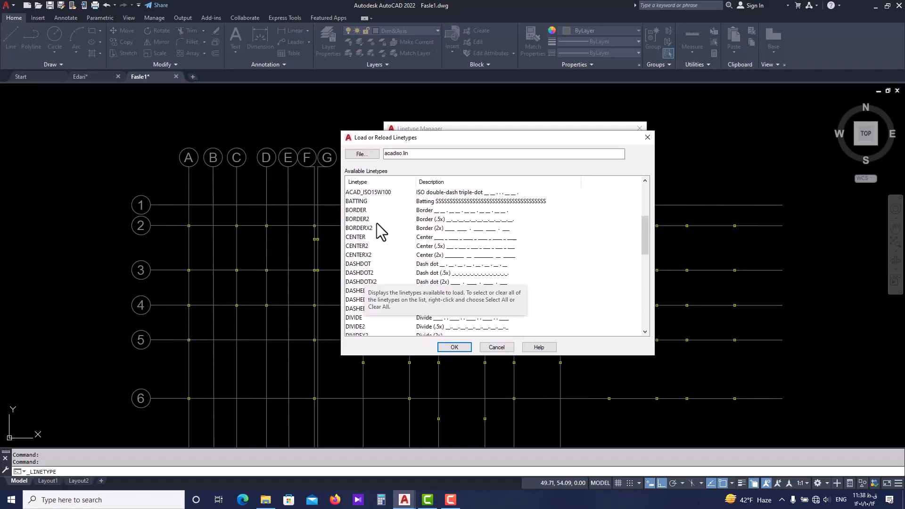
Load the DASHDOTX2 linetype into the drawing.
left_click(361, 246)
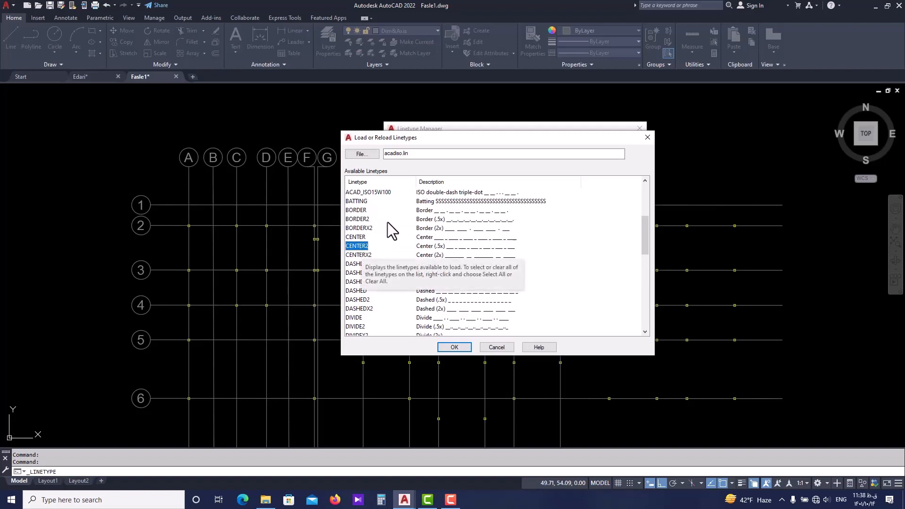
scroll(391, 228, "down", 2)
scroll(391, 227, "down", 1)
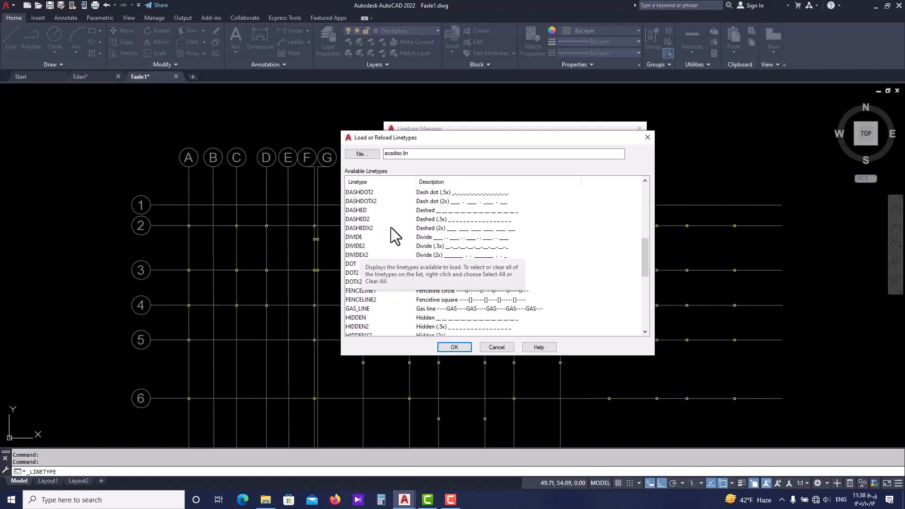
left_click(420, 201)
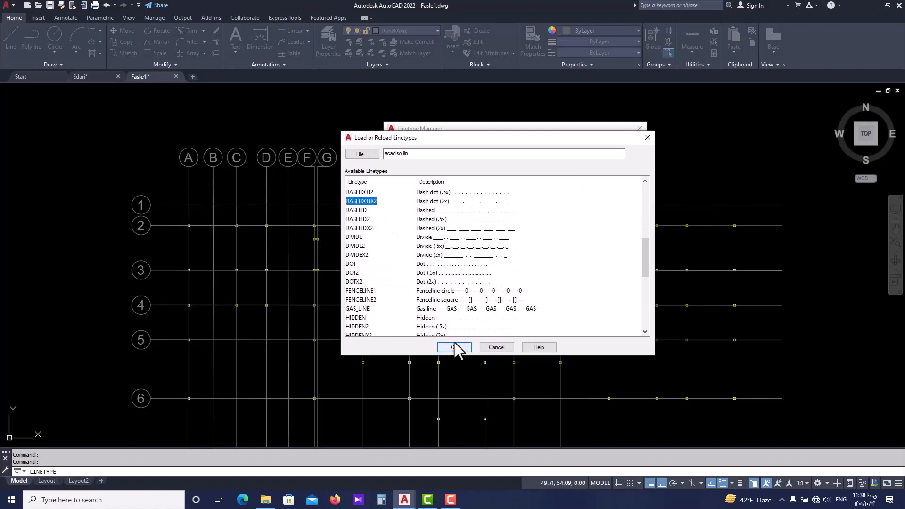
left_click(454, 347)
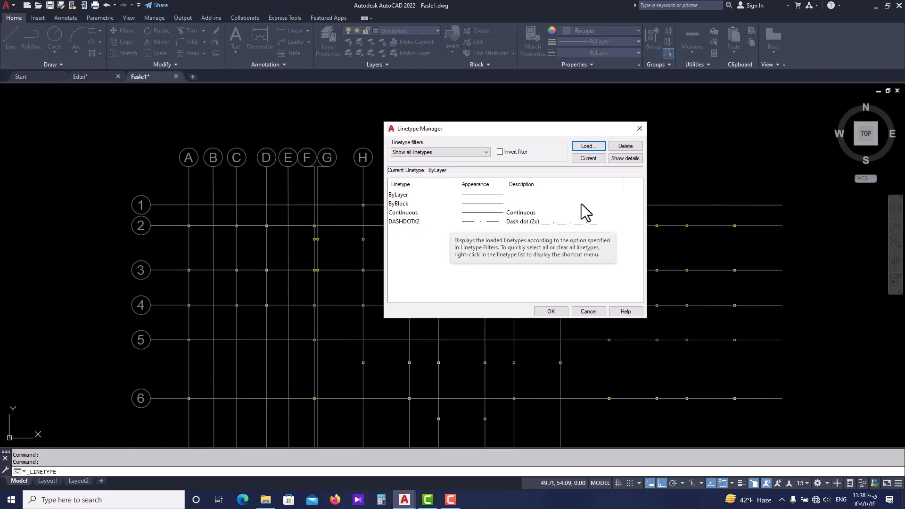
Show the linetype details, set the global scale factor to 1, and accept the Linetype Manager with DASHDOTX2 highlighted.
left_click(620, 161)
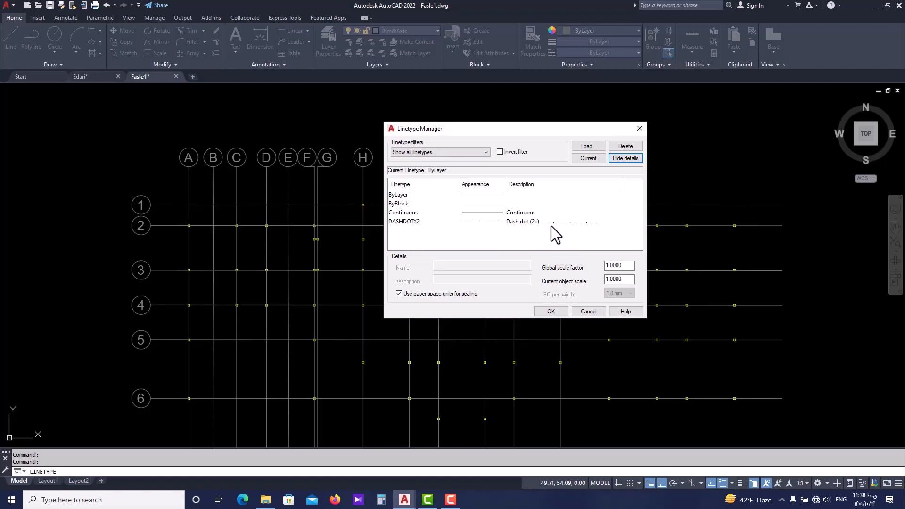
double_click(627, 267)
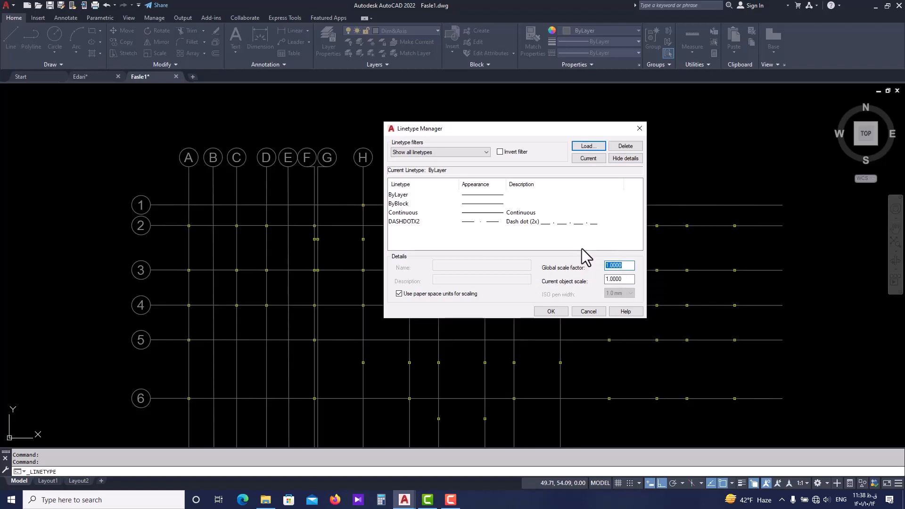
type("0.1")
double_click(614, 265)
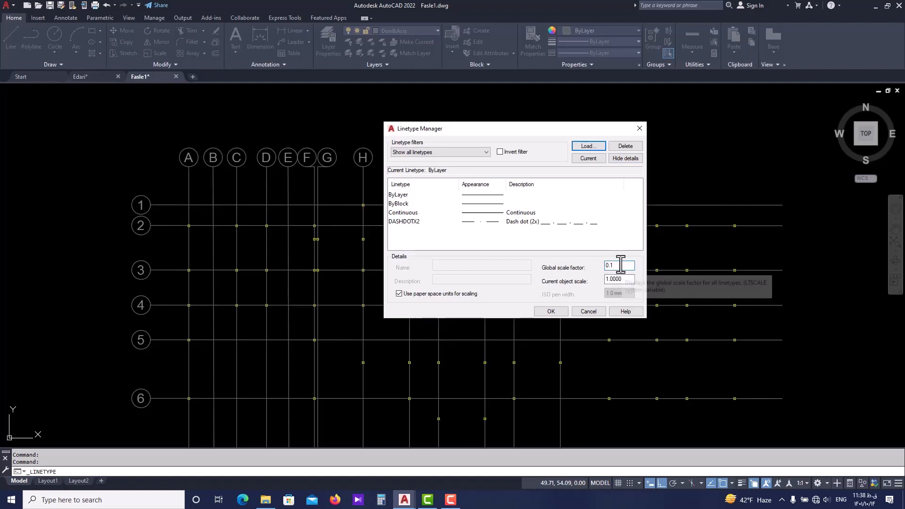
left_click(594, 244)
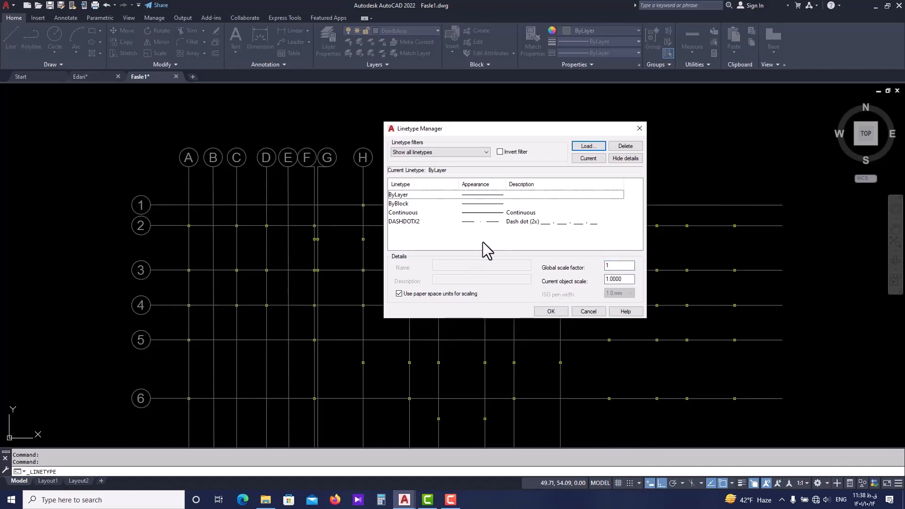
left_click(547, 221)
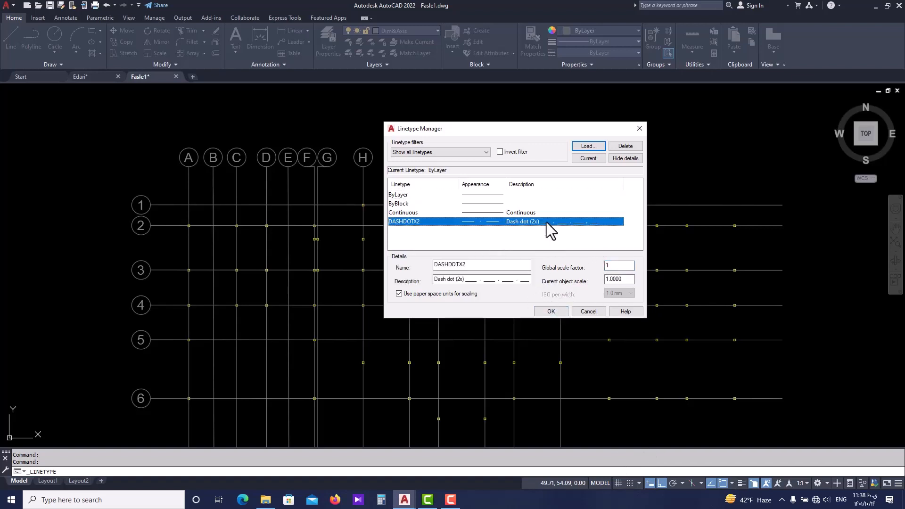
left_click(552, 312)
Assign the DASHDOTX2 linetype to the vertical axis line A.
scroll(287, 205, "up", 4)
left_click(286, 204)
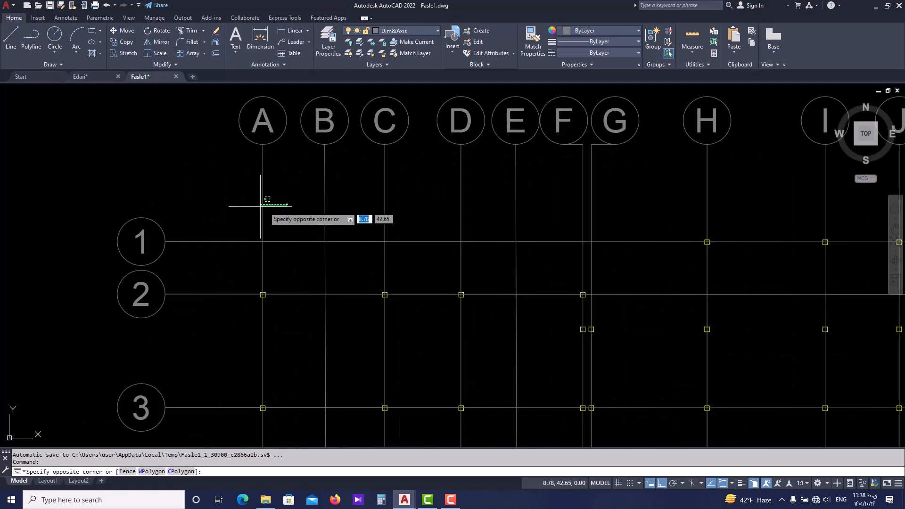
left_click(245, 208)
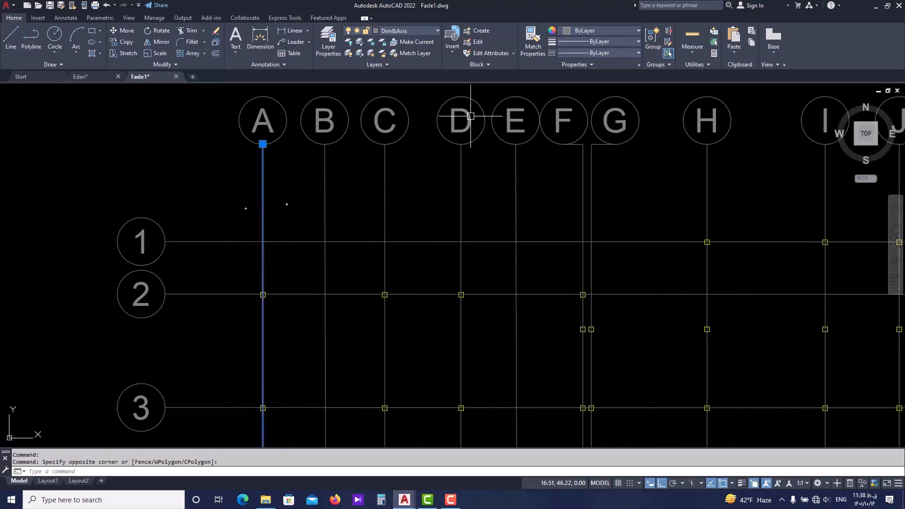
left_click(609, 53)
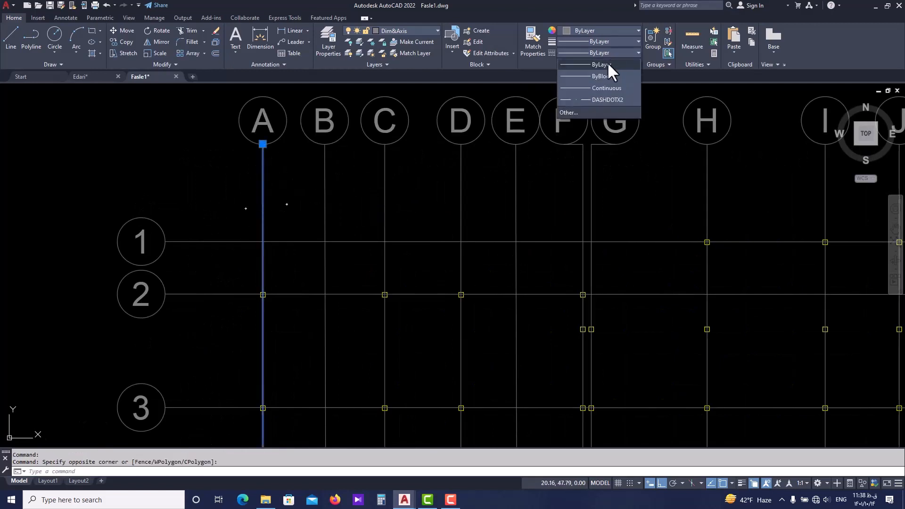
left_click(607, 97)
scroll(278, 165, "down", 4)
scroll(283, 234, "down", 2)
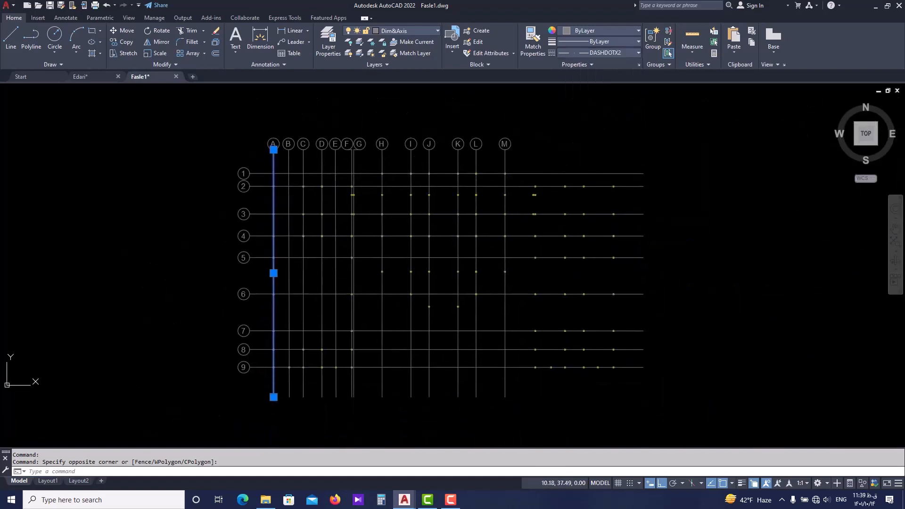
Inspect the axis A line close up and in full to judge how its dash-dot pattern displays.
scroll(283, 265, "up", 6)
left_click(284, 296)
left_click(268, 308)
key("Escape")
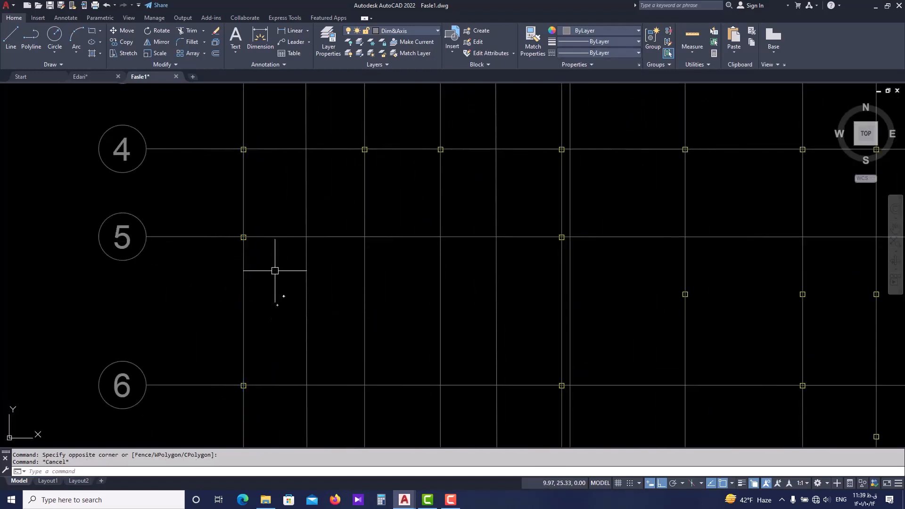
scroll(269, 275, "down", 3)
scroll(302, 229, "down", 2)
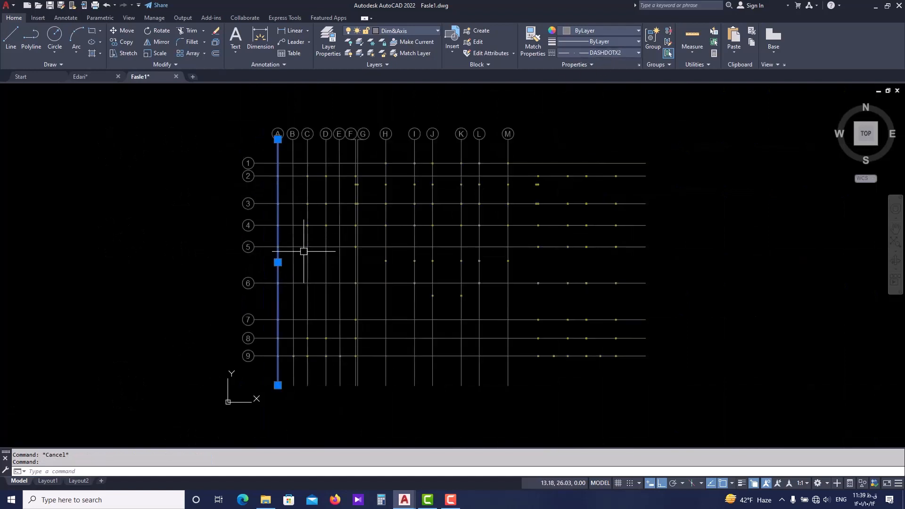
middle_click_drag(303, 250, 290, 281)
scroll(266, 294, "up", 4)
middle_click_drag(272, 232, 276, 253)
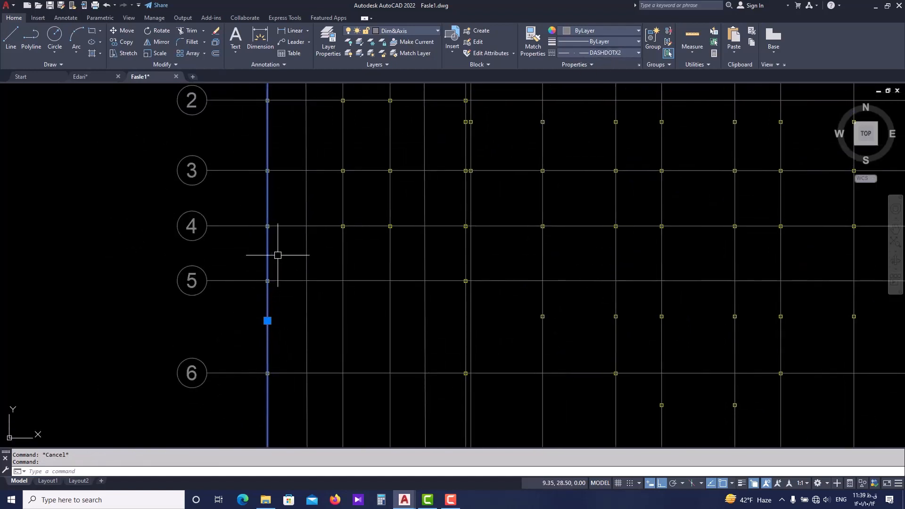
scroll(276, 254, "down", 2)
Lower the global linetype scale factor below 1 in the Linetype Manager, without loading any further linetype.
left_click(623, 51)
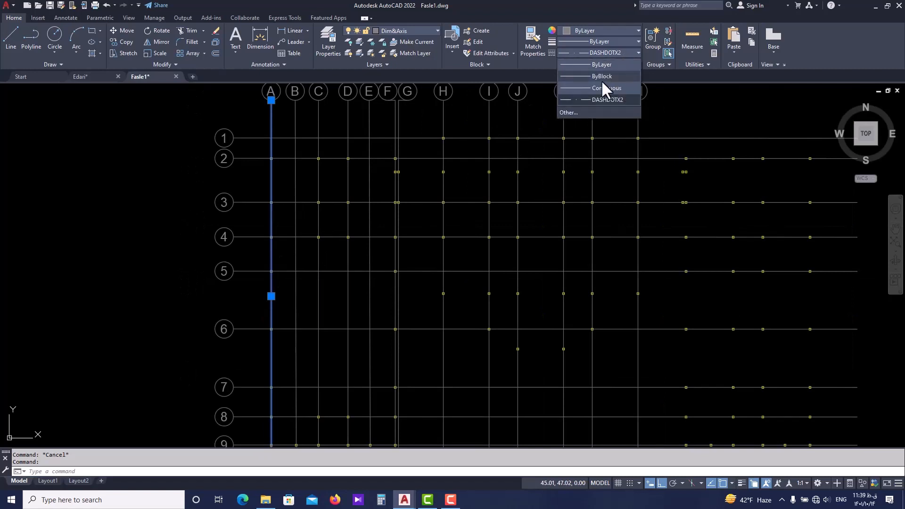
left_click(568, 109)
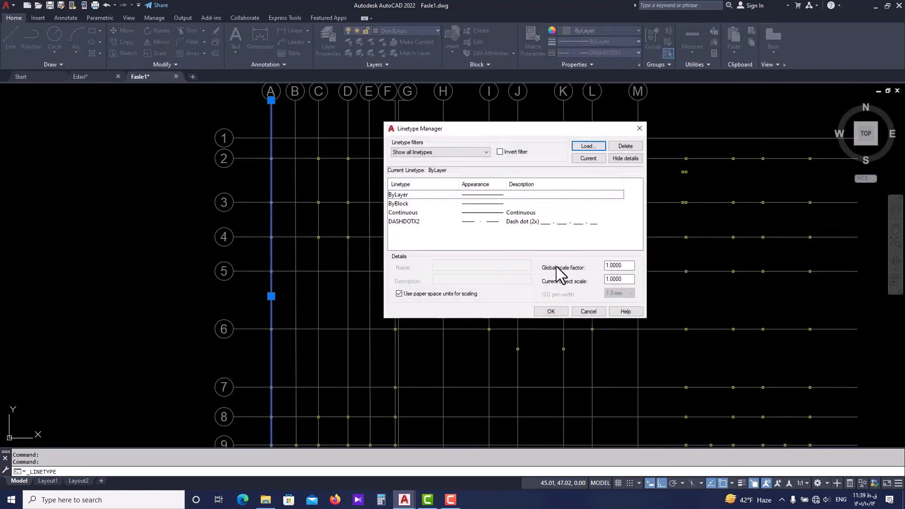
left_click_drag(632, 266, 606, 267)
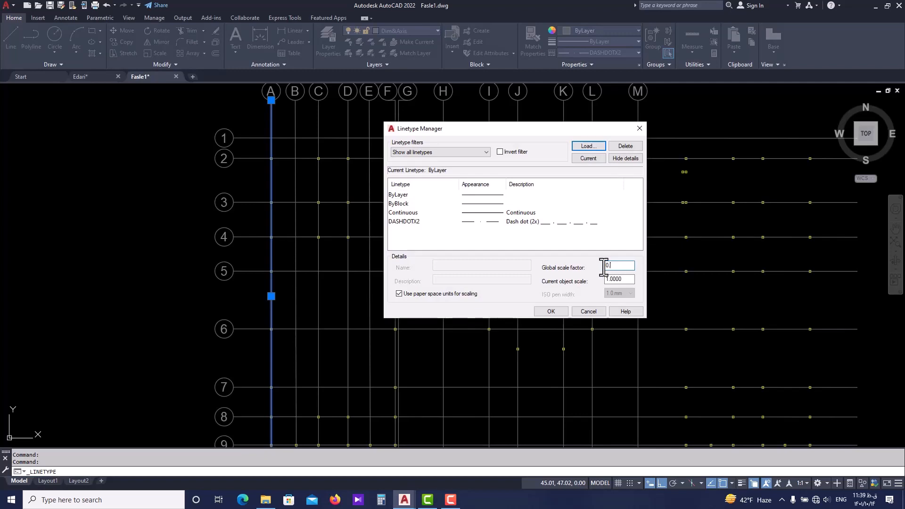
key("Return")
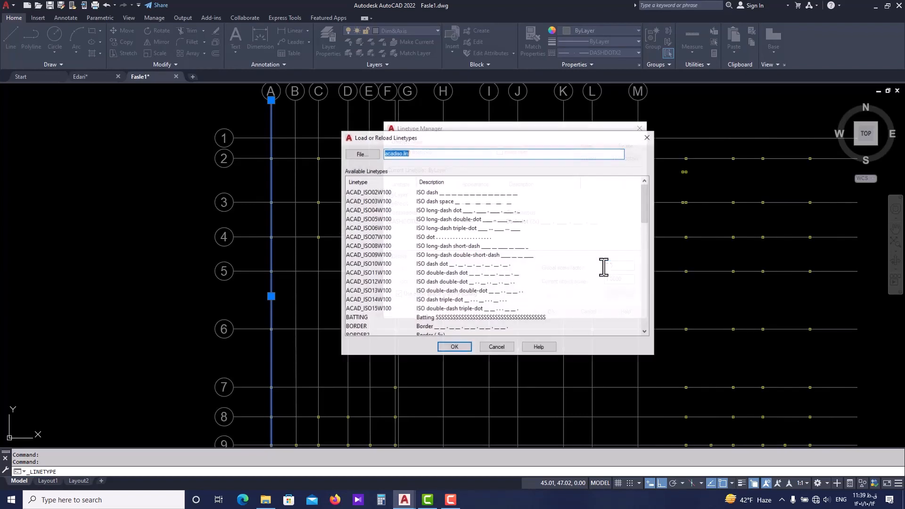
left_click(460, 347)
left_click(531, 271)
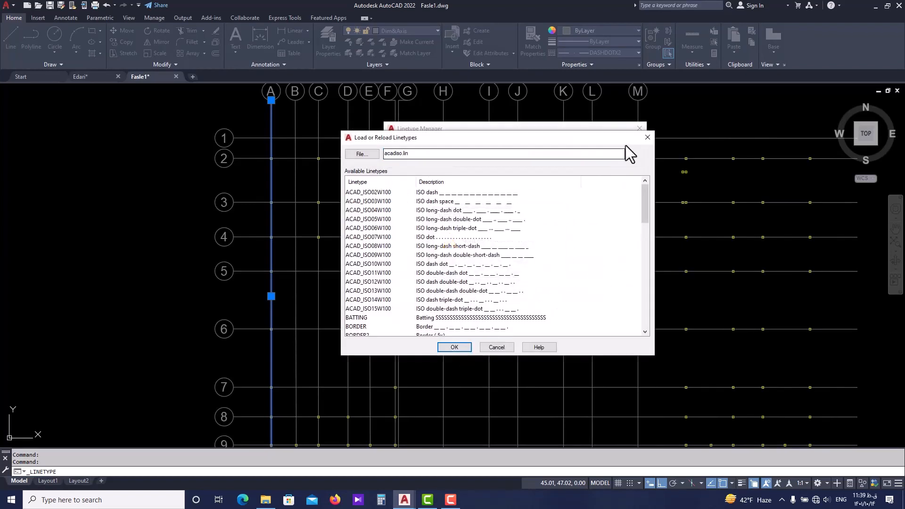
left_click(646, 137)
left_click(551, 311)
left_click(554, 313)
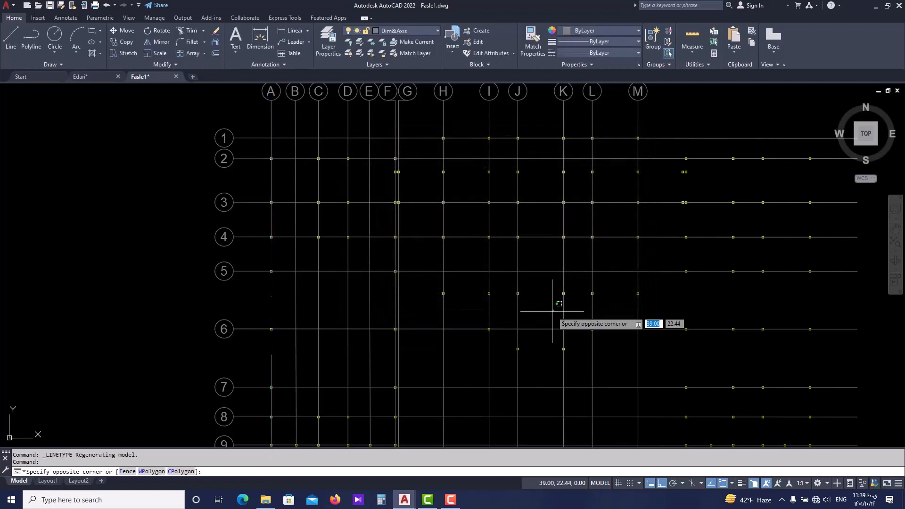
Select the axis A line and open its full properties.
scroll(267, 234, "up", 2)
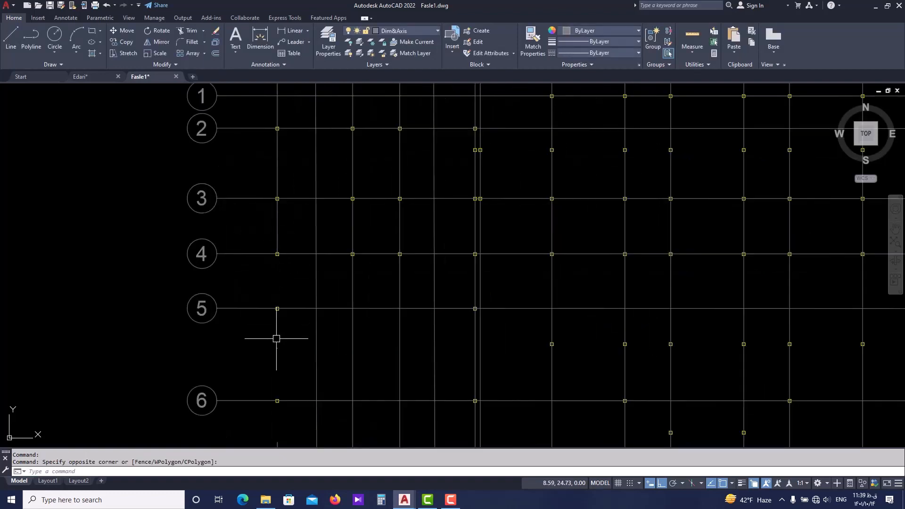
middle_click_drag(277, 338, 276, 236)
scroll(277, 198, "down", 2)
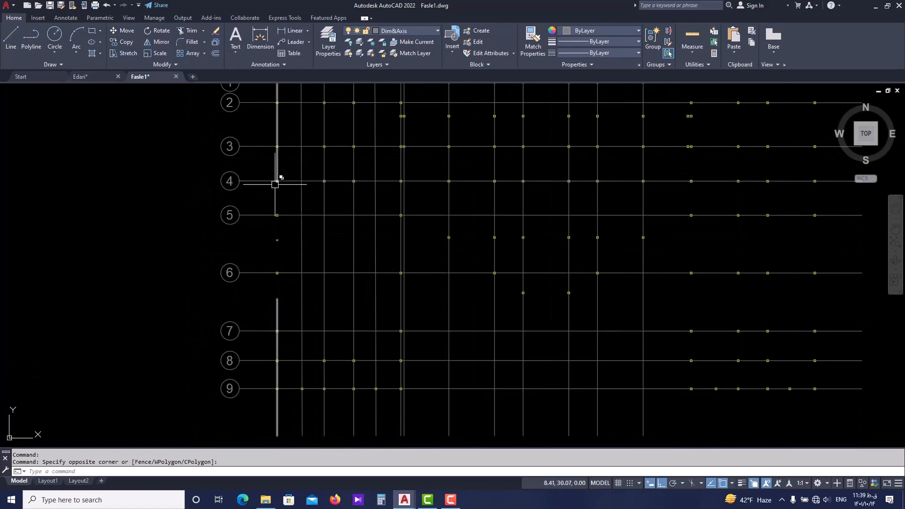
mouse_move(276, 180)
middle_mouse_down()
mouse_move(278, 244)
mouse_move(286, 235)
mouse_move(287, 242)
middle_mouse_up()
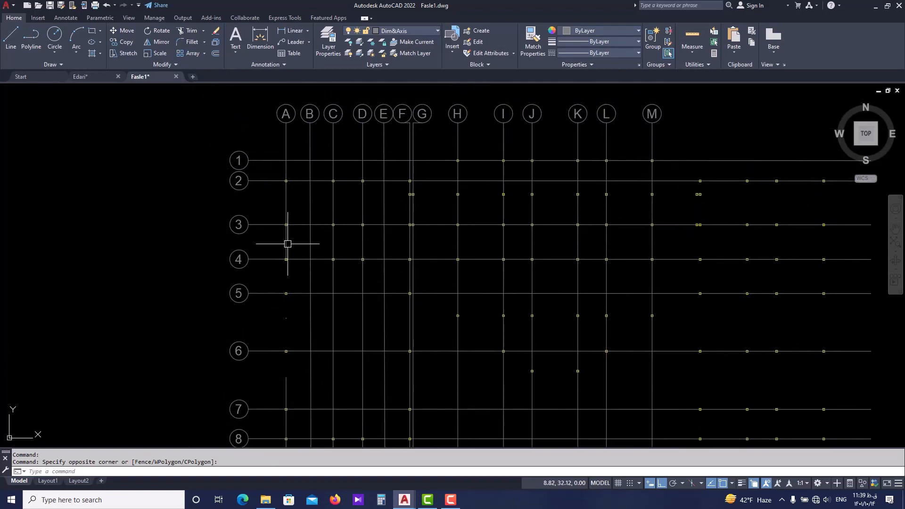
left_click(285, 242)
scroll(196, 246, "down", 2)
scroll(255, 208, "up", 2)
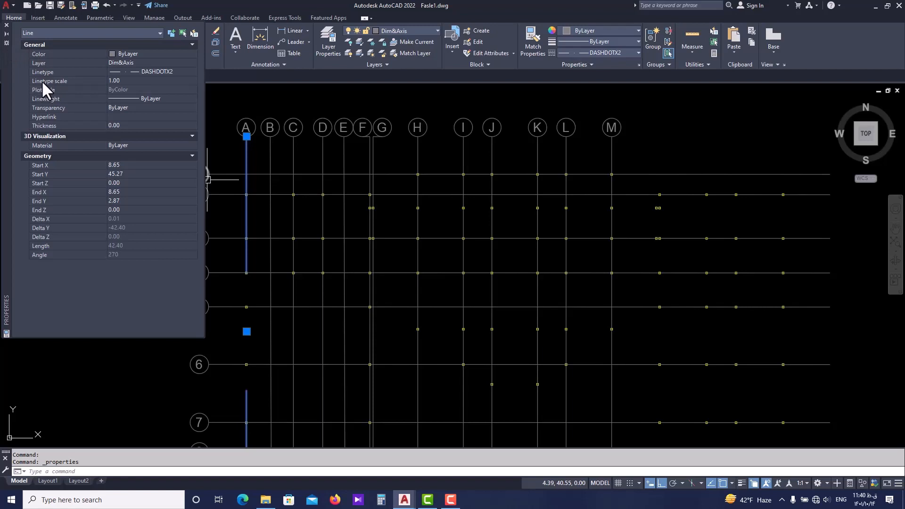
Set the axis A line's linetype scale to 0.01 and check the pattern's density.
left_click(132, 80)
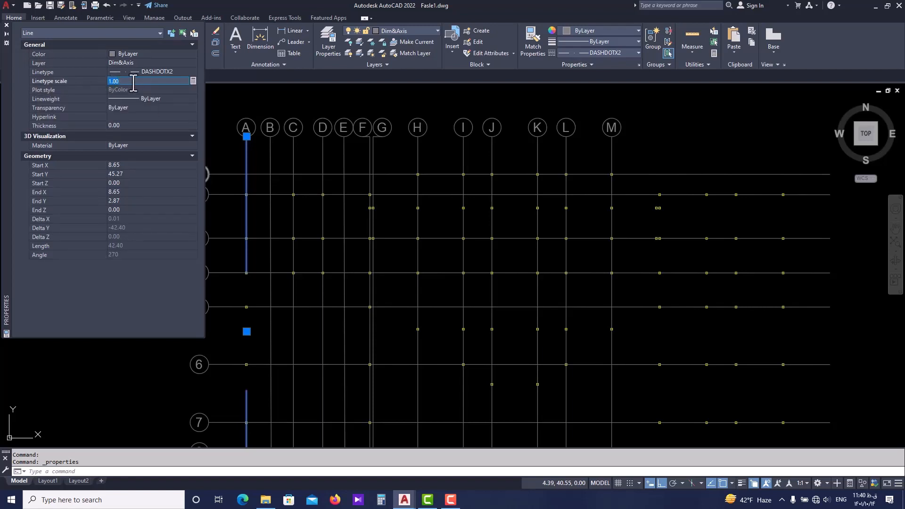
type("0.01")
key("Return")
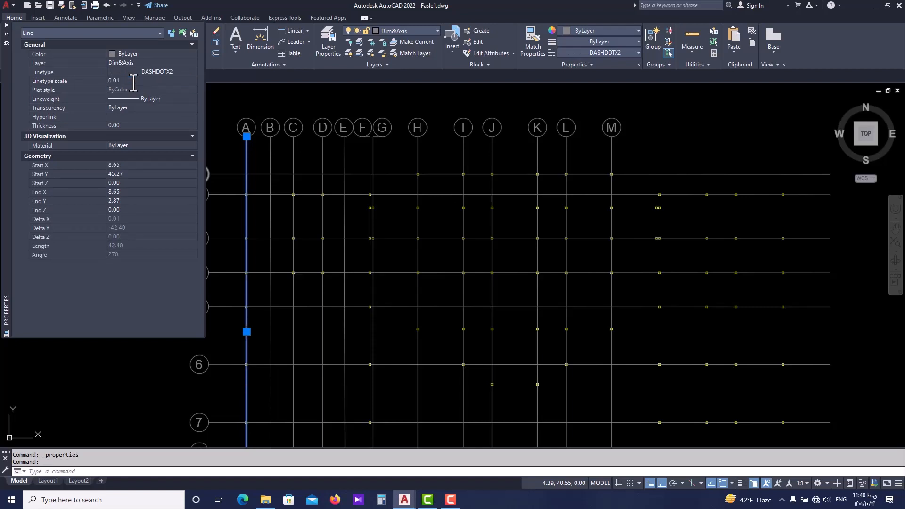
scroll(249, 218, "up", 5)
scroll(256, 238, "up", 3)
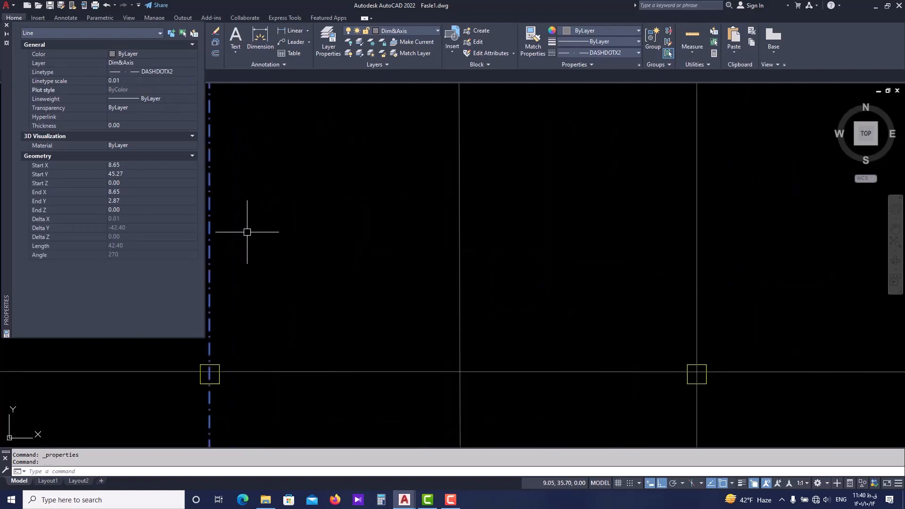
scroll(257, 127, "down", 3)
Set the axis A line's linetype scale to 0.05 and view it against the whole grid.
left_click(144, 81)
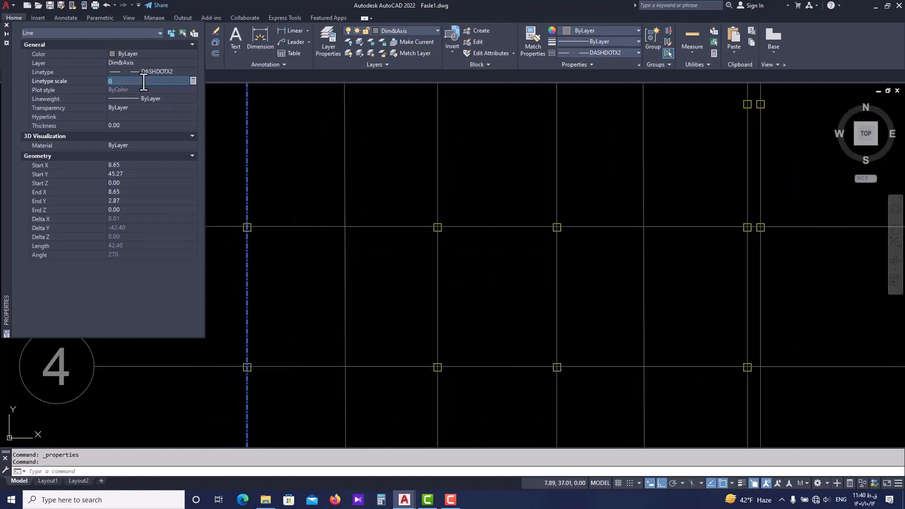
key("Return")
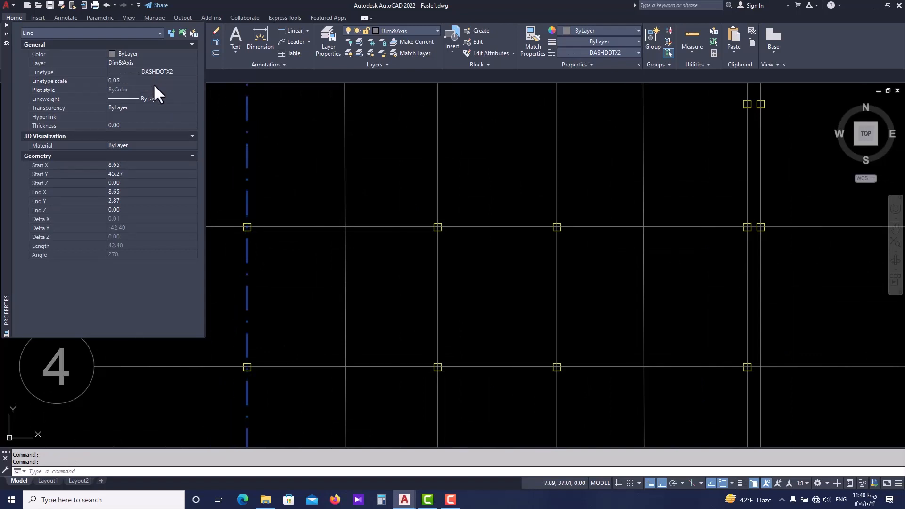
scroll(283, 222, "down", 5)
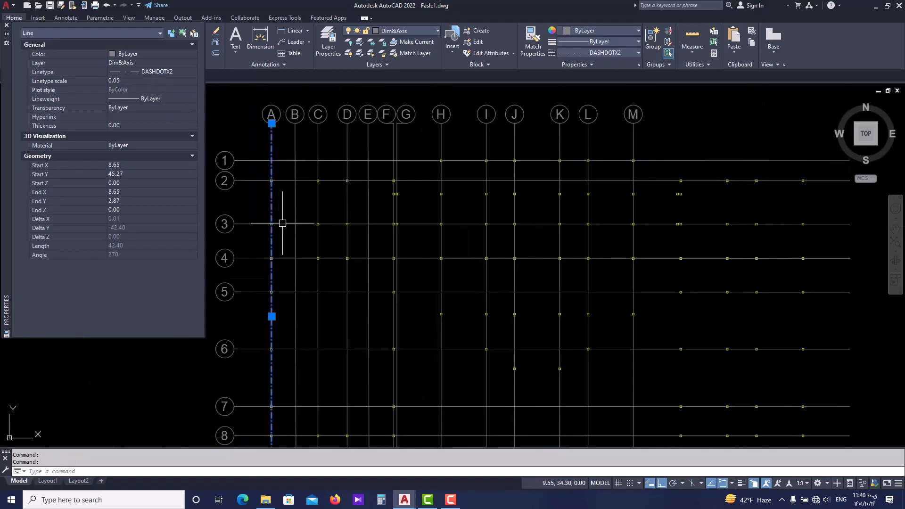
Set the axis A line's linetype scale to 0.06, close its properties and deselect the line.
left_click(145, 81)
type("0")
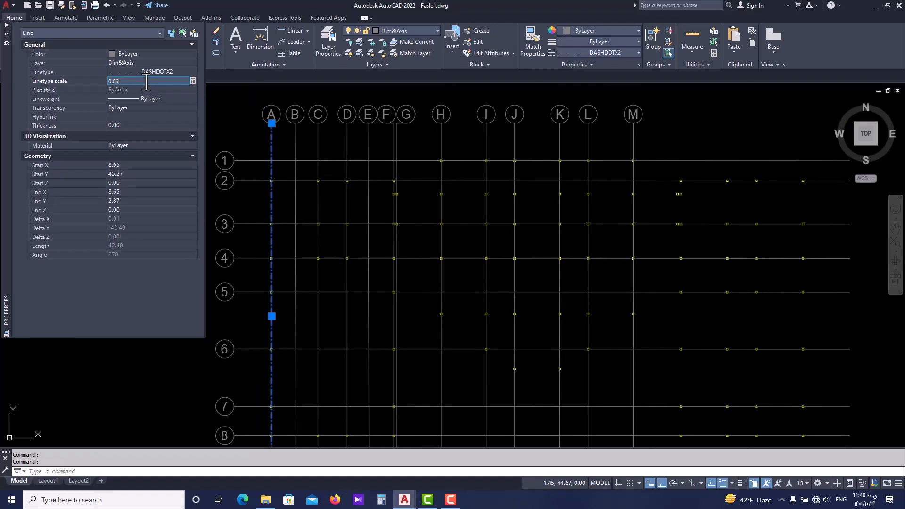
type(".06")
key("Return")
left_click(6, 25)
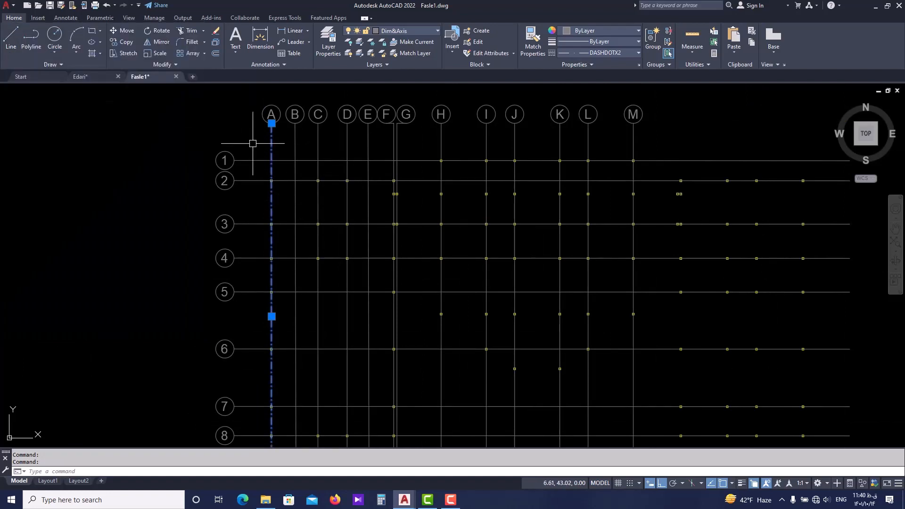
key("Escape")
Examine the dash-dot pattern of axis A at several magnifications, comparing it with the neighbouring continuous axes.
scroll(309, 174, "down", 2)
scroll(289, 151, "up", 4)
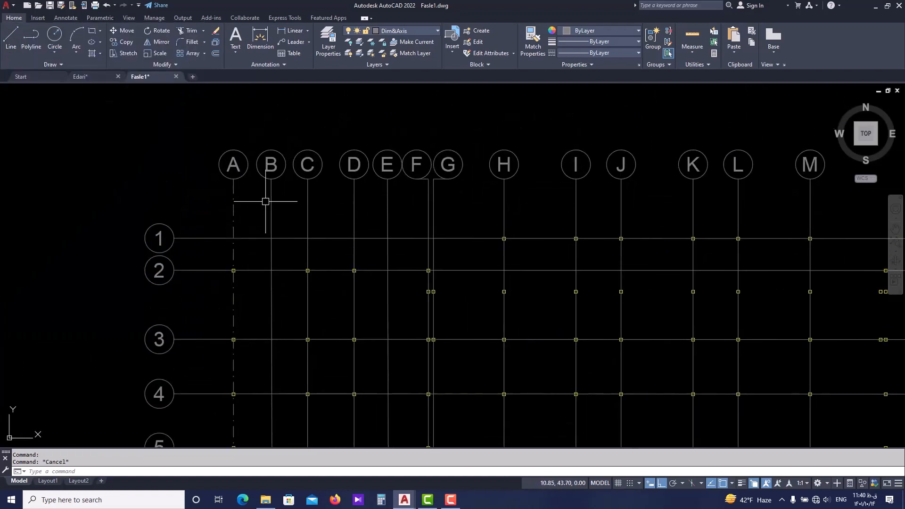
scroll(227, 215, "up", 2)
scroll(222, 179, "down", 2)
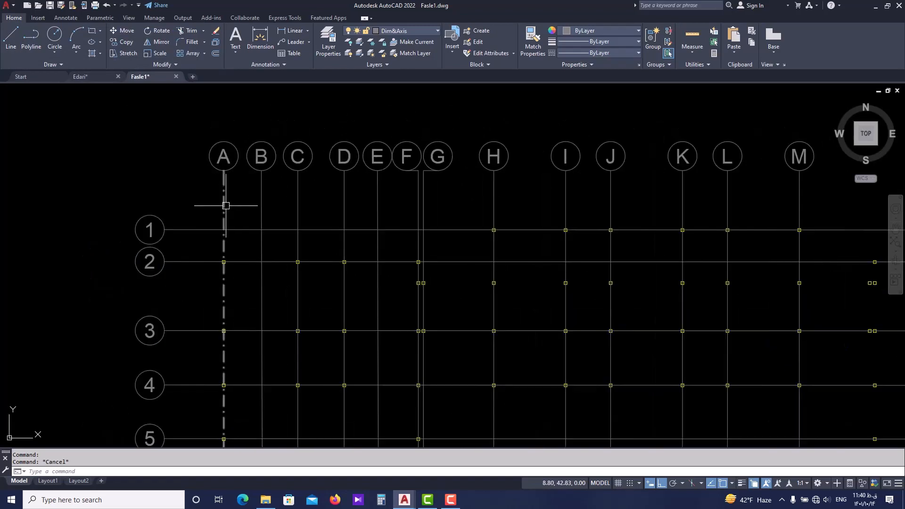
scroll(226, 214, "down", 2)
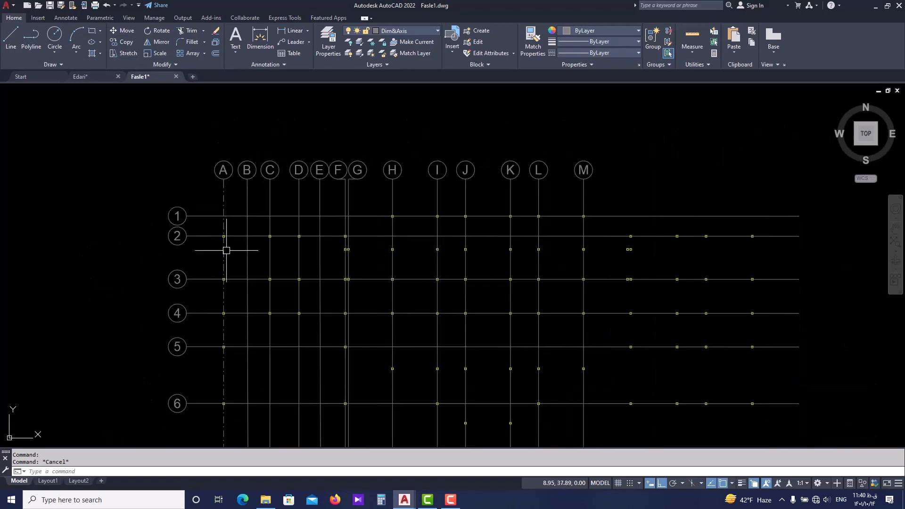
middle_click_drag(227, 269, 209, 184)
scroll(204, 173, "down", 2)
scroll(204, 194, "up", 6)
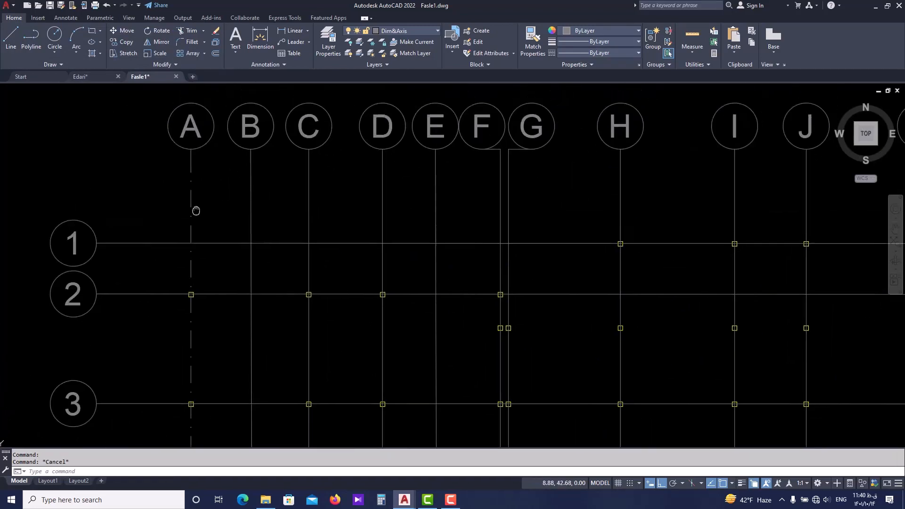
scroll(193, 212, "down", 2)
scroll(193, 214, "down", 2)
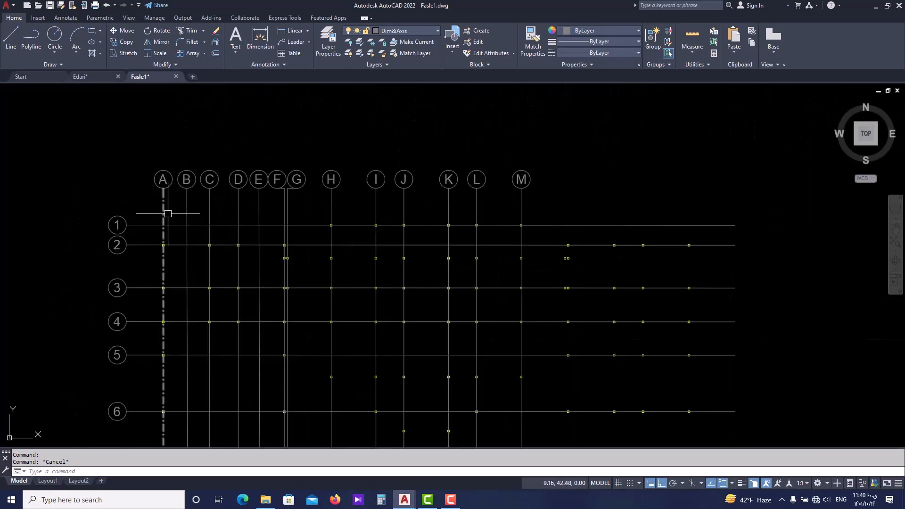
scroll(168, 214, "up", 2)
scroll(173, 215, "up", 2)
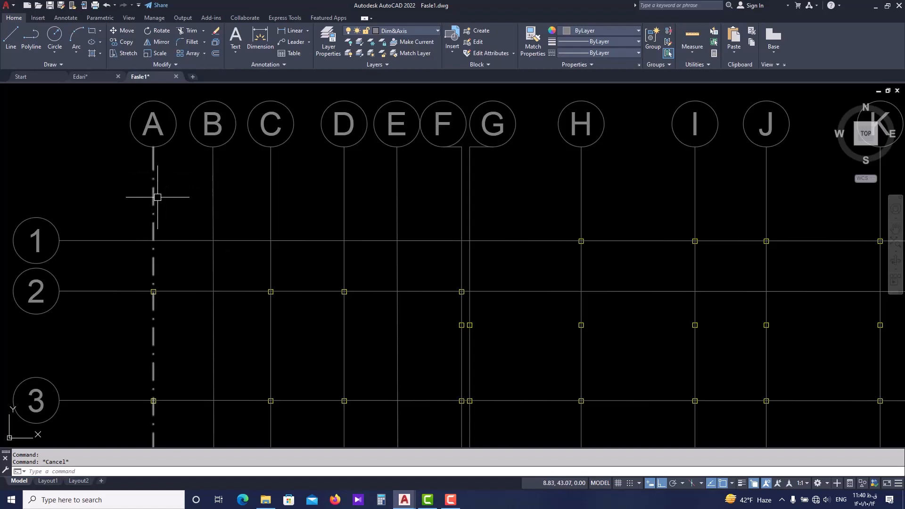
scroll(156, 186, "down", 2)
Apply the DASHDOTX2 linetype to the vertical axis lines B to M and the horizontal axis lines 1 to 9.
left_click(761, 179)
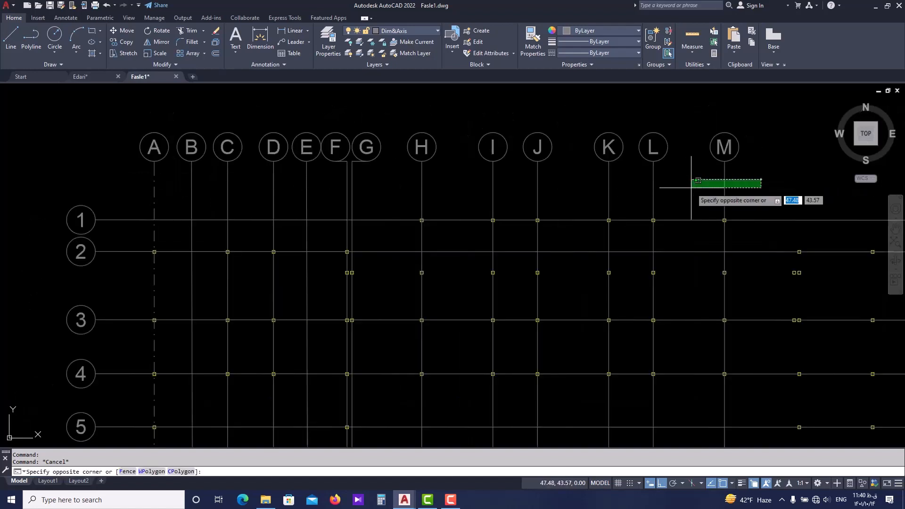
left_click(163, 195)
scroll(170, 203, "down", 2)
left_click(155, 175)
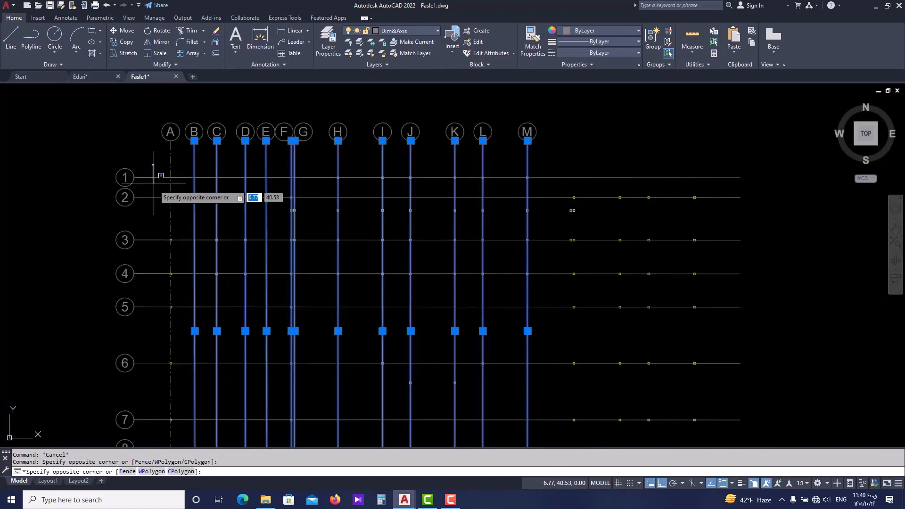
scroll(155, 175, "down", 2)
left_click(147, 385)
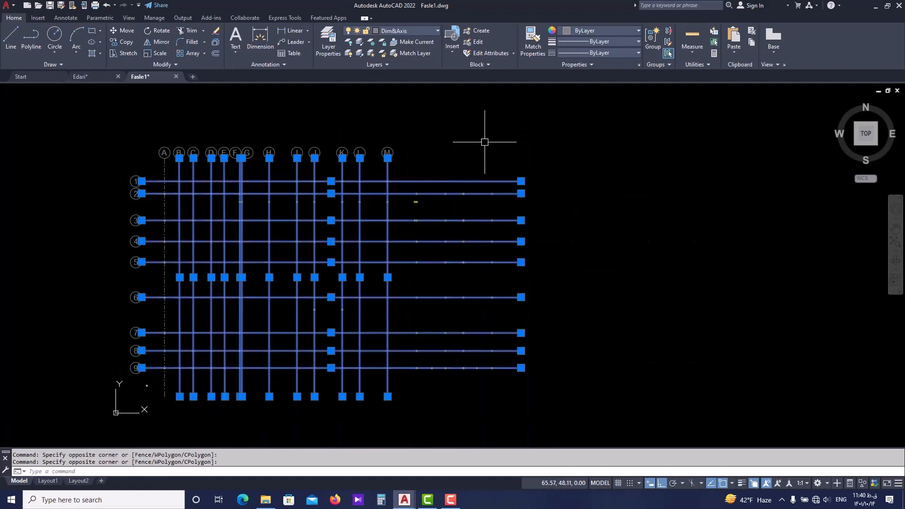
left_click(632, 53)
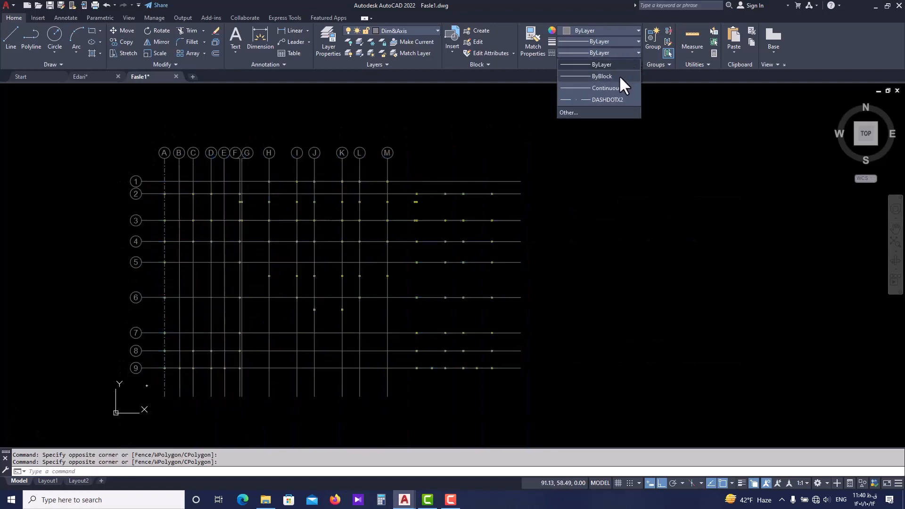
left_click(609, 98)
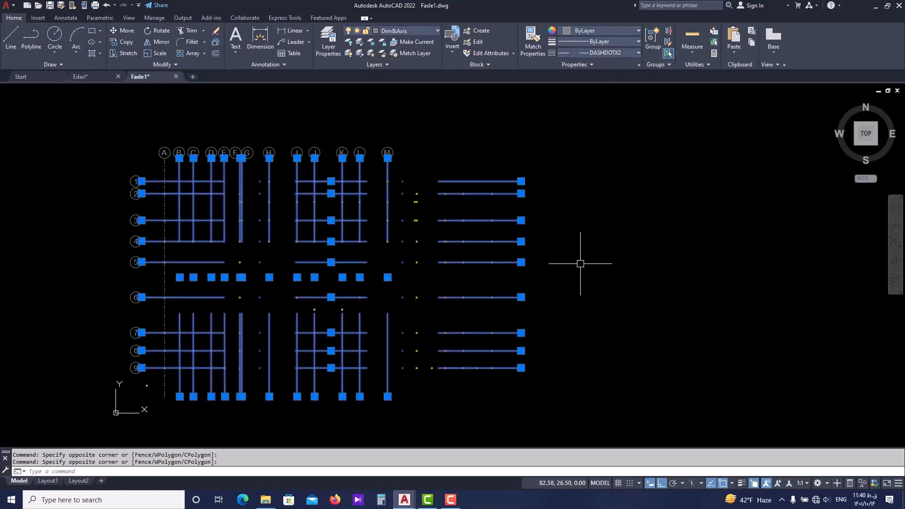
scroll(166, 198, "up", 4)
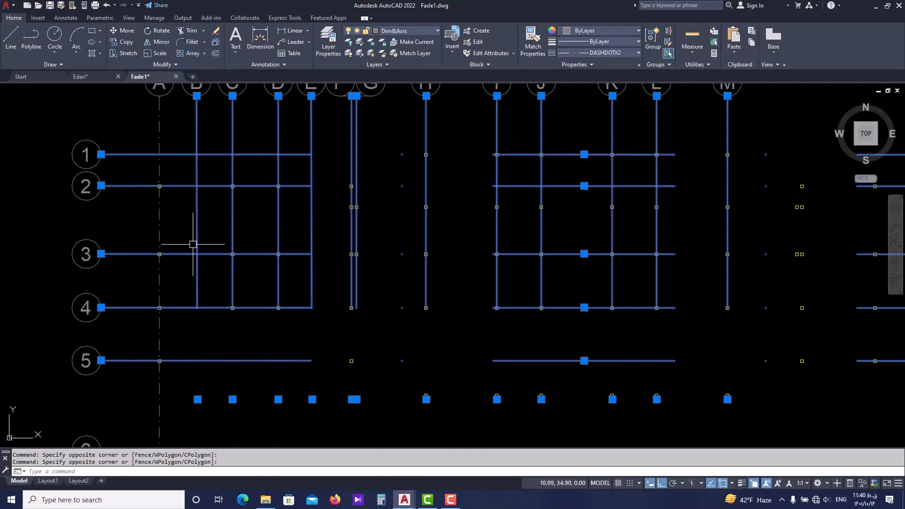
scroll(192, 244, "down", 2)
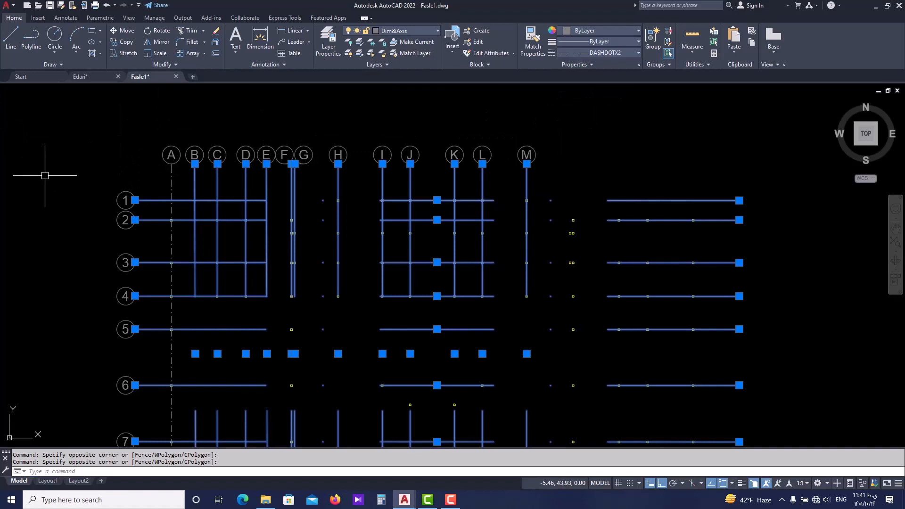
Set the linetype scale of axis lines B to M and 1 to 9 to 0.06 and deselect them.
key("ctrl+1")
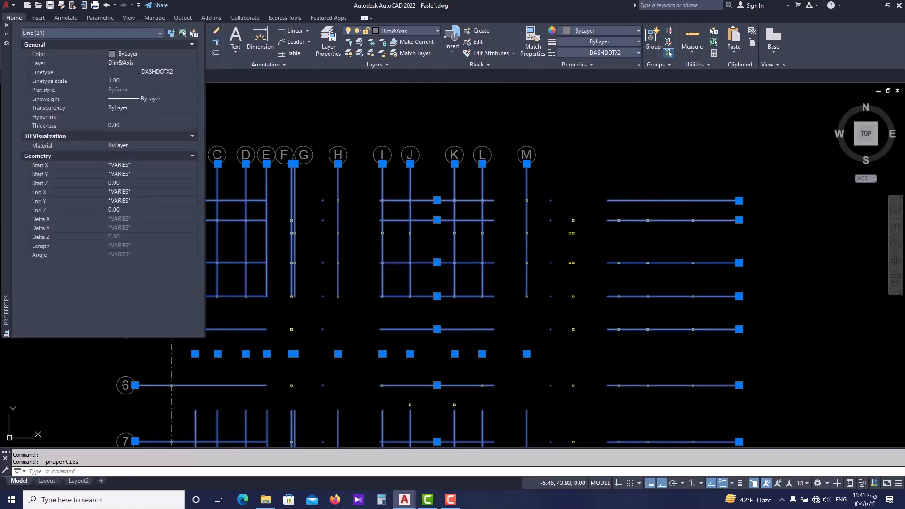
left_click(136, 81)
type("0.0")
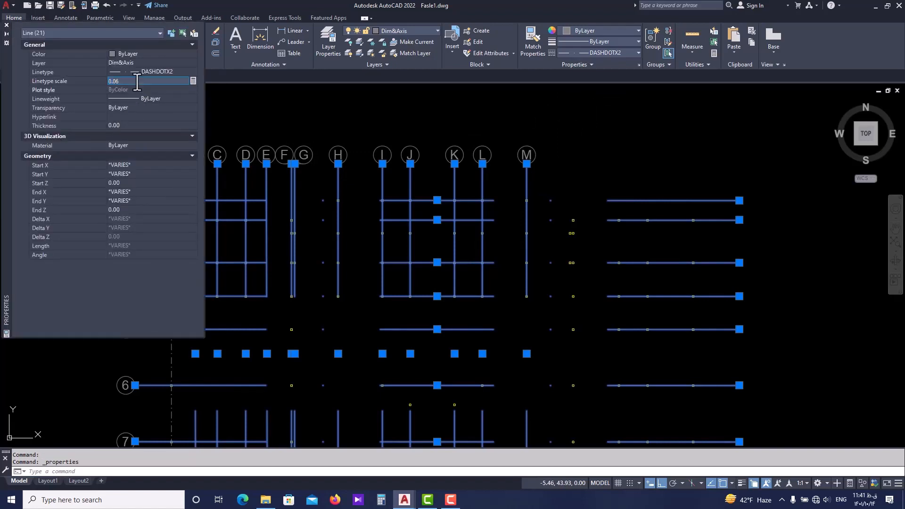
key("Return")
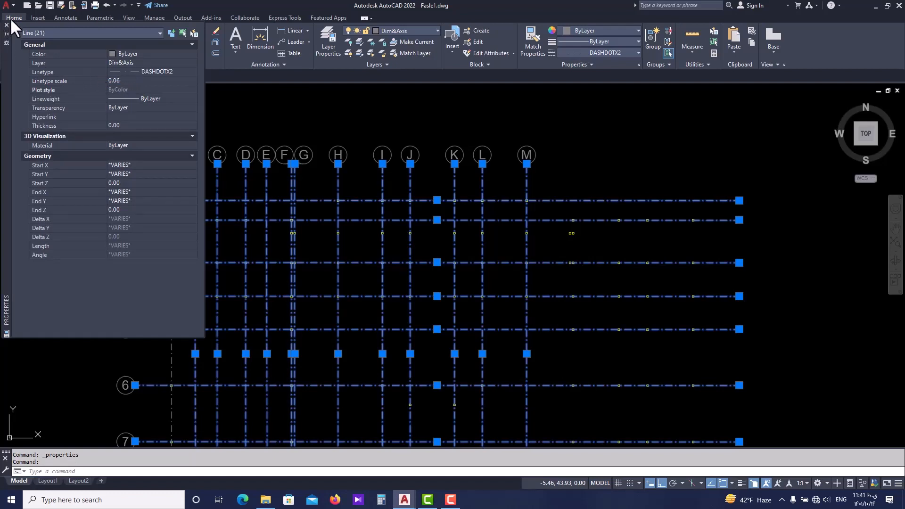
key("Escape")
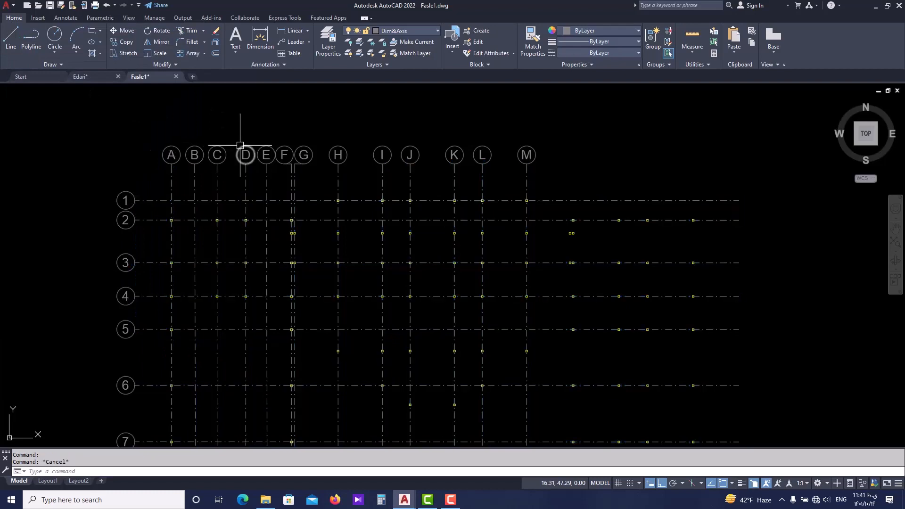
Undo the linetype scale and DASHDOTX2 linetype changes on axis lines B to M and 1 to 9.
key("ctrl+z")
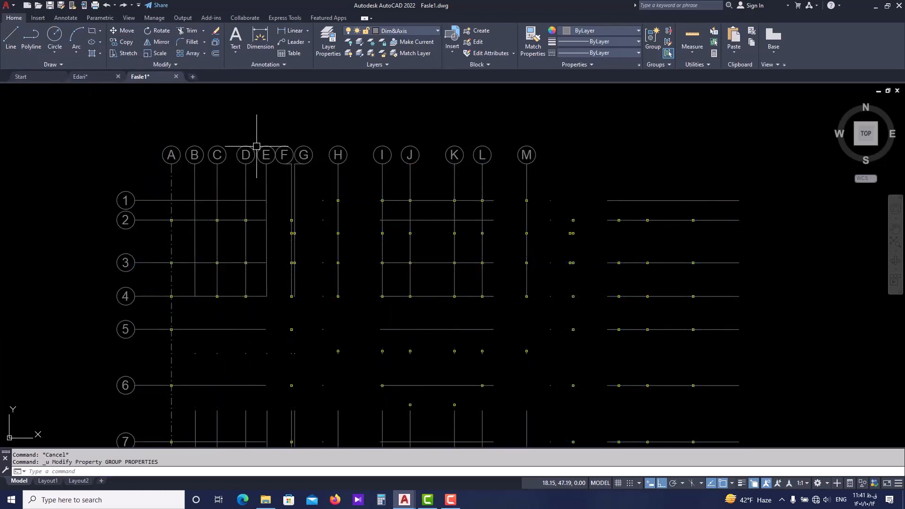
key("ctrl+z")
key("ctrl+z")
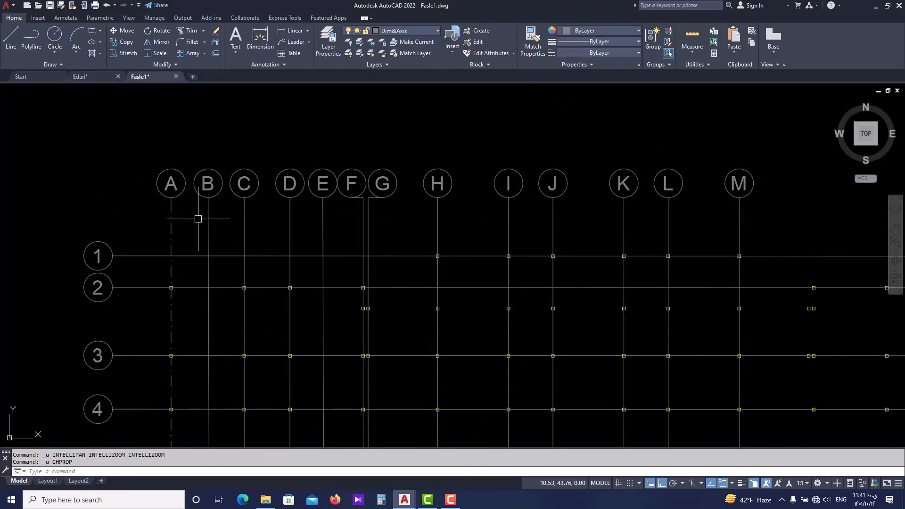
Copy axis A's properties with Match Properties (MA) to the vertical axis line B and the lines C to M.
scroll(172, 233, "up", 4)
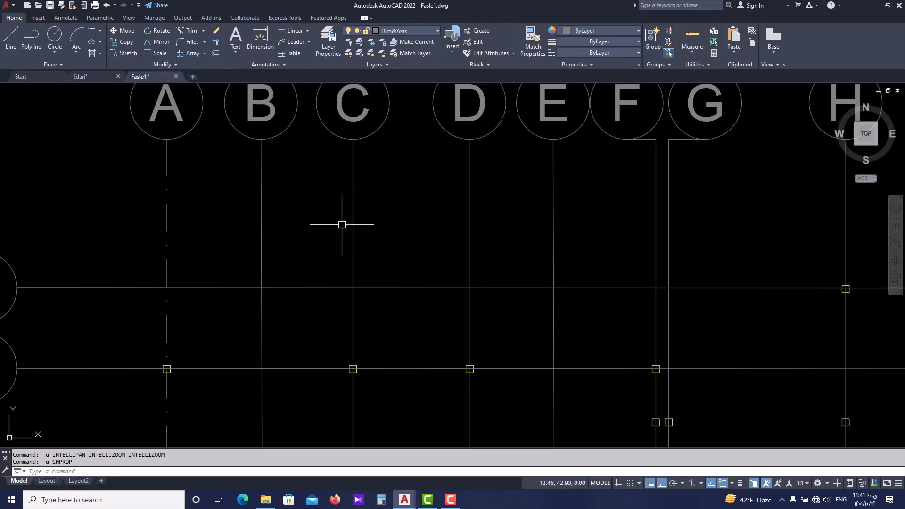
scroll(325, 228, "down", 2)
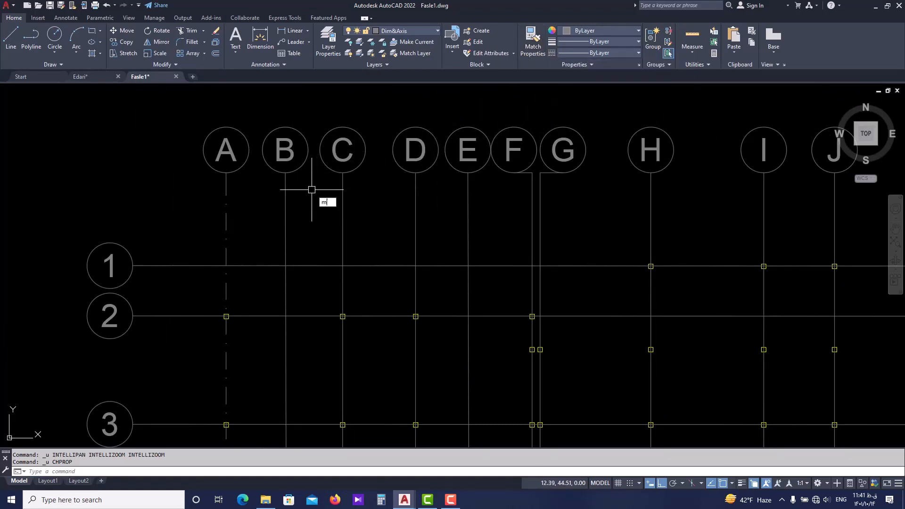
type("a")
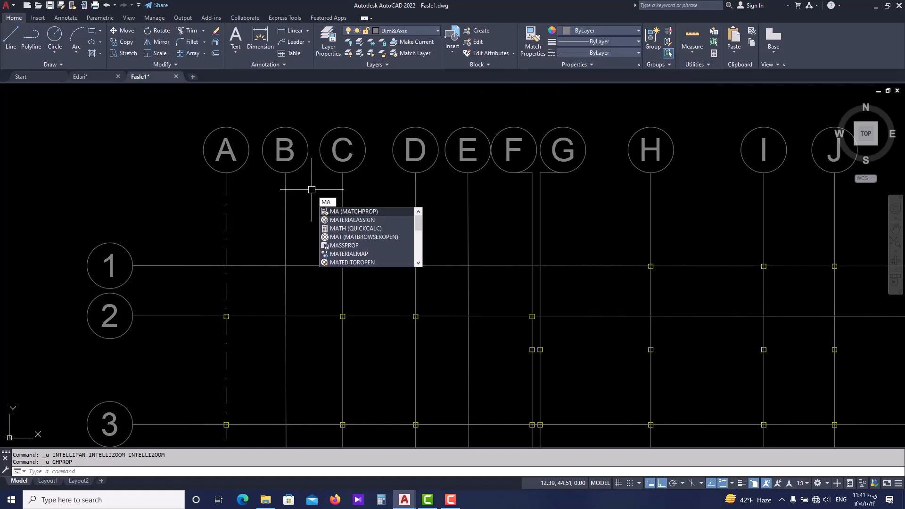
key("Return")
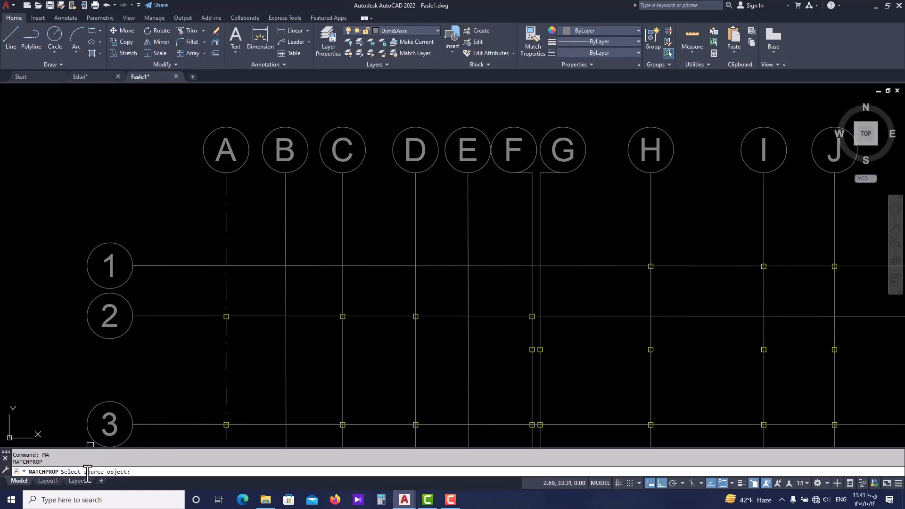
middle_click_drag(224, 224, 177, 220)
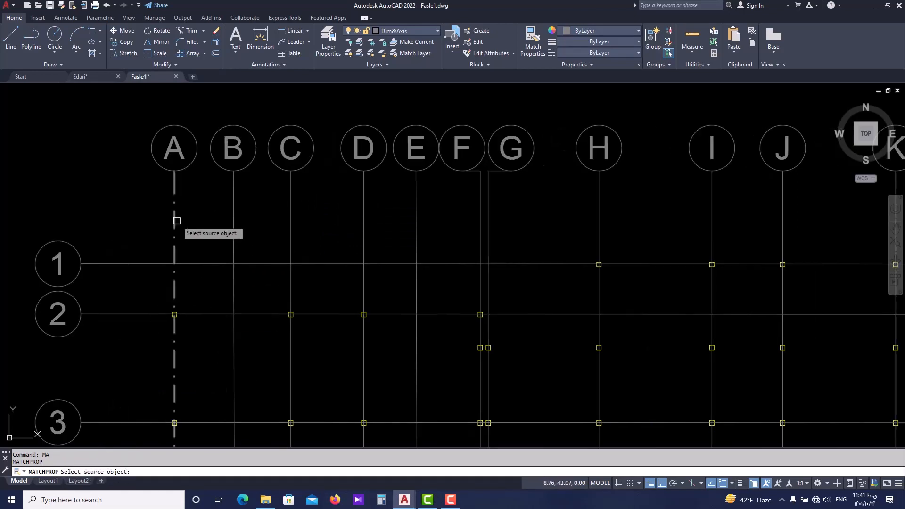
left_click(175, 220)
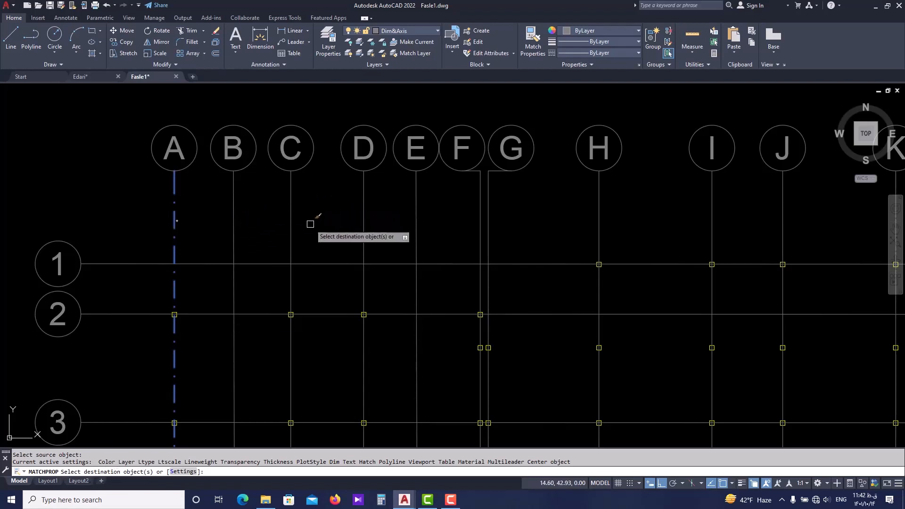
scroll(310, 224, "down", 2)
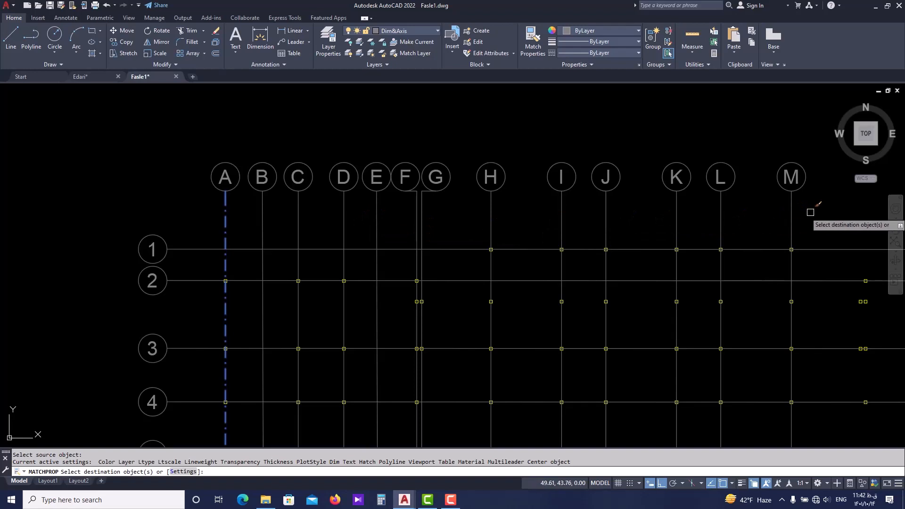
left_click(262, 220)
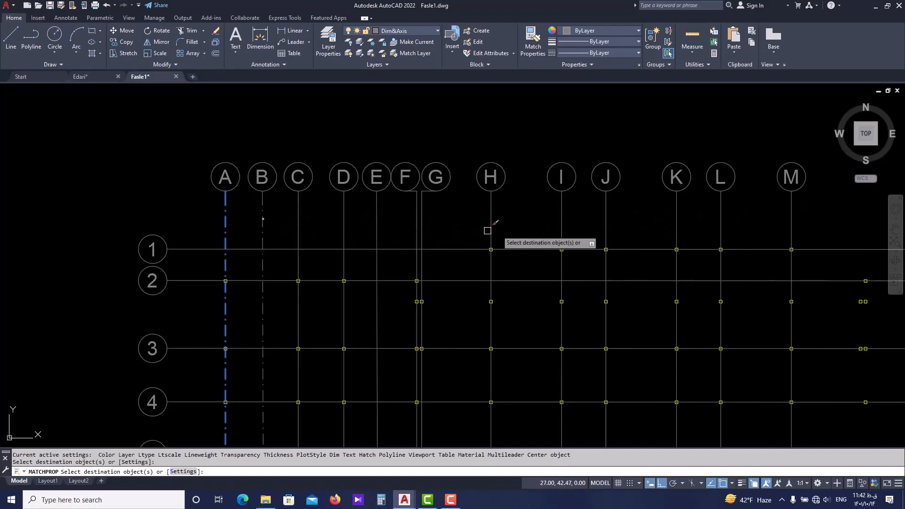
left_click(813, 210)
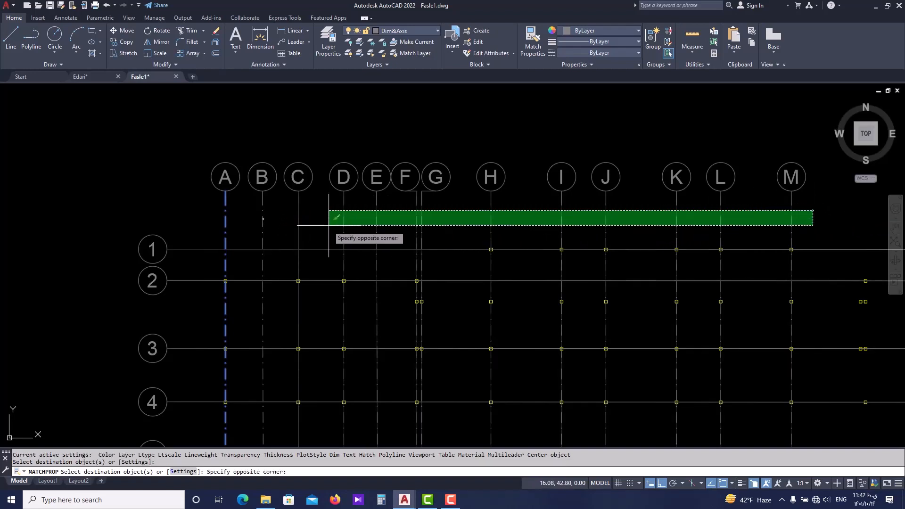
left_click(289, 225)
Match axis A's properties onto the horizontal axis lines 1 to 9 and end the command.
scroll(254, 198, "down", 4)
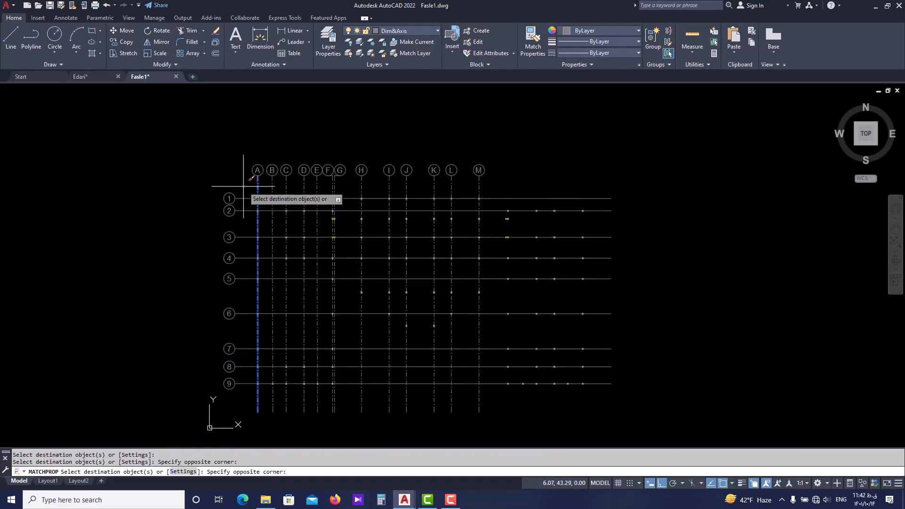
left_click(249, 401)
scroll(256, 191, "up", 4)
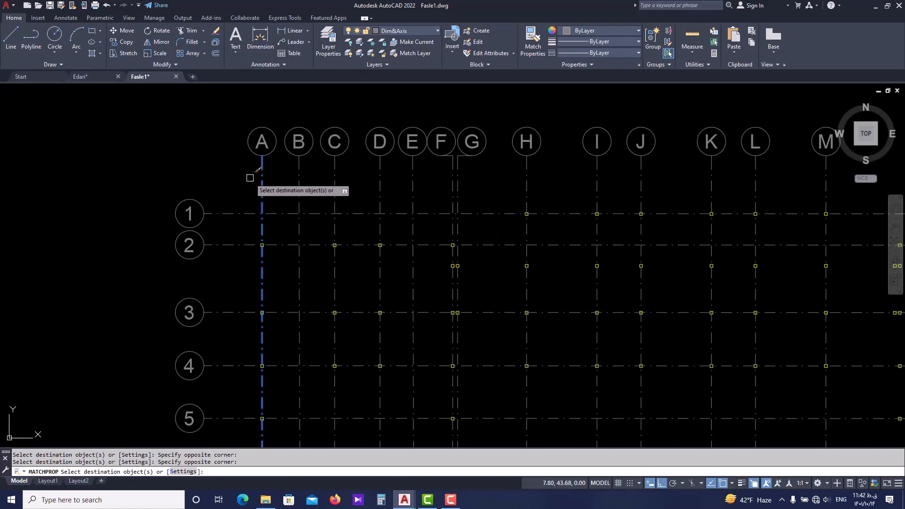
key("Escape")
Examine the dash-dot pattern across the whole axis grid at several magnifications.
scroll(297, 208, "down", 4)
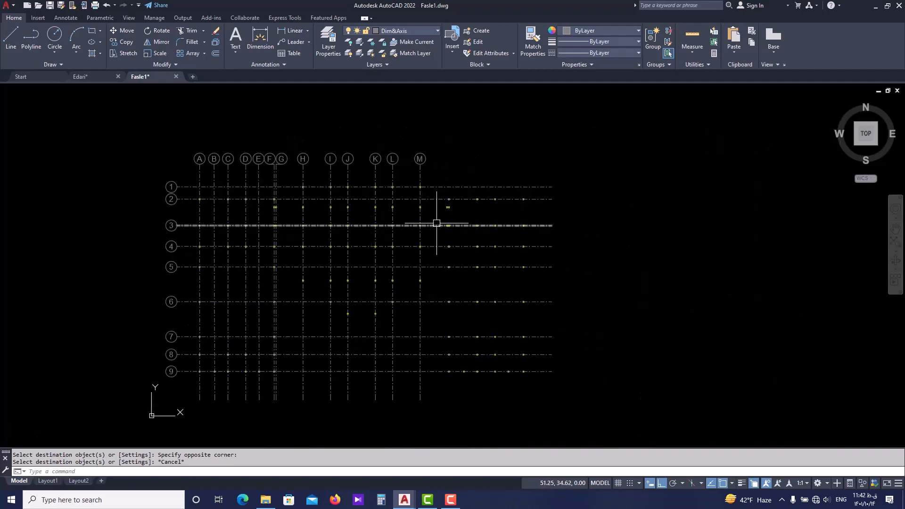
scroll(307, 171, "up", 2)
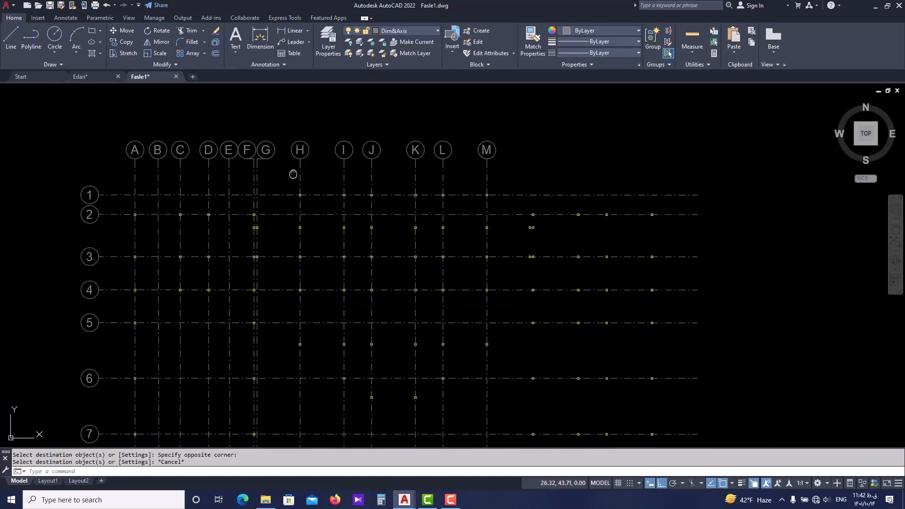
scroll(141, 198, "up", 2)
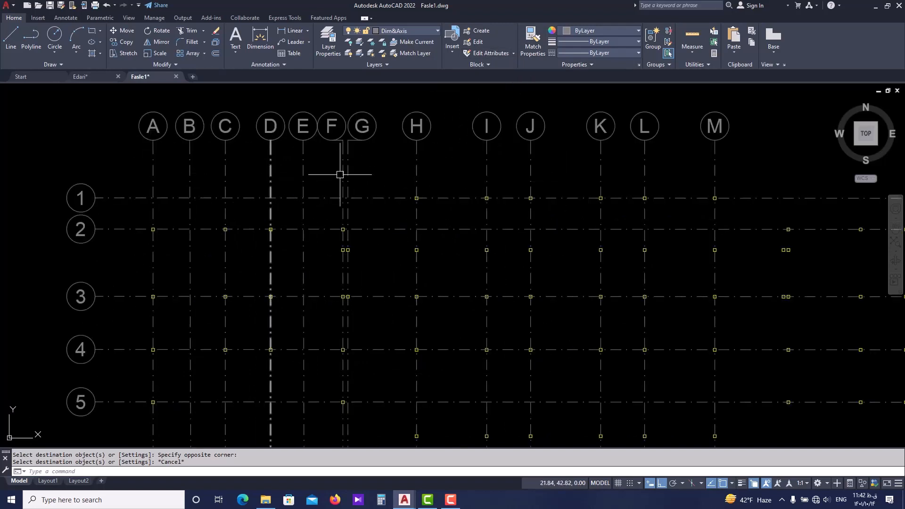
scroll(487, 233, "down", 2)
middle_click_drag(431, 291, 330, 250)
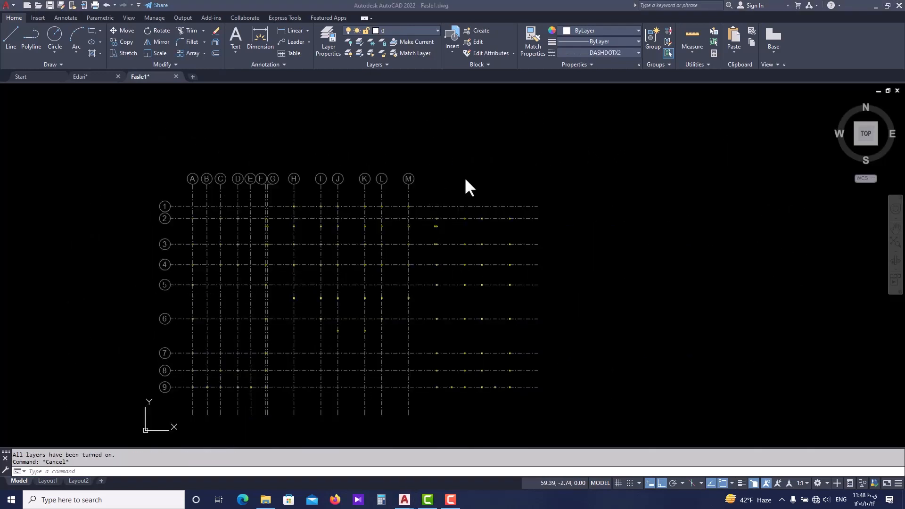
scroll(444, 187, "up", 2)
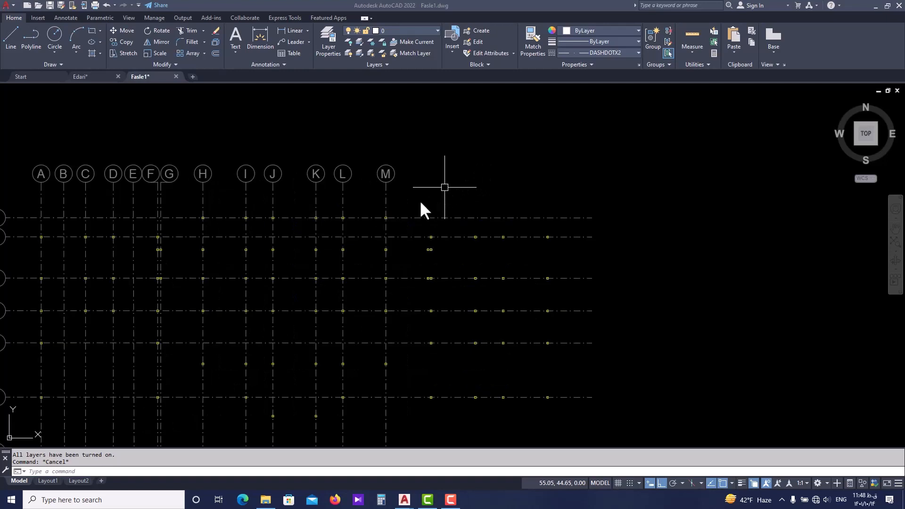
scroll(473, 154, "down", 2)
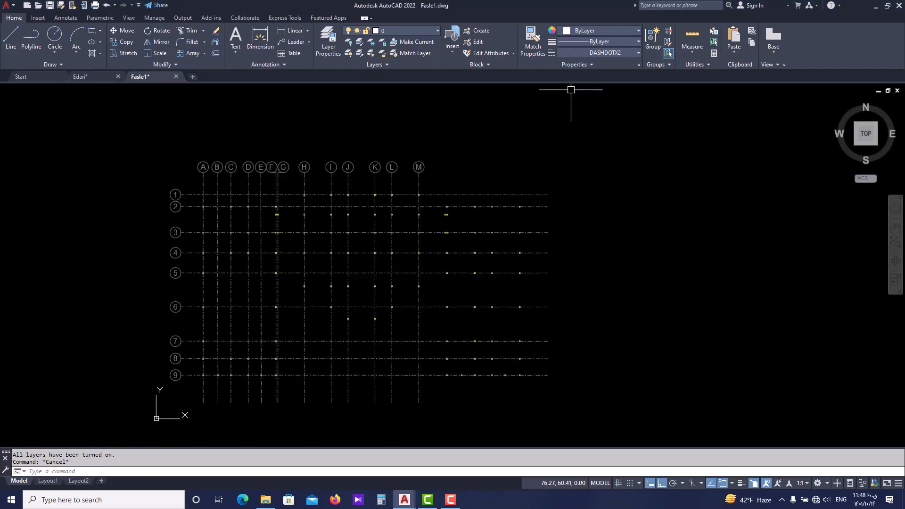
Review the DASHDOTX2 linetype's details and scale factors in the Linetype Manager, close it and inspect the axis lines.
left_click(632, 52)
left_click(567, 112)
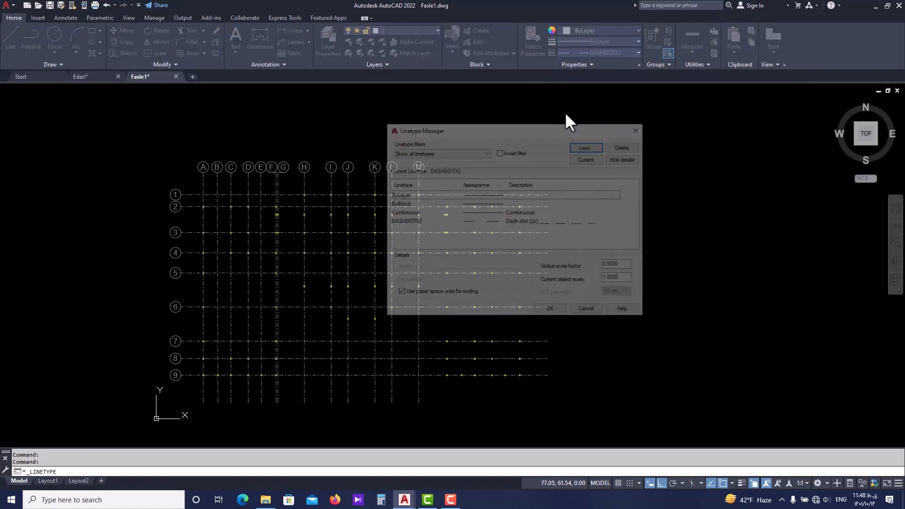
left_click(510, 220)
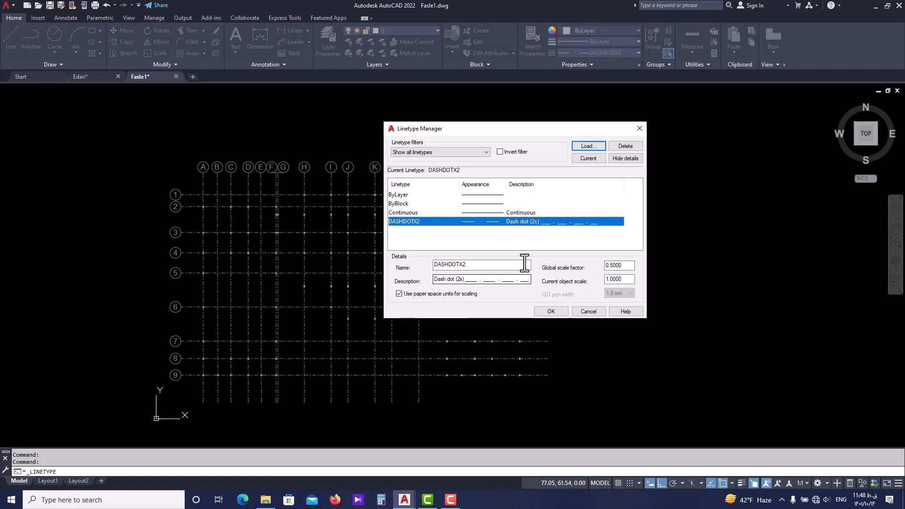
left_click_drag(527, 132, 586, 132)
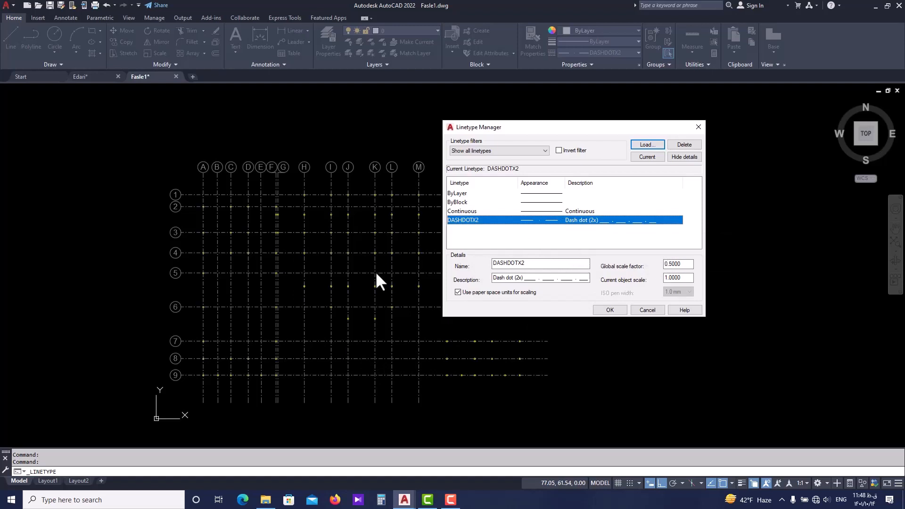
left_click(609, 309)
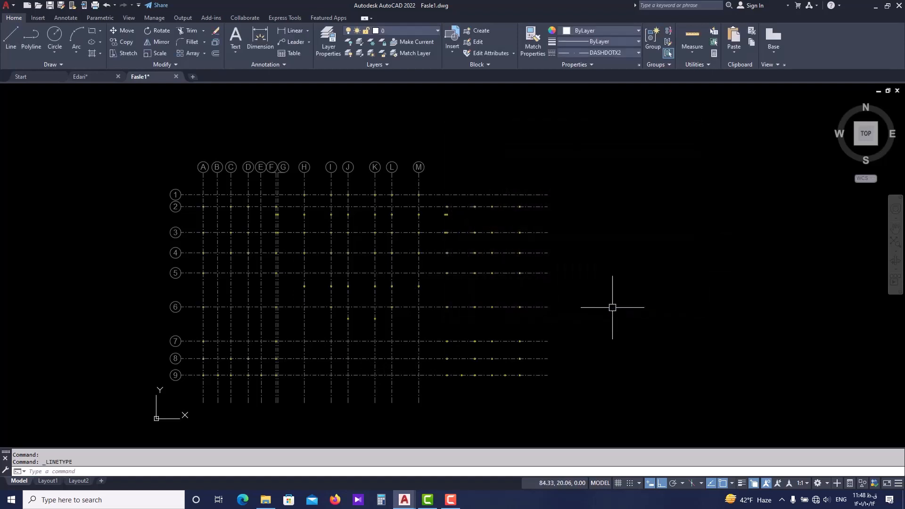
scroll(485, 202, "up", 2)
scroll(542, 200, "up", 4)
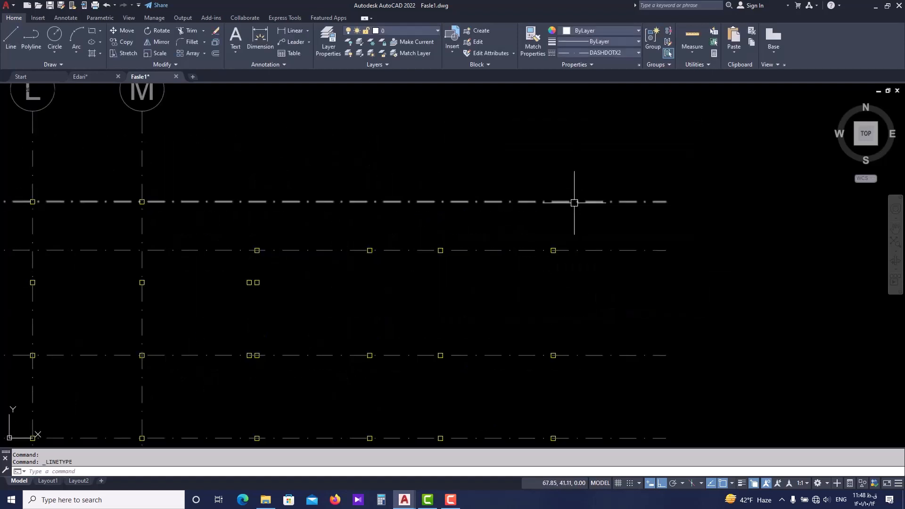
Set the linetype scale of horizontal axis line 1 to 1 in its properties and deselect the line.
scroll(584, 205, "down", 2)
left_click(609, 206)
middle_click_drag(455, 261, 541, 263)
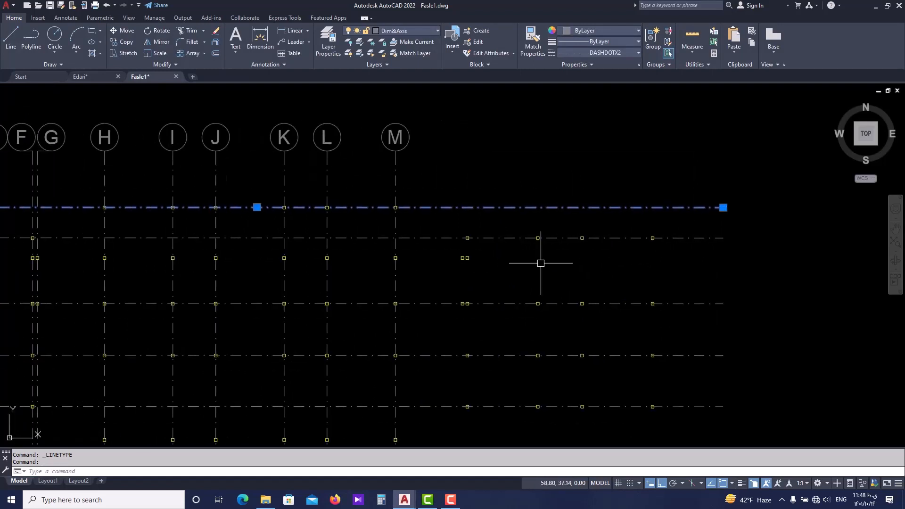
key("ctrl+1")
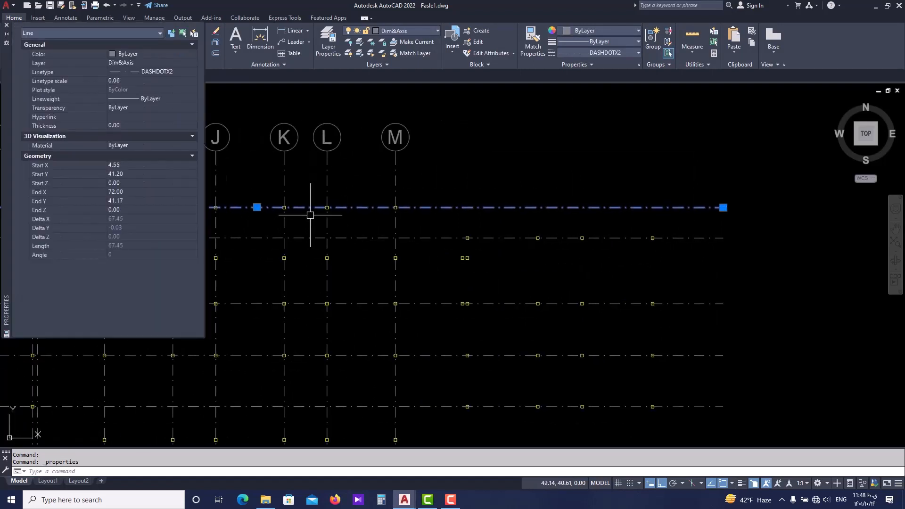
left_click(141, 81)
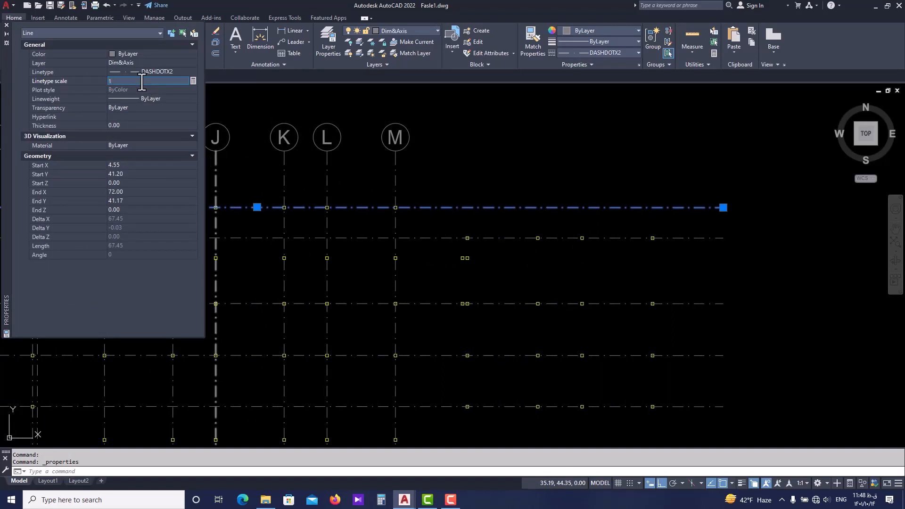
type("1")
key("Return")
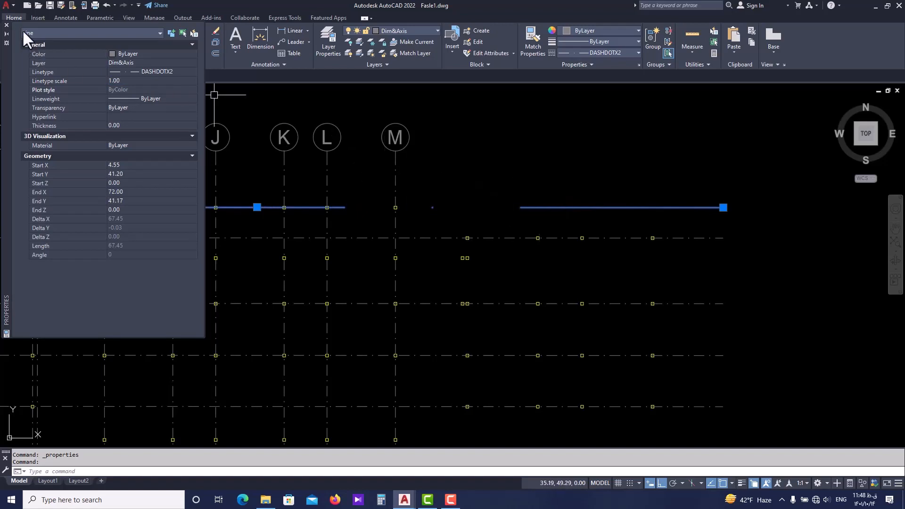
left_click(7, 25)
key("Escape")
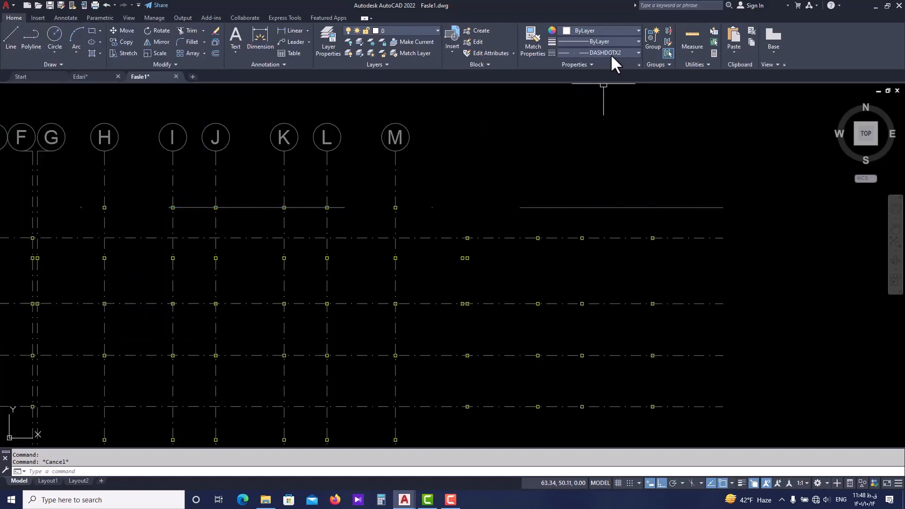
Set the global scale factor to 1 in the Linetype Manager and check the effect on the axis grid.
left_click(627, 53)
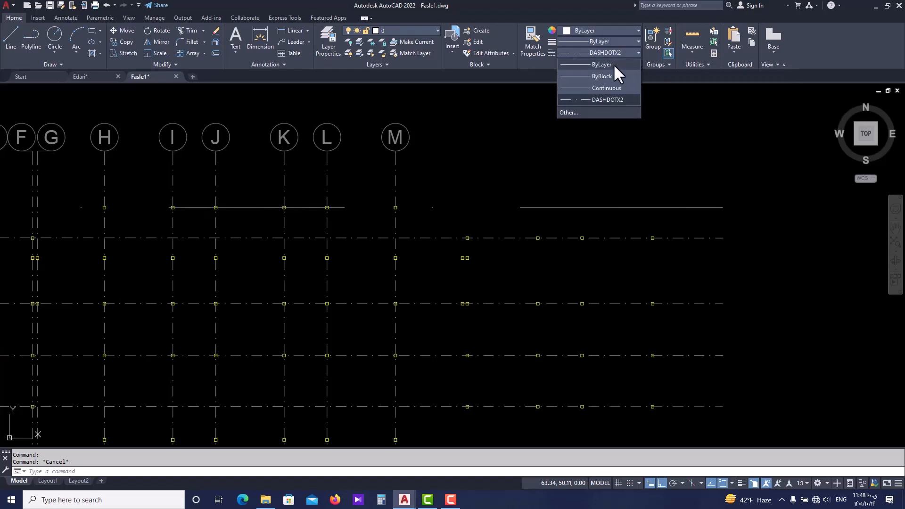
left_click(571, 112)
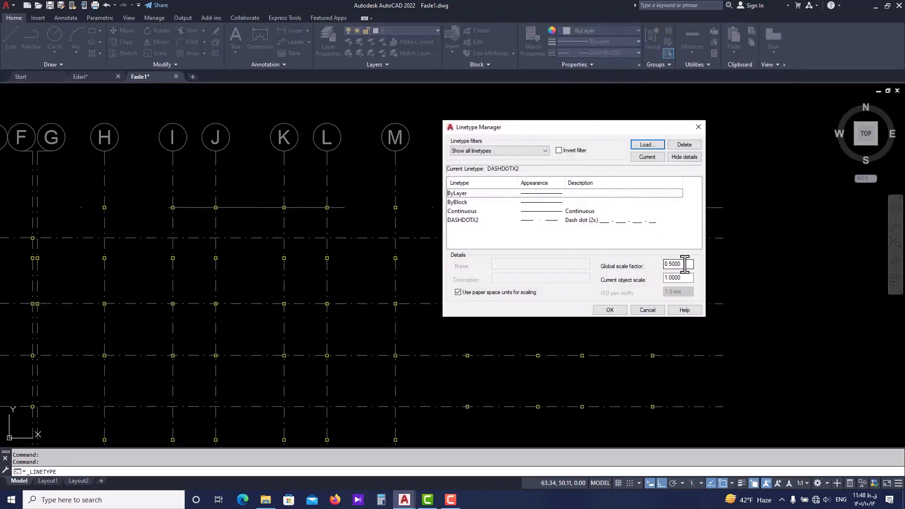
left_click_drag(684, 263, 653, 263)
type("1")
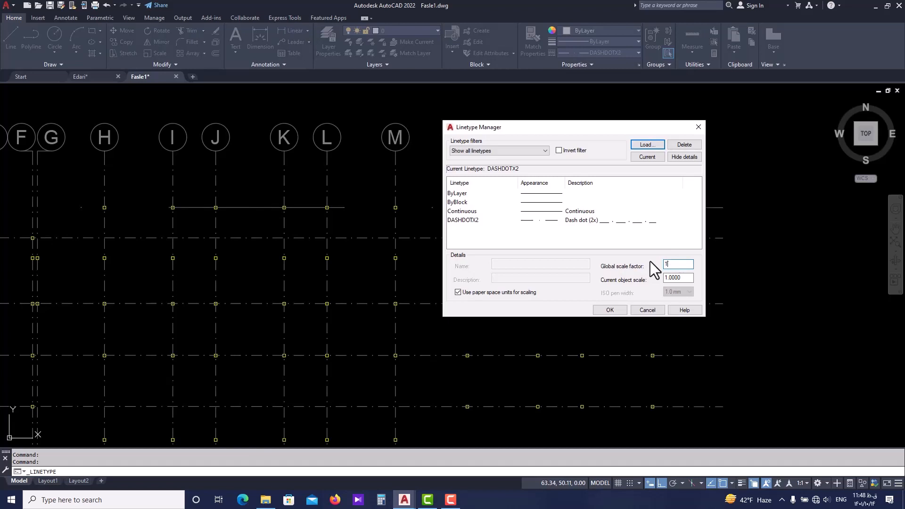
left_click(609, 310)
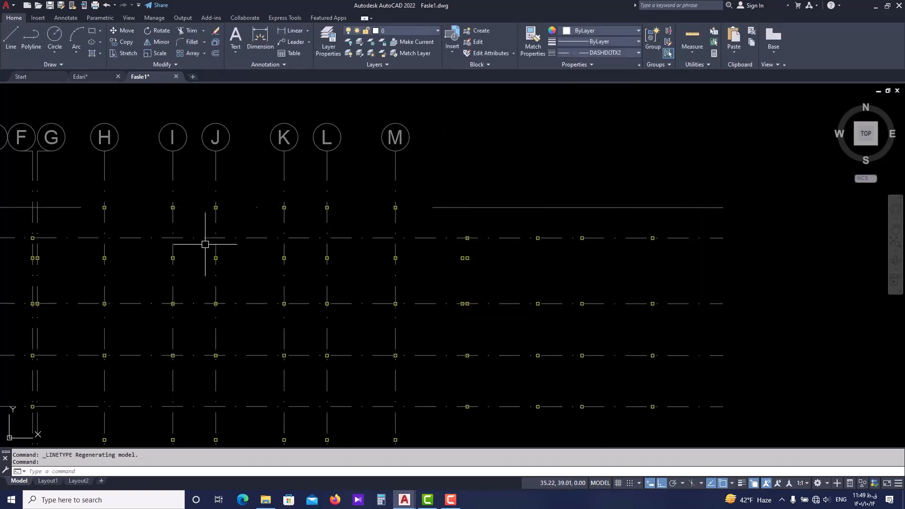
scroll(237, 279, "down", 2)
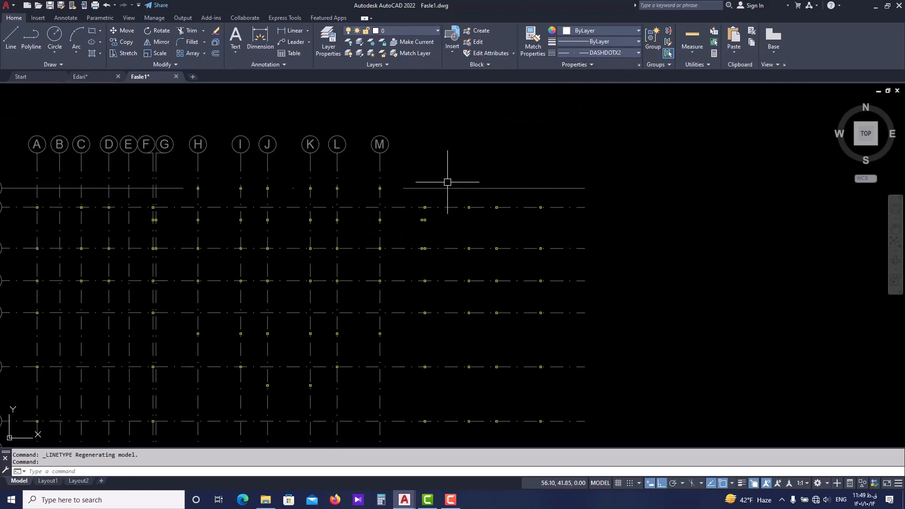
Undo the global scale factor change and axis line 1's linetype scale change, and check the grid's dash-dot pattern.
key("ctrl+z")
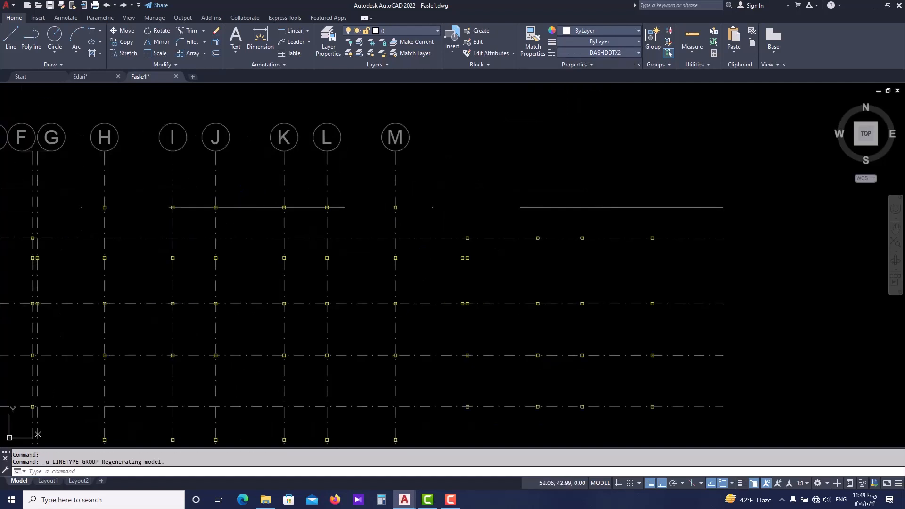
key("ctrl+z")
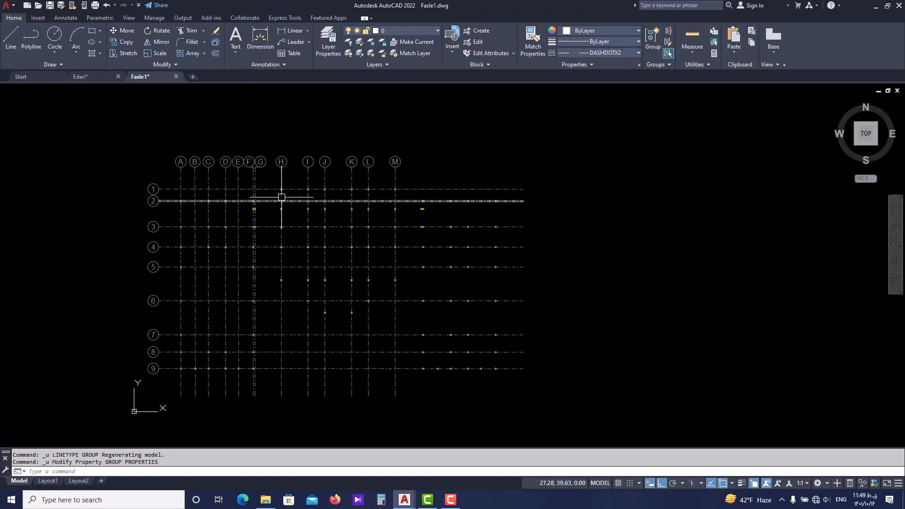
scroll(264, 183, "up", 2)
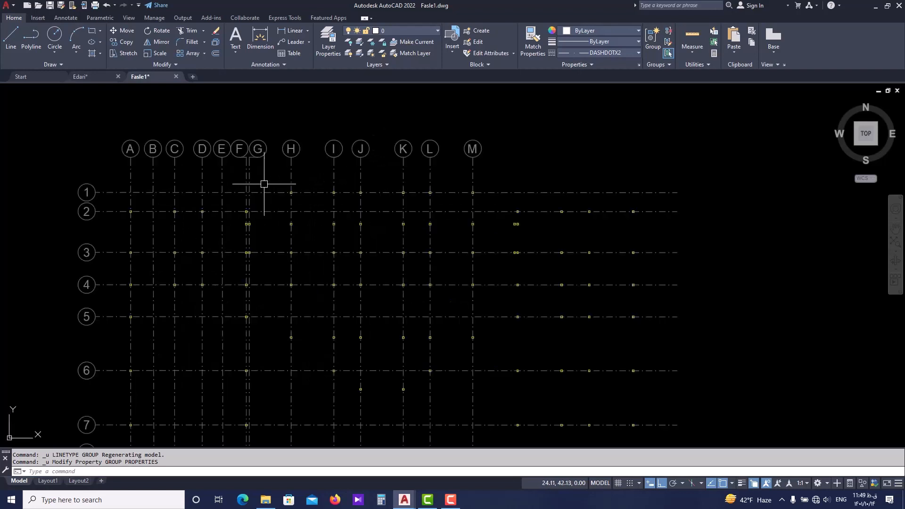
scroll(380, 170, "down", 2)
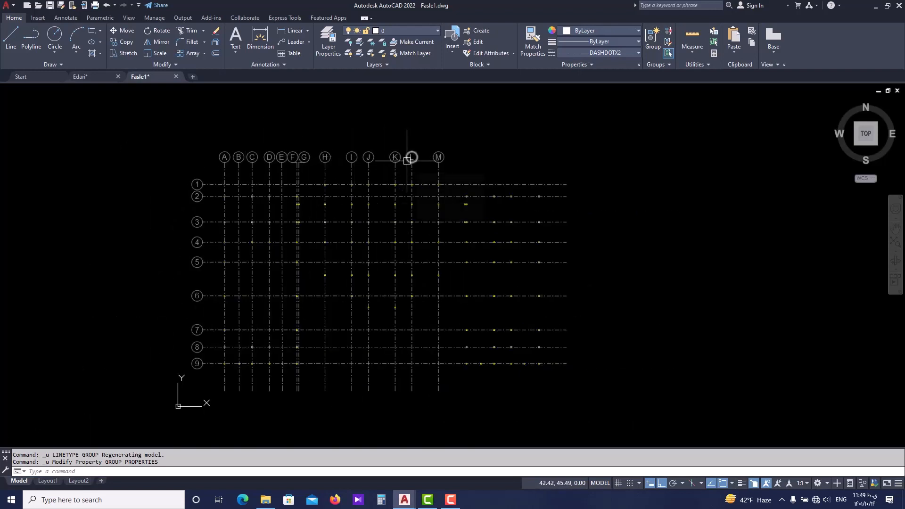
mouse_move(407, 160)
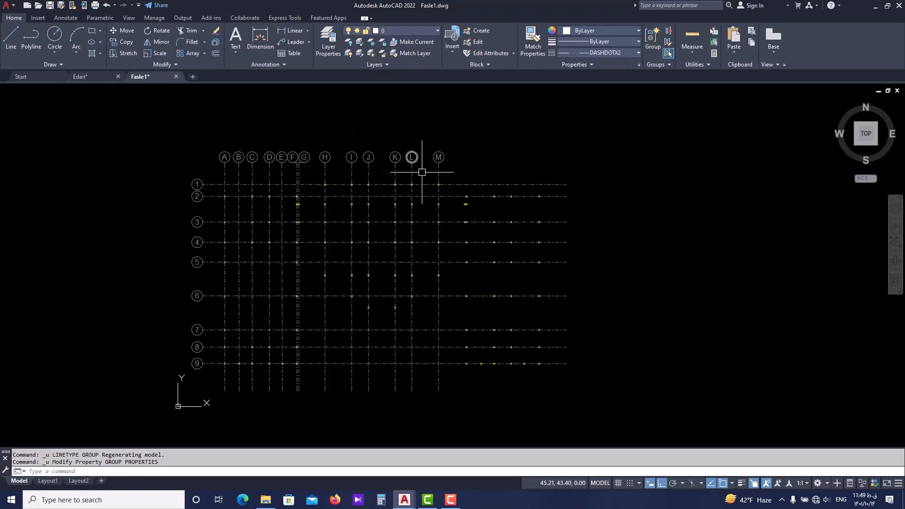
scroll(421, 172, "up", 2)
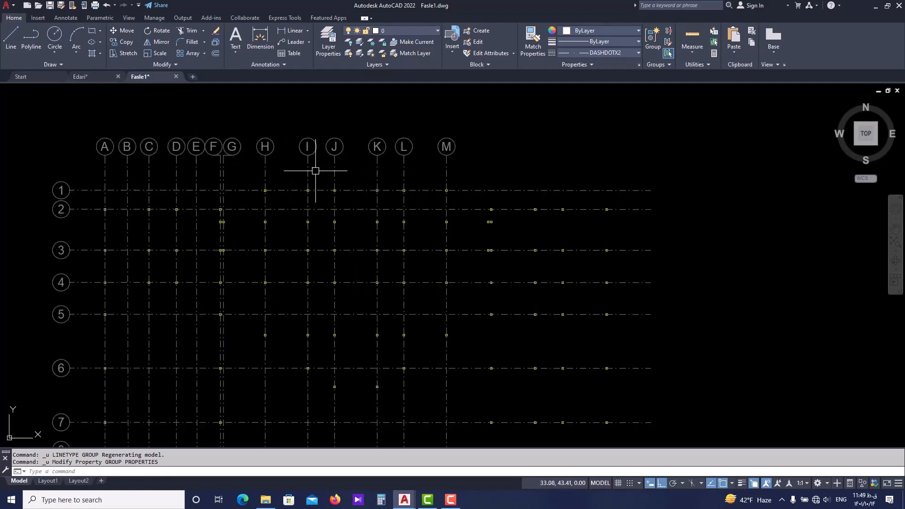
scroll(315, 170, "down", 2)
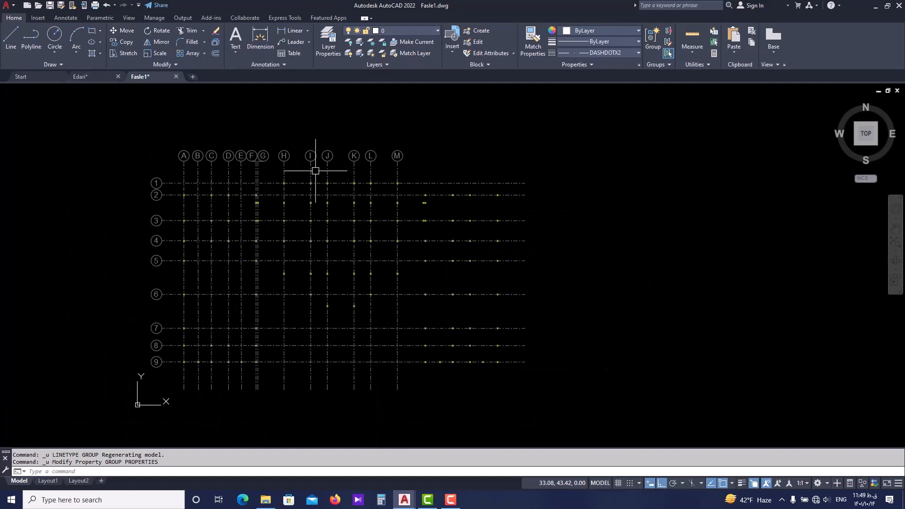
scroll(207, 184, "up", 2)
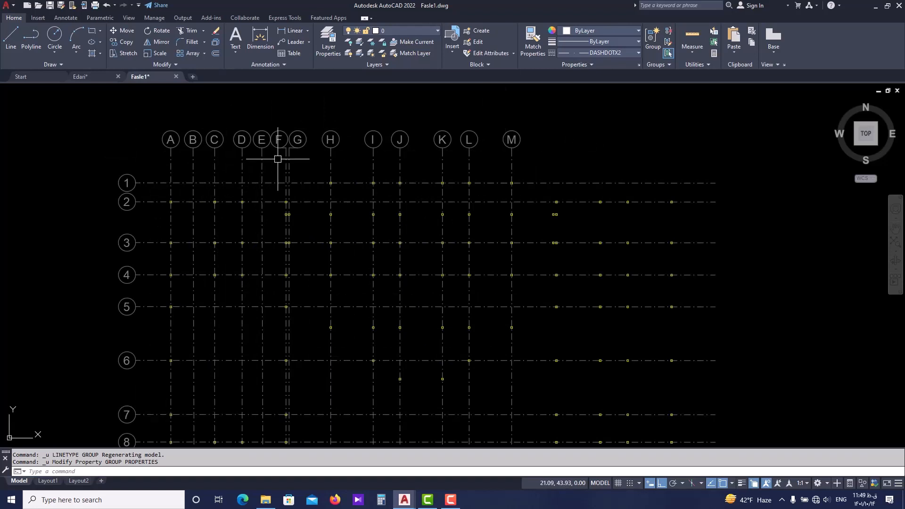
Turn off the Dim&Axis layer with LAYOFF by picking axis line 1, check the remaining columns and end the command.
type("LA")
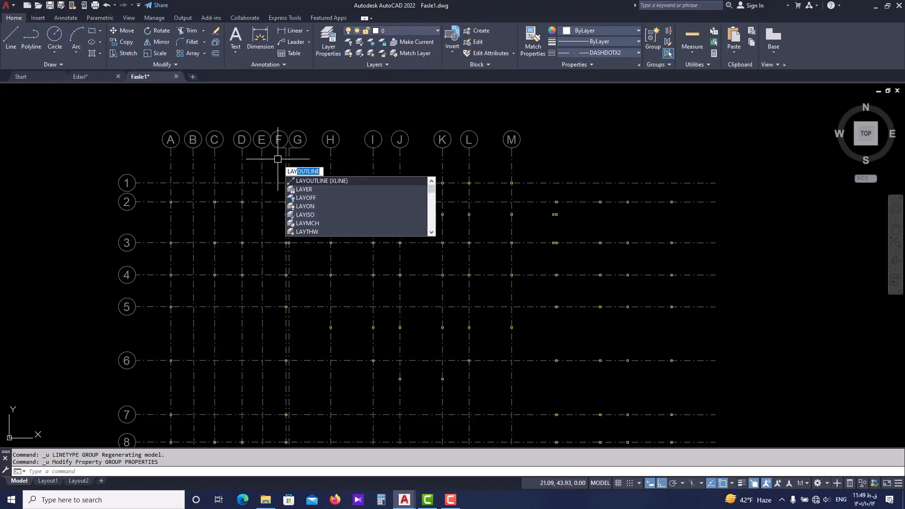
type("YOF")
key("Return")
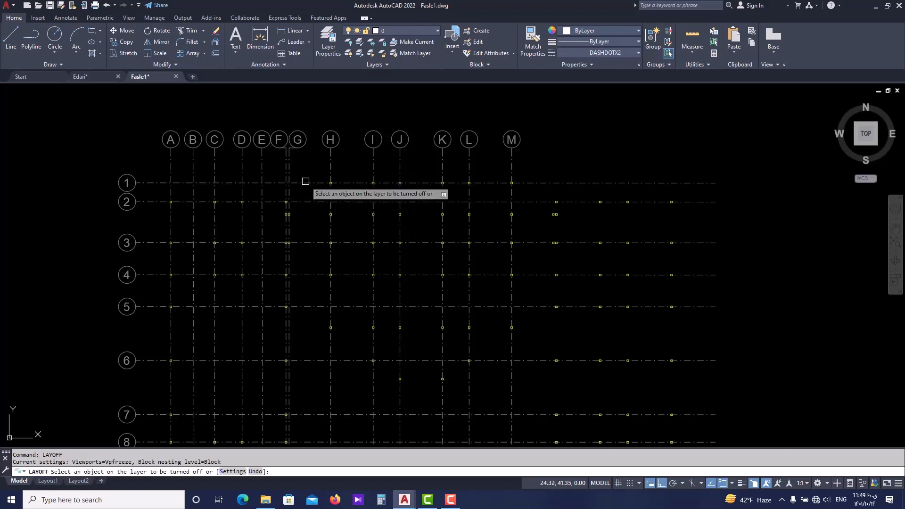
left_click(563, 182)
scroll(460, 186, "down", 2)
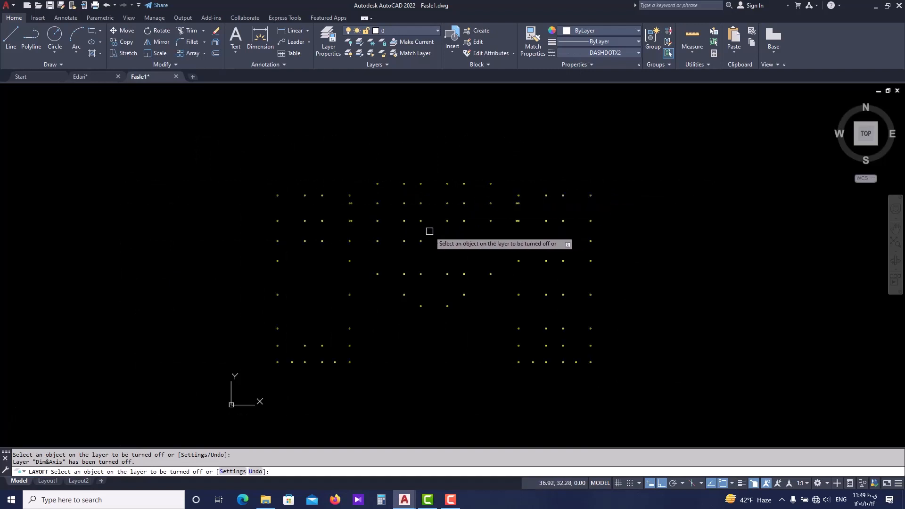
middle_click_drag(429, 231, 374, 237)
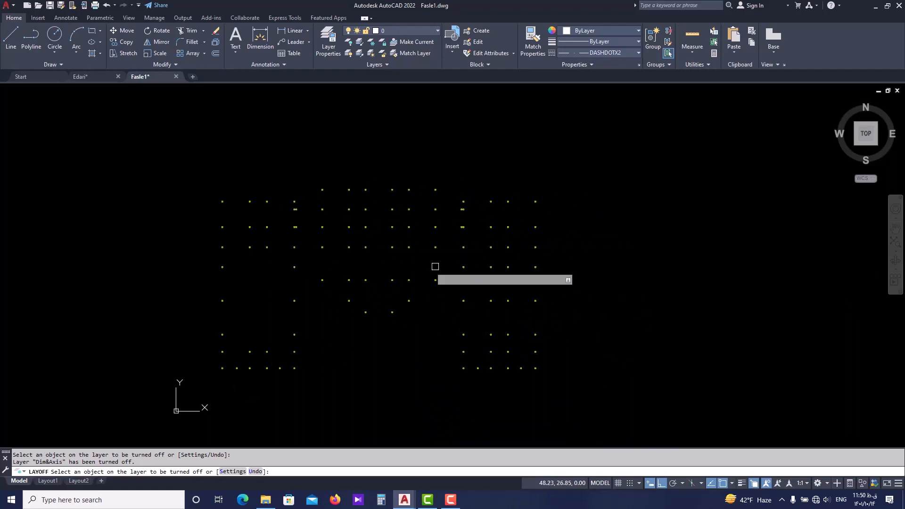
key("Escape")
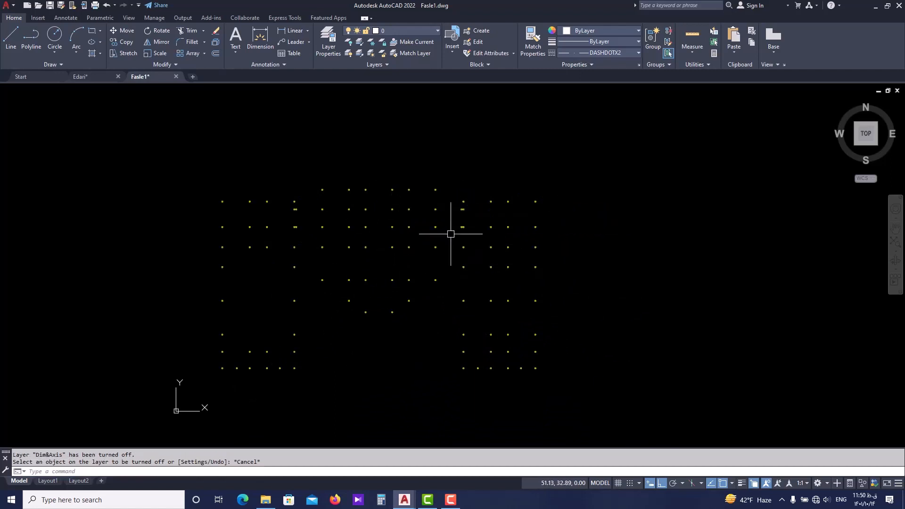
Turn all layers back on with LAYON.
type("LA")
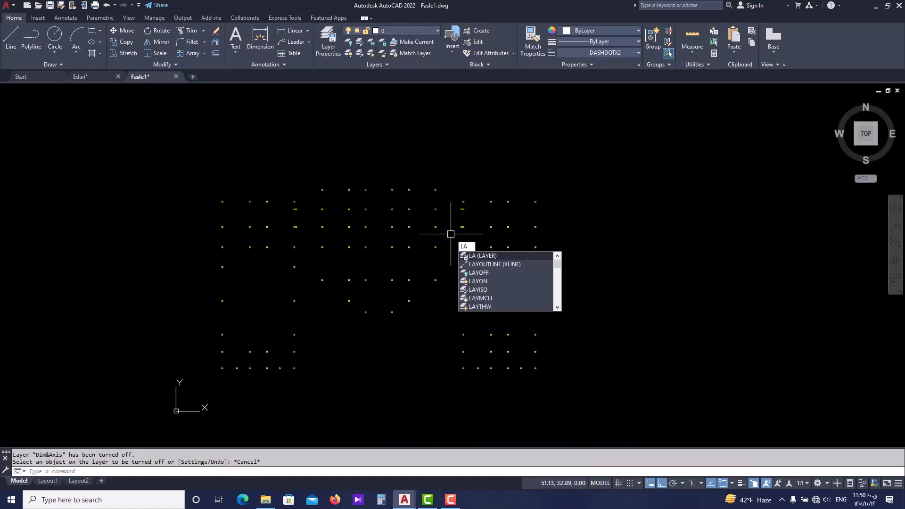
type("Y")
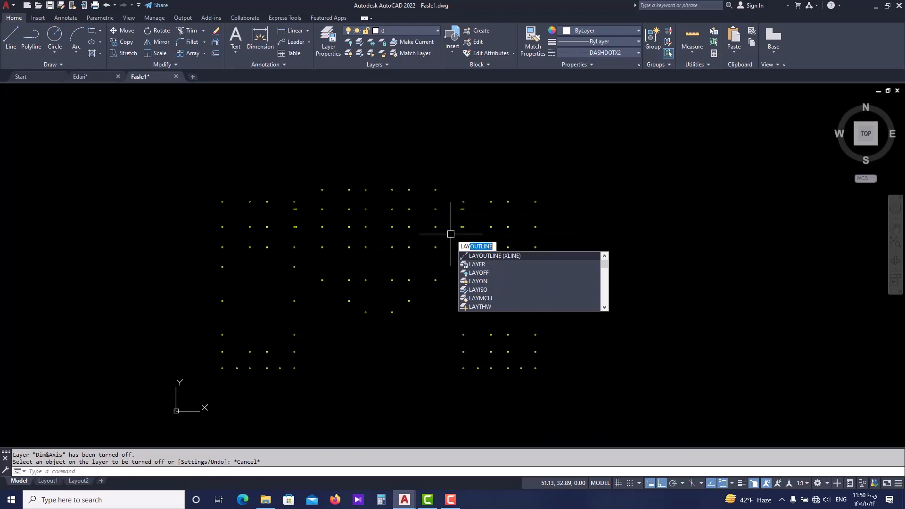
type("ON")
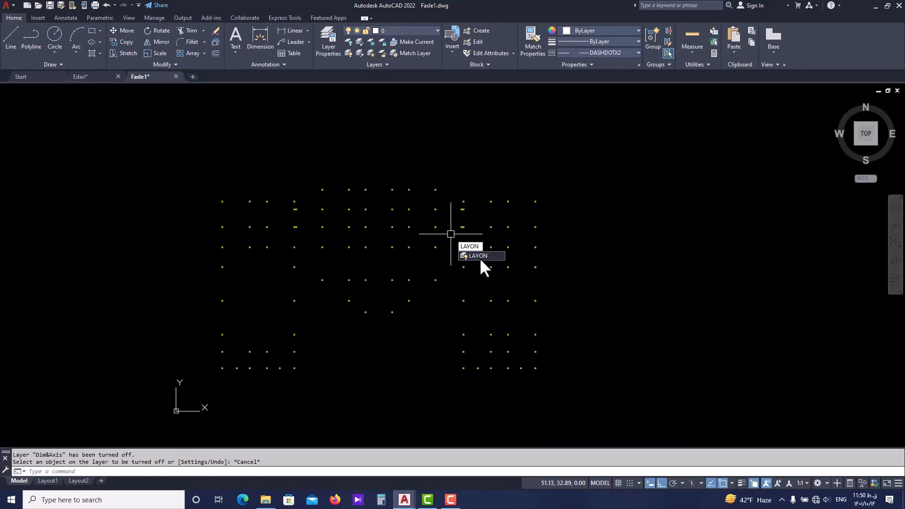
left_click(480, 255)
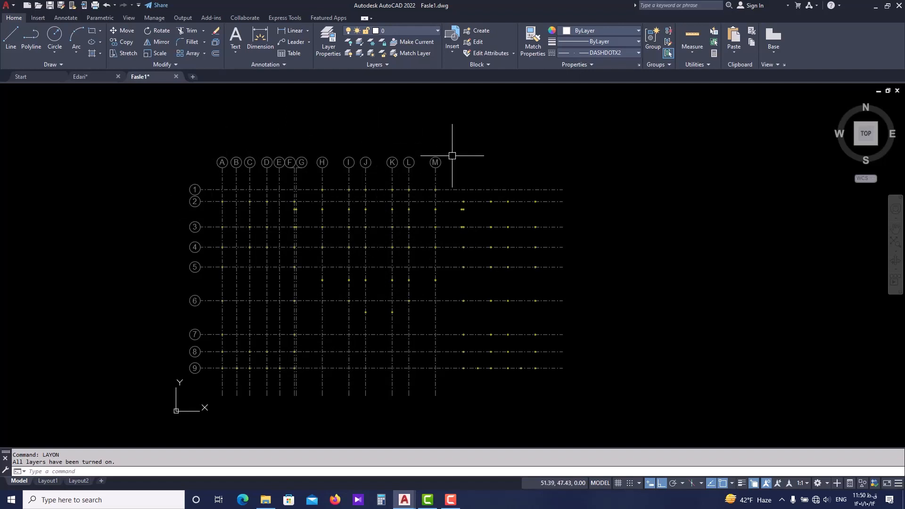
middle_click_drag(453, 154, 432, 149)
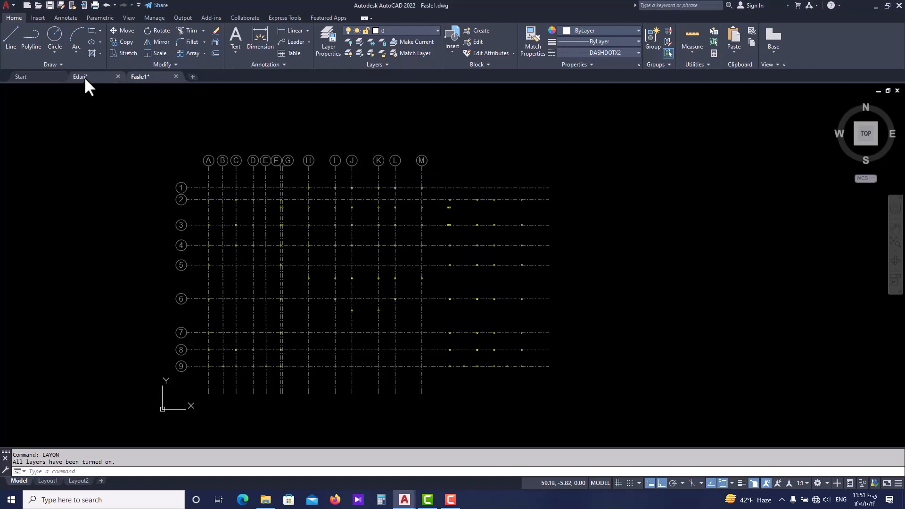
Switch to the Edari drawing and examine the overall floor plans and the scale title below them.
left_click(105, 77)
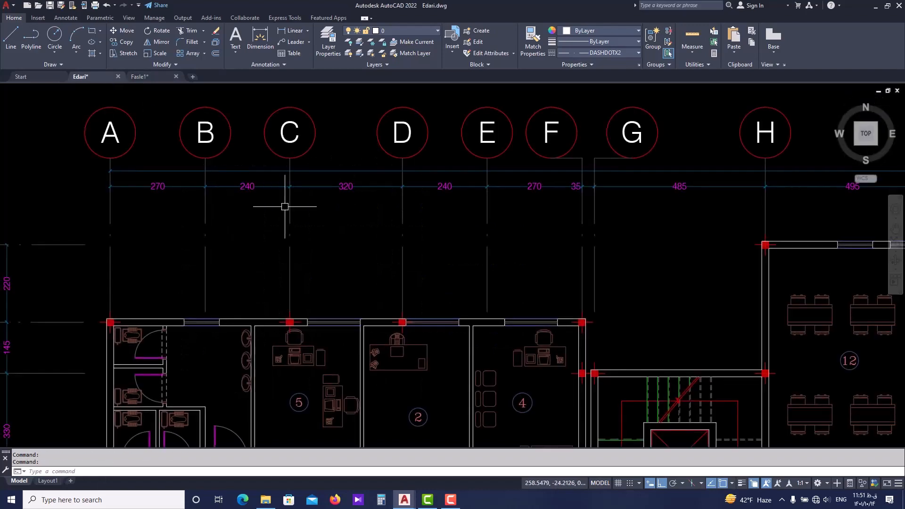
scroll(283, 202, "down", 6)
scroll(256, 169, "down", 6)
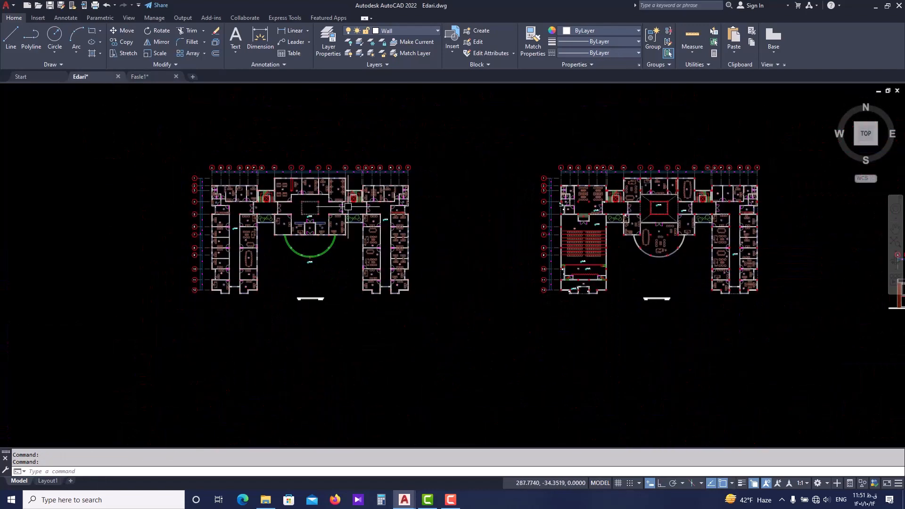
scroll(421, 331, "up", 4)
scroll(438, 311, "up", 5)
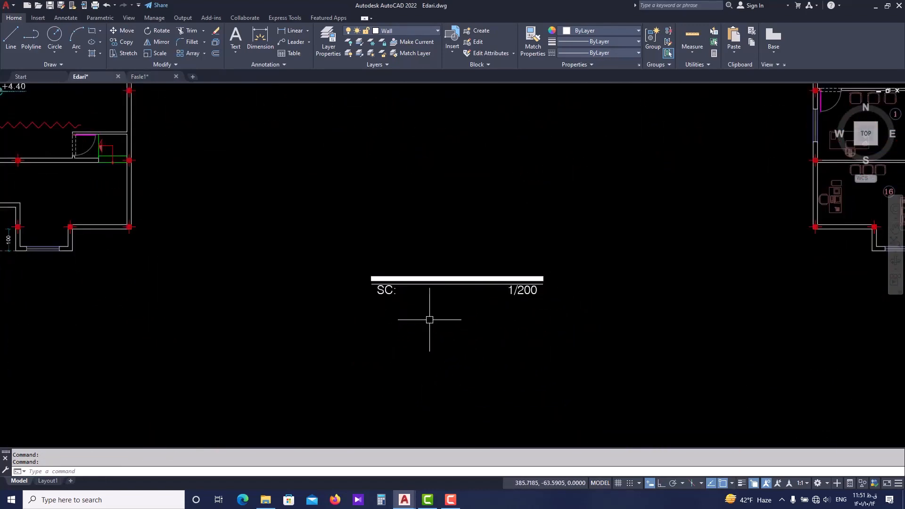
scroll(429, 313, "down", 5)
scroll(423, 285, "down", 3)
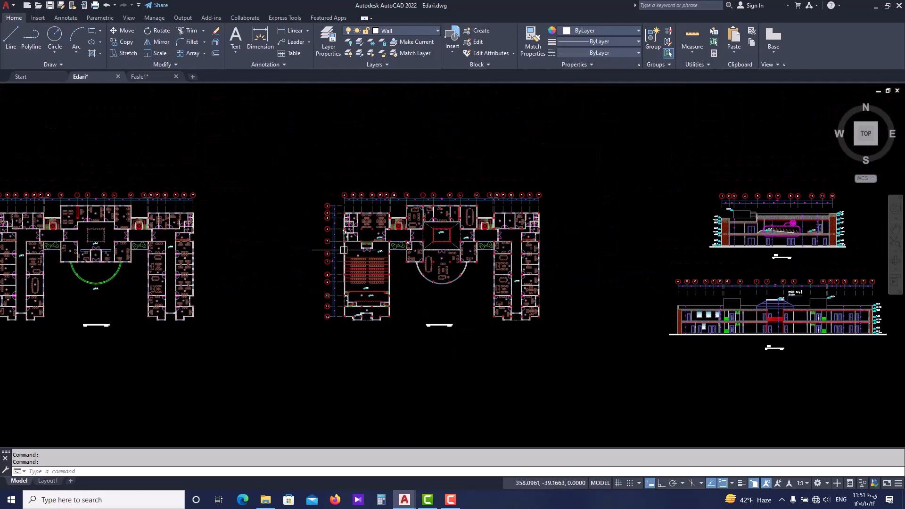
Examine the lettered and numbered axes and the dimension lines of the floor plan with the rows of hall seating.
scroll(257, 267, "up", 1)
middle_click_drag(505, 236, 445, 244)
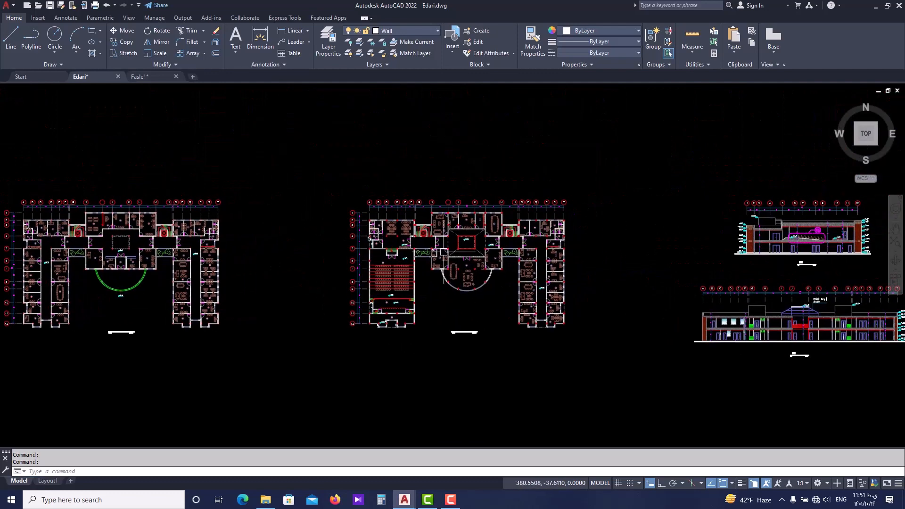
scroll(472, 254, "up", 2)
scroll(364, 203, "up", 2)
scroll(396, 158, "down", 2)
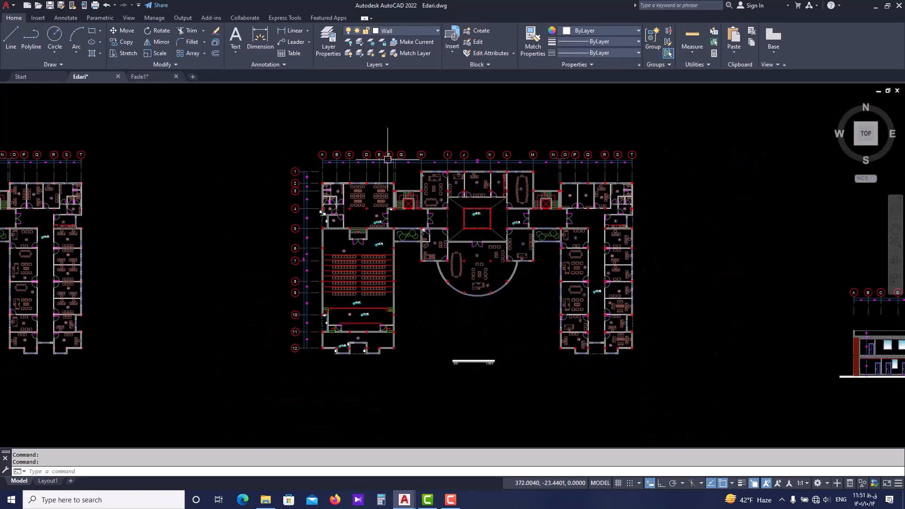
middle_click_drag(289, 169, 501, 177)
mouse_move(569, 226)
middle_mouse_down()
mouse_move(270, 221)
mouse_move(222, 132)
mouse_move(201, 186)
middle_mouse_up()
scroll(264, 193, "up", 2)
scroll(202, 174, "up", 2)
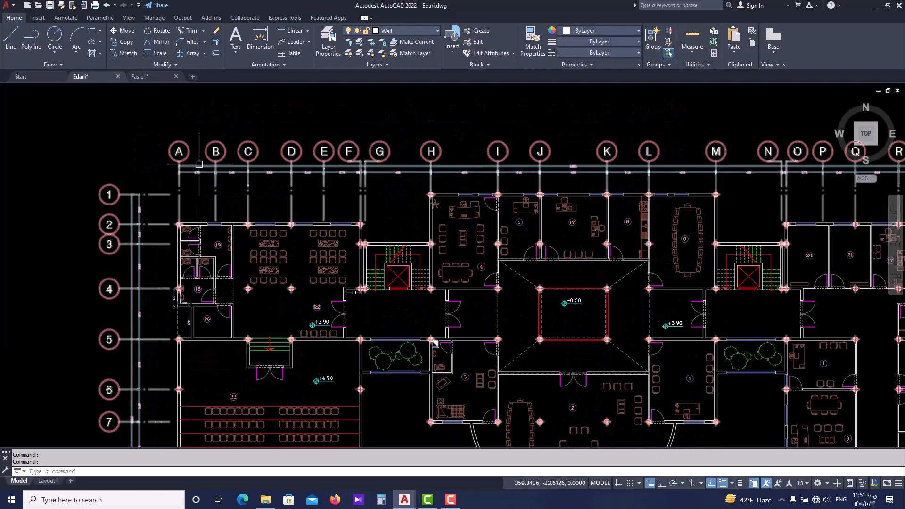
Examine the Edari floor plan's full axis layout, from axes A to T and 1 to 12, including the seating hall wing.
scroll(177, 152, "down", 2)
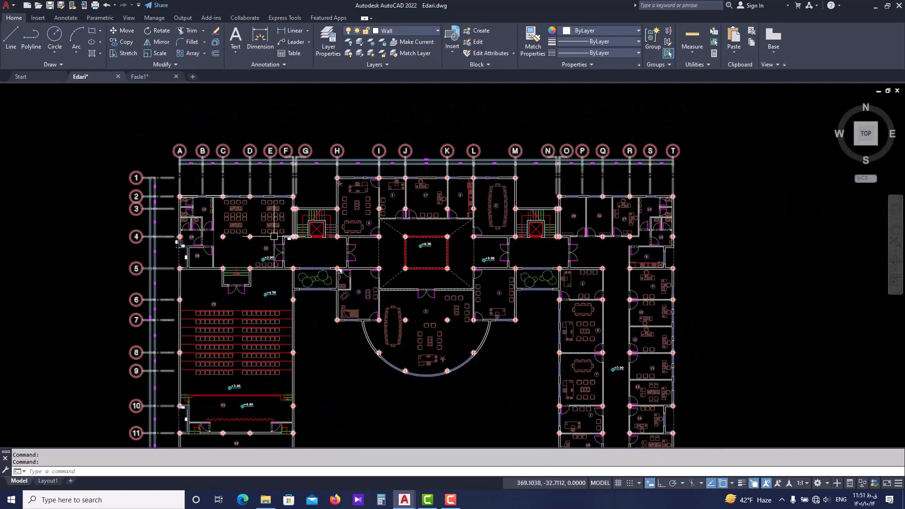
middle_click_drag(215, 227, 218, 176)
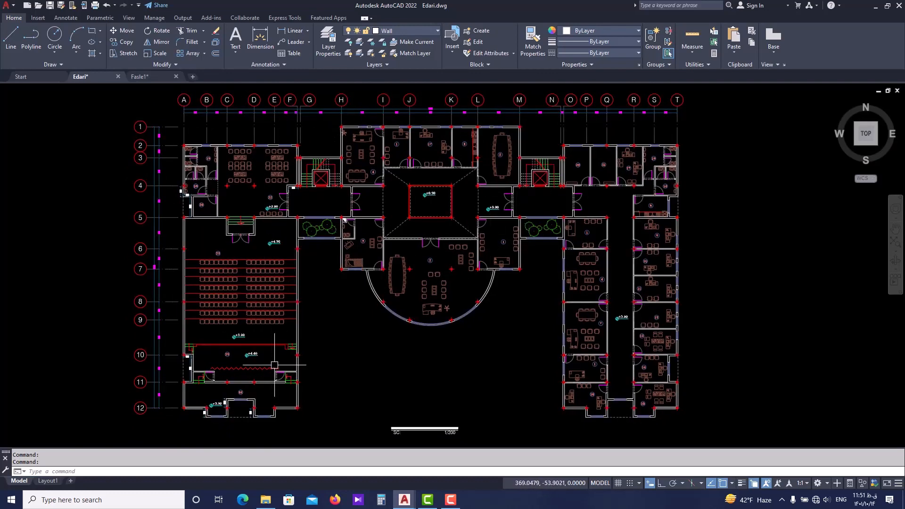
middle_click_drag(383, 323, 351, 314)
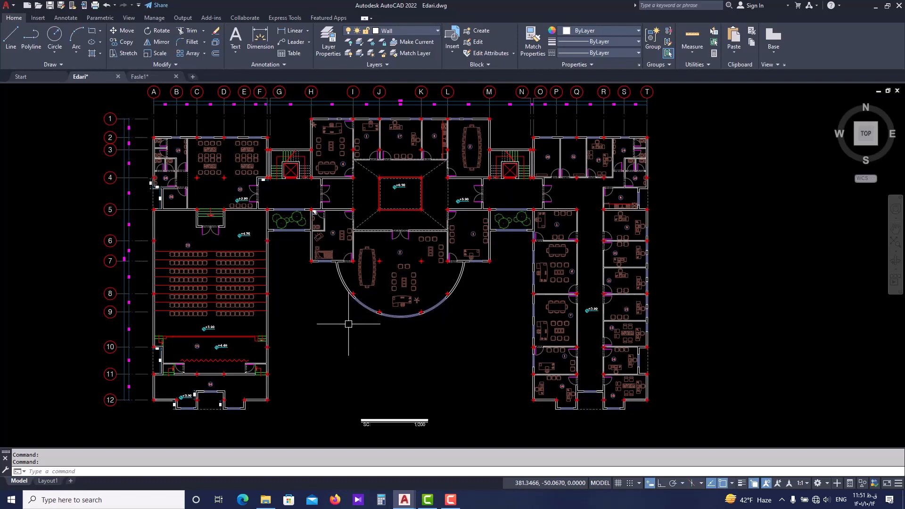
middle_click_drag(326, 336, 324, 355)
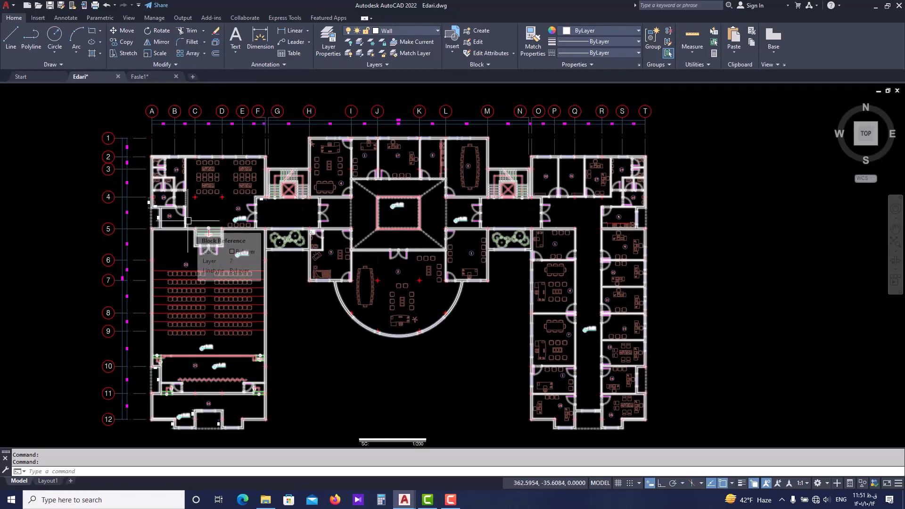
scroll(152, 140, "up", 2)
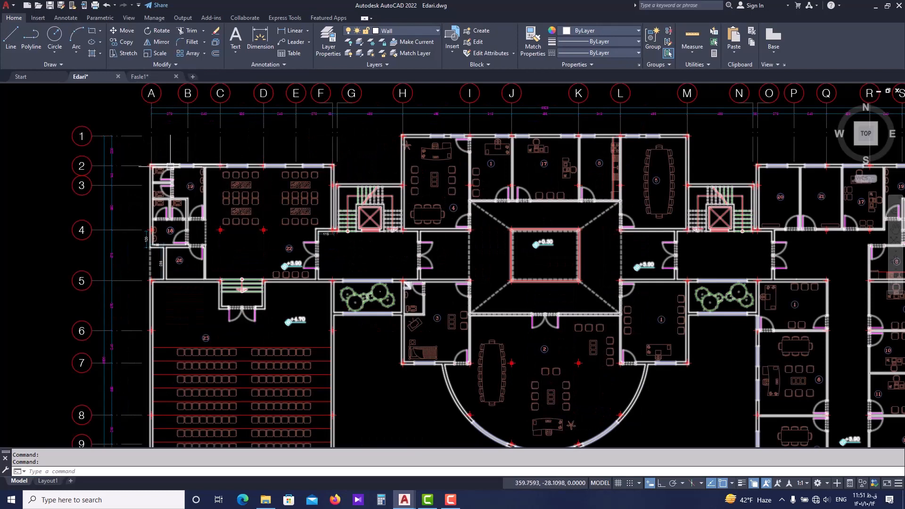
scroll(177, 202, "down", 2)
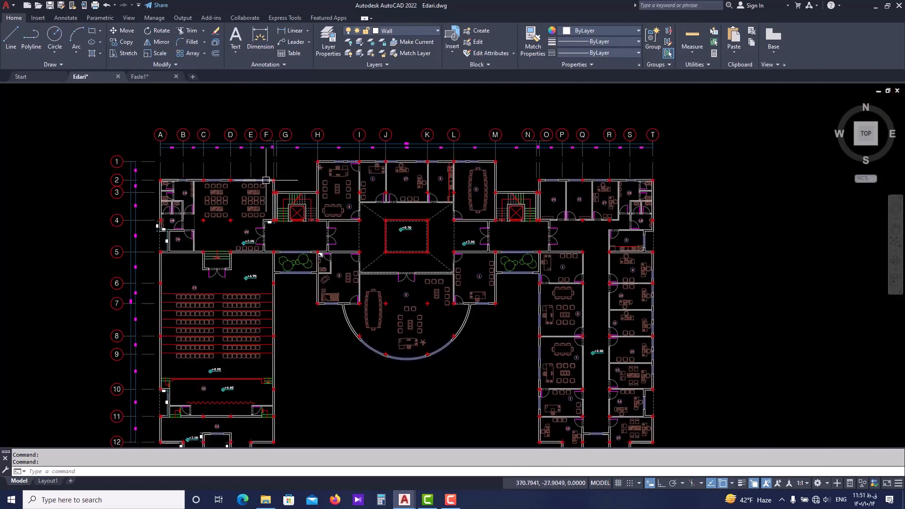
middle_click_drag(308, 191, 259, 227)
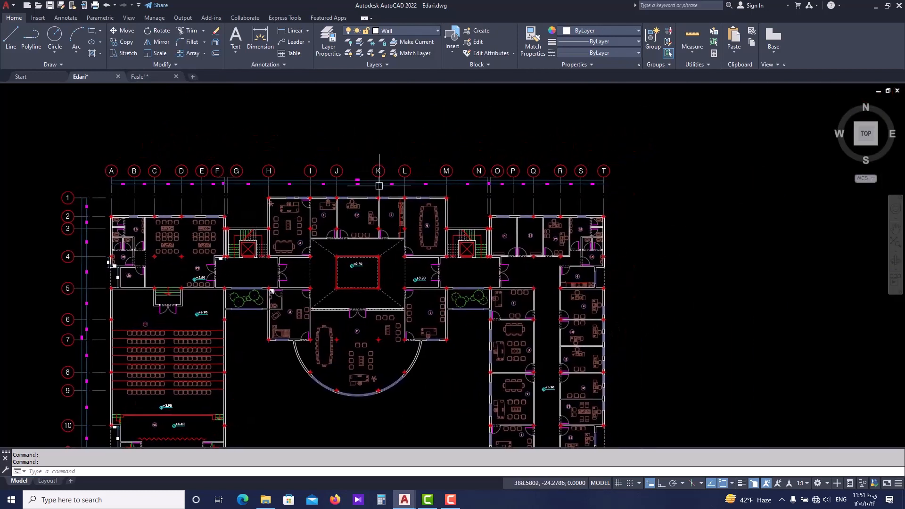
middle_click_drag(194, 354, 244, 256)
scroll(177, 361, "up", 2)
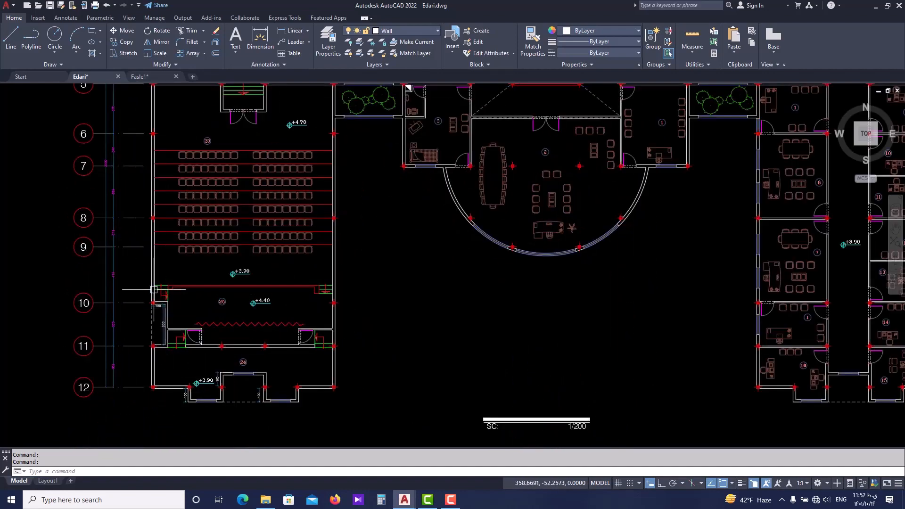
middle_click_drag(154, 206, 144, 340)
scroll(151, 263, "down", 2)
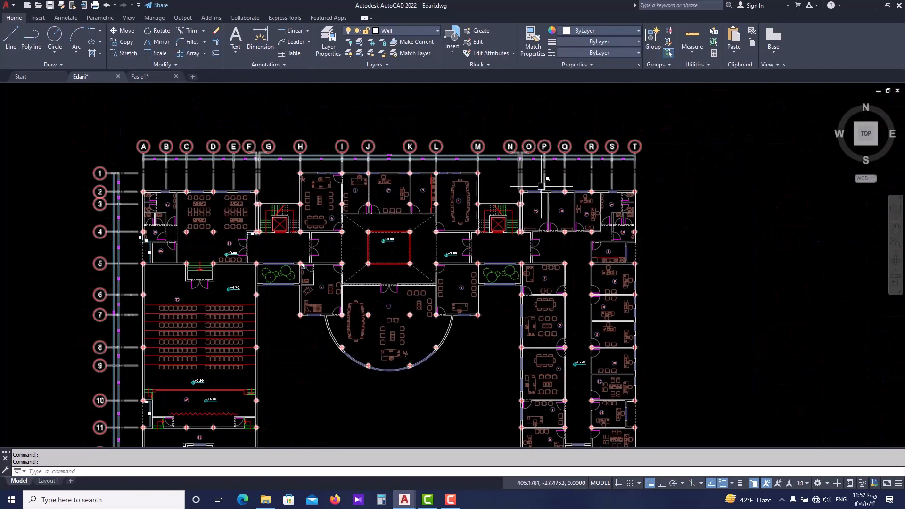
Examine the central atrium, the stair and elevator core, and the corridor towards the east office wing of the Edari plan.
middle_click_drag(629, 286, 596, 212)
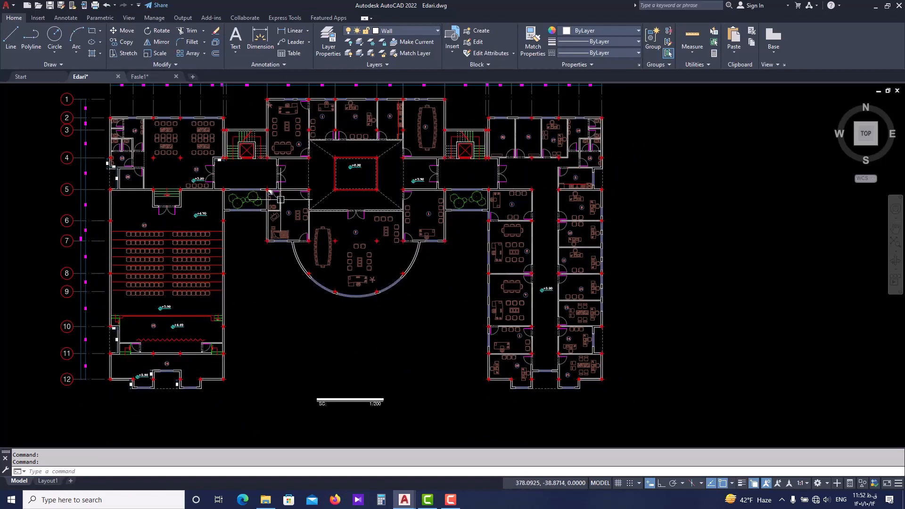
scroll(335, 121, "up", 5)
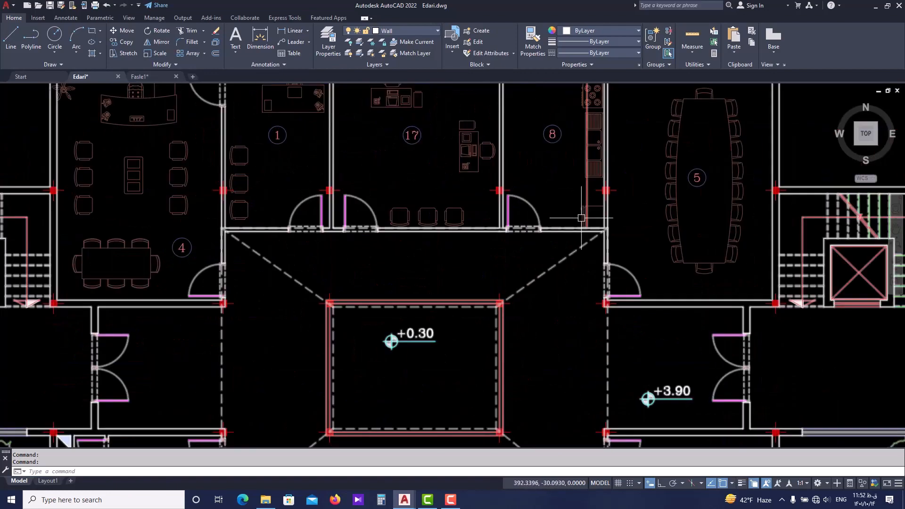
middle_click_drag(711, 308, 499, 284)
middle_click_drag(732, 325, 493, 248)
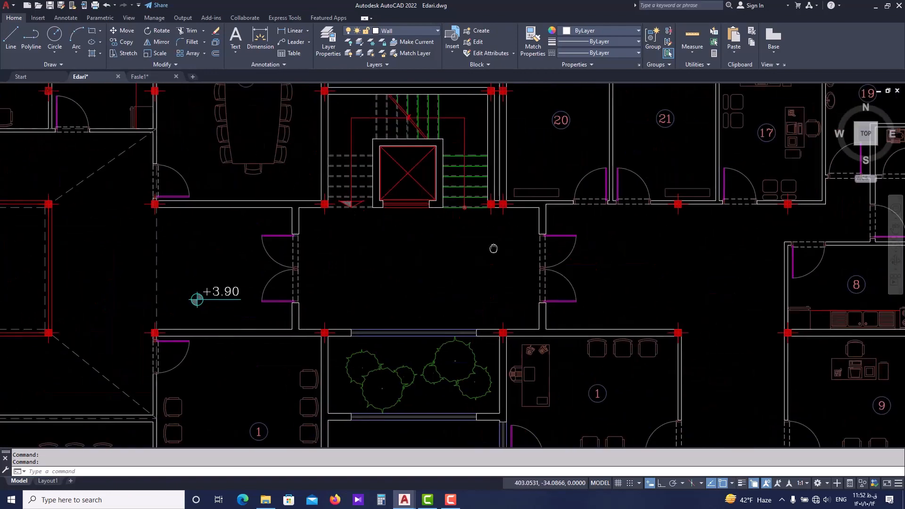
scroll(561, 275, "down", 3)
scroll(391, 214, "down", 2)
middle_click_drag(177, 233, 261, 186)
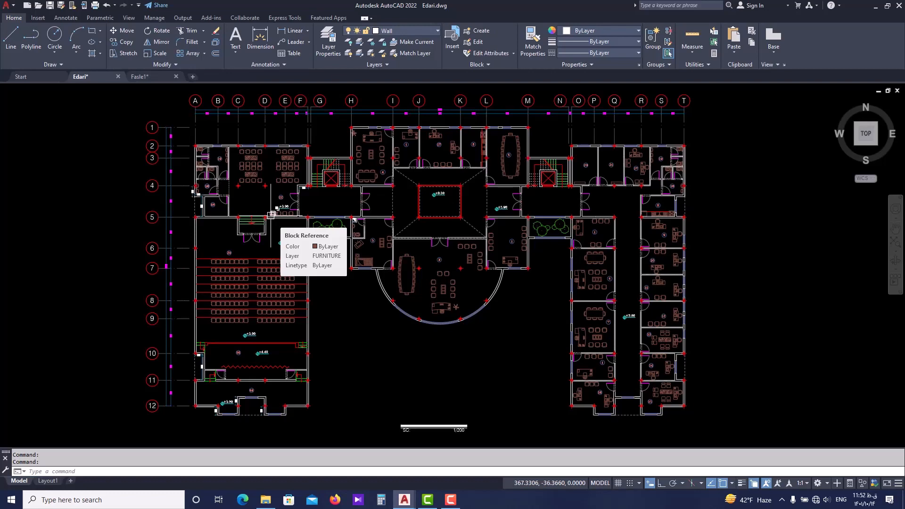
scroll(272, 215, "down", 3)
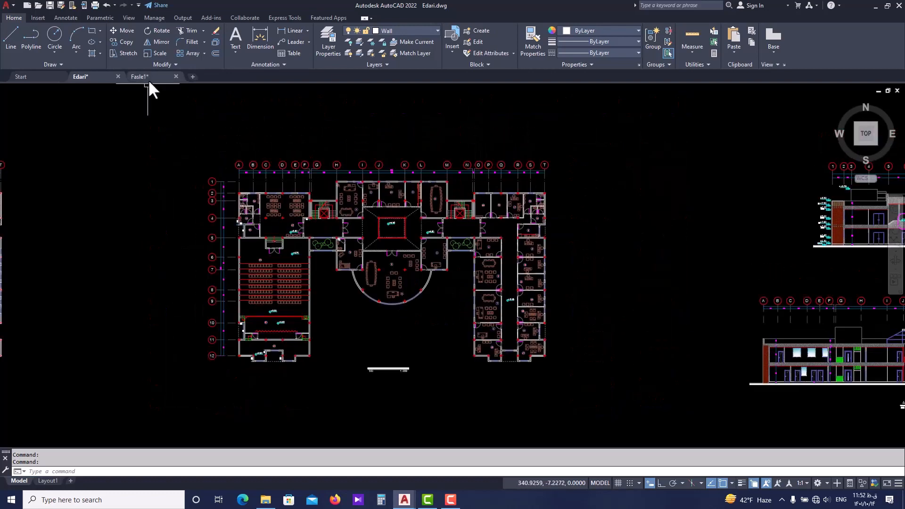
Return to the Fasle1 drawing and look over its lettered and numbered axis grid and the empty area beyond it.
left_click(149, 78)
middle_click_drag(278, 225, 292, 222)
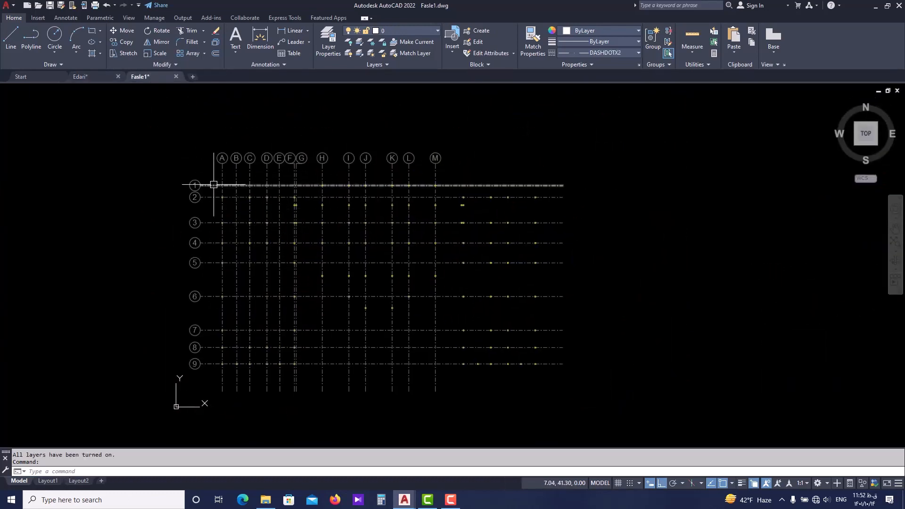
scroll(214, 184, "up", 2)
scroll(289, 250, "down", 2)
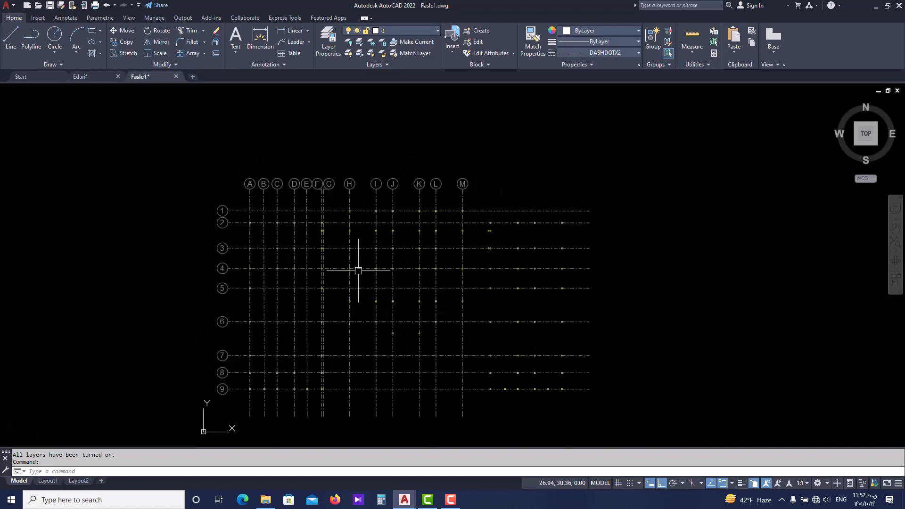
middle_click_drag(430, 290, 274, 274)
middle_click_drag(606, 236, 491, 244)
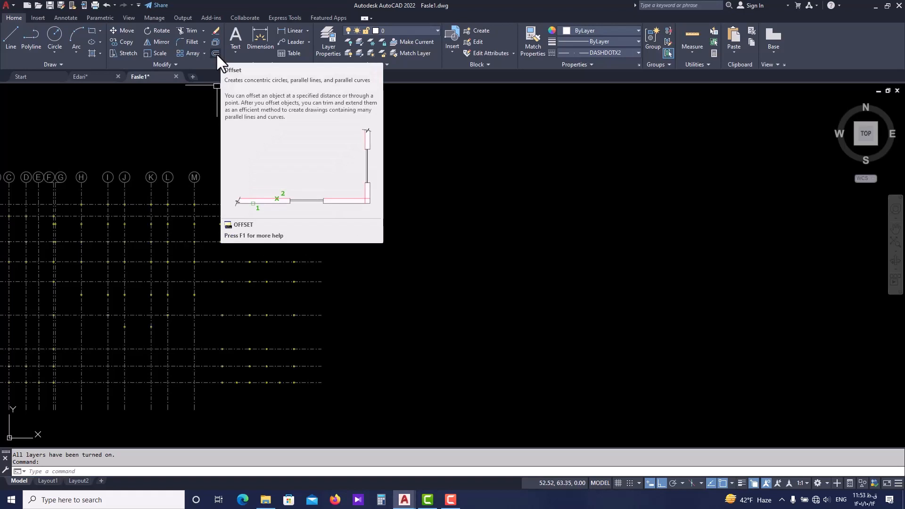
left_click(462, 210)
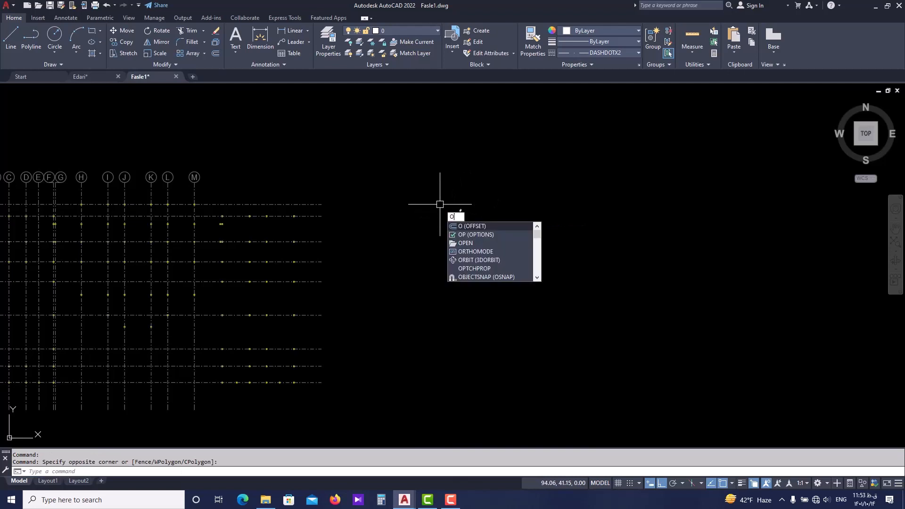
key("Return")
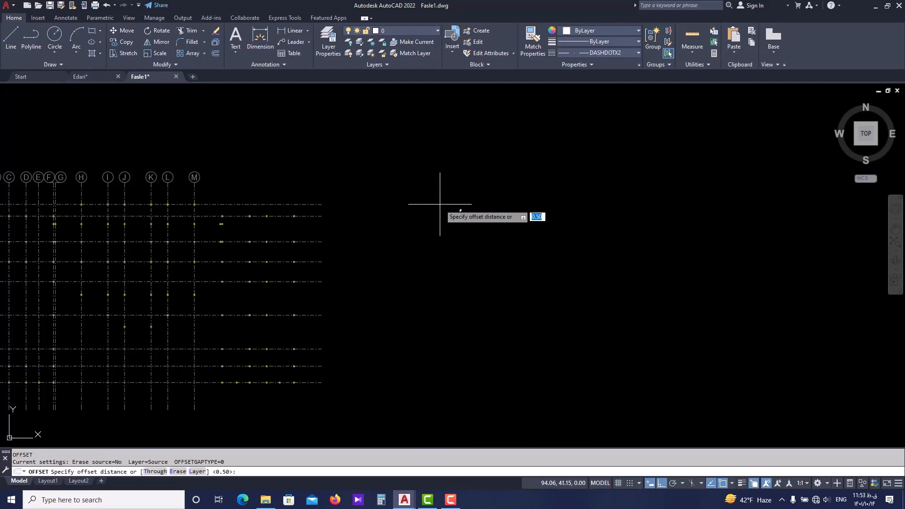
middle_click_drag(439, 204, 412, 220)
key("Escape")
Draw a single horizontal line in the empty area east of the axis grid.
type("l")
key("Return")
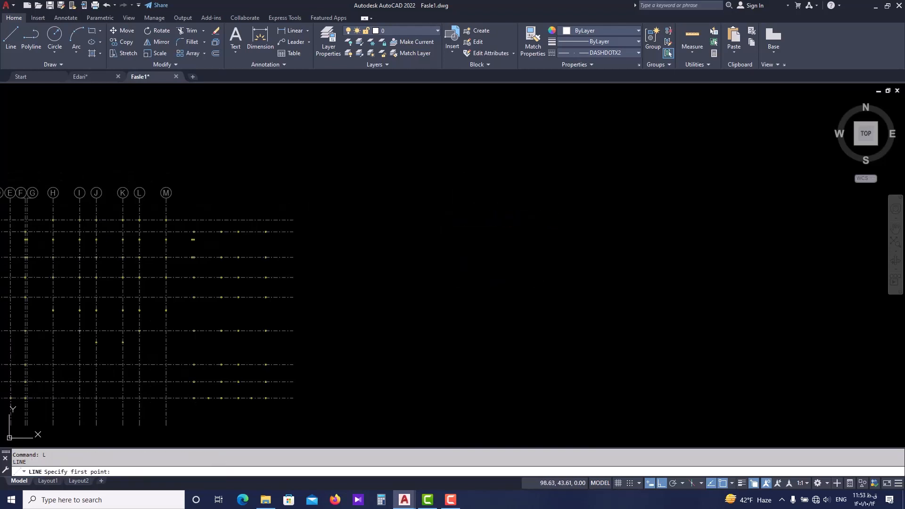
left_click(436, 206)
left_click(560, 204)
key("Escape")
scroll(564, 208, "up", 4)
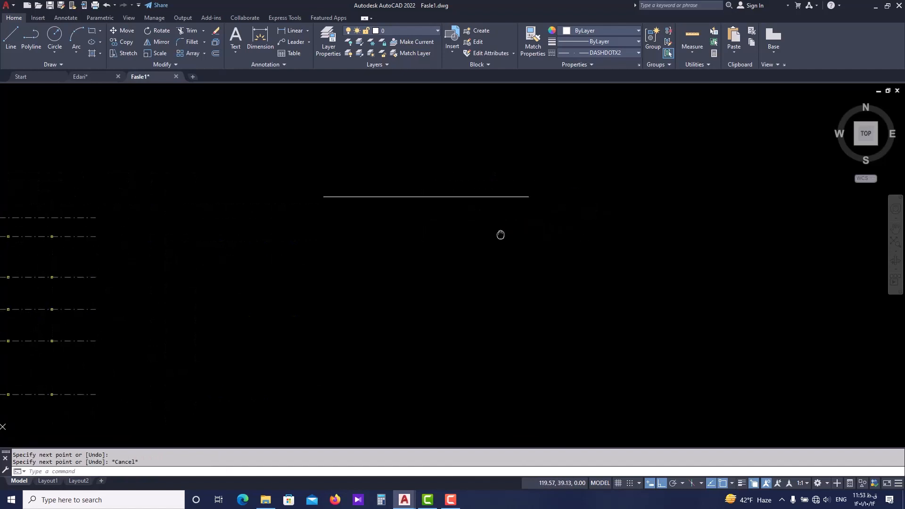
Offset the horizontal line downward by a distance of 1, and offset the new copy downward once more.
middle_click_drag(496, 192, 496, 263)
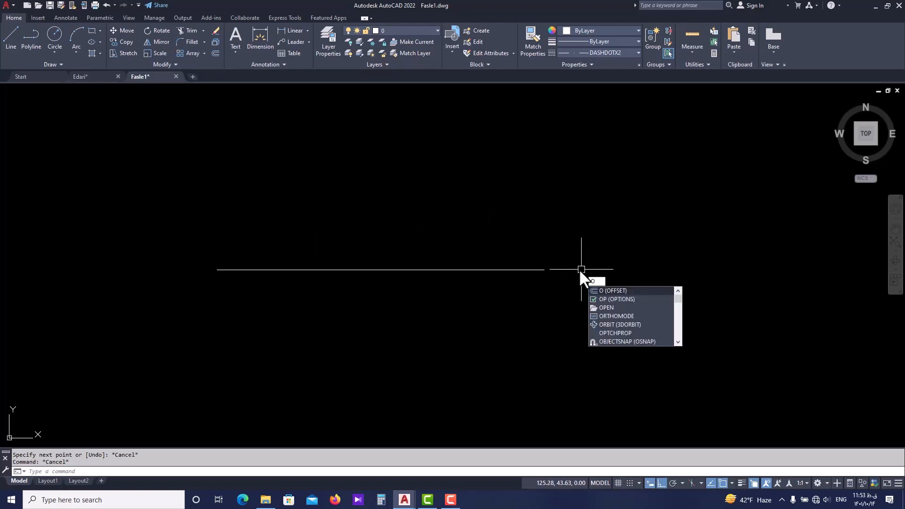
key("Return")
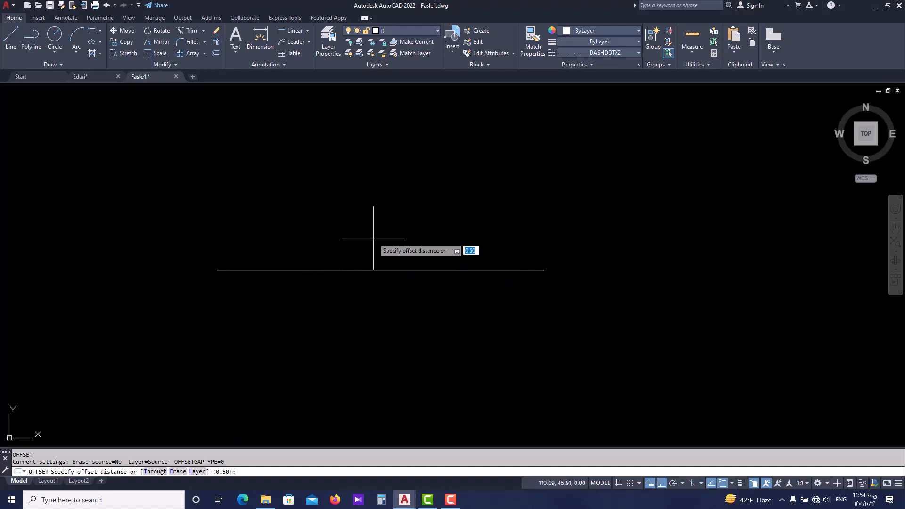
key("Return")
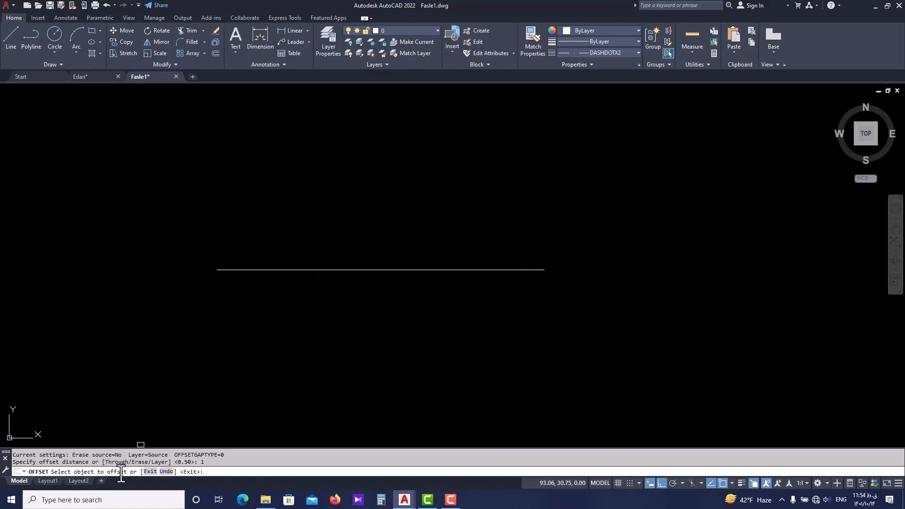
left_click(307, 271)
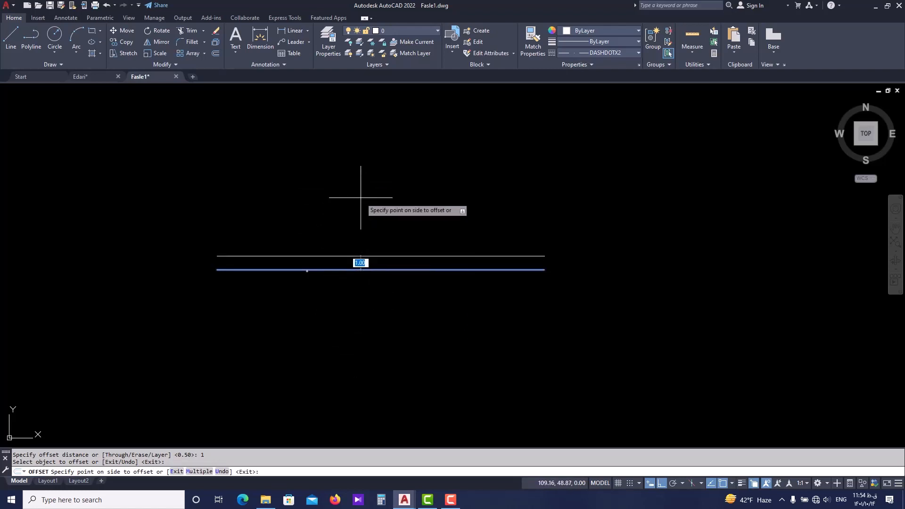
left_click(366, 306)
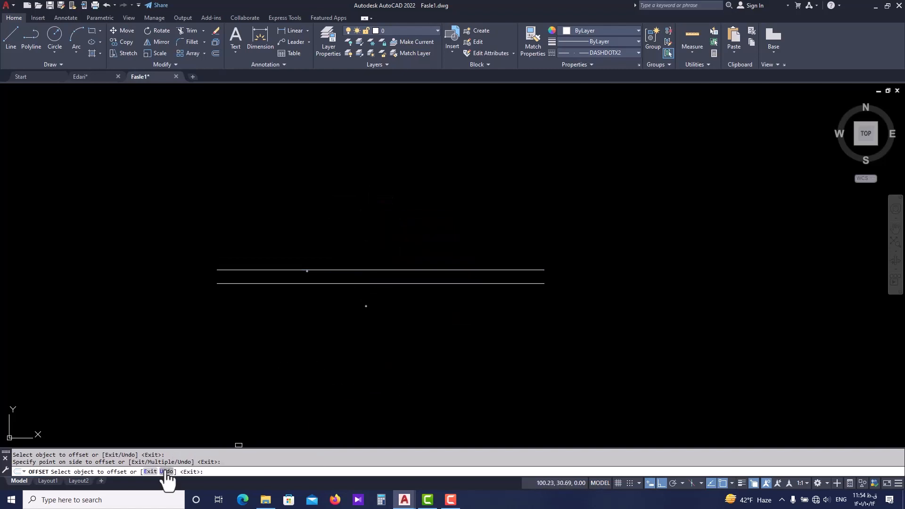
left_click(294, 285)
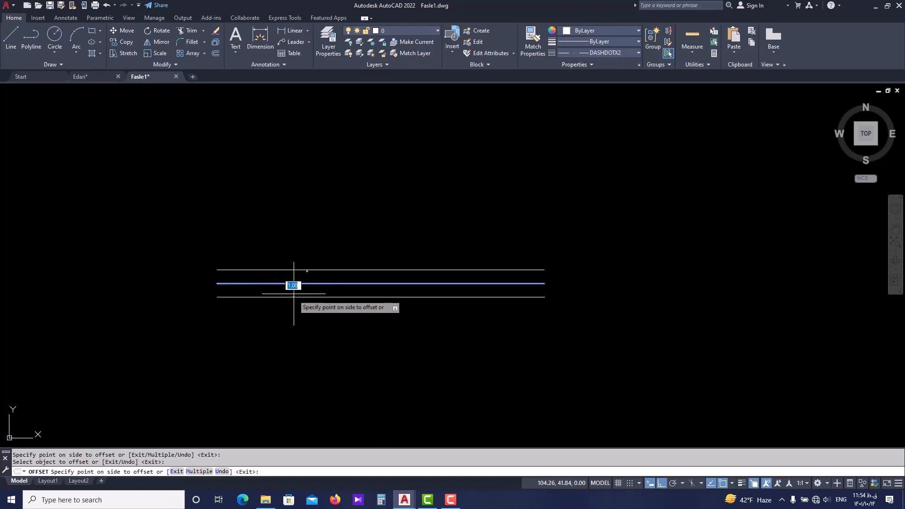
left_click(292, 341)
Offset the original line upward by 1 three times in succession, each time from the newest upper line.
left_click(305, 270)
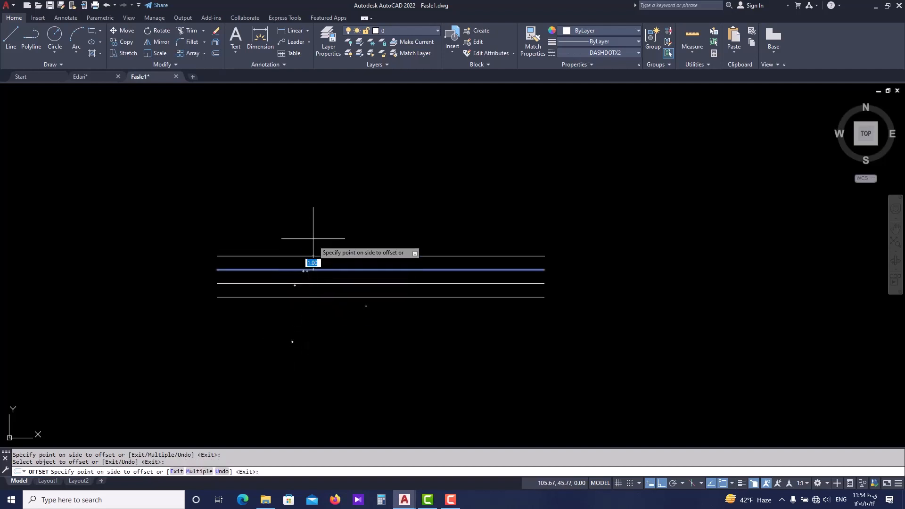
left_click(313, 237)
left_click(315, 254)
left_click(314, 238)
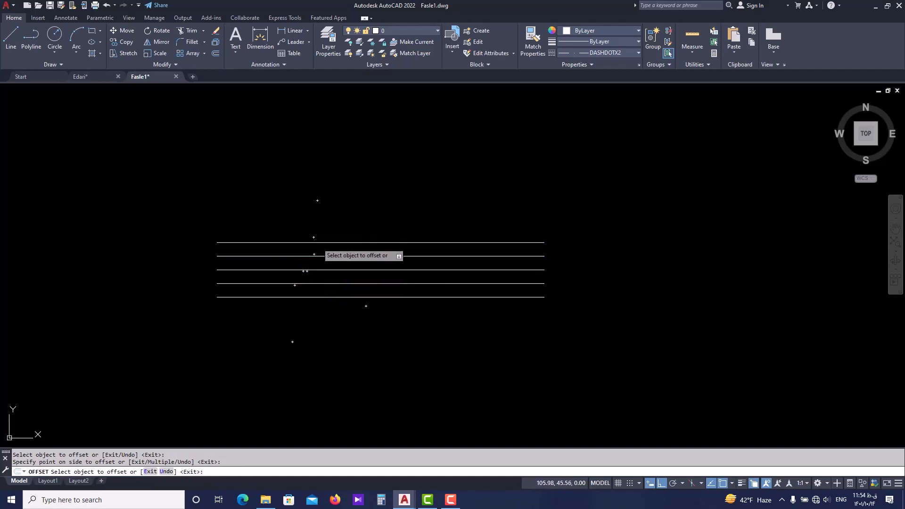
left_click(317, 242)
left_click(317, 200)
Offset the lowest line downward by 1 three times in succession, each time from the newest lower line.
left_click(323, 298)
left_click(320, 341)
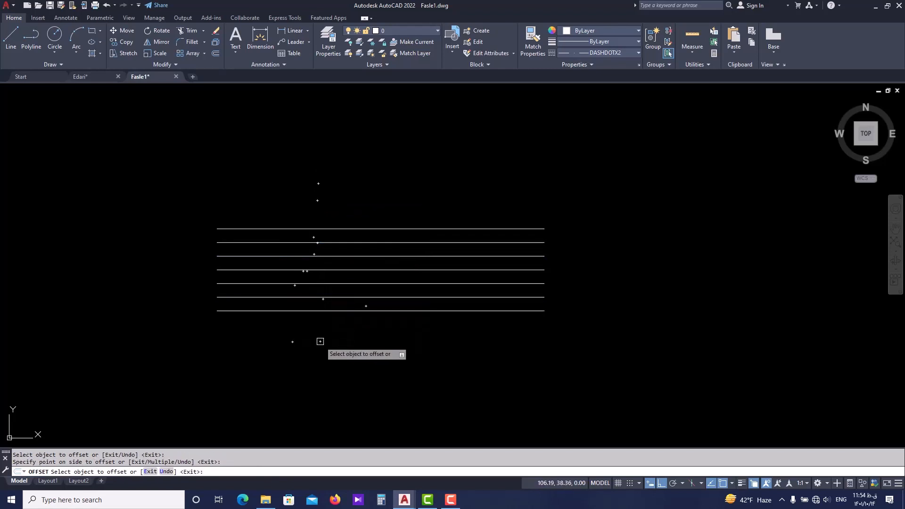
left_click(320, 310)
left_click(322, 364)
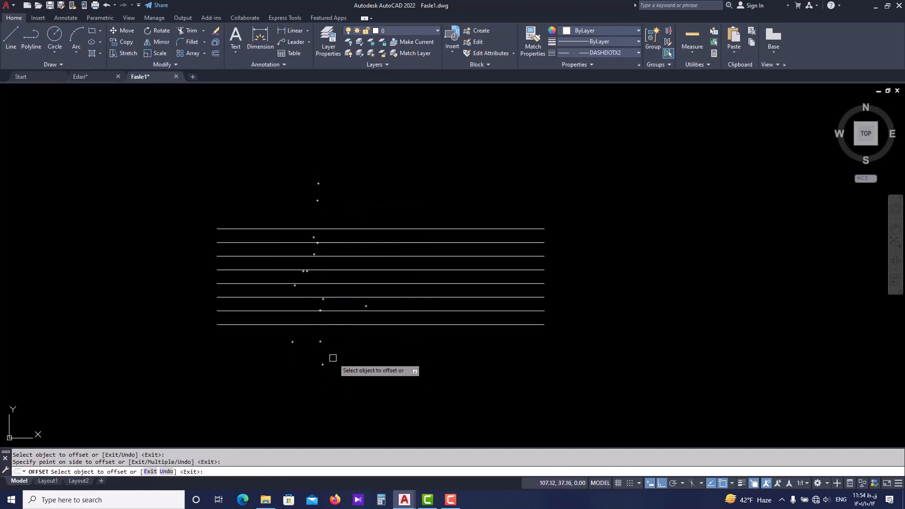
left_click(359, 326)
left_click(348, 372)
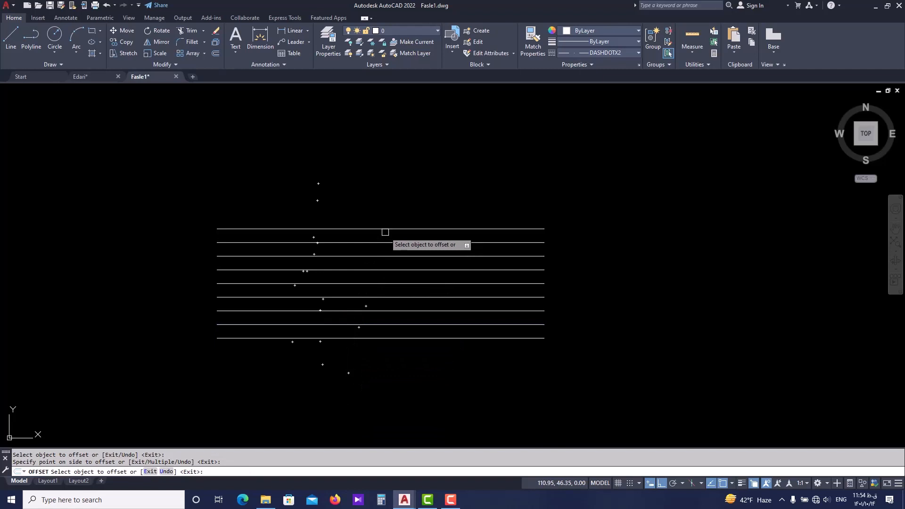
Add one more line above and one below the stack at an offset of 1, and end the Offset command.
left_click(385, 231)
left_click(394, 159)
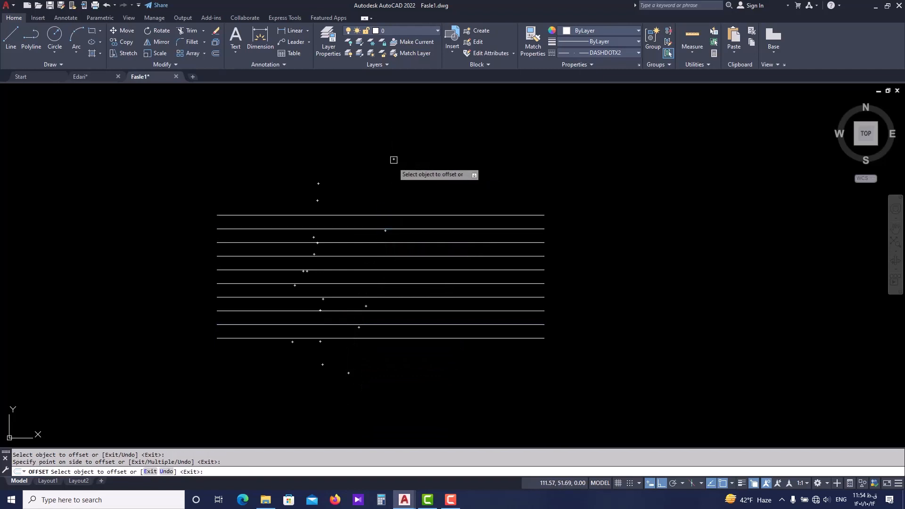
left_click(341, 338)
left_click(325, 375)
scroll(341, 349, "down", 4)
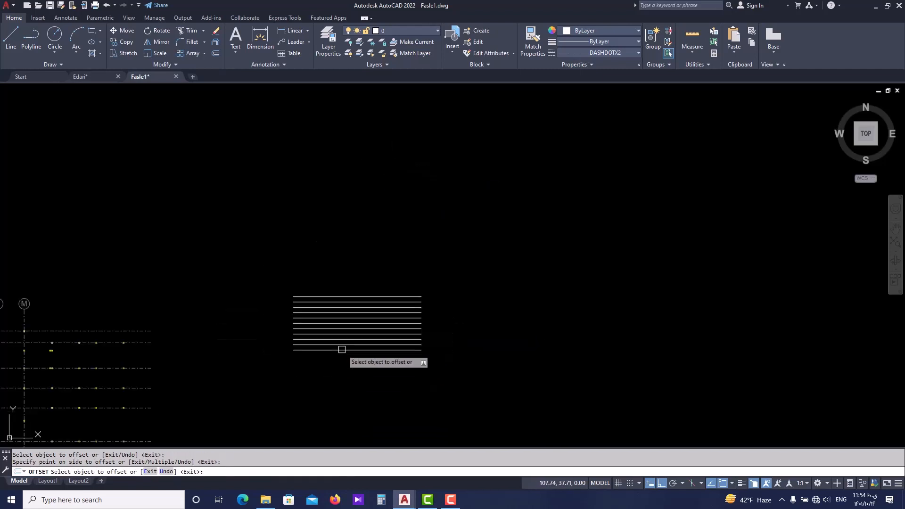
key("space")
key("space")
key("Escape")
key("Escape")
middle_click_drag(494, 321, 311, 284)
scroll(341, 278, "up", 2)
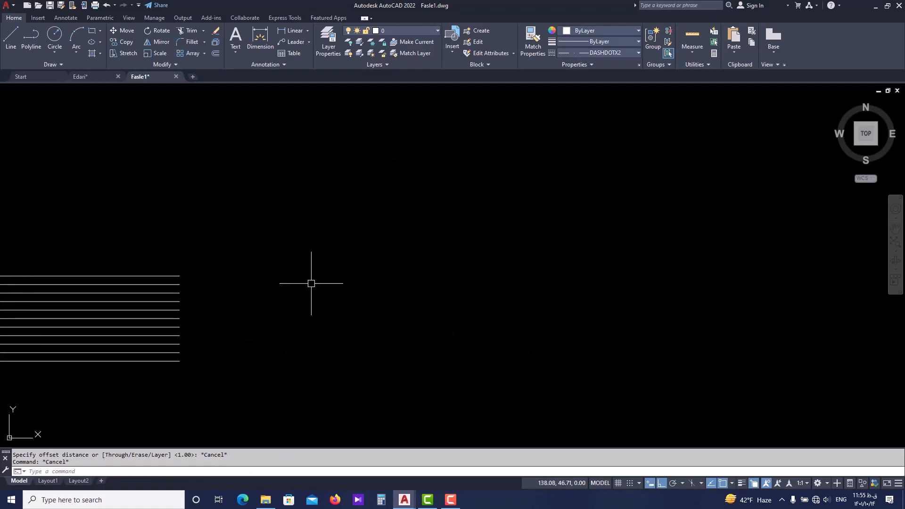
Draw a horizontal line 1.20 long in the empty area to the right of the line stack.
scroll(311, 283, "down", 2)
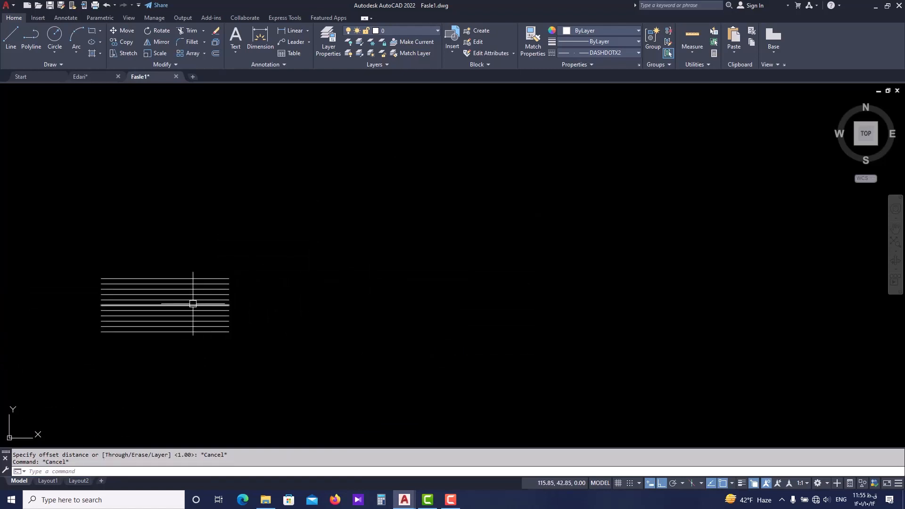
scroll(255, 293, "up", 2)
middle_click_drag(255, 293, 263, 302)
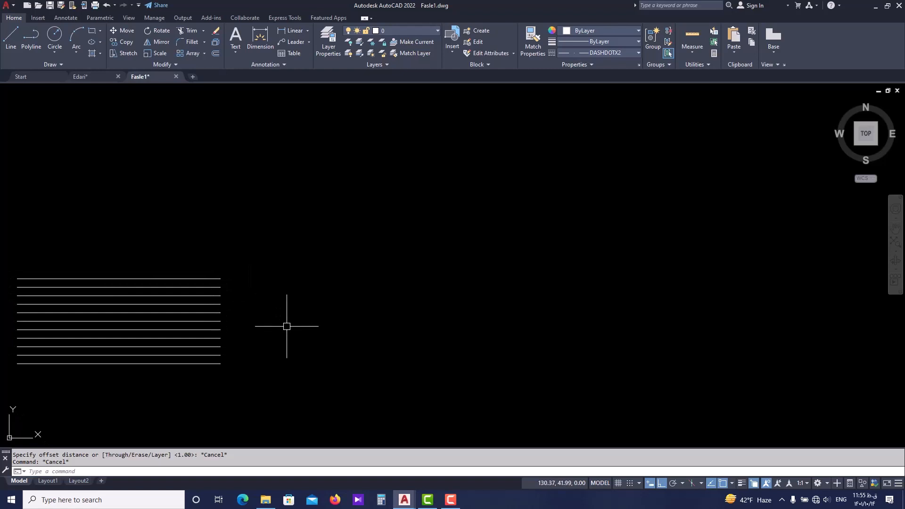
type("l")
key("Return")
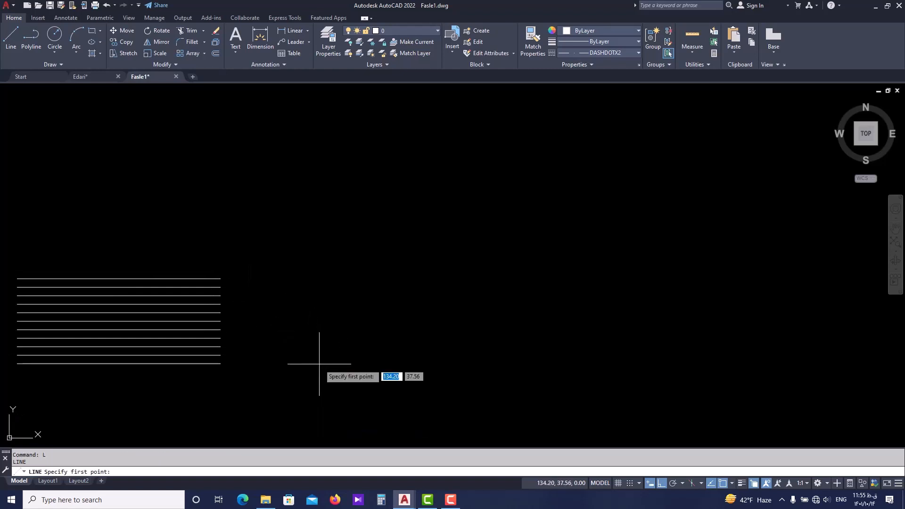
left_click(316, 376)
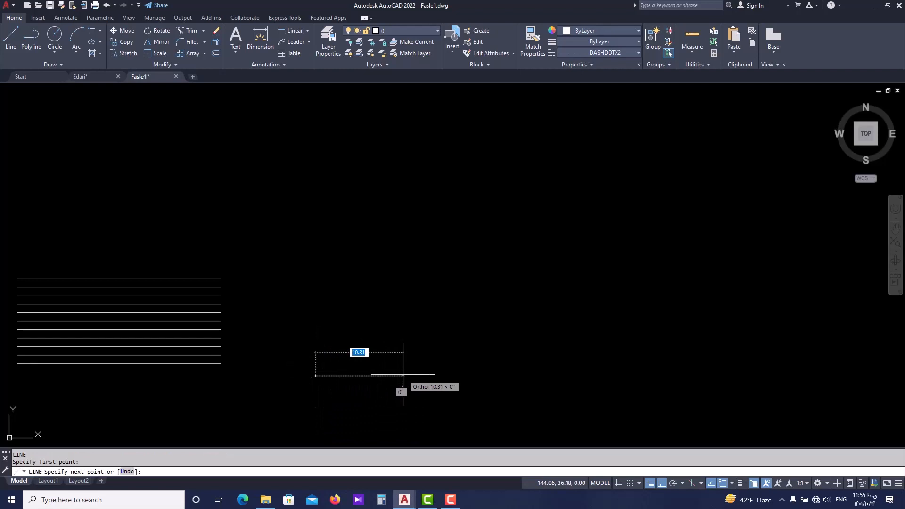
type("1")
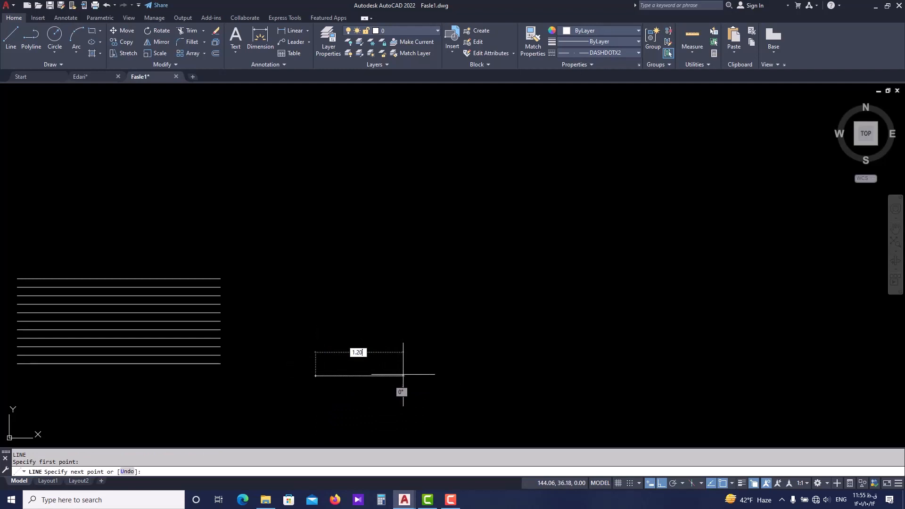
type(".20")
key("Return")
key("Return")
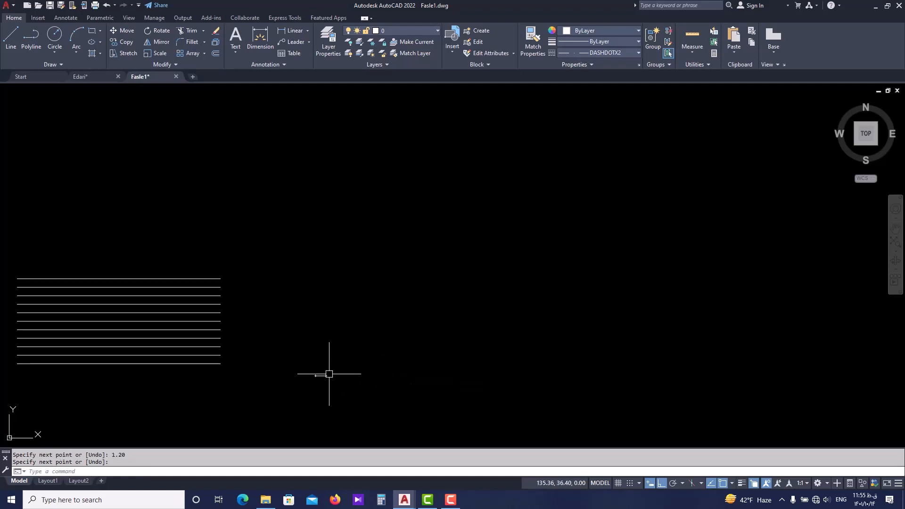
Measure the new short line end to end with a linear dimension, without placing the dimension.
scroll(330, 374, "up", 10)
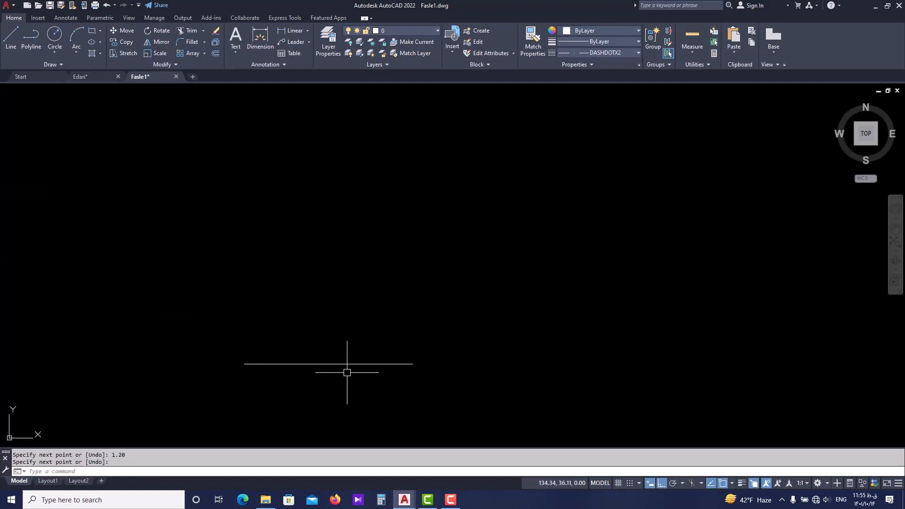
left_click(299, 29)
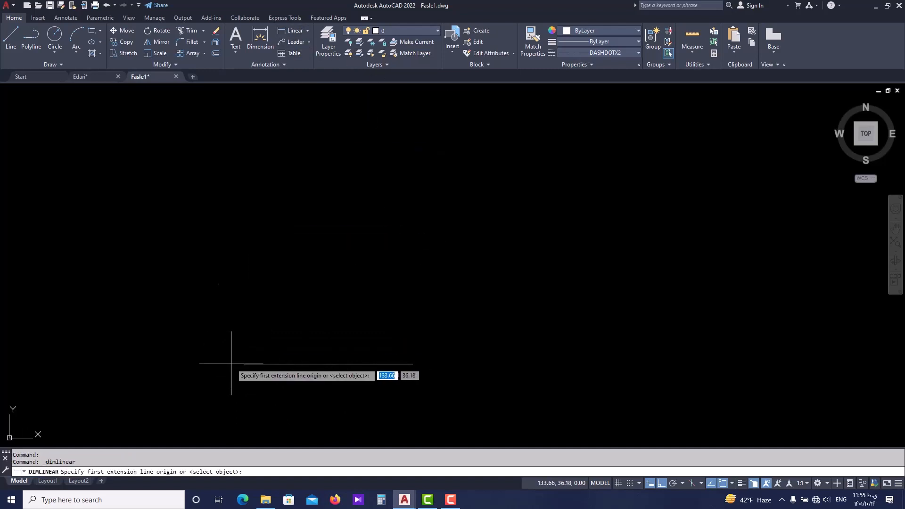
left_click(244, 363)
left_click(413, 363)
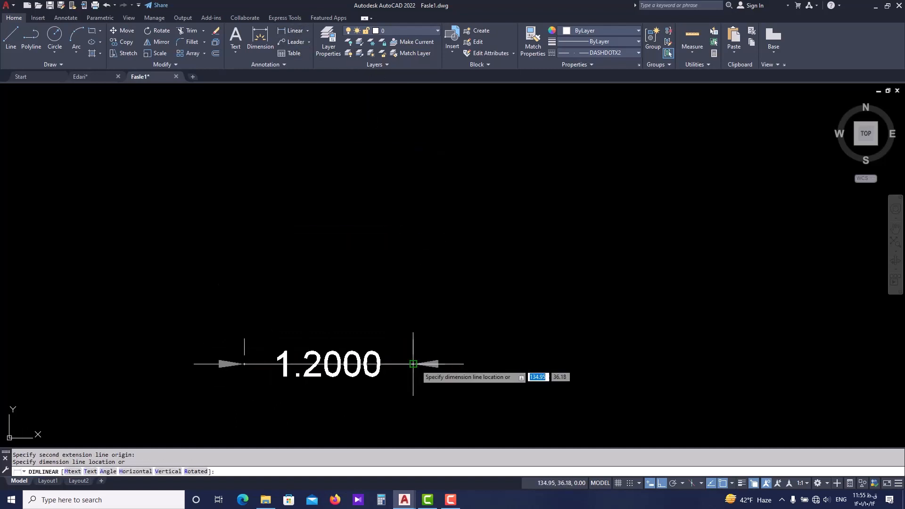
key("Escape")
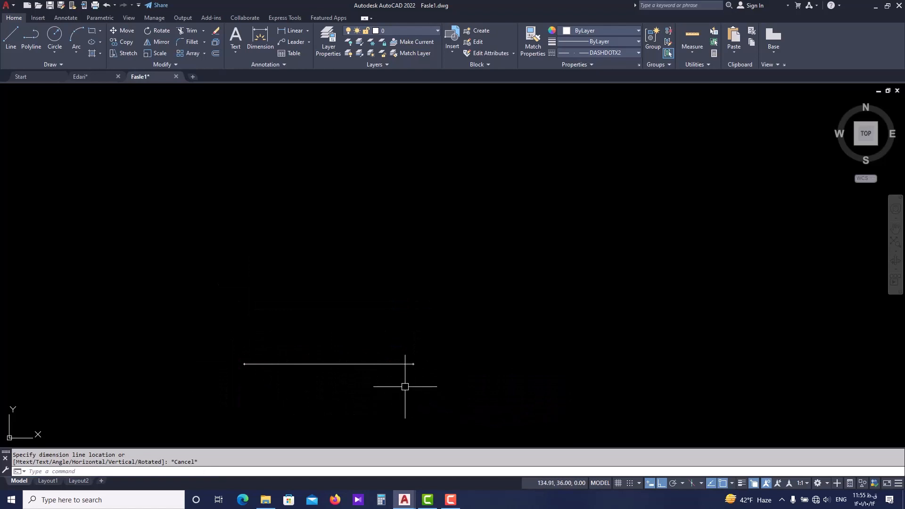
left_click(386, 365)
key("Escape")
Offset the short line upward by 0.3 four times in succession, each time from the newest upper line.
middle_click_drag(407, 283, 409, 313)
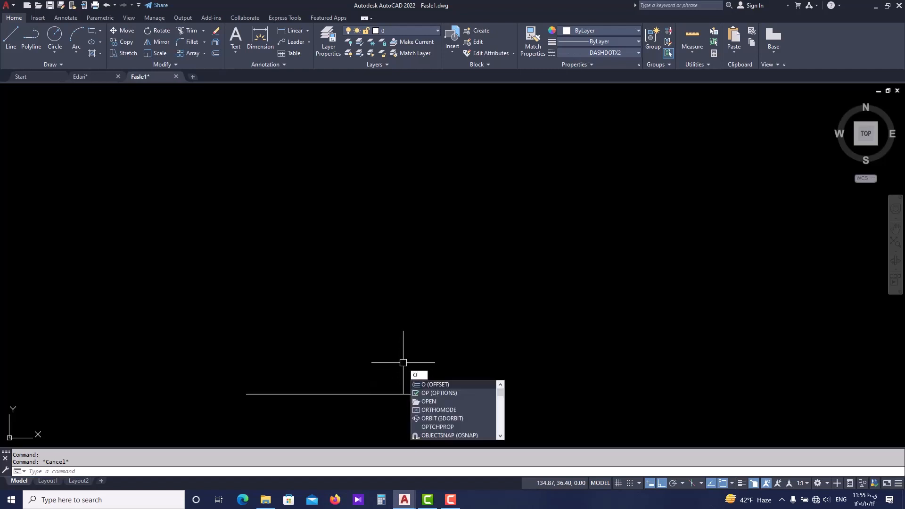
key("Return")
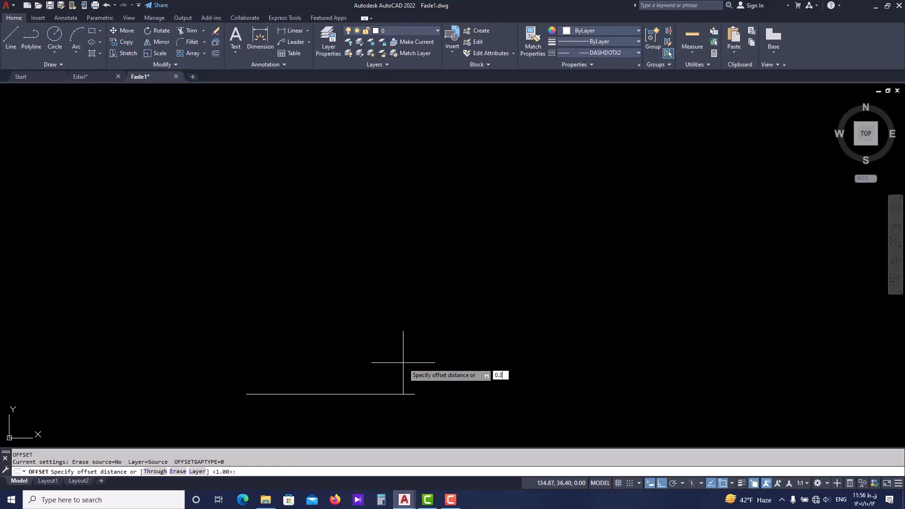
key("Return")
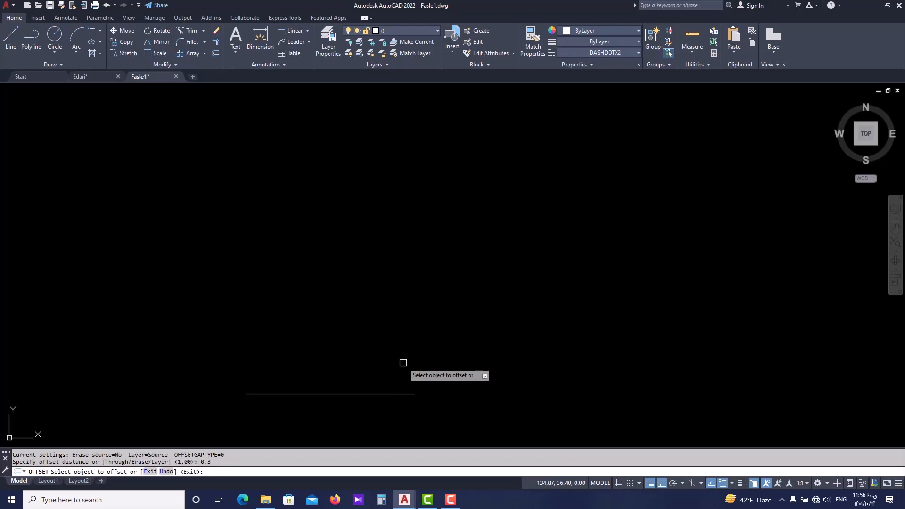
left_click(387, 394)
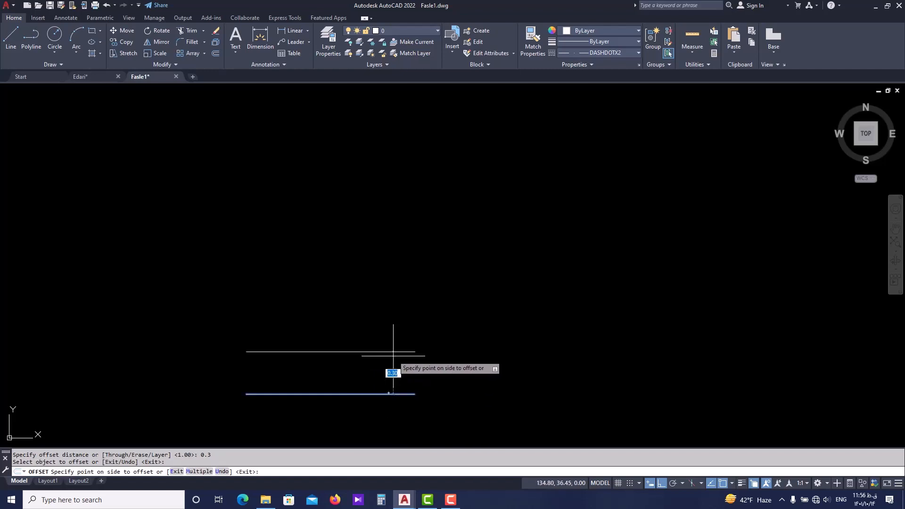
left_click(392, 312)
left_click(393, 352)
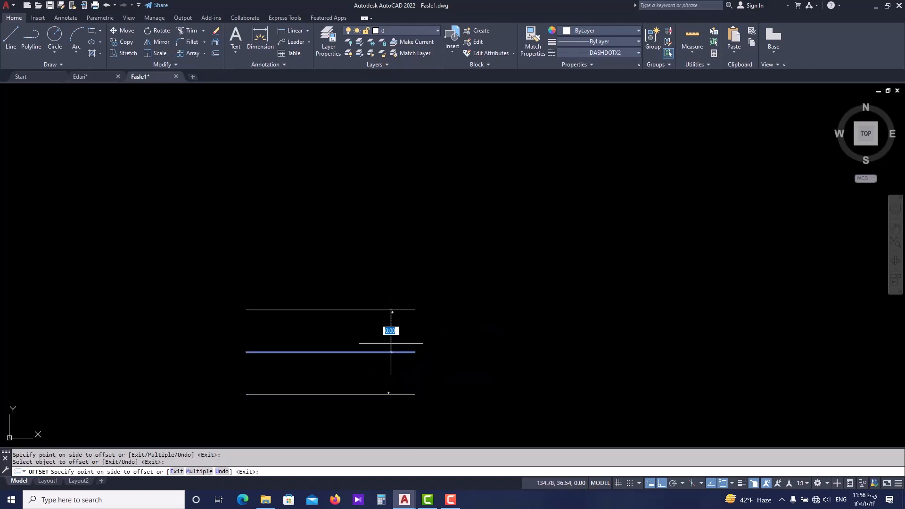
left_click(395, 315)
left_click(396, 310)
left_click(391, 256)
left_click(390, 266)
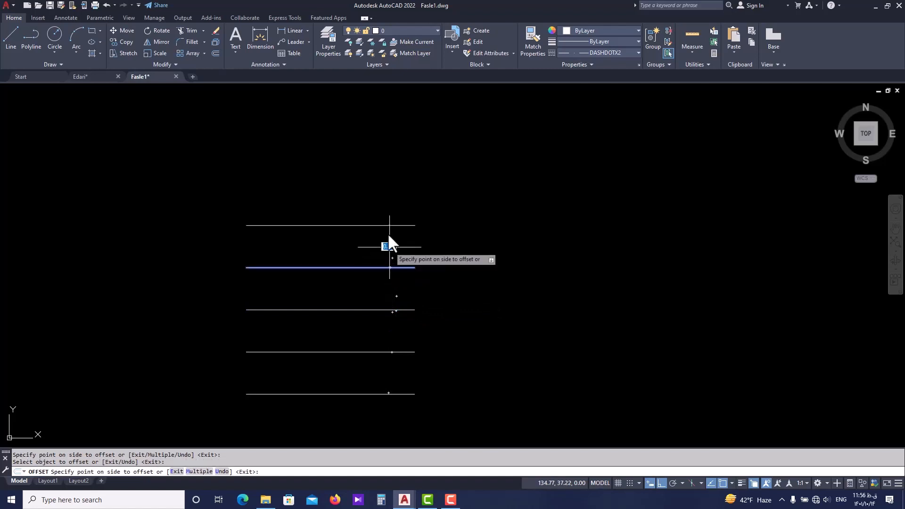
left_click(386, 207)
Add four more lines above the short stack at the same 0.3 offset and end the Offset command.
middle_click_drag(384, 231, 378, 306)
left_click(380, 301)
left_click(386, 257)
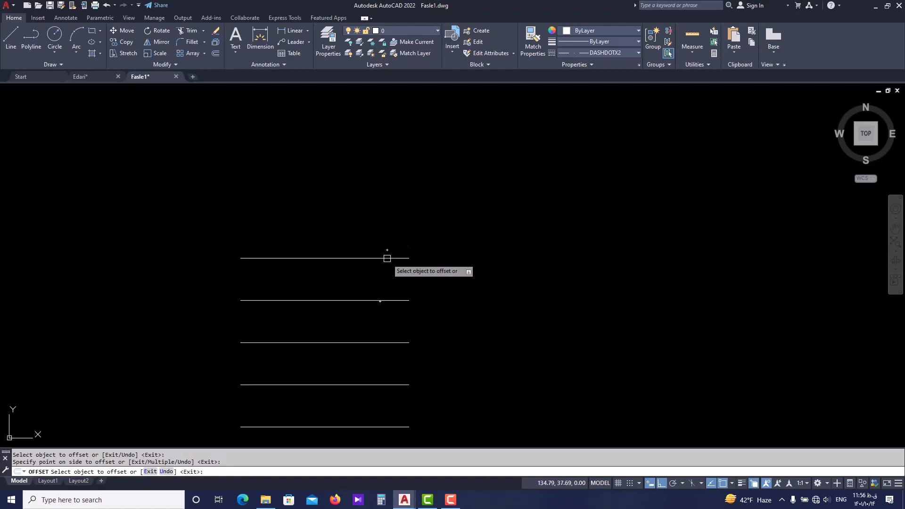
left_click(386, 259)
left_click(383, 217)
middle_click_drag(378, 238, 376, 232)
left_click(375, 254)
left_click(377, 217)
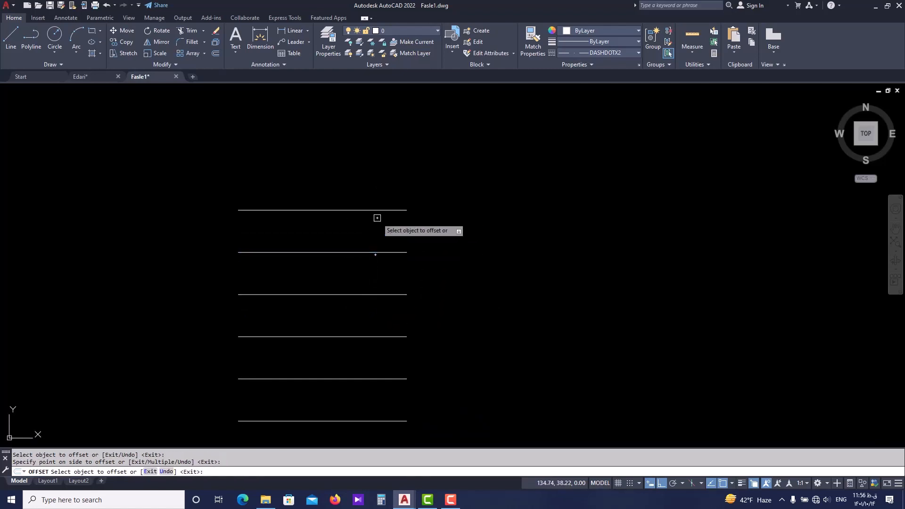
left_click(379, 209)
left_click(376, 160)
scroll(379, 198, "down", 5)
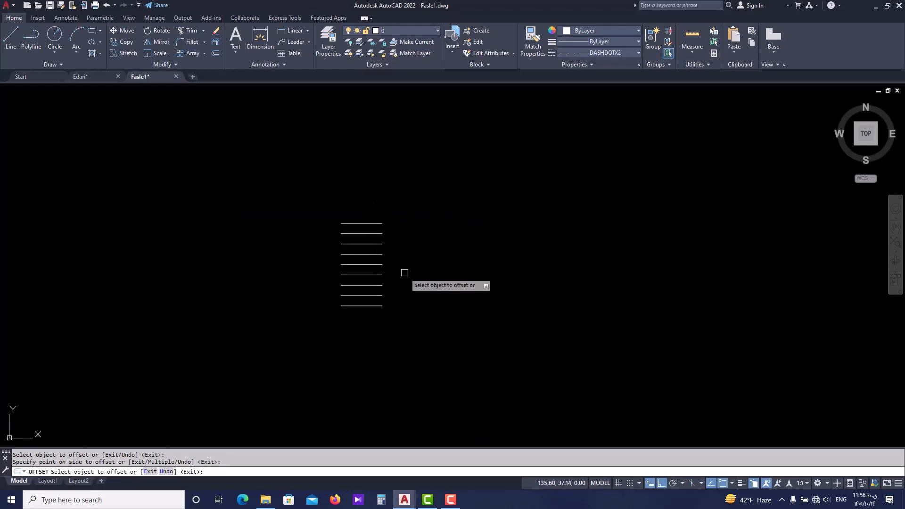
key("Return")
Copy all nine short lines sideways, from the bottom line's left endpoint to its right endpoint.
scroll(396, 255, "up", 2)
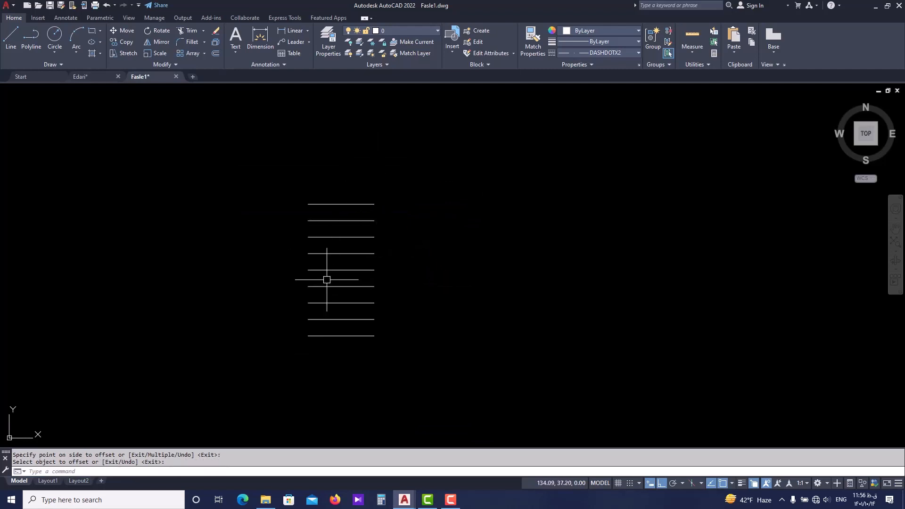
scroll(359, 269, "up", 2)
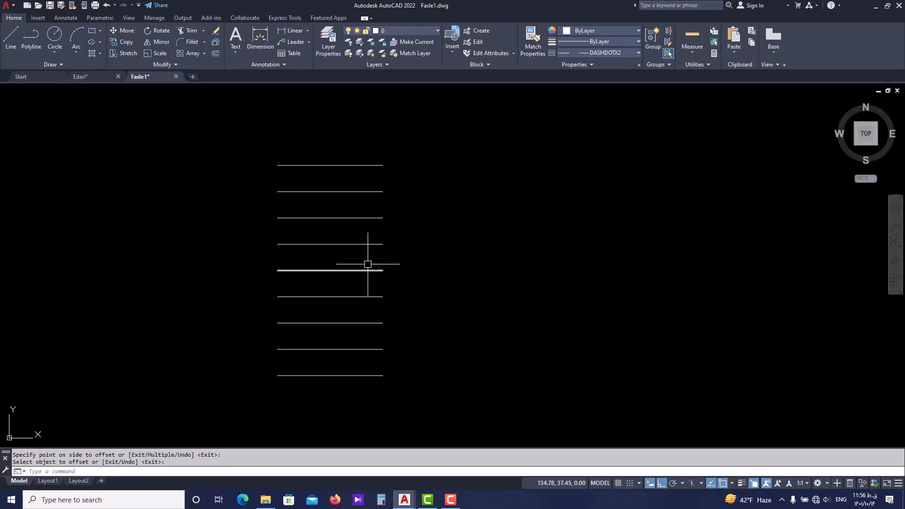
left_click(407, 147)
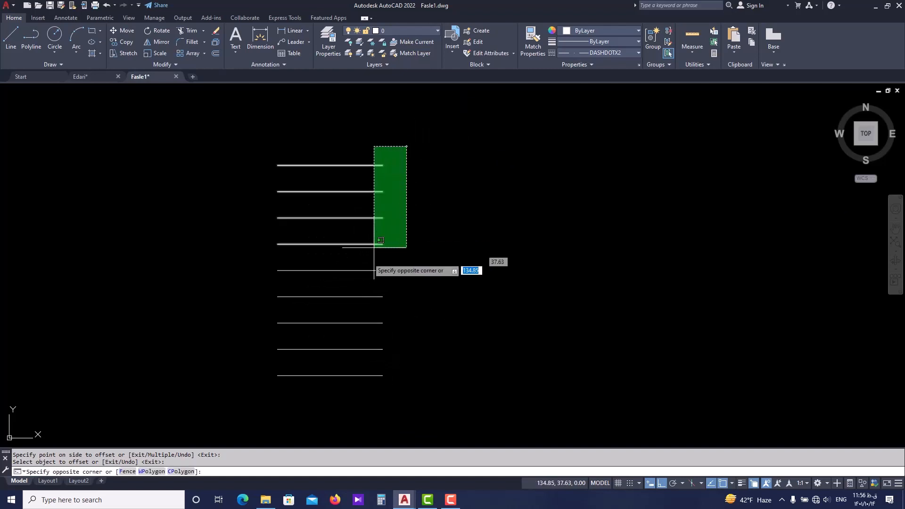
left_click(259, 392)
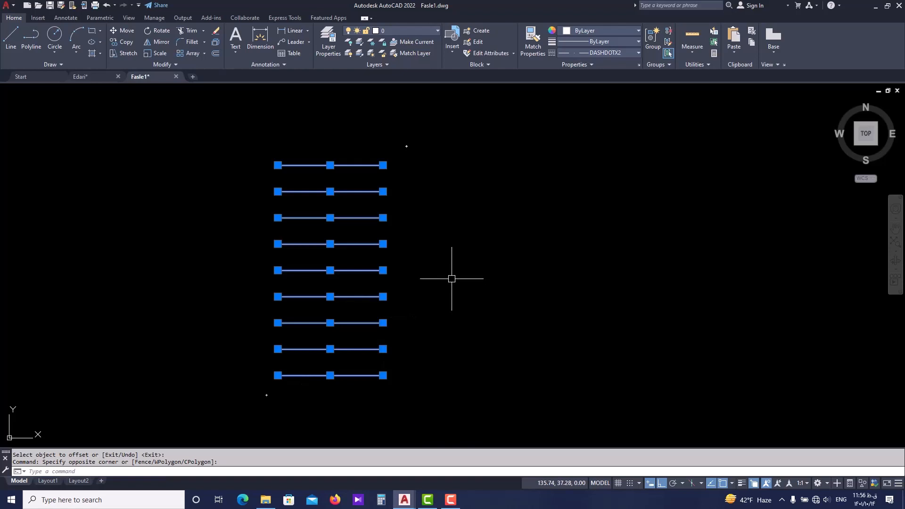
type("o")
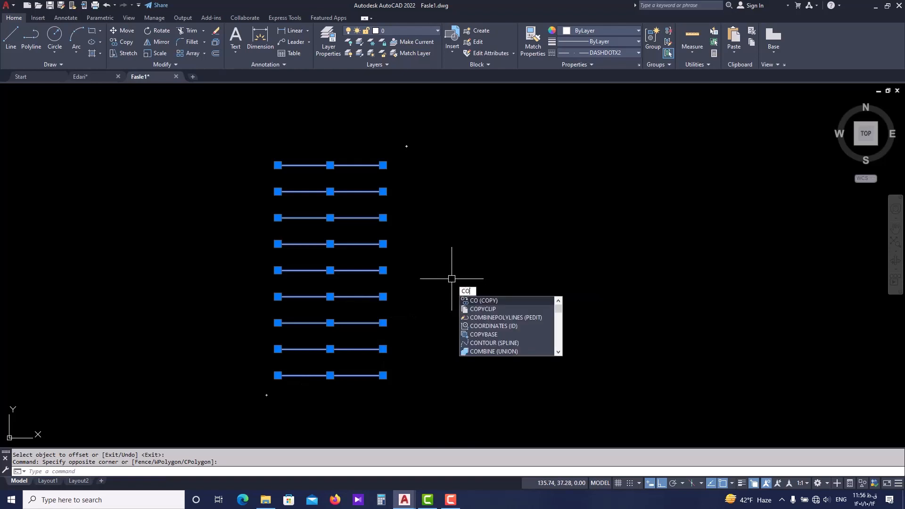
key("Return")
scroll(372, 372, "up", 5)
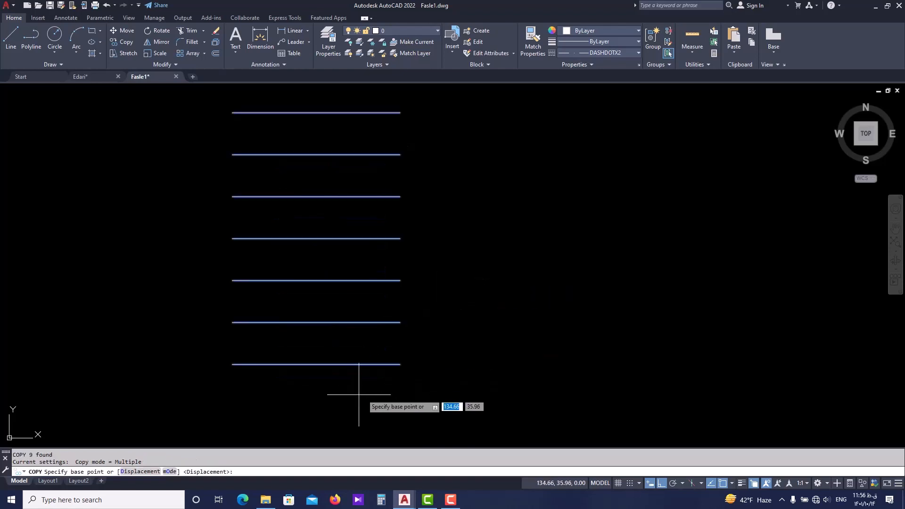
left_click(112, 366)
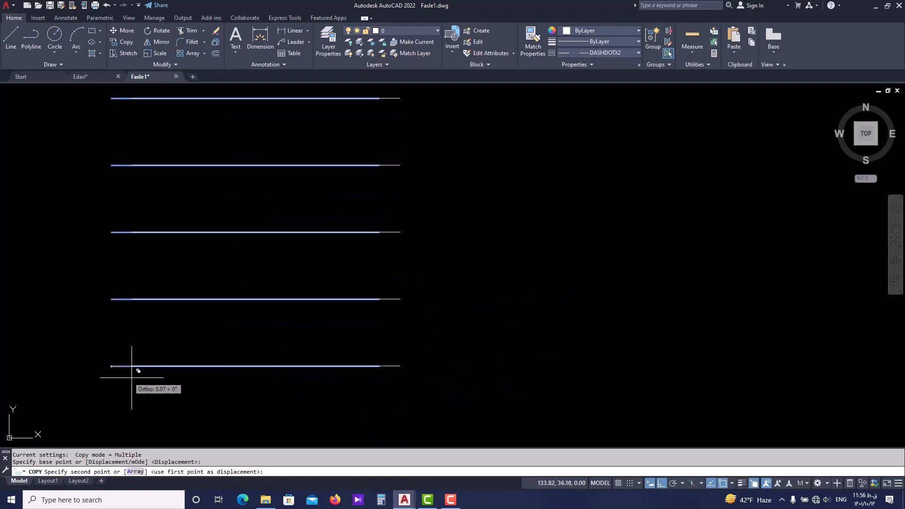
left_click(379, 365)
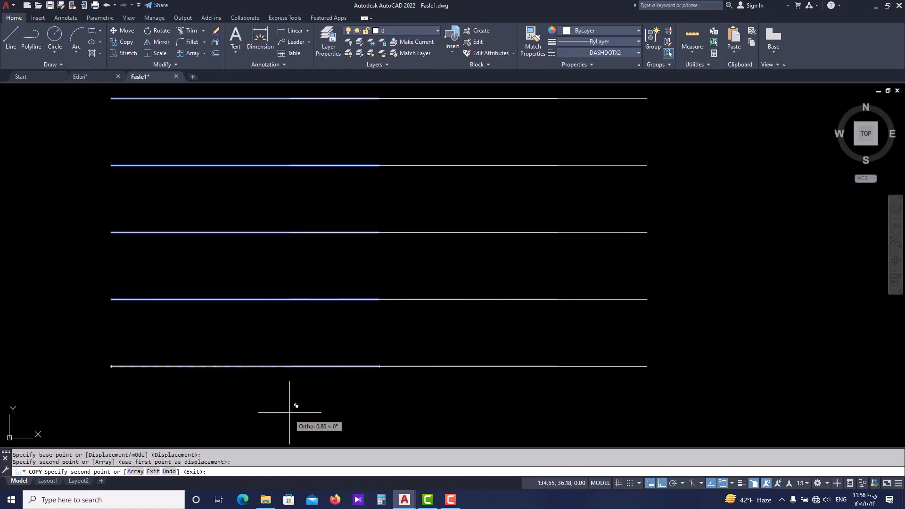
scroll(293, 404, "down", 4)
key("Escape")
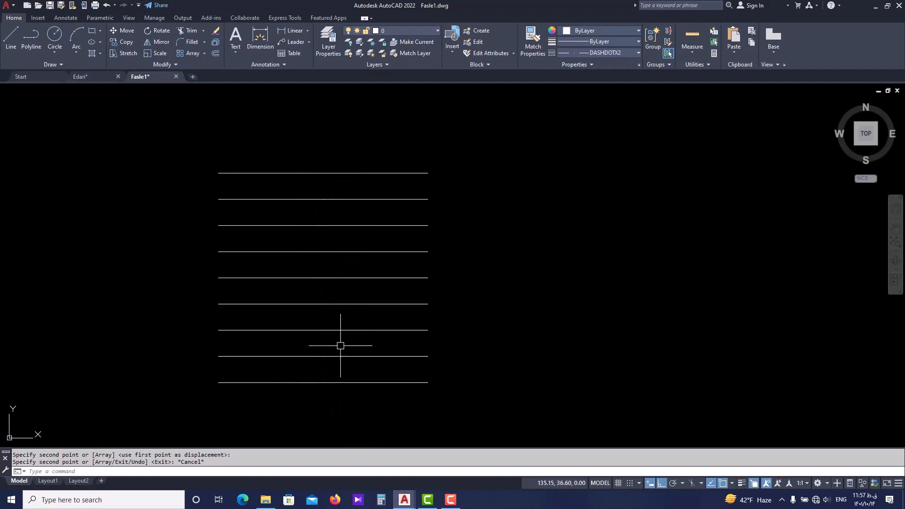
Move the nine right-hand lines 0.1 to the right, away from the left-hand stack.
left_click(430, 136)
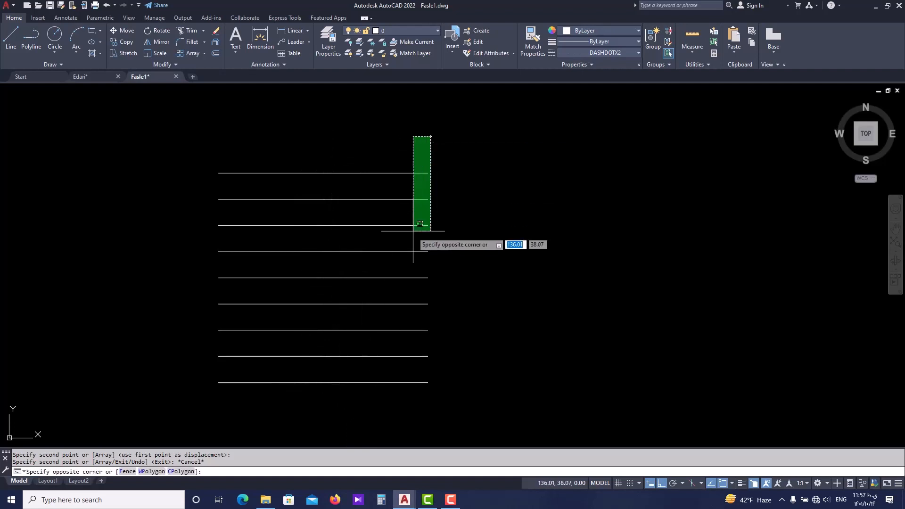
left_click(393, 389)
scroll(348, 392, "up", 2)
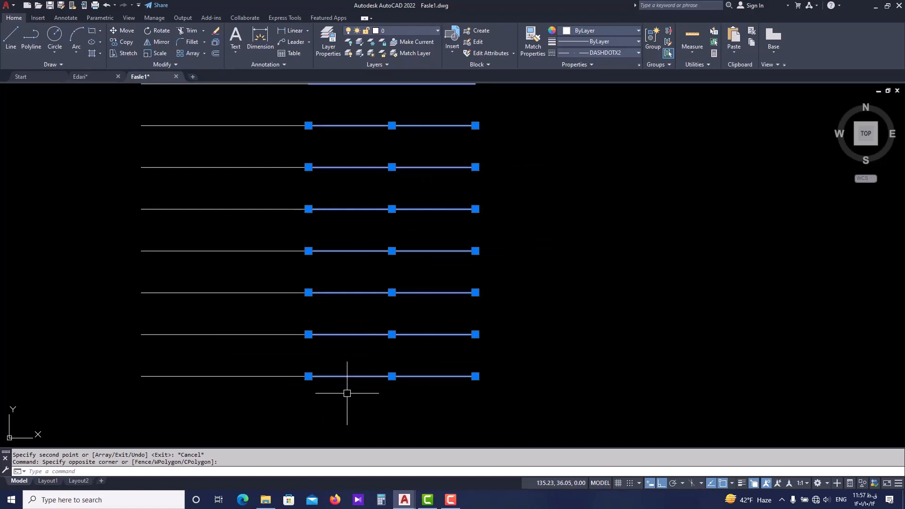
key("Return")
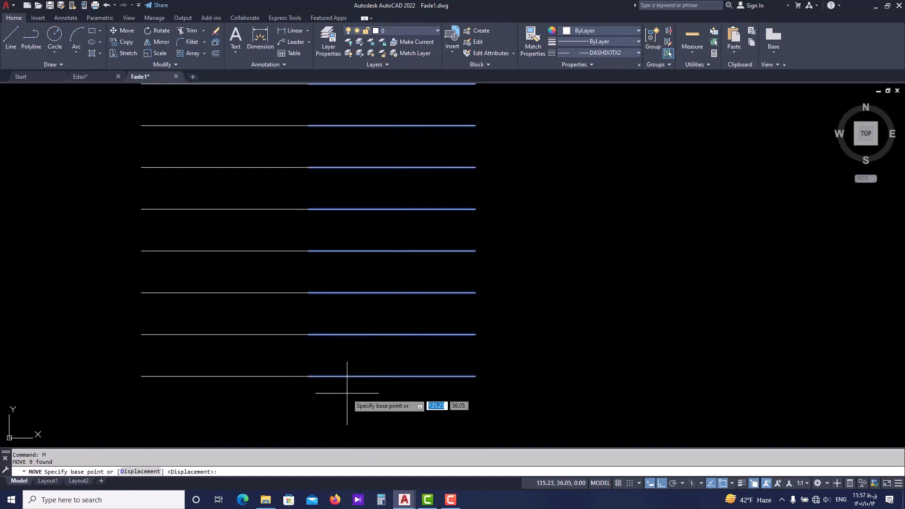
left_click(308, 376)
type("0.")
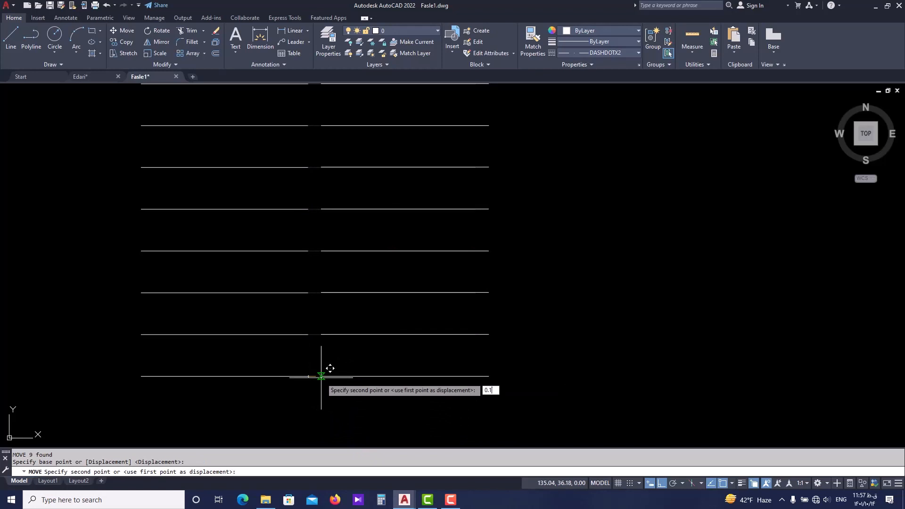
type("1")
key("Return")
Draw a rectangle filling the gap between the two line stacks, from the top lines' inner ends down to the bottom lines.
scroll(321, 376, "down", 4)
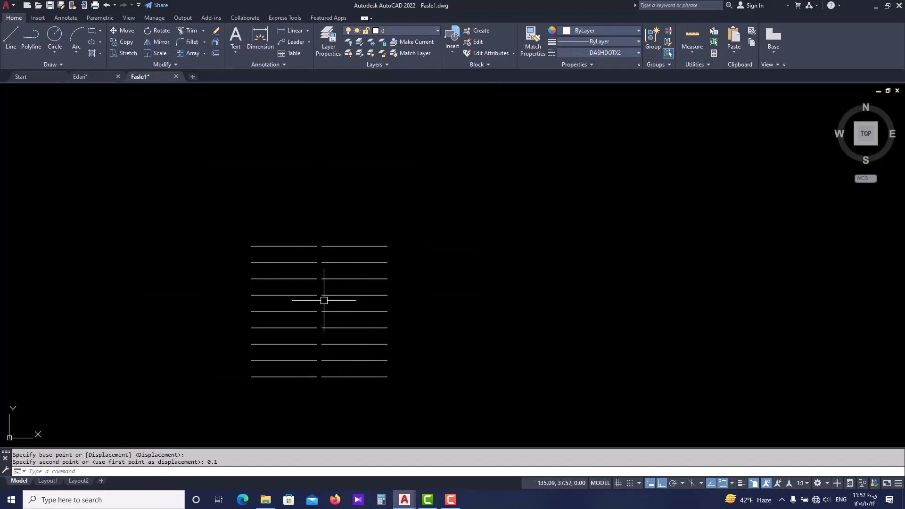
scroll(318, 265, "up", 2)
type("re")
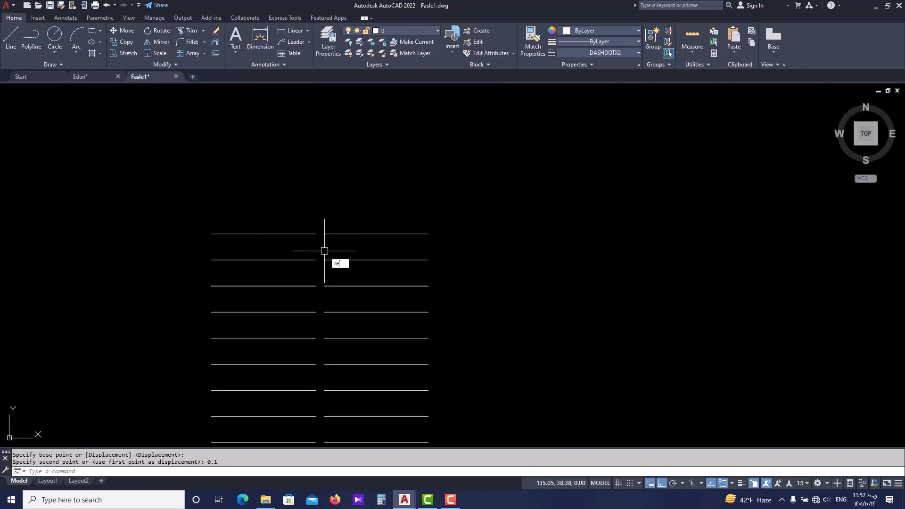
type("c")
key("Return")
scroll(322, 242, "up", 2)
left_click(327, 220)
scroll(321, 239, "down", 2)
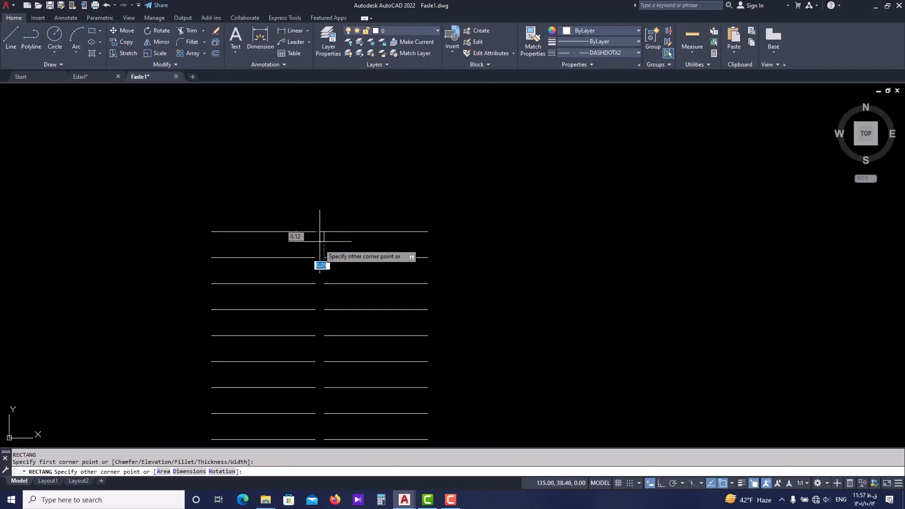
scroll(320, 242, "up", 3)
left_click(307, 321)
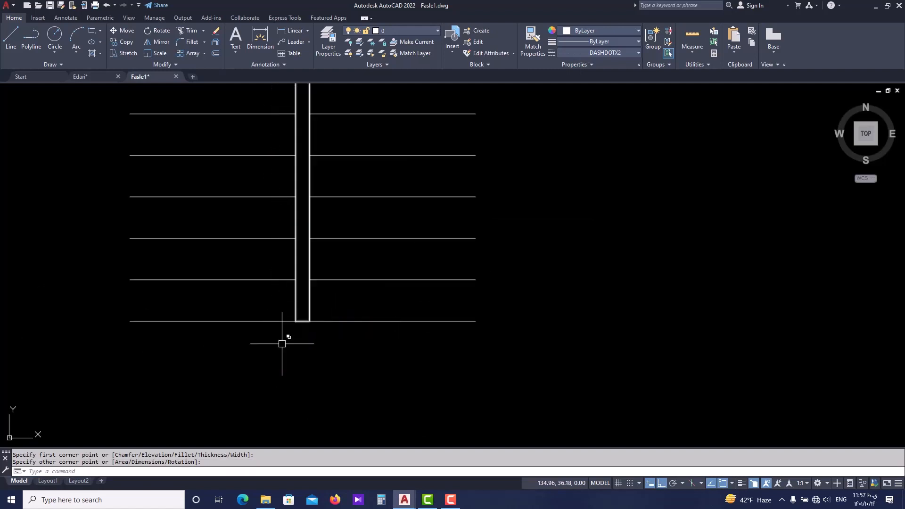
scroll(282, 343, "down", 3)
key("Escape")
key("Escape")
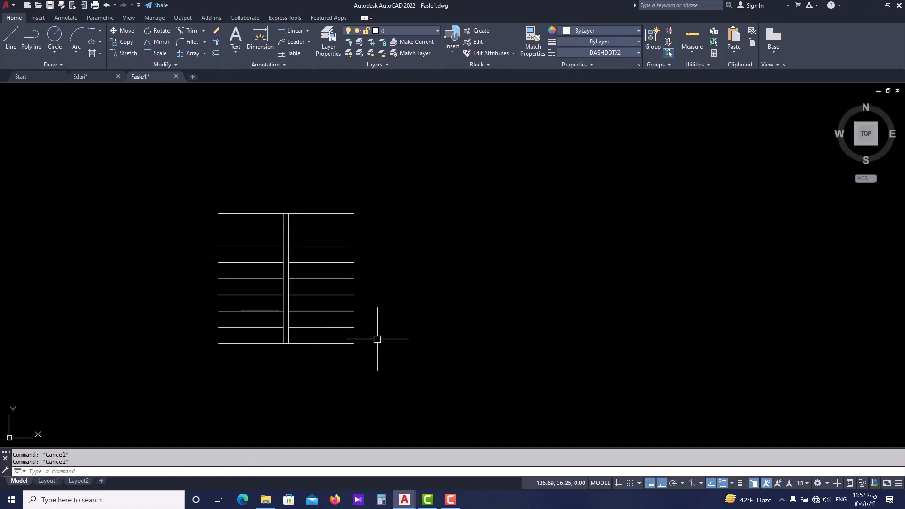
Draw vertical lines closing the right and left outer sides of the stacks, from the bottom lines to the top lines.
type("l")
key("Return")
left_click(353, 343)
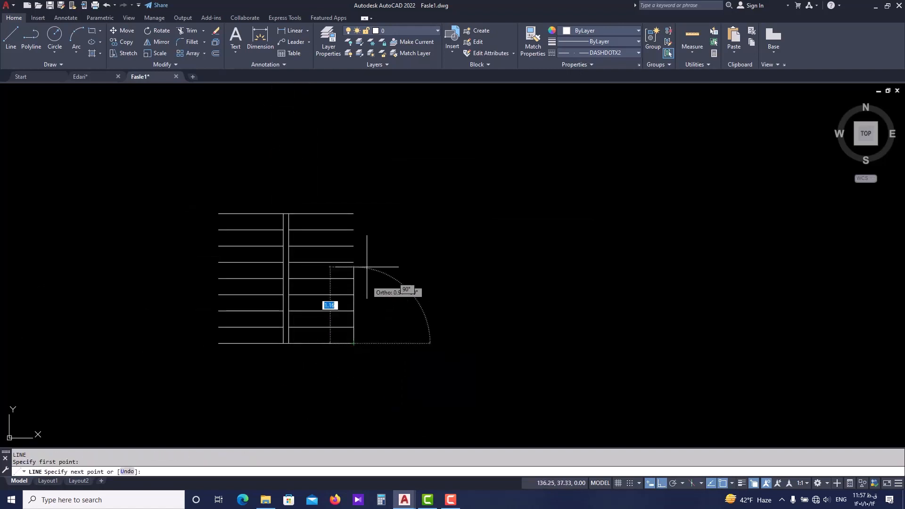
scroll(354, 214, "up", 4)
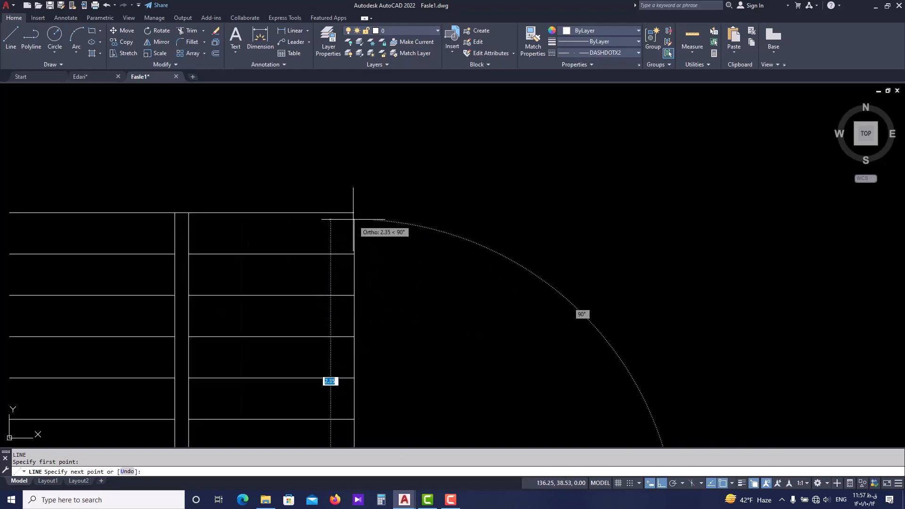
scroll(353, 214, "down", 6)
key("Escape")
key("Return")
left_click(269, 293)
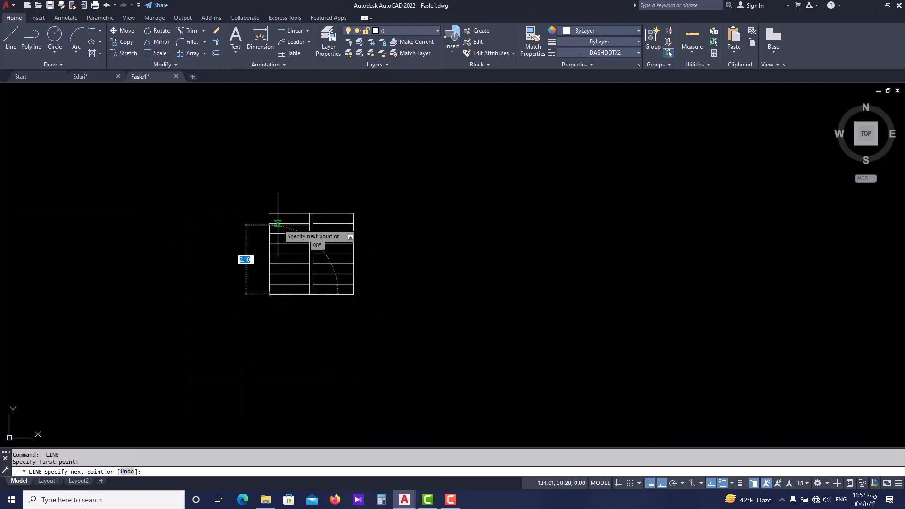
left_click(269, 213)
key("Escape")
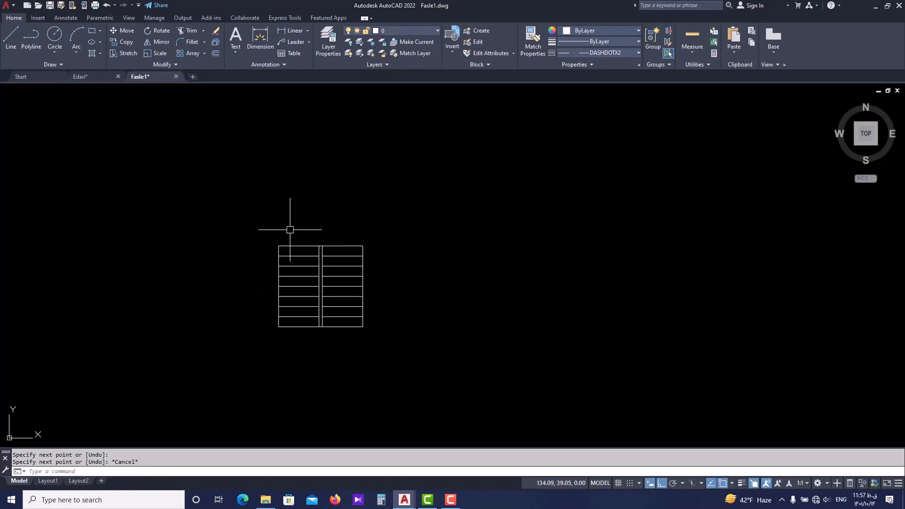
scroll(288, 228, "up", 2)
scroll(386, 293, "up", 2)
mouse_move(386, 293)
middle_mouse_down()
mouse_move(386, 330)
mouse_move(355, 299)
middle_mouse_up()
scroll(370, 345, "down", 2)
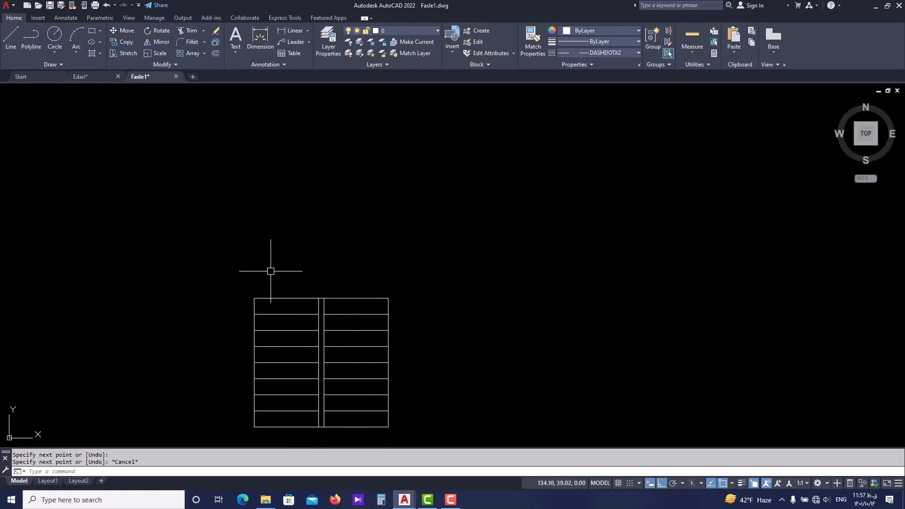
middle_click_drag(371, 288, 370, 324)
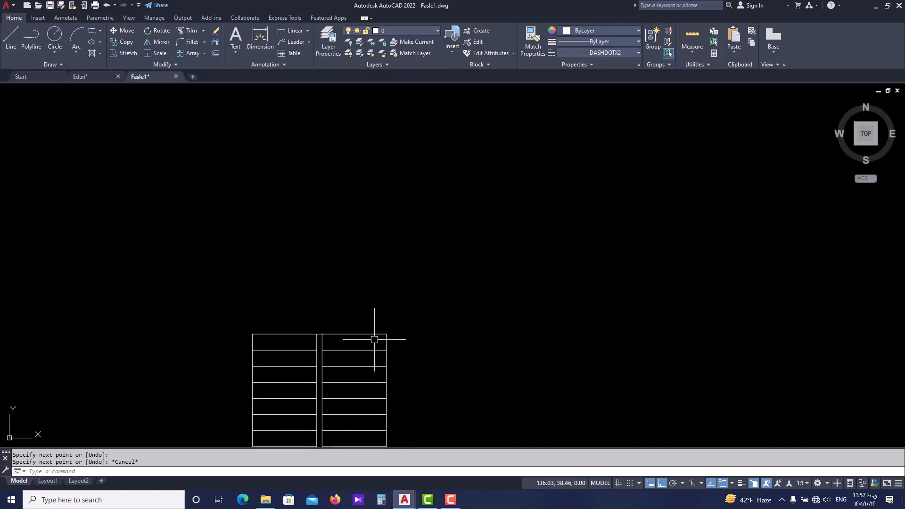
Offset the top line of the right-hand stack upward by 1.2 and end the Offset command.
scroll(354, 336, "up", 2)
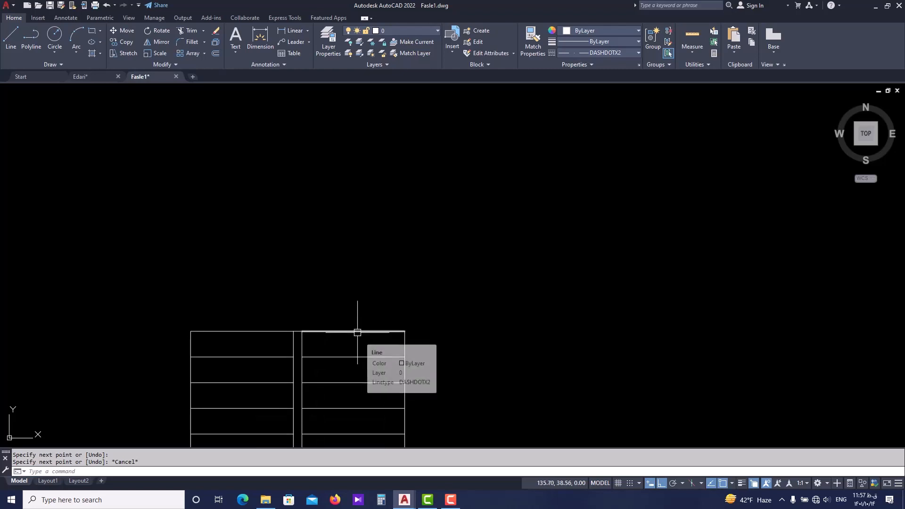
key("space")
key("Escape")
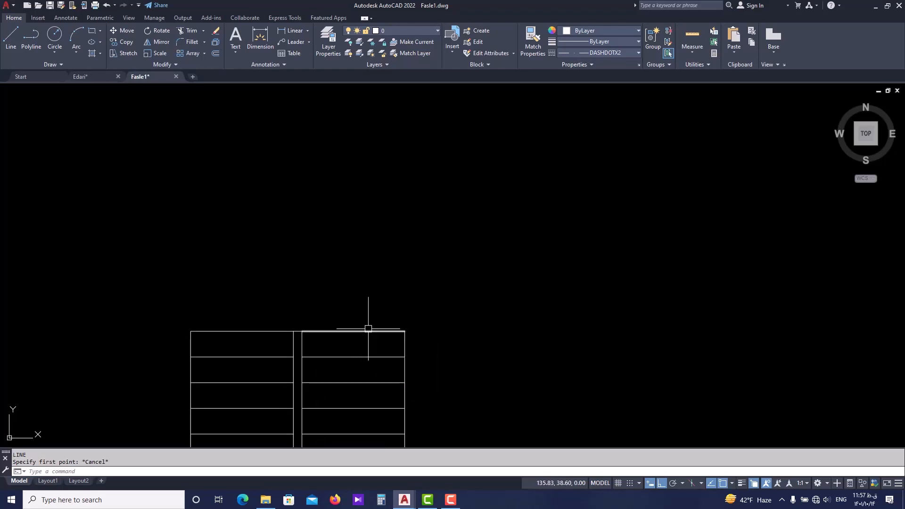
left_click(368, 329)
key("Return")
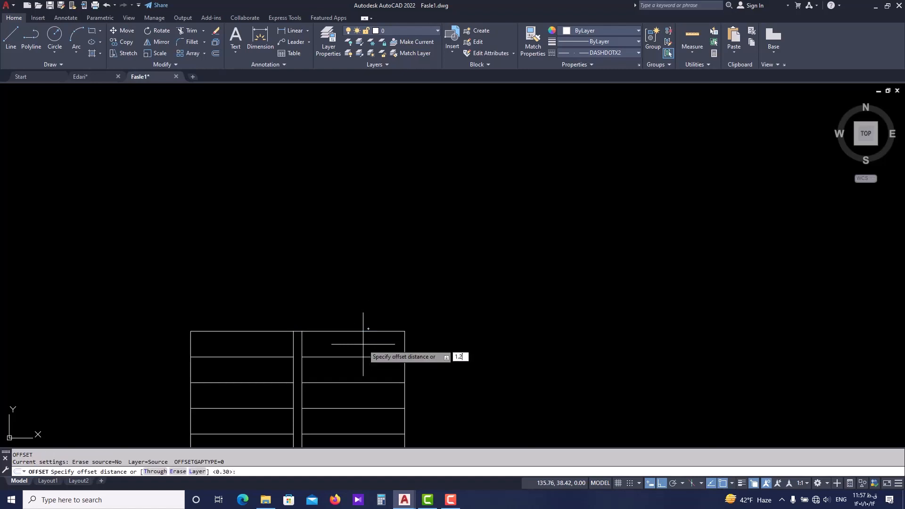
key("Return")
left_click(368, 332)
left_click(372, 240)
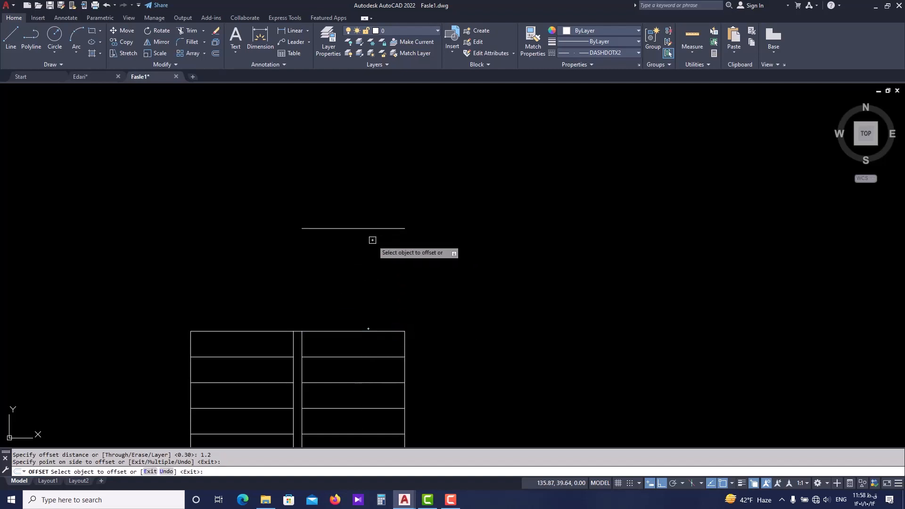
key("Escape")
Stretch the left side line up to the level of the new upper line, and extend that line's left end to meet it.
left_click(192, 342)
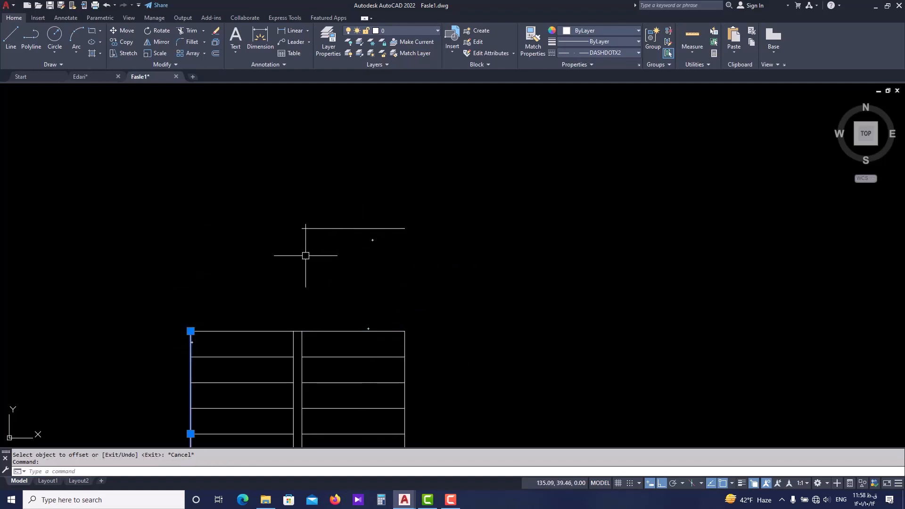
left_click(190, 331)
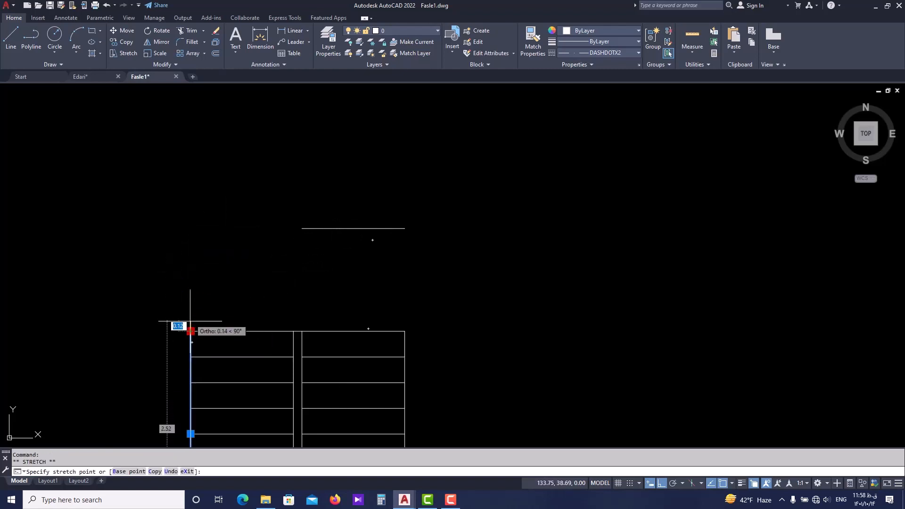
left_click(190, 228)
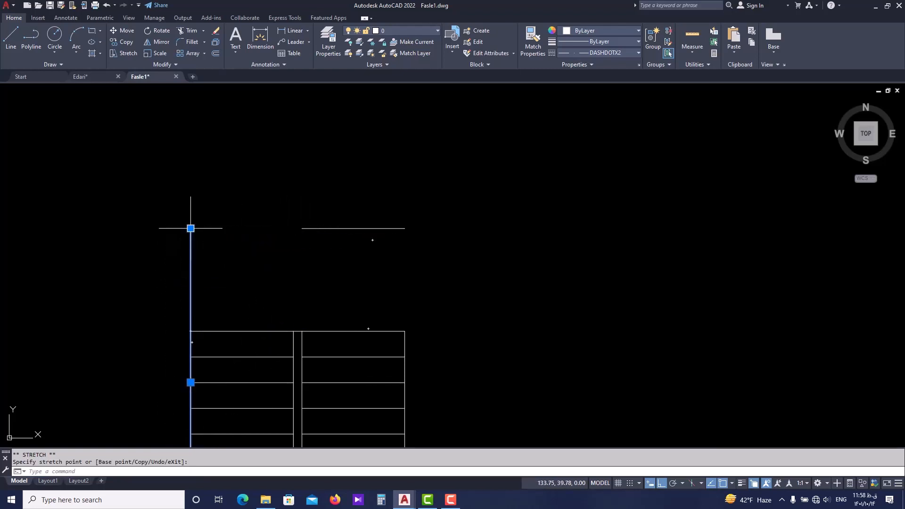
key("Escape")
left_click(305, 228)
left_click(303, 228)
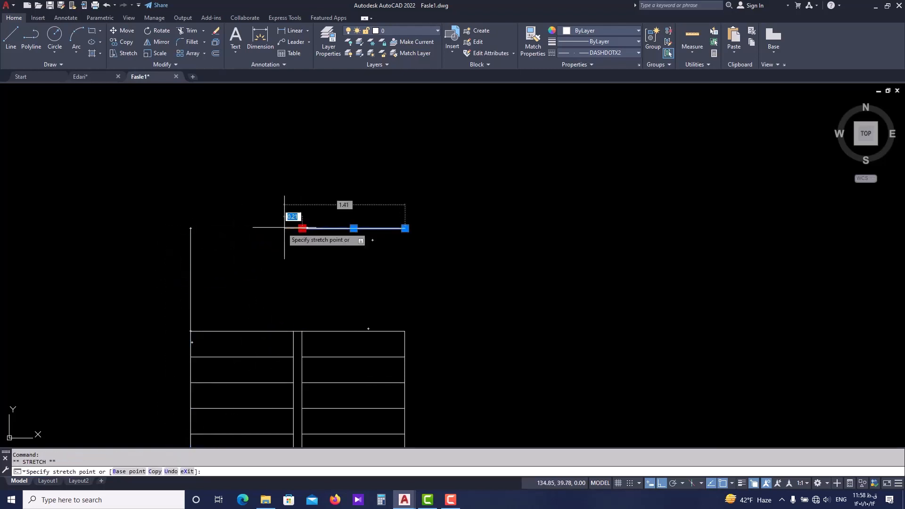
left_click(191, 228)
key("Escape")
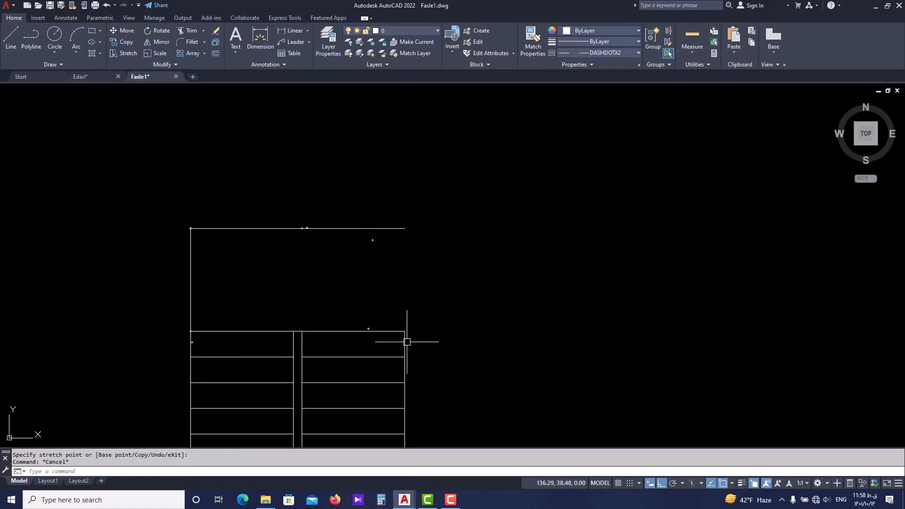
Stretch the right side line's upper end to the right endpoint of the upper line, closing the landing area.
left_click(405, 339)
left_click(405, 331)
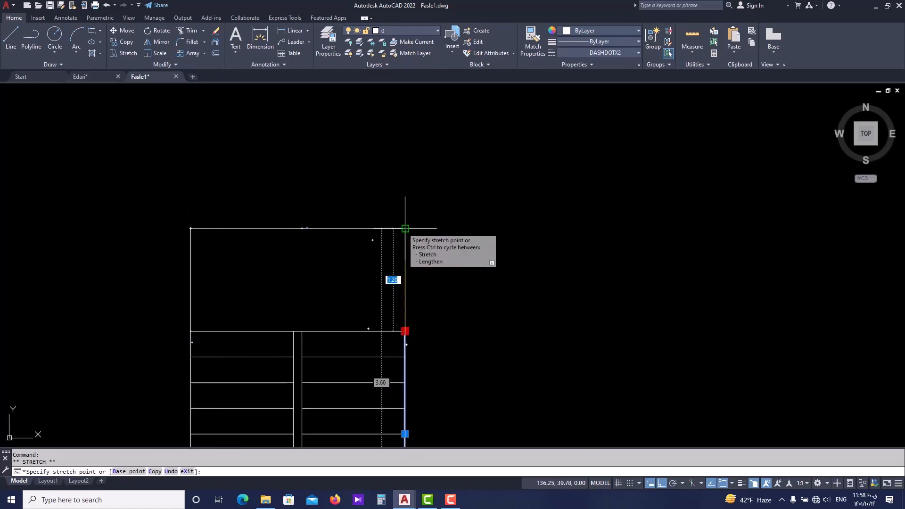
key("Escape")
scroll(405, 297, "down", 4)
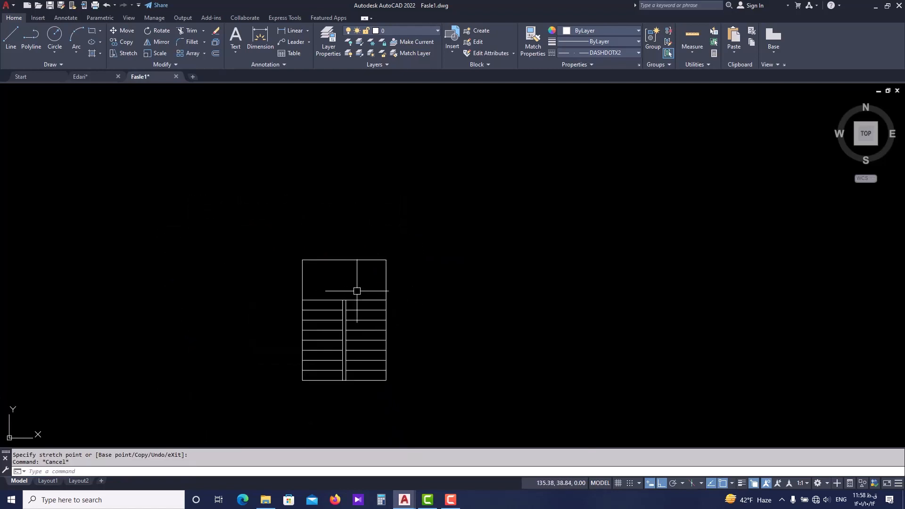
scroll(330, 325, "up", 4)
scroll(320, 219, "down", 2)
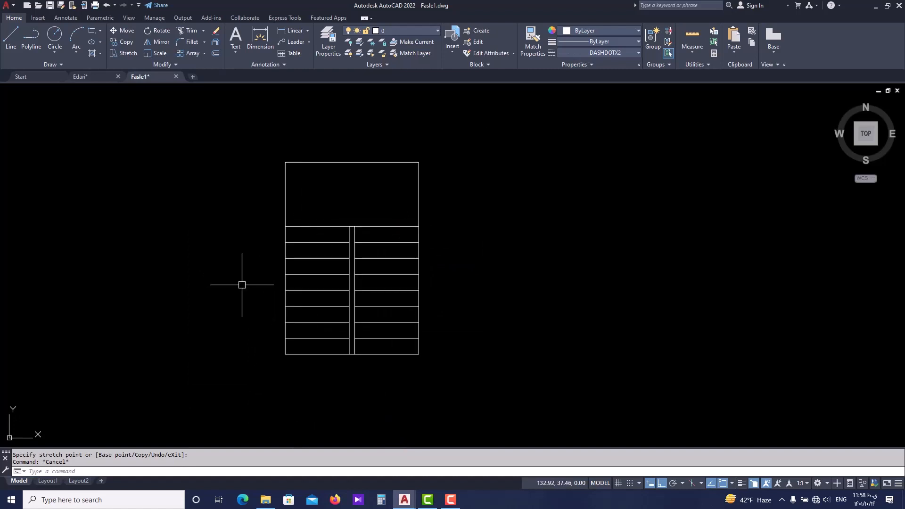
Offset the right, top and left outer sides of the stair outline outward by 0.2.
middle_click_drag(454, 257, 448, 307)
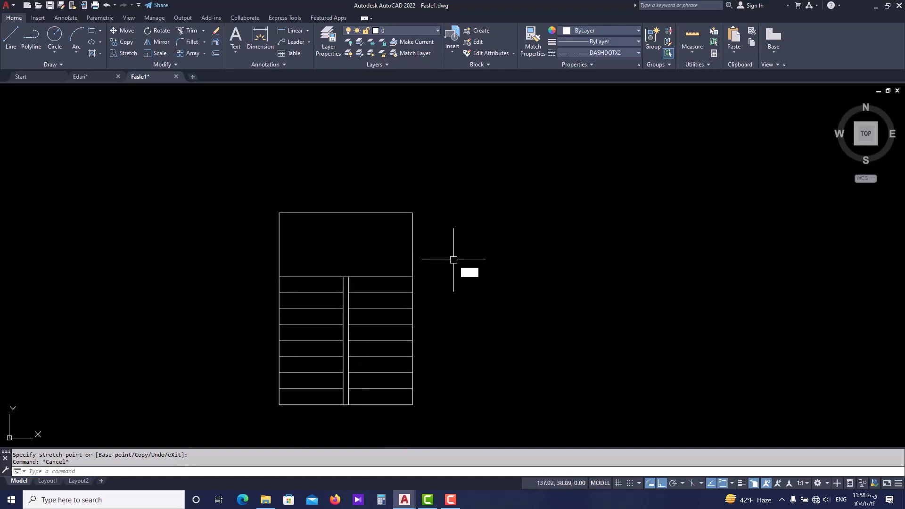
type("O")
key("Return")
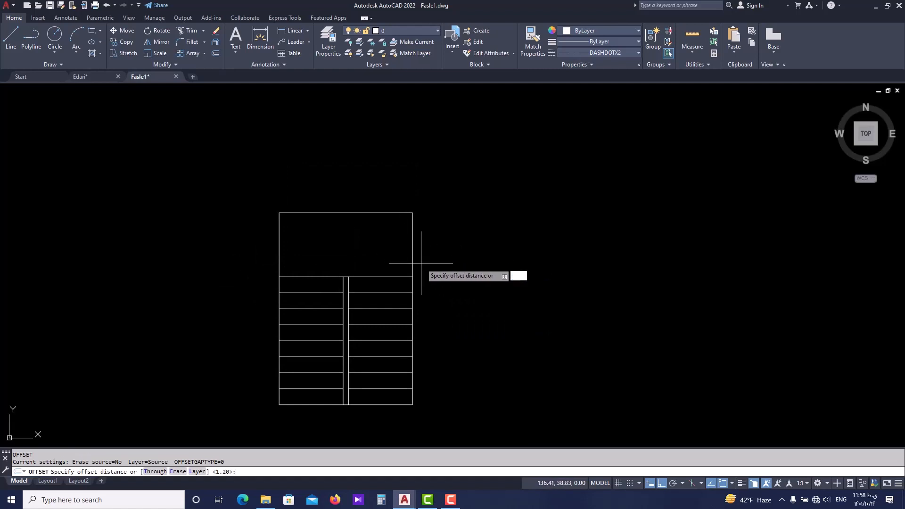
key("Return")
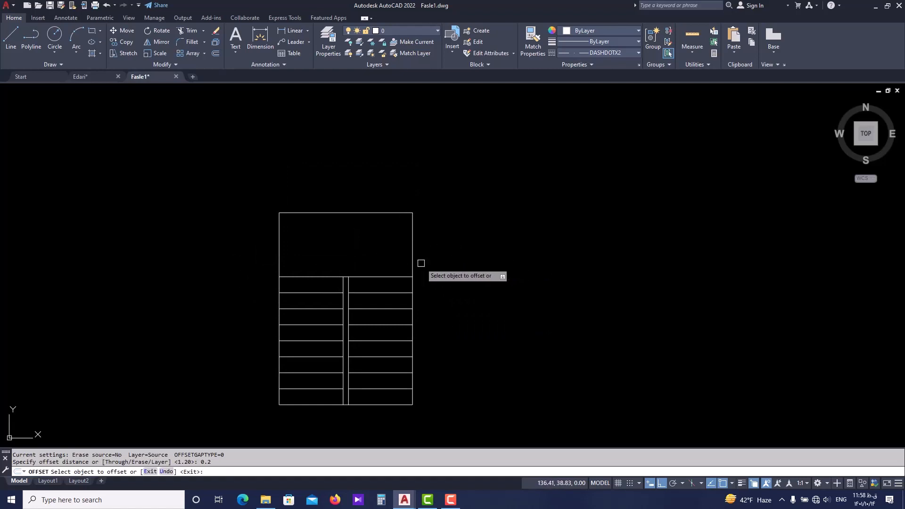
left_click(412, 254)
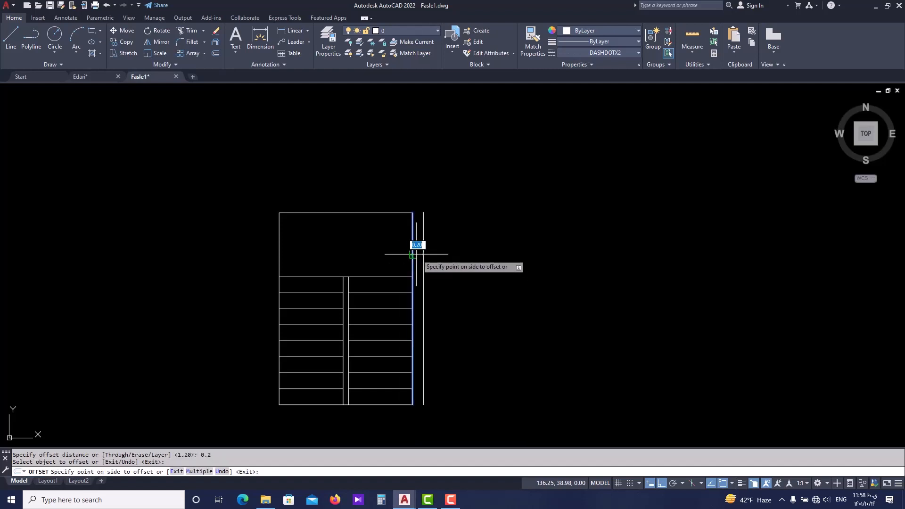
left_click(449, 249)
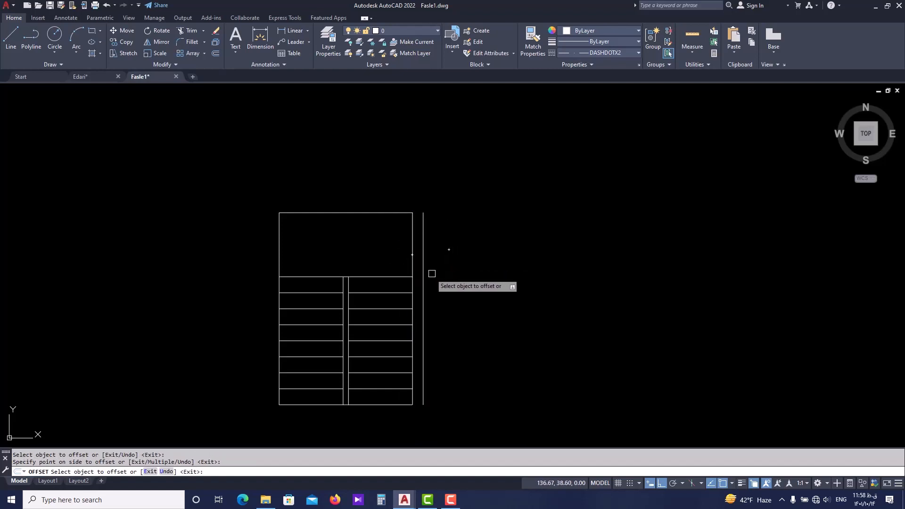
left_click(367, 213)
left_click(363, 182)
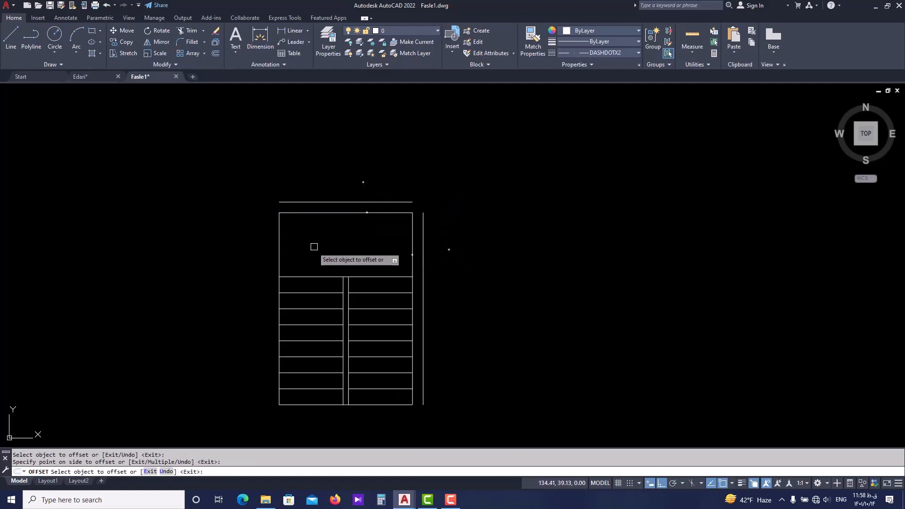
left_click(280, 257)
left_click(241, 269)
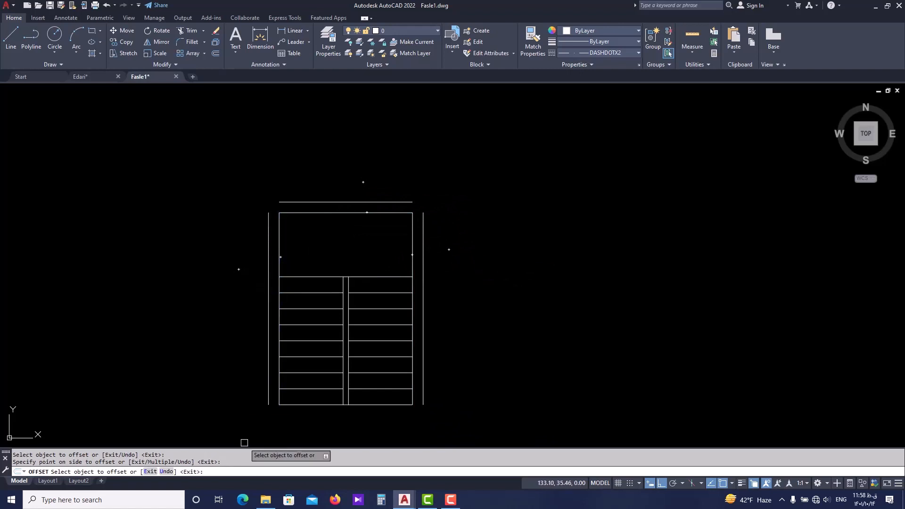
key("Escape")
Close the outer outline's upper-left corner by stretching the outer left line upward and the outer top line's left end to meet it.
scroll(282, 179, "up", 4)
scroll(254, 278, "up", 4)
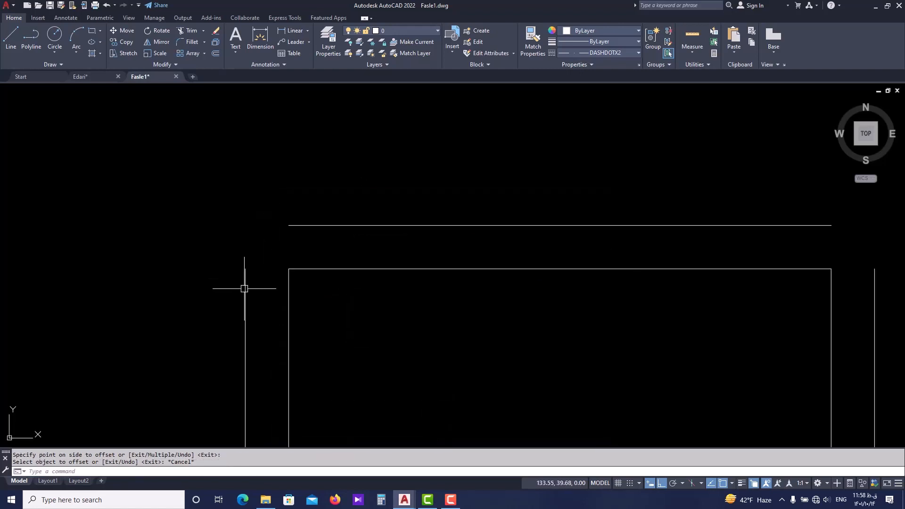
left_click(246, 283)
left_click(245, 257)
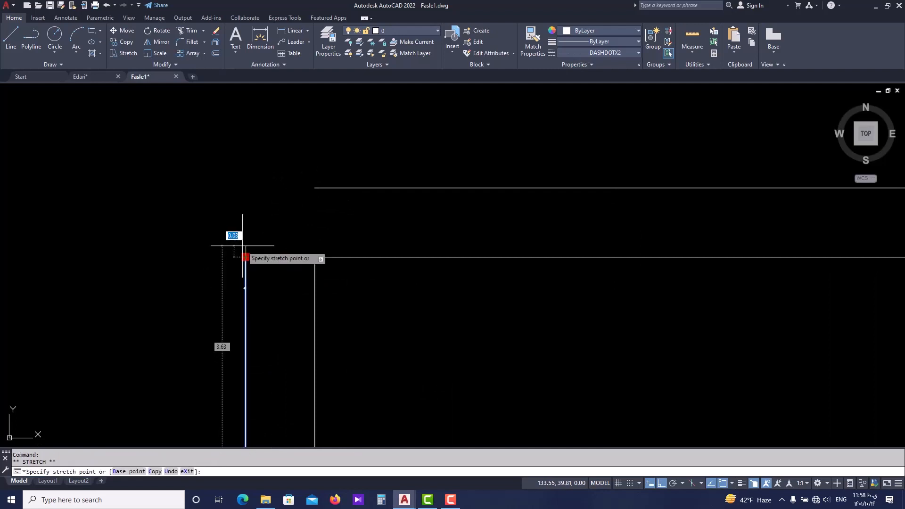
left_click(245, 187)
left_click(320, 188)
left_click(315, 187)
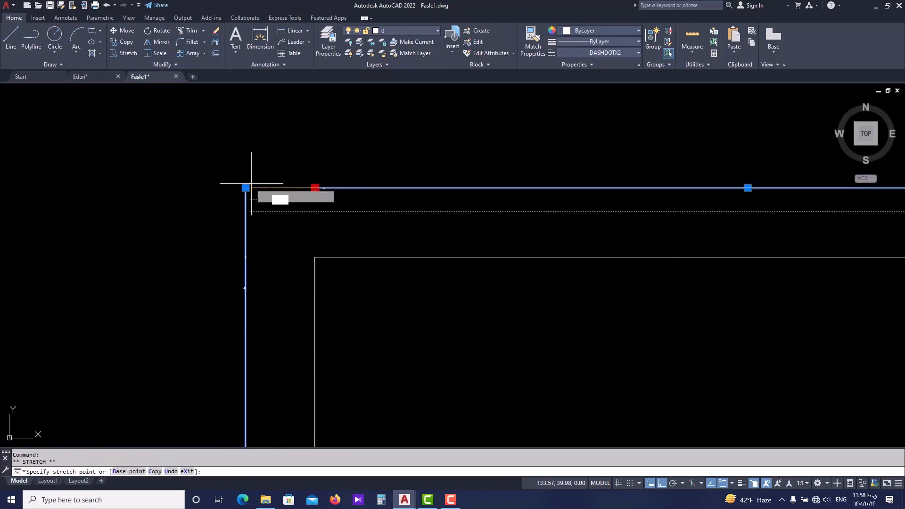
key("Escape")
Close the outer outline's upper-right corner by stretching the outer top line's right end and the outer right line's upper end together.
scroll(281, 204, "down", 5)
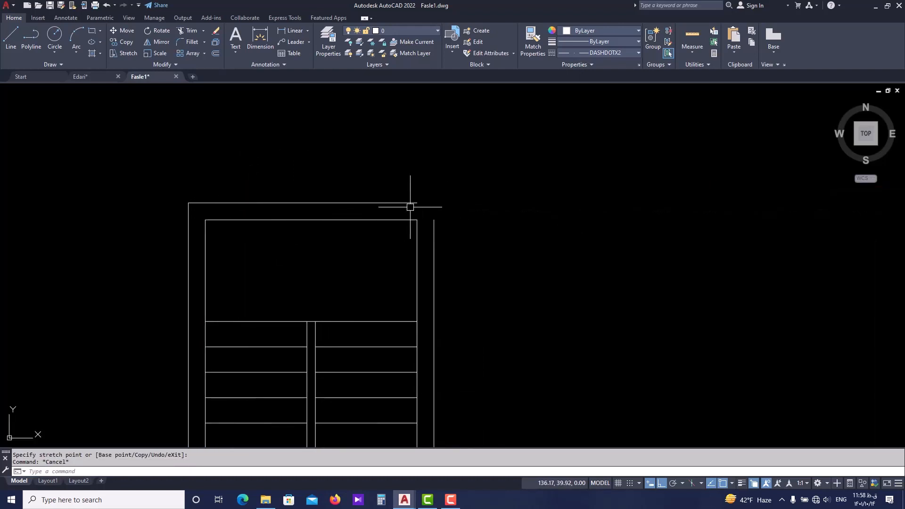
scroll(410, 206, "up", 2)
left_click(417, 200)
left_click(420, 200)
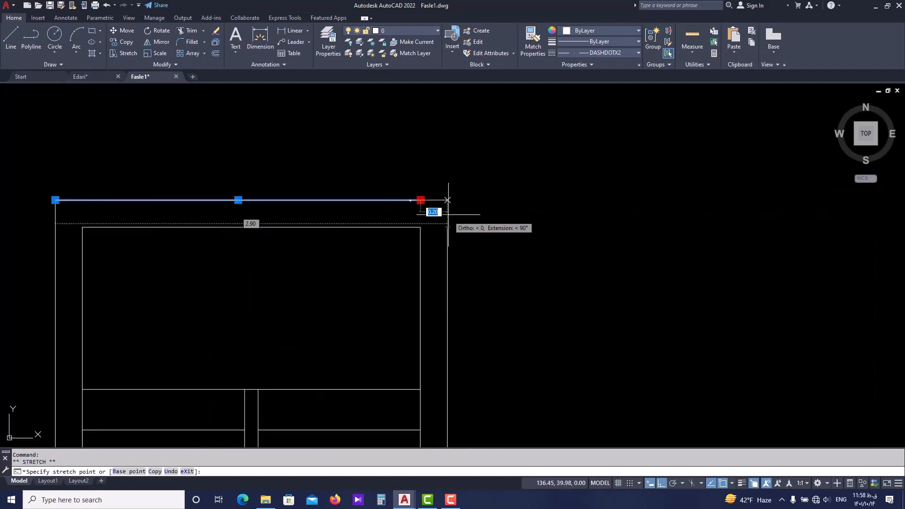
left_click(446, 200)
key("Escape")
left_click(447, 227)
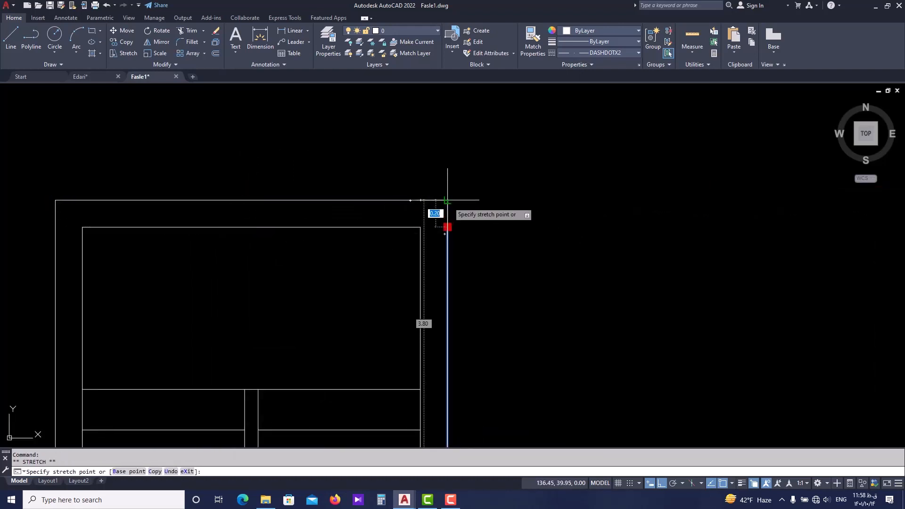
scroll(440, 208, "down", 4)
Draw a line closing the lower end of the left wall, from the outer line's bottom endpoint to the stair outline.
scroll(278, 378, "up", 4)
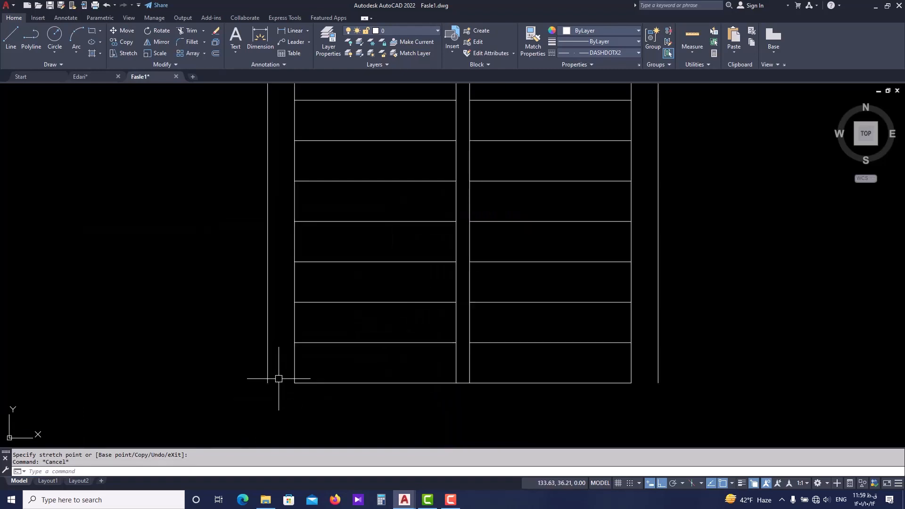
scroll(270, 383, "up", 2)
key("l")
key("Return")
left_click(265, 381)
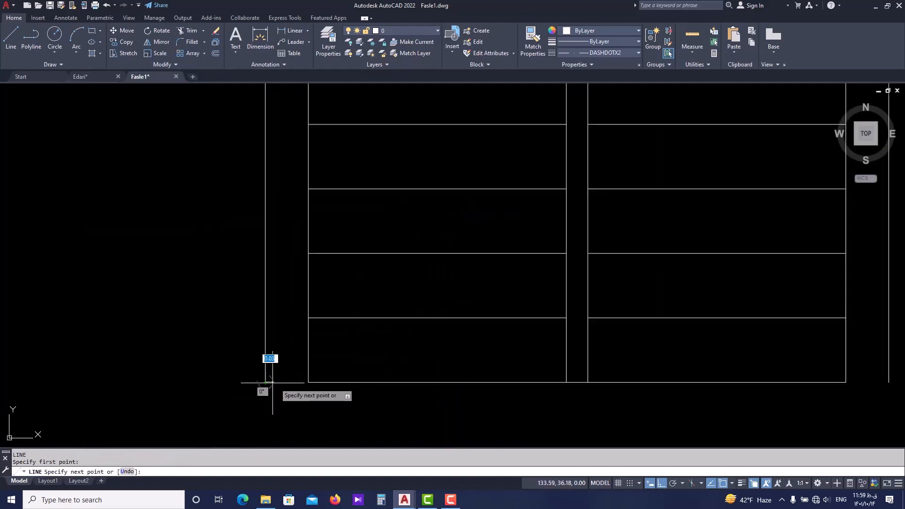
scroll(330, 372, "down", 2)
key("Escape")
Close the lower end of the right wall with a line from the stair outline's lower-right corner to the outer line.
key("Return")
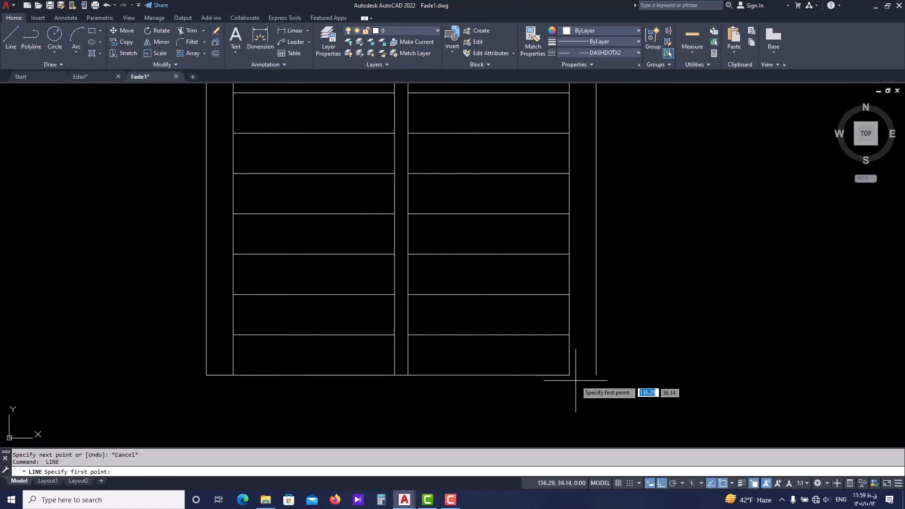
left_click(569, 374)
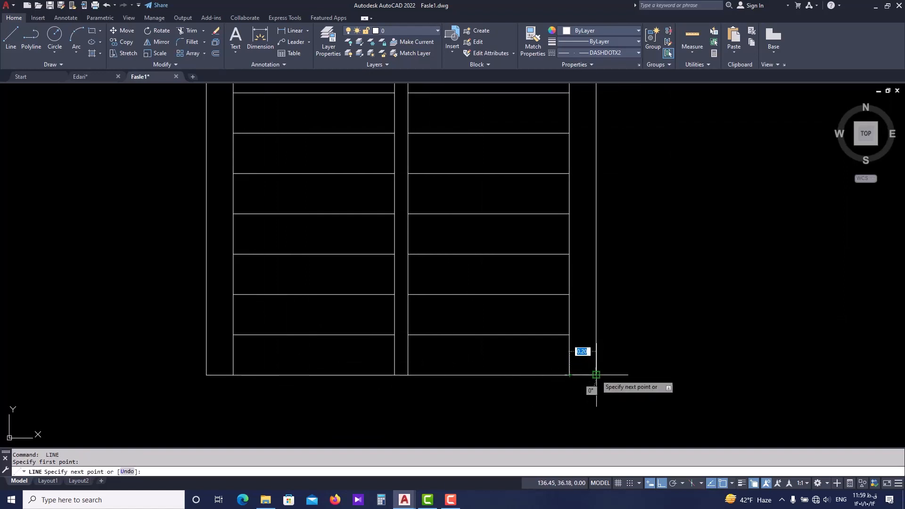
left_click(596, 375)
key("Escape")
Draw a separate 1.2 long horizontal line to the right of the finished stair plan, level with its lower edge.
scroll(556, 338, "down", 6)
mouse_move(590, 325)
middle_mouse_down()
mouse_move(535, 359)
mouse_move(406, 369)
mouse_move(324, 357)
middle_mouse_up()
scroll(361, 368, "up", 2)
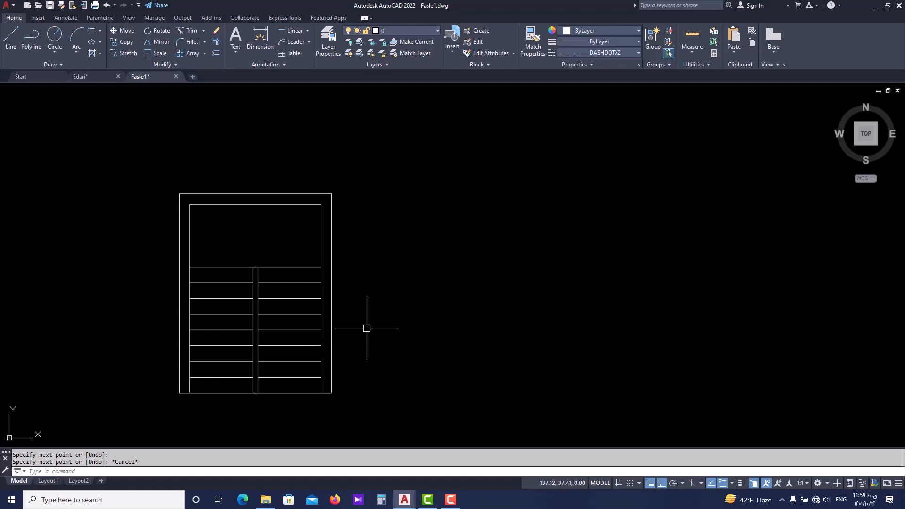
middle_click_drag(367, 327, 311, 327)
scroll(311, 326, "down", 3)
middle_click_drag(450, 334, 385, 340)
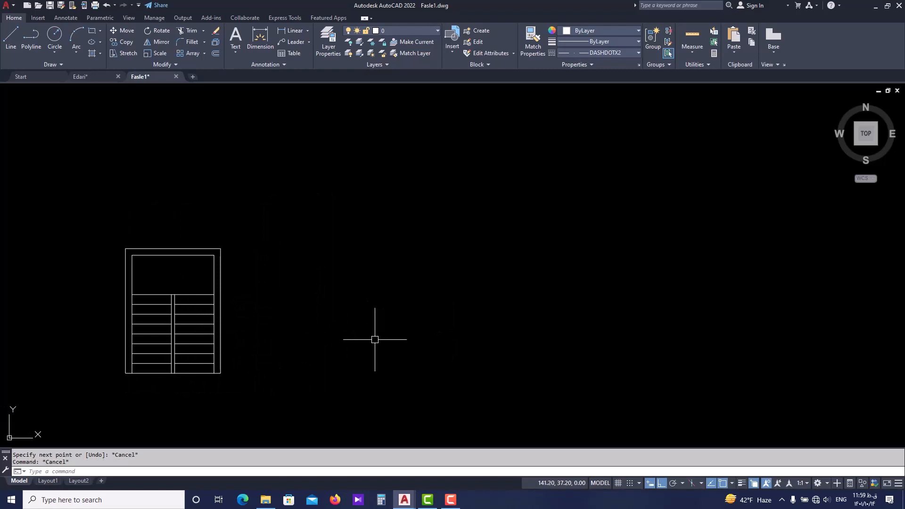
scroll(375, 340, "up", 3)
type("l")
key("Return")
left_click(270, 393)
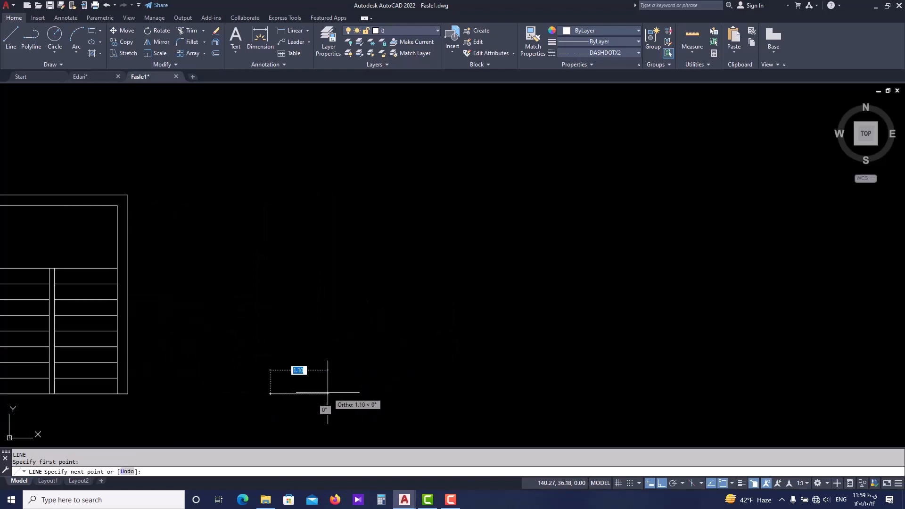
type("1.2")
key("Return")
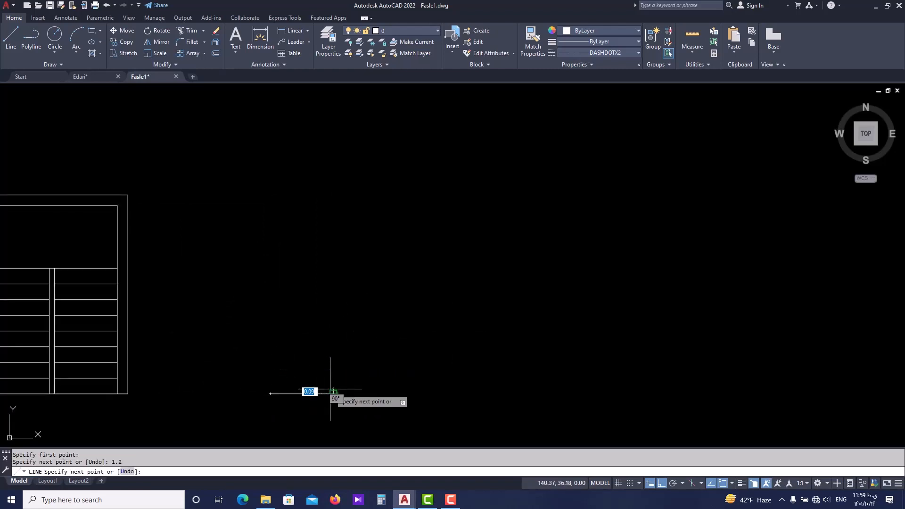
scroll(307, 395, "up", 6)
key("Return")
Offset the new 1.2 line upward by 0.3 to form the next tread line.
middle_click_drag(273, 387, 297, 390)
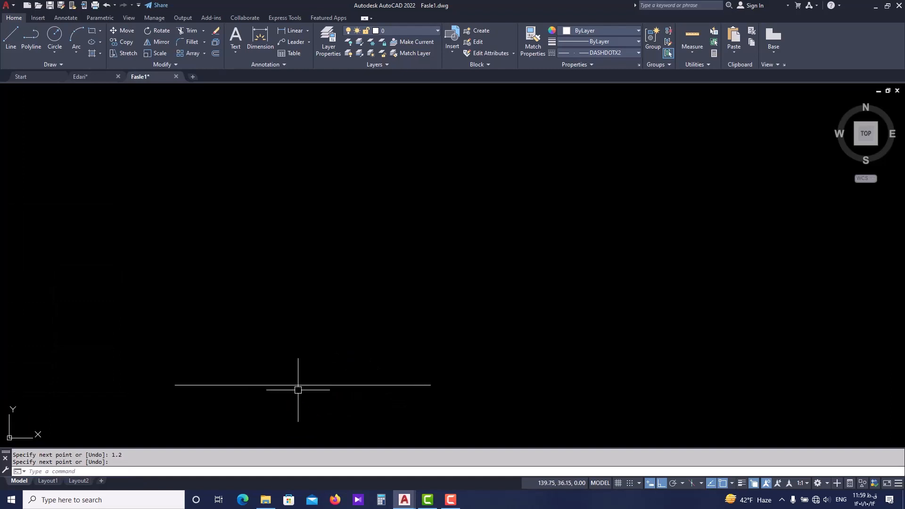
type("o")
key("Return")
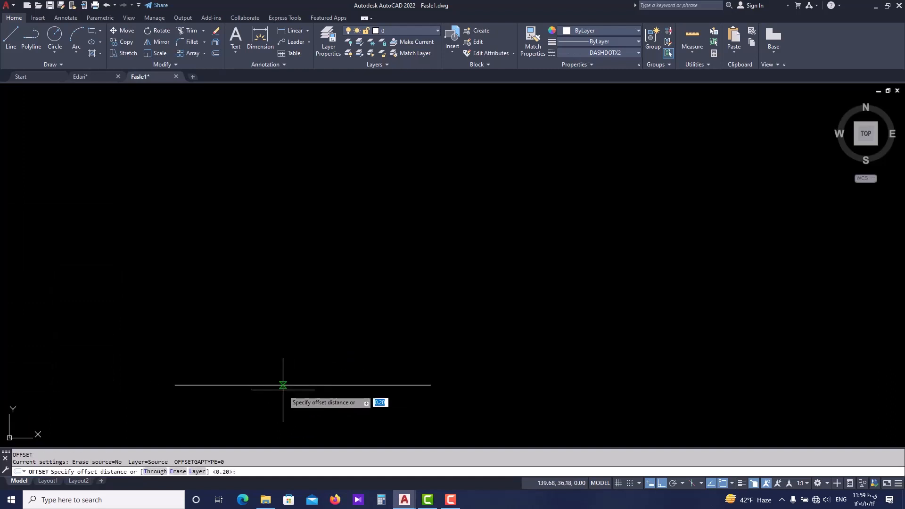
type("0.")
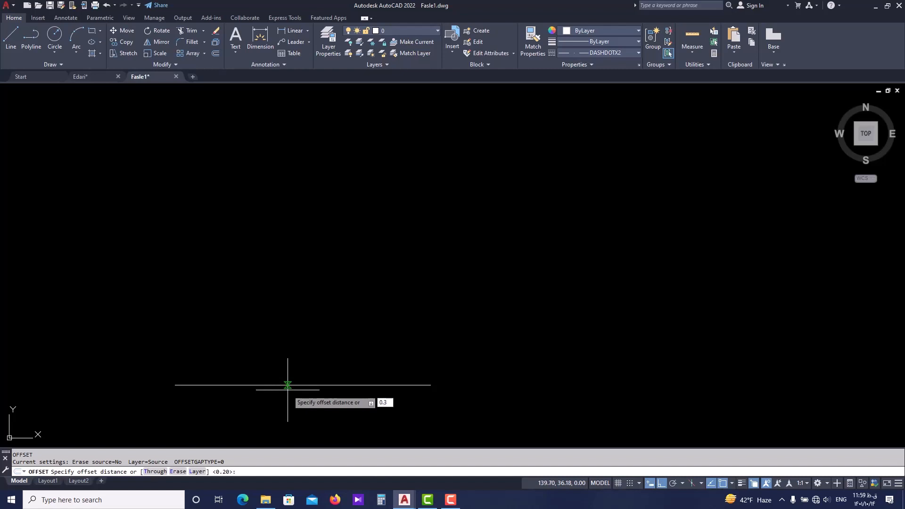
type("3")
key("Return")
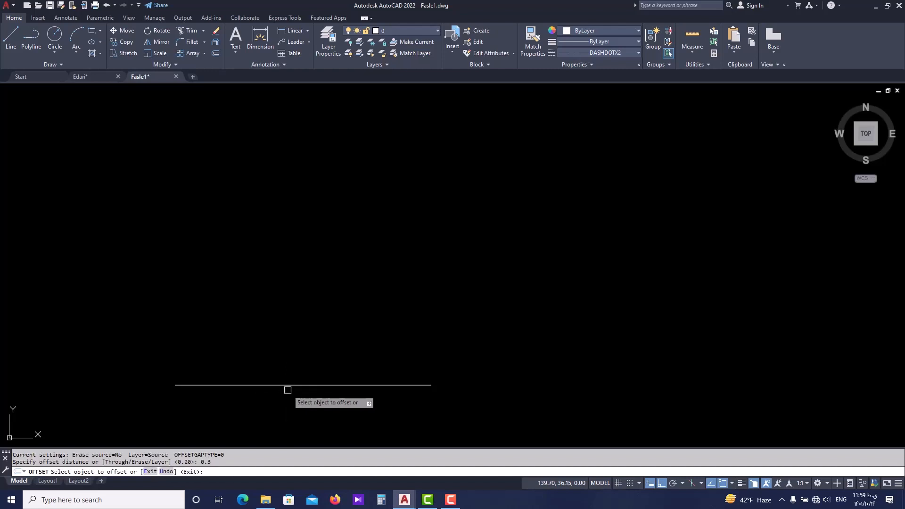
left_click(285, 385)
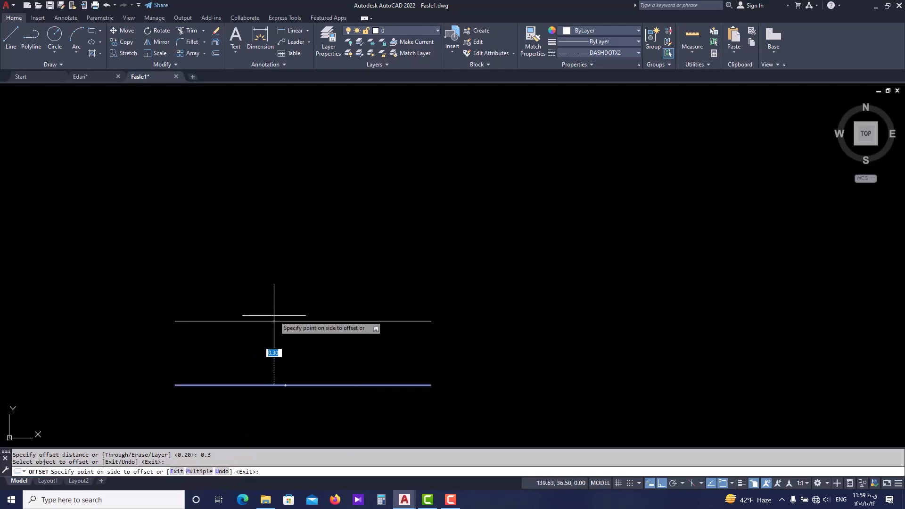
scroll(267, 365, "down", 1)
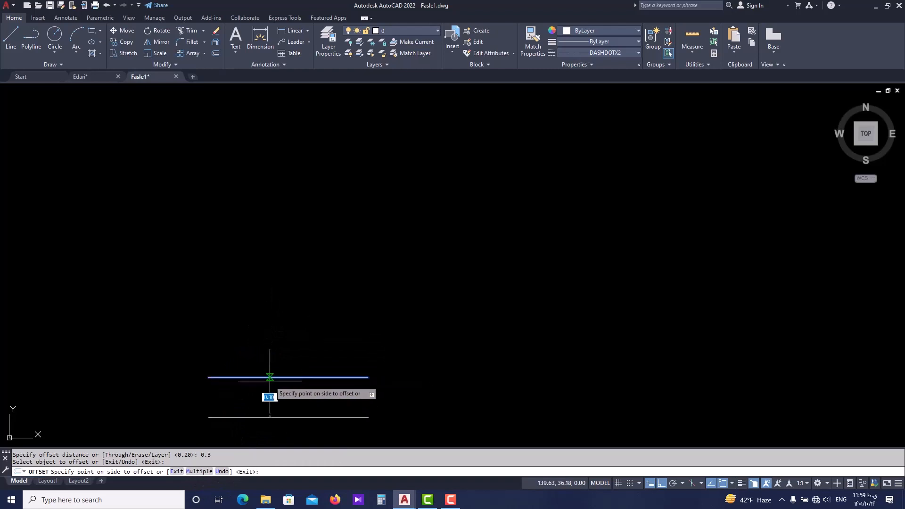
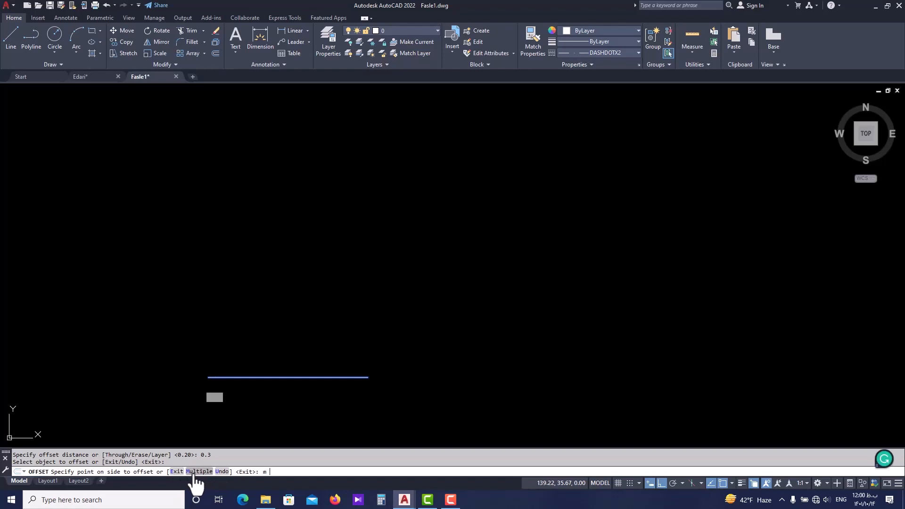
Offset the 1.2 line upward repeatedly at 0.3 spacing, using the Multiple option.
key("Return")
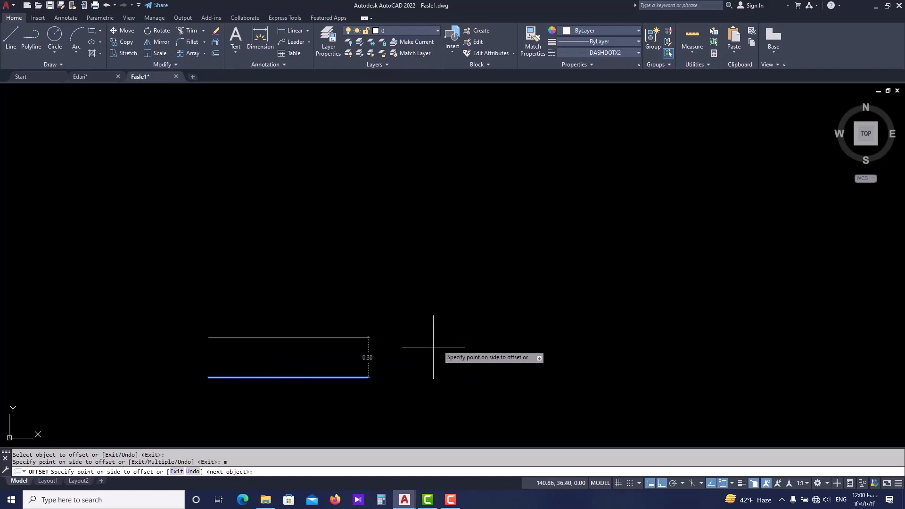
scroll(470, 304, "down", 4)
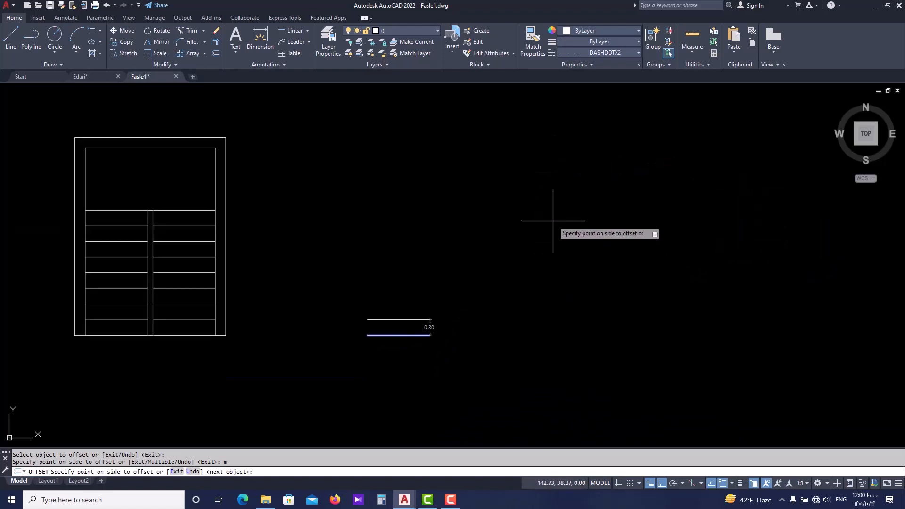
left_click(571, 195)
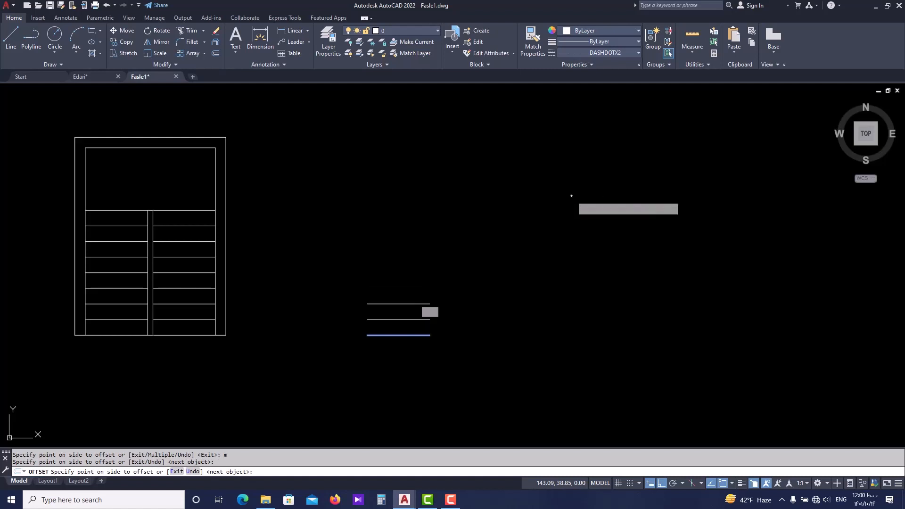
left_click(571, 195)
left_click(571, 195)
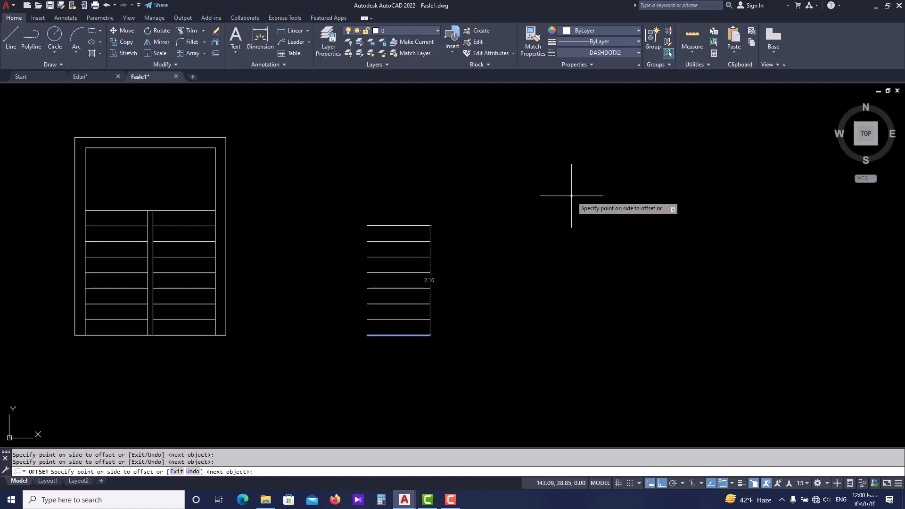
left_click(571, 195)
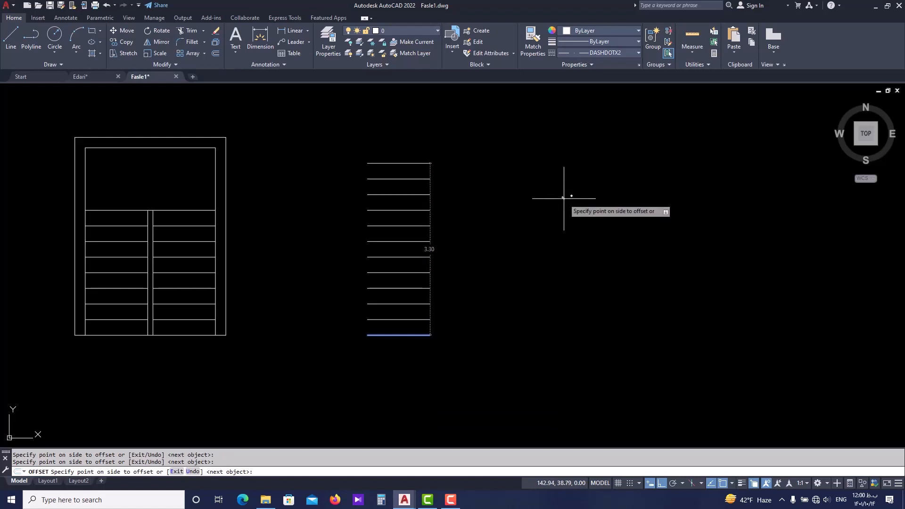
left_click(563, 197)
left_click(564, 196)
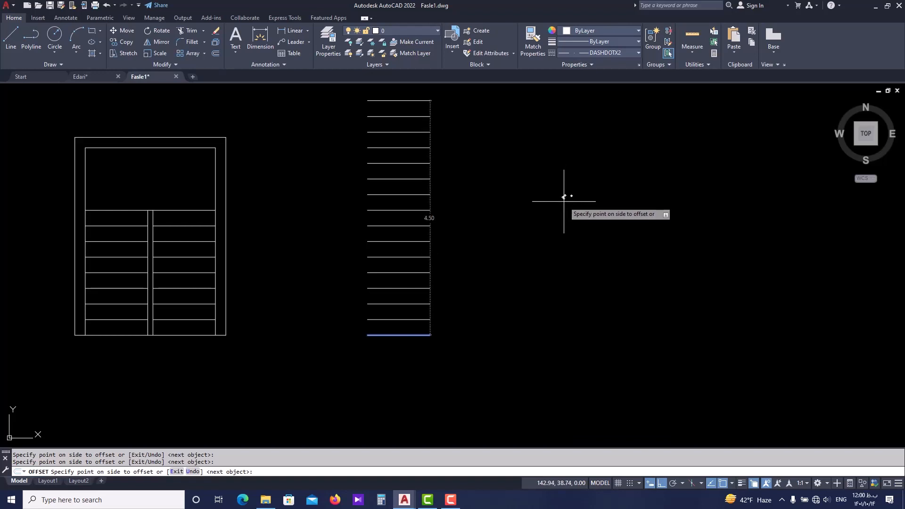
key("Escape")
Delete all the offset copies above the original 1.2 line.
left_click(448, 111)
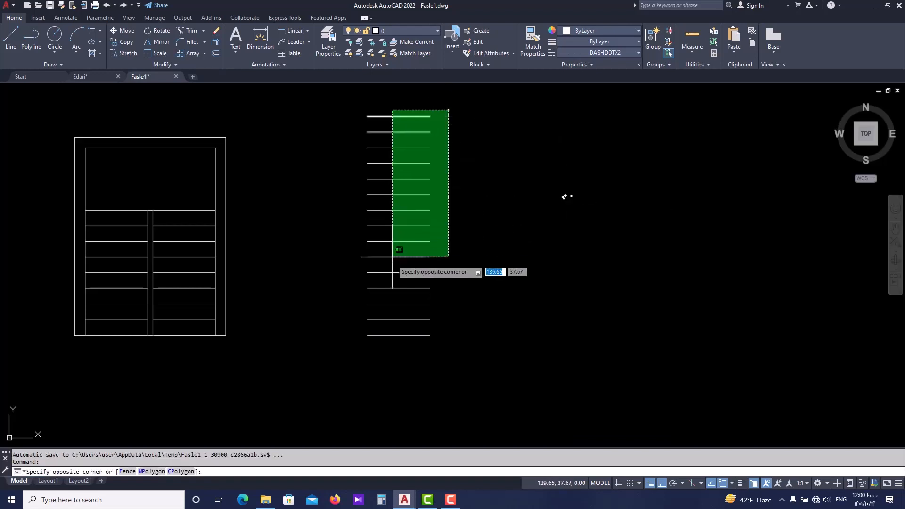
left_click(390, 309)
key("Delete")
Offset the remaining 1.2 line upward seven times at 0.3 spacing, using the Multiple option.
scroll(398, 311, "up", 3)
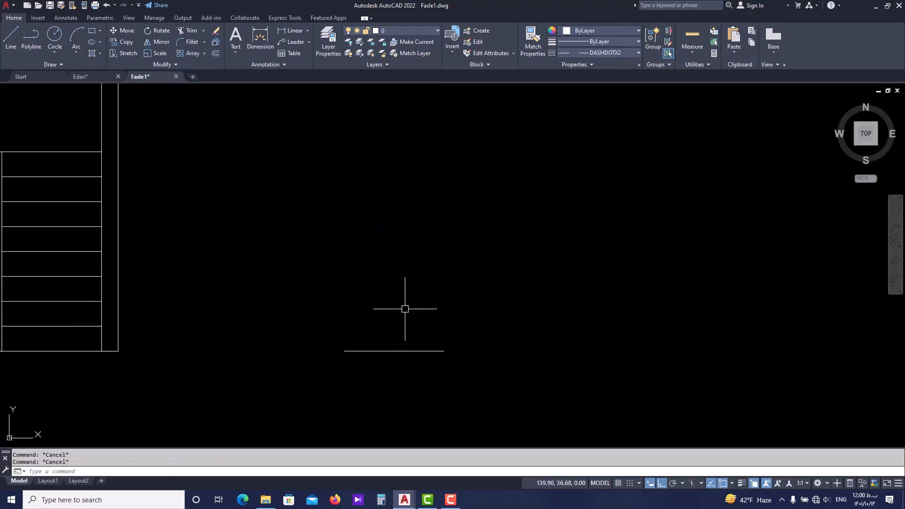
type("o")
key("Return")
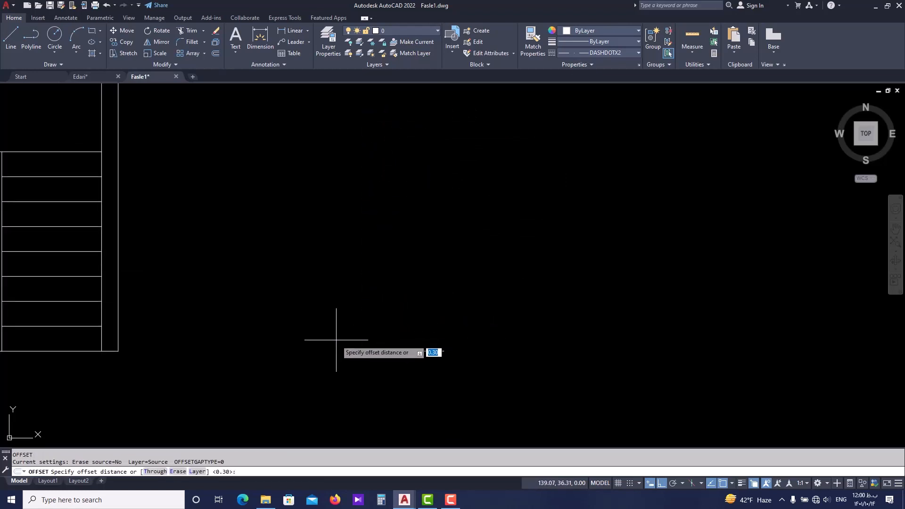
scroll(383, 352, "up", 4)
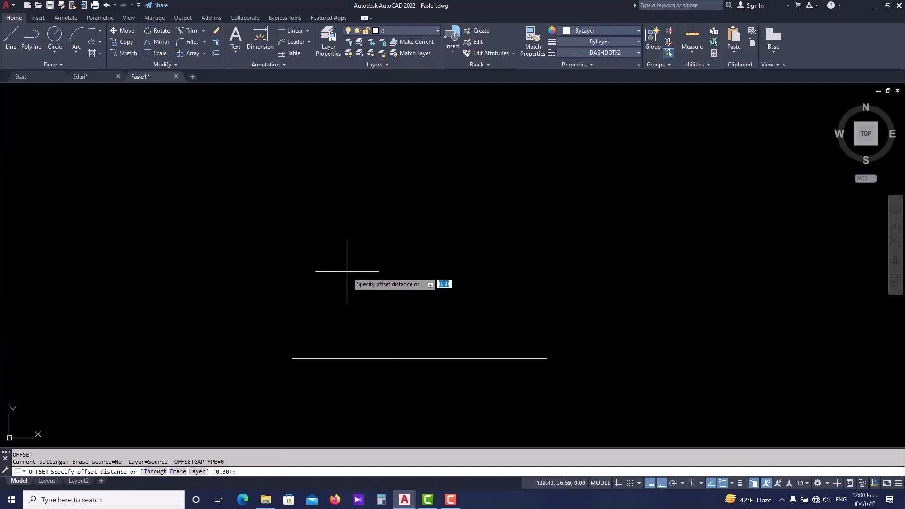
key("Return")
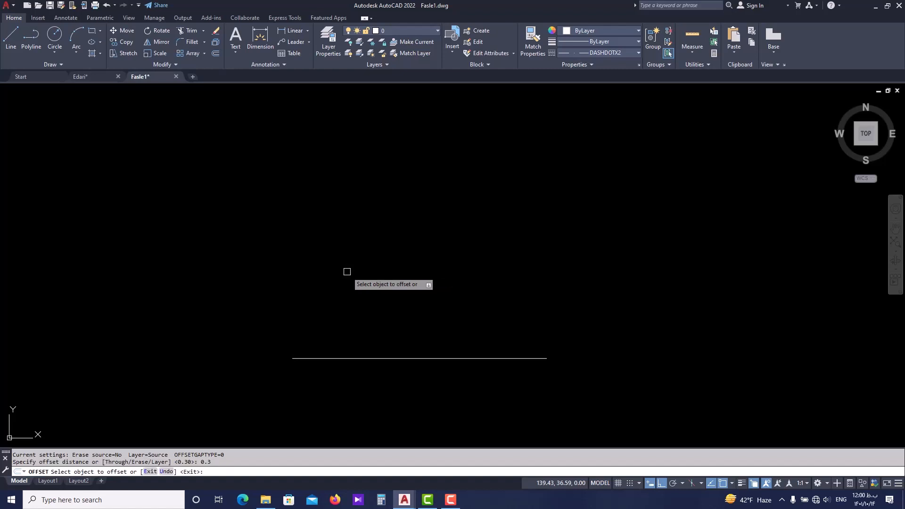
left_click(428, 359)
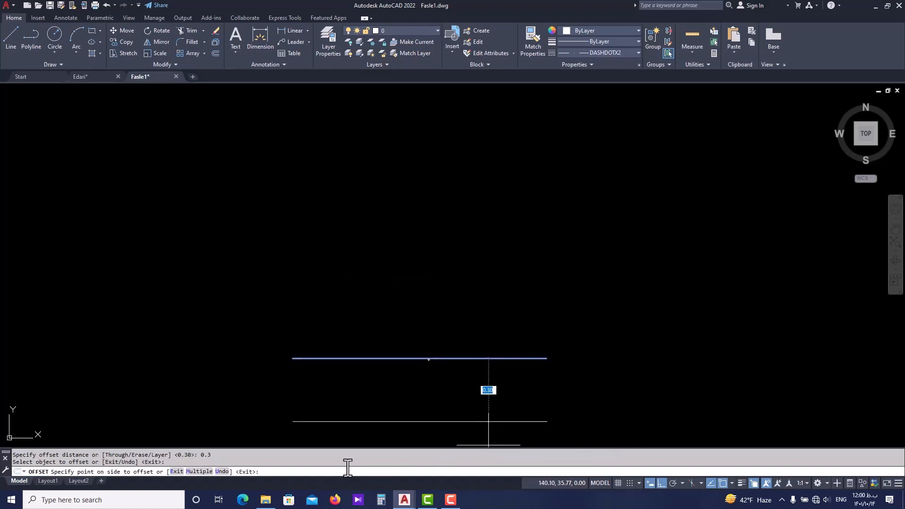
type("m")
key("Return")
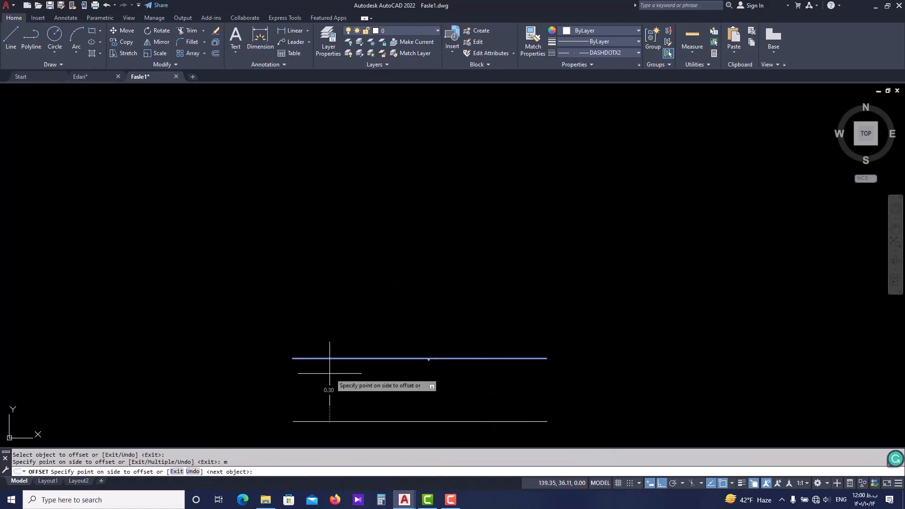
scroll(419, 245, "down", 2)
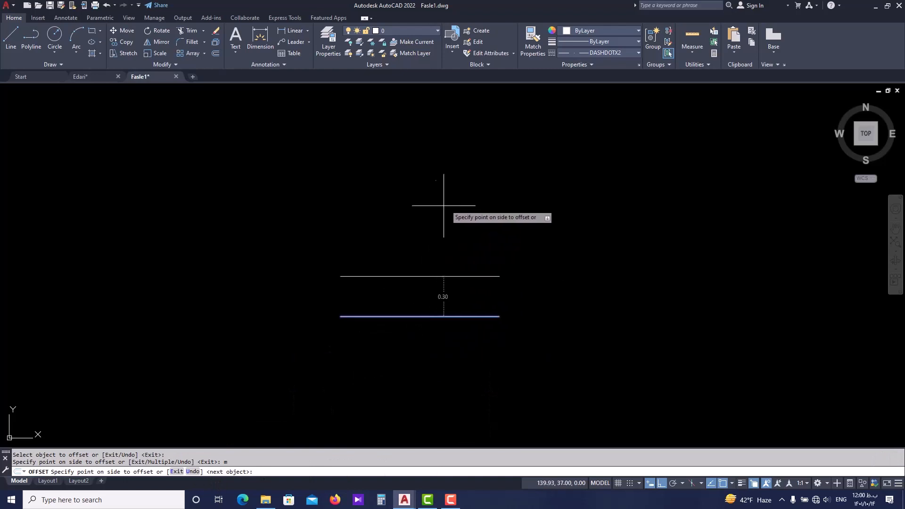
left_click(564, 188)
left_click(559, 172)
left_click(556, 151)
left_click(555, 130)
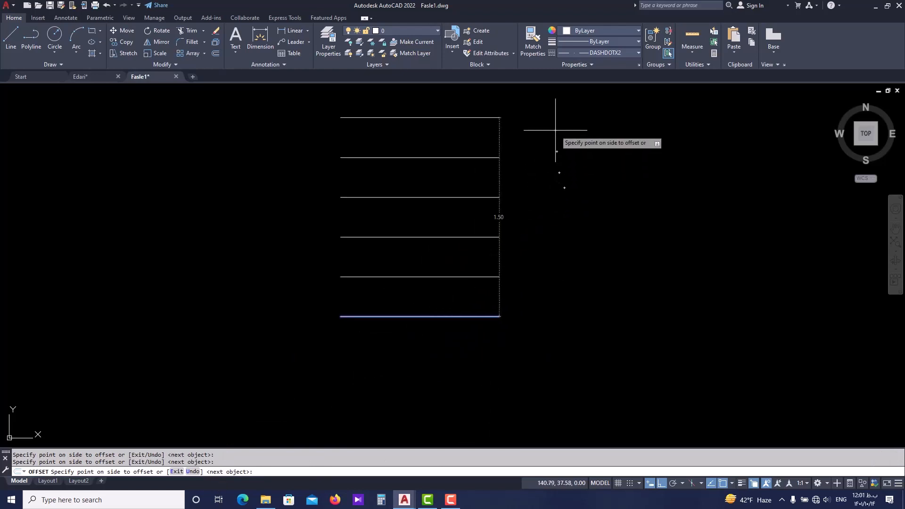
left_click(558, 115)
middle_click_drag(548, 173, 528, 325)
left_click(550, 240)
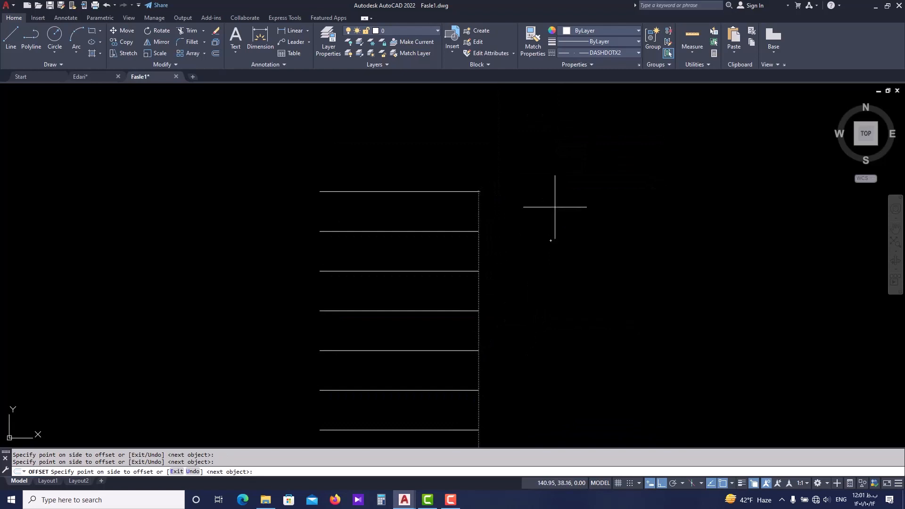
left_click(554, 207)
key("Return")
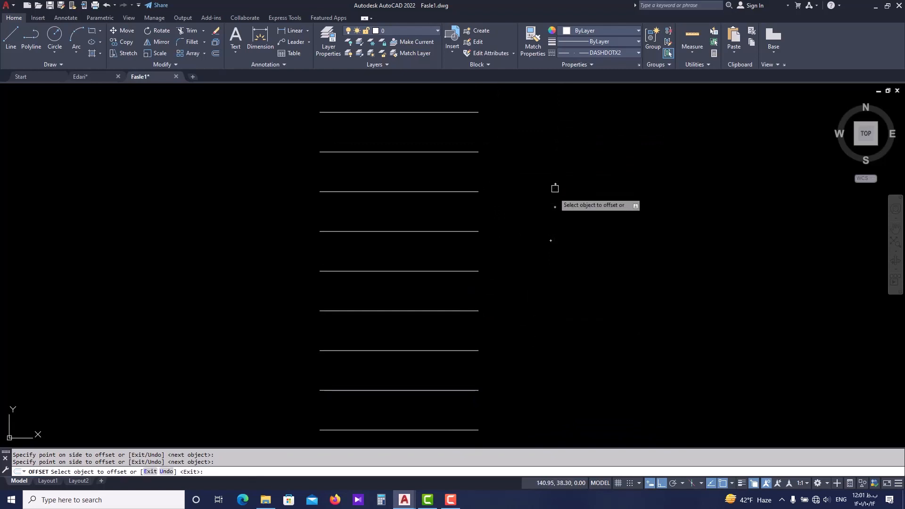
scroll(545, 269, "down", 5)
key("Escape")
Draw a 1.2 long horizontal line starting 0.1 to the right of the bottom tread's right endpoint.
scroll(509, 168, "up", 2)
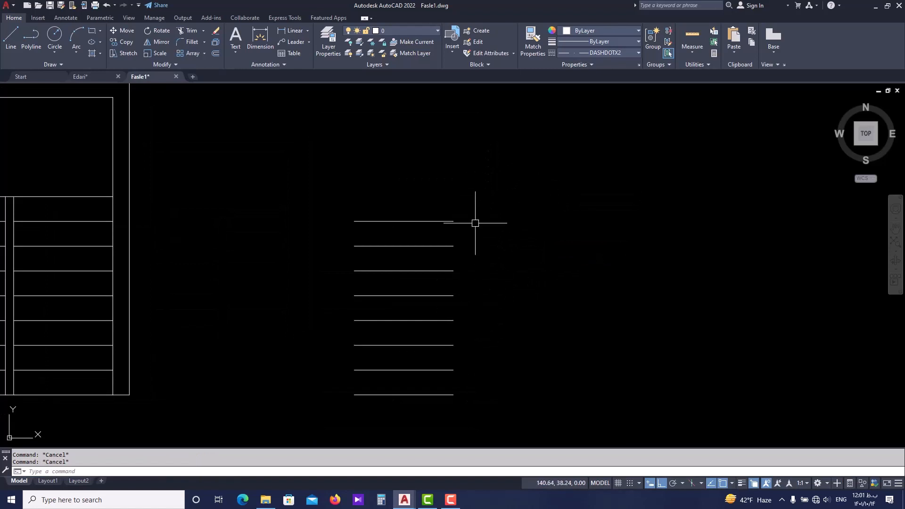
middle_click_drag(436, 341, 421, 339)
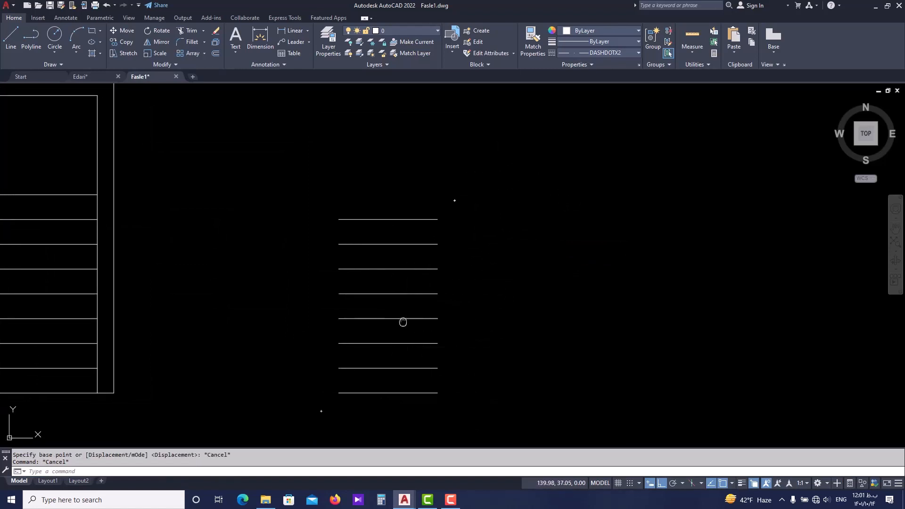
middle_click_drag(403, 322, 361, 315)
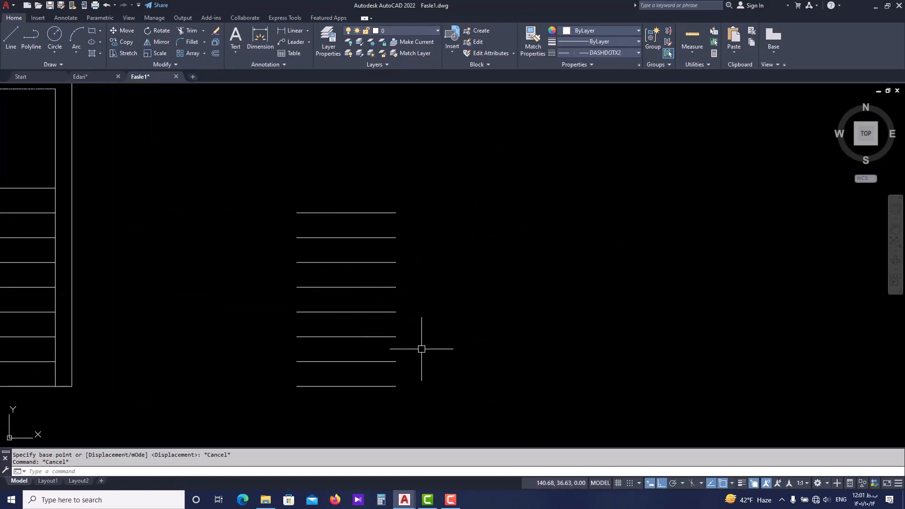
type("L")
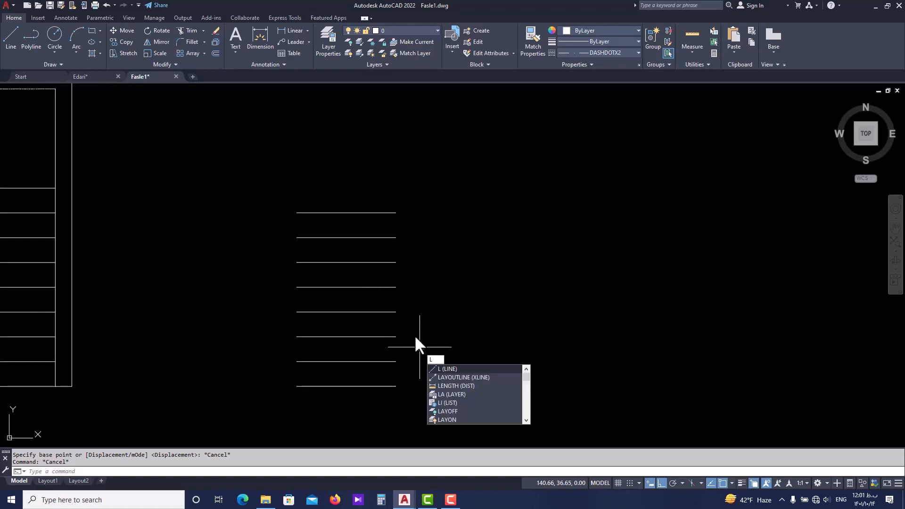
key("Return")
scroll(395, 380, "up", 3)
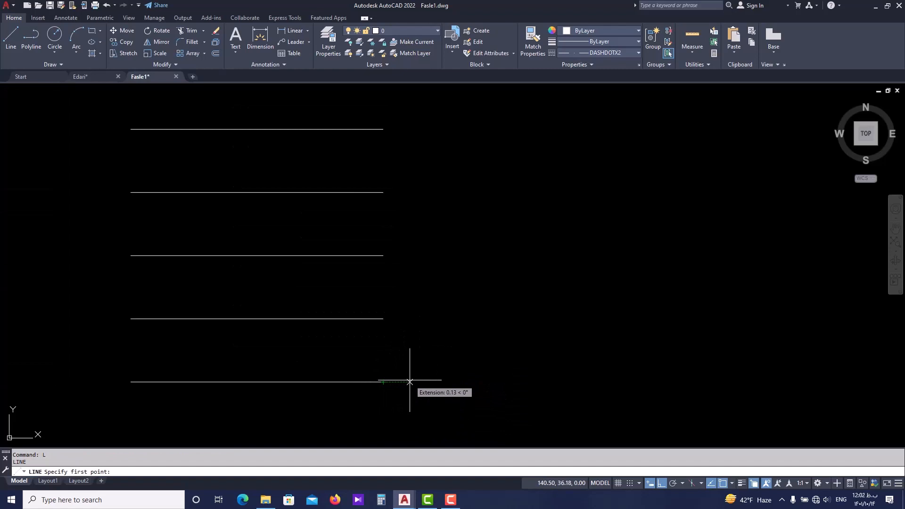
key("Return")
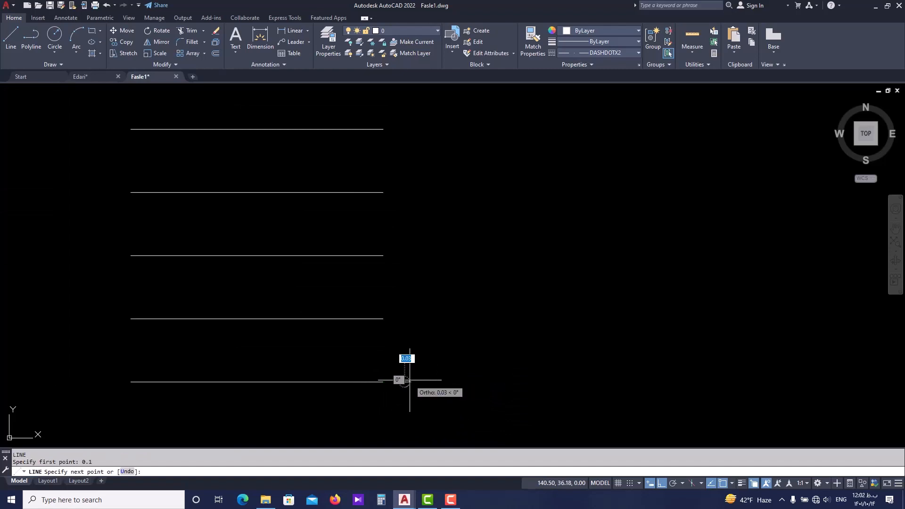
type("1")
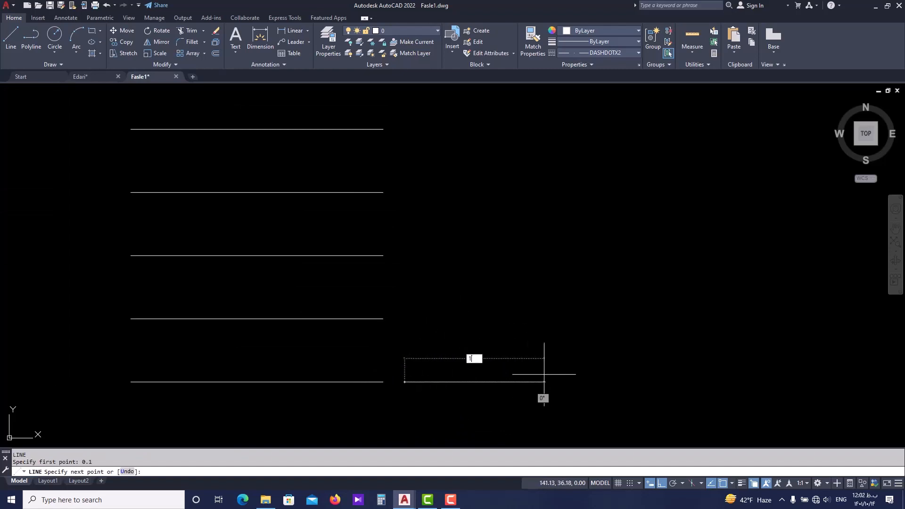
type(".2")
key("Return")
key("Escape")
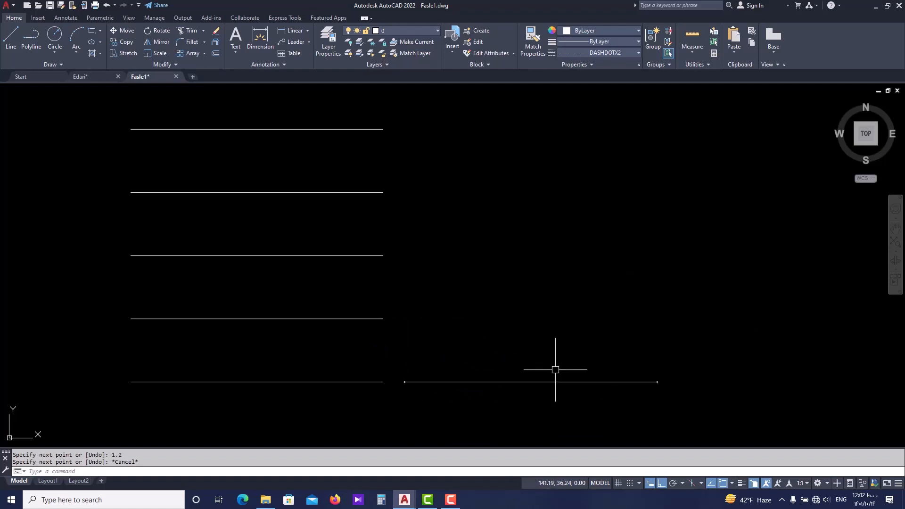
Try a single 0.3 upward offset of the new 1.2 line and undo it.
scroll(544, 377, "down", 2)
type("o")
key("Return")
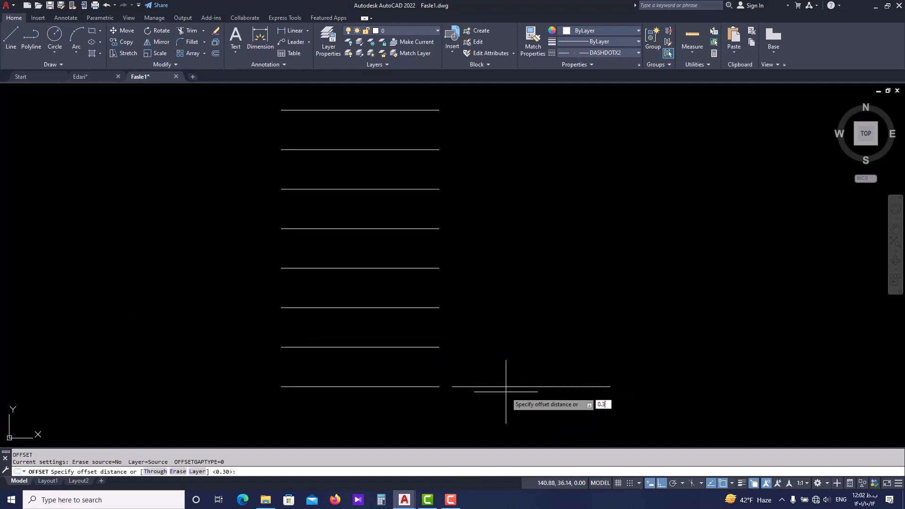
key("Return")
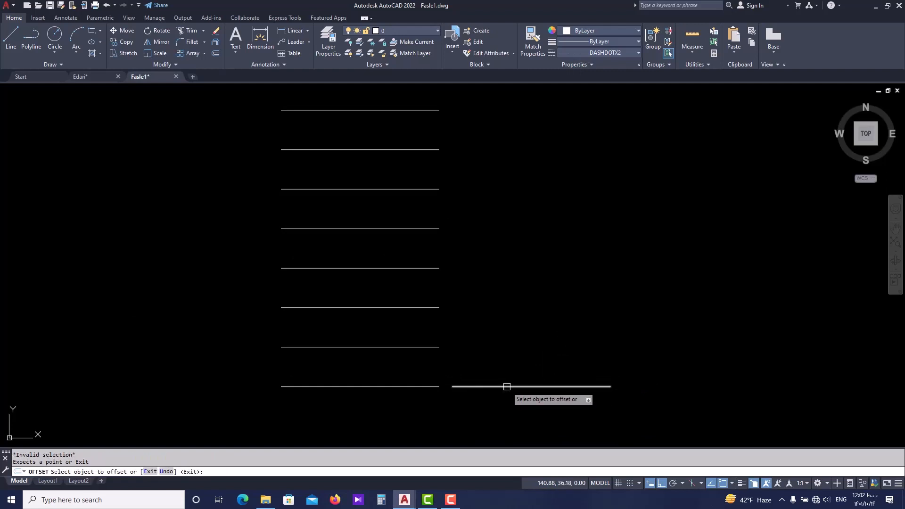
left_click(505, 386)
scroll(545, 326, "down", 2)
left_click(577, 282)
key("Escape")
key("Escape")
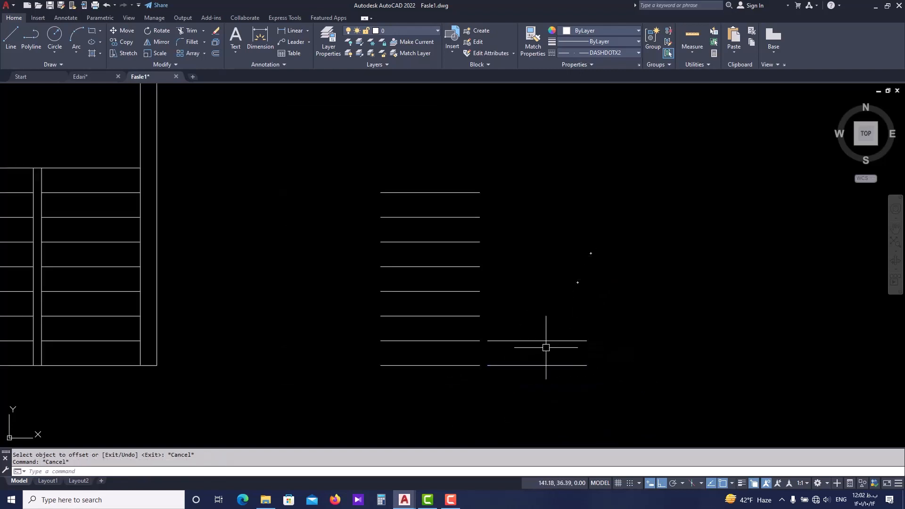
key("ctrl+z")
Offset the second flight's bottom line upward six times at 0.3 spacing, using the Multiple option.
type("o")
key("Return")
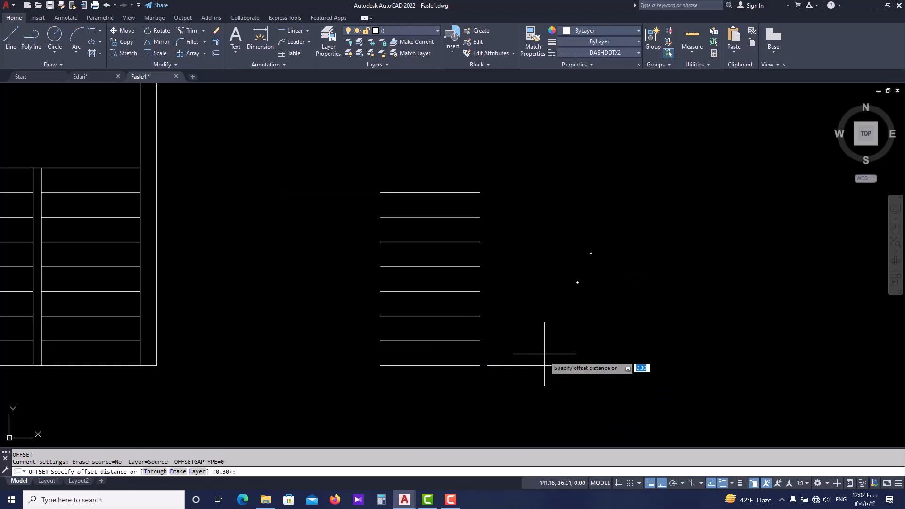
key("Return")
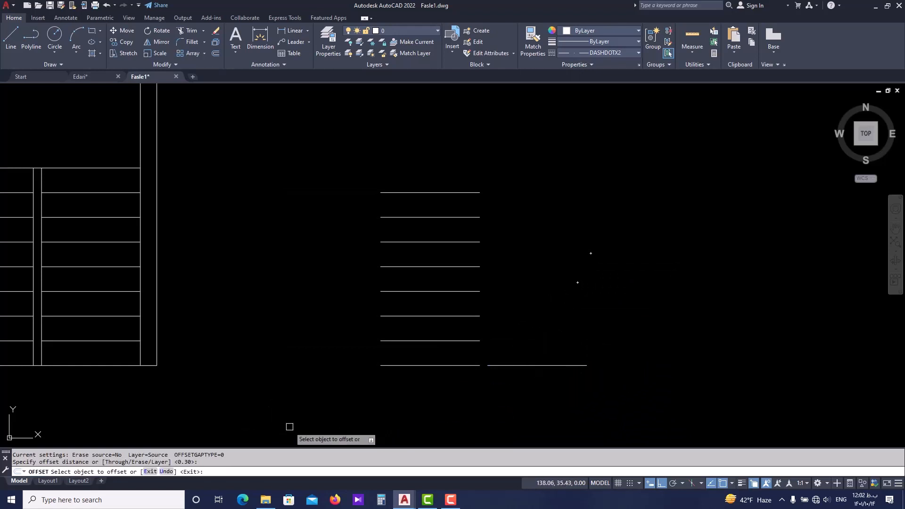
left_click(529, 366)
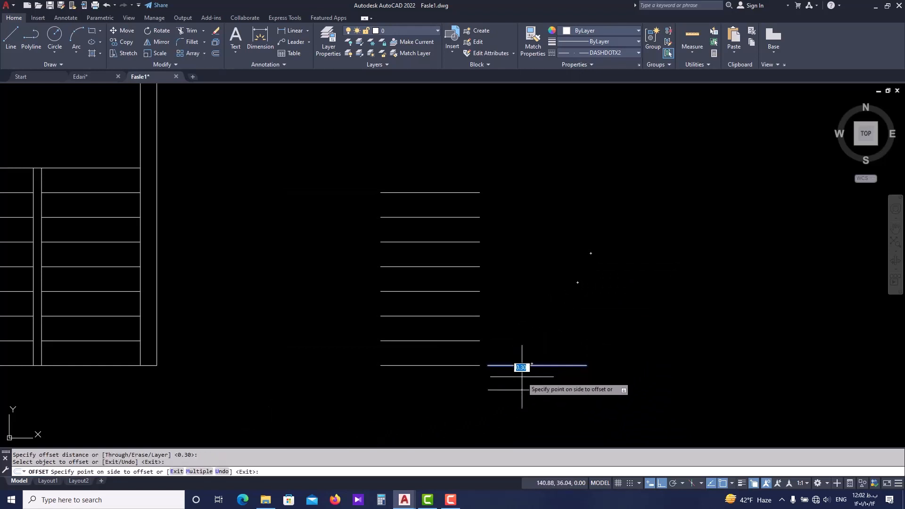
type("m")
key("Return")
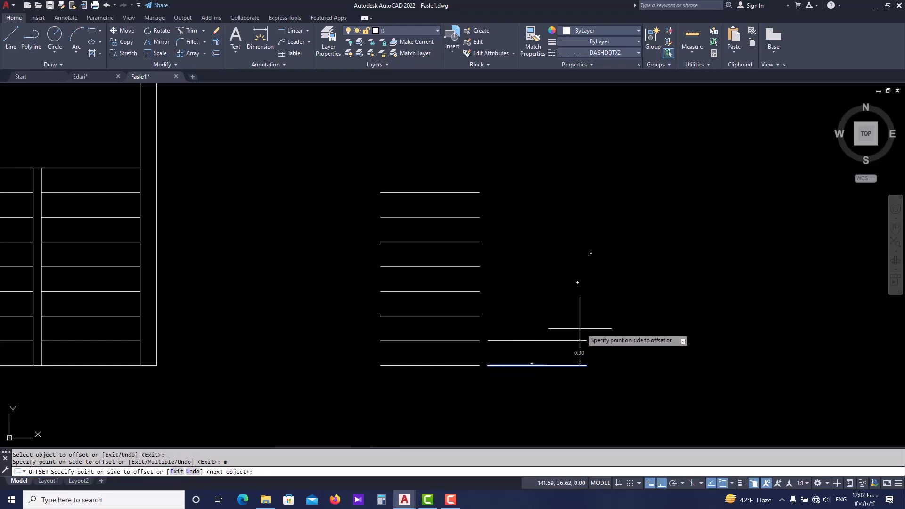
left_click(607, 302)
left_click(613, 275)
left_click(619, 233)
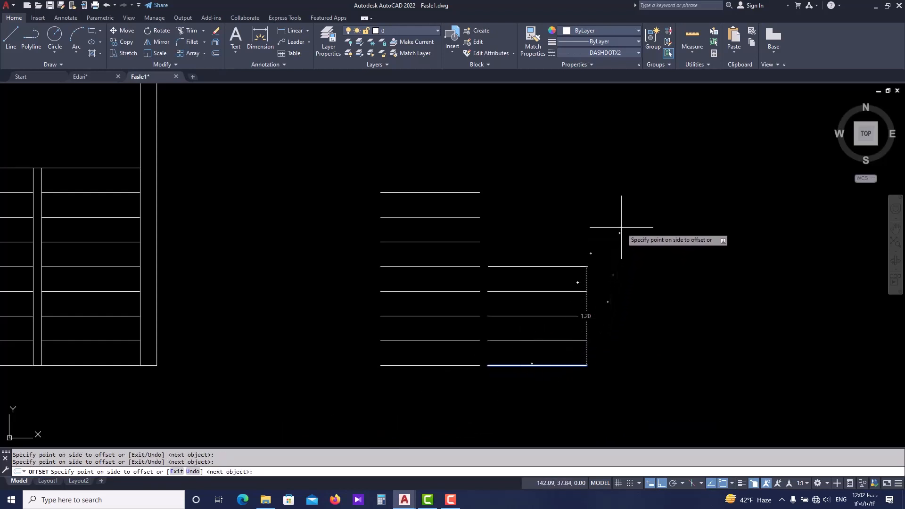
left_click(622, 212)
left_click(623, 198)
left_click(623, 182)
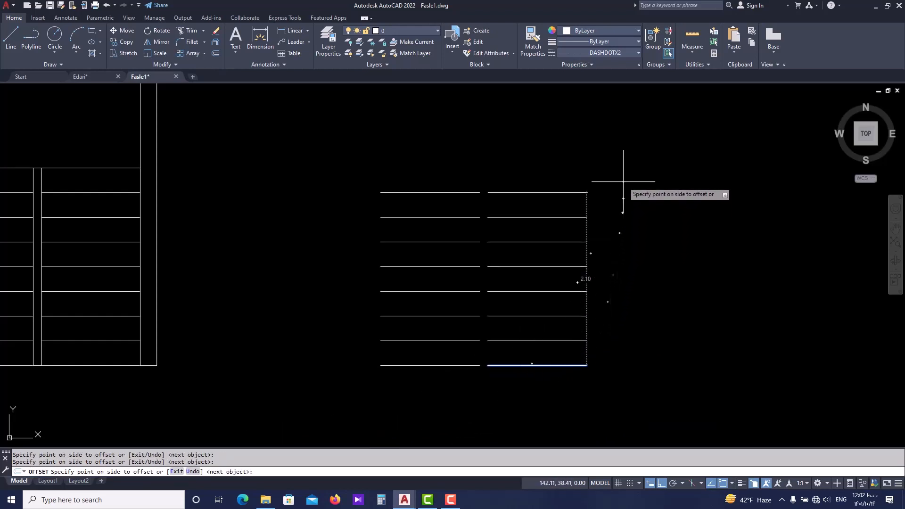
key("Return")
key("Escape")
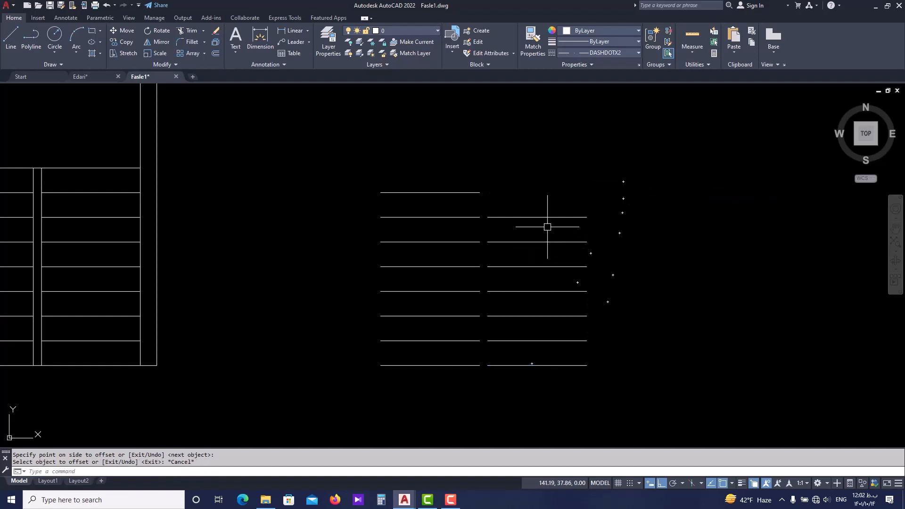
Offset the second flight's topmost line upward by 0.3 to add its last tread line.
key("Return")
key("Return")
left_click(553, 217)
left_click(563, 183)
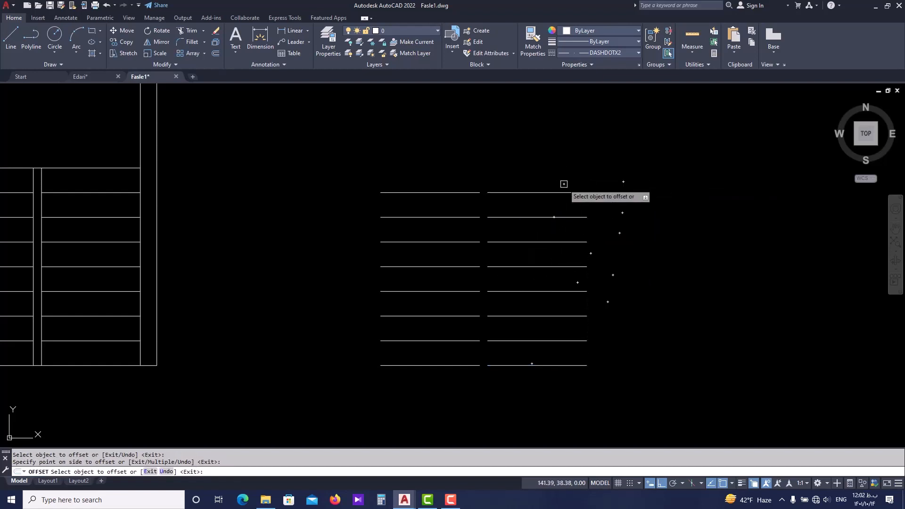
Draw a rectangle filling the gap between the two flights, from the top tread line down to the bottom one.
scroll(550, 219, "up", 4)
key("Escape")
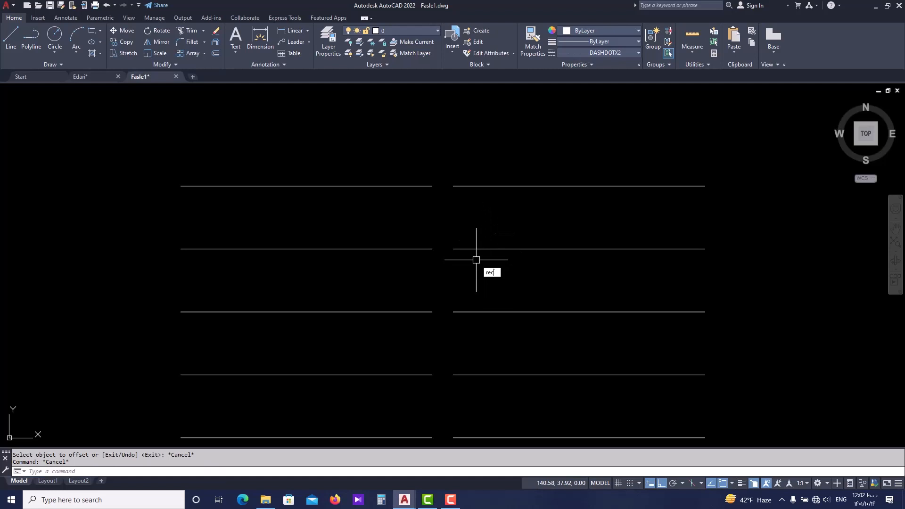
type("rec")
key("Return")
left_click(453, 185)
scroll(452, 200, "down", 3)
scroll(448, 287, "up", 2)
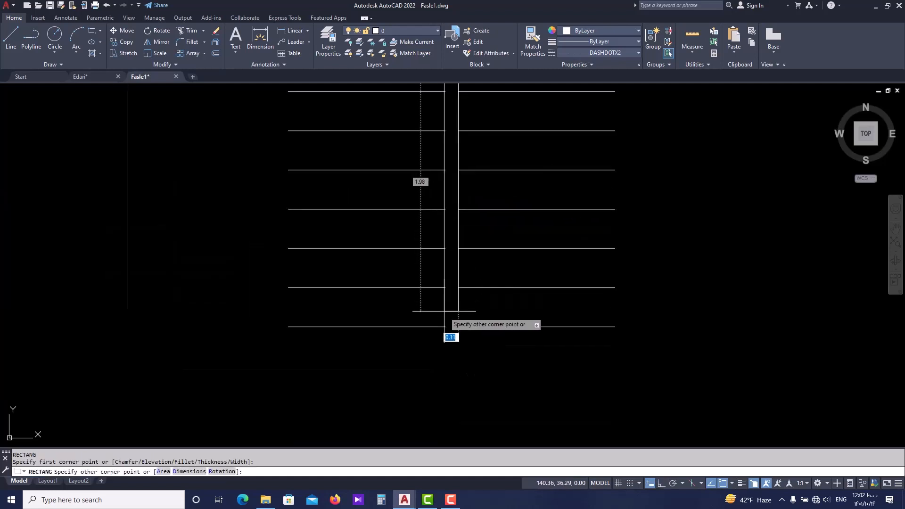
type("1.2")
key("Return")
scroll(408, 329, "down", 5)
key("ctrl+z")
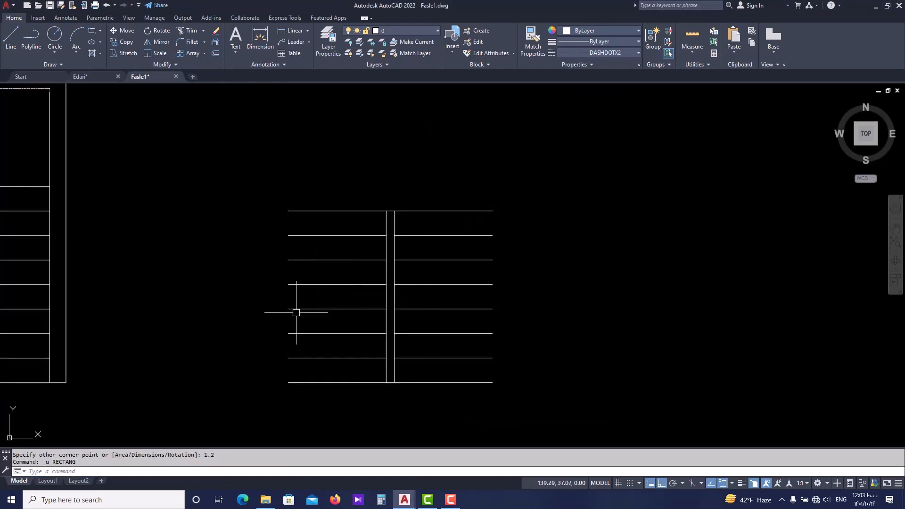
Draw a rectangle around both flights, from the bottom-left tread endpoint to the top-right tread endpoint.
middle_click_drag(296, 312, 294, 309)
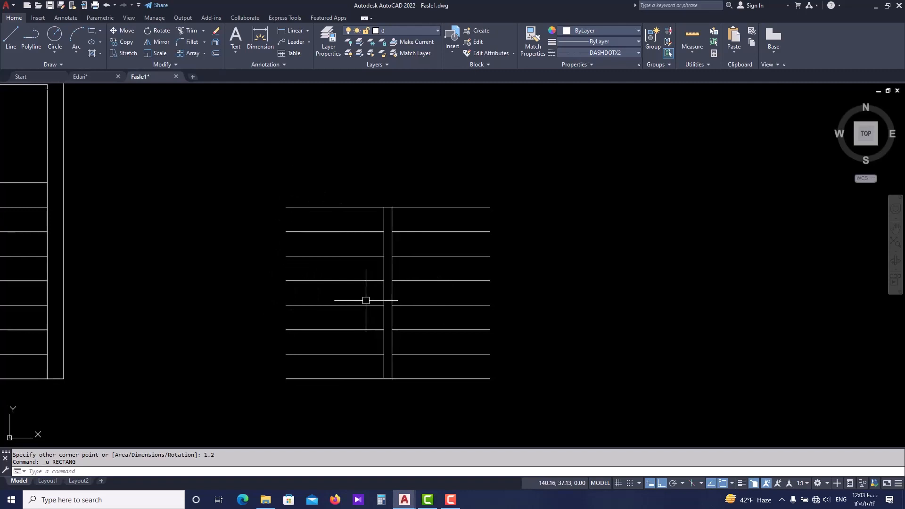
type("rec")
key("Return")
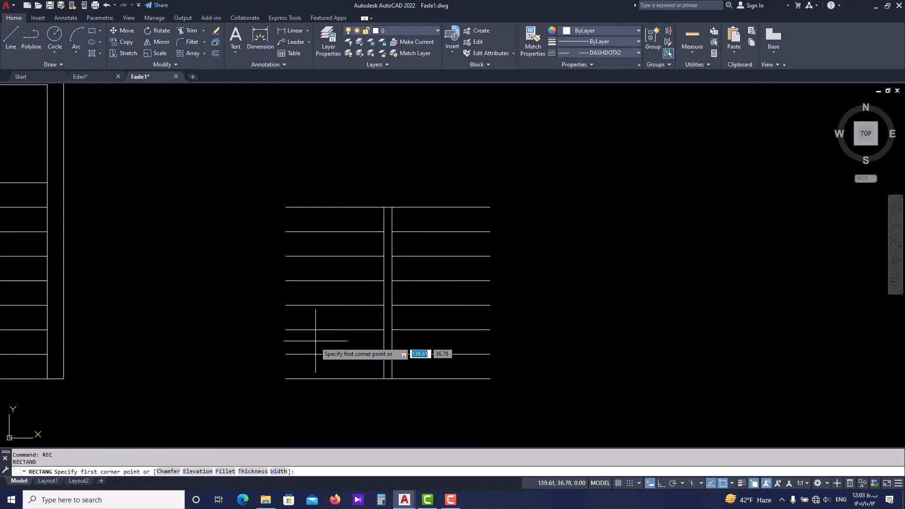
left_click(285, 378)
left_click(490, 207)
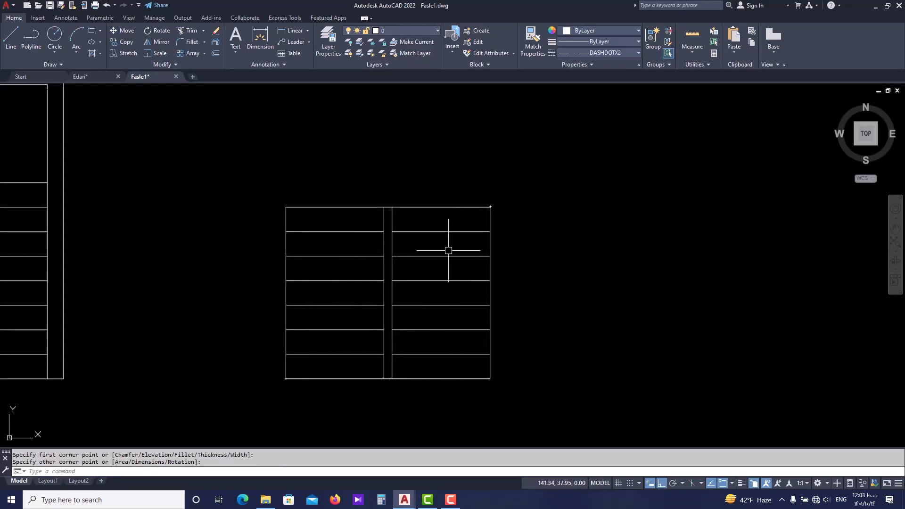
Try stretching the enclosing rectangle's top edge upward by 1.2 and undo it.
left_click(421, 206)
middle_click_drag(419, 205, 389, 287)
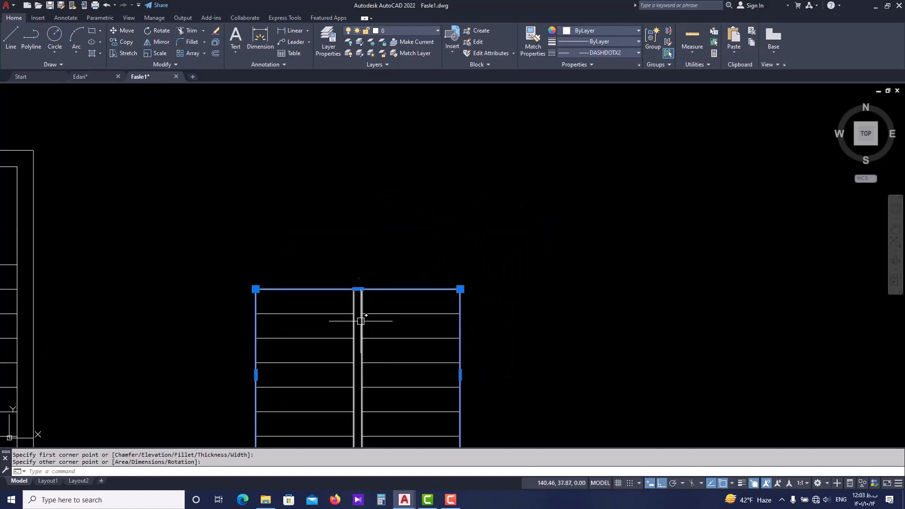
left_click(357, 289)
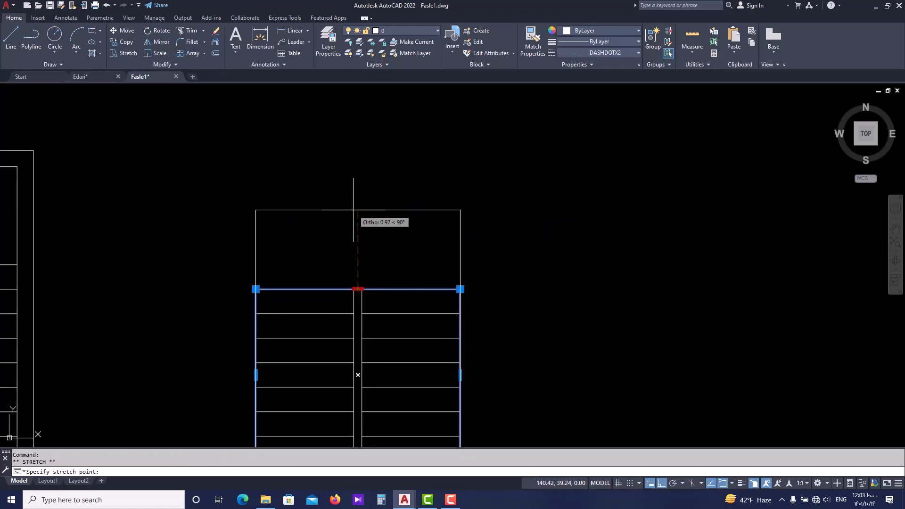
type("1")
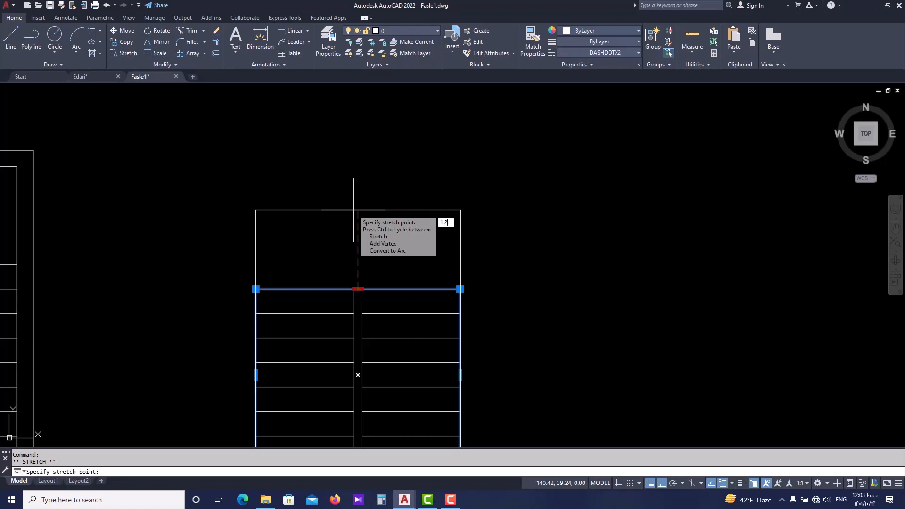
type(".2")
key("Return")
key("Escape")
key("ctrl+z")
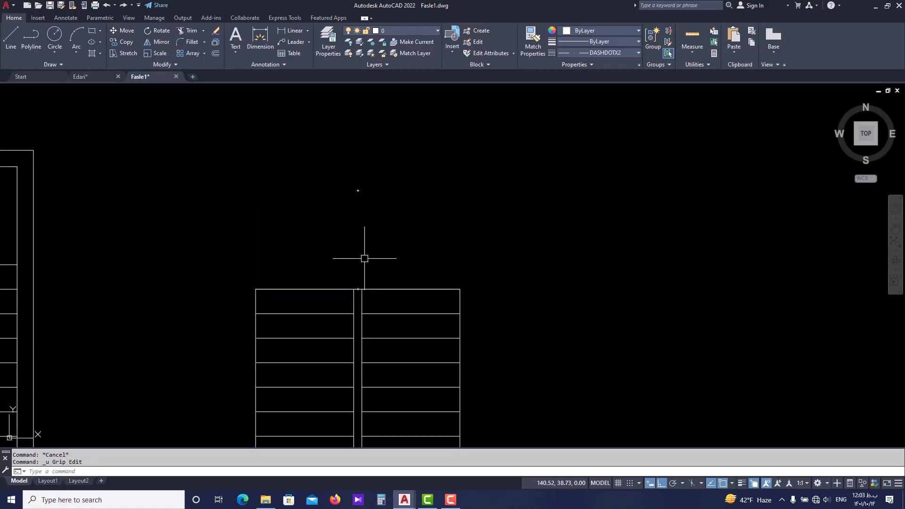
Stretch the enclosing rectangle's top edge upward by 1.2 to form the landing above the treads.
left_click(358, 285)
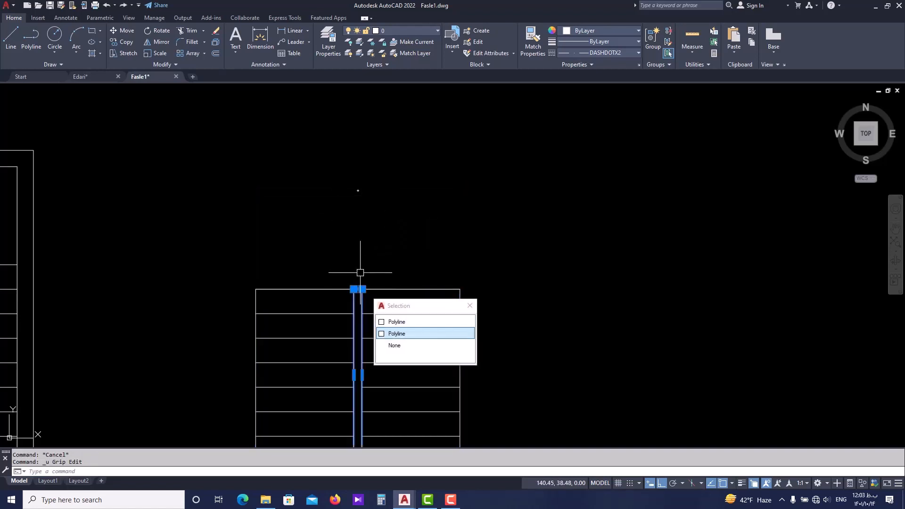
left_click(355, 291)
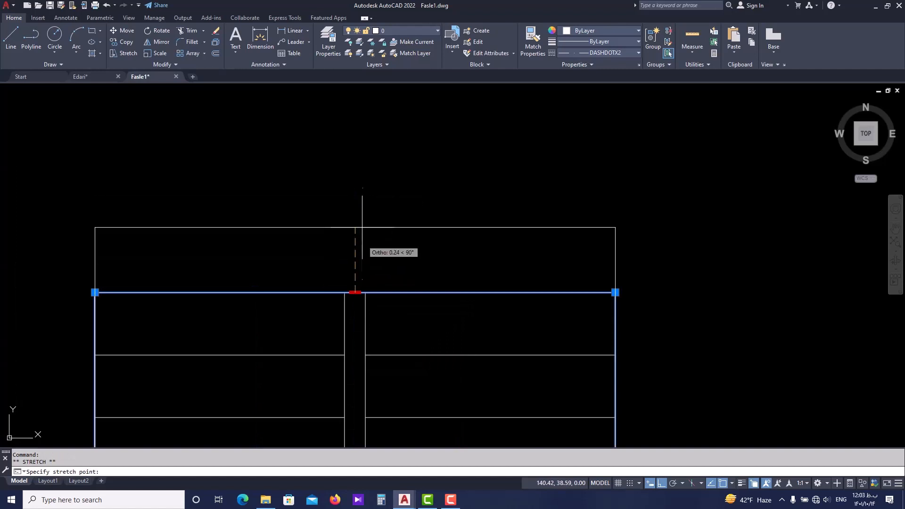
scroll(362, 222, "down", 1)
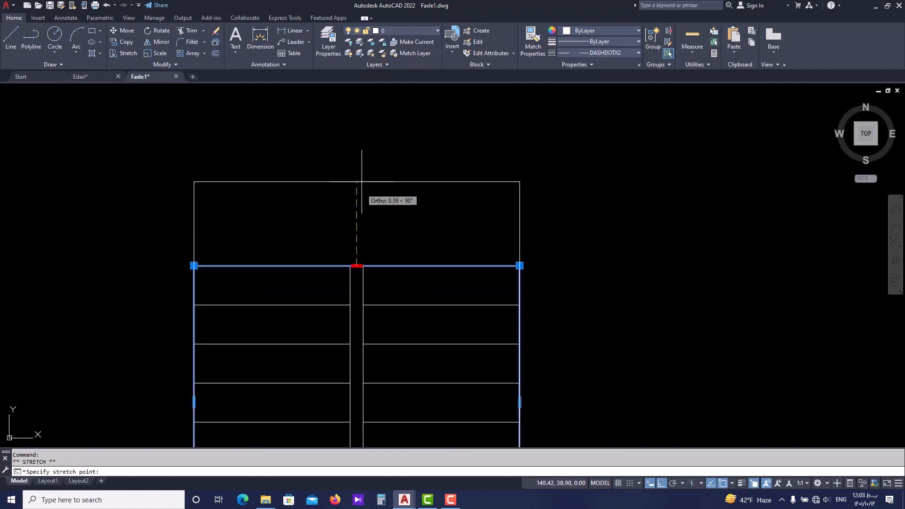
scroll(358, 226, "down", 2)
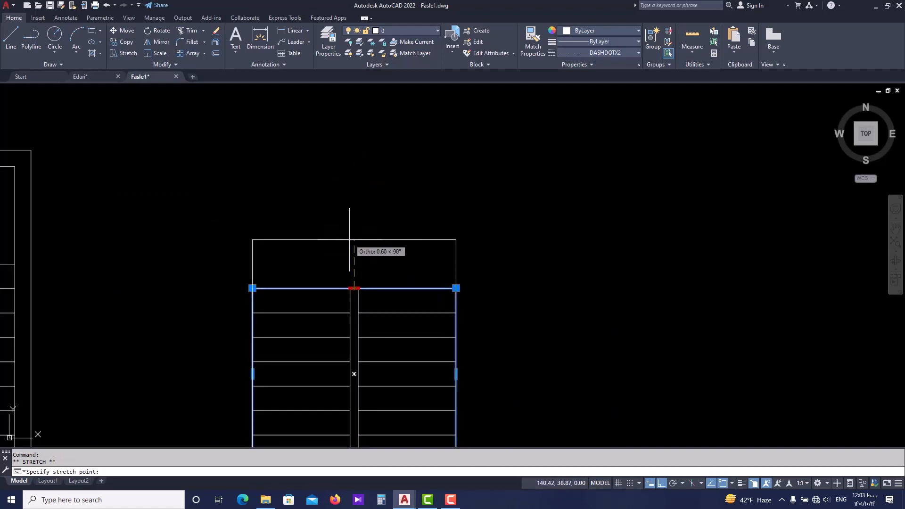
type("1.2")
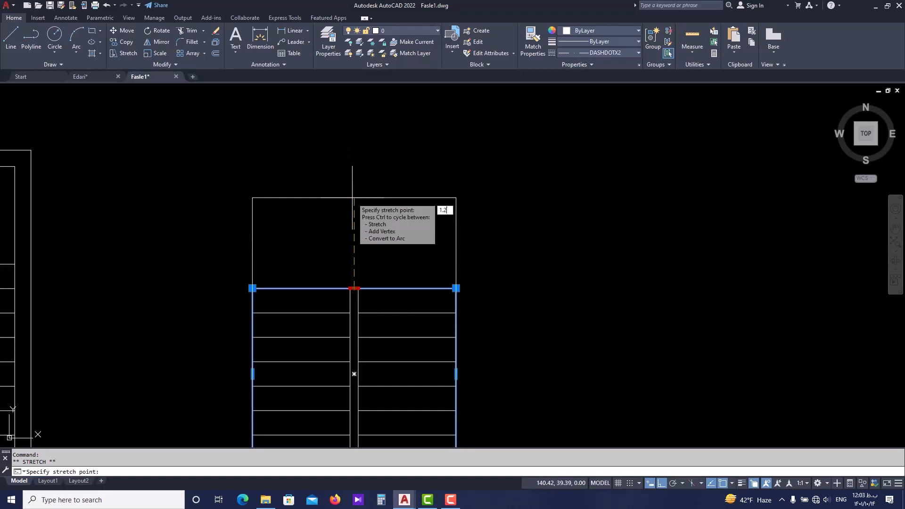
key("Return")
key("Escape")
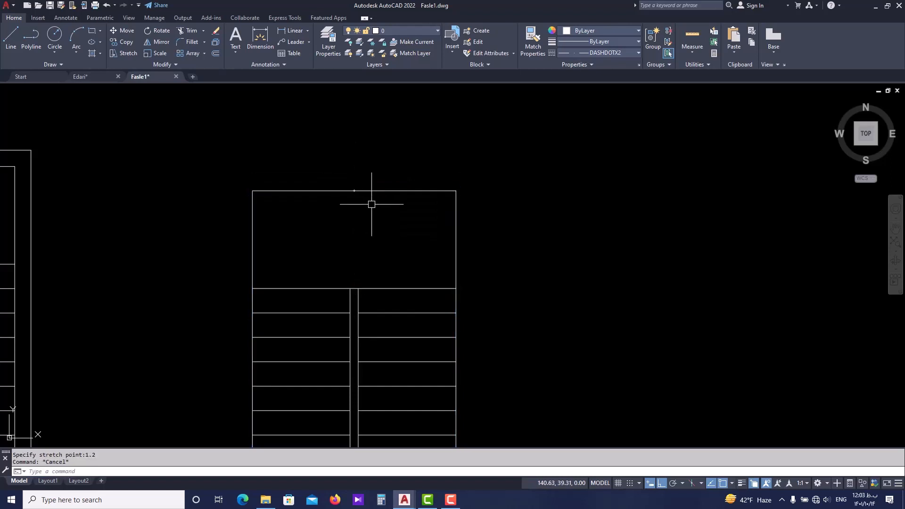
Offset the enclosing rectangle outward by 0.2 to create the outer wall outline.
scroll(370, 202, "down", 4)
scroll(374, 208, "up", 4)
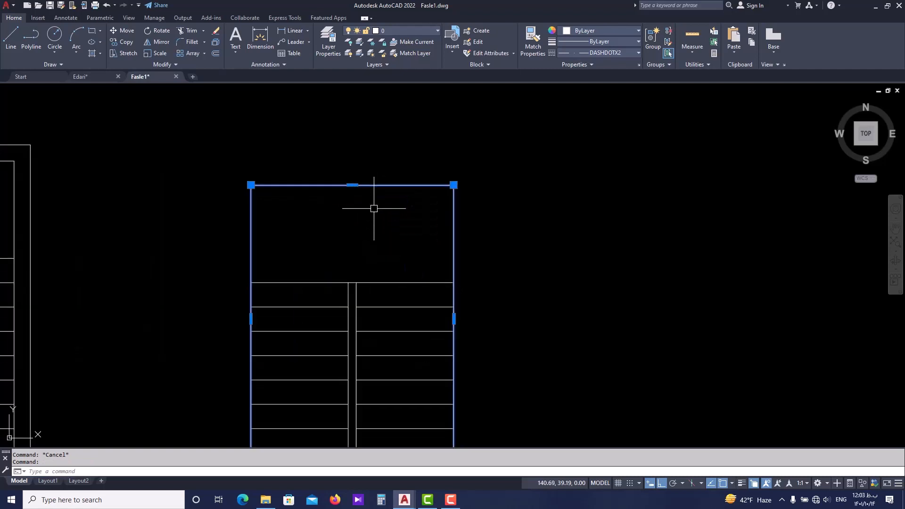
type("o")
key("Return")
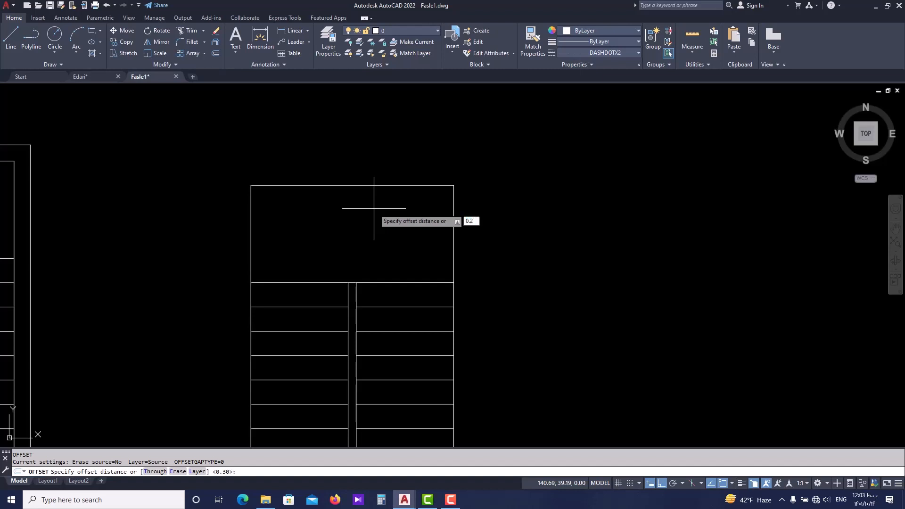
key("Return")
left_click(373, 185)
scroll(478, 181, "down", 2)
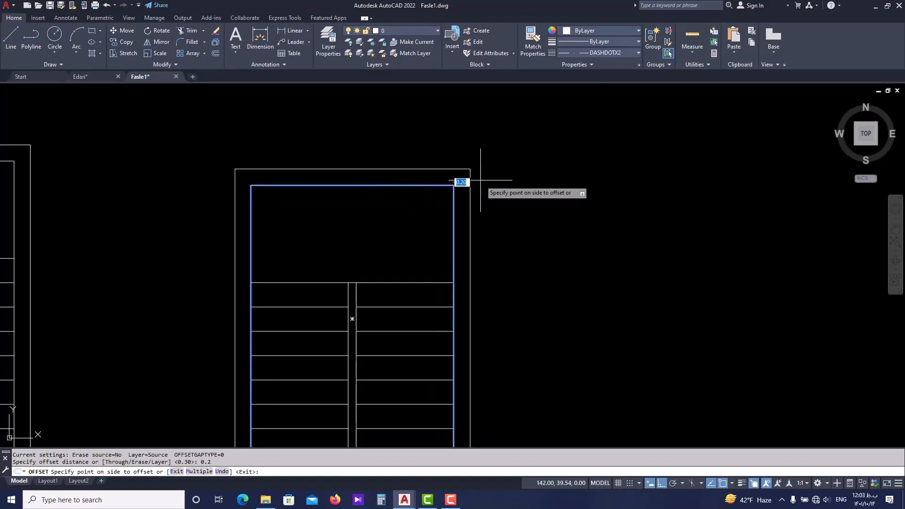
left_click(507, 179)
key("Escape")
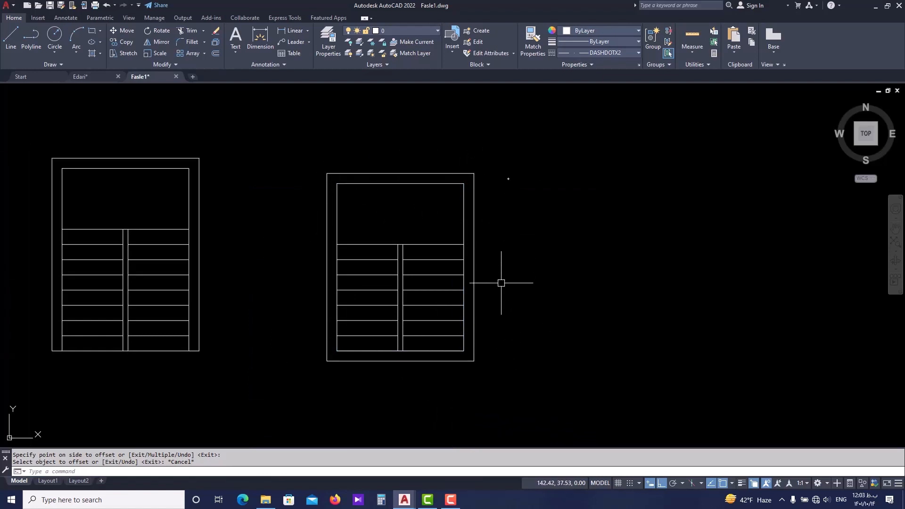
Examine which objects overlap at the inner rectangle's bottom edge and whether the outer outline selects as one object.
scroll(424, 346, "up", 3)
left_click(384, 364)
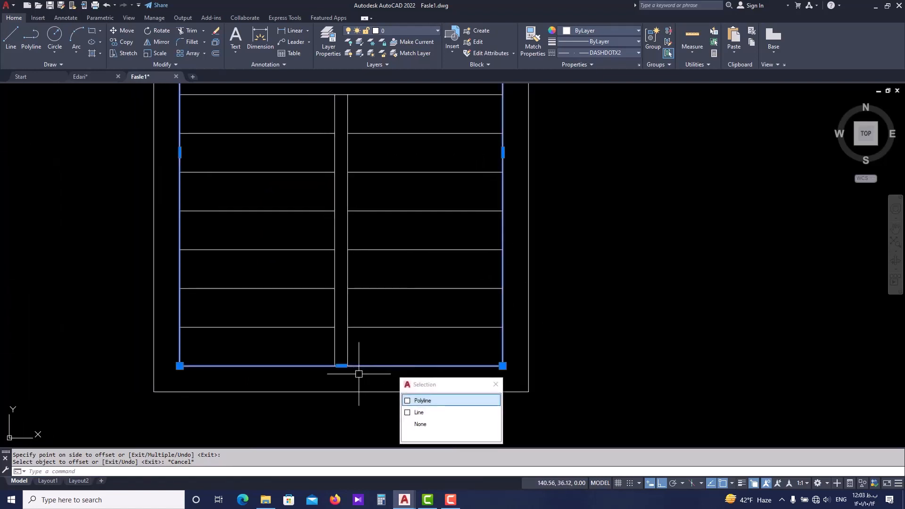
key("Escape")
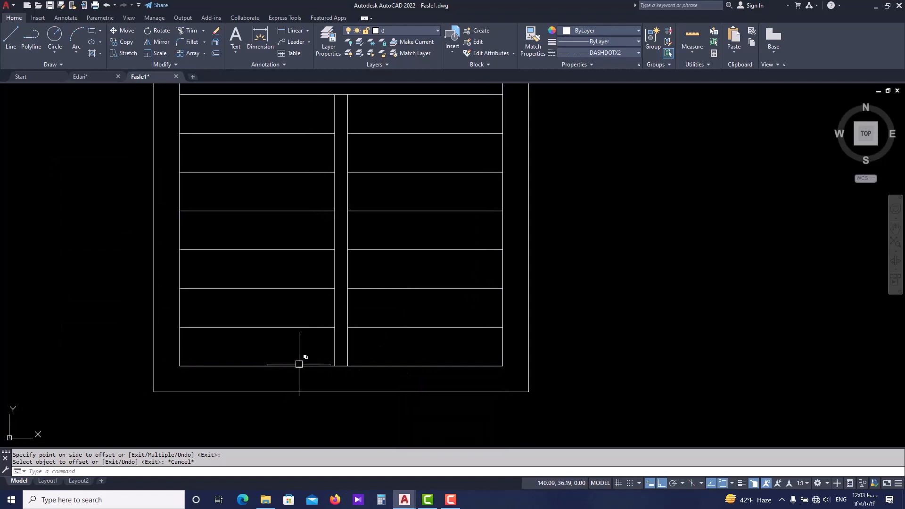
middle_click_drag(298, 356, 310, 370)
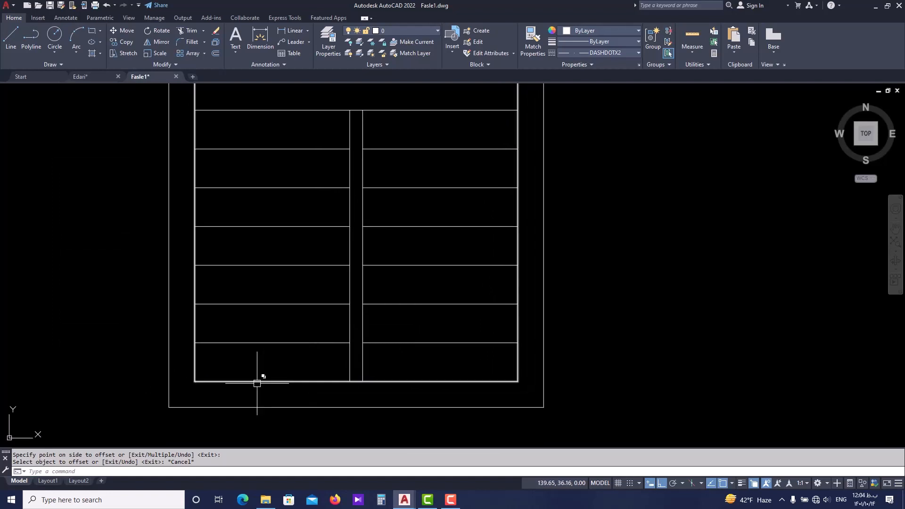
scroll(189, 364, "down", 3)
scroll(174, 268, "down", 2)
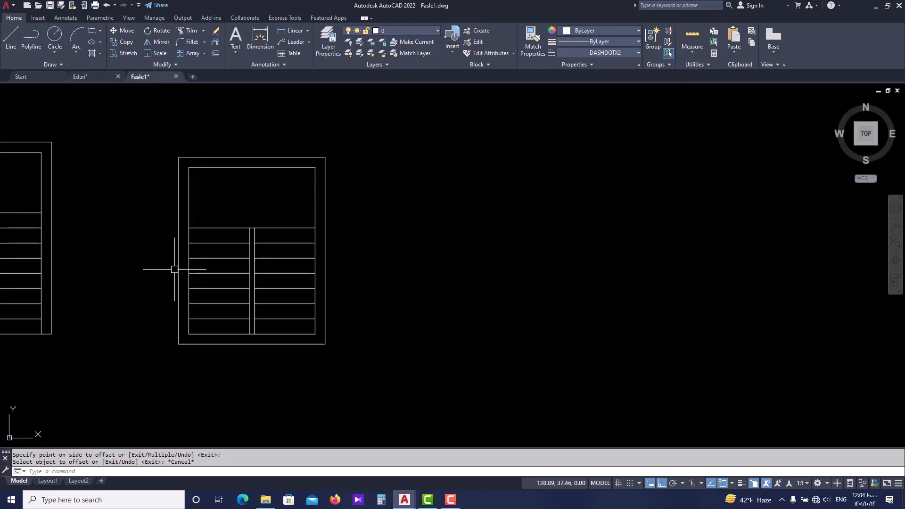
left_click(176, 234)
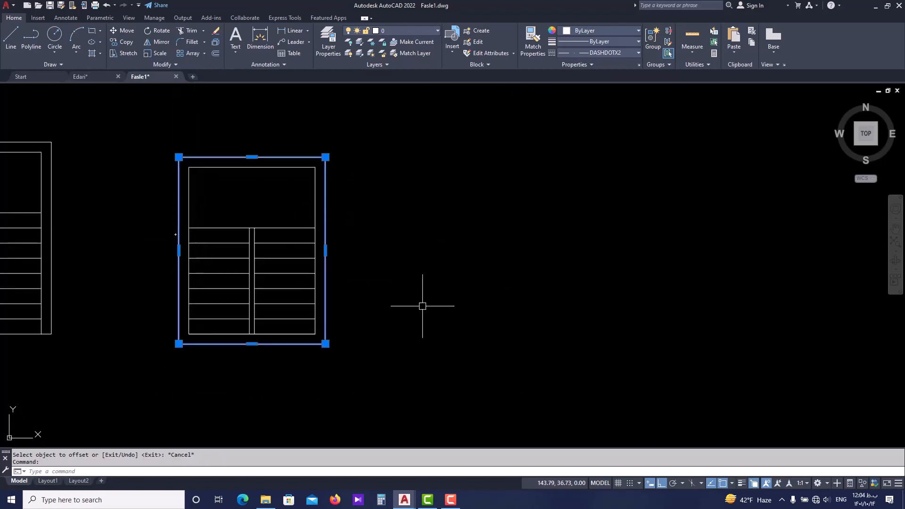
scroll(297, 350, "up", 2)
key("Escape")
scroll(311, 342, "up", 4)
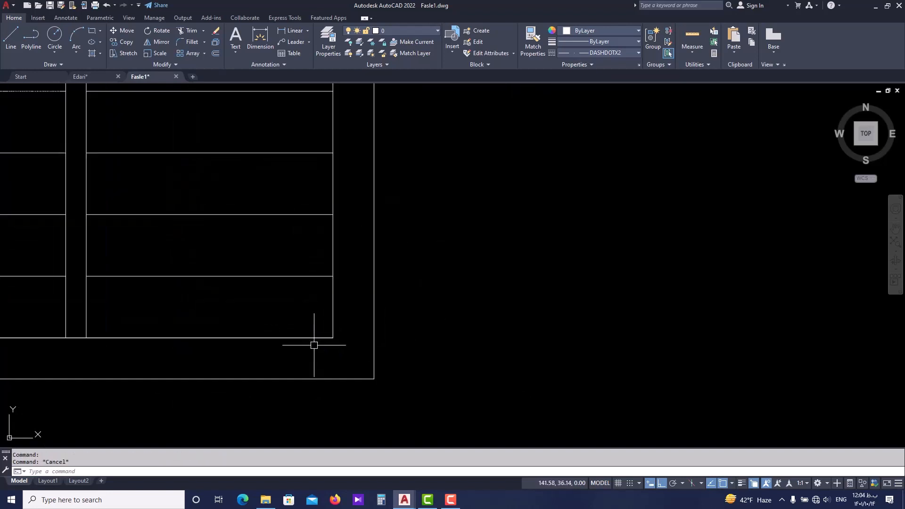
Select the inner rectangle and view the description of the Explode tool.
scroll(332, 349, "down", 2)
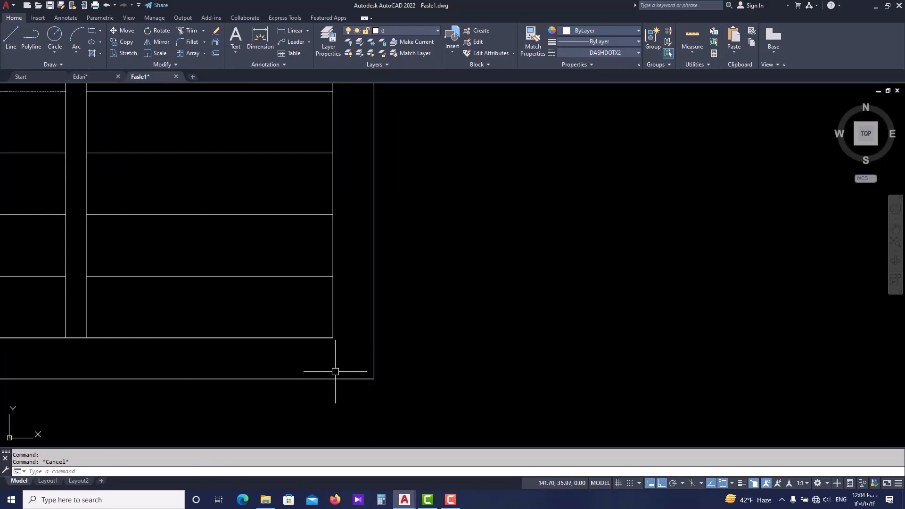
scroll(325, 342, "down", 3)
left_click(283, 352)
scroll(339, 337, "down", 2)
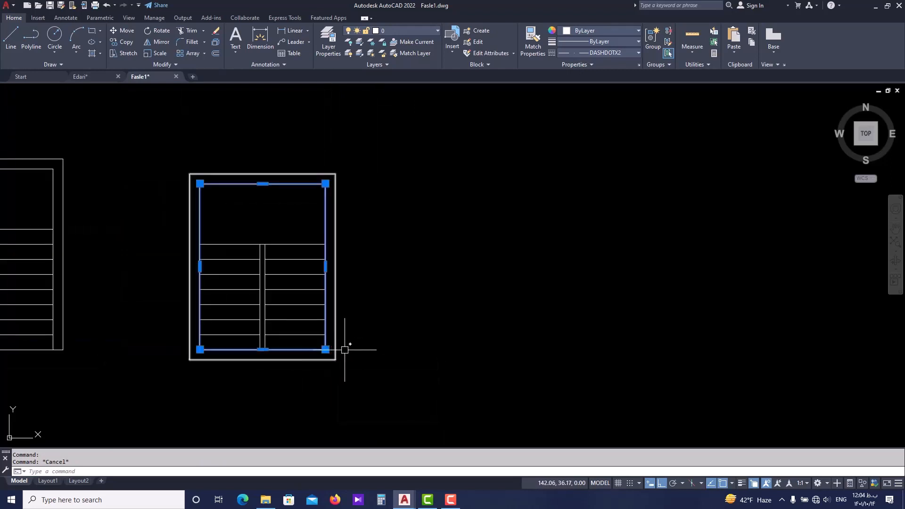
middle_click_drag(314, 353, 356, 347)
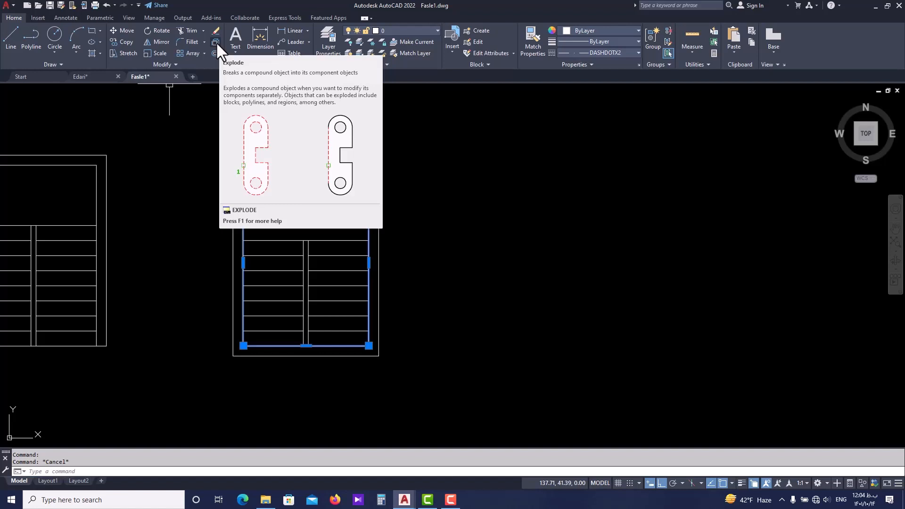
key("Escape")
Explode the inner rectangle around the stairs into separate lines.
scroll(276, 145, "down", 2)
scroll(289, 194, "up", 4)
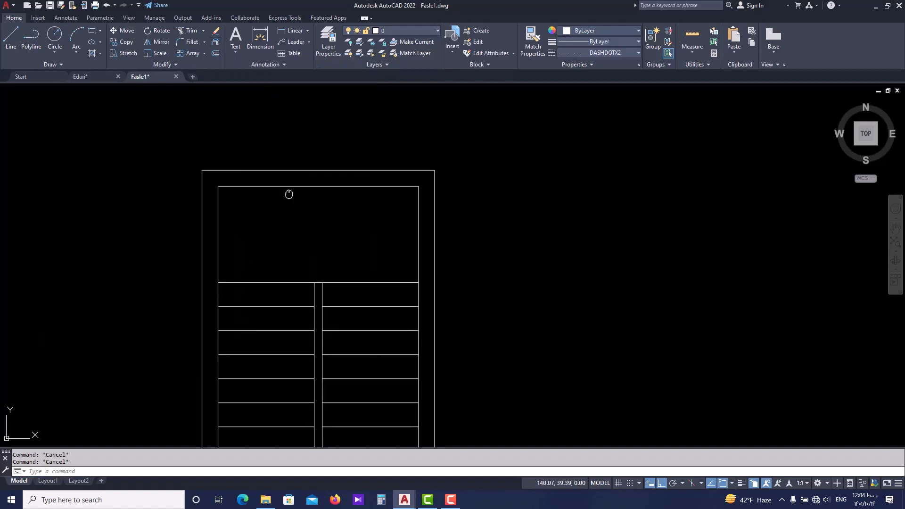
scroll(285, 174, "down", 2)
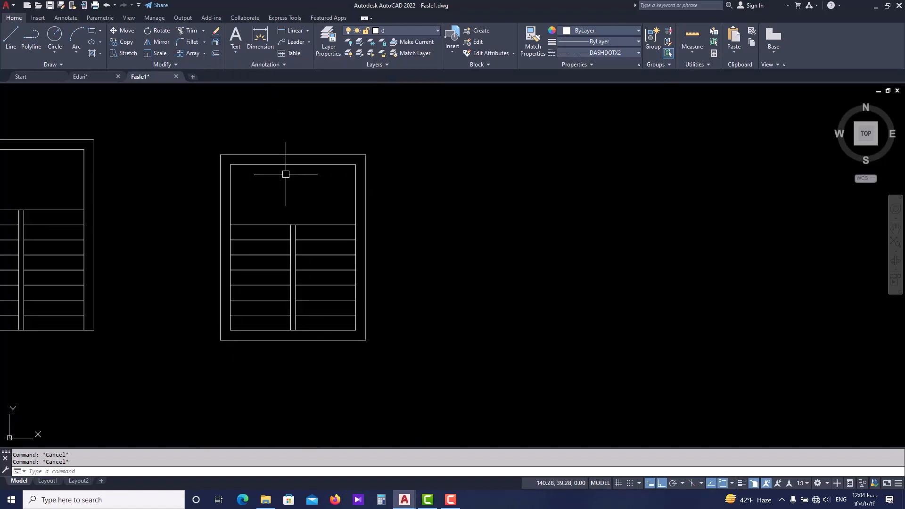
type("x")
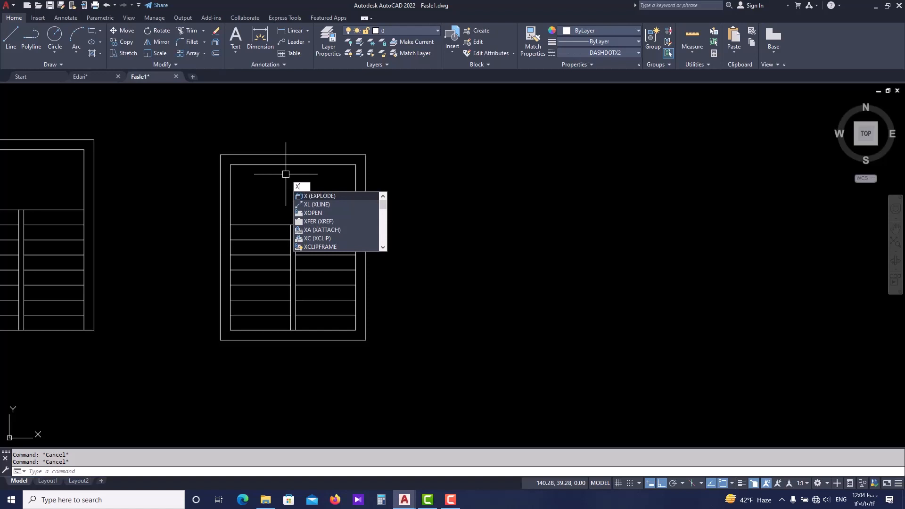
key("Return")
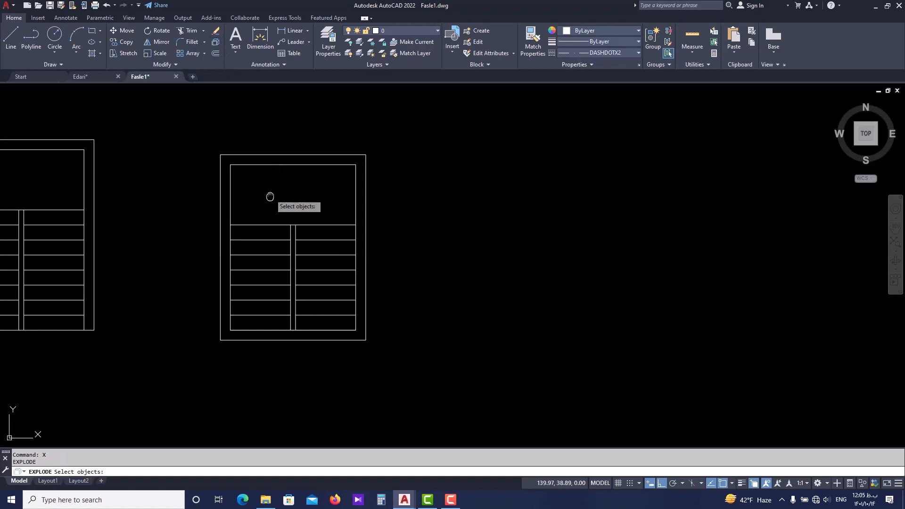
middle_click_drag(269, 195, 285, 213)
left_click(294, 183)
key("Return")
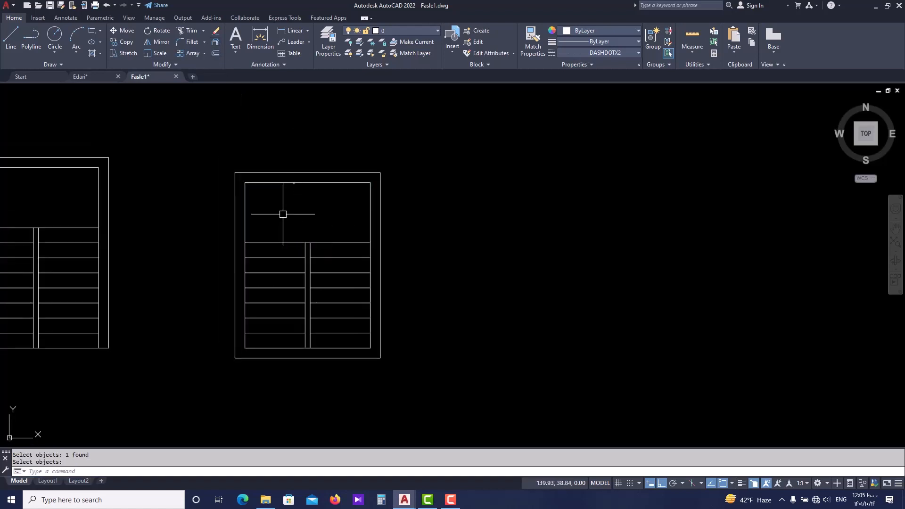
Select the exploded rectangle's top, left and bottom edges to check that each is an individual line.
left_click(283, 182)
left_click(250, 198)
left_click(242, 208)
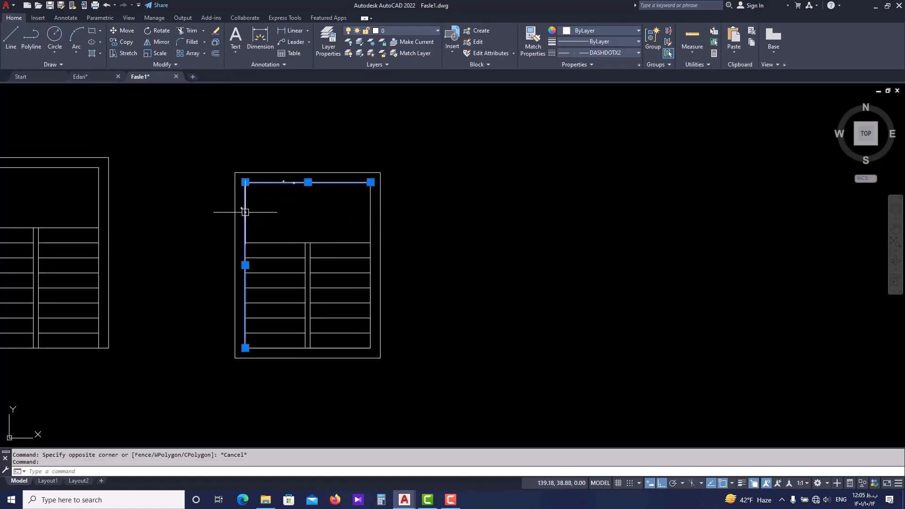
key("Escape")
left_click(269, 348)
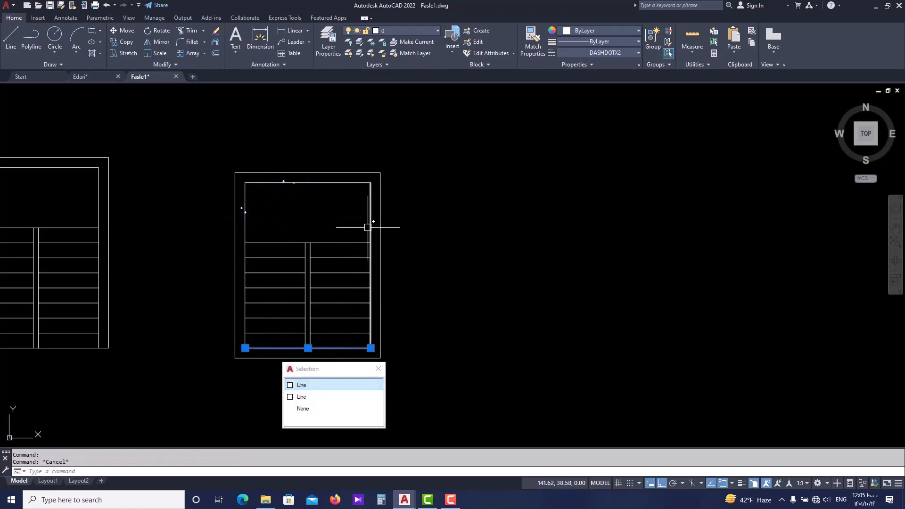
Select the exploded inner rectangle's right and top edges to check that they are individual lines.
left_click(367, 226)
key("Escape")
left_click(355, 183)
key("Escape")
Stretch the lower end of the right wall's inner line down to the bottom edge of the outer outline.
scroll(371, 339, "up", 4)
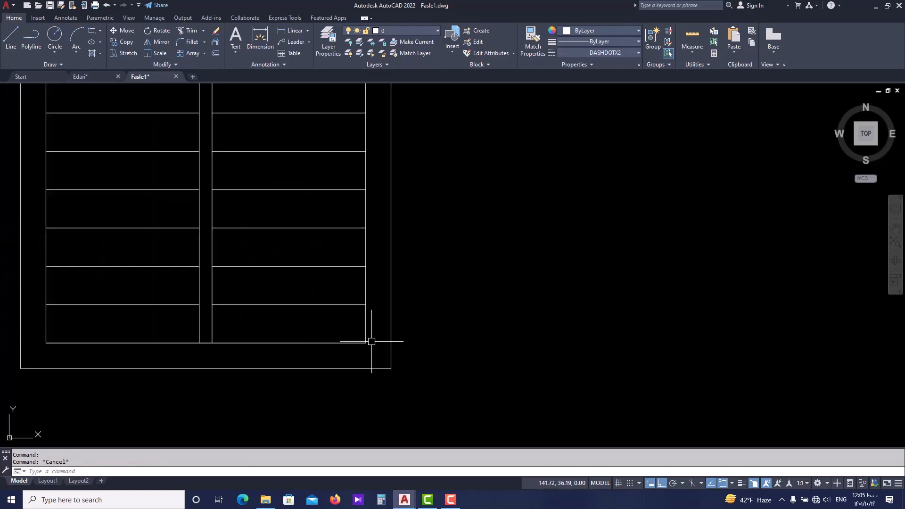
left_click(370, 346)
left_click(370, 347)
left_click(367, 367)
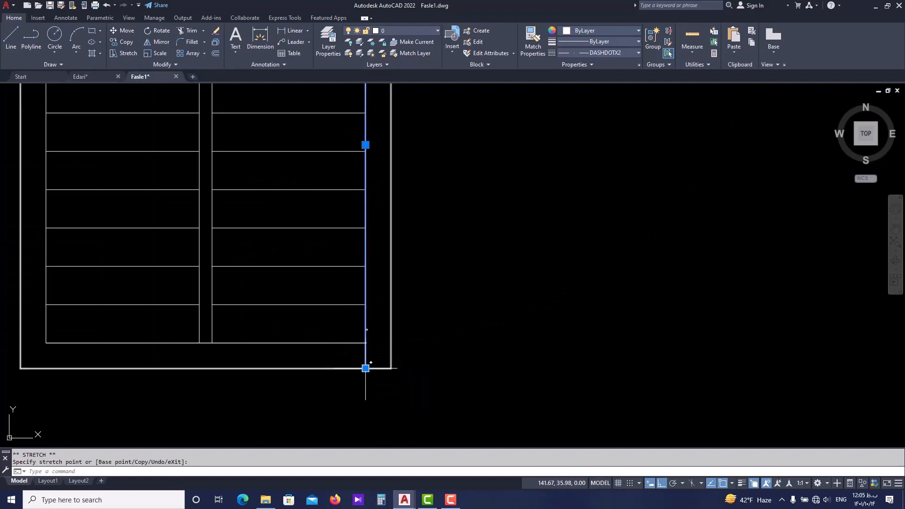
key("Escape")
Stretch the lower end of the left wall's inner line down to the bottom edge of the outer outline.
middle_click_drag(98, 345, 219, 338)
left_click(167, 325)
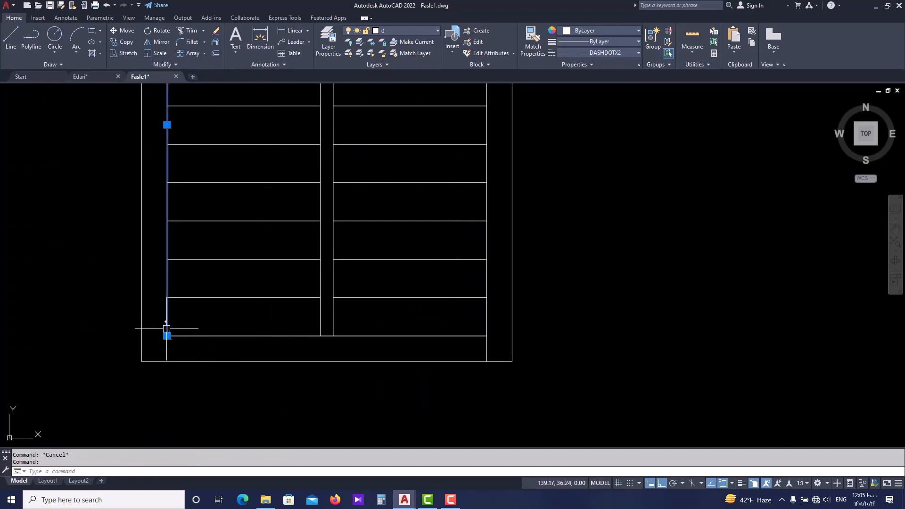
left_click(166, 335)
left_click(167, 361)
key("Escape")
Erase one of the overlapping lines at the foot of the two stair flights.
scroll(247, 363, "down", 2)
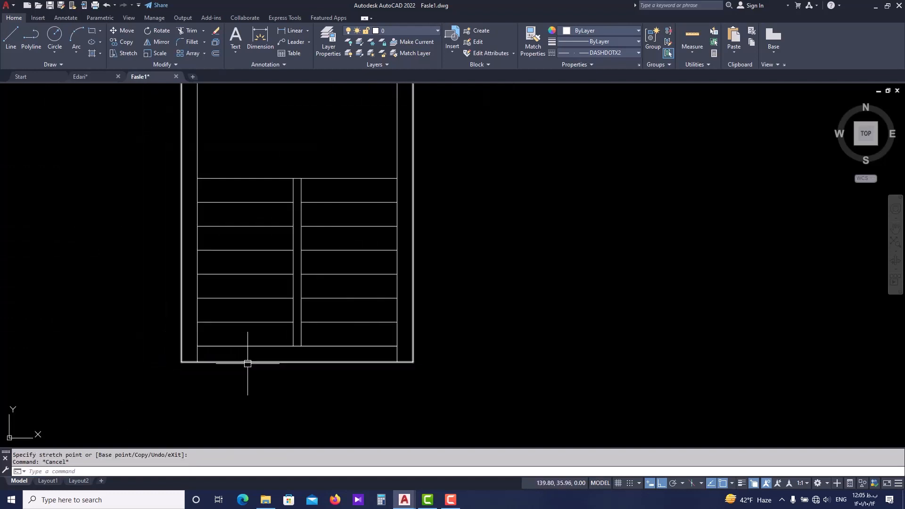
left_click(253, 346)
left_click(306, 377)
type("e")
key("Return")
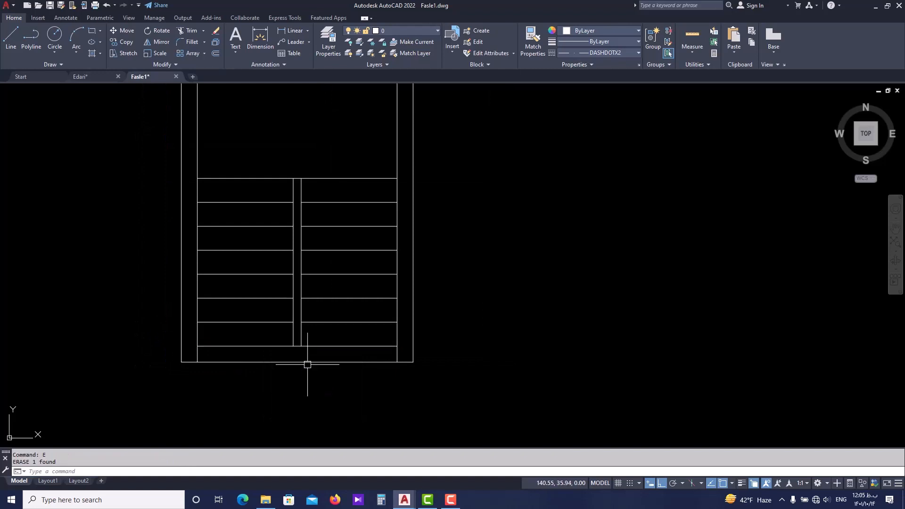
Explode the outer outline of the second stair plan into separate lines.
scroll(166, 367, "up", 4)
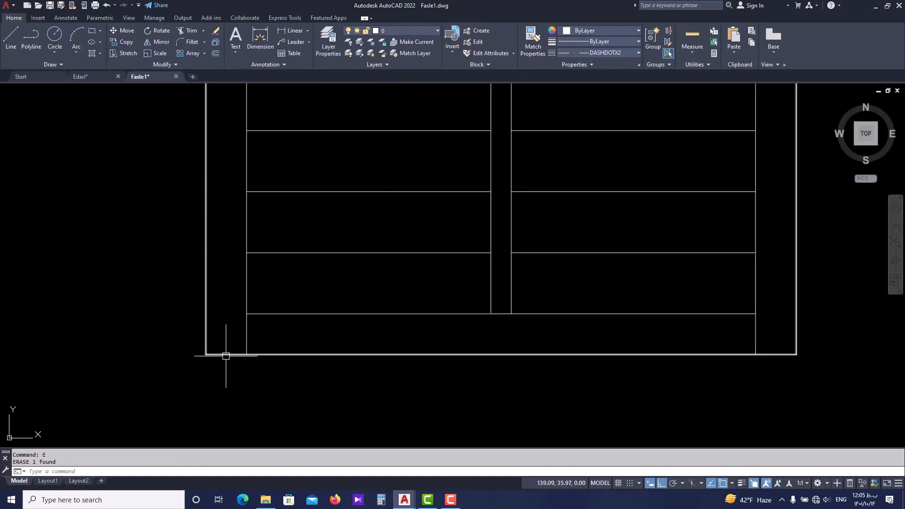
scroll(591, 363, "down", 2)
middle_click_drag(687, 366, 572, 390)
scroll(572, 390, "down", 2)
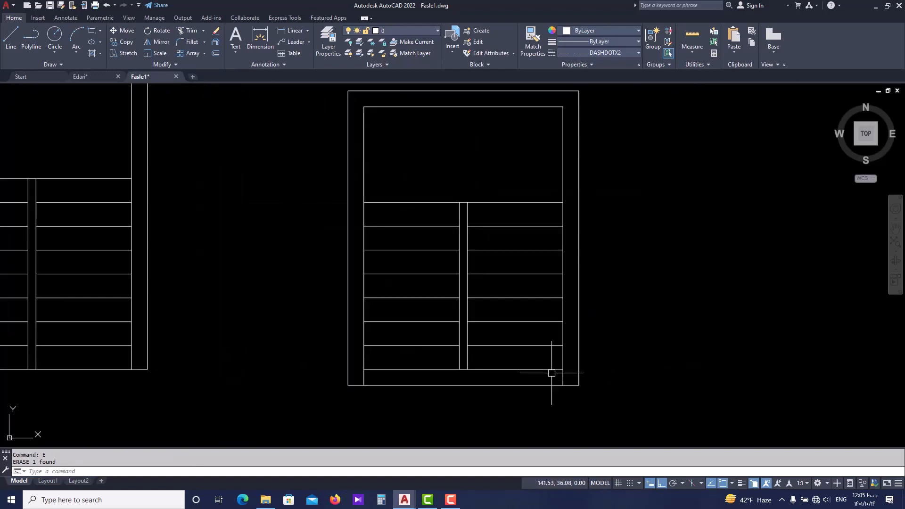
scroll(558, 384, "up", 2)
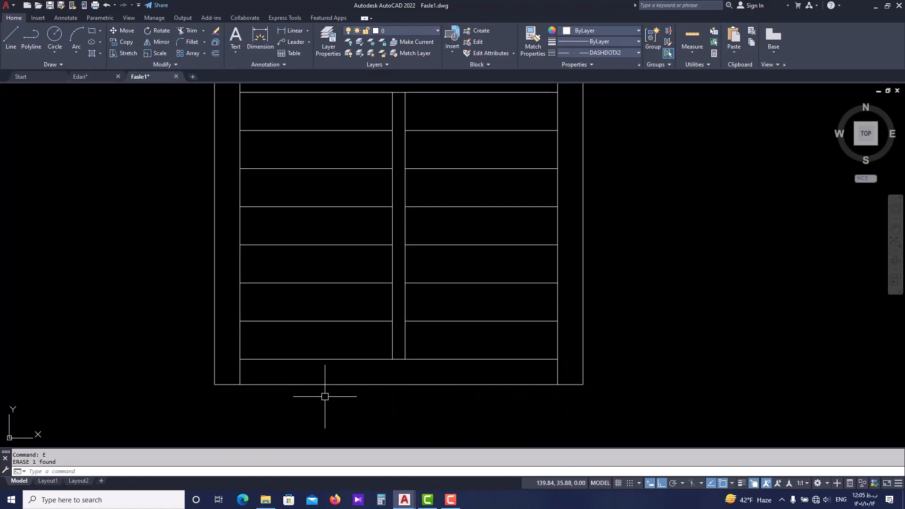
left_click(341, 383)
scroll(282, 391, "down", 2)
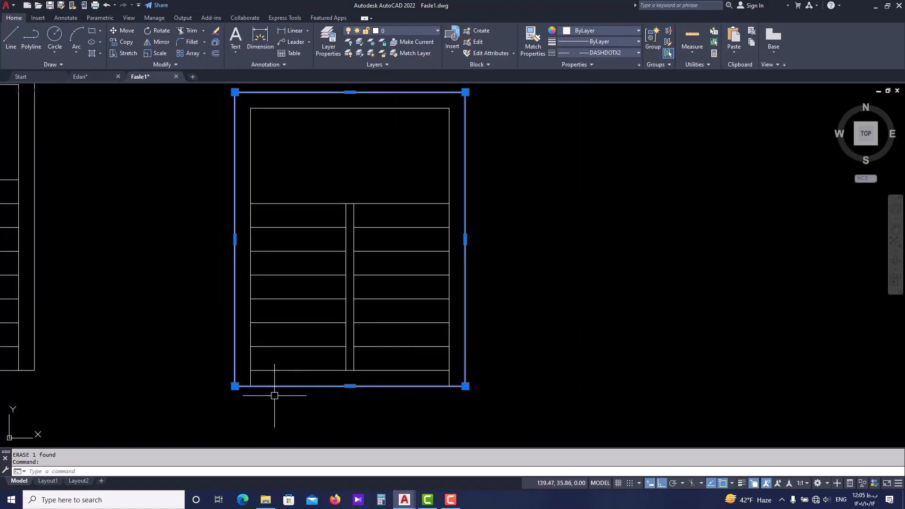
key("Return")
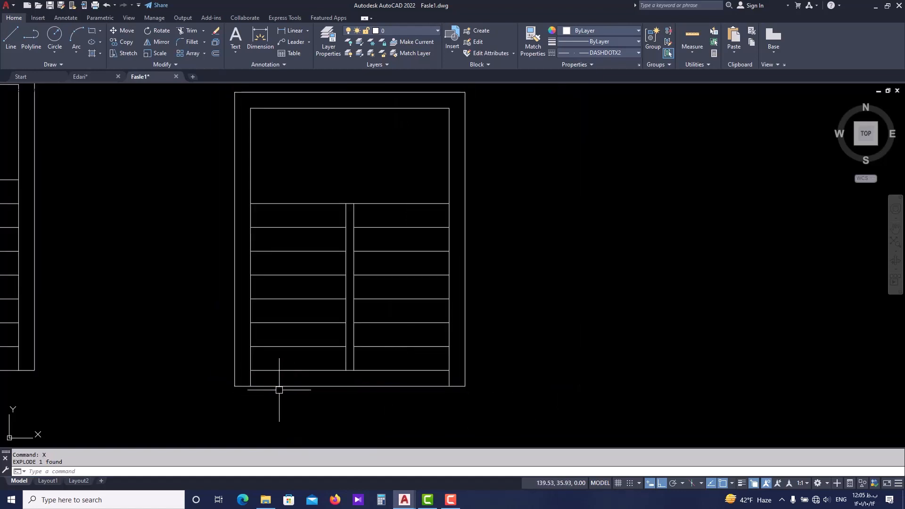
Shorten the outer bottom line by stretching its left end to the right wall's inner line, so it closes only that wall.
left_click(279, 387)
scroll(242, 390, "up", 2)
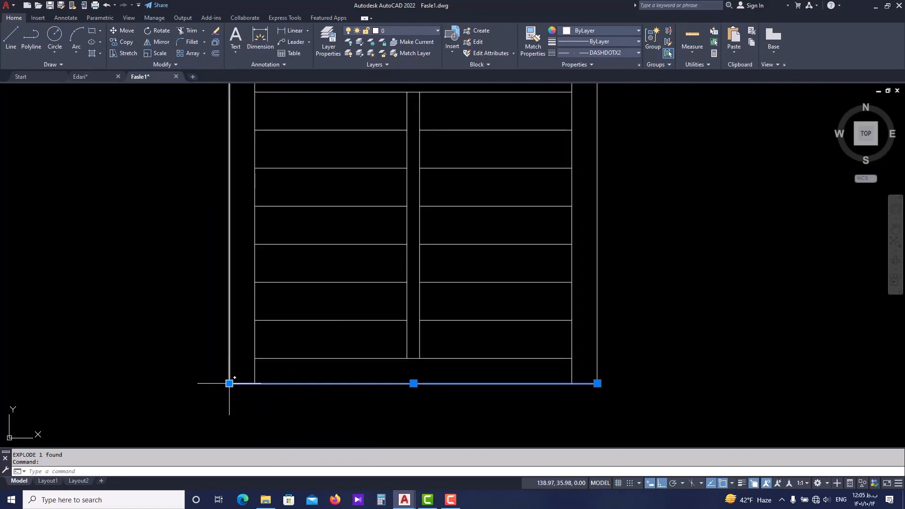
left_click(229, 383)
key("Escape")
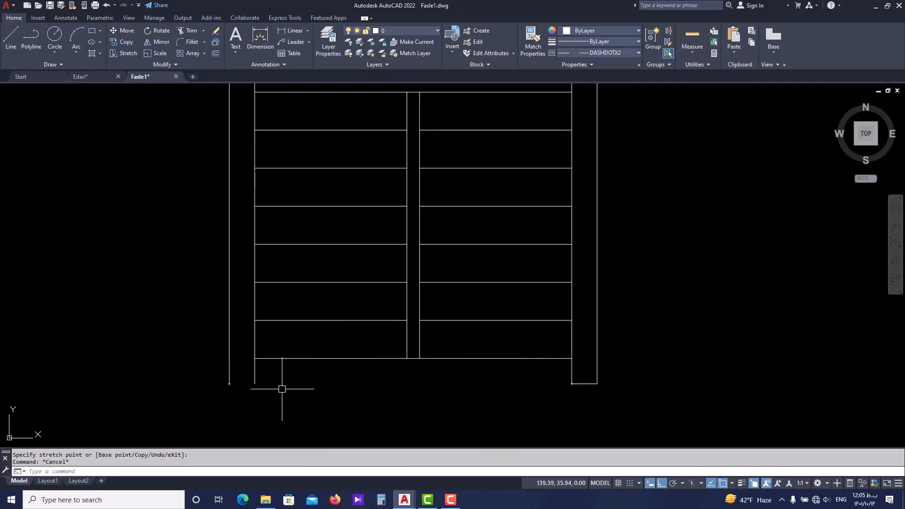
Draw a line closing the bottom end of the left wall between its outer and inner lines.
type("l")
key("Return")
left_click(229, 382)
key("Escape")
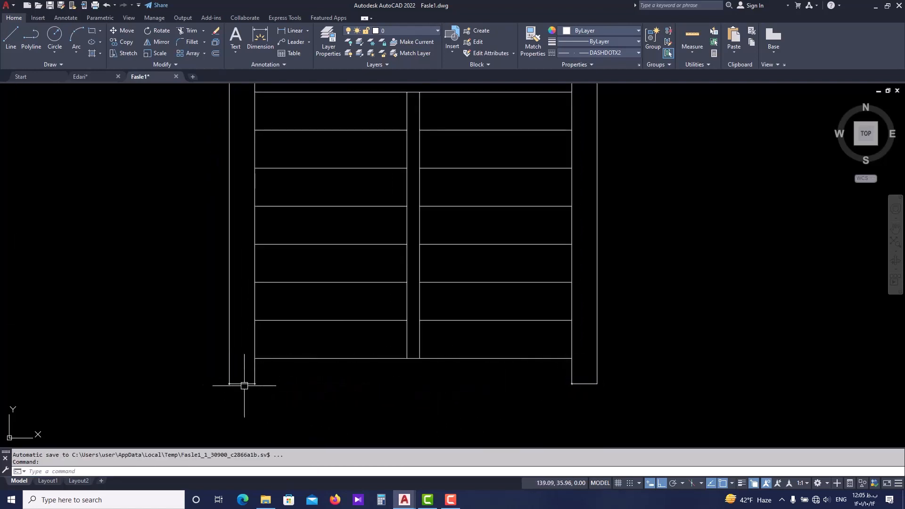
scroll(242, 372, "down", 6)
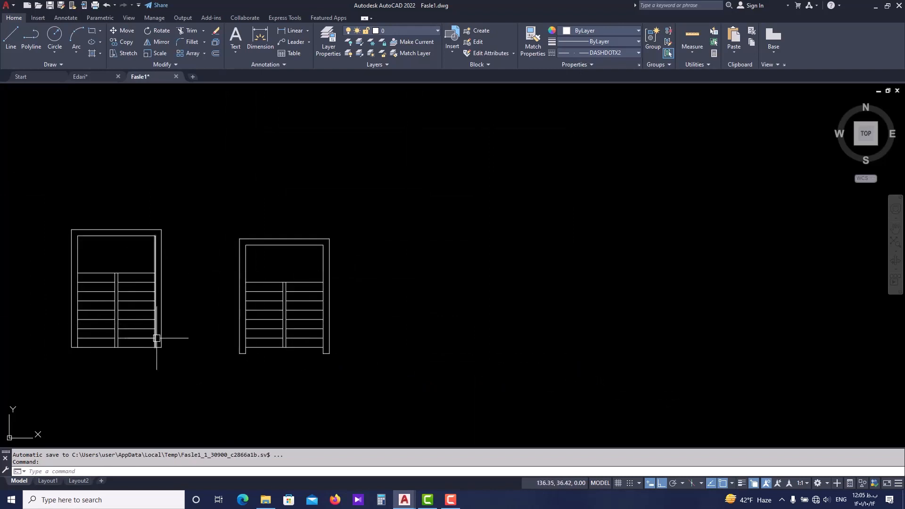
middle_click_drag(156, 336, 221, 347)
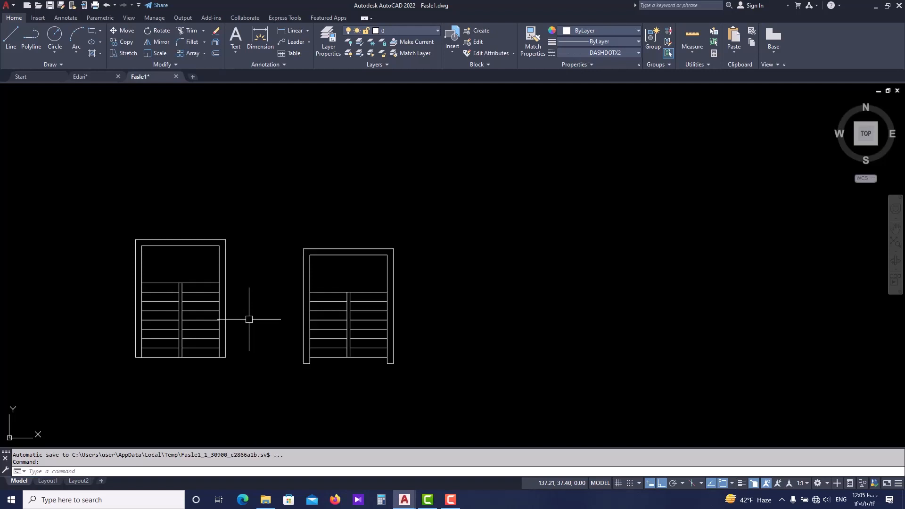
middle_click_drag(447, 339, 382, 339)
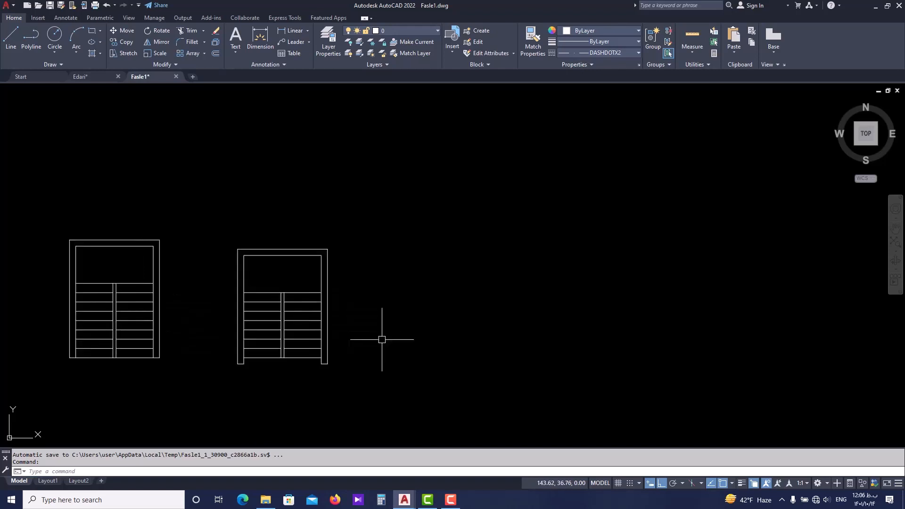
key("Escape")
key("Escape")
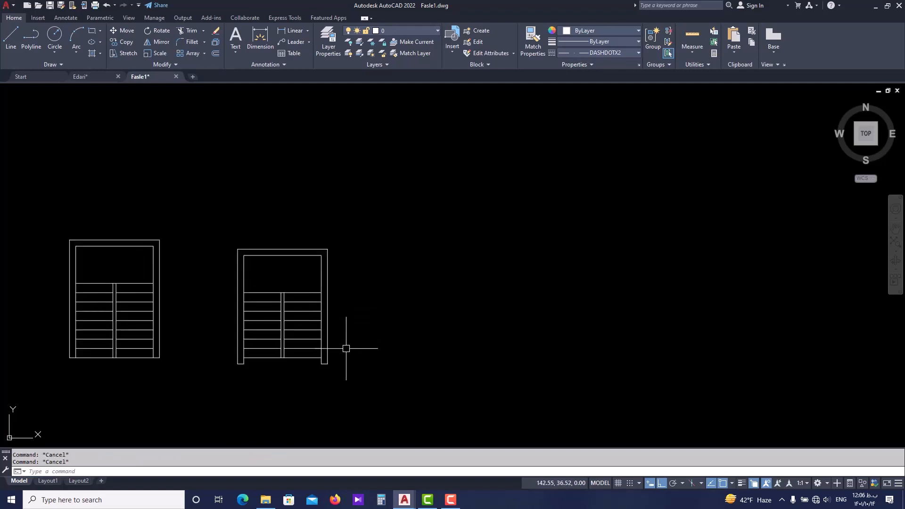
Draw a 1.2 long horizontal line in the empty space to the right of the second stair plan.
scroll(344, 351, "up", 2)
type("l")
key("Return")
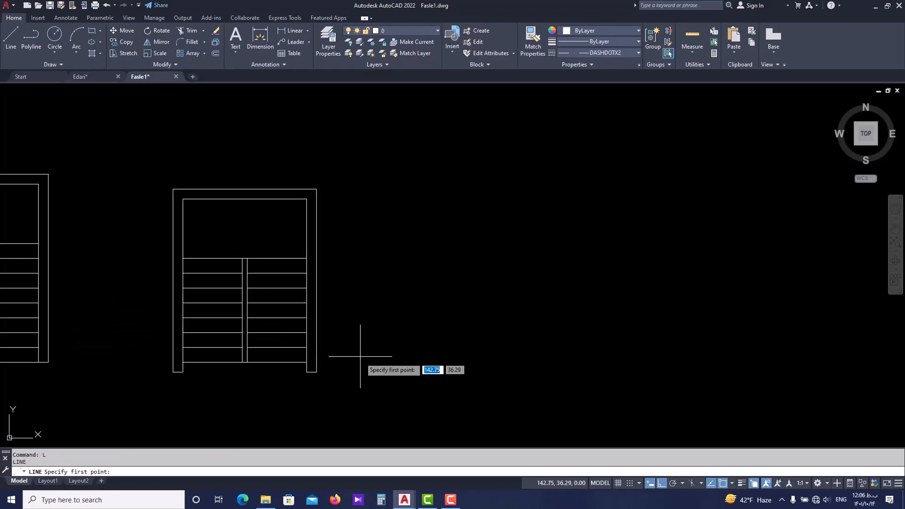
left_click(357, 361)
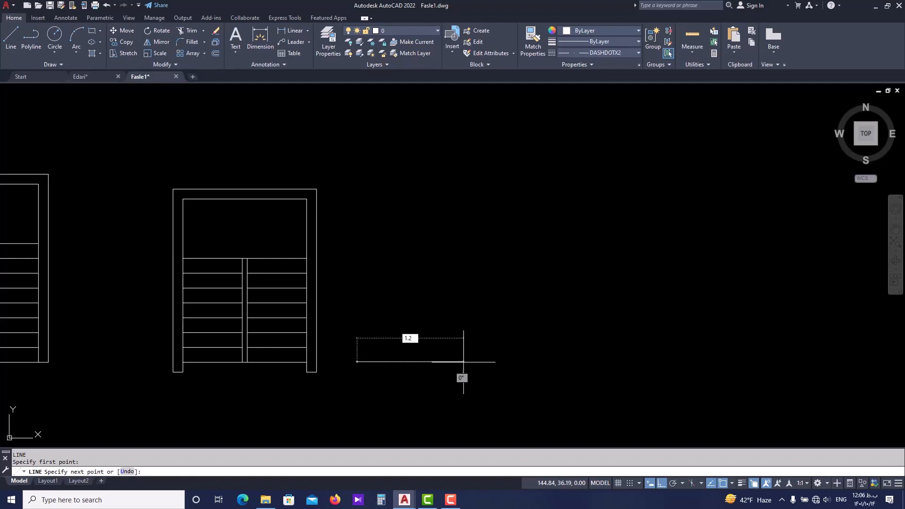
type("1.2")
key("Return")
key("Escape")
Offset the 1.2 line with the Through option to a point about 2.7 above it.
scroll(377, 375, "up", 2)
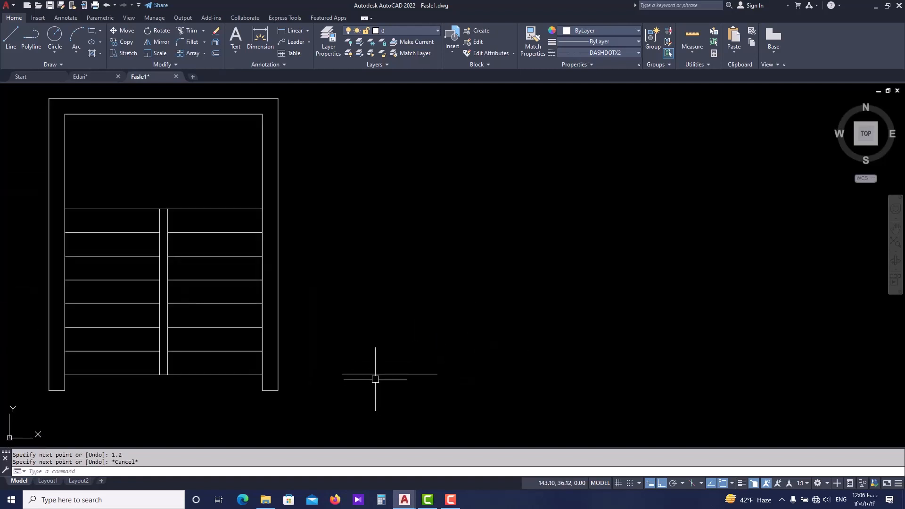
key("Escape")
scroll(370, 362, "up", 2)
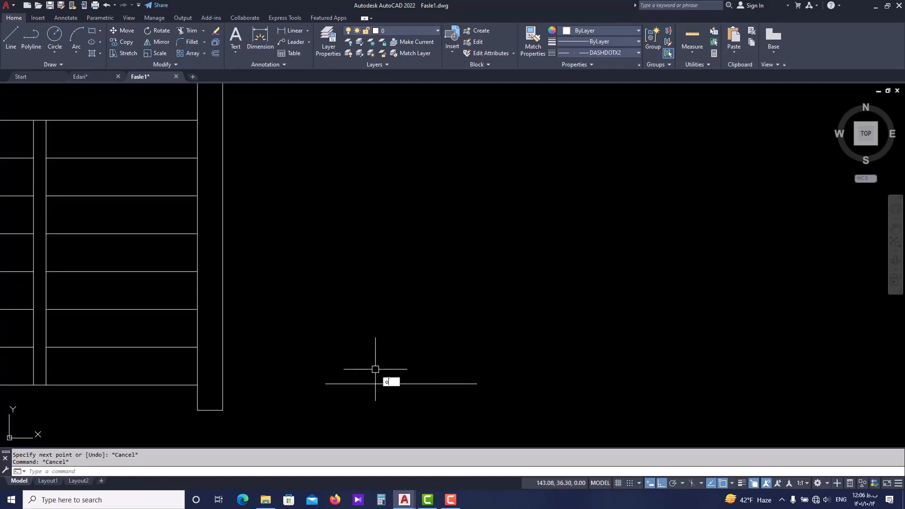
type("o")
key("Return")
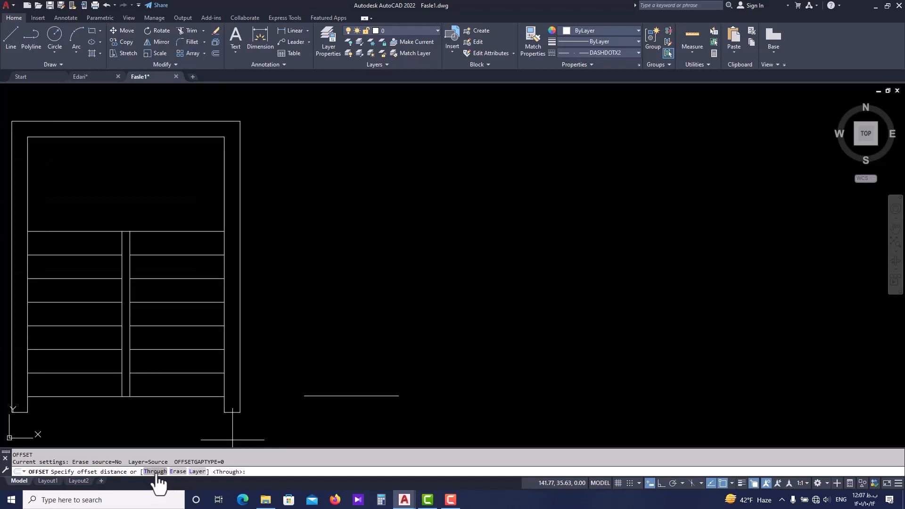
left_click(155, 472)
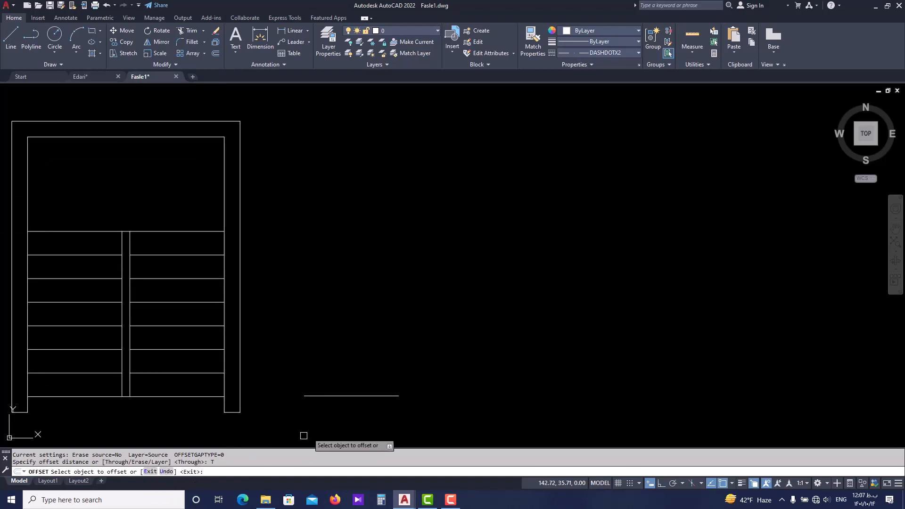
left_click(351, 395)
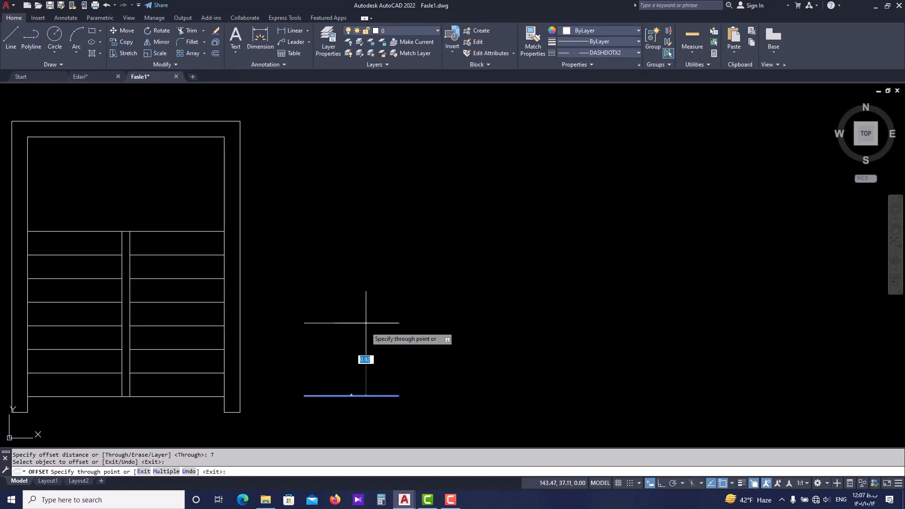
left_click(380, 183)
Offset the upper copy through a point about 0.95 below it, and add two more copies through freely picked points above.
left_click(380, 184)
left_click(371, 257)
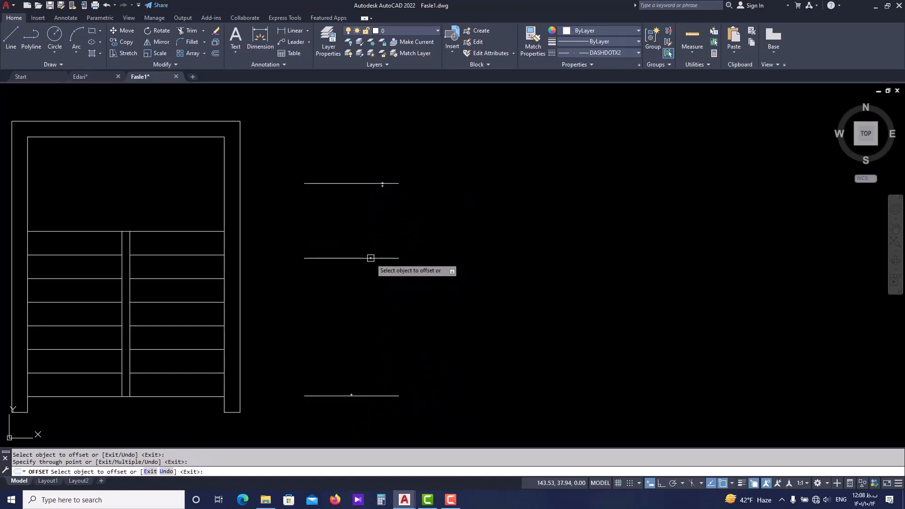
left_click(382, 184)
left_click(377, 114)
middle_click_drag(376, 123, 342, 284)
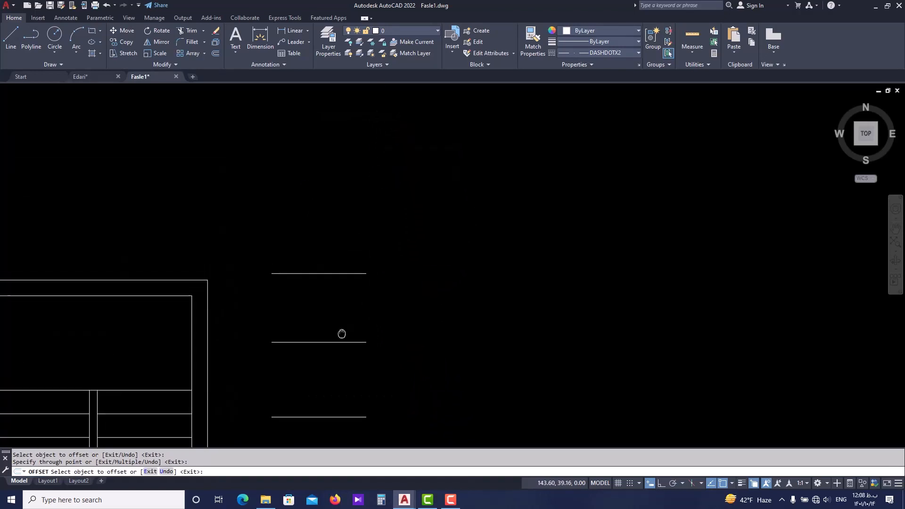
left_click(347, 275)
left_click(345, 223)
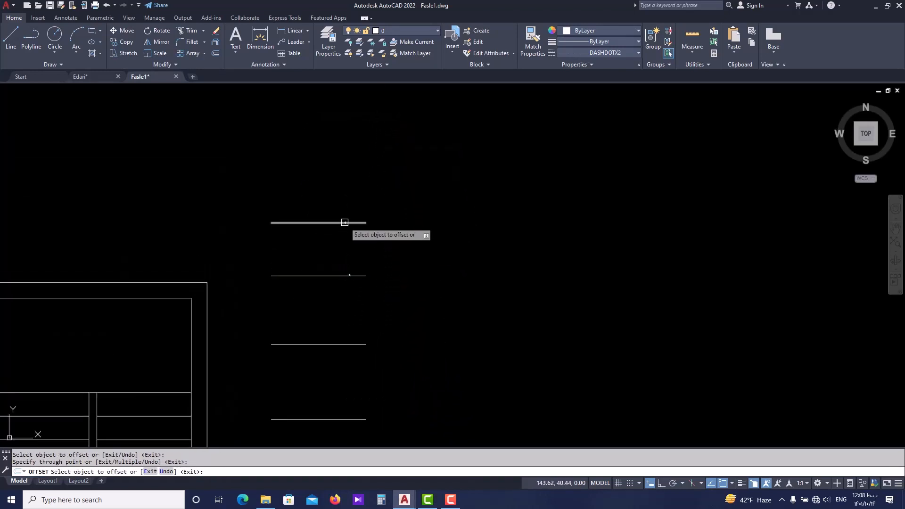
Offset the topmost copy upward by 10 and end the Offset command.
left_click(346, 223)
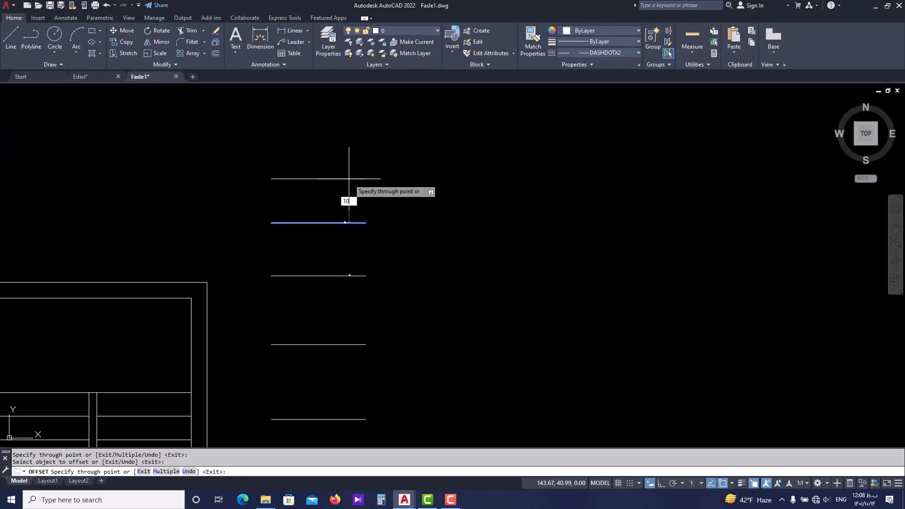
key("Return")
scroll(342, 253, "down", 8)
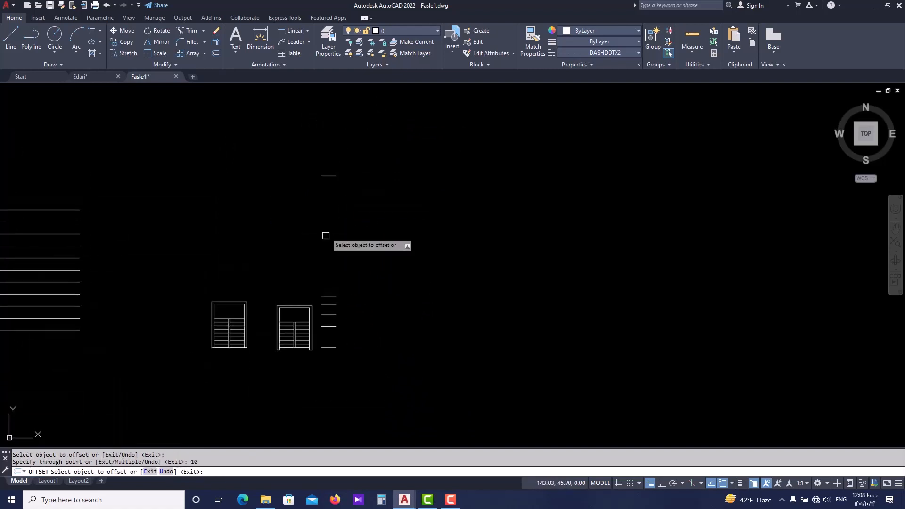
key("Escape")
Erase the five offset copies above the original 1.2 line.
left_click(349, 161)
left_click(324, 332)
type("e")
key("Return")
Offset the 1.2 line with the Through and Multiple options to the seven tread levels above the base of the adjacent stair plan.
scroll(325, 369, "up", 5)
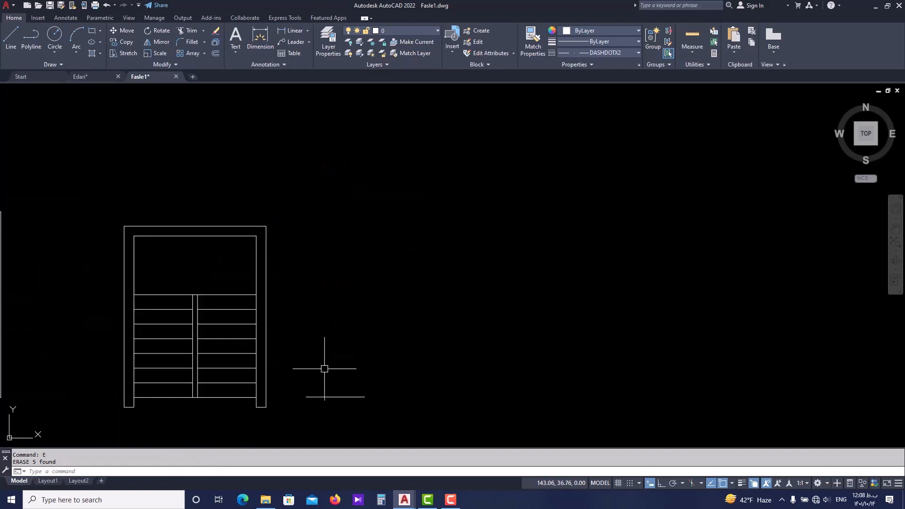
key("Escape")
middle_click_drag(322, 373, 316, 388)
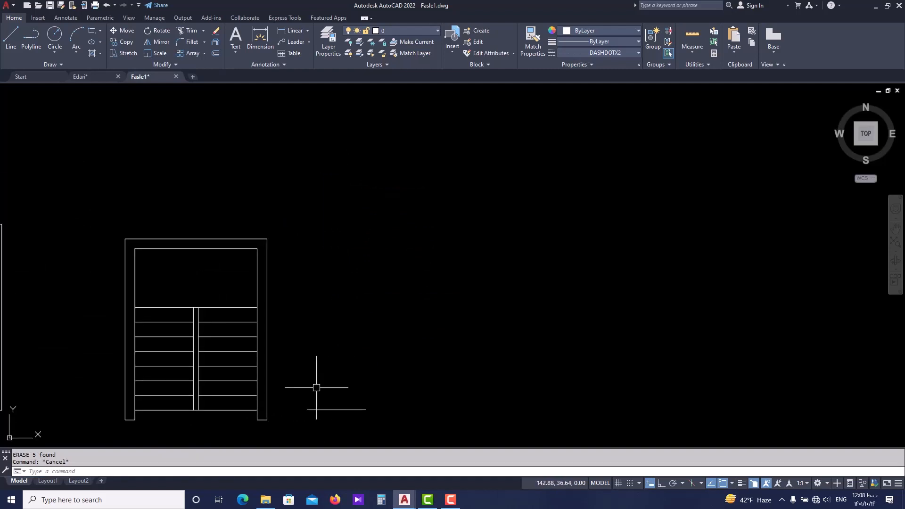
type("o")
key("Return")
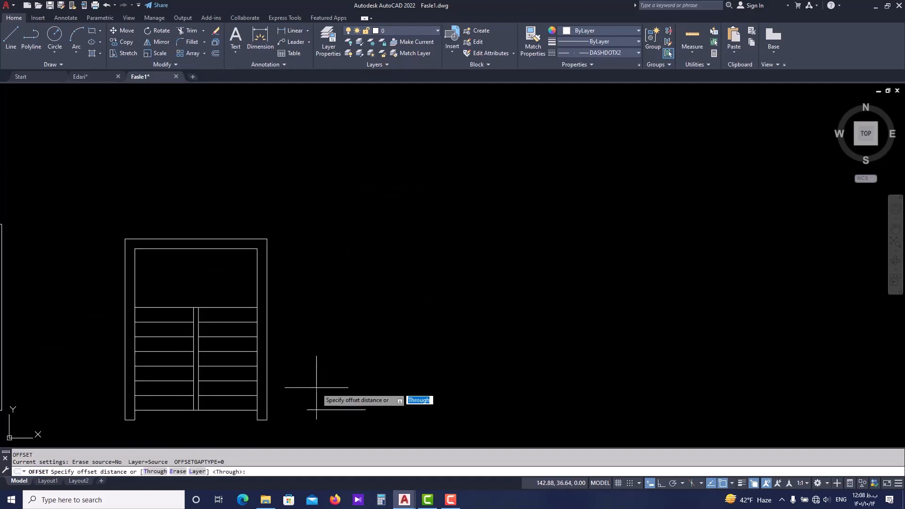
left_click(151, 471)
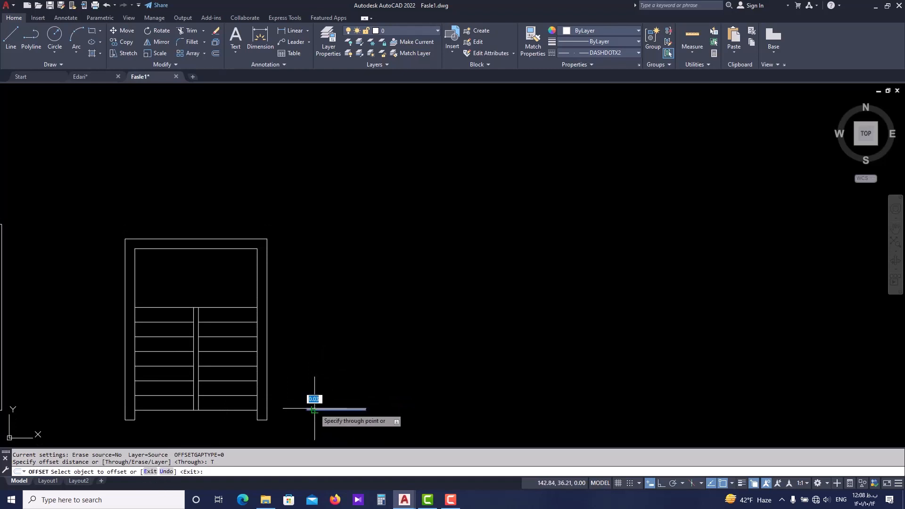
left_click(309, 408)
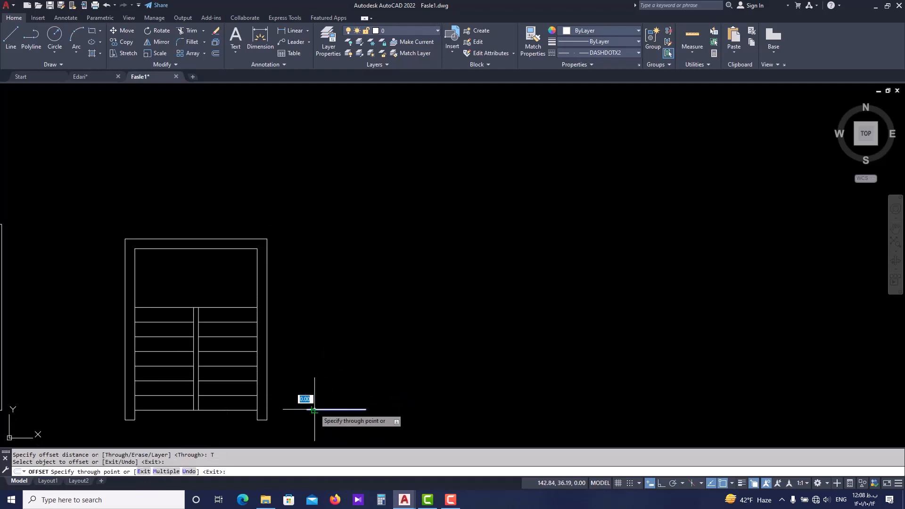
left_click(165, 471)
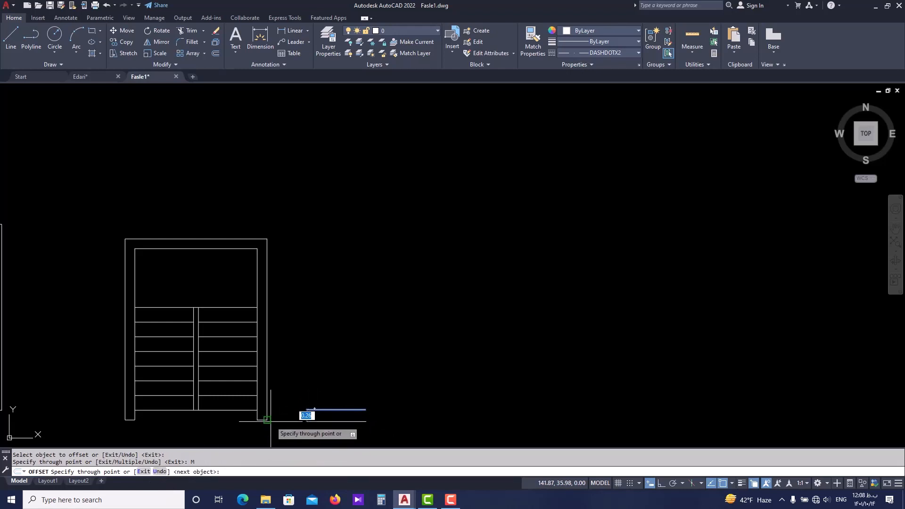
left_click(257, 395)
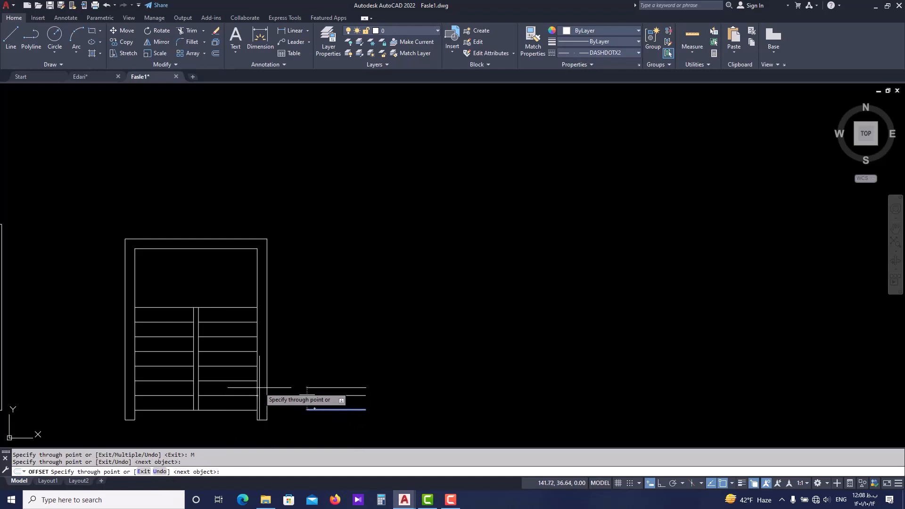
left_click(257, 380)
left_click(257, 365)
left_click(257, 351)
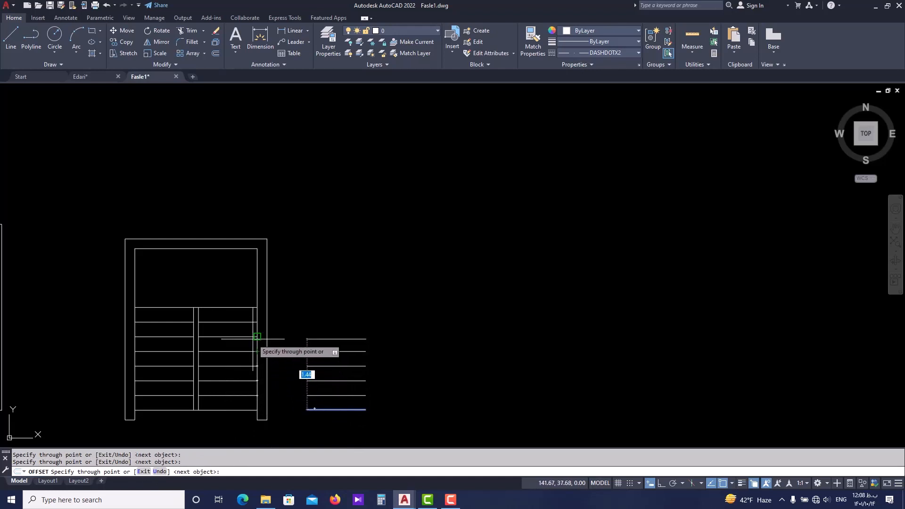
left_click(257, 336)
left_click(256, 322)
left_click(257, 308)
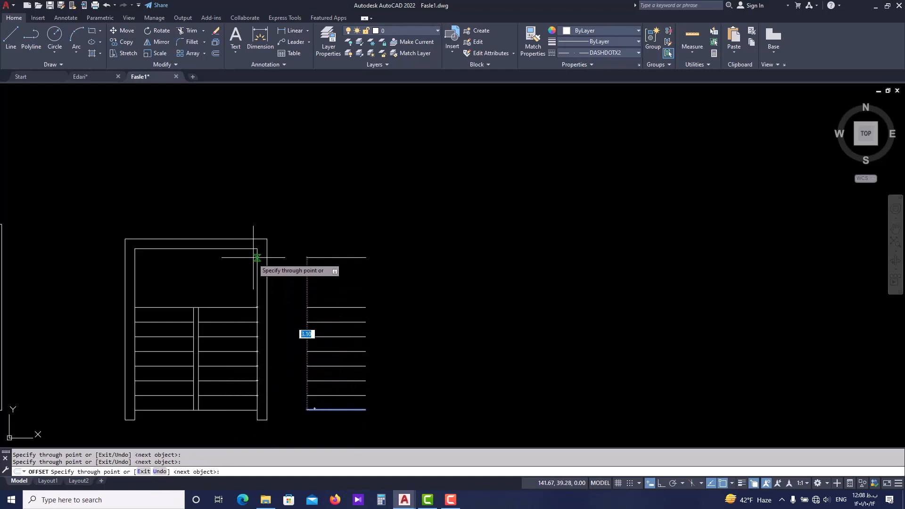
Add two more copies through the inner and outer upper corners of the stair plan's wall, and end the Offset command.
left_click(257, 249)
left_click(266, 239)
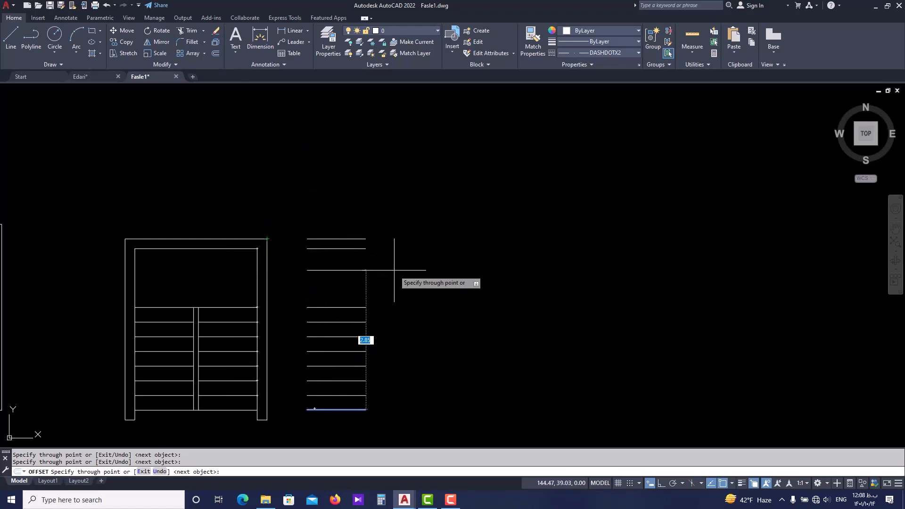
key("Return")
key("Escape")
Draw a horizontal line about 2.5 long with Ortho on, to the right of the column of offset copies.
scroll(356, 348, "down", 2)
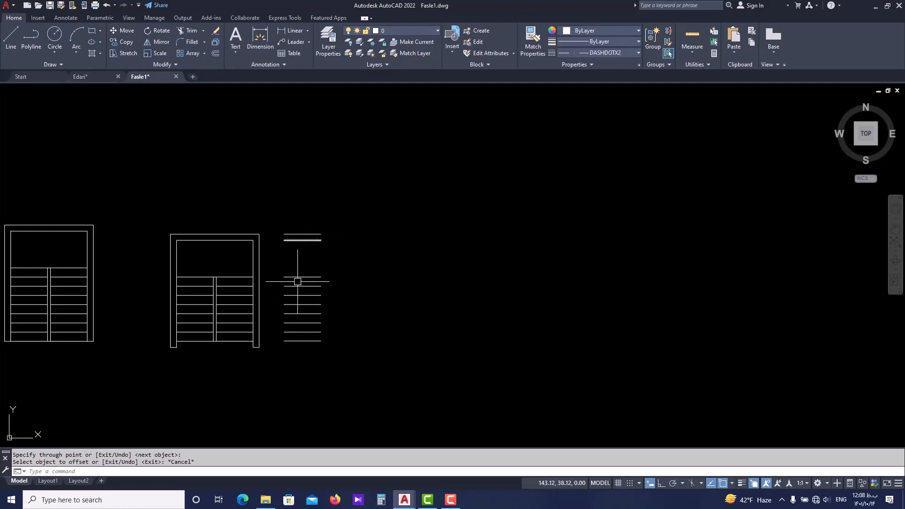
mouse_move(297, 281)
middle_mouse_down()
mouse_move(330, 316)
mouse_move(289, 339)
middle_mouse_up()
scroll(302, 353, "up", 2)
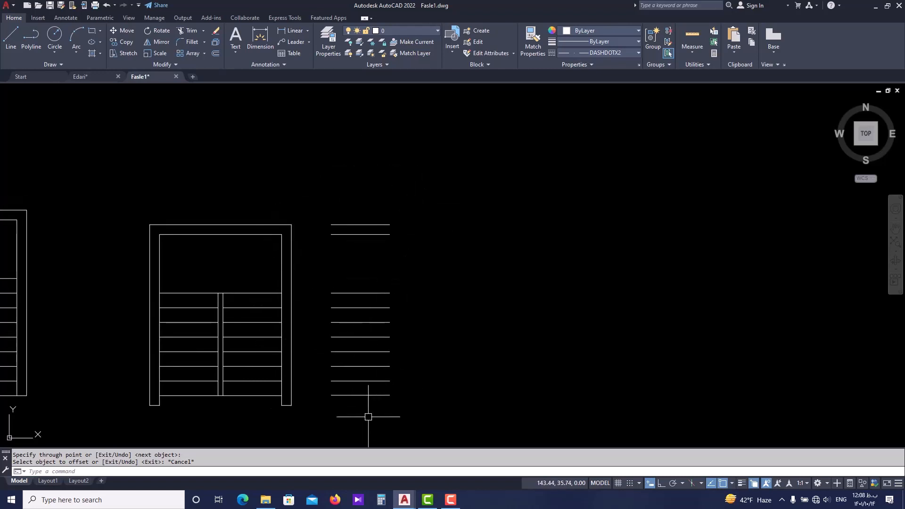
scroll(357, 404, "up", 4)
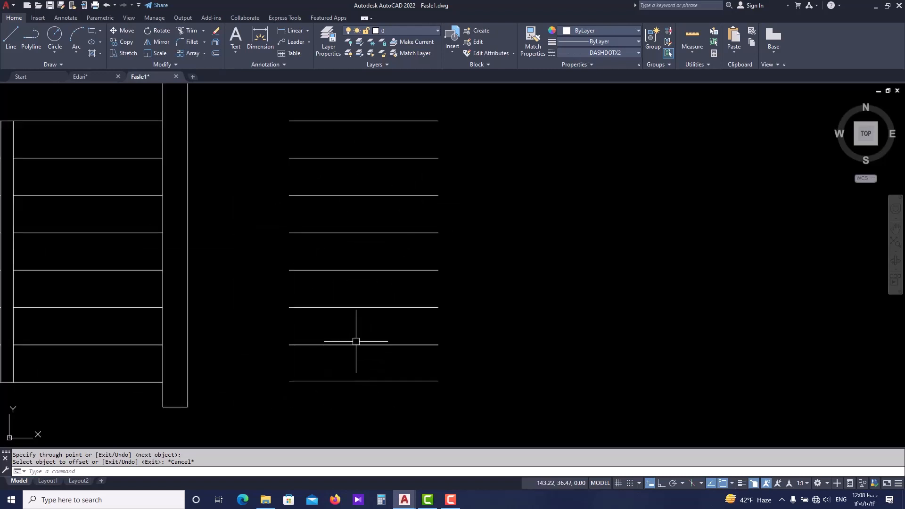
scroll(358, 398, "down", 4)
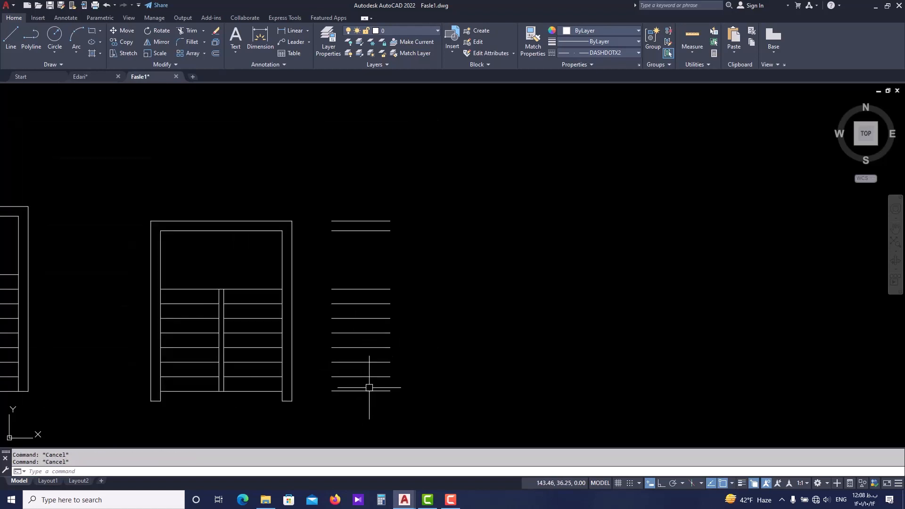
type("l")
key("Return")
left_click(423, 381)
key("F8")
left_click(545, 369)
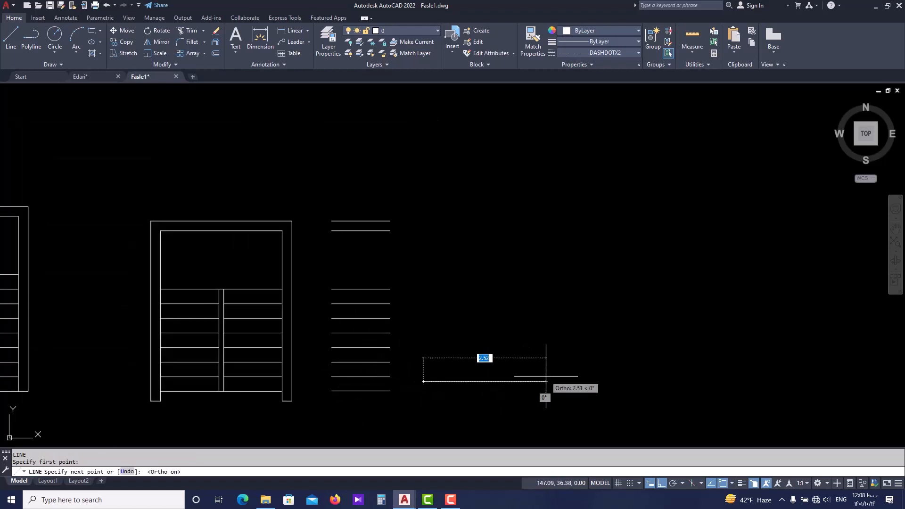
key("Escape")
Offset the new horizontal line upward by a distance of 1 and end the command.
type("o")
key("Return")
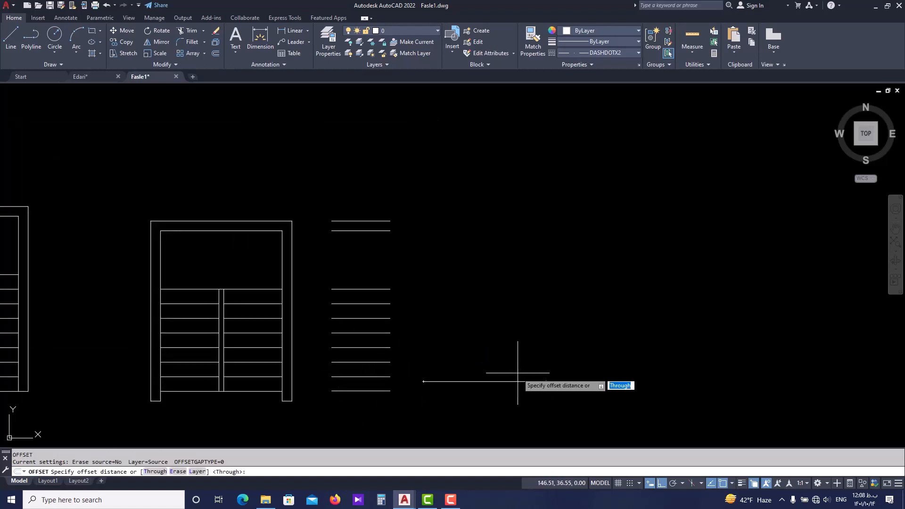
type("1")
key("Return")
left_click(517, 381)
left_click(519, 354)
key("Escape")
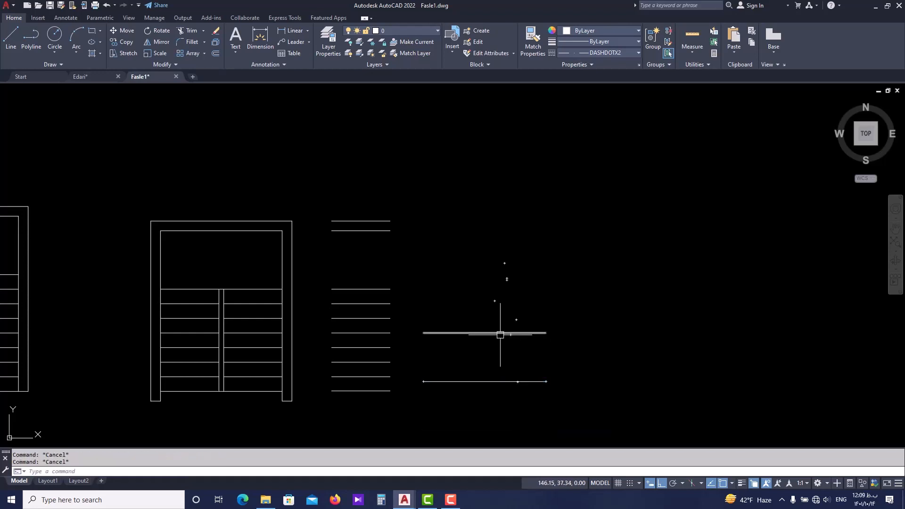
Repeat the offset at the same distance of 1 to add two more copies, each above the previous one.
key("Return")
key("Return")
left_click(502, 333)
left_click(501, 301)
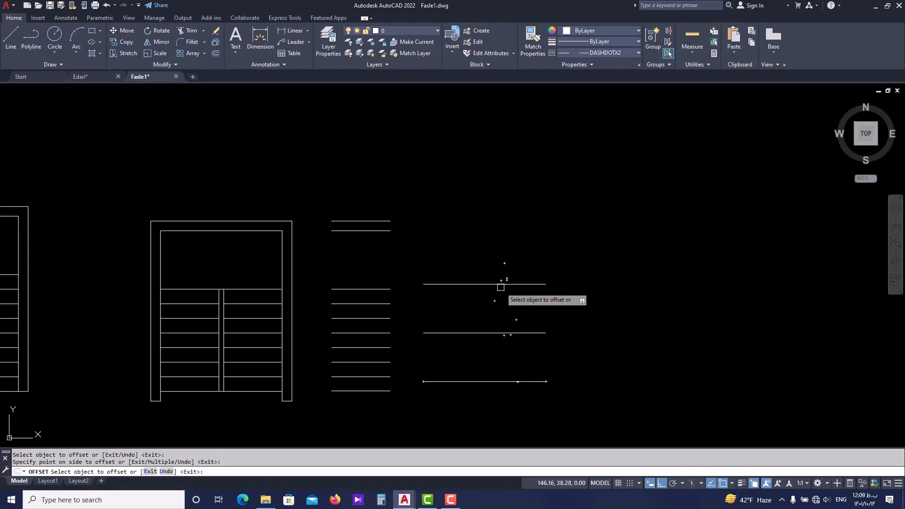
left_click(501, 284)
left_click(497, 245)
left_click(498, 236)
key("Escape")
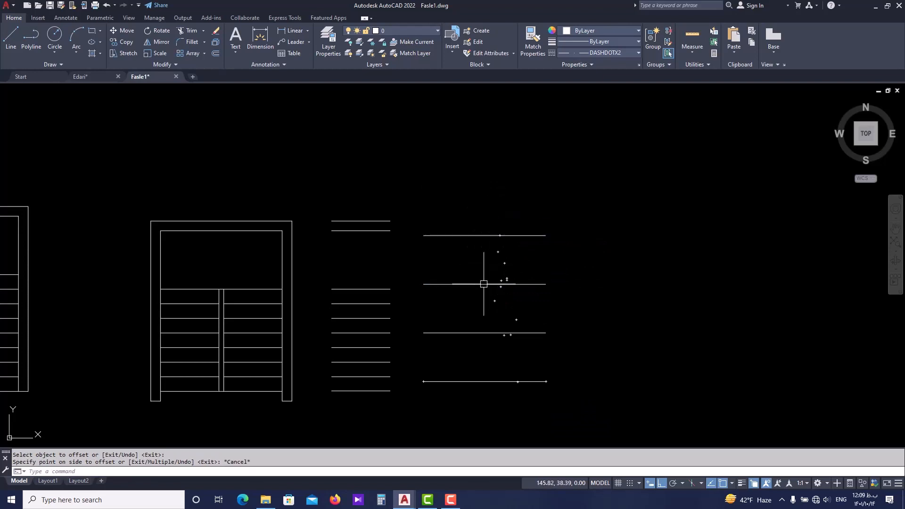
Compare the evenly spaced offset lines with the stair-level copies and the two stair plans beside them.
scroll(479, 296, "down", 2)
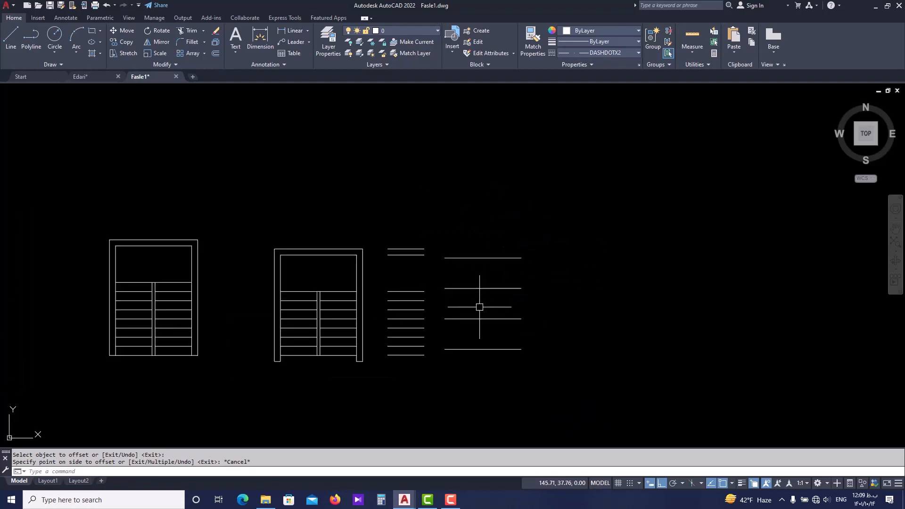
scroll(457, 346, "up", 2)
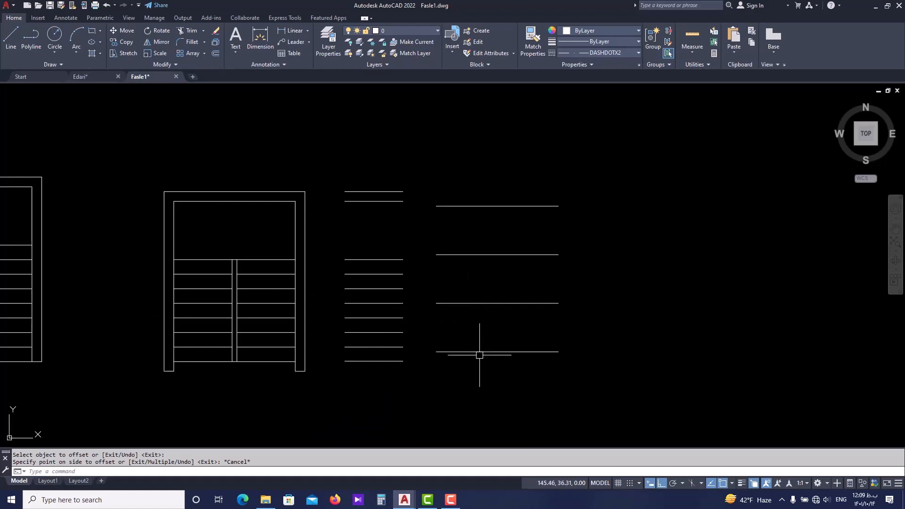
middle_click_drag(450, 386, 400, 396)
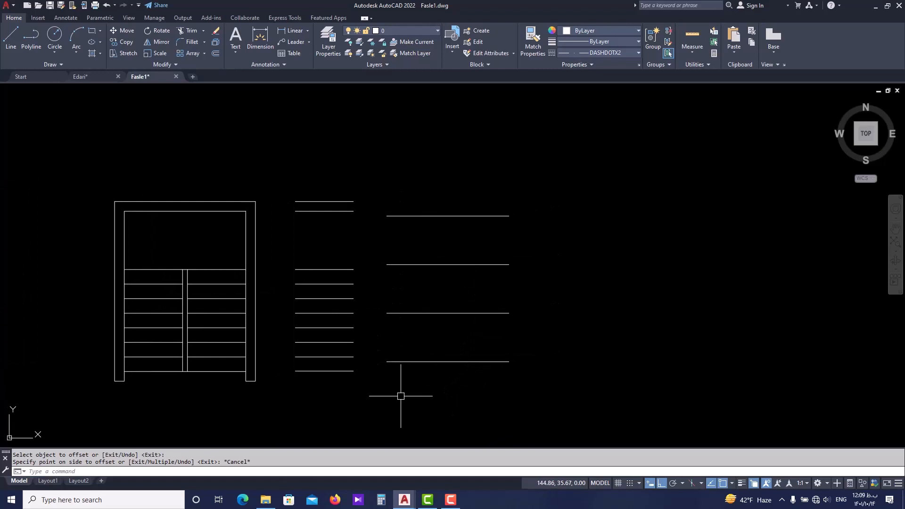
scroll(419, 388, "down", 2)
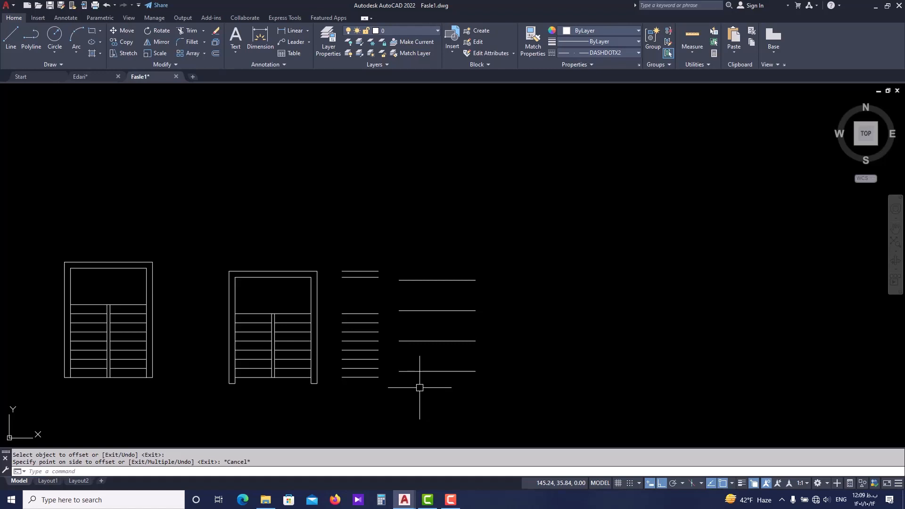
scroll(420, 387, "down", 4)
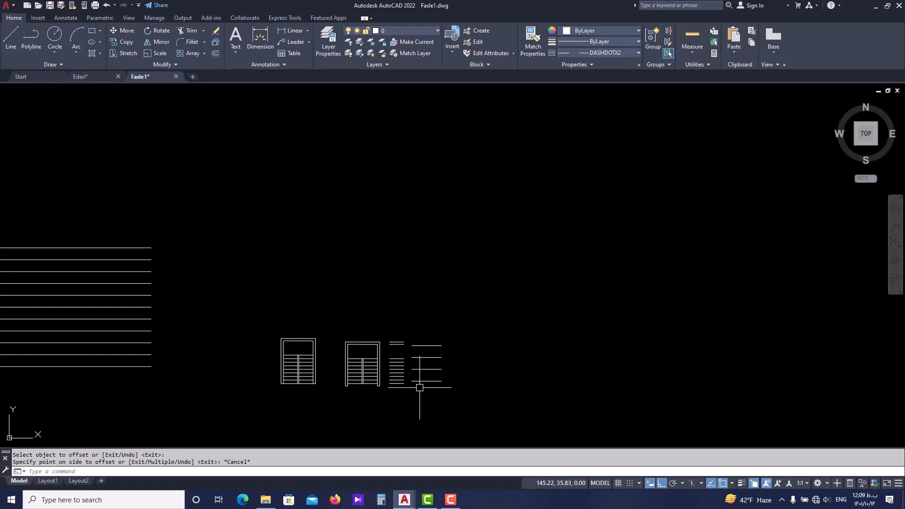
mouse_move(322, 380)
middle_mouse_down()
mouse_move(389, 378)
mouse_move(404, 364)
middle_mouse_up()
scroll(404, 363, "down", 2)
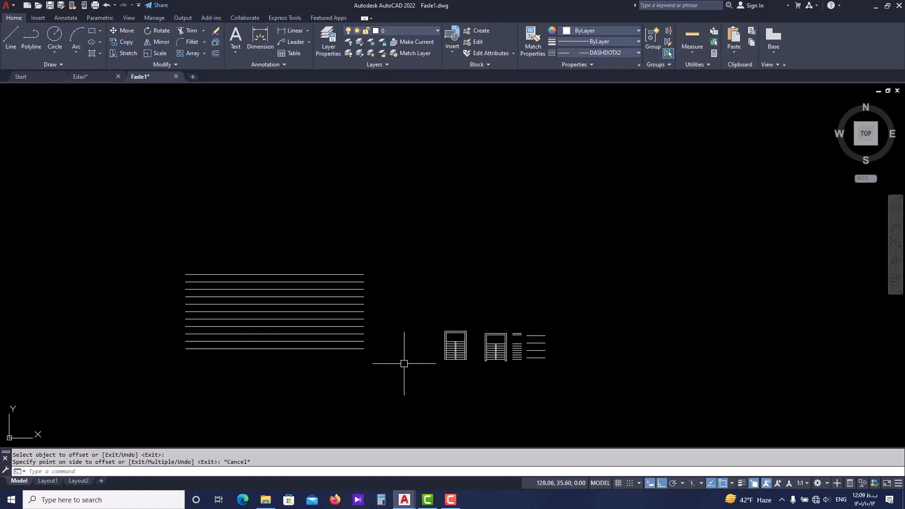
scroll(480, 351, "up", 6)
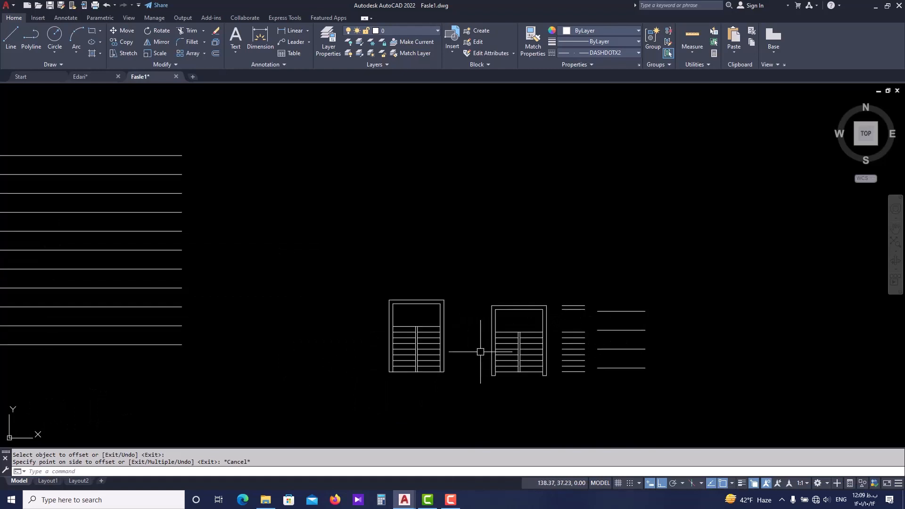
Draw a closed, irregular seven-sided polyline in the empty area above the stair plans, with its first segment horizontal.
middle_click_drag(500, 238, 450, 305)
key("Escape")
key("Escape")
middle_click_drag(528, 187, 419, 223)
type("pl")
key("Return")
left_click(419, 223)
left_click(492, 151)
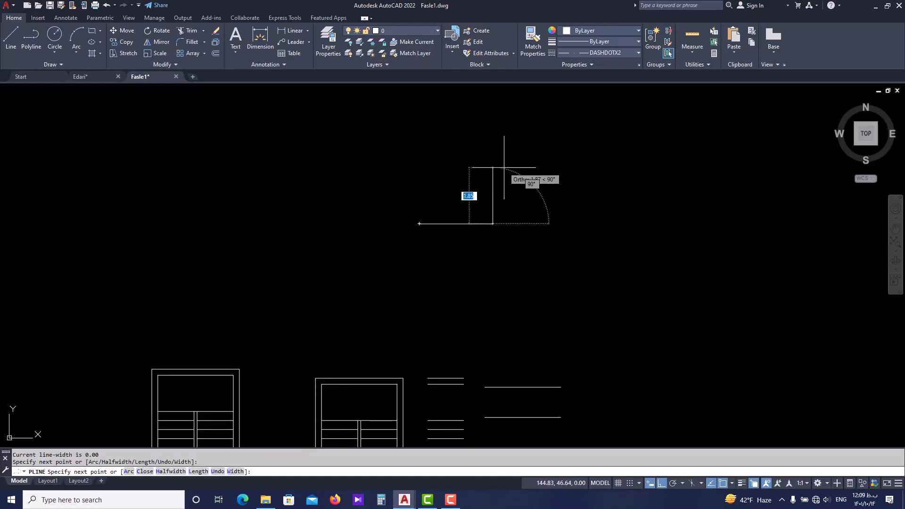
left_click(507, 141)
left_click(390, 136)
left_click(240, 191)
left_click(287, 279)
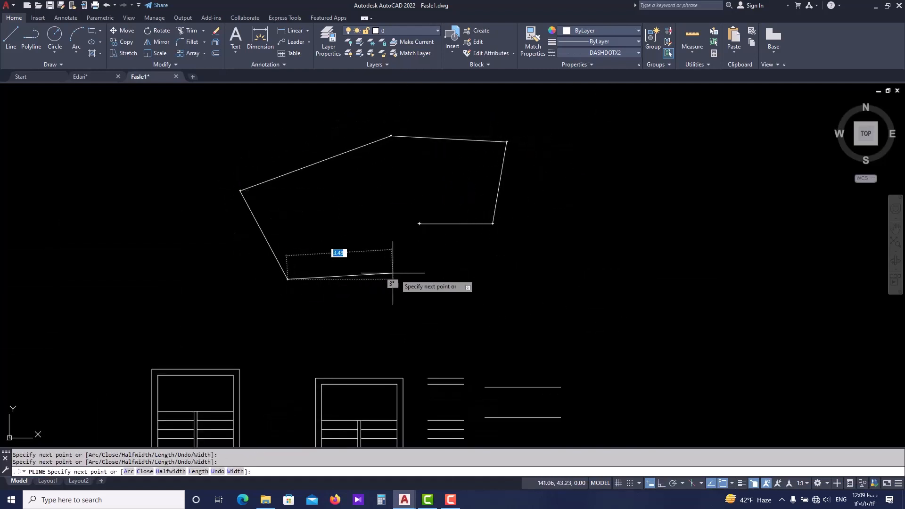
left_click(404, 281)
left_click(419, 224)
key("Escape")
Explode the closed seven-sided polyline into separate line segments.
middle_click_drag(412, 259, 366, 307)
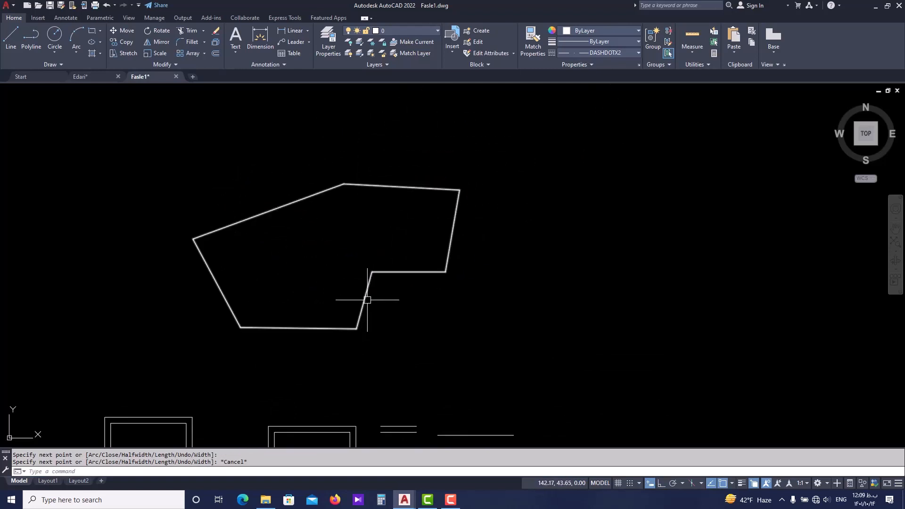
left_click(386, 271)
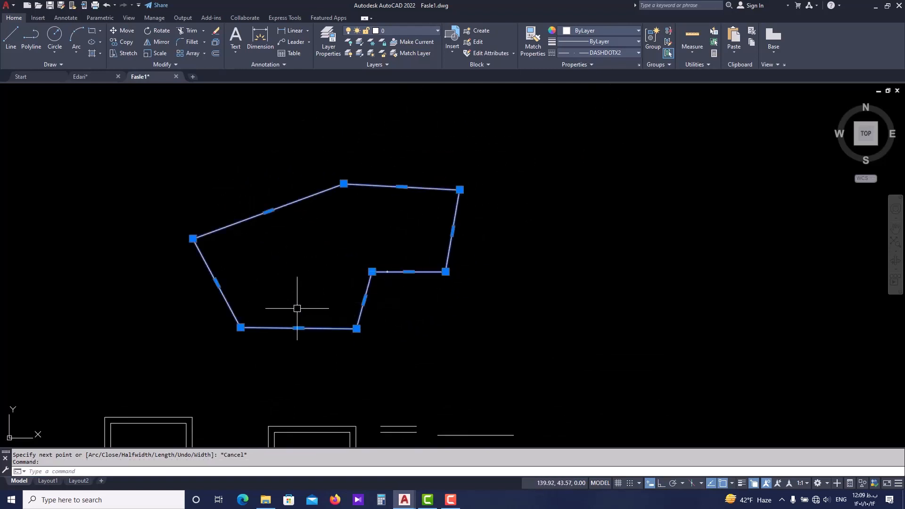
key("Escape")
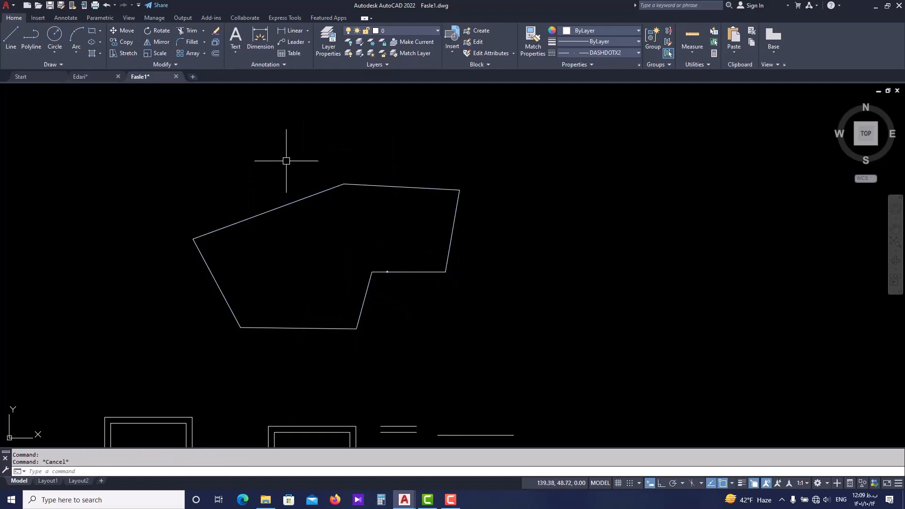
left_click(304, 194)
type("x")
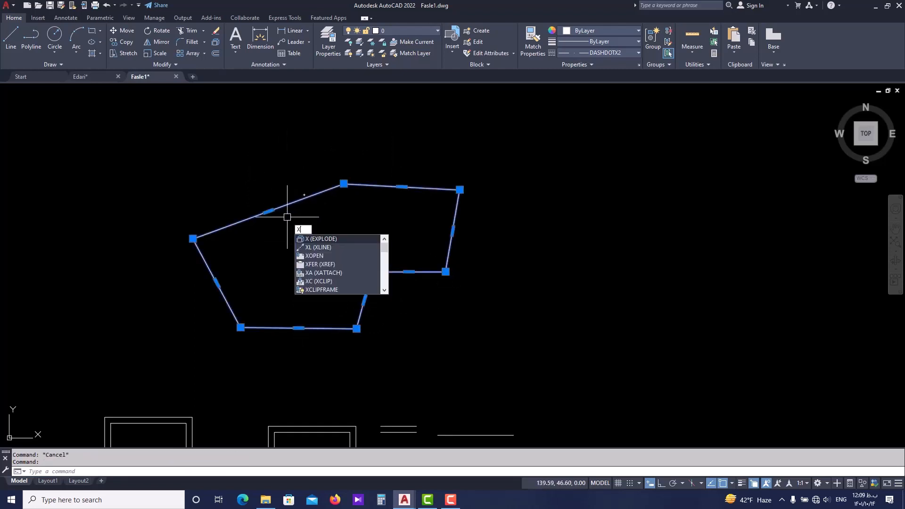
key("Return")
Select sides of the exploded seven-sided shape one by one to check that they are separate segments, and clear the selection.
left_click(318, 193)
left_click(370, 183)
key("Escape")
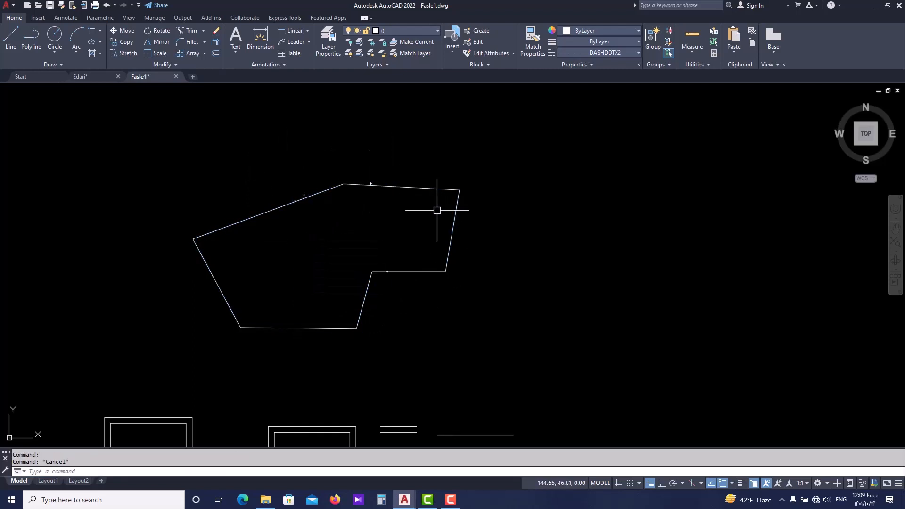
left_click(452, 223)
left_click(424, 266)
left_click(379, 287)
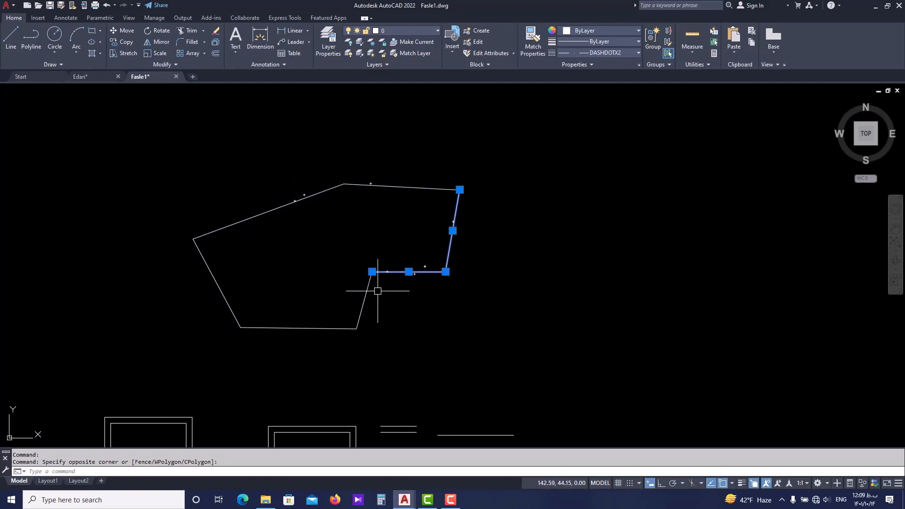
left_click(366, 297)
left_click(326, 329)
left_click(238, 307)
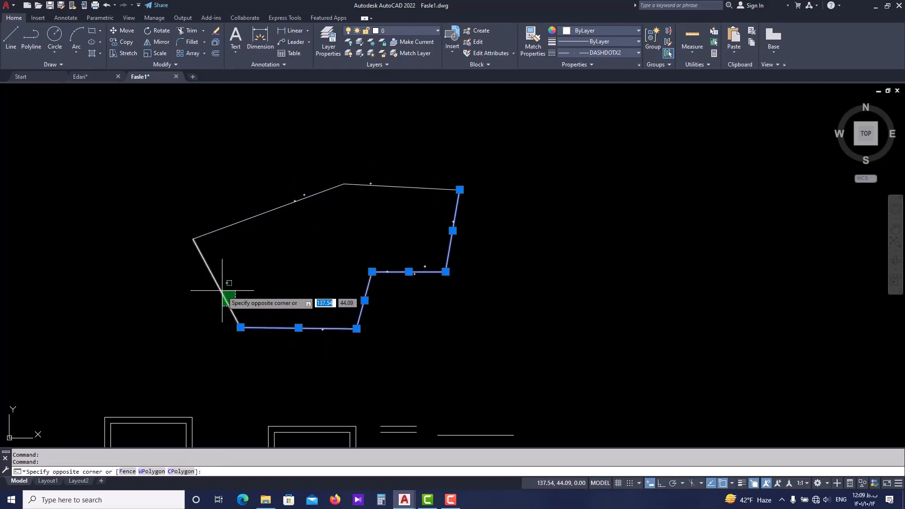
scroll(302, 234, "down", 4)
key("Escape")
key("Escape")
Erase the practice offset lines, both stair plans with their level lines, and the exploded shape beside the axis grid.
middle_click_drag(263, 264, 388, 274)
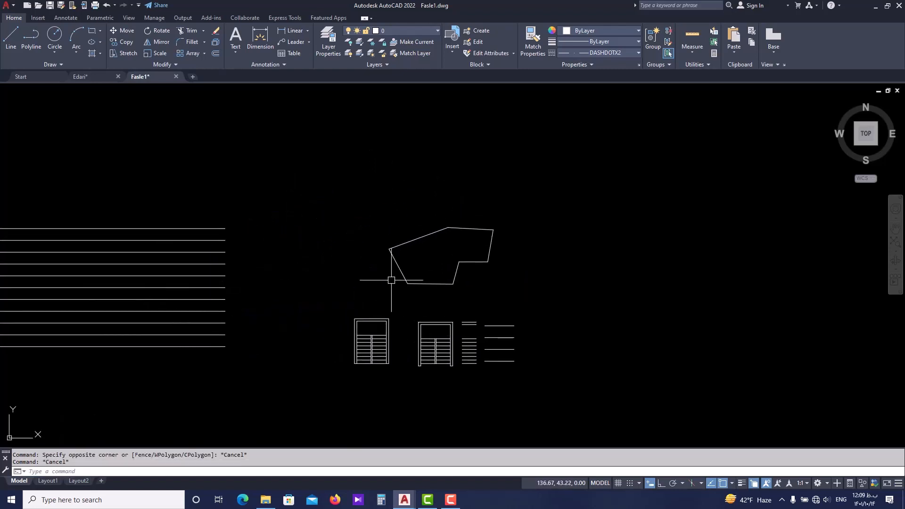
scroll(403, 298, "down", 4)
middle_click_drag(322, 332, 370, 294)
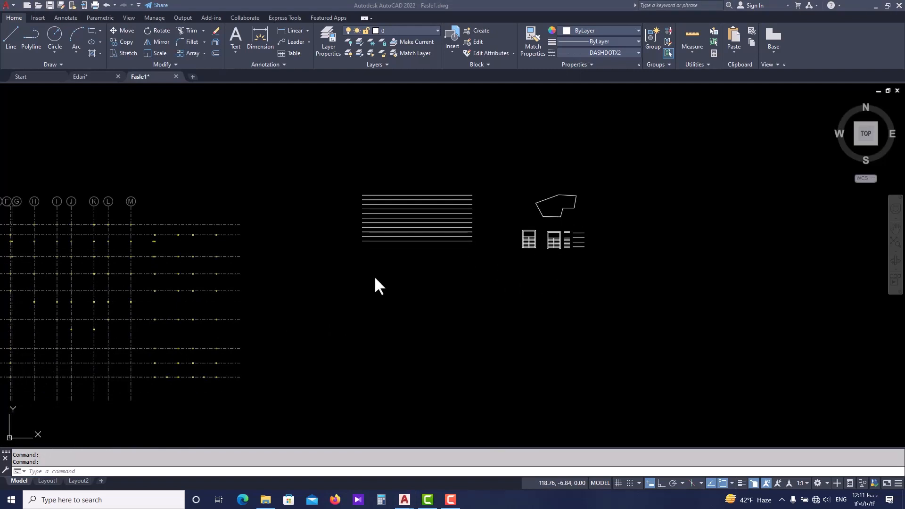
left_click(334, 277)
scroll(372, 281, "down", 2)
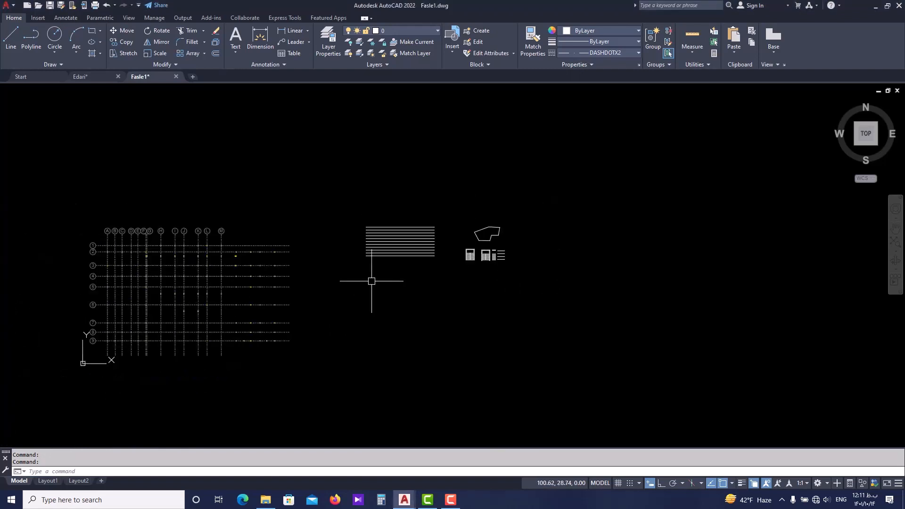
middle_click_drag(361, 280, 372, 286)
scroll(403, 271, "up", 2)
left_click(670, 187)
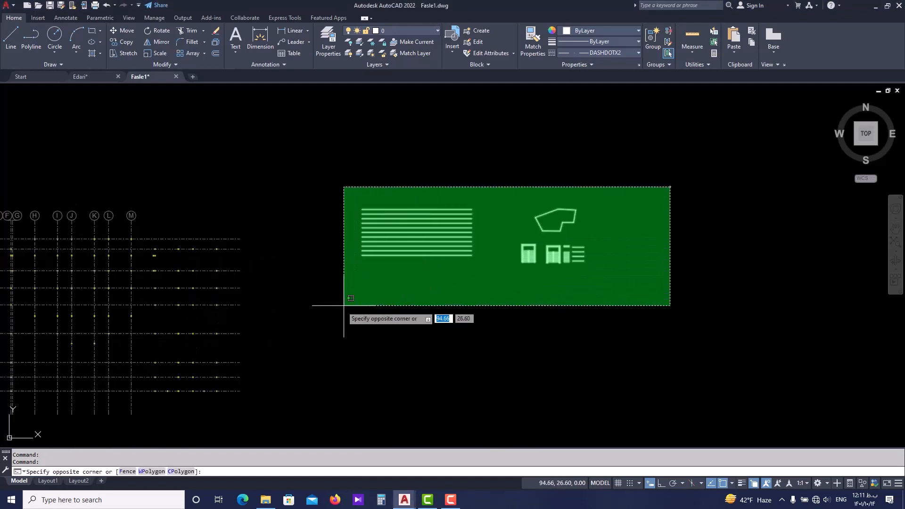
left_click(335, 307)
type("e")
key("Return")
Examine the axis grid, from A to M and 1 to 12, and the columns placed at its intersections.
middle_click_drag(333, 306, 552, 287)
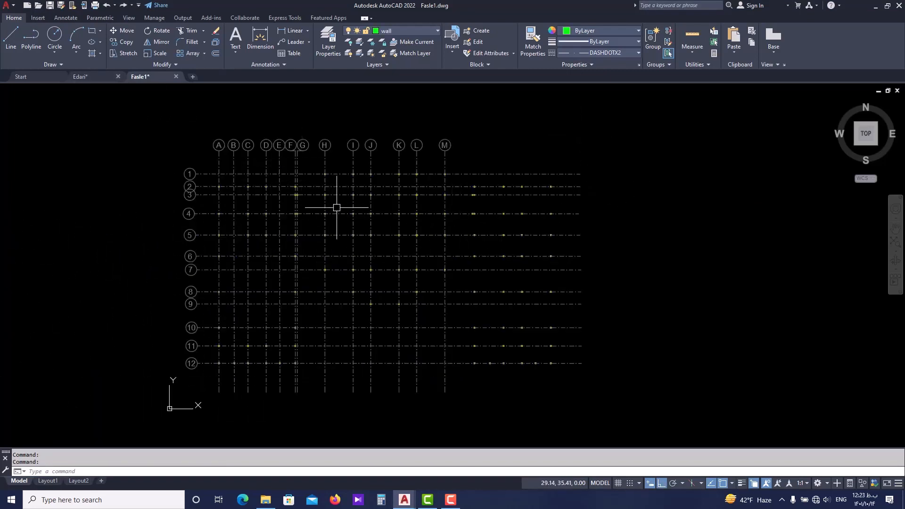
scroll(255, 224, "up", 2)
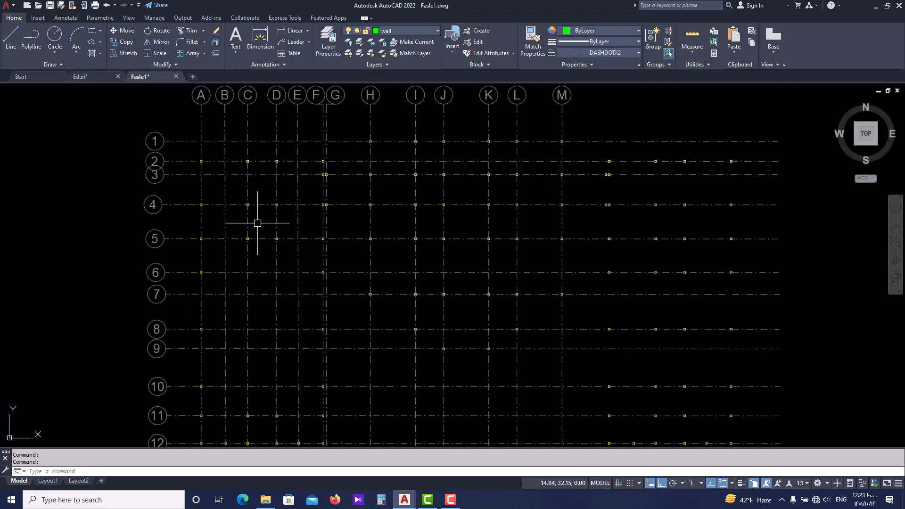
scroll(301, 223, "down", 2)
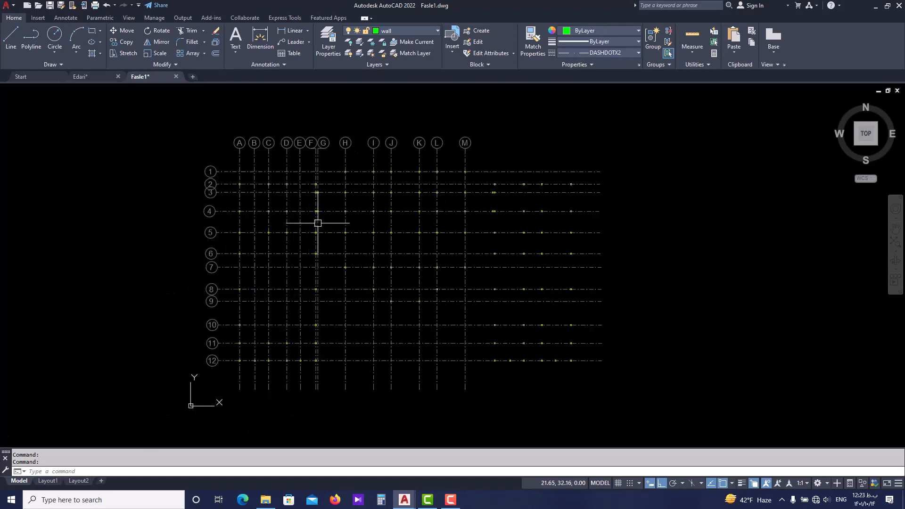
scroll(440, 278, "up", 4)
scroll(398, 262, "down", 1)
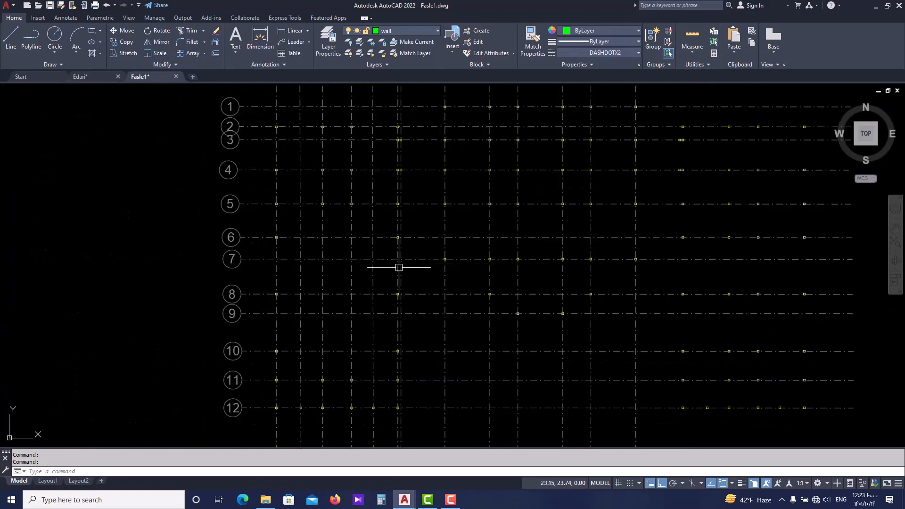
middle_click_drag(396, 288, 360, 251)
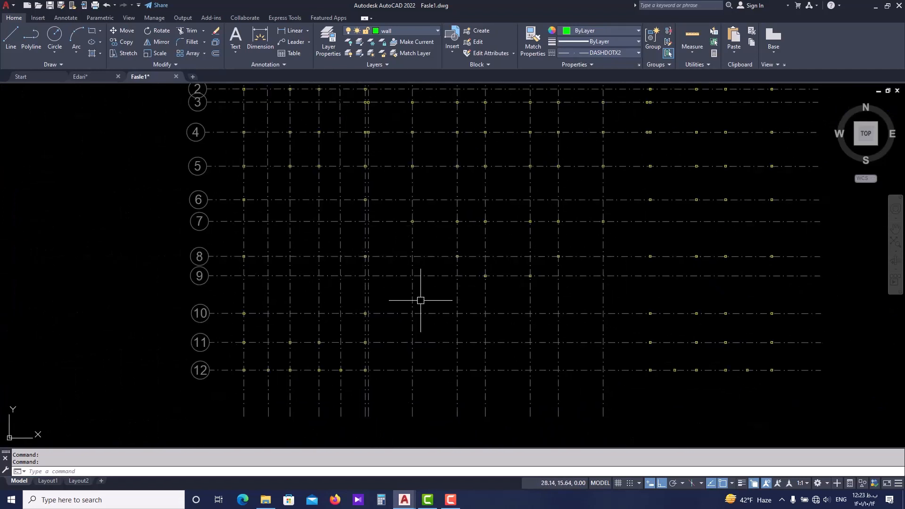
middle_click_drag(505, 306, 459, 338)
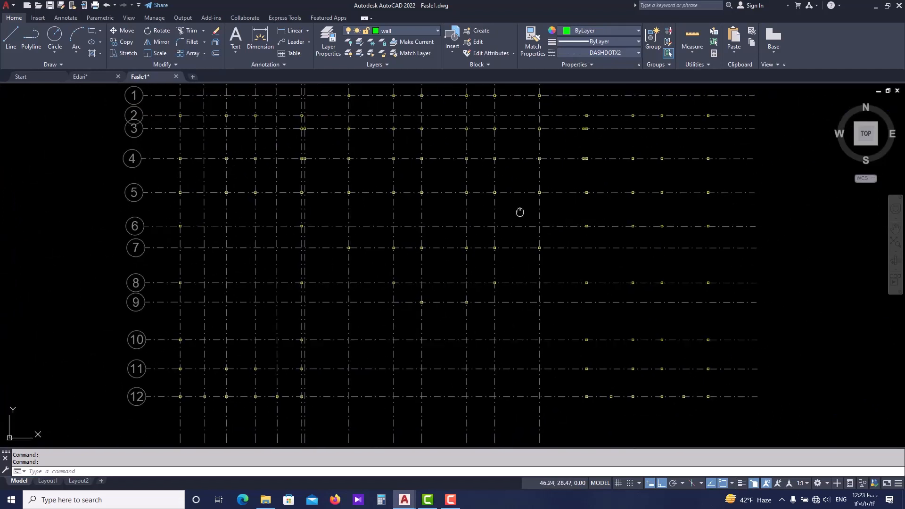
middle_click_drag(518, 210, 441, 266)
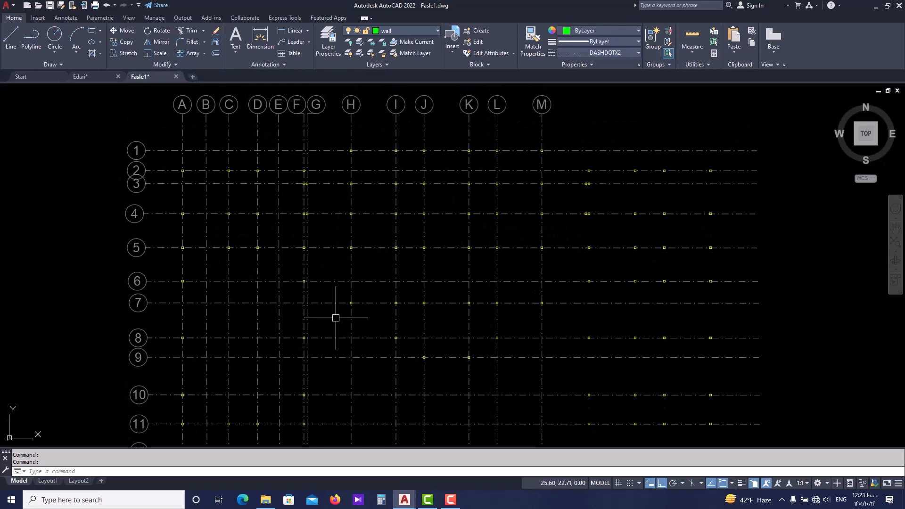
middle_click_drag(380, 322, 374, 297)
scroll(374, 297, "down", 2)
scroll(355, 313, "up", 2)
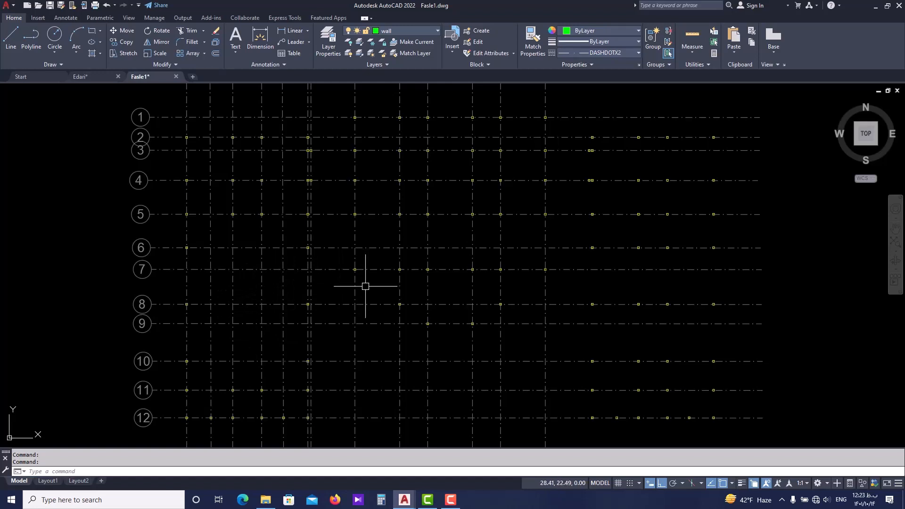
scroll(282, 301, "down", 2)
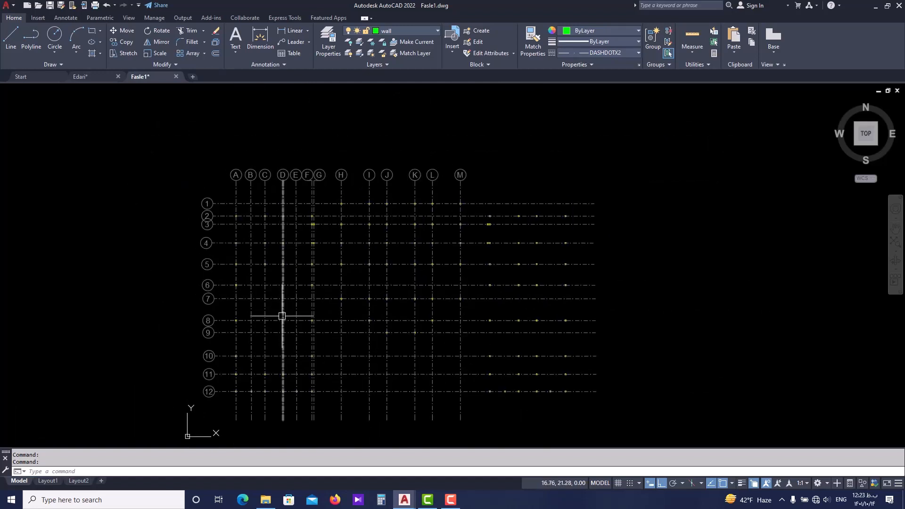
scroll(274, 343, "up", 2)
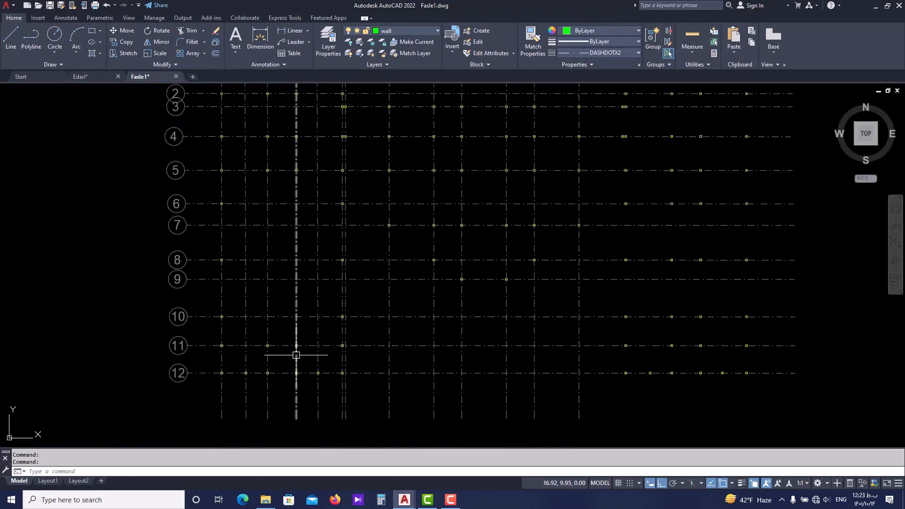
scroll(276, 334, "down", 2)
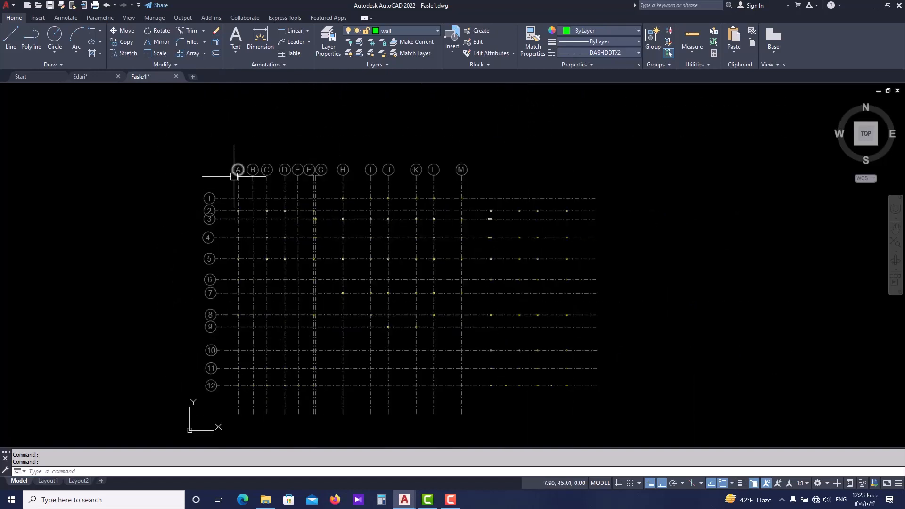
scroll(234, 176, "up", 2)
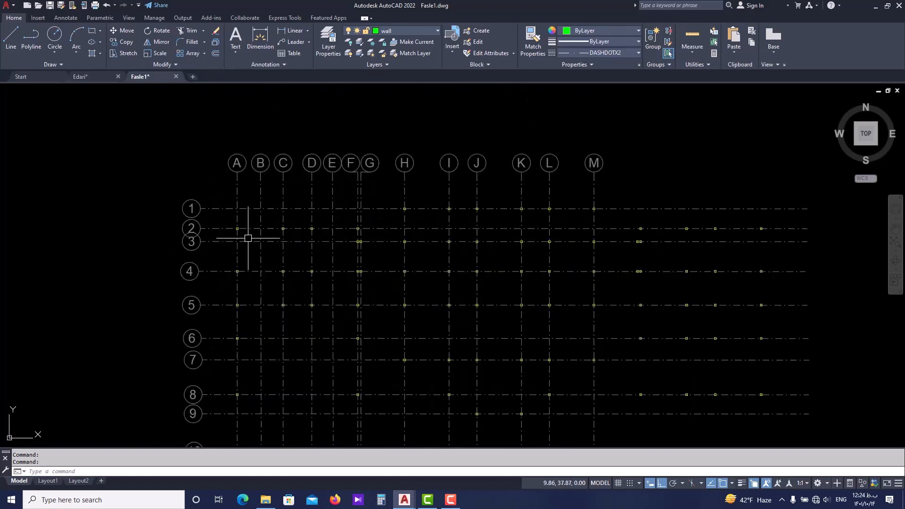
scroll(259, 273, "down", 2)
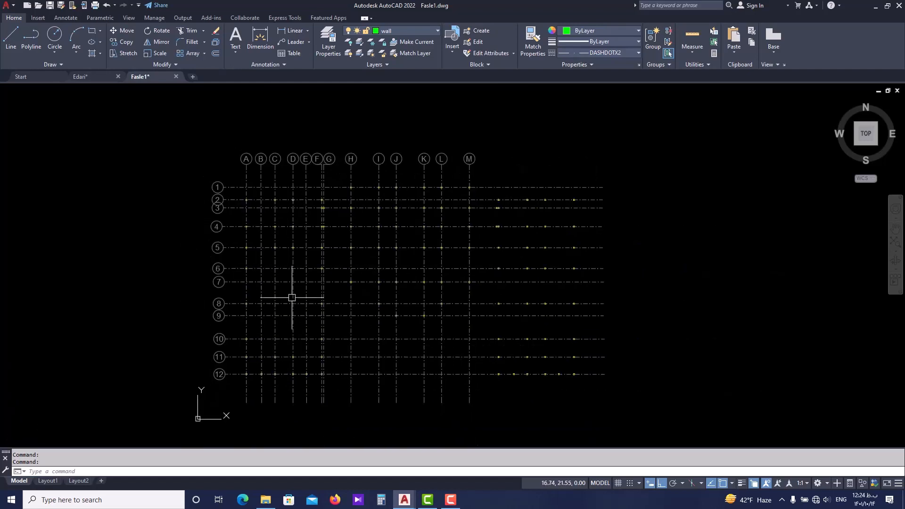
Switch to the Edari drawing and examine the floor plan's walls, axes and the axis spacing dimensions around F and G.
left_click(93, 76)
scroll(263, 212, "down", 2)
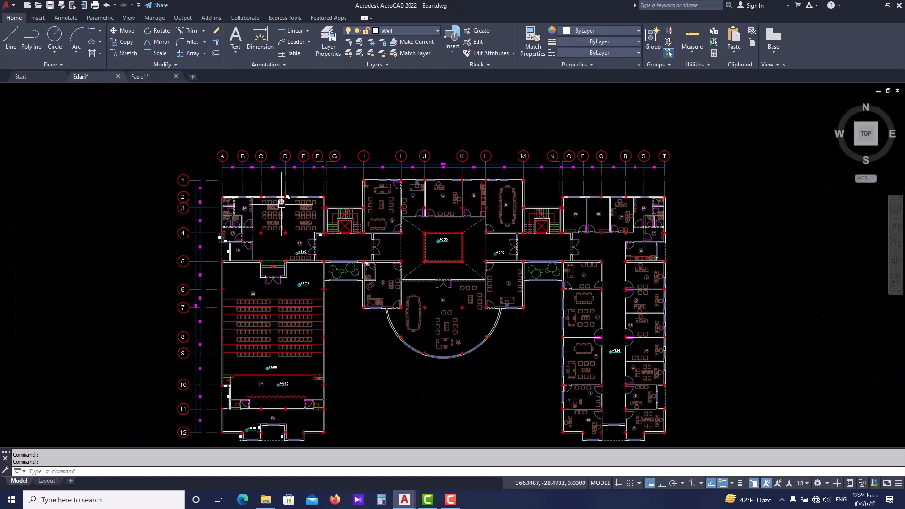
scroll(281, 202, "up", 2)
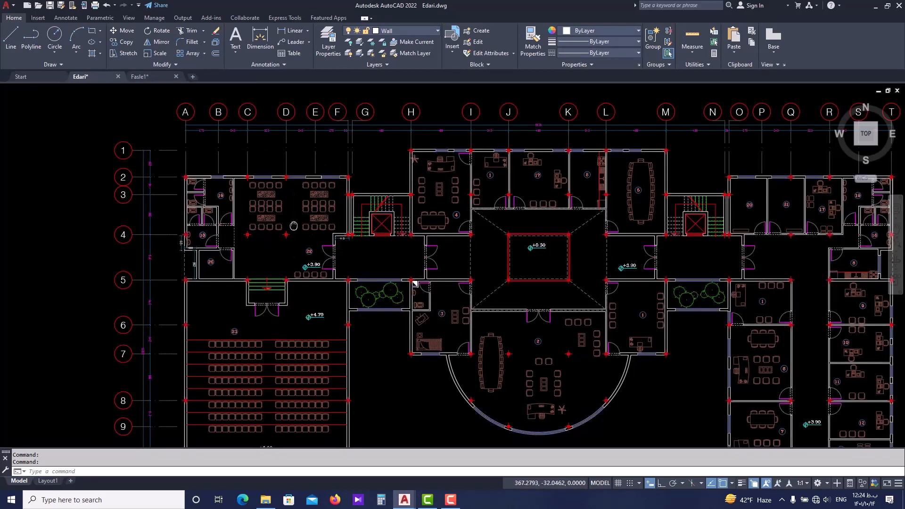
middle_click_drag(294, 226, 299, 186)
scroll(299, 186, "down", 3)
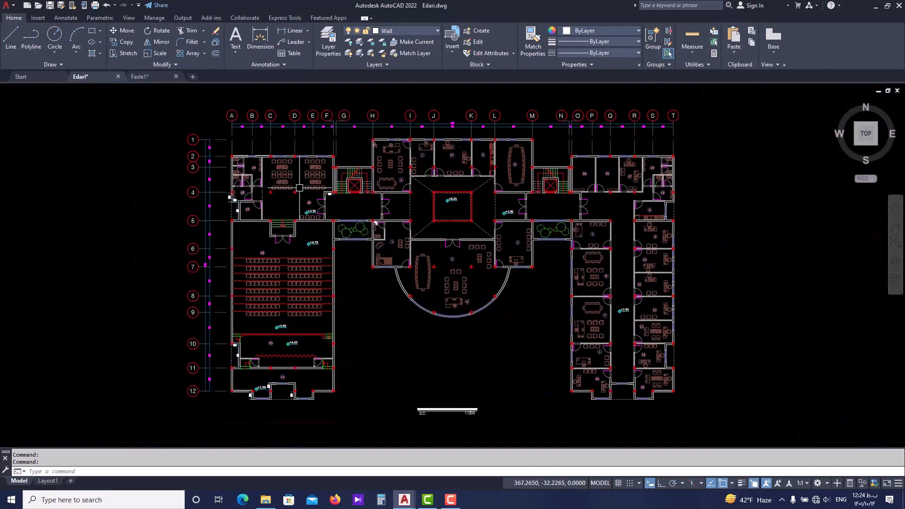
scroll(264, 156, "up", 5)
scroll(392, 143, "up", 2)
middle_click_drag(391, 142, 404, 264)
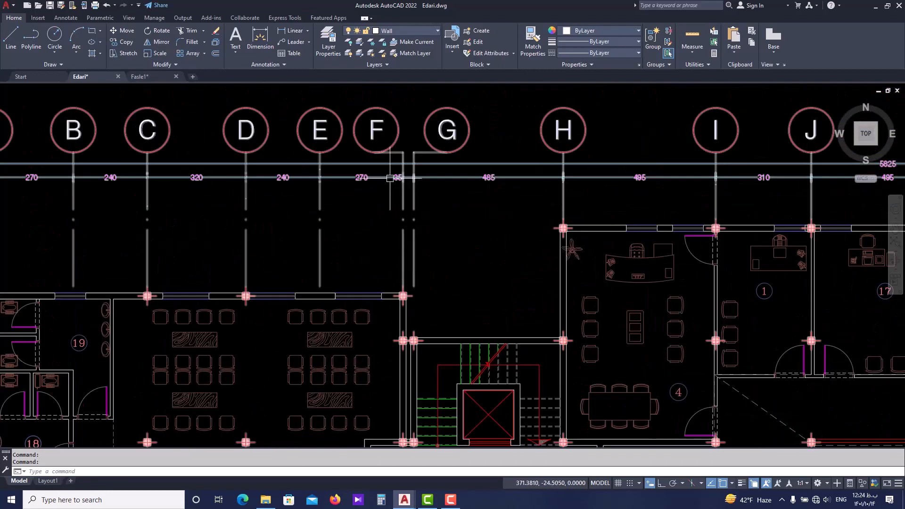
scroll(394, 294, "down", 2)
Examine the wall layout and local dimensions around rooms 18 and 26, the auditorium below them, and the central block.
middle_click_drag(145, 285, 205, 214)
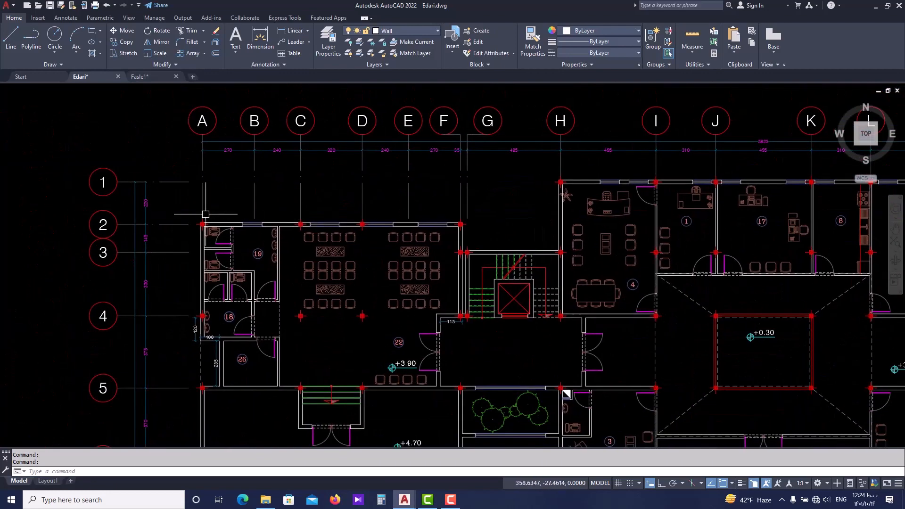
scroll(215, 332, "up", 4)
middle_click_drag(212, 357, 211, 290)
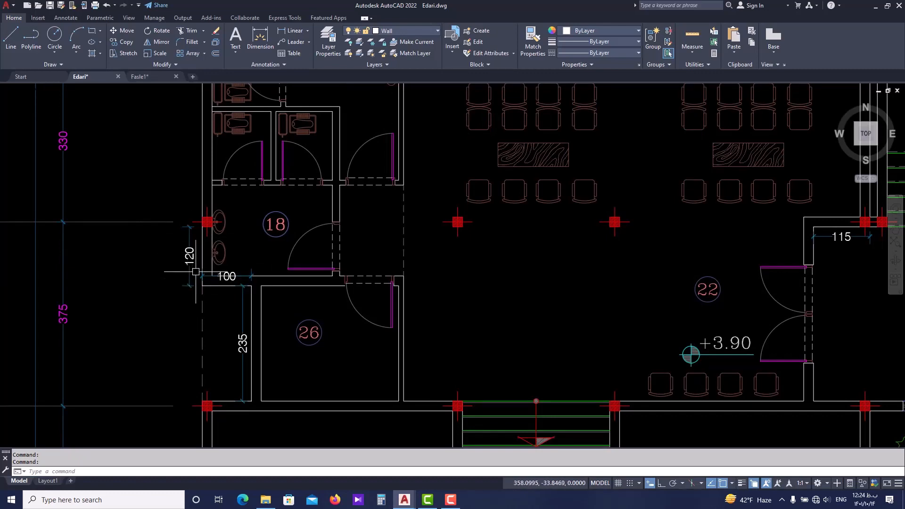
scroll(195, 272, "down", 2)
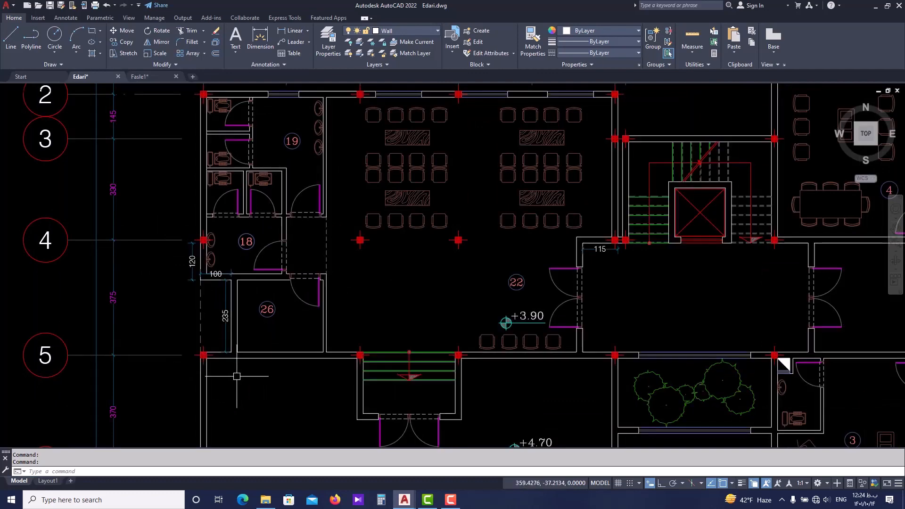
scroll(245, 378, "down", 6)
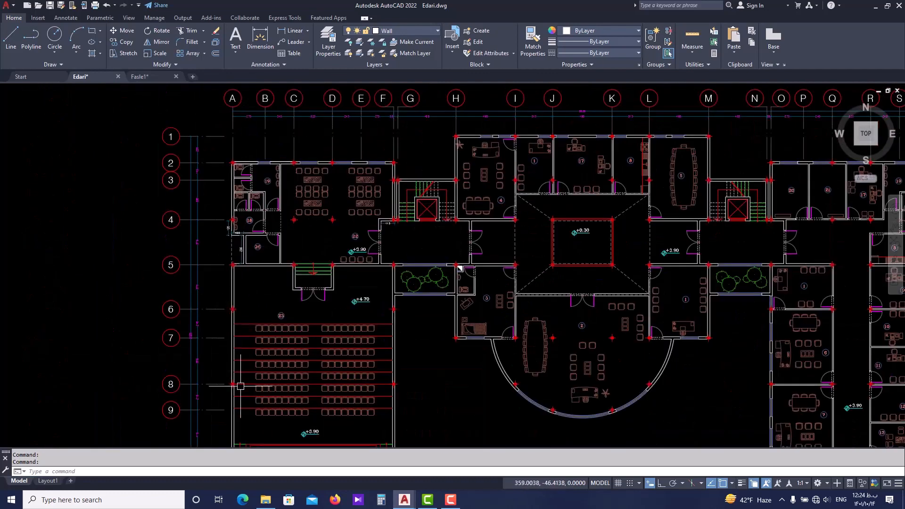
scroll(236, 274, "up", 2)
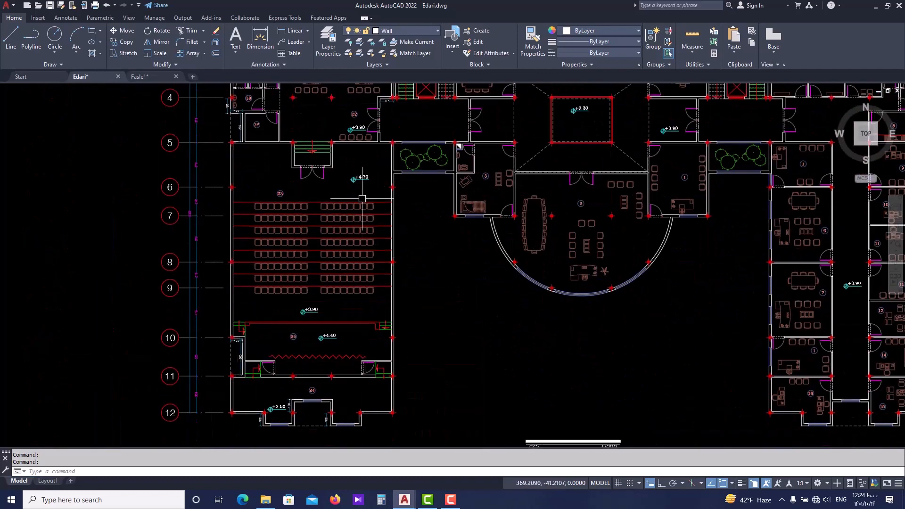
scroll(362, 203, "down", 3)
scroll(391, 301, "up", 3)
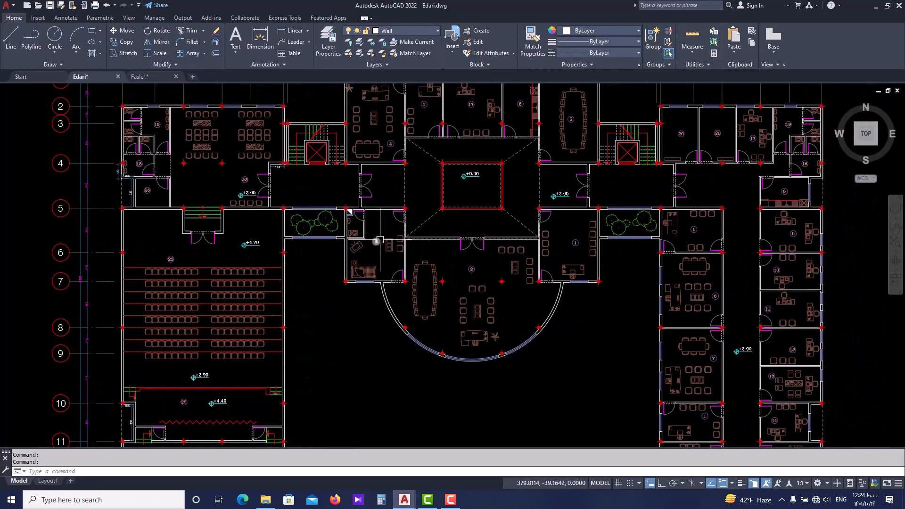
mouse_move(378, 241)
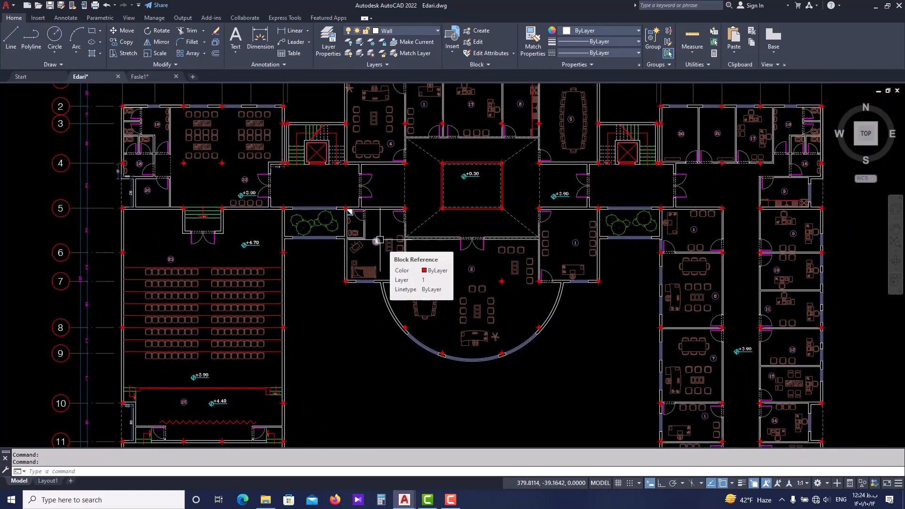
key("ctrl+a")
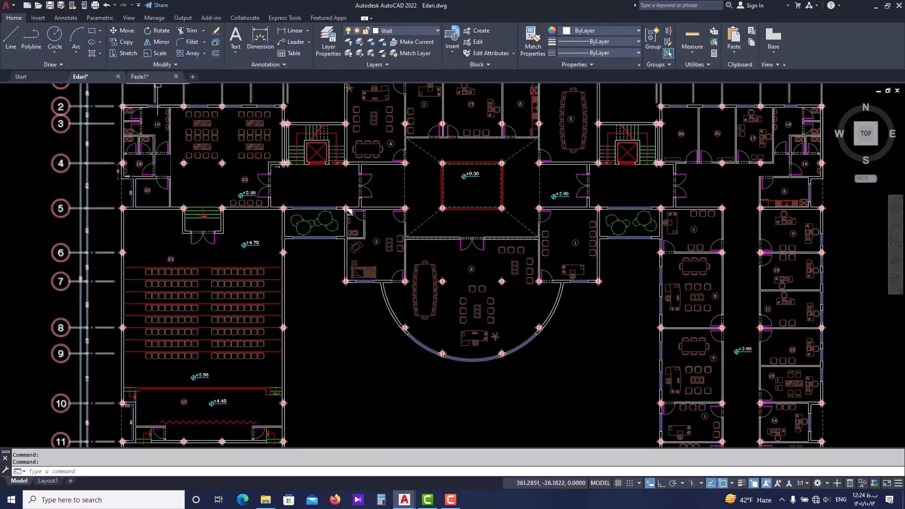
Return to the Fasle1 drawing and inspect the grid and columns around axes F and G near row 3.
left_click(152, 77)
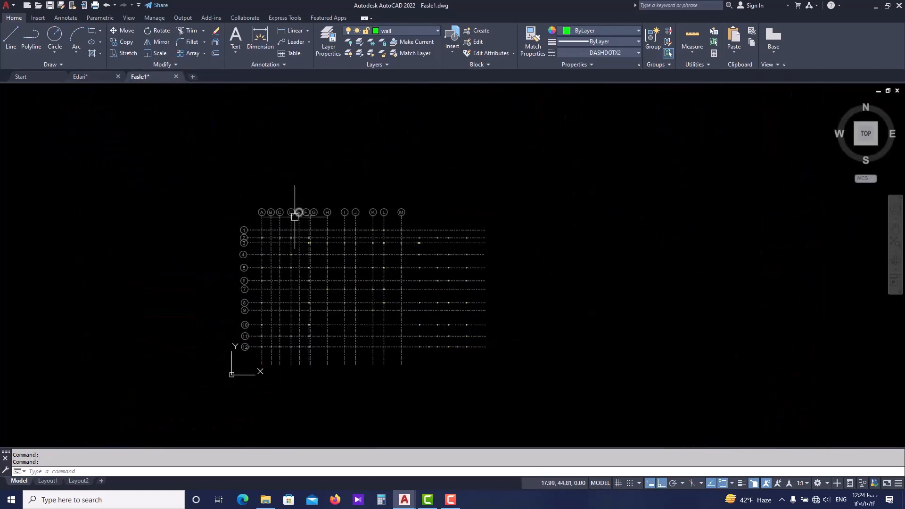
scroll(295, 217, "up", 4)
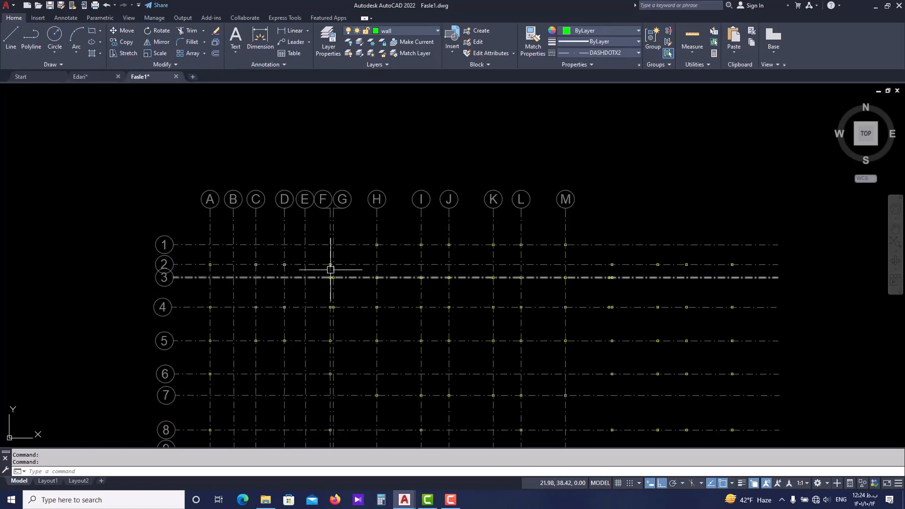
middle_click_drag(331, 272, 368, 215)
mouse_move(368, 215)
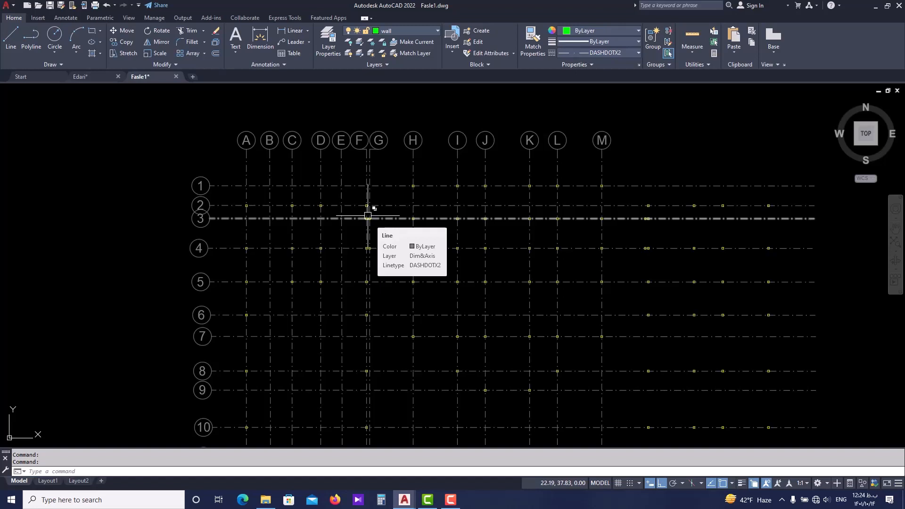
type("pl")
key("Return")
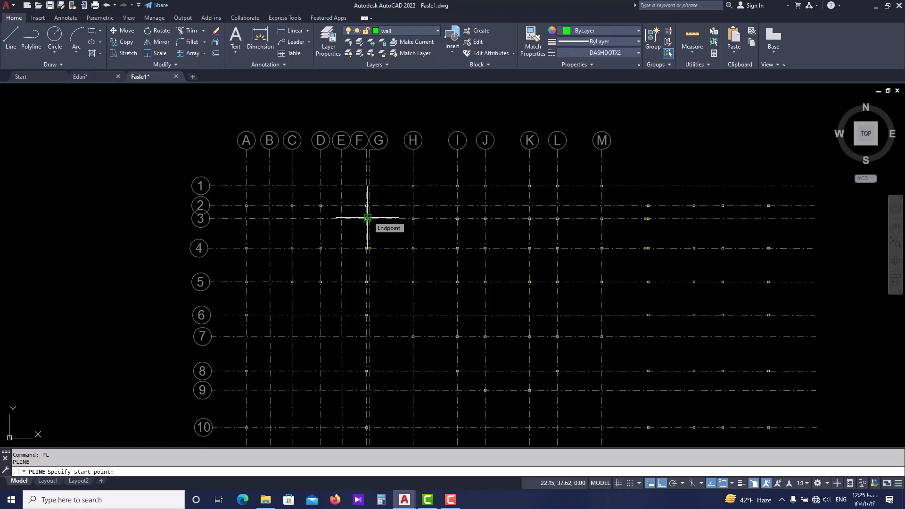
scroll(367, 217, "up", 4)
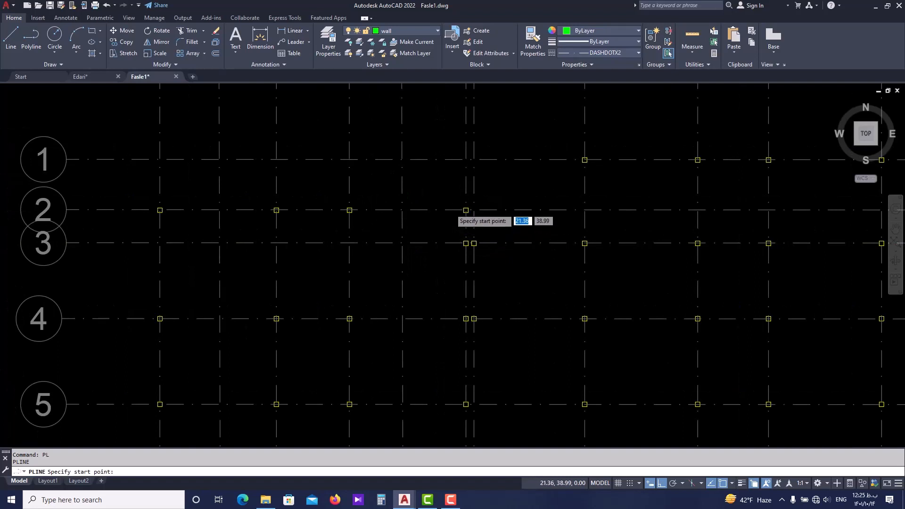
scroll(463, 222, "down", 3)
scroll(466, 236, "up", 5)
scroll(466, 236, "up", 4)
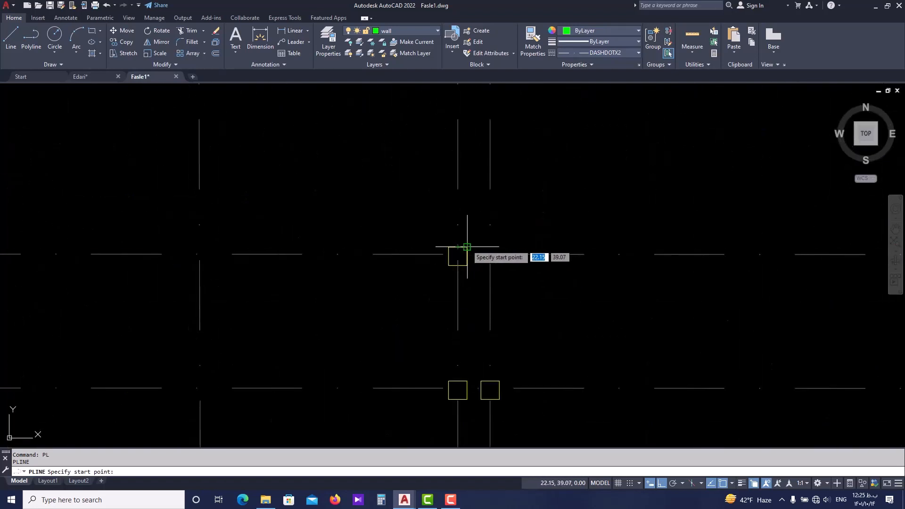
scroll(452, 248, "up", 4)
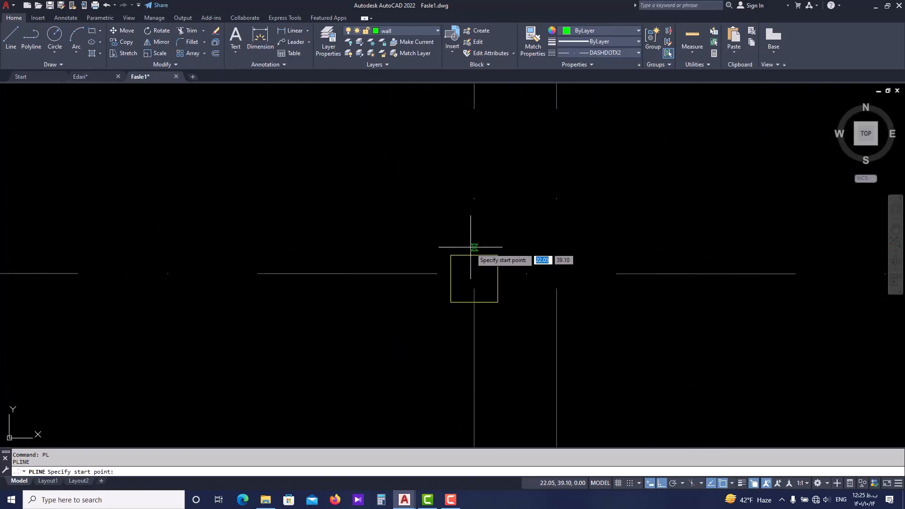
left_click(497, 254)
scroll(434, 260, "down", 3)
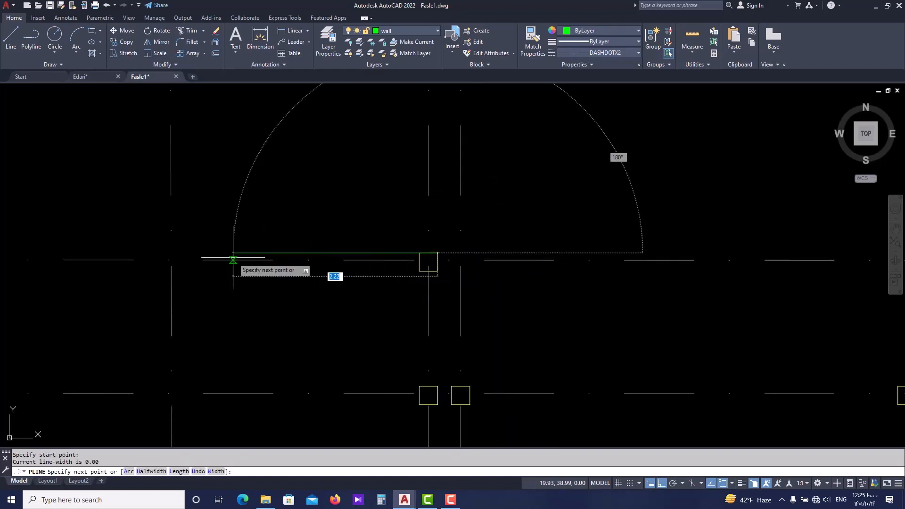
key("Escape")
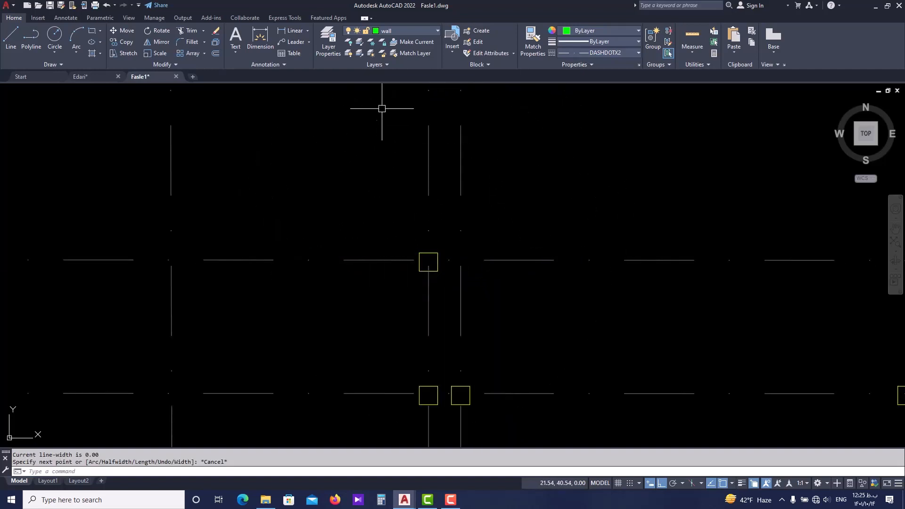
Make layer 0 current and try starting a Line and a Polyline on it.
left_click(415, 29)
left_click(406, 40)
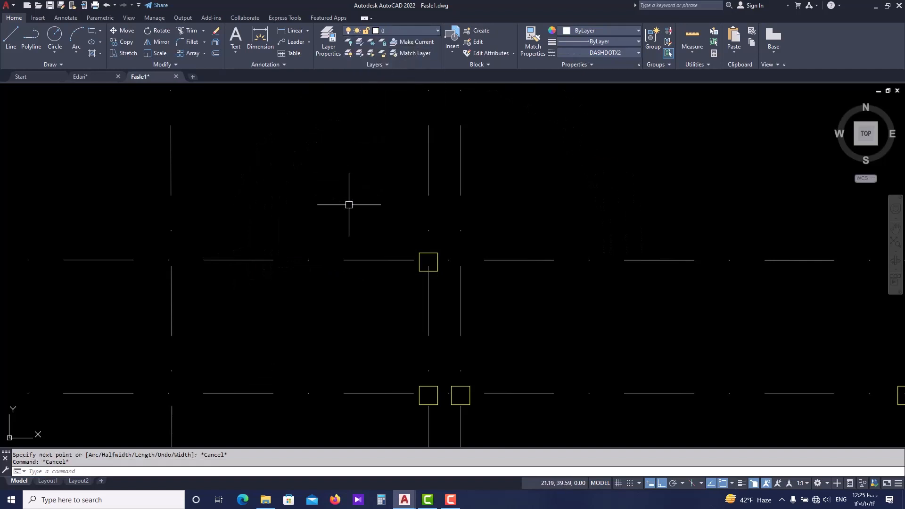
type("l")
key("space")
left_click(378, 216)
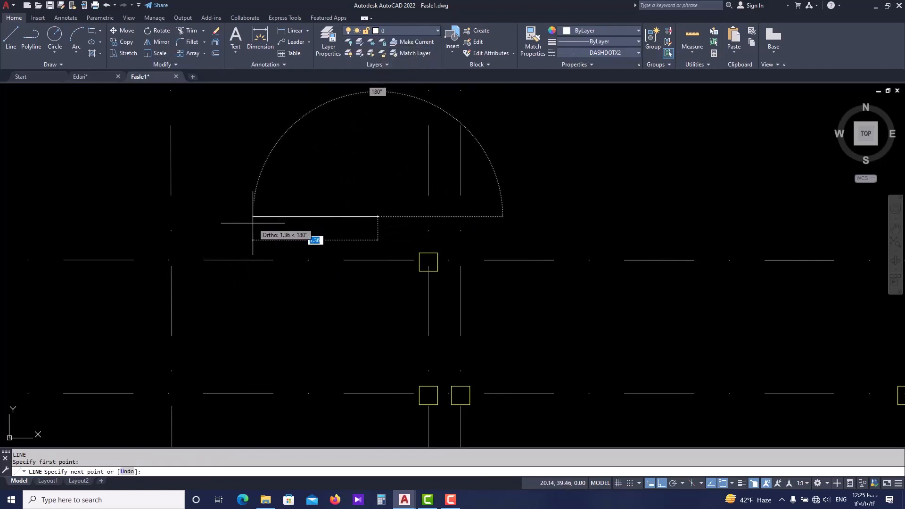
key("Escape")
type("p")
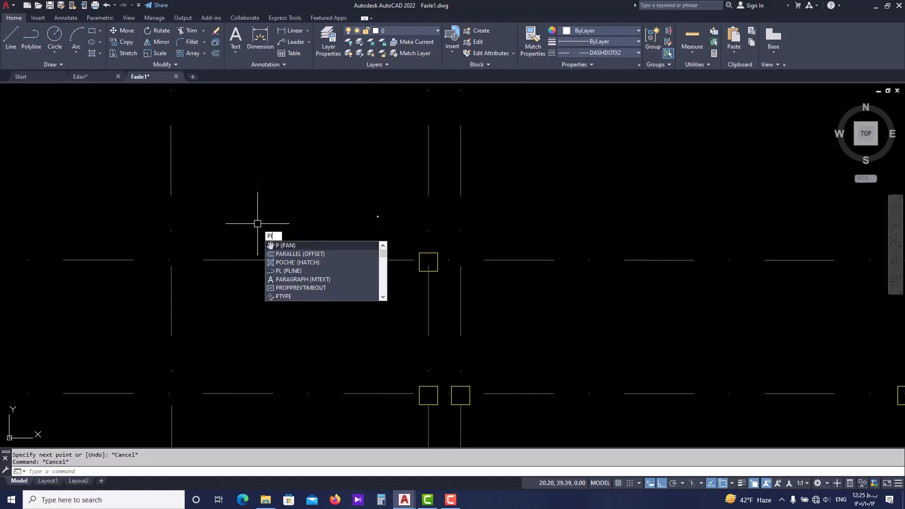
type("l")
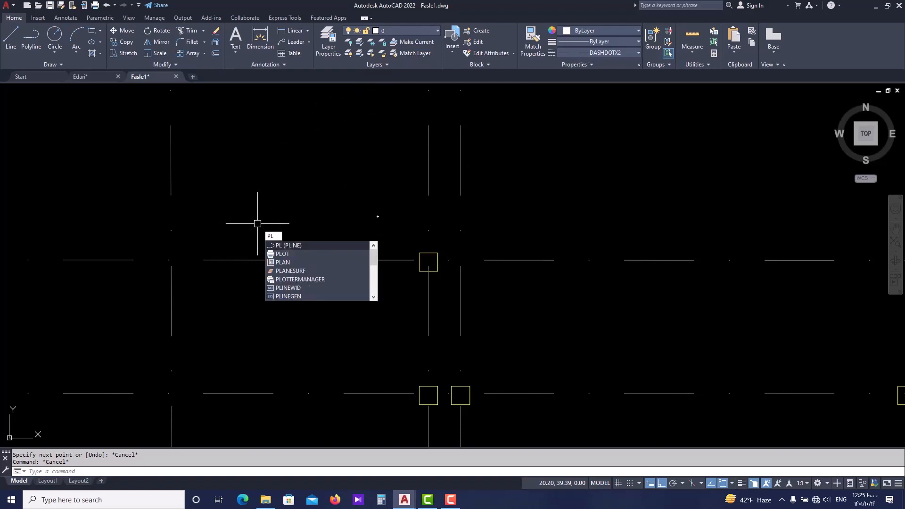
key("space")
key("Escape")
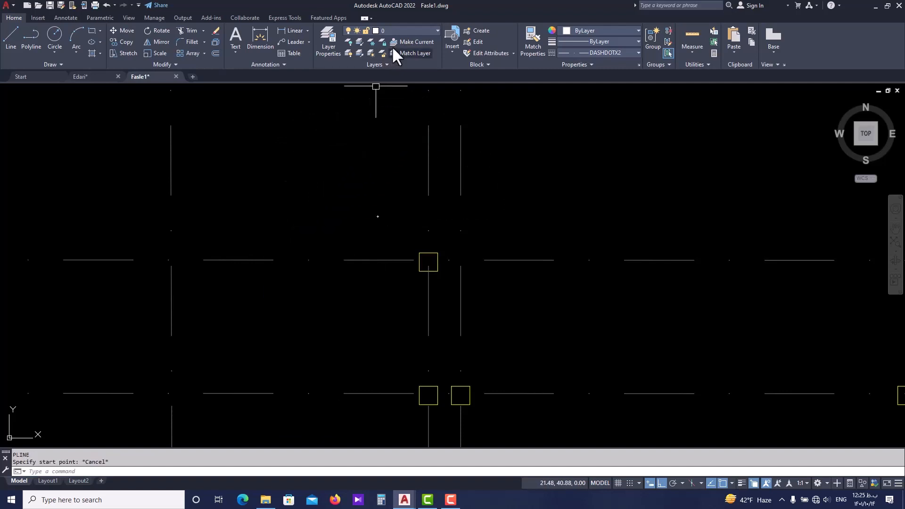
On the wall layer, start a polyline at the upper-right corner of column F2 and run it to the upper-left corner of column A2.
left_click(403, 30)
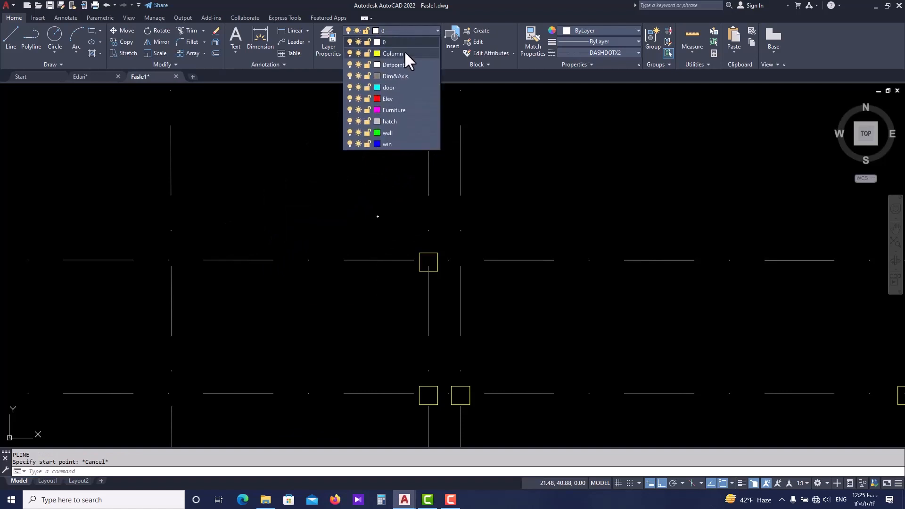
left_click(389, 133)
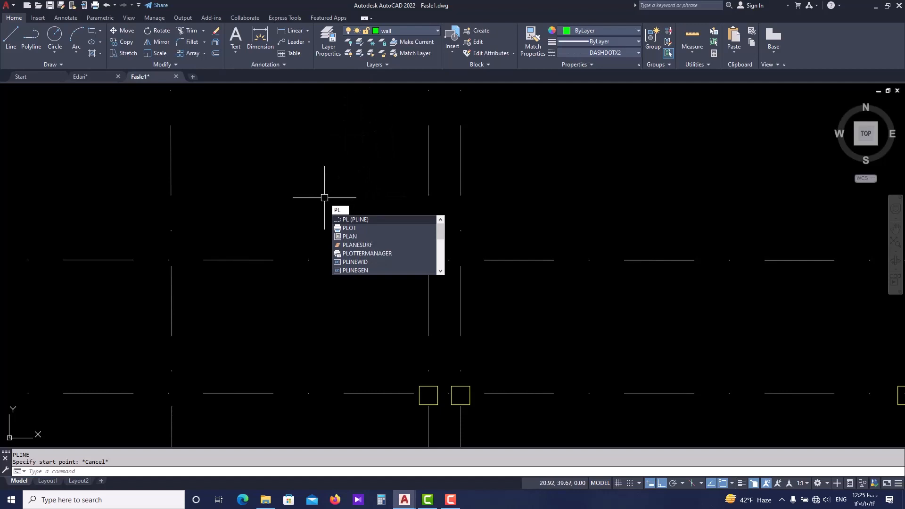
key("Return")
left_click(437, 251)
scroll(330, 257, "down", 3)
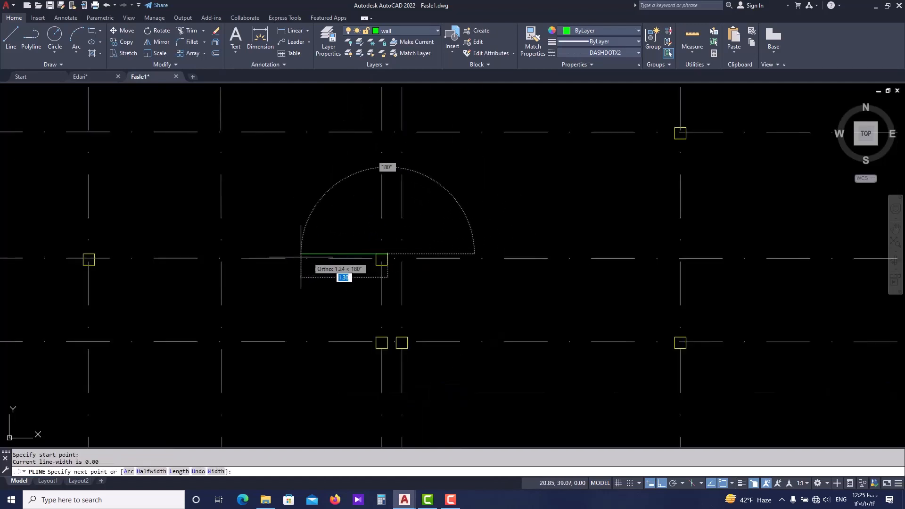
scroll(300, 257, "up", 10)
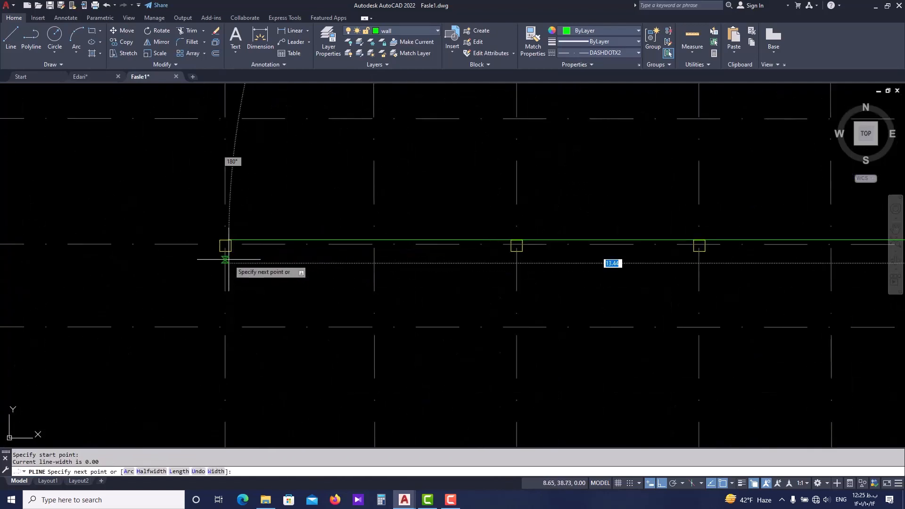
left_click(220, 240)
Continue the wall polyline down to the lower-left corner of column A4, and add a further 1.20 segment downward.
scroll(218, 239, "down", 6)
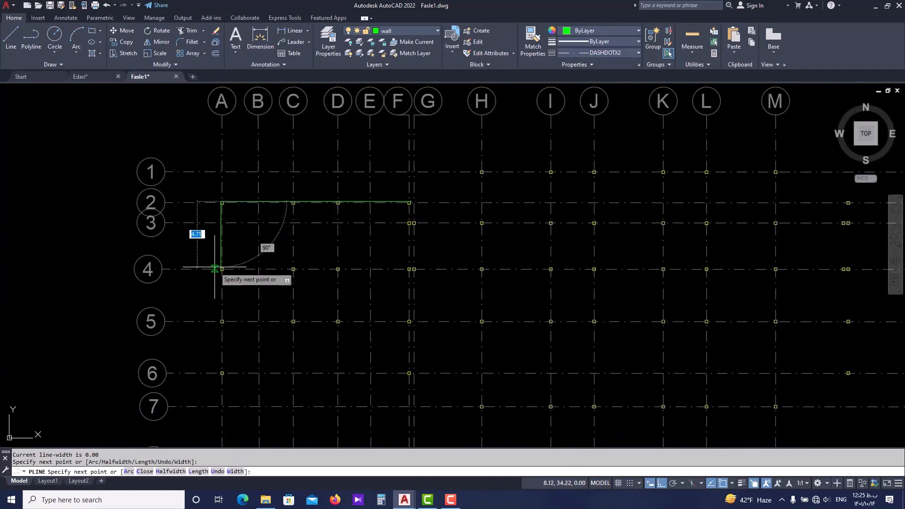
scroll(224, 278, "up", 6)
left_click(253, 295)
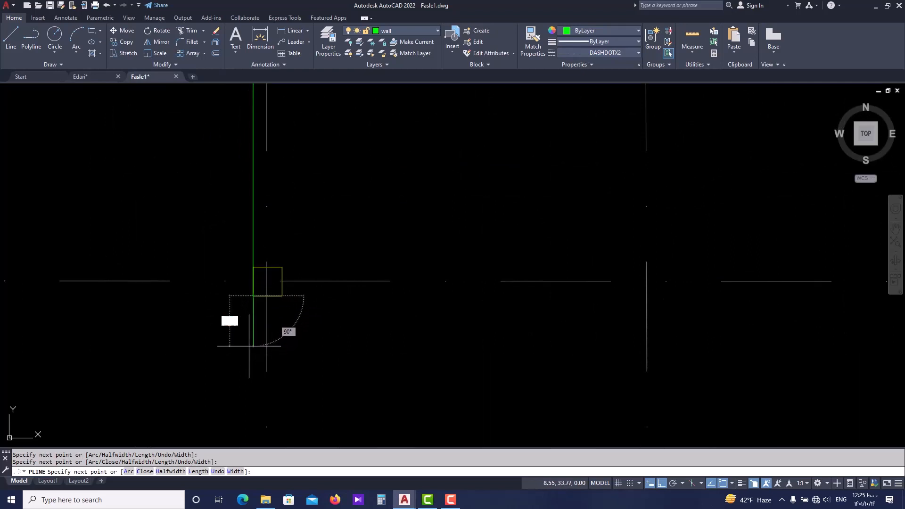
type("1.20")
key("Return")
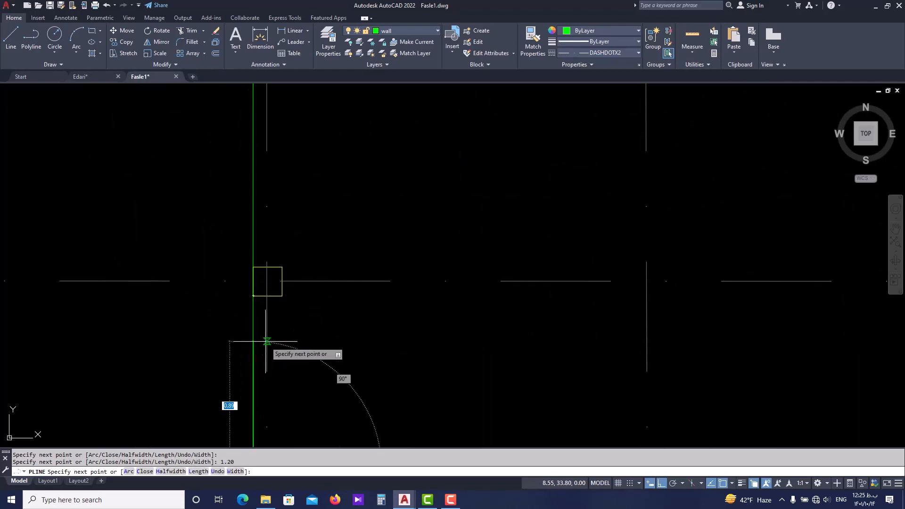
Form the wall recess above axis 5: 1 to the right, down to the top of column A5, and back to its upper-left corner.
scroll(267, 346, "down", 3)
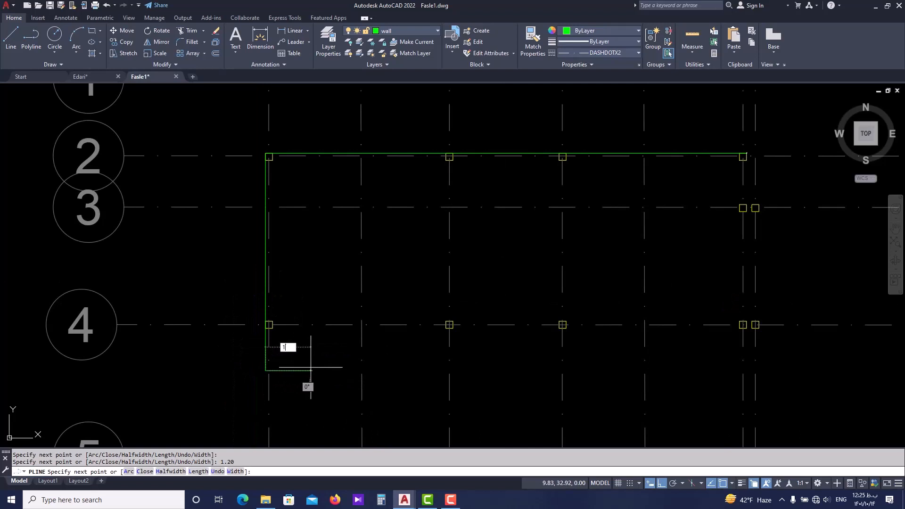
type("1")
key("Return")
scroll(311, 367, "up", 5)
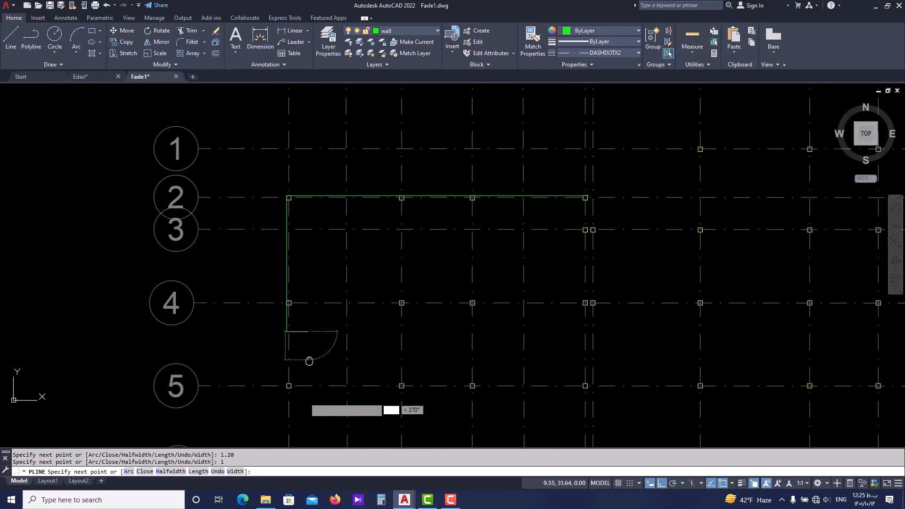
scroll(303, 394, "up", 4)
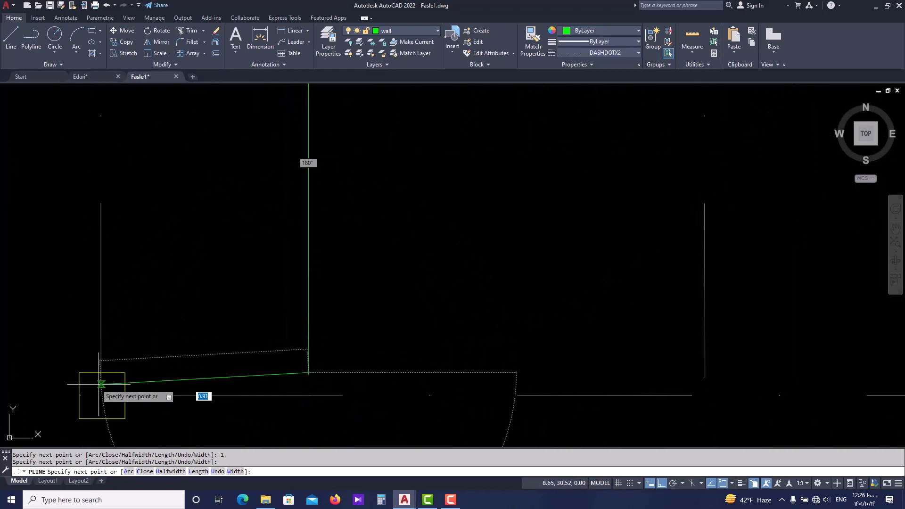
scroll(83, 353, "down", 2)
mouse_move(81, 397)
middle_mouse_down()
mouse_move(94, 295)
mouse_move(106, 292)
middle_mouse_up()
Extend the wall polyline straight down along axis A to the lower-left corner of column A10.
scroll(94, 295, "down", 3)
scroll(106, 293, "down", 1)
scroll(117, 301, "down", 1)
middle_click_drag(105, 376, 121, 268)
scroll(121, 269, "down", 2)
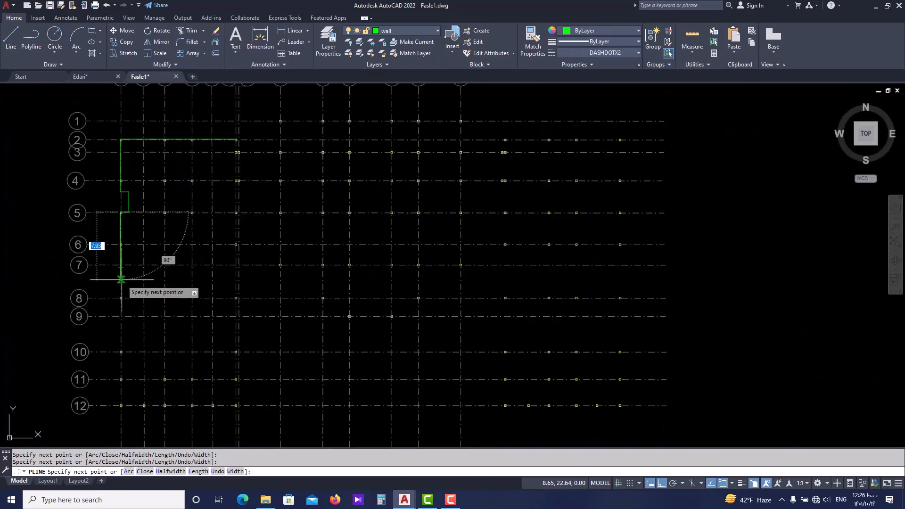
middle_click_drag(105, 324, 109, 280)
scroll(117, 301, "up", 6)
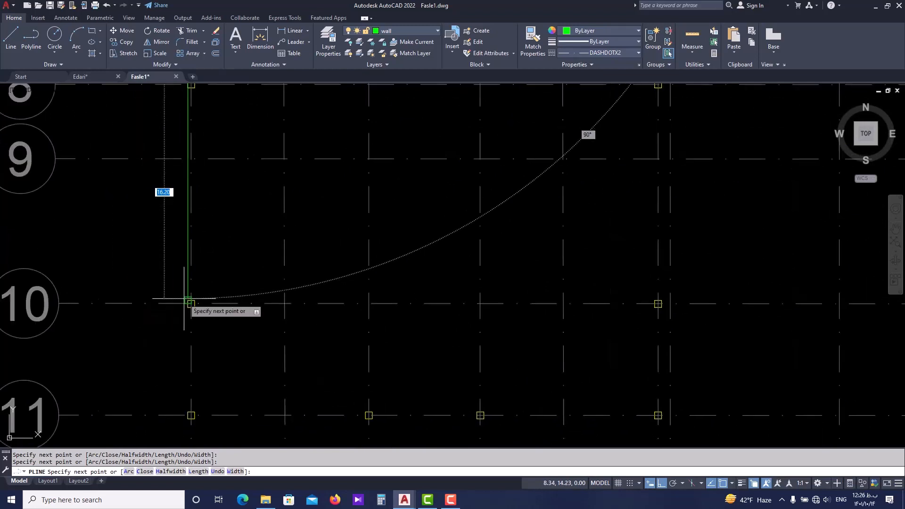
middle_click_drag(173, 297, 190, 302)
scroll(208, 309, "up", 2)
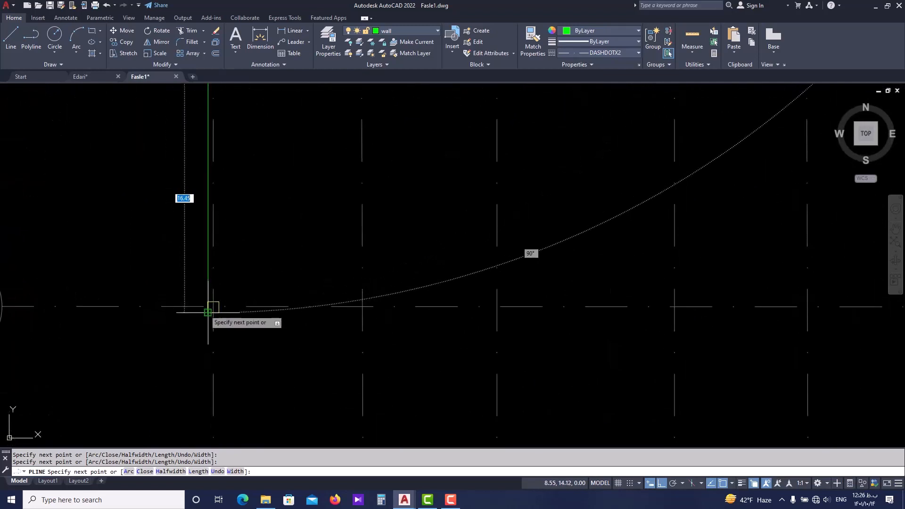
left_click(208, 312)
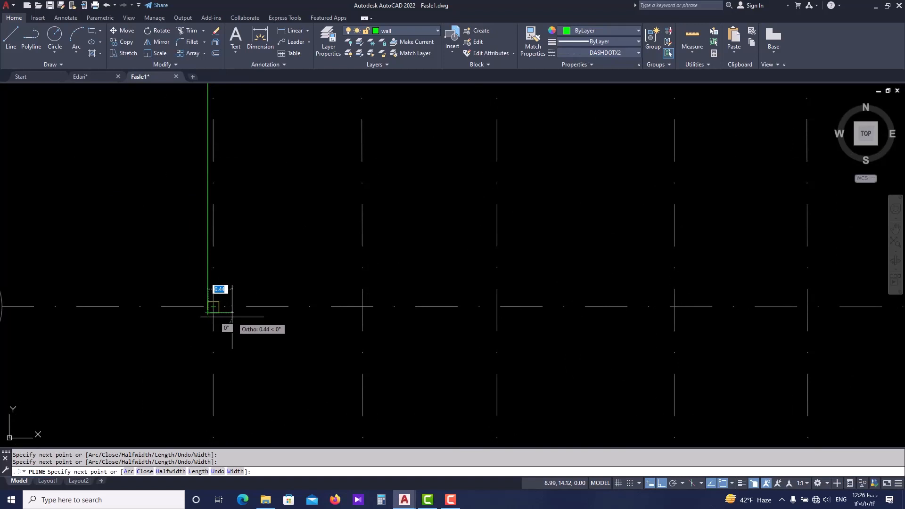
Form the recess between axes 10 and 11: 1 to the right, down level with column A11's top, and back to its upper-left corner.
scroll(261, 314, "down", 3)
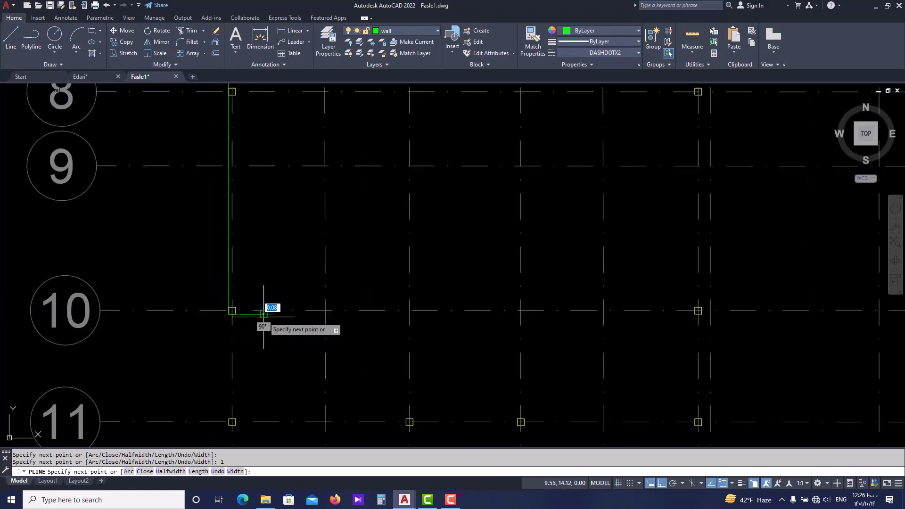
scroll(259, 353, "up", 5)
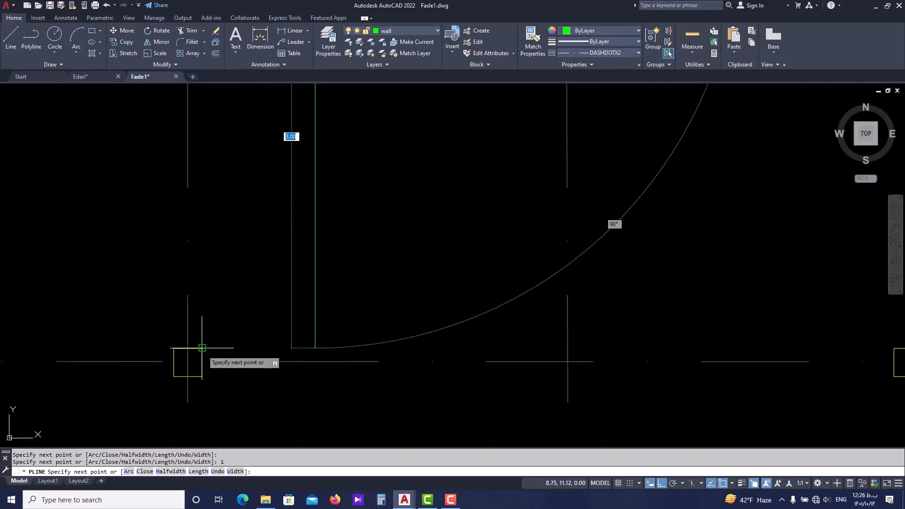
left_click(315, 348)
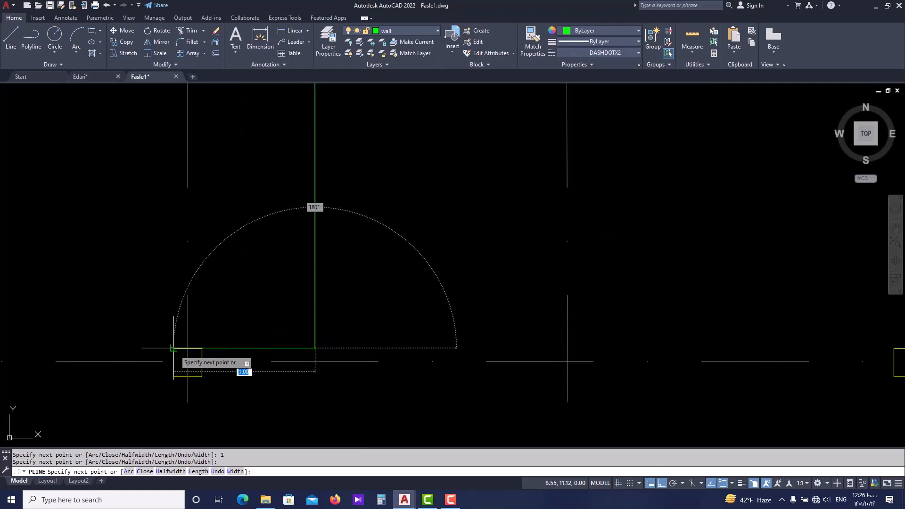
left_click(174, 348)
Run the wall polyline down to the lower-left corner of column A12 and end the command.
scroll(184, 273, "down", 2)
middle_click_drag(188, 384, 199, 311)
scroll(198, 306, "down", 3)
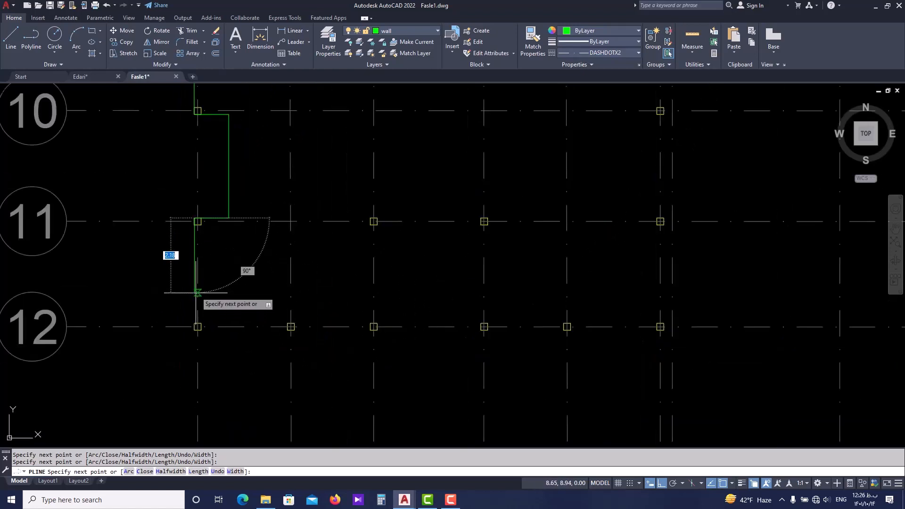
scroll(190, 331, "up", 5)
left_click(203, 310)
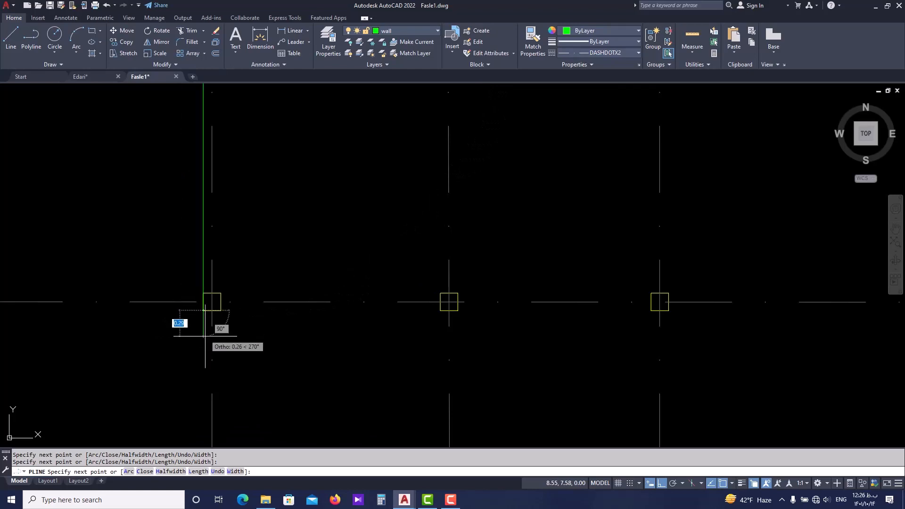
scroll(206, 336, "down", 4)
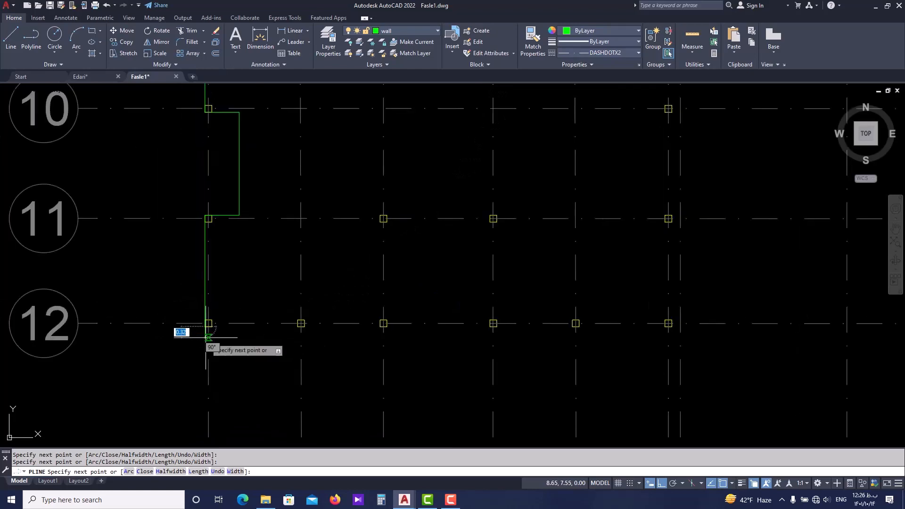
left_click(89, 75)
key("Escape")
Switch to the Edari drawing and examine the wall dimensions and projections along axis 12 around room 24.
scroll(185, 242, "down", 2)
scroll(185, 242, "down", 2)
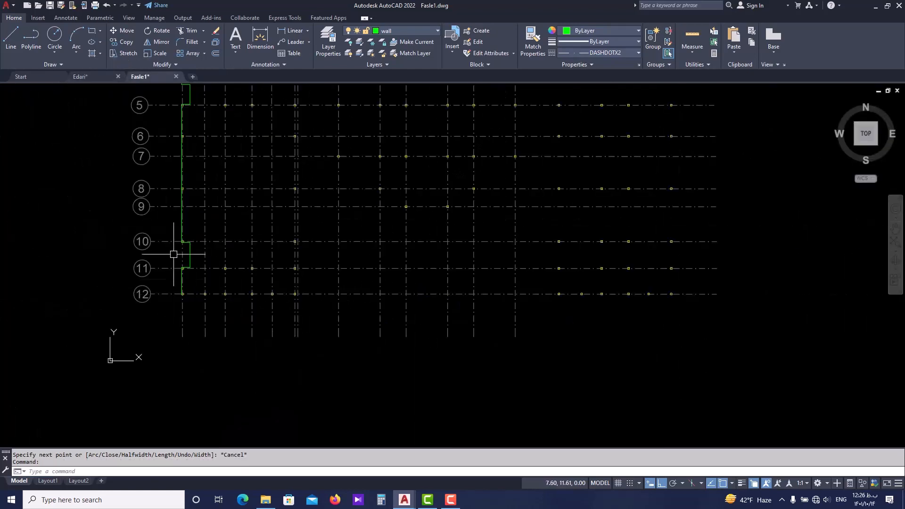
left_click(105, 77)
scroll(288, 323, "down", 2)
middle_click_drag(263, 367, 261, 351)
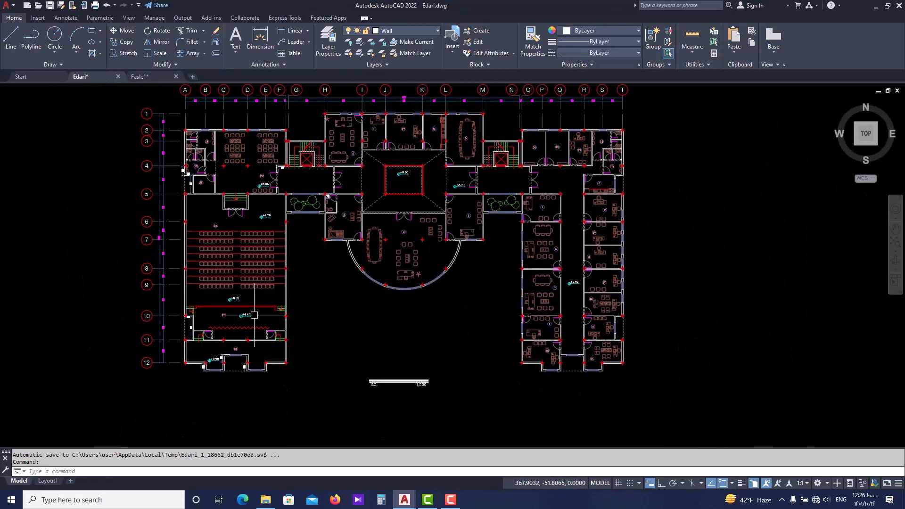
scroll(186, 363, "up", 4)
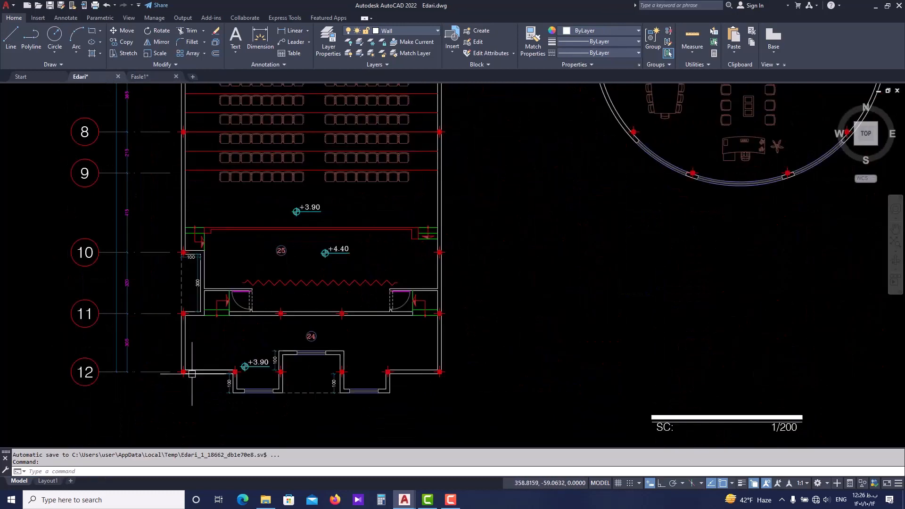
scroll(182, 379, "up", 1)
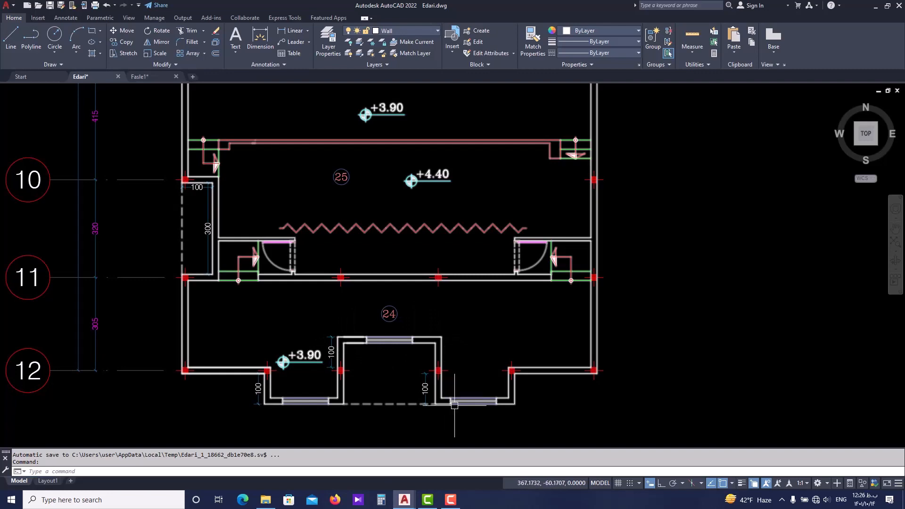
Switch to the Fasle1 drawing and add a vertex to the wall polyline at the lower-right corner of column B12.
scroll(507, 358, "down", 4)
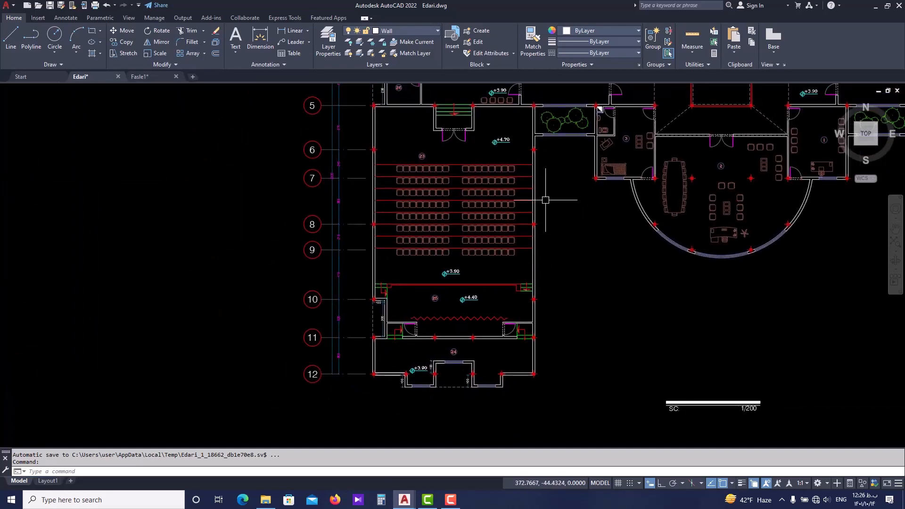
scroll(253, 186, "up", 2)
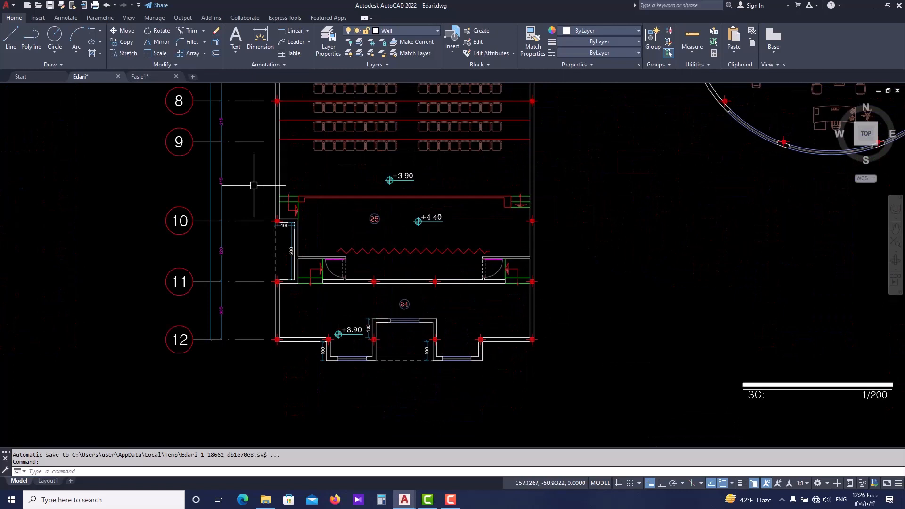
left_click(140, 75)
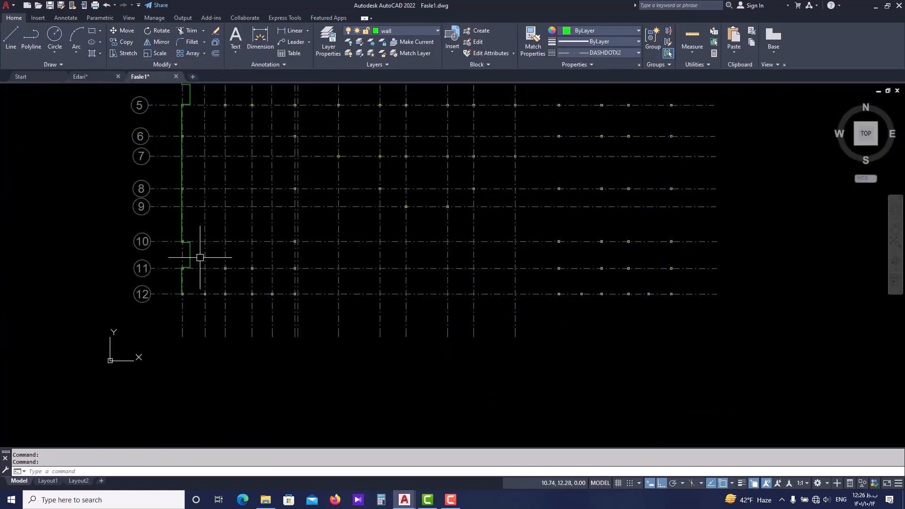
scroll(184, 261, "up", 6)
left_click(165, 326)
mouse_move(164, 345)
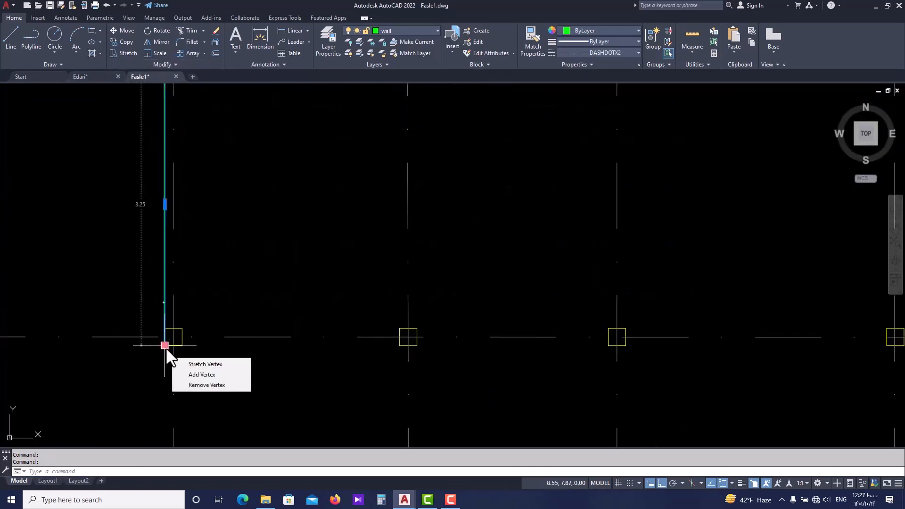
left_click(203, 375)
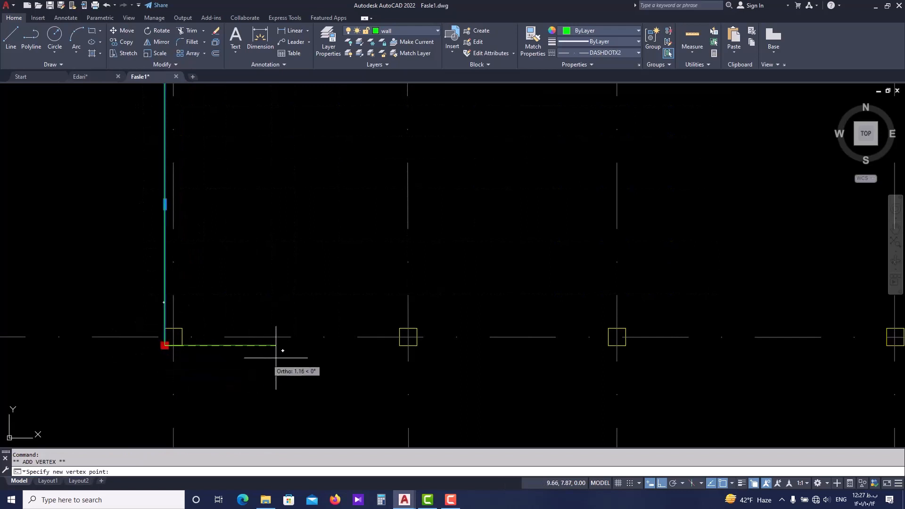
left_click(416, 346)
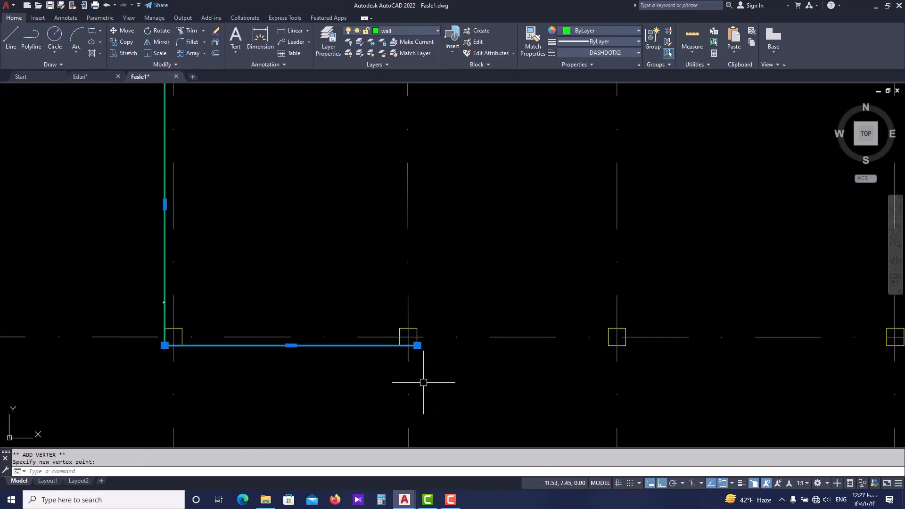
key("Escape")
middle_click_drag(368, 353, 328, 358)
left_click(332, 351)
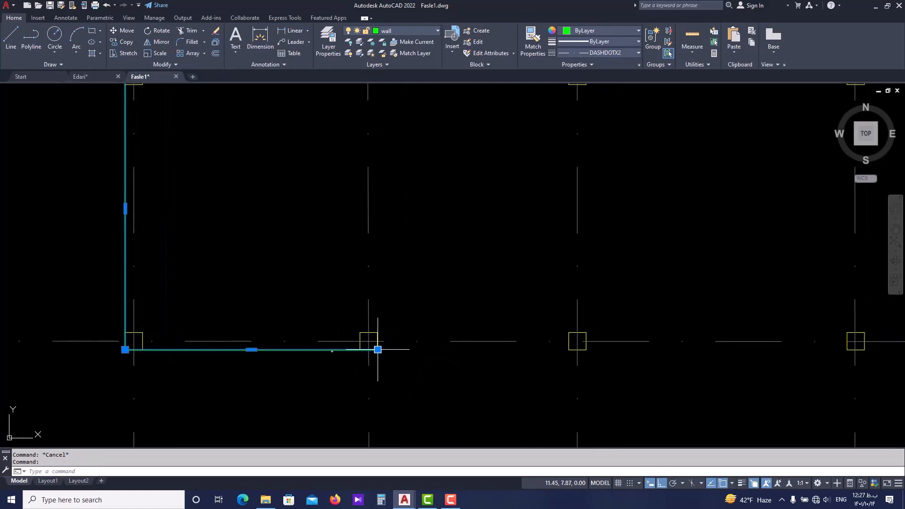
mouse_move(378, 349)
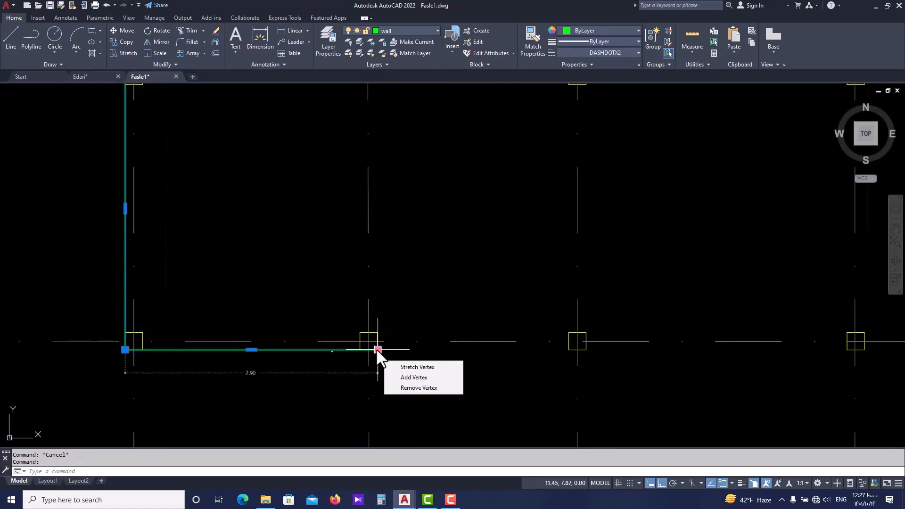
left_click(402, 377)
middle_click_drag(389, 428, 368, 348)
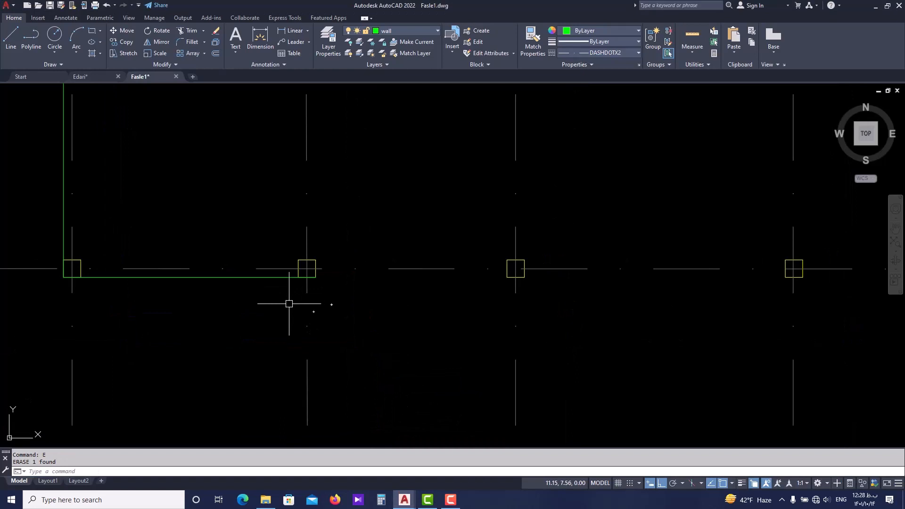
middle_click_drag(289, 304, 283, 302)
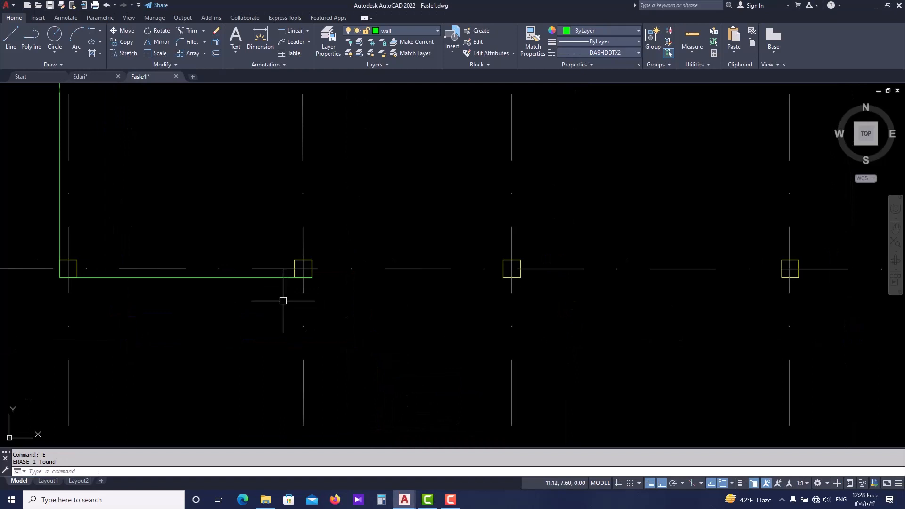
key("Escape")
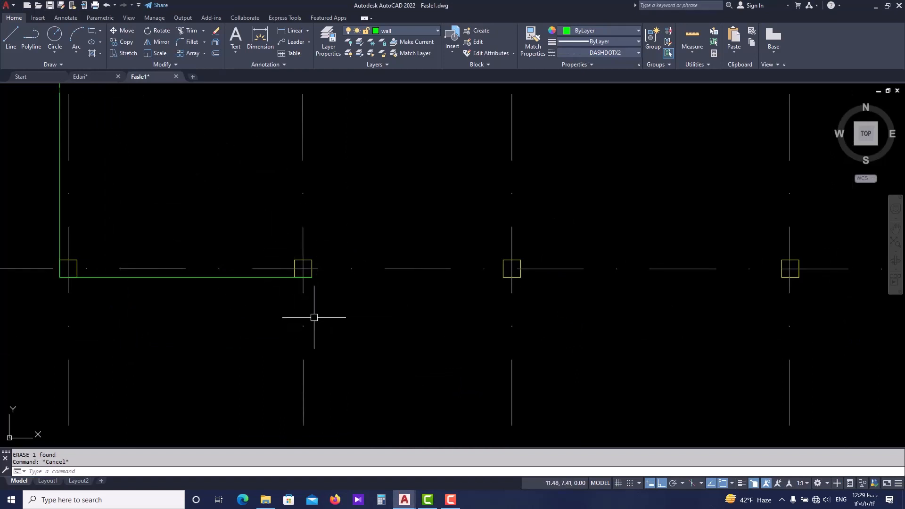
Check the projection in Edari, then draw a Fasle1 polyline from column B12's lower-right corner, 1 down and right to column C12's right edge line.
mouse_move(408, 501)
left_click(450, 457)
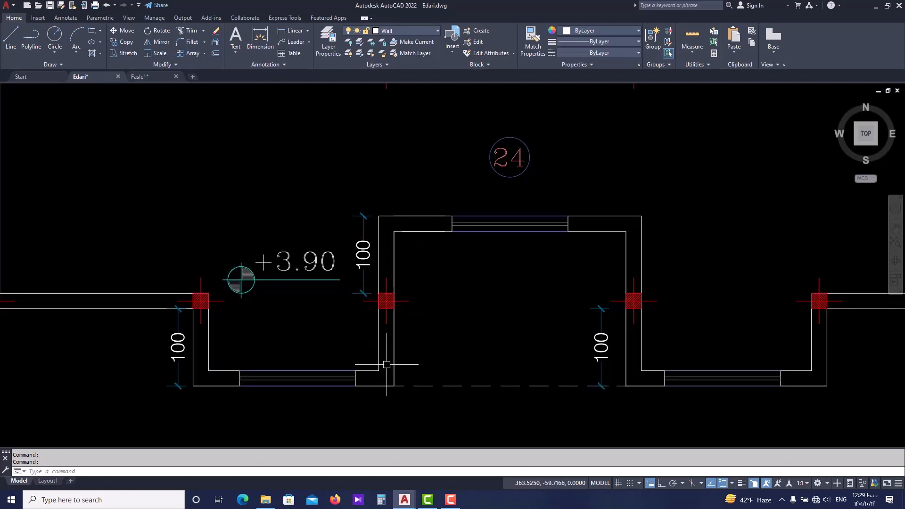
mouse_move(399, 504)
left_click(428, 457)
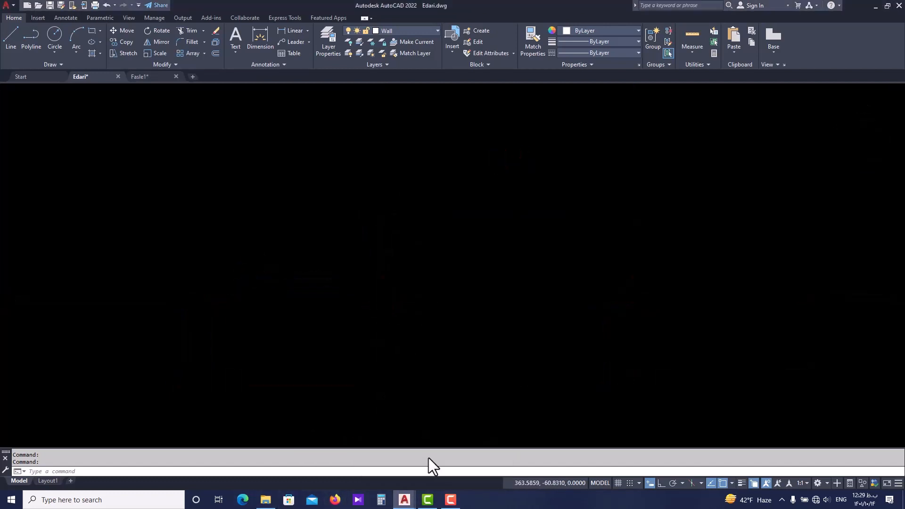
left_click(311, 277)
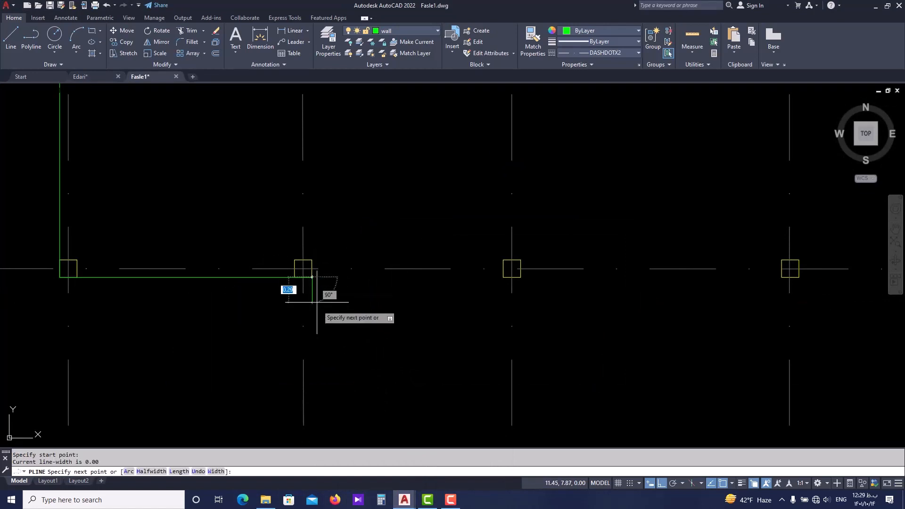
key("Return")
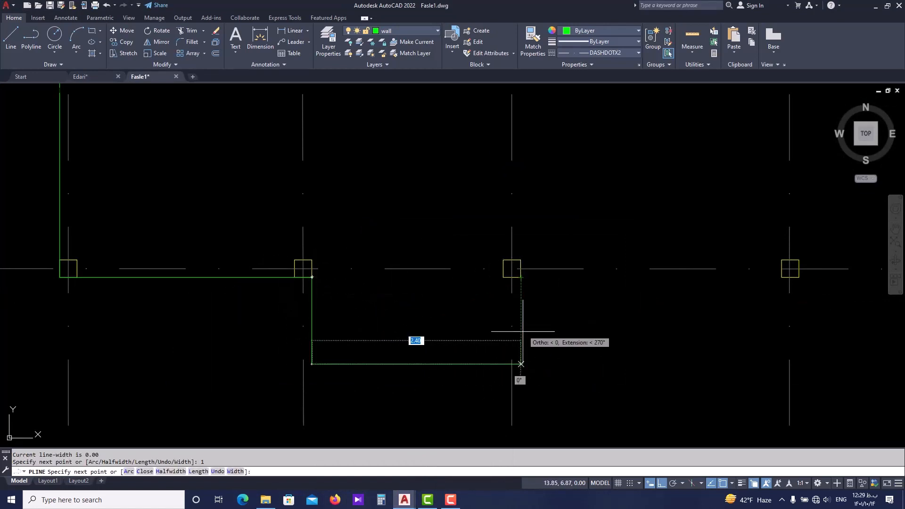
left_click(521, 363)
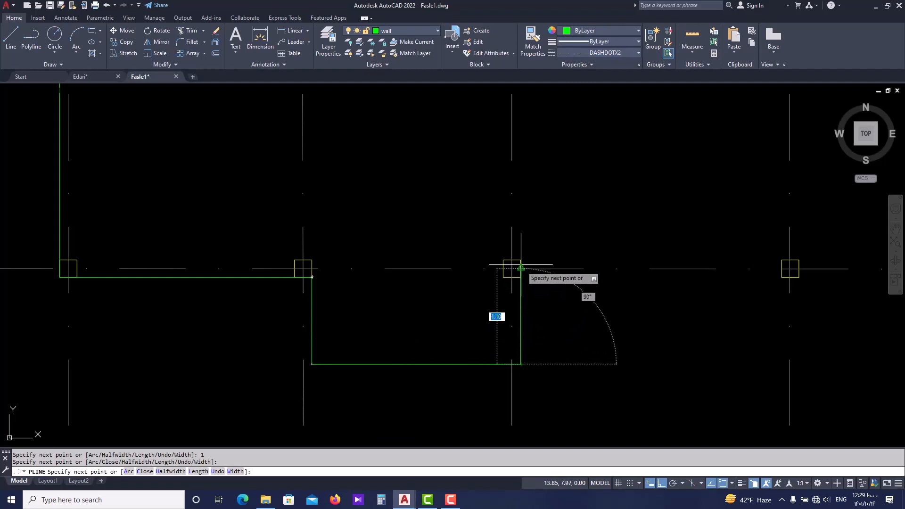
Form the recess between axes C and D: up to 0.8 above column C12, right to column D12's left edge line, down to the projection's base.
left_click(521, 259)
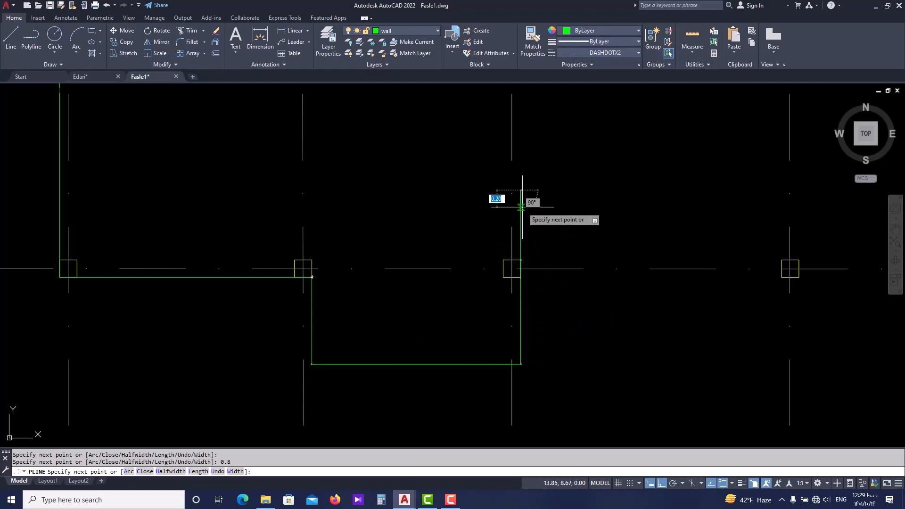
left_click(521, 190)
middle_click_drag(659, 207, 508, 198)
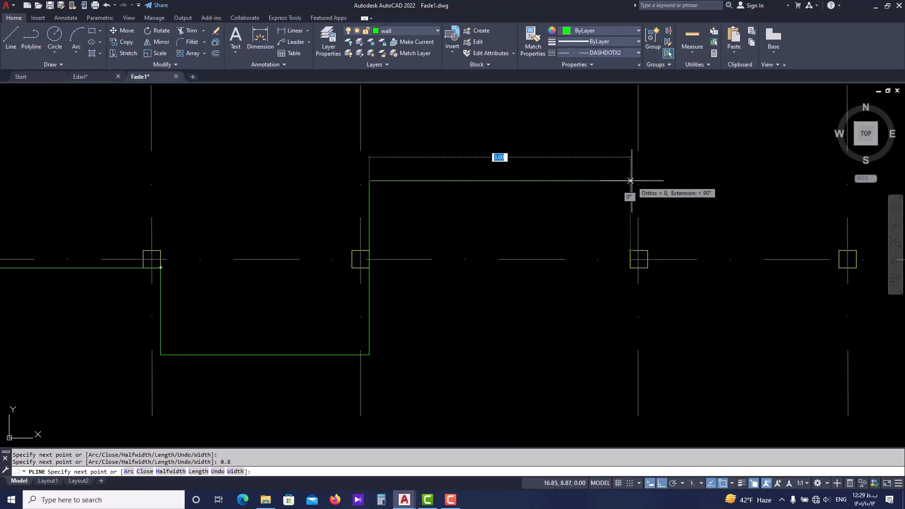
left_click(630, 180)
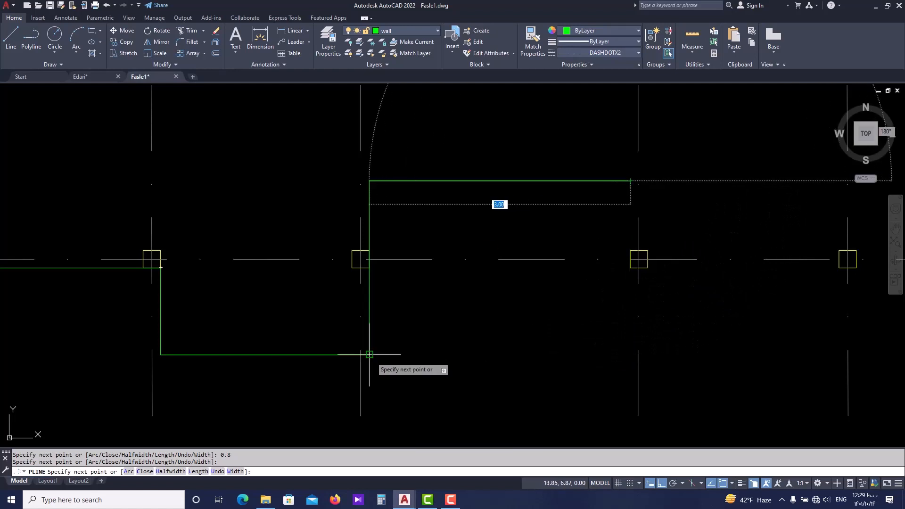
left_click(630, 355)
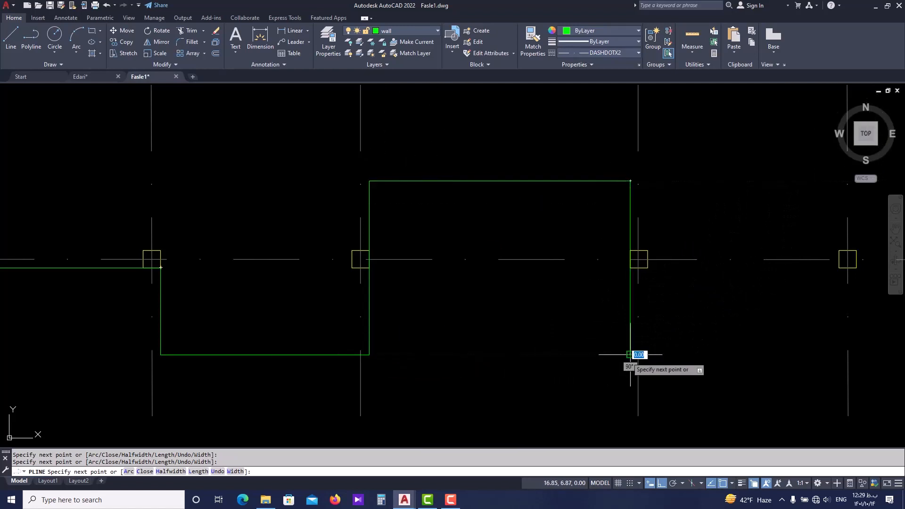
Complete the projection between axes D and E up to column E12's lower-right corner, and continue the wall polyline to column F12's lower-right corner.
middle_click_drag(720, 355, 533, 354)
scroll(619, 345, "down", 2)
middle_click_drag(620, 346, 543, 355)
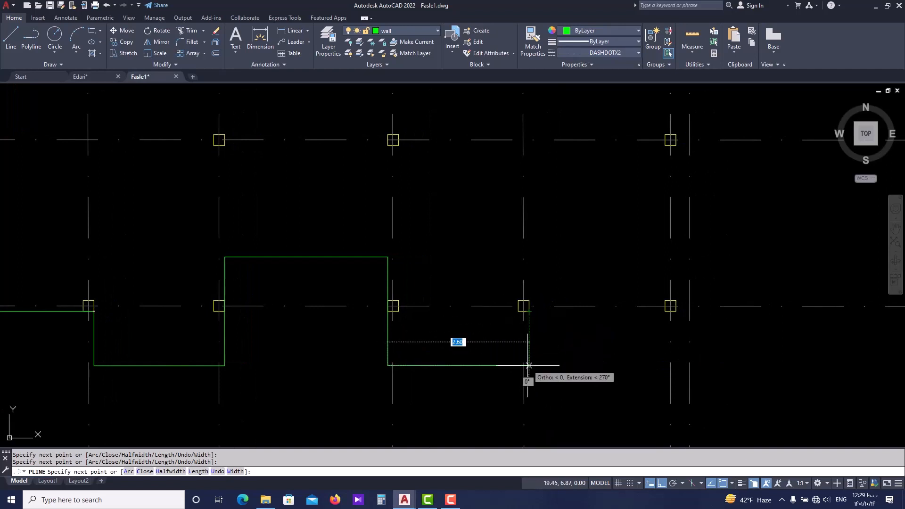
left_click(528, 365)
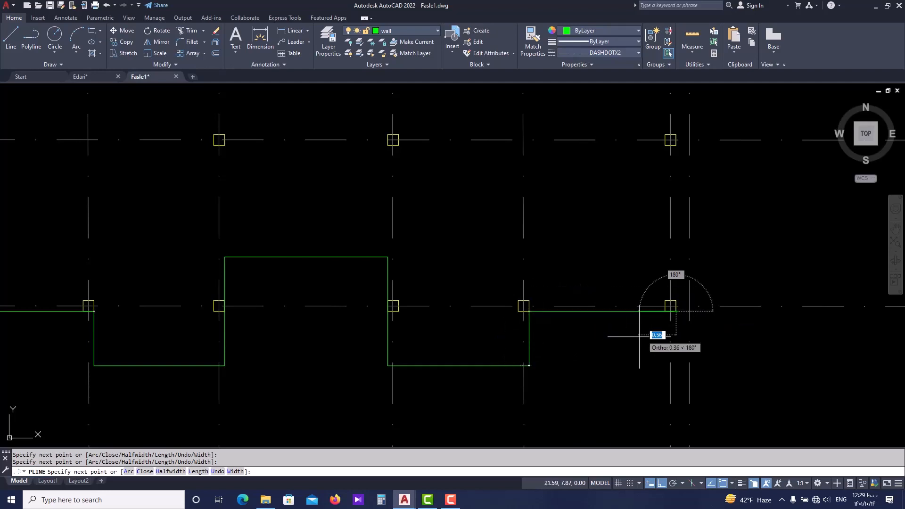
scroll(669, 308, "down", 5)
middle_click_drag(606, 252, 594, 311)
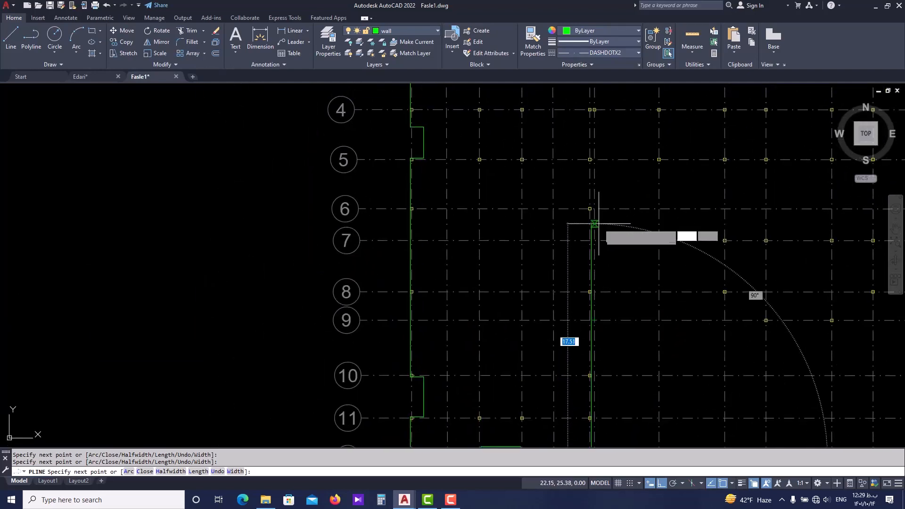
middle_click_drag(596, 224, 591, 266)
Switch to the Edari drawing and examine the outer wall along axis F and around the planted courtyard between axes 5 and 6.
left_click(96, 76)
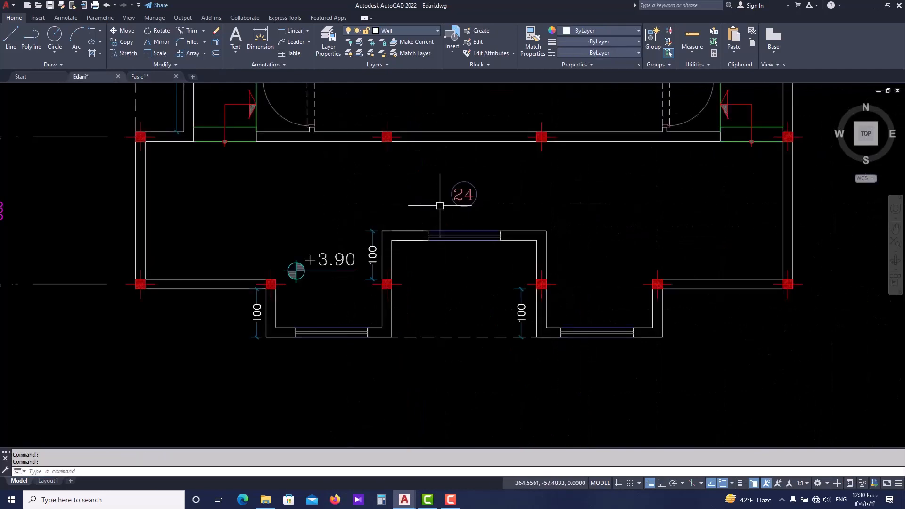
scroll(440, 204, "down", 4)
middle_click_drag(513, 188, 449, 282)
scroll(449, 282, "down", 2)
middle_click_drag(490, 94, 426, 260)
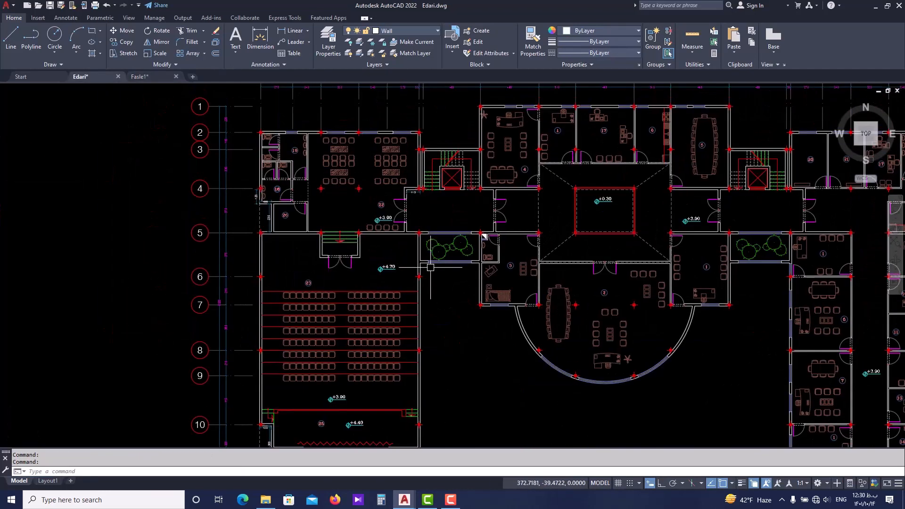
scroll(430, 267, "up", 2)
scroll(493, 296, "up", 4)
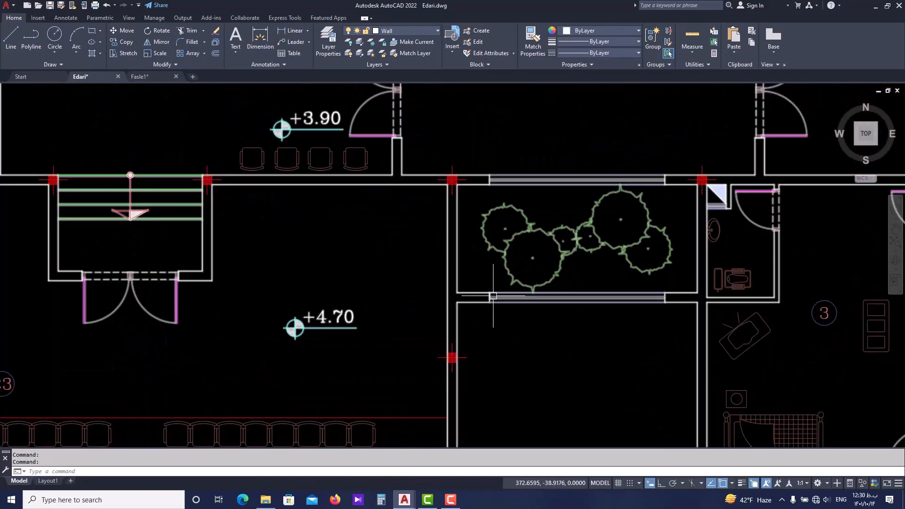
scroll(493, 296, "down", 4)
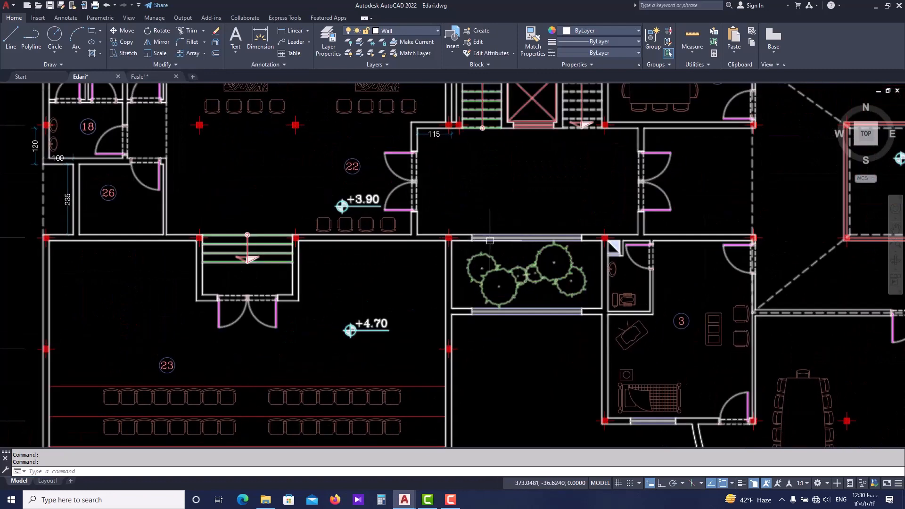
scroll(492, 314, "down", 4)
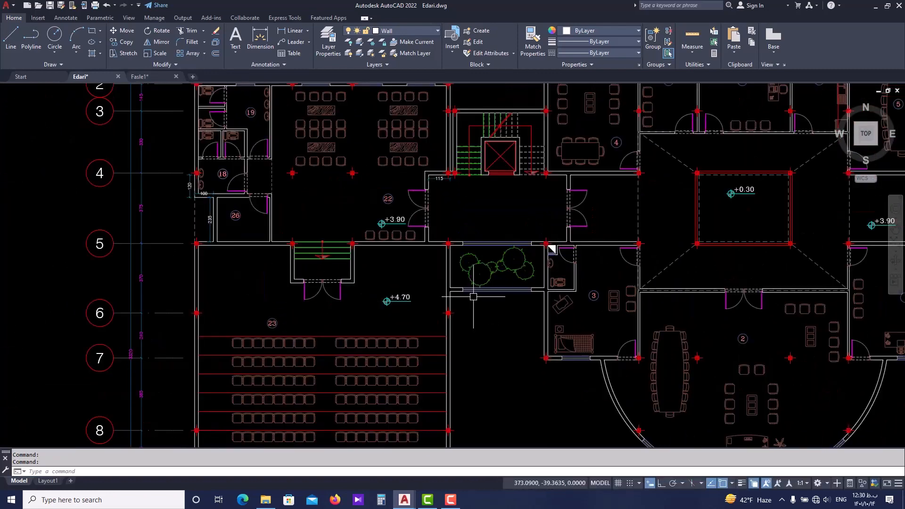
Add a vertical linear dimension from column F6's upper-right corner to the outer face of the planted courtyard's lower wall.
left_click(280, 32)
scroll(454, 292, "up", 5)
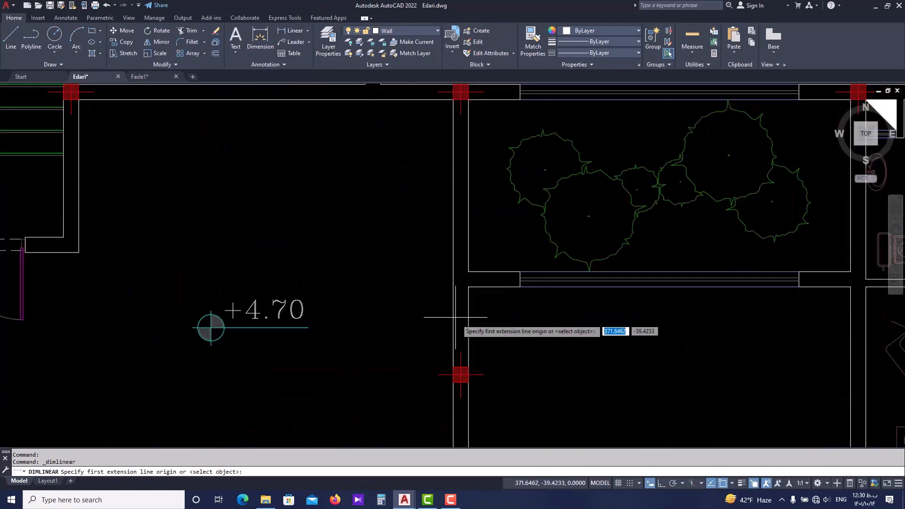
left_click(472, 367)
left_click(469, 288)
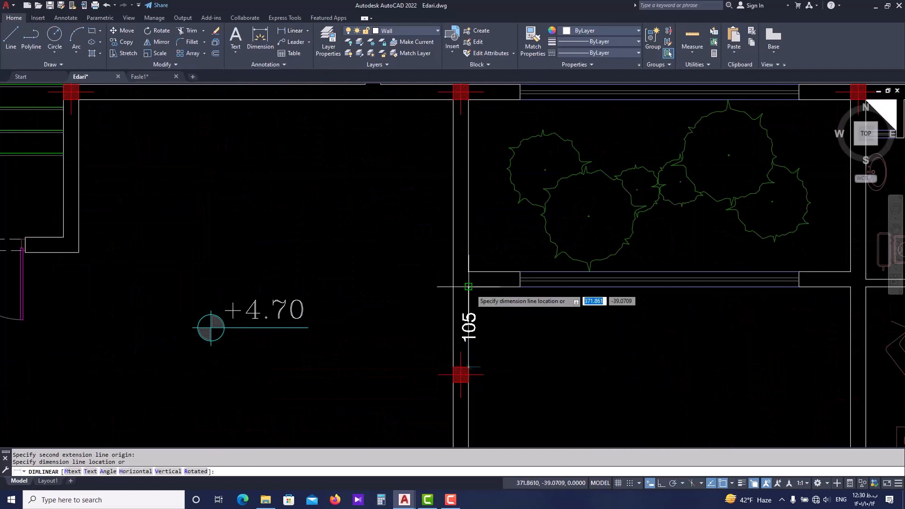
scroll(480, 303, "up", 2)
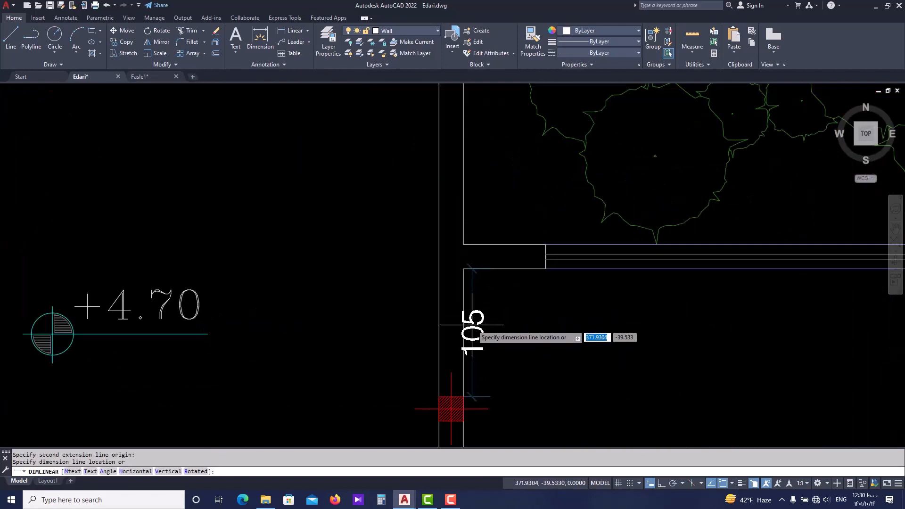
left_click(480, 271)
Examine the dimensioned courtyard wall and the surrounding outer walls of the Edari floor plan.
scroll(485, 275, "down", 5)
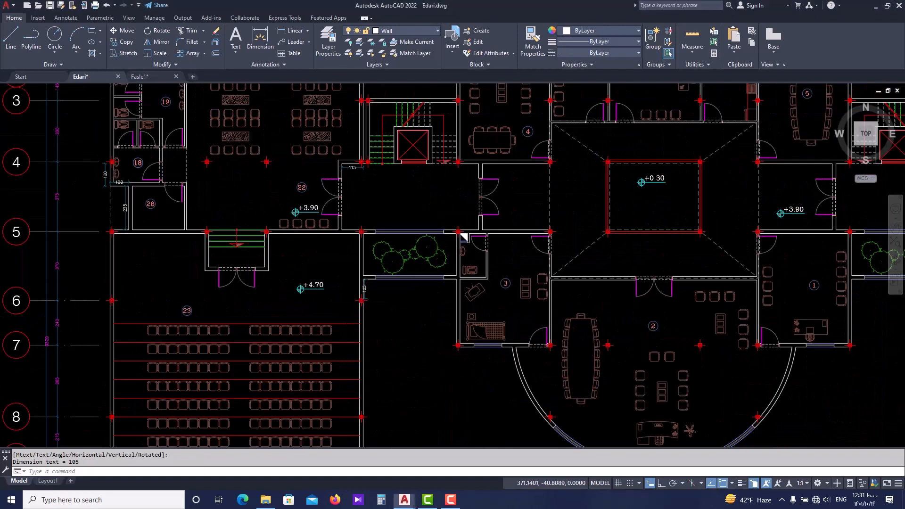
scroll(410, 307, "up", 6)
scroll(405, 264, "down", 4)
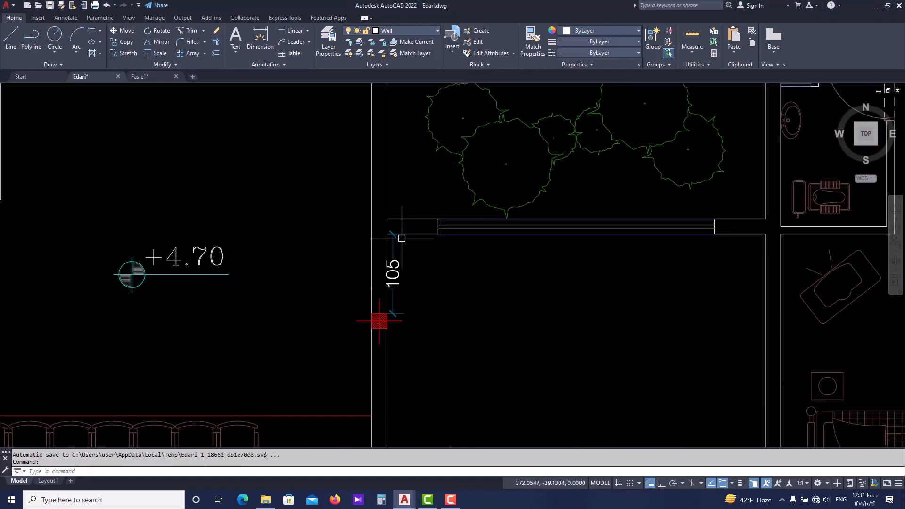
middle_click_drag(406, 235, 448, 281)
scroll(414, 188, "down", 2)
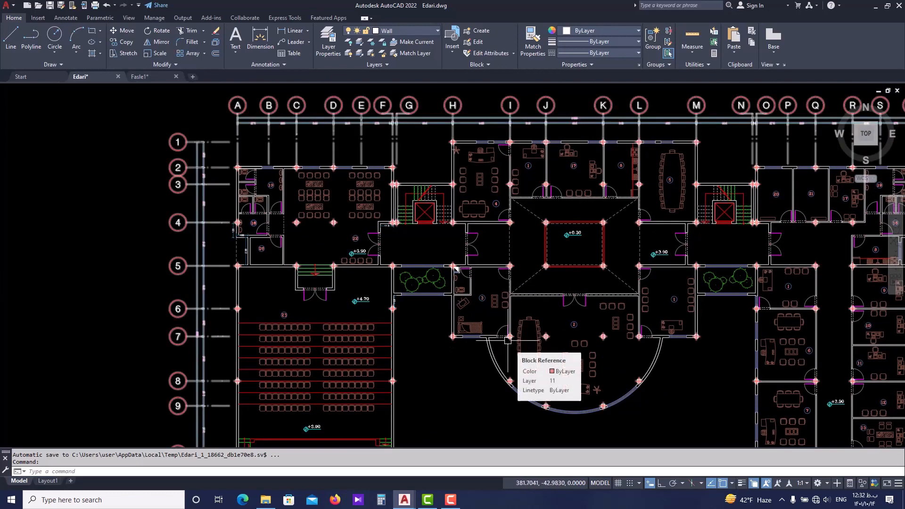
left_click(189, 267)
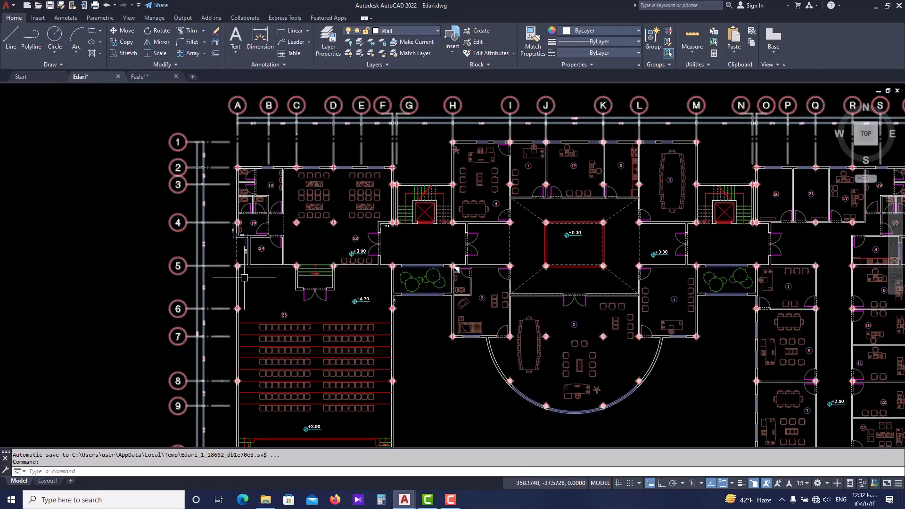
Switch to the Fasle1 drawing and draw a wall polyline from column F12's lower-right corner to column F6's upper-right corner, continuing 1.05 upward.
left_click(148, 78)
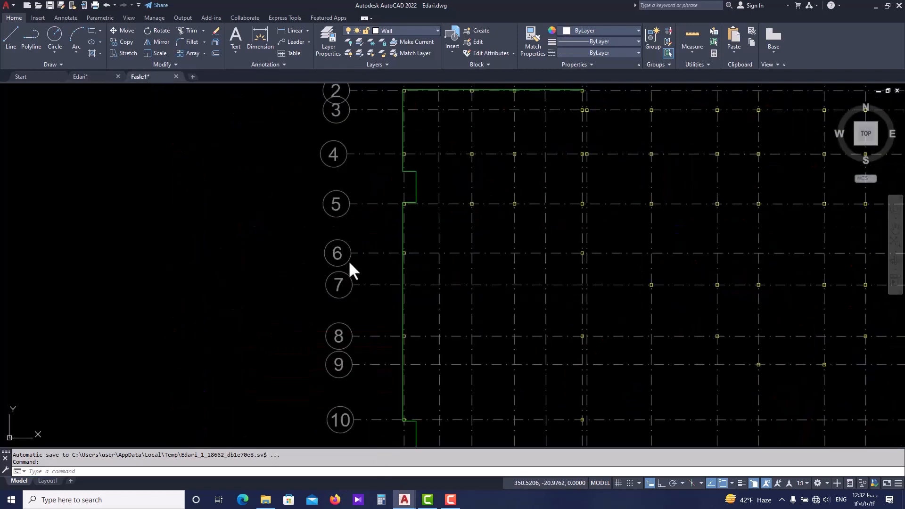
scroll(415, 366, "up", 2)
type("p")
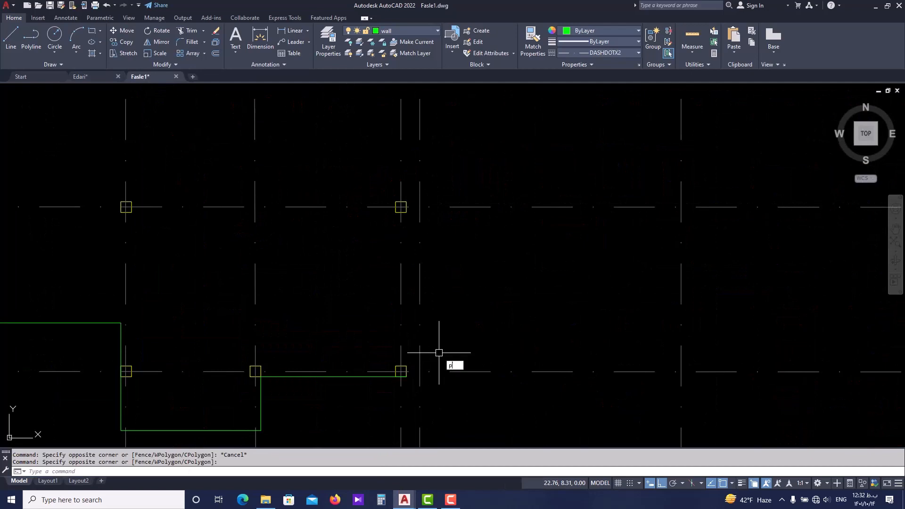
type("l")
key("Return")
left_click(406, 376)
scroll(422, 297, "down", 2)
scroll(416, 188, "down", 1)
middle_click_drag(416, 120, 416, 307)
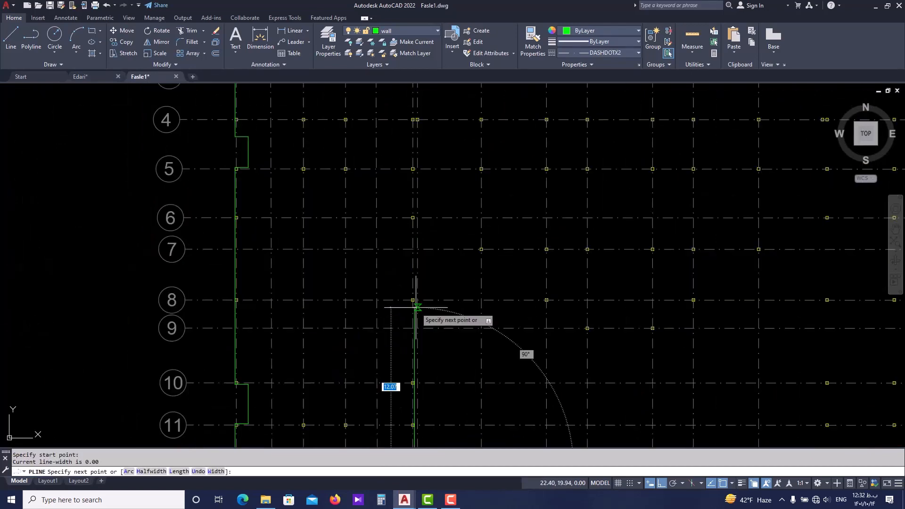
scroll(414, 236, "up", 5)
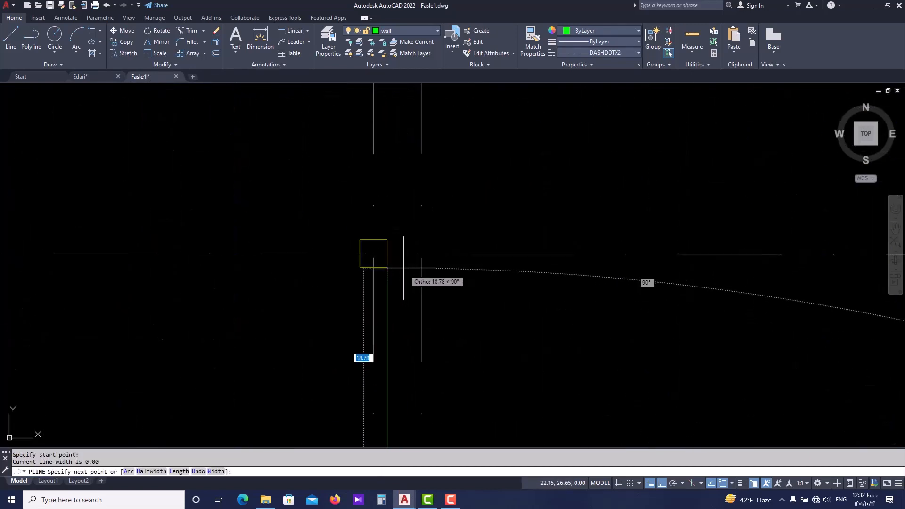
left_click(388, 239)
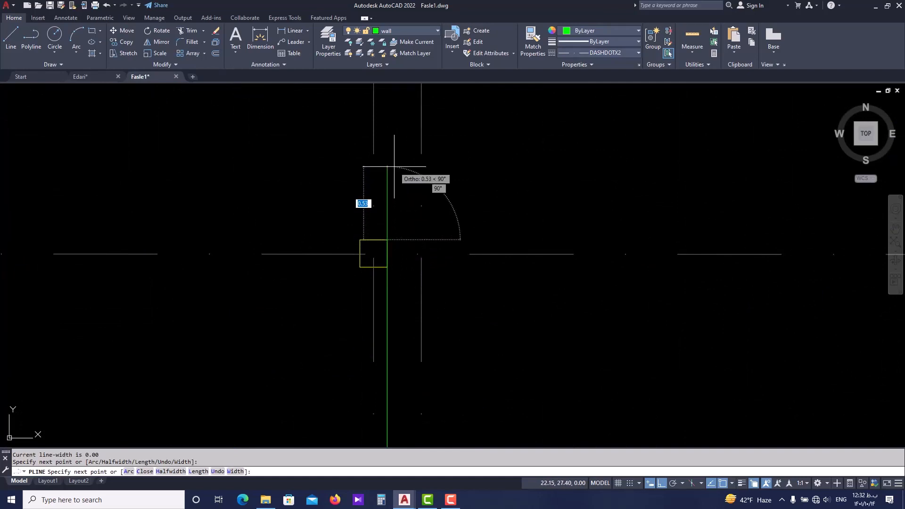
key("Return")
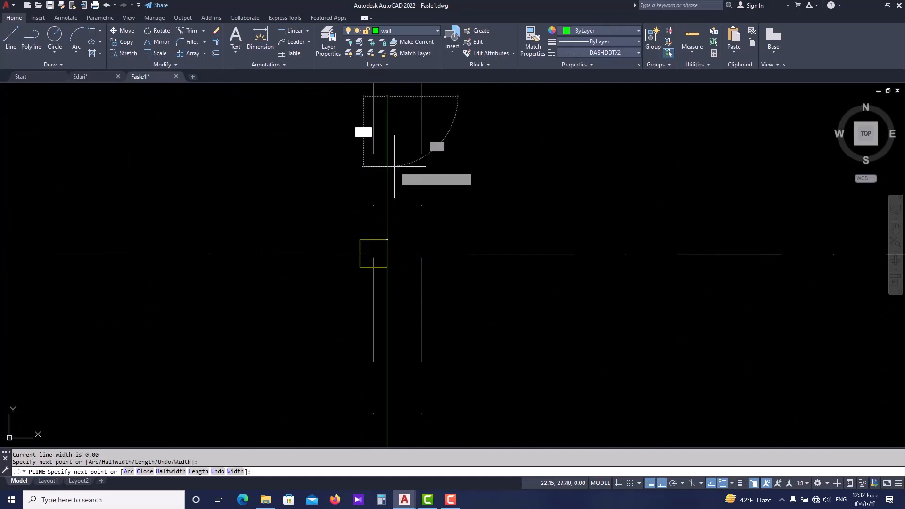
Continue the wall polyline horizontally to the left face line of column H, and down to column H7's lower-left corner.
scroll(395, 165, "down", 8)
middle_click_drag(459, 146, 383, 249)
scroll(383, 249, "down", 7)
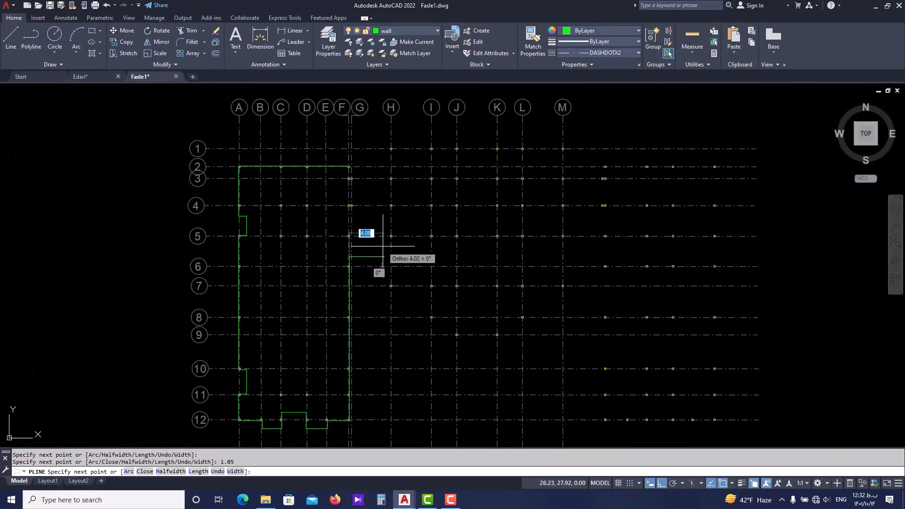
scroll(386, 247, "up", 7)
scroll(388, 255, "up", 2)
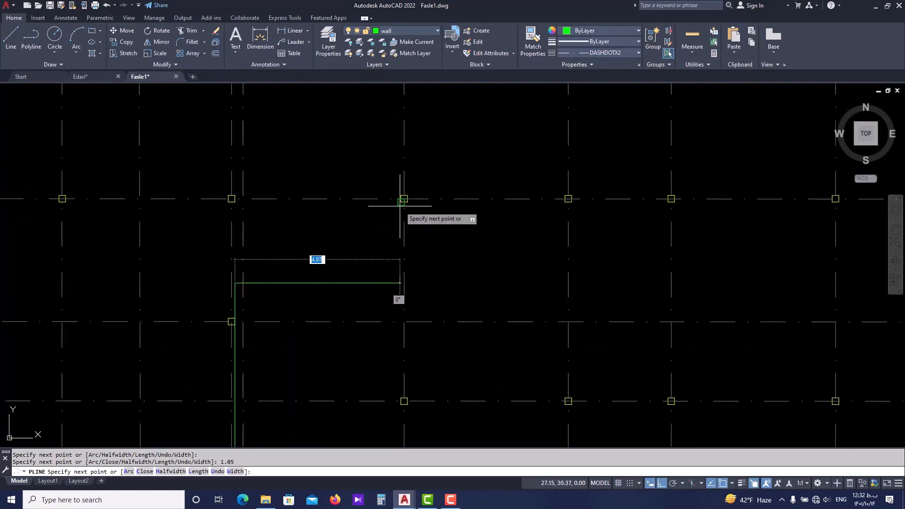
left_click(400, 282)
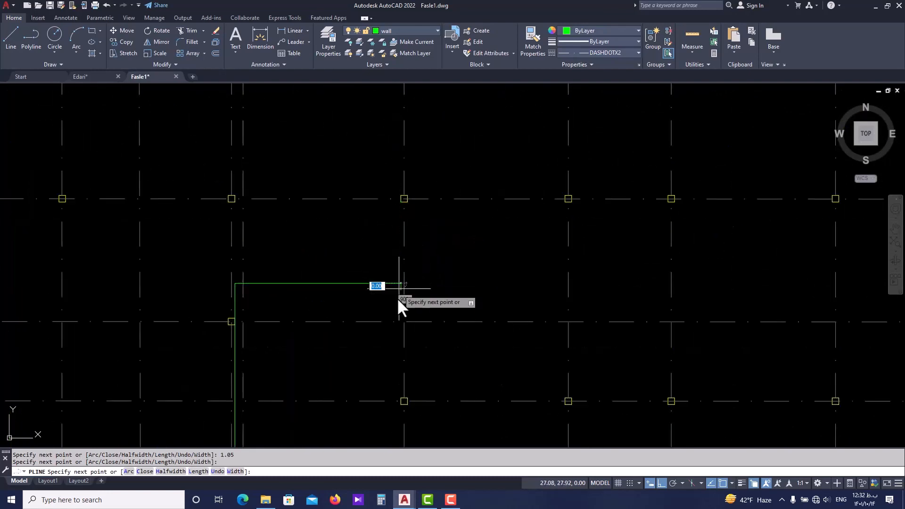
scroll(398, 376, "up", 3)
left_click(395, 376)
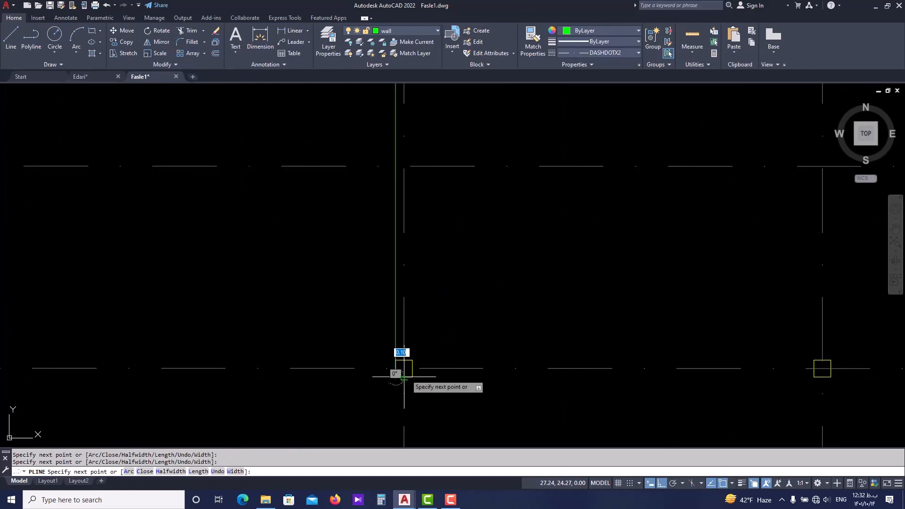
Extend the wall polyline along axis 7 to column I7's lower-right corner, and finish it at column I5's upper-right corner.
scroll(398, 372, "down", 4)
scroll(581, 372, "up", 4)
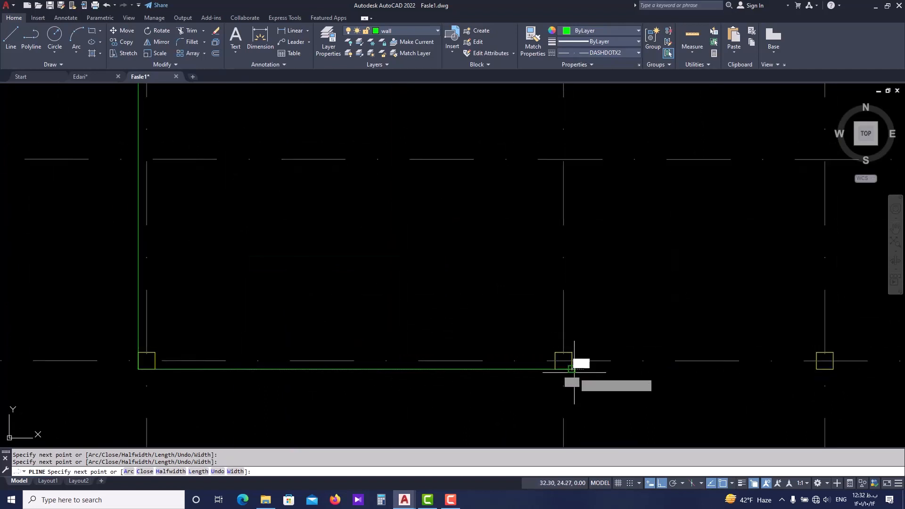
scroll(575, 367, "down", 6)
left_click(571, 370)
scroll(582, 306, "down", 2)
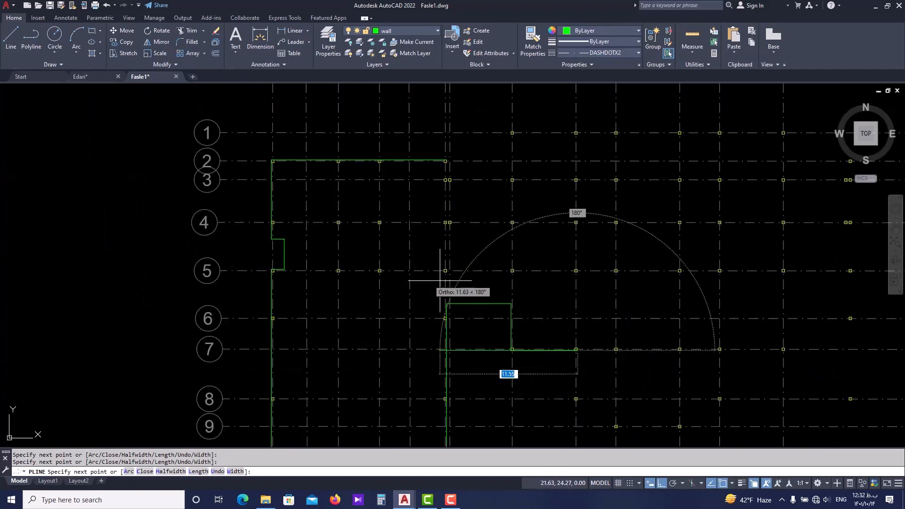
scroll(567, 272, "up", 4)
left_click(563, 259)
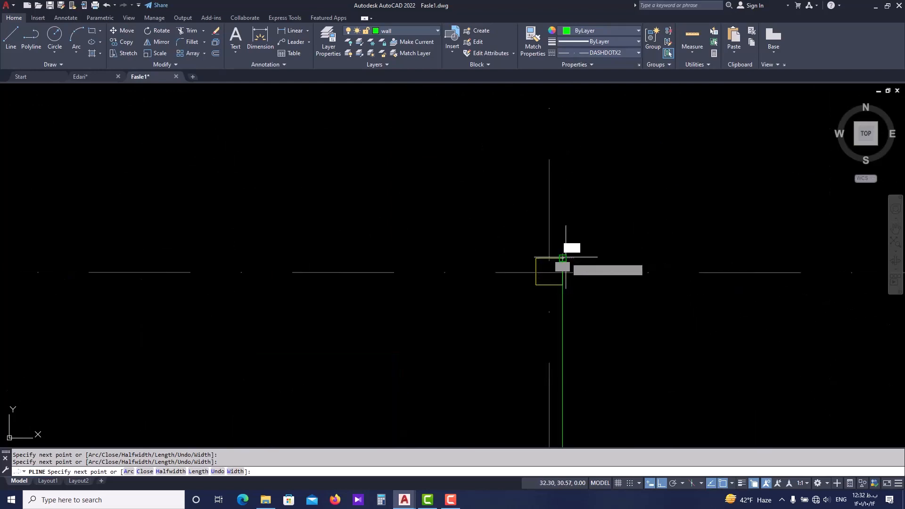
scroll(579, 255, "down", 5)
scroll(608, 288, "down", 4)
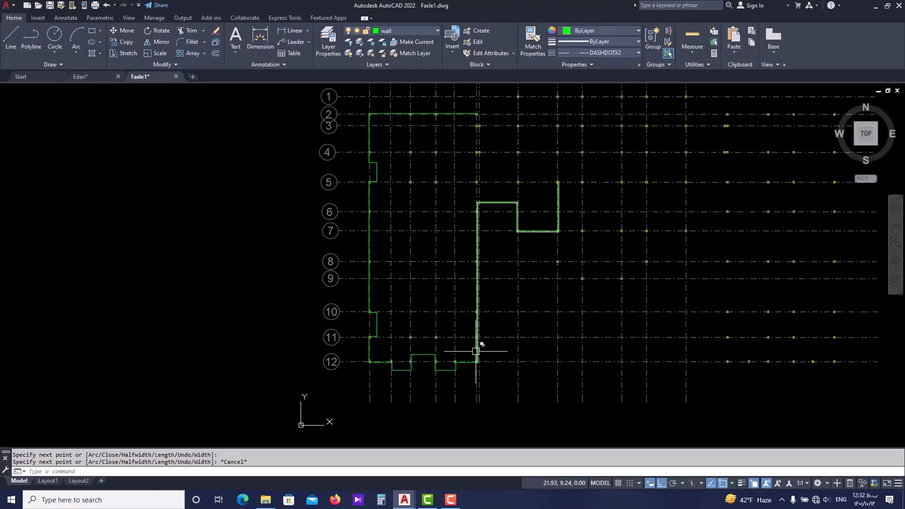
Offset the outer wall polyline running along axes 2 and A inward by 0.2.
middle_click_drag(450, 304, 429, 329)
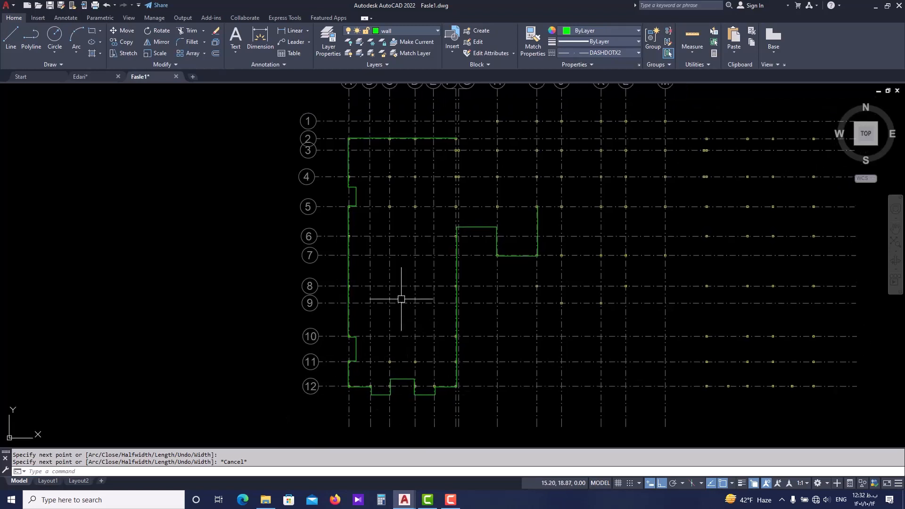
middle_click_drag(470, 262, 423, 285)
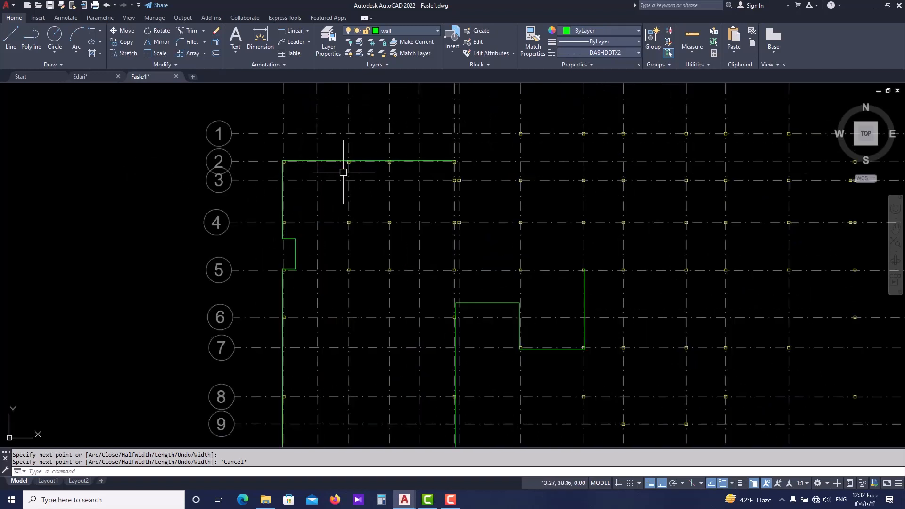
scroll(328, 146, "up", 4)
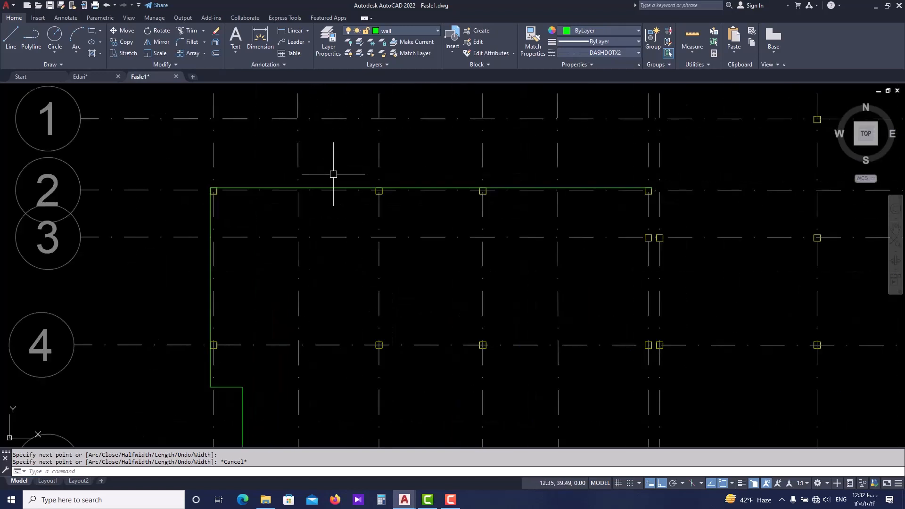
scroll(331, 169, "up", 4)
left_click(323, 186)
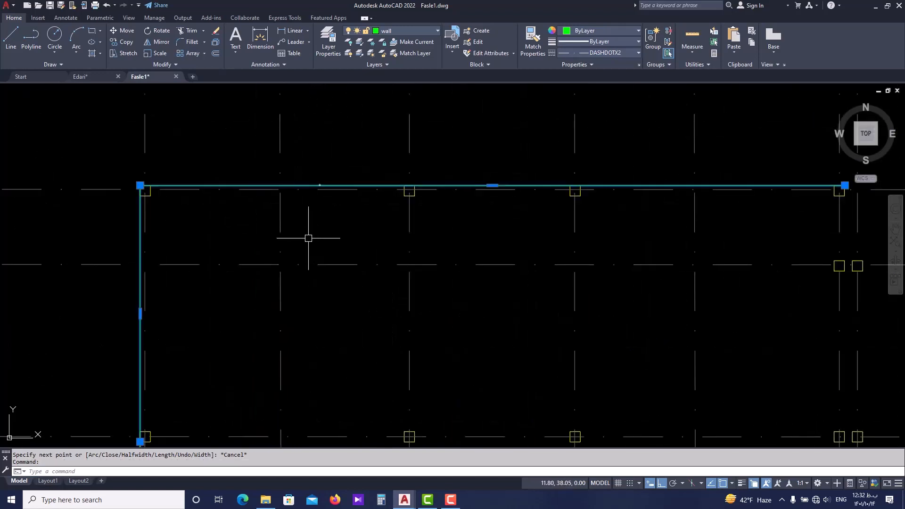
key("Escape")
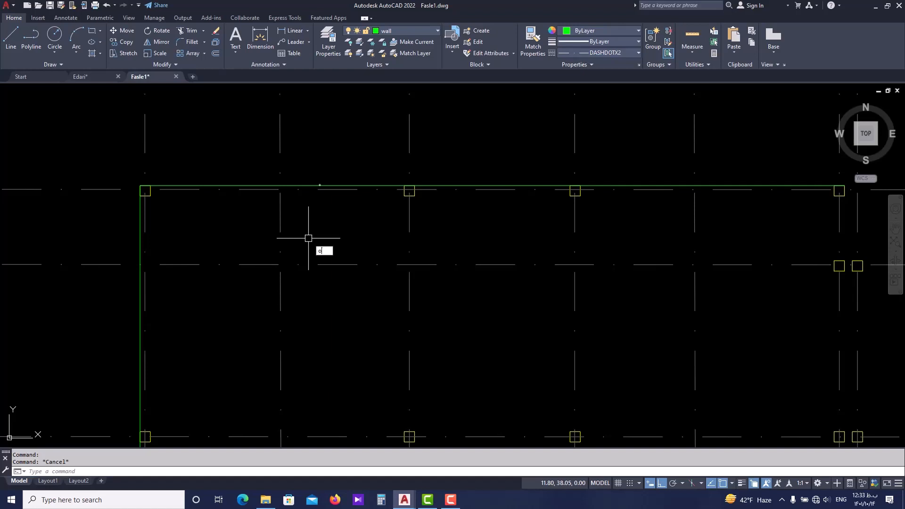
type("o")
key("Return")
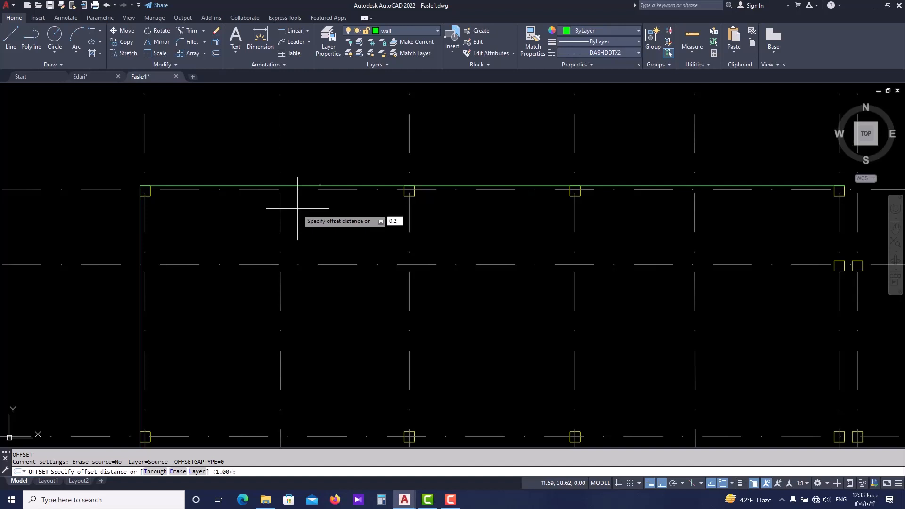
key("Return")
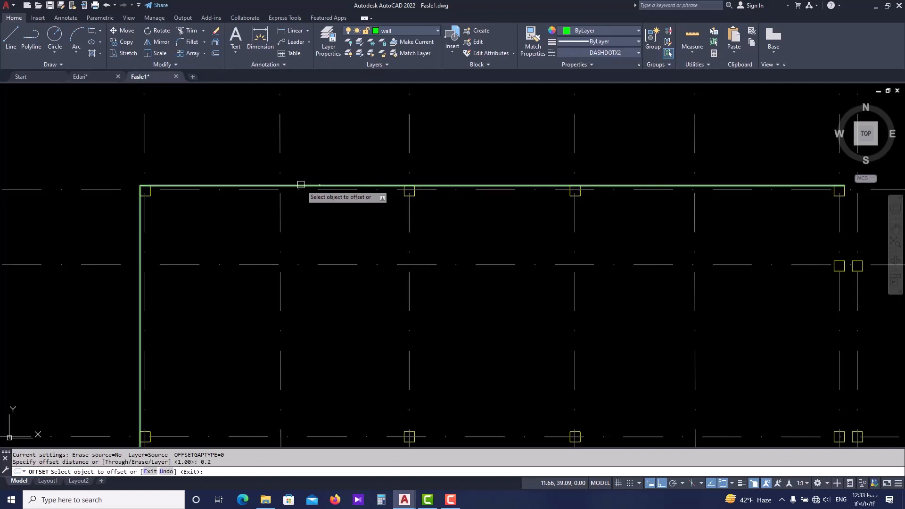
left_click(302, 186)
scroll(304, 212, "down", 2)
left_click(306, 226)
Offset the stepped wall polyline along axis 12, between axes B and F, inward by 0.2.
middle_click_drag(306, 228, 293, 178)
scroll(293, 177, "down", 4)
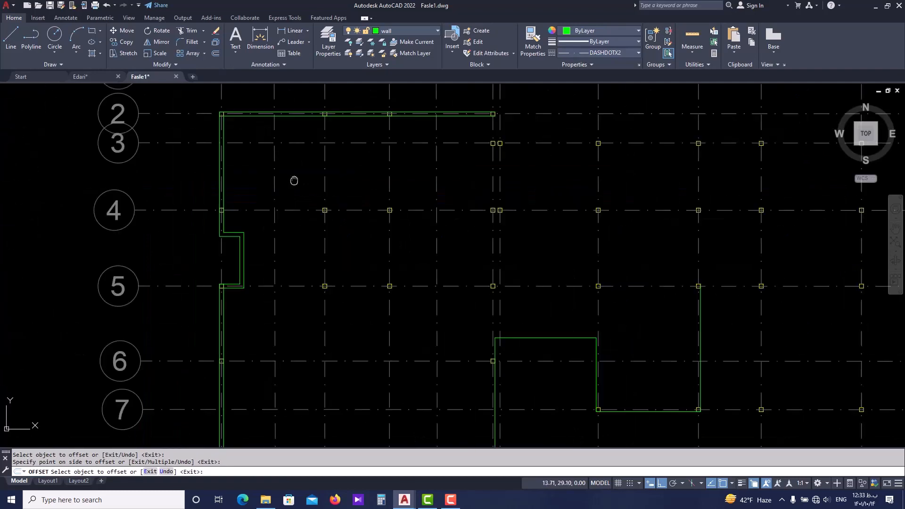
middle_click_drag(276, 352, 266, 231)
scroll(298, 403, "up", 4)
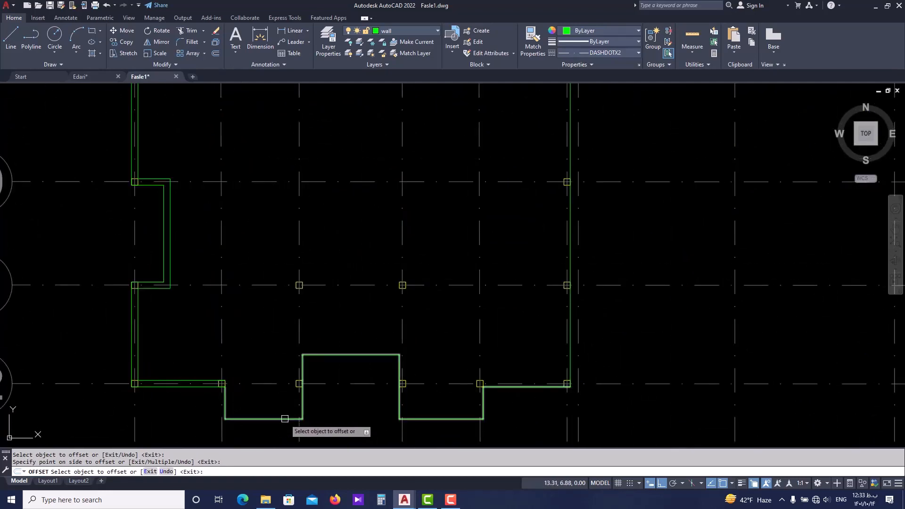
left_click(285, 418)
left_click(275, 383)
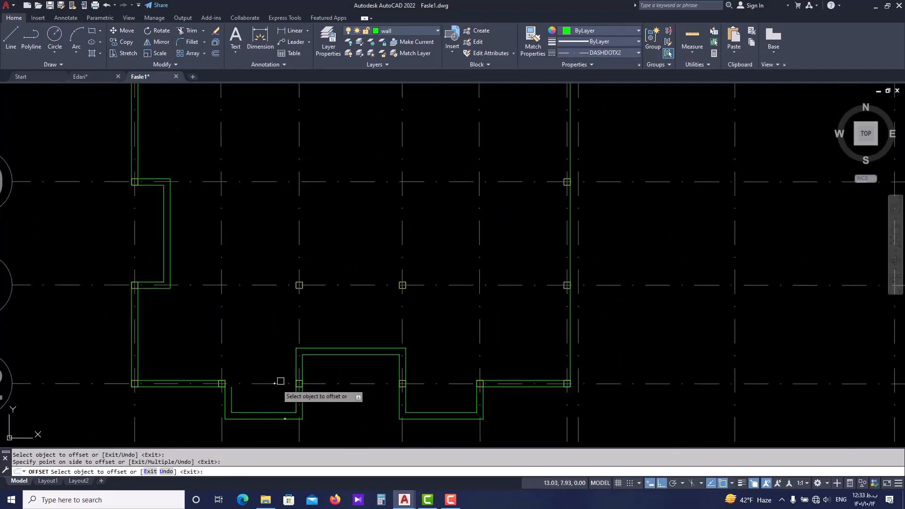
Offset the wall polyline running up axis F and around to column I5 inward by 0.2, and end the offset command.
left_click(571, 319)
left_click(546, 315)
scroll(542, 341, "down", 4)
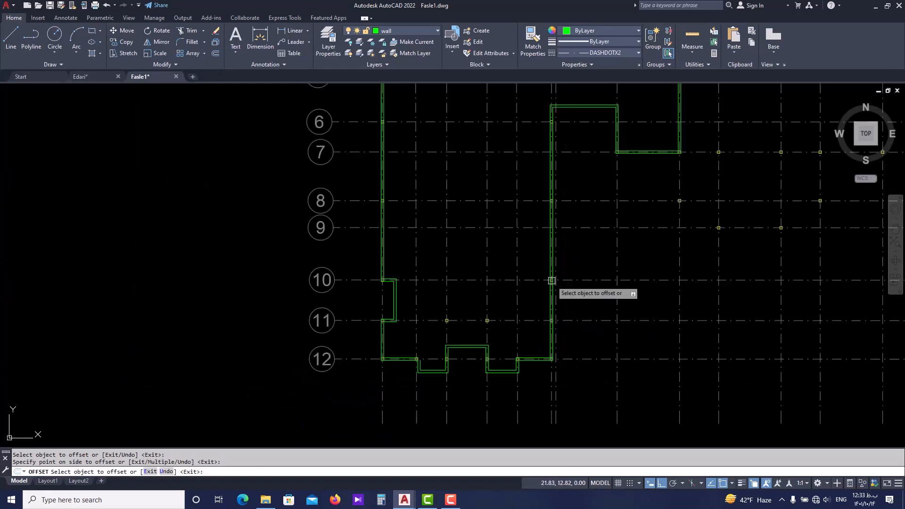
middle_click_drag(554, 240, 524, 295)
middle_click_drag(470, 360, 439, 305)
key("Escape")
Stretch the open end of the stepped wall's inner line near column B12 up to the level of the axis 12 wall's inner line.
scroll(356, 364, "up", 4)
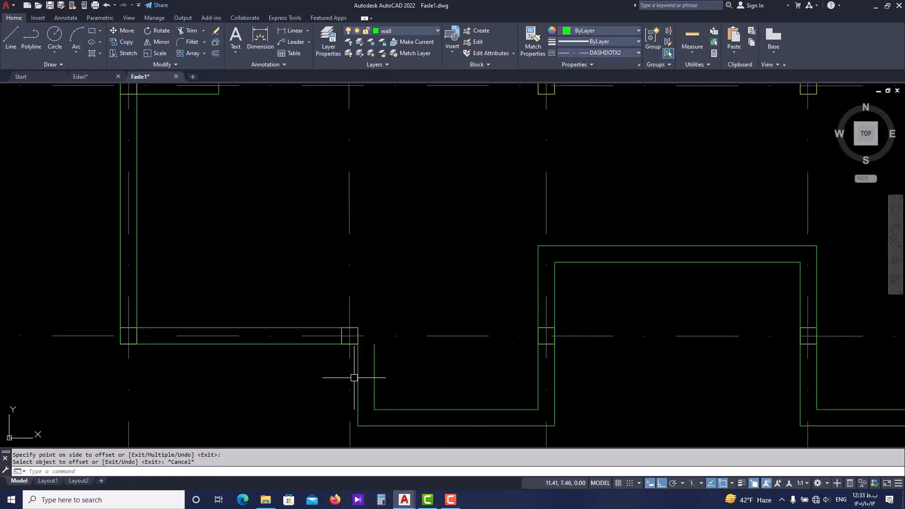
key("Escape")
scroll(362, 355, "up", 2)
left_click(280, 286)
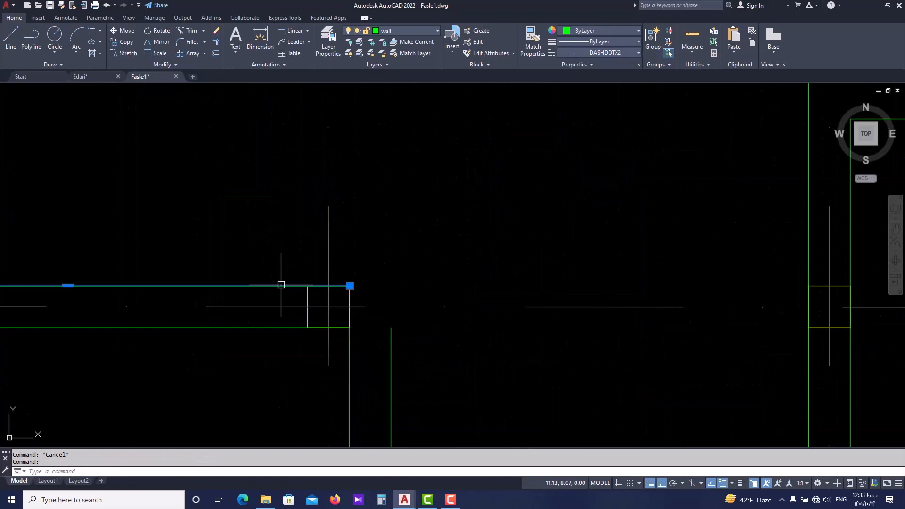
left_click(353, 287)
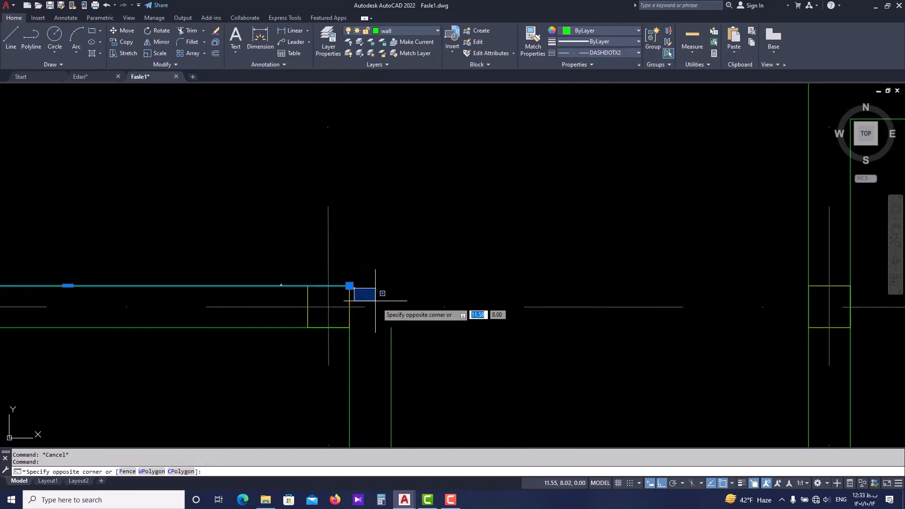
key("Escape")
left_click(393, 332)
left_click(391, 327)
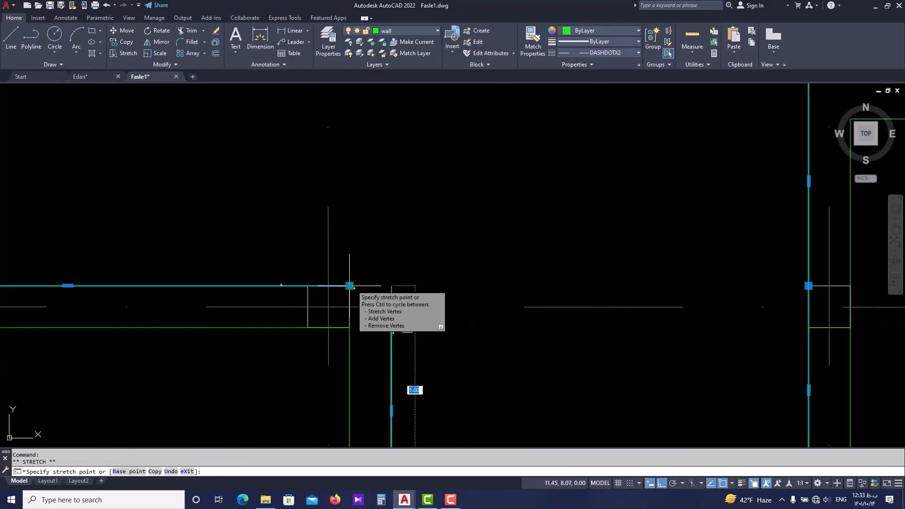
key("Escape")
key("Escape")
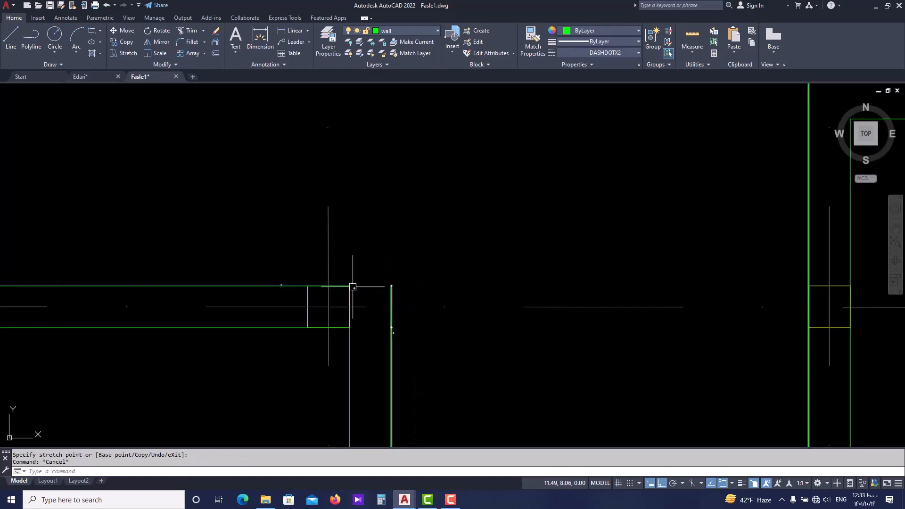
Stretch the end of the axis 12 wall's inner line at column B12 horizontally to meet the stepped wall's inner line.
left_click(288, 286)
left_click(349, 285)
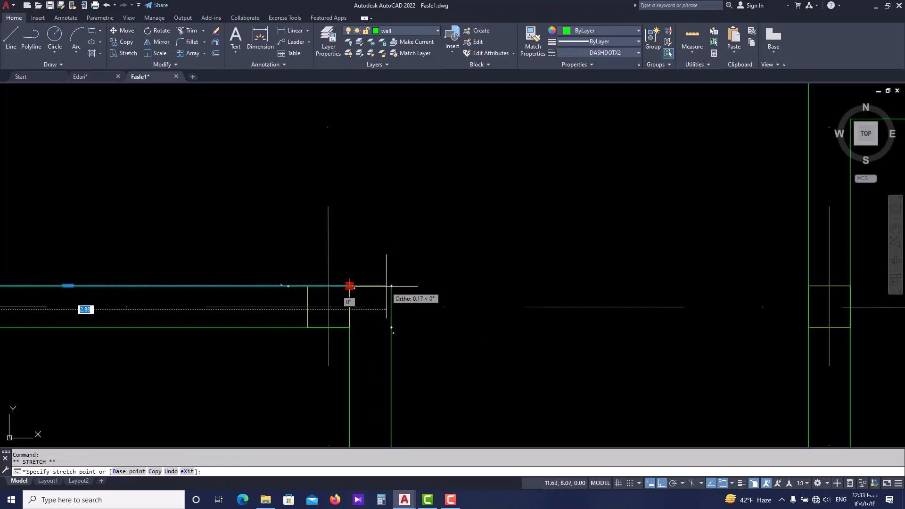
key("Escape")
scroll(436, 315, "down", 5)
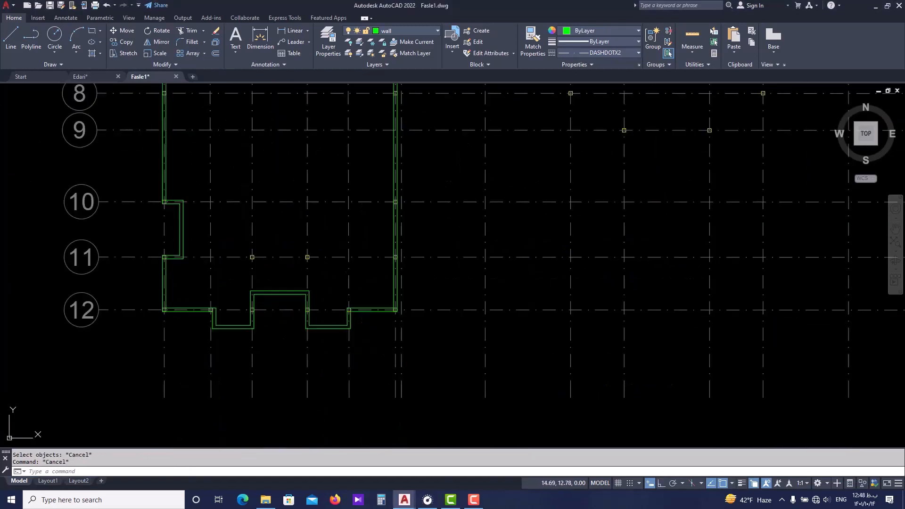
scroll(262, 264, "up", 2)
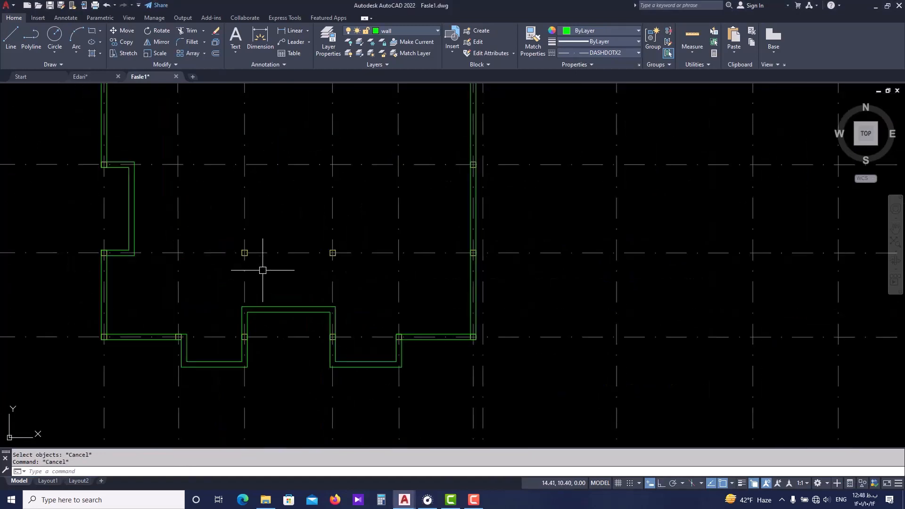
scroll(244, 296, "up", 2)
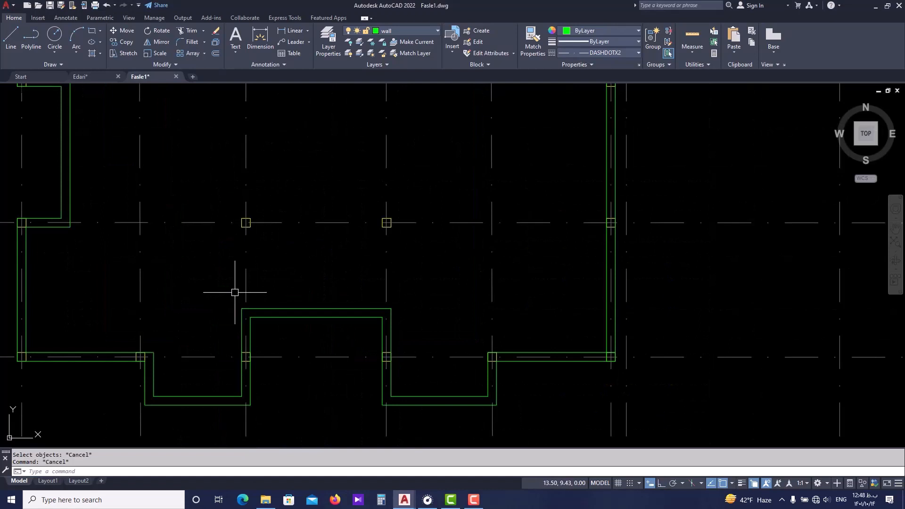
middle_click_drag(236, 300, 264, 280)
middle_click_drag(235, 333, 283, 309)
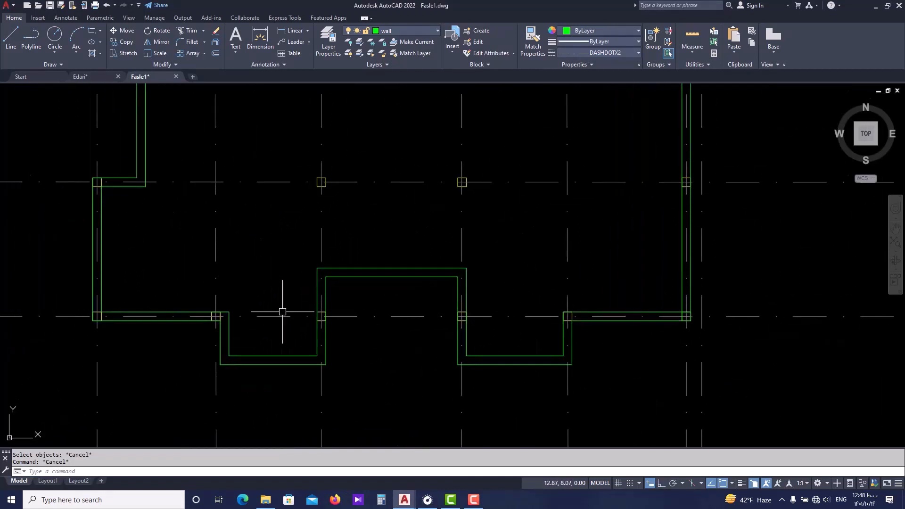
scroll(228, 341, "up", 2)
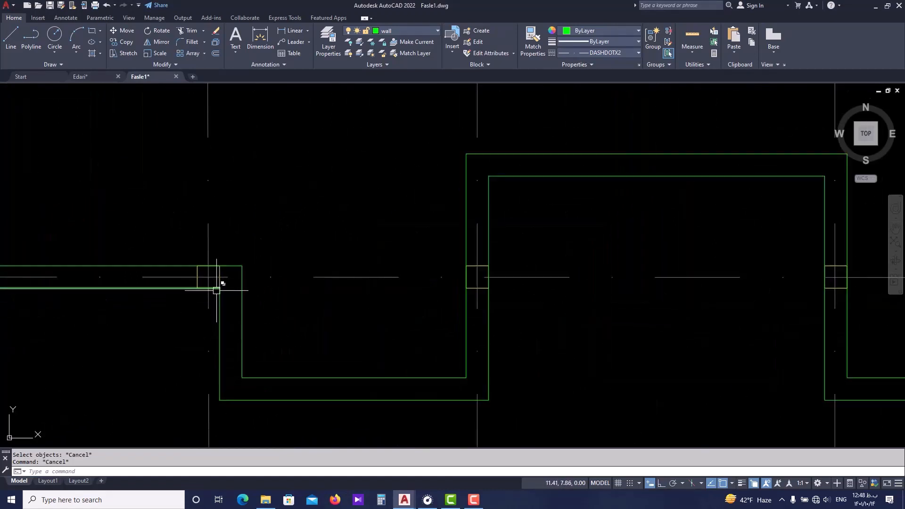
scroll(247, 318, "down", 3)
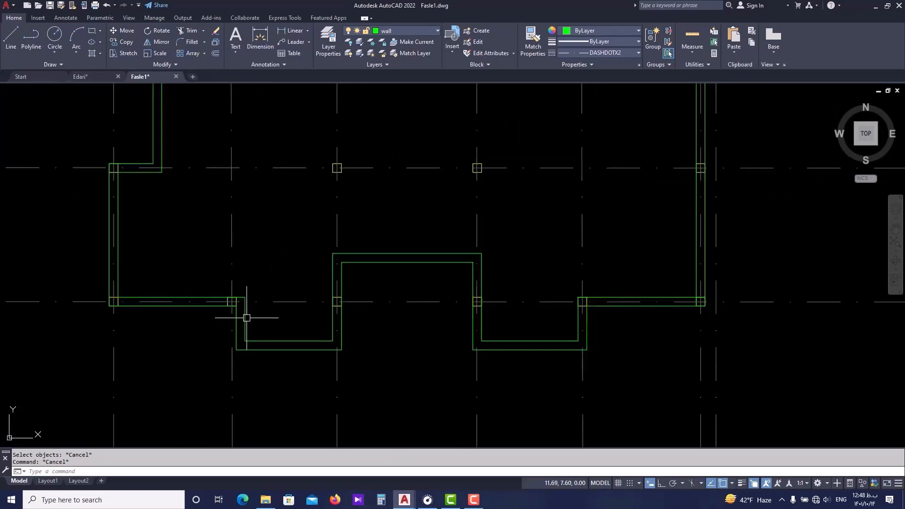
middle_click_drag(253, 278, 273, 271)
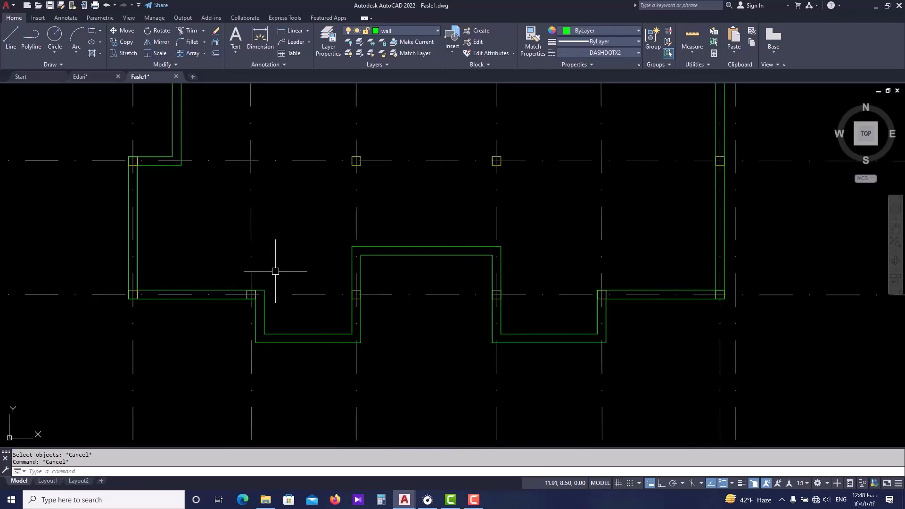
scroll(264, 313, "up", 1)
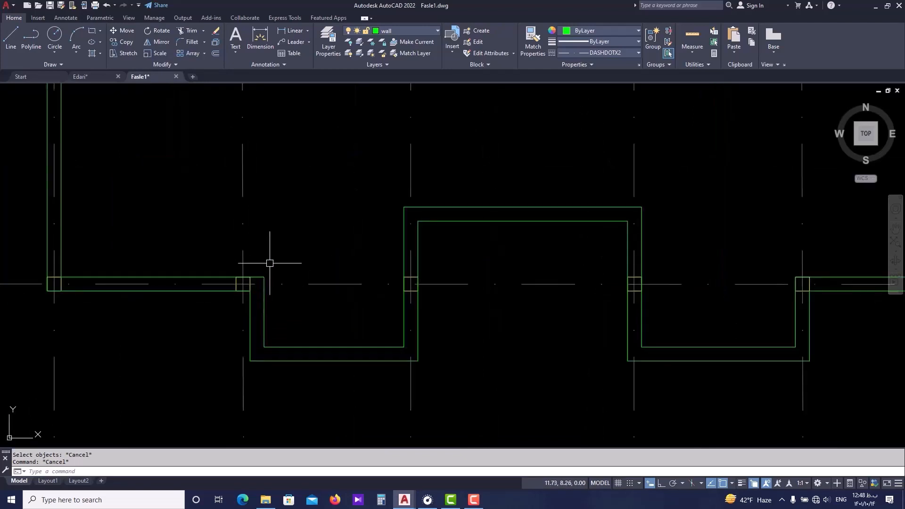
middle_click_drag(280, 254, 296, 269)
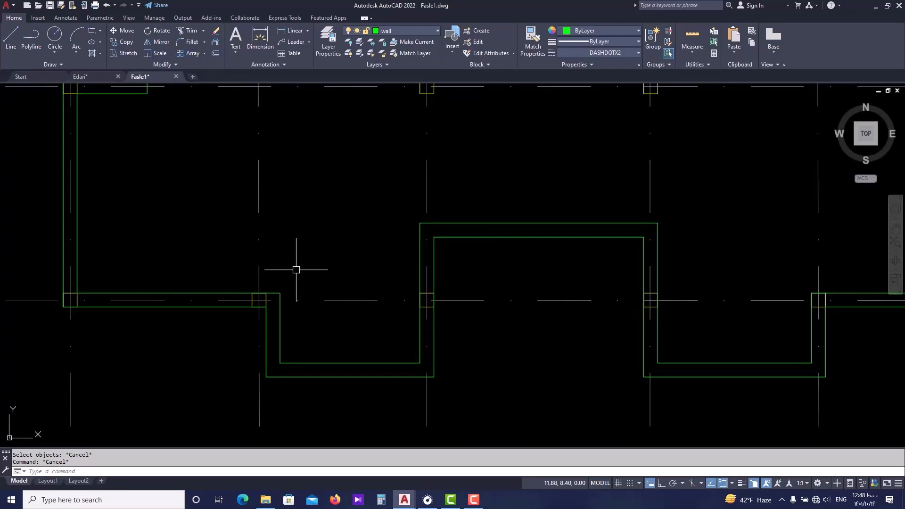
Stretch both wall lines at column B12 horizontally from the column's right edge to its left edge, leaving the axis lines and column unselected.
scroll(304, 191, "up", 2)
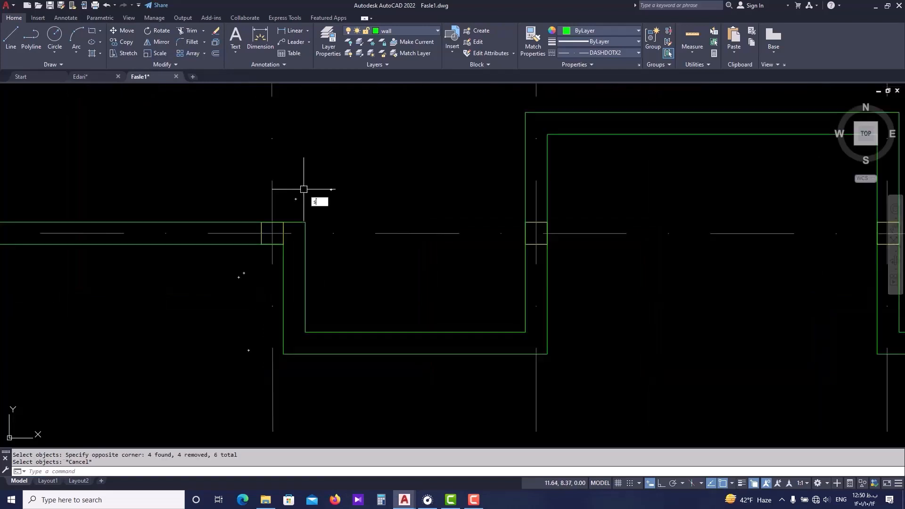
key("Return")
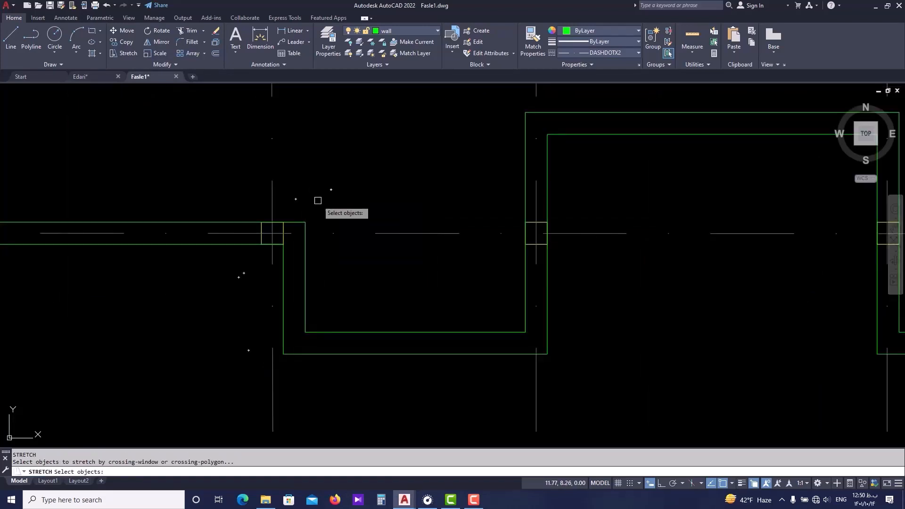
left_click(329, 169)
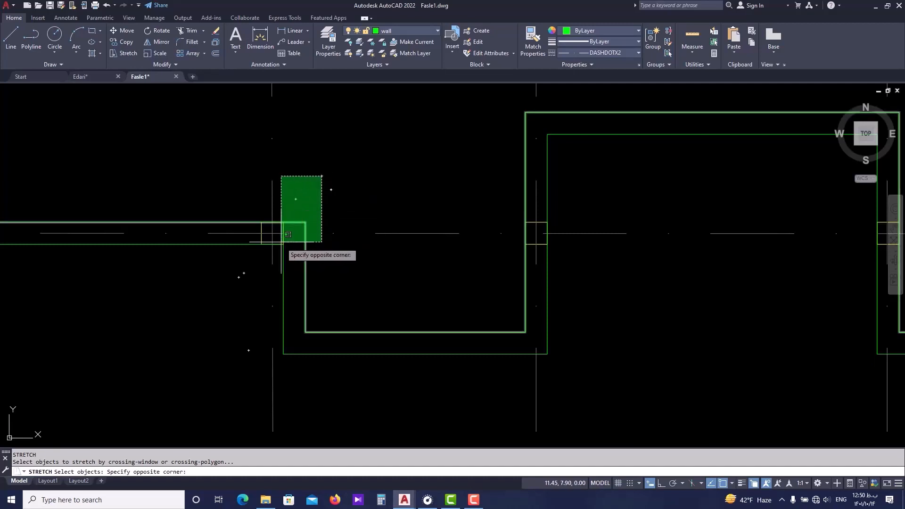
left_click(228, 372)
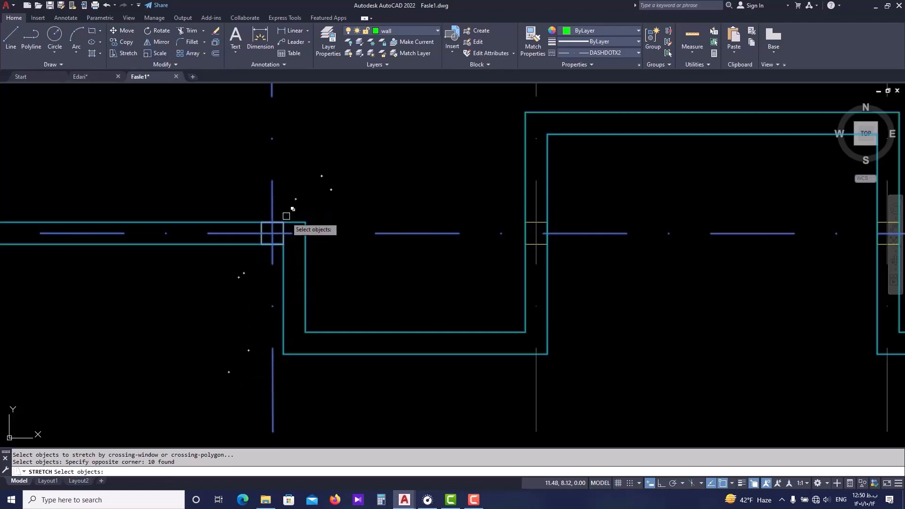
scroll(274, 191, "down", 2)
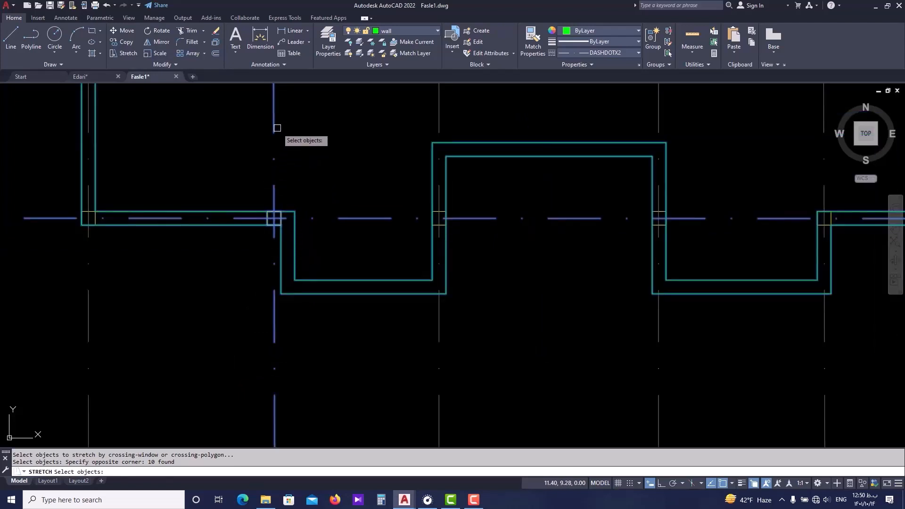
scroll(261, 227, "up", 4)
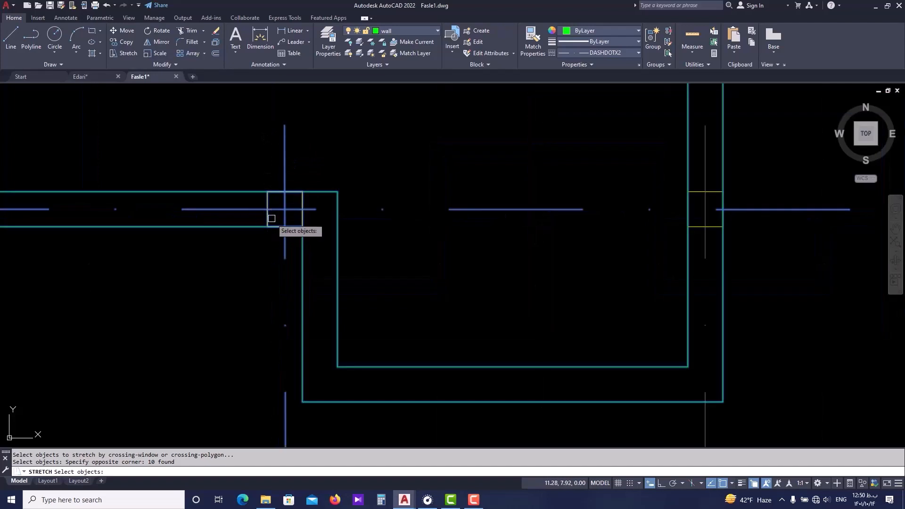
scroll(271, 218, "down", 2)
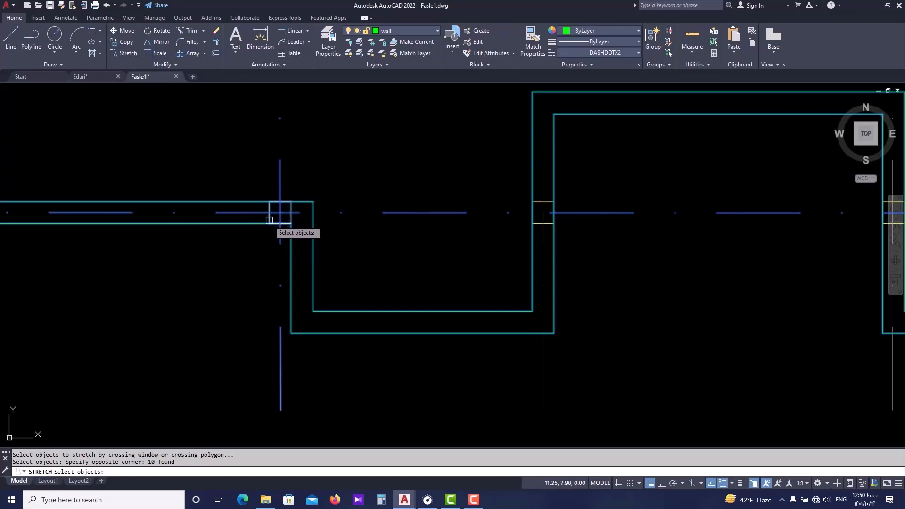
left_click(293, 159, "shift")
left_click(270, 172, "shift")
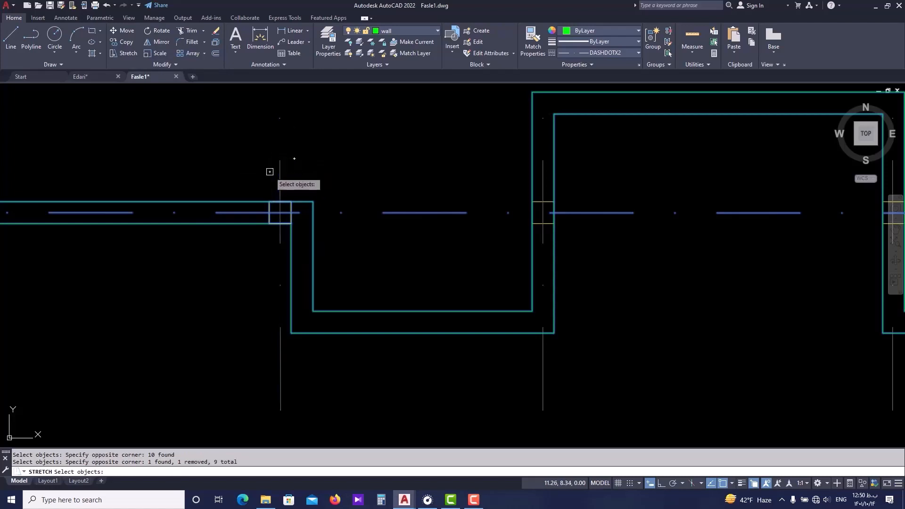
left_click(399, 187)
left_click(375, 227, "shift")
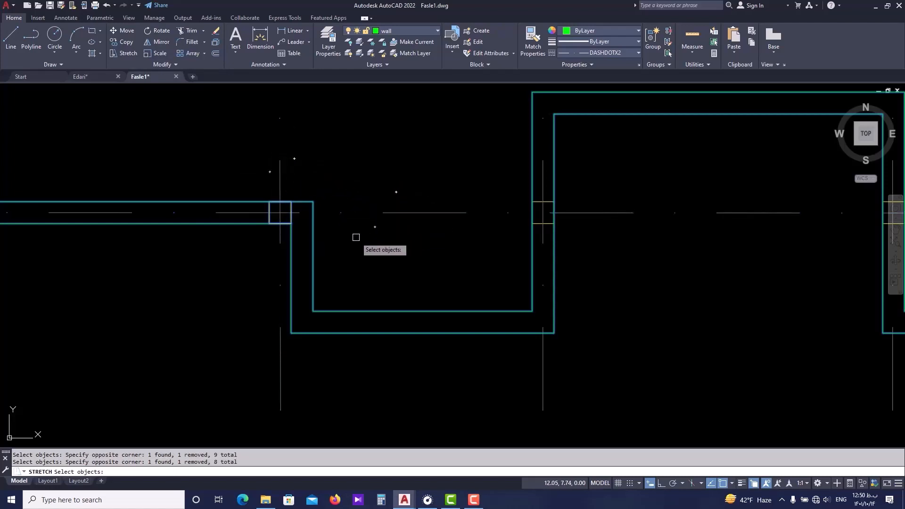
scroll(276, 225, "up", 4)
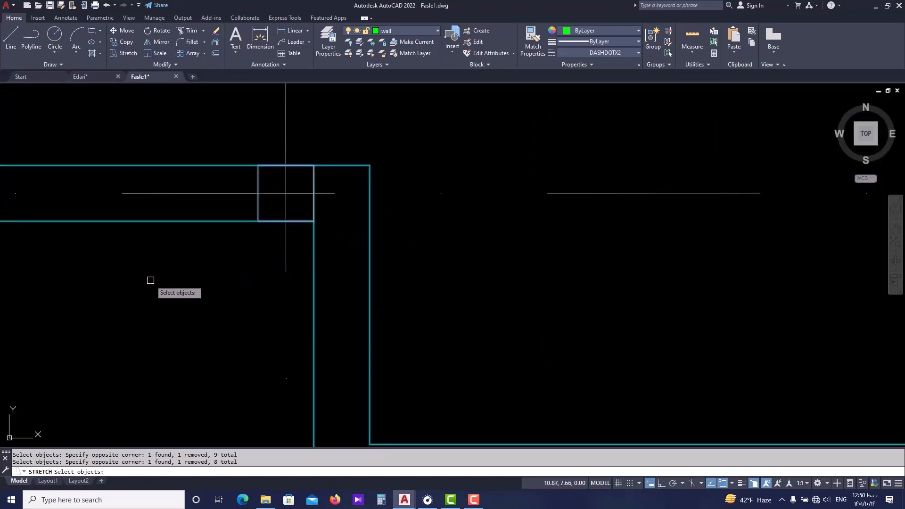
left_click(163, 267)
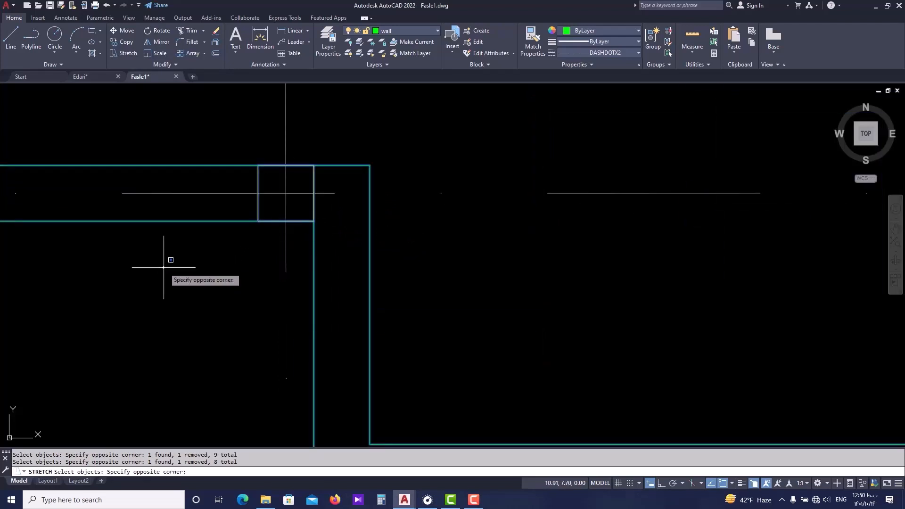
left_click(348, 117, "shift")
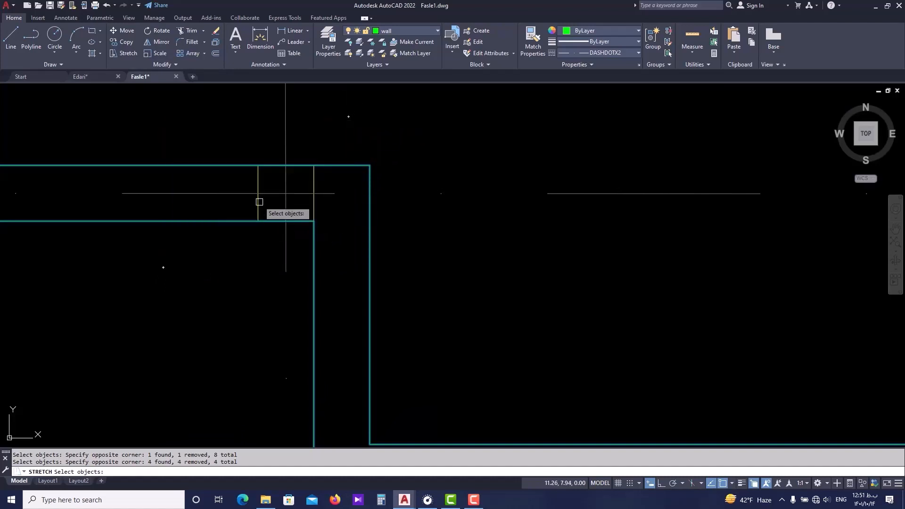
scroll(353, 189, "down", 4)
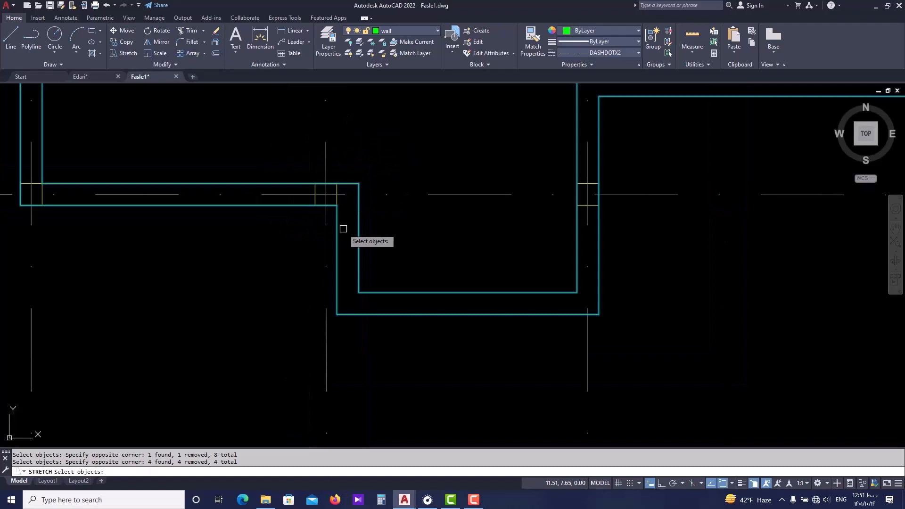
key("Return")
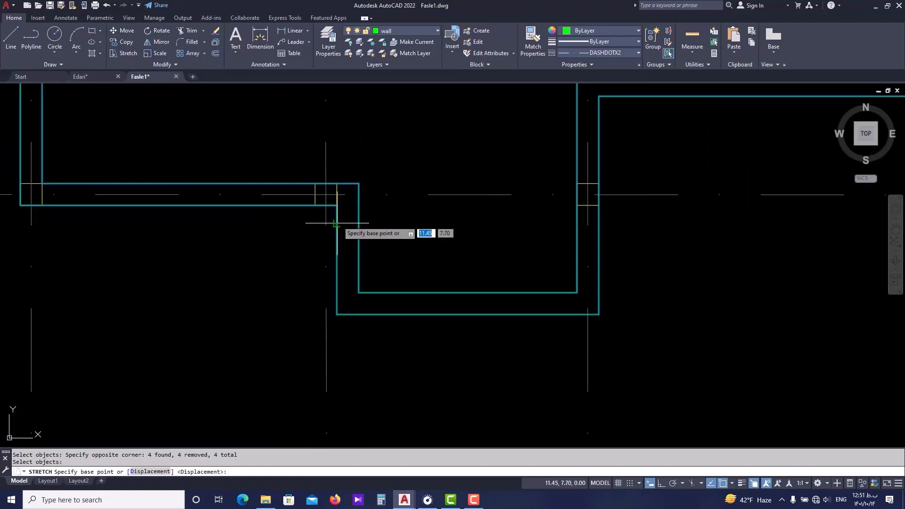
scroll(337, 229, "up", 4)
left_click(352, 201)
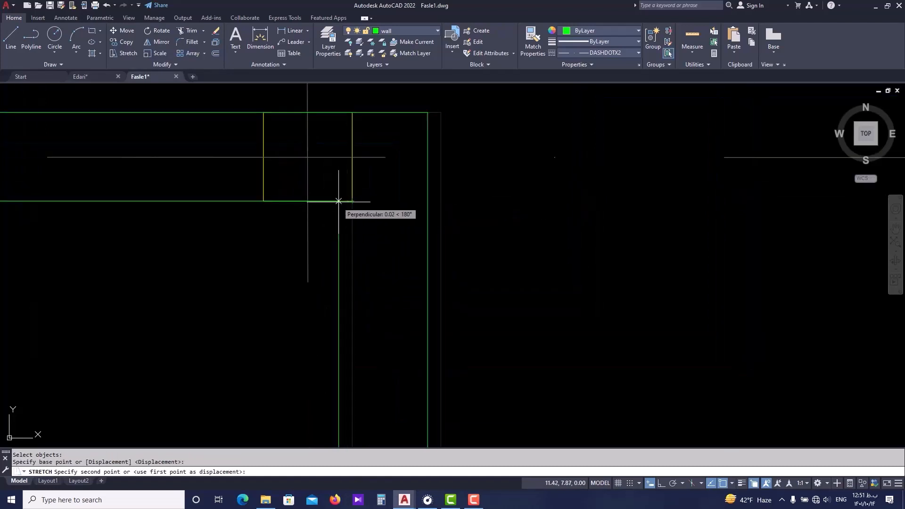
left_click(266, 200)
Switch to the Edari drawing and examine the outer walls around the stairs and rooms along axes F to M.
scroll(285, 185, "down", 4)
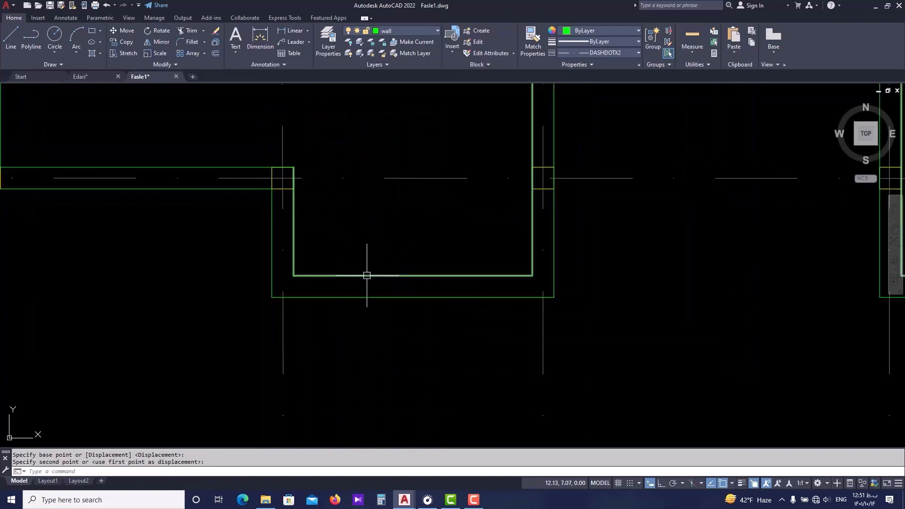
scroll(289, 300, "down", 2)
scroll(264, 319, "down", 4)
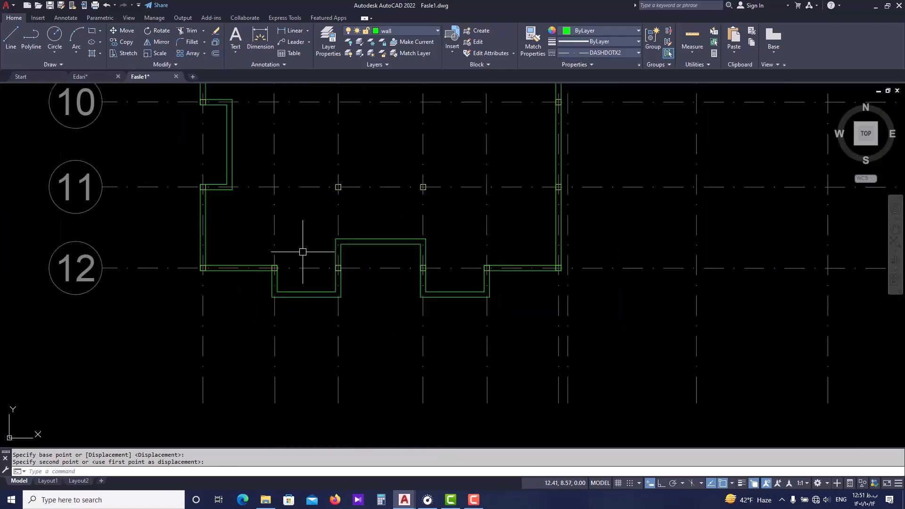
scroll(292, 310, "up", 2)
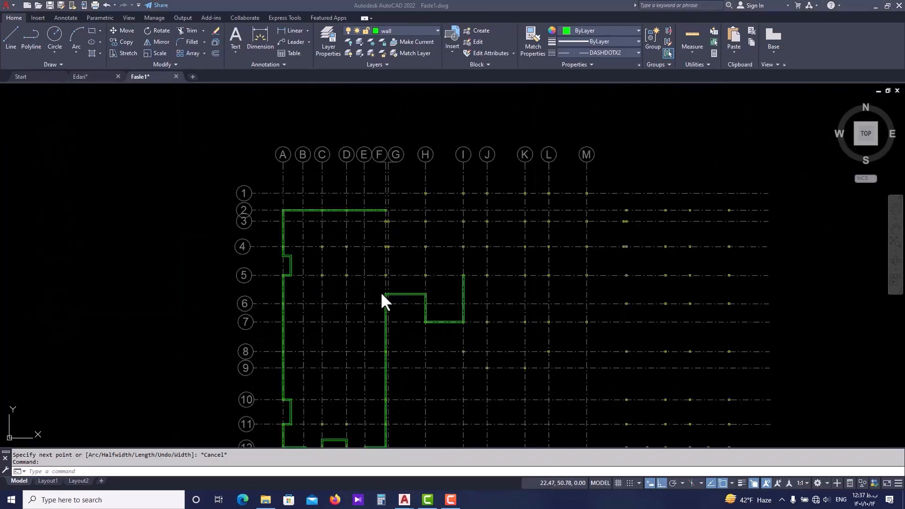
scroll(381, 299, "down", 2)
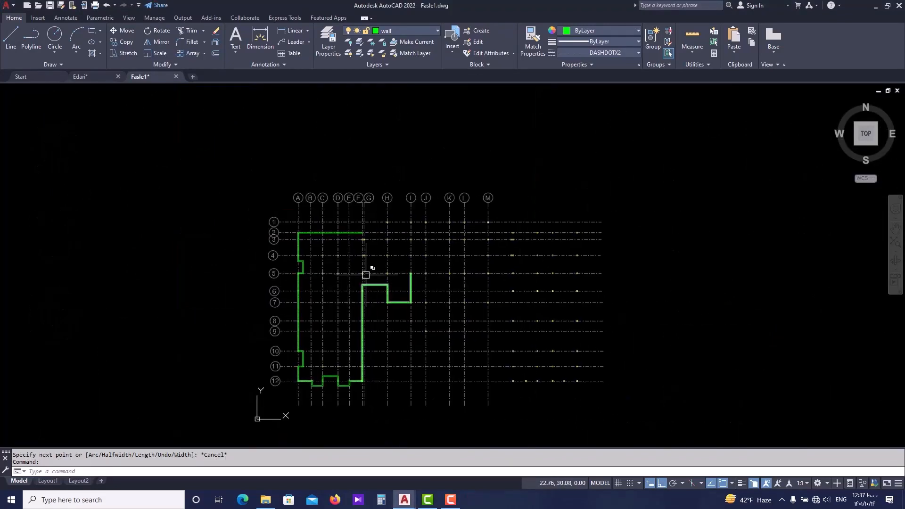
scroll(414, 238, "up", 2)
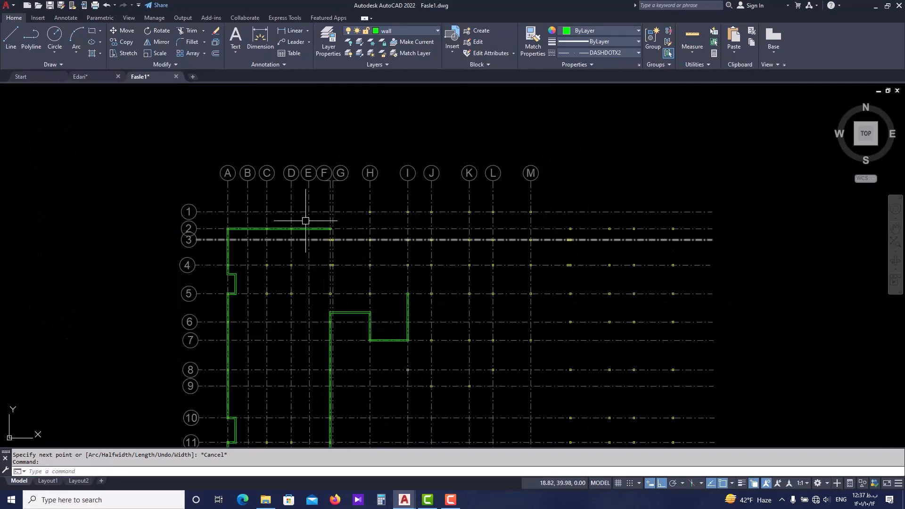
left_click(100, 75)
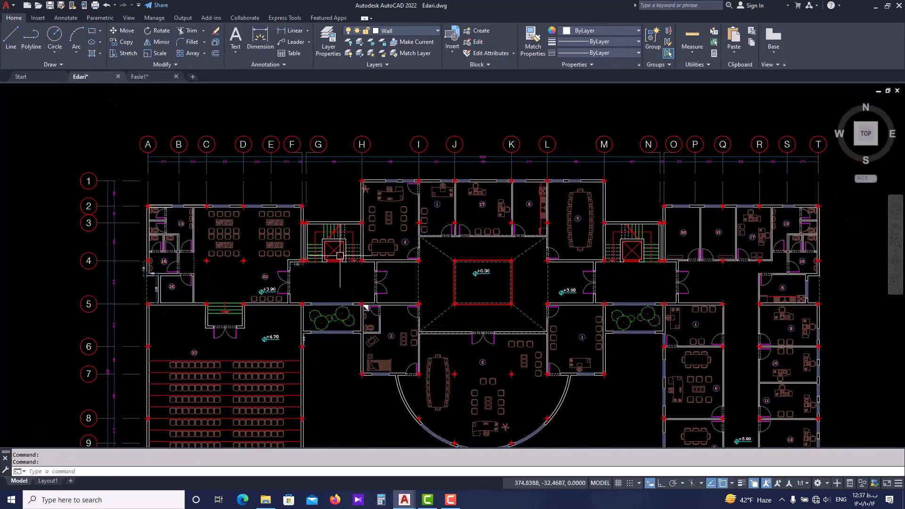
middle_click_drag(365, 177, 385, 189)
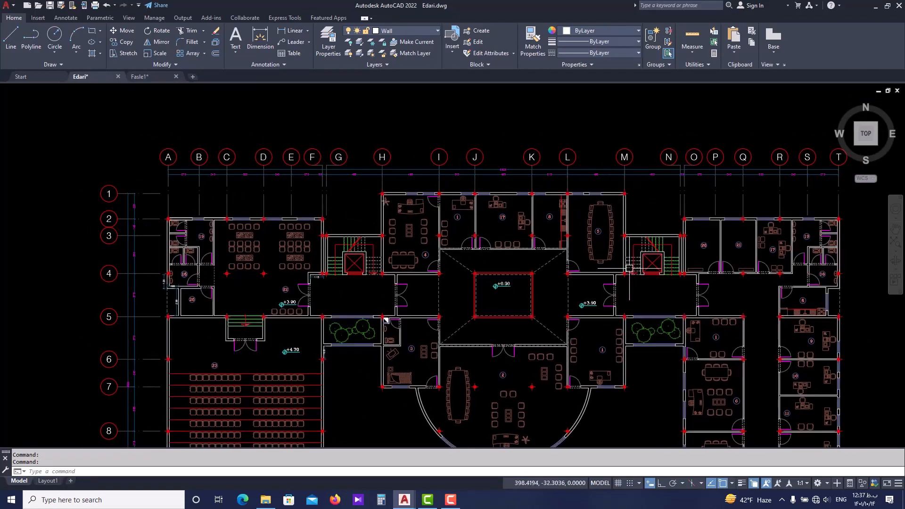
middle_click_drag(326, 282, 337, 295)
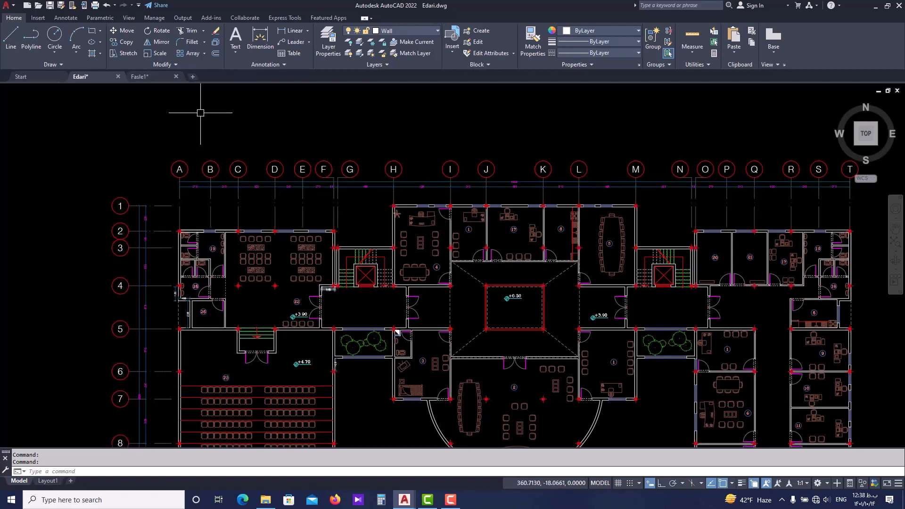
Switch to the Fasle1 drawing and start a wall polyline at the outer lower corner of the column at G-4.
left_click(141, 76)
scroll(287, 202, "down", 2)
scroll(299, 232, "up", 5)
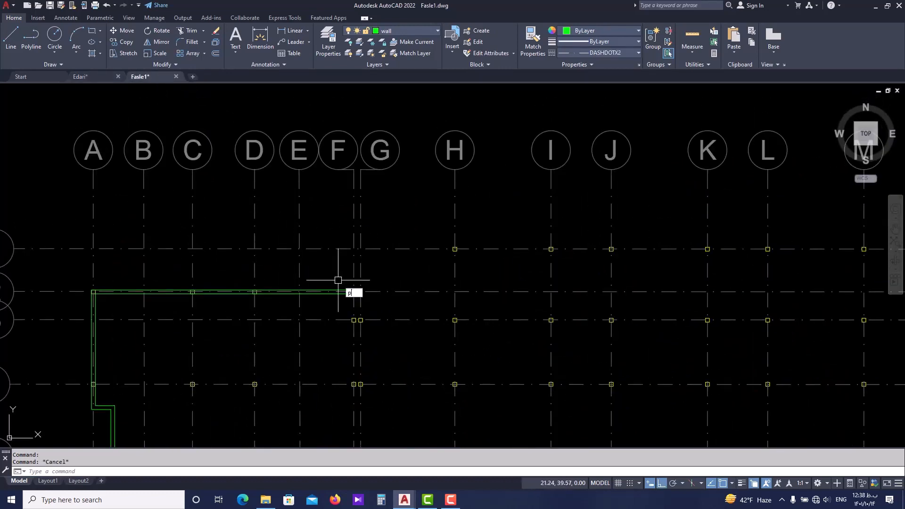
key("Return")
scroll(364, 278, "down", 2)
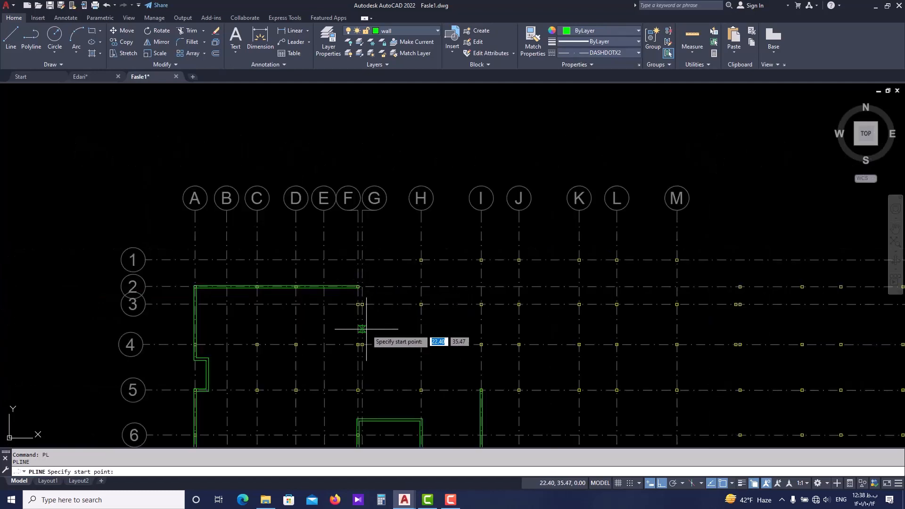
scroll(365, 335, "up", 6)
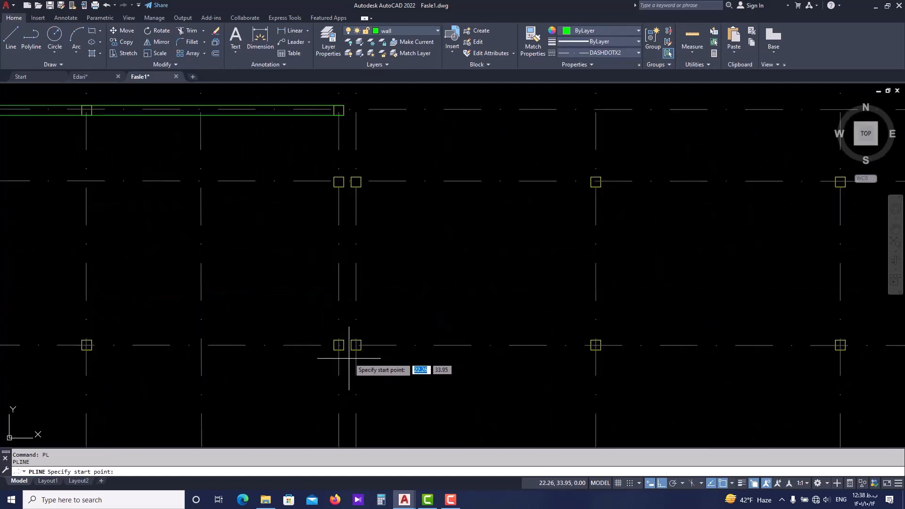
scroll(351, 349, "down", 6)
left_click(351, 325)
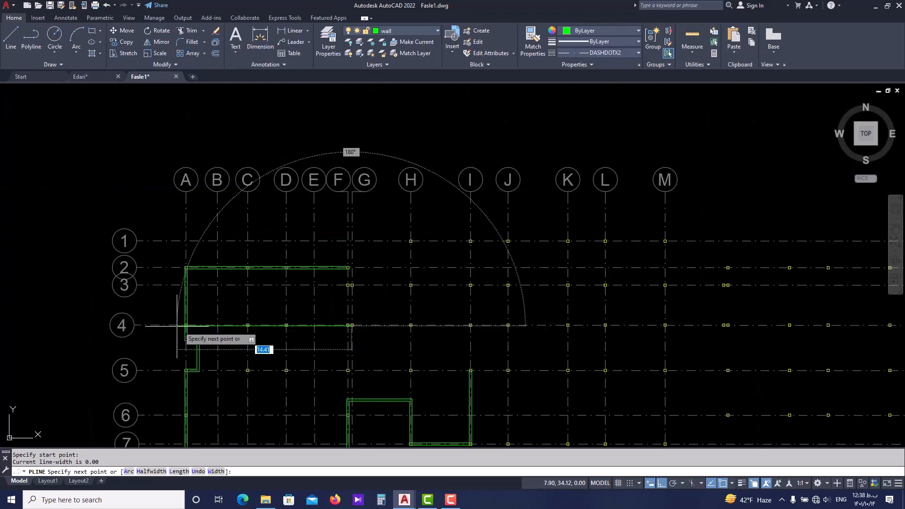
Draw the first polyline segment along axis G up to the outer upper corner of the column at G-3.
scroll(349, 263, "up", 5)
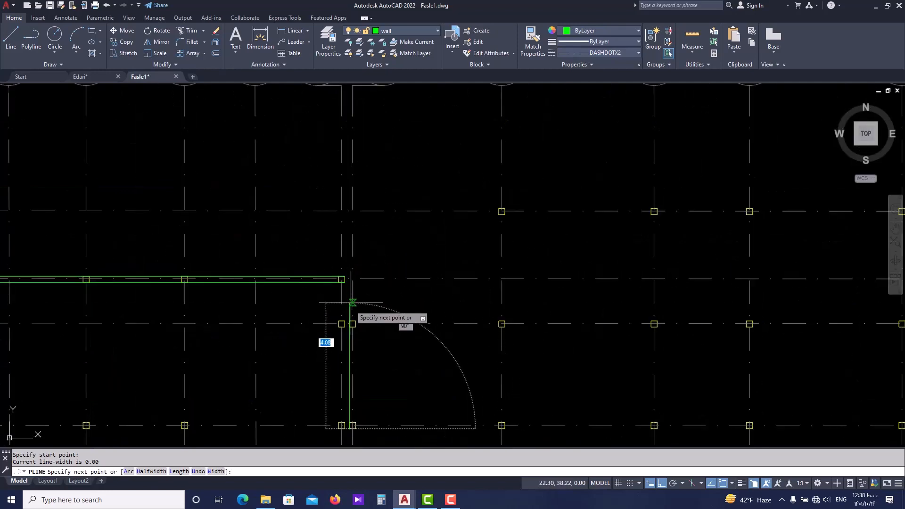
scroll(350, 311, "down", 3)
scroll(349, 321, "up", 2)
scroll(349, 325, "down", 4)
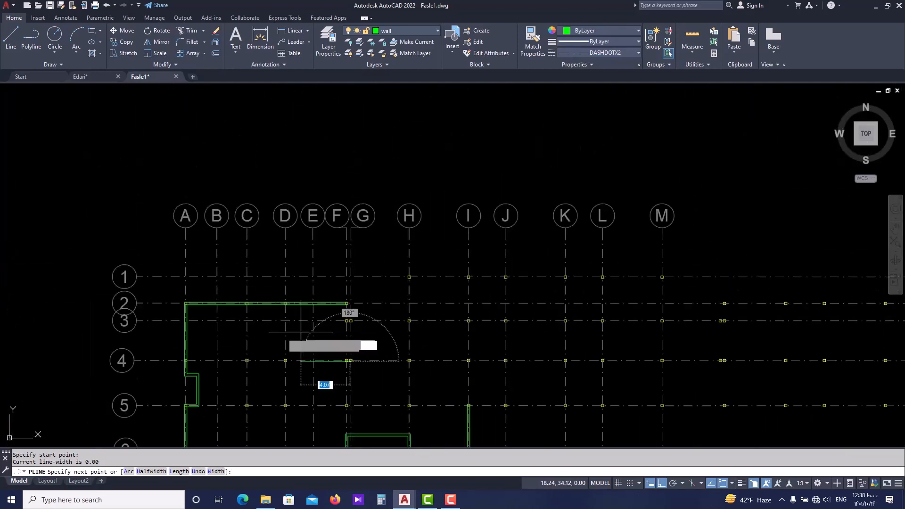
scroll(368, 321, "up", 3)
scroll(324, 328, "up", 4)
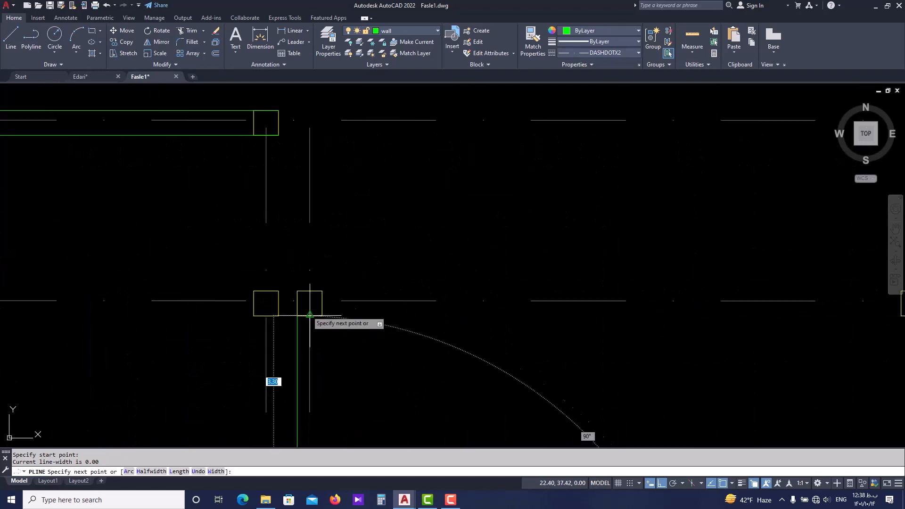
left_click(298, 290)
Continue the polyline along axis 3 to the column at H-3 and up to the outer corner of the column at H-1.
scroll(313, 292, "down", 4)
scroll(452, 292, "down", 3)
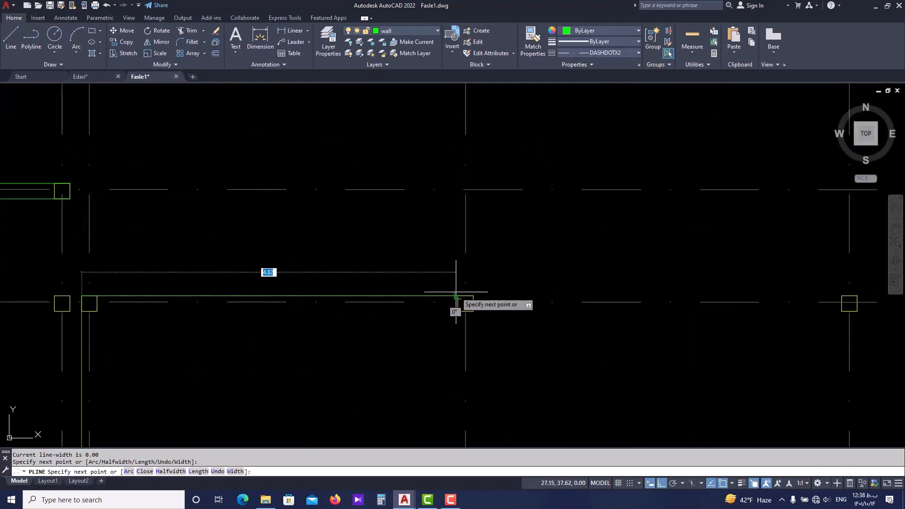
scroll(442, 282, "up", 3)
left_click(455, 293)
scroll(454, 293, "down", 2)
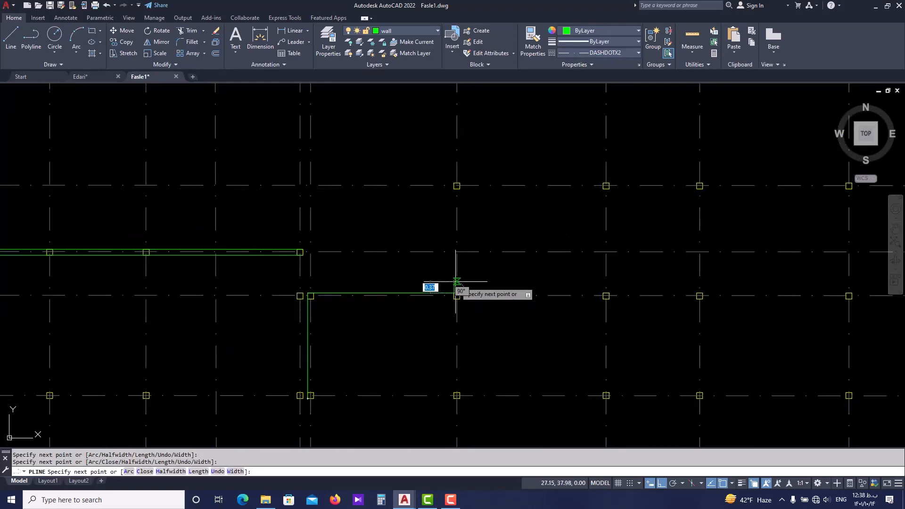
scroll(454, 292, "down", 2)
scroll(455, 224, "up", 4)
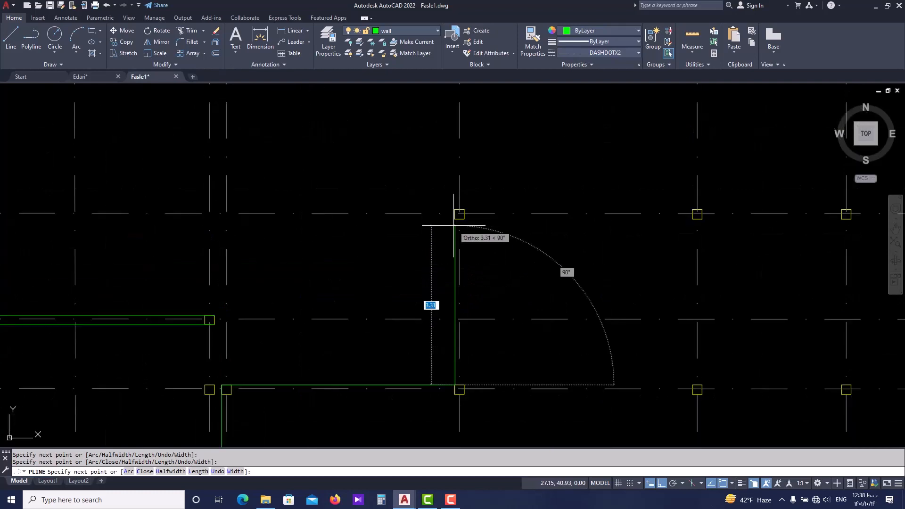
scroll(454, 226, "down", 4)
scroll(440, 226, "up", 4)
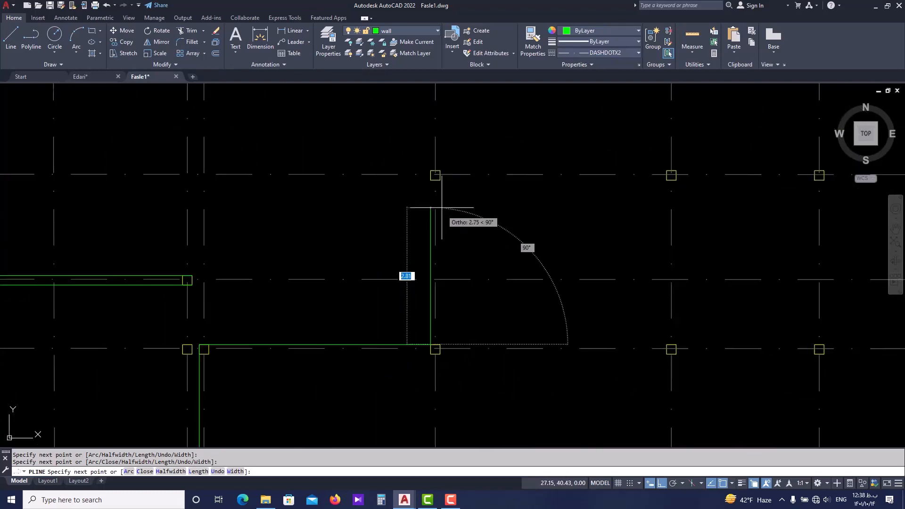
left_click(435, 175)
Extend the polyline along axis 1 to the outer corner of the column at M-1.
scroll(460, 189, "down", 4)
middle_click_drag(566, 191, 347, 203)
middle_click_drag(506, 197, 365, 197)
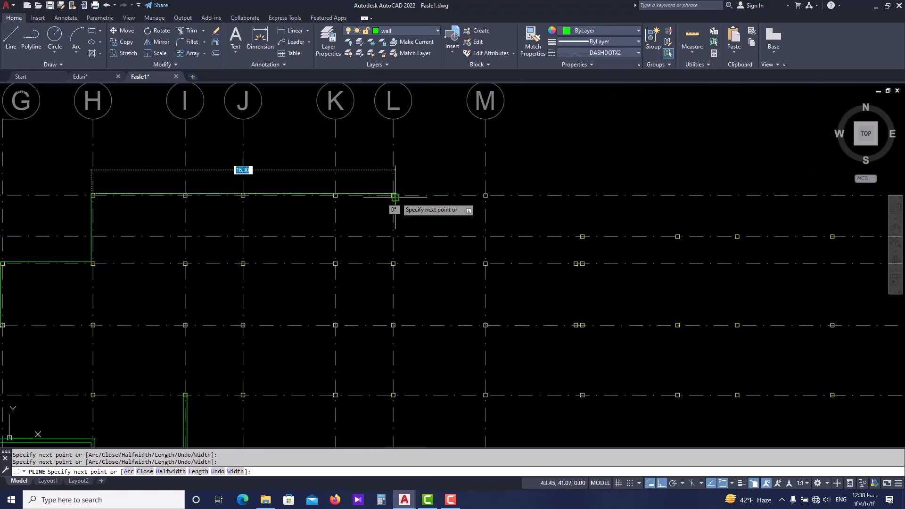
scroll(474, 192, "up", 4)
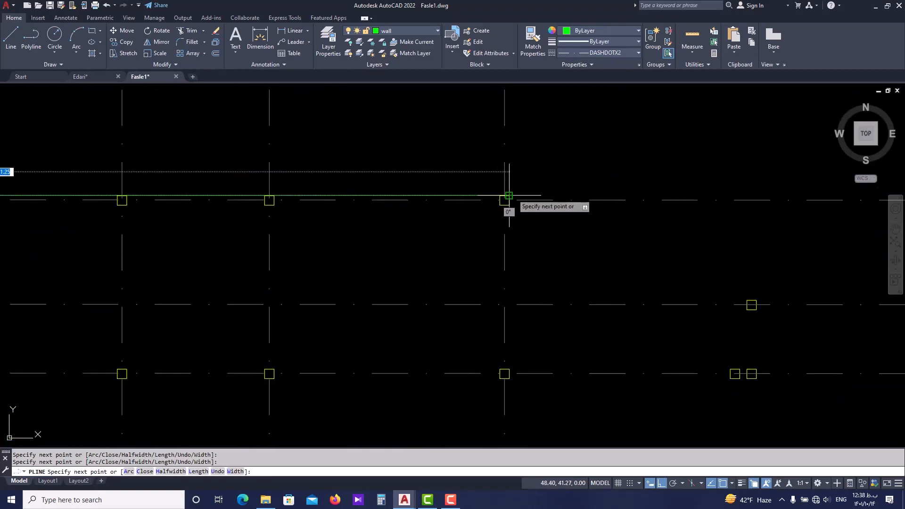
left_click(509, 195)
Extend the polyline down axis M to the outer lower corner of the column at M-4.
scroll(502, 254, "down", 3)
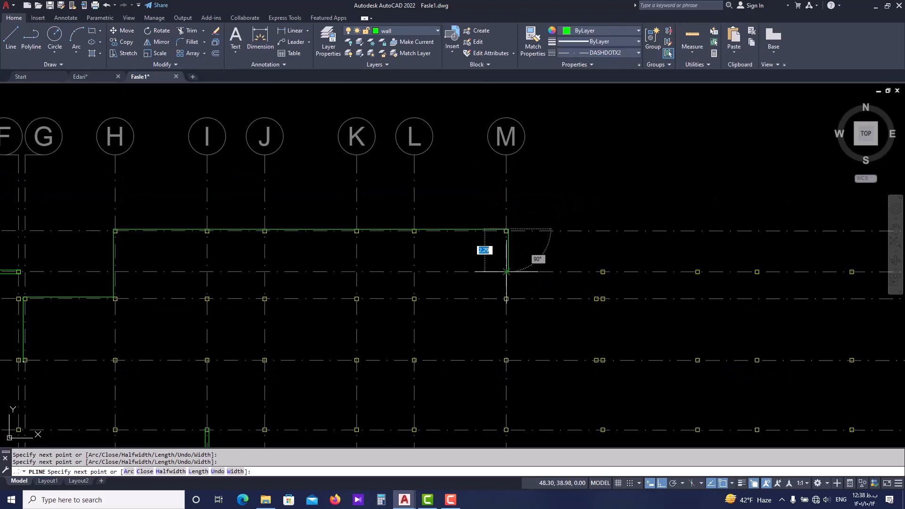
scroll(506, 272, "down", 2)
scroll(507, 289, "down", 2)
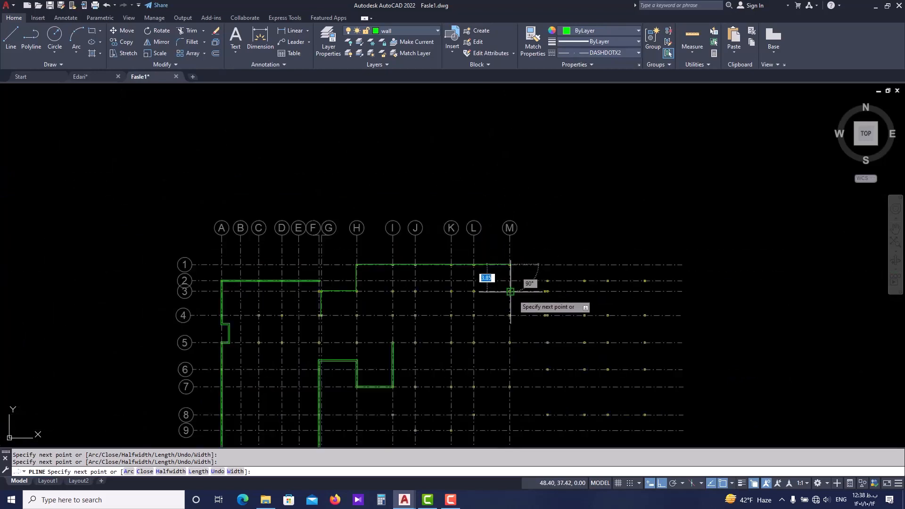
scroll(510, 311, "up", 4)
scroll(511, 318, "up", 3)
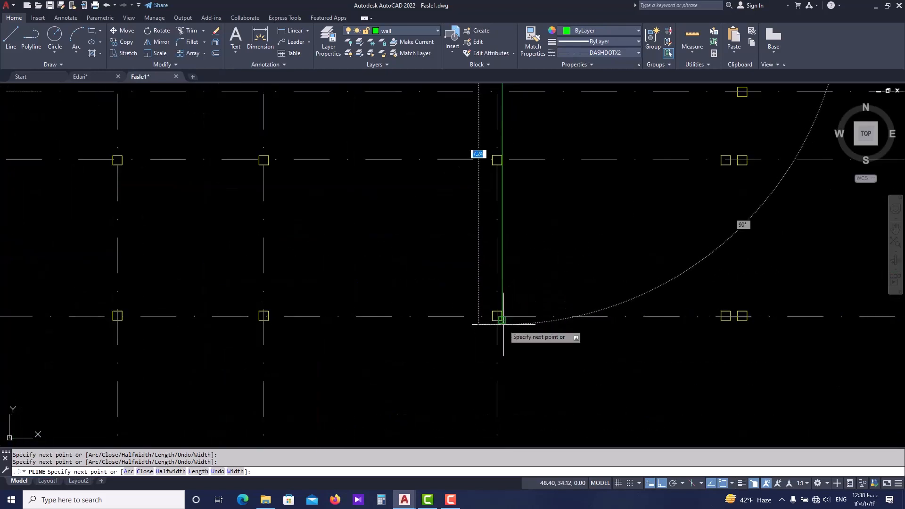
left_click(501, 319)
Extend the polyline along axis 4 to the lower outer corner of the column at L-4 and end it.
scroll(441, 325, "down", 3)
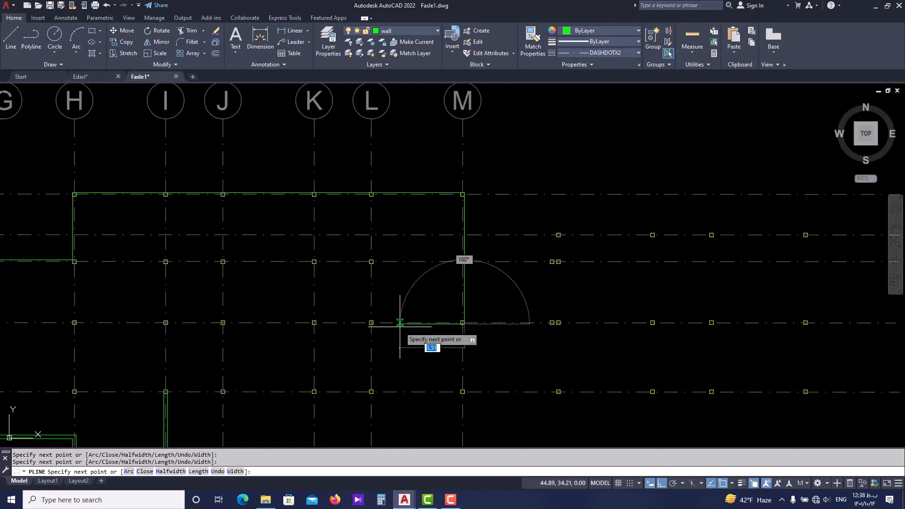
mouse_move(399, 322)
middle_mouse_down()
mouse_move(404, 342)
mouse_move(438, 354)
middle_mouse_up()
scroll(438, 357, "down", 2)
middle_click_drag(500, 336, 502, 333)
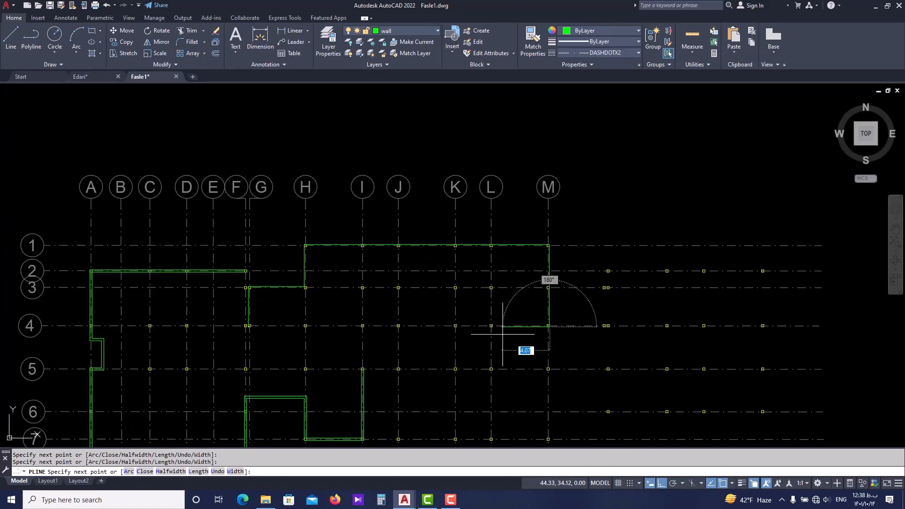
scroll(502, 333, "up", 10)
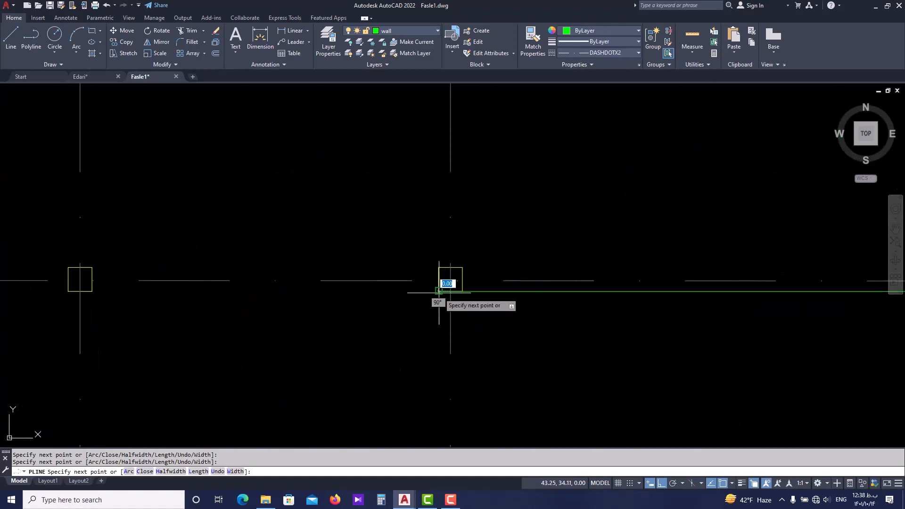
scroll(438, 292, "down", 5)
key("Escape")
scroll(468, 340, "down", 3)
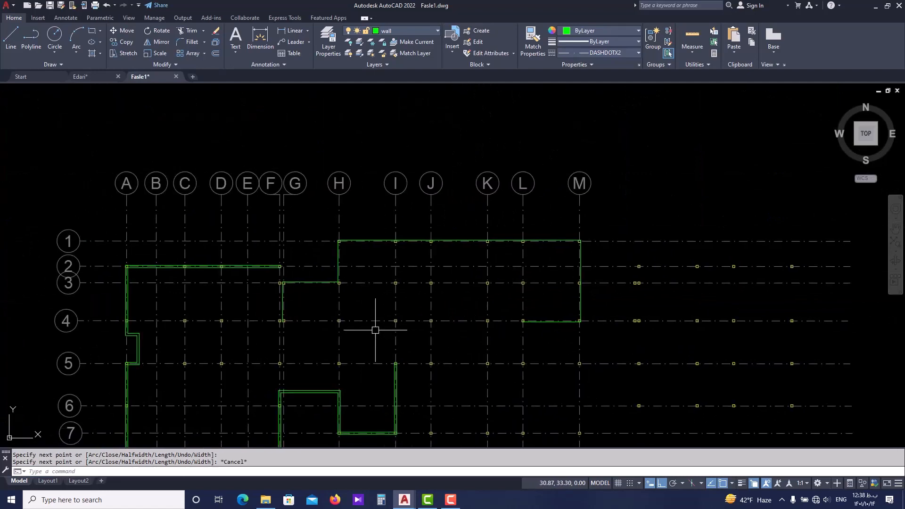
Offset the new wall polyline 0.2 toward the building's interior to form the wall thickness.
scroll(304, 286, "up", 6)
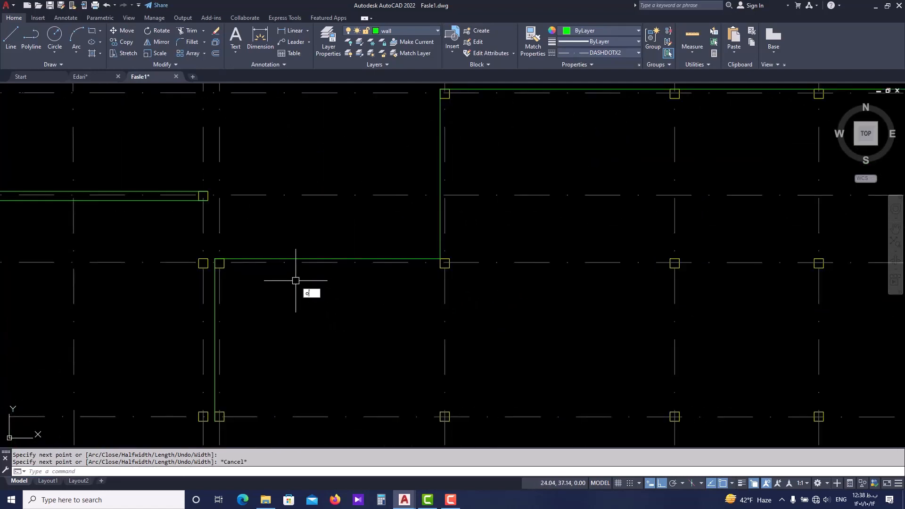
type("o")
key("Return")
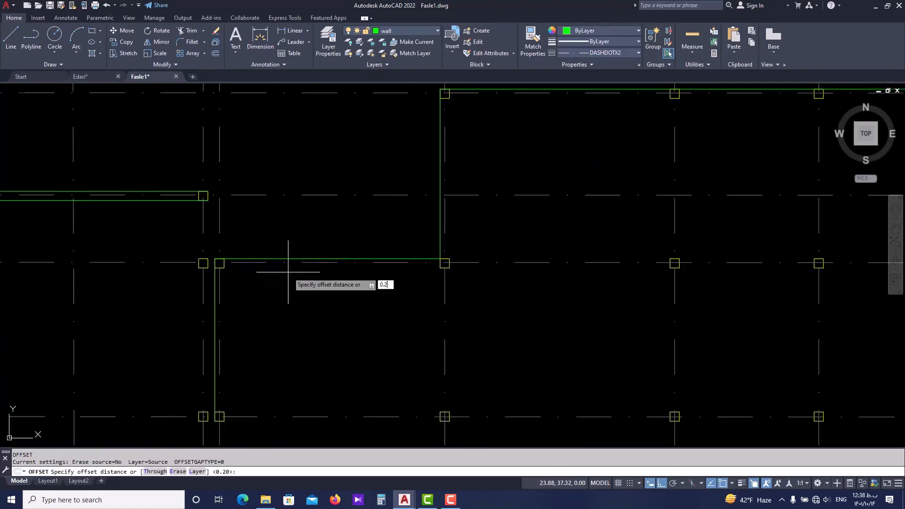
key("Return")
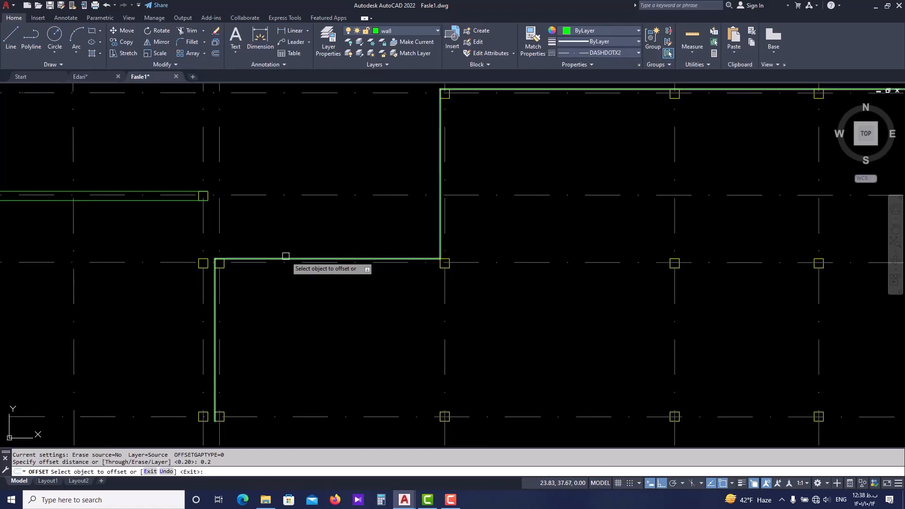
left_click(286, 256)
left_click(319, 311)
scroll(320, 307, "down", 4)
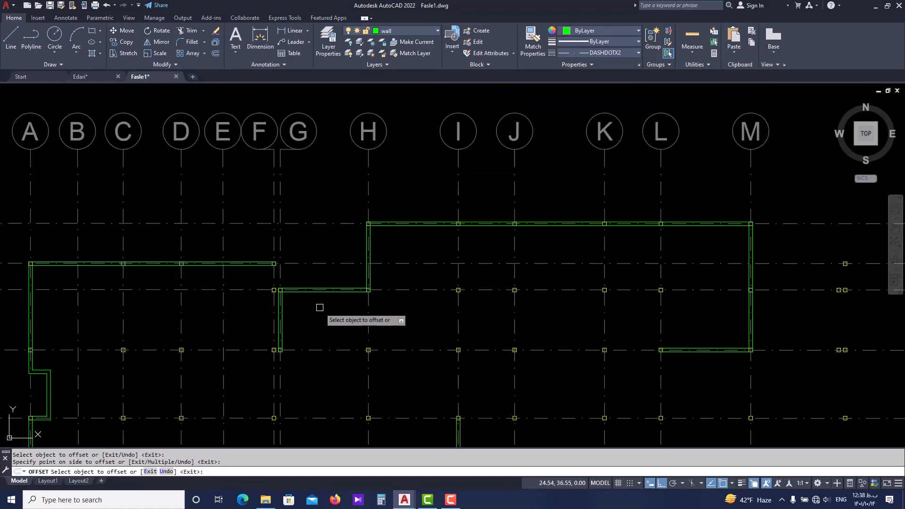
middle_click_drag(487, 329, 460, 279)
scroll(460, 278, "down", 2)
key("Escape")
Draw a vertical line along the outer faces of the axis F columns, from the column at F-4 up to F-2.
middle_click_drag(411, 327, 394, 239)
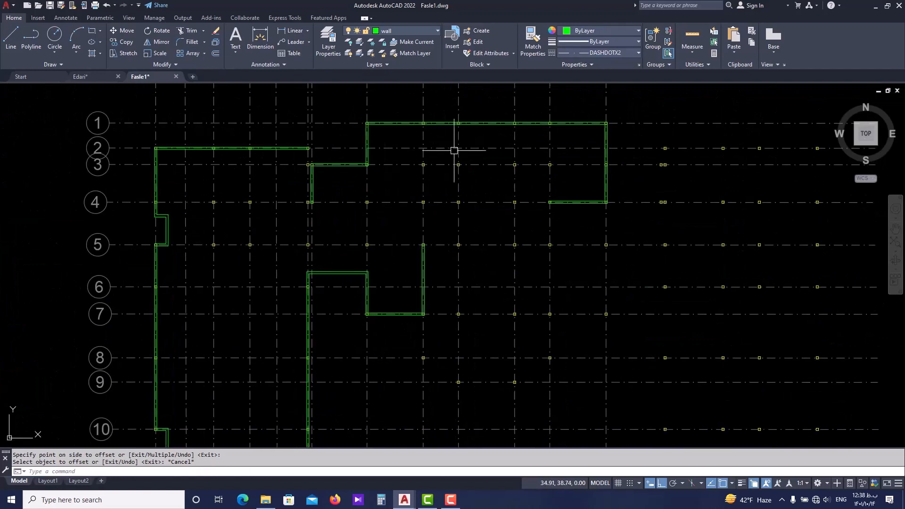
scroll(404, 248, "down", 2)
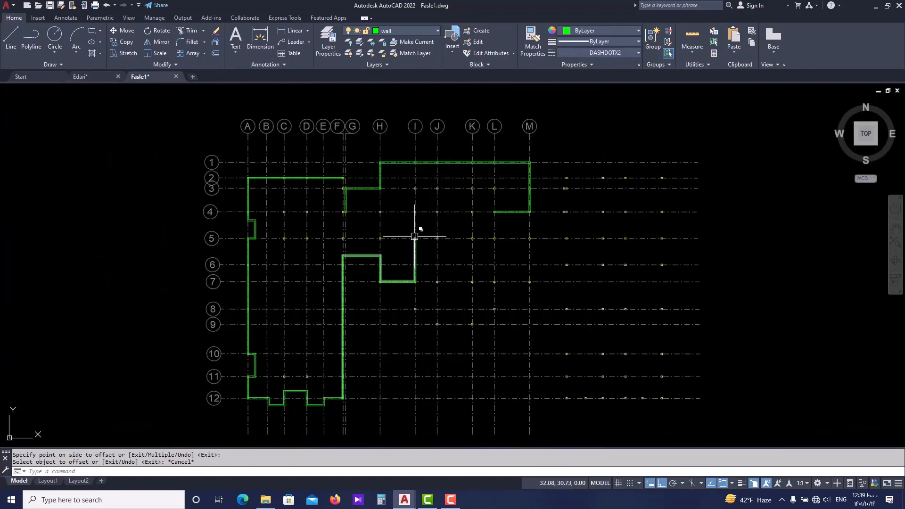
middle_click_drag(390, 256, 392, 325)
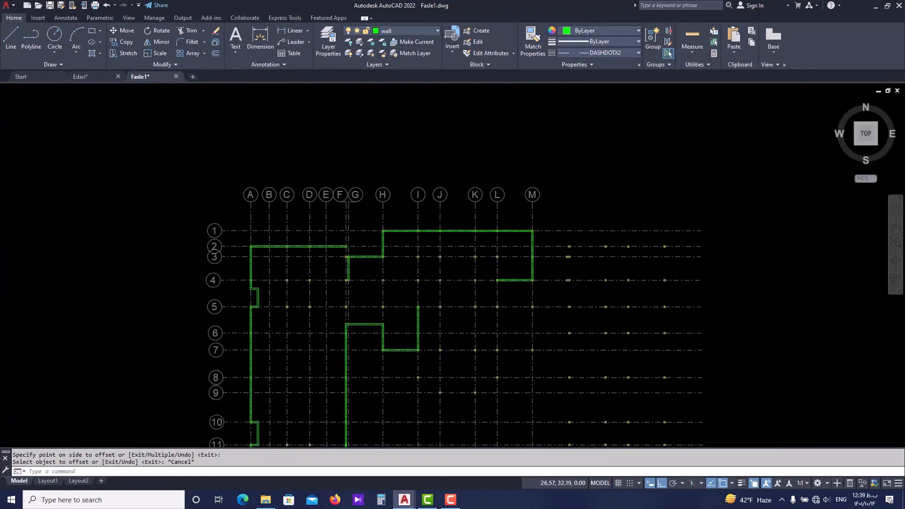
scroll(330, 297, "up", 1)
scroll(361, 201, "up", 2)
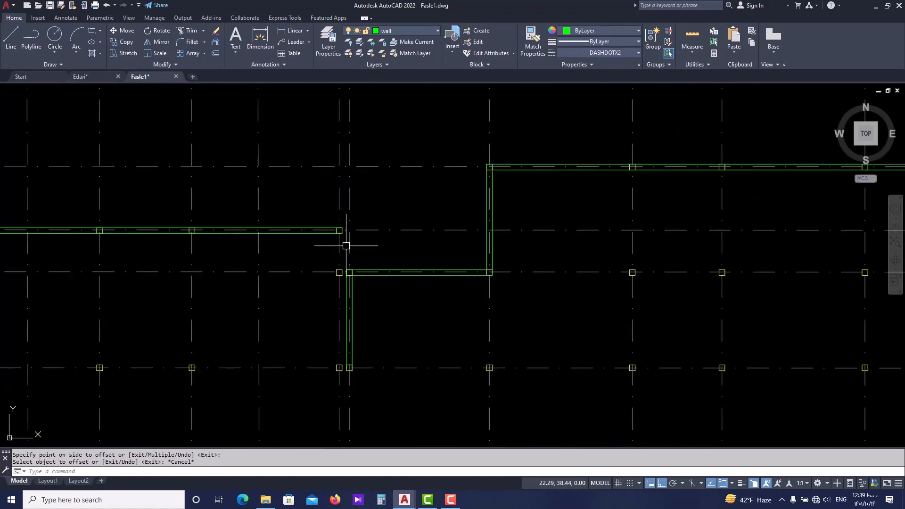
scroll(346, 246, "up", 1)
scroll(337, 228, "up", 2)
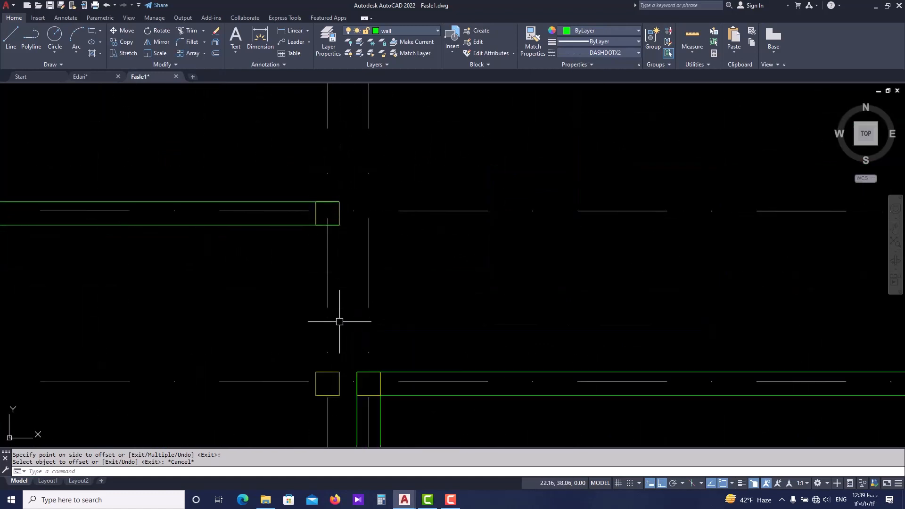
scroll(338, 160, "down", 2)
type("l")
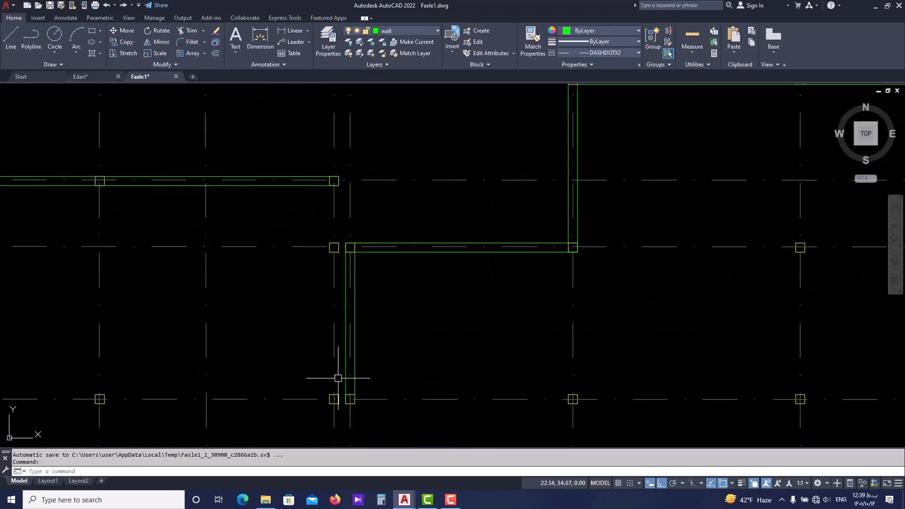
key("Return")
left_click(338, 402)
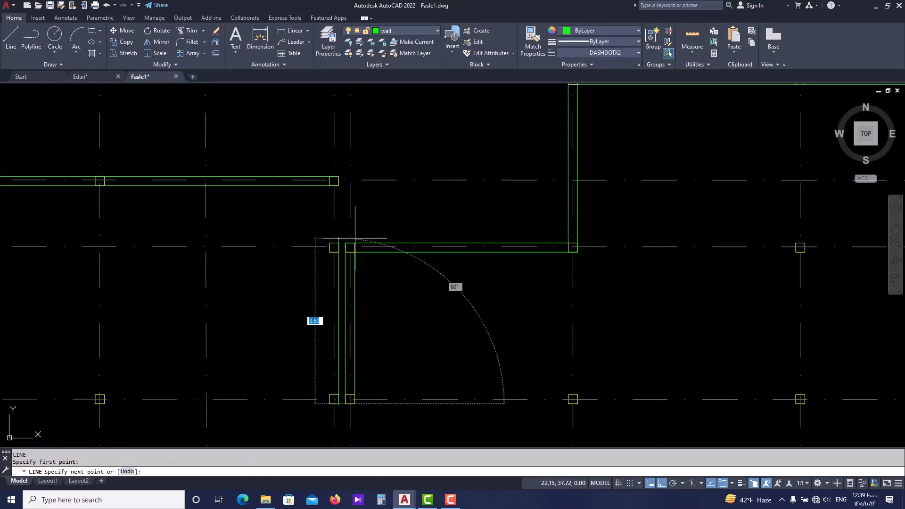
left_click(339, 177)
key("Return")
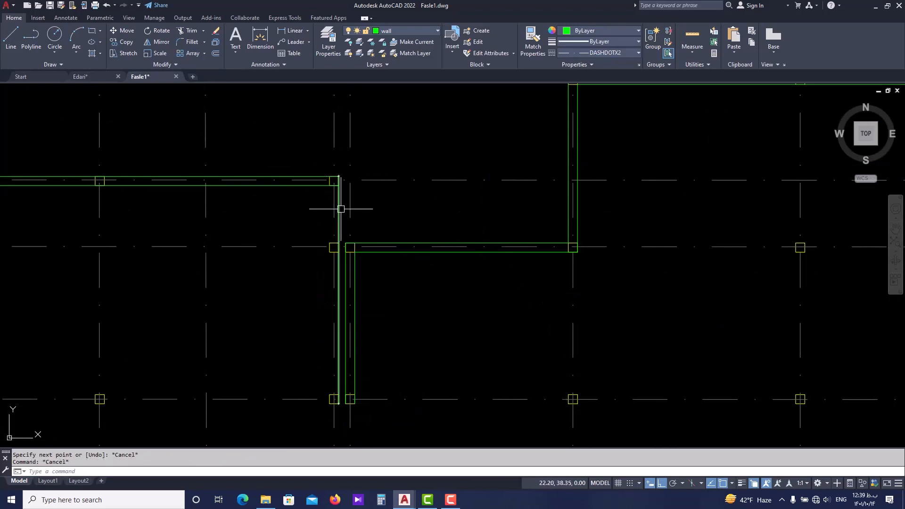
Offset the axis F wall line 0.20 toward axis E to form the wall's inner face.
type("o")
key("Return")
key("Return")
left_click(339, 216)
left_click(303, 394)
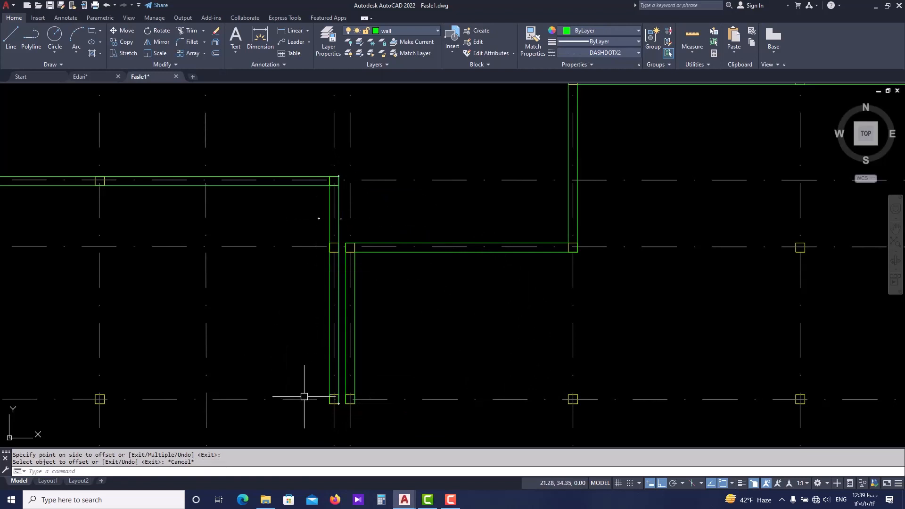
key("Escape")
scroll(338, 349, "down", 3)
scroll(380, 263, "up", 5)
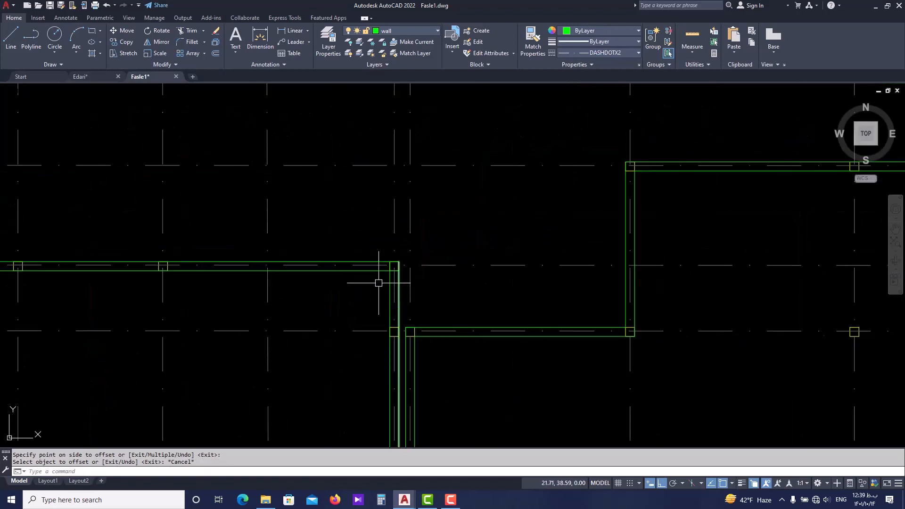
scroll(429, 334, "up", 2)
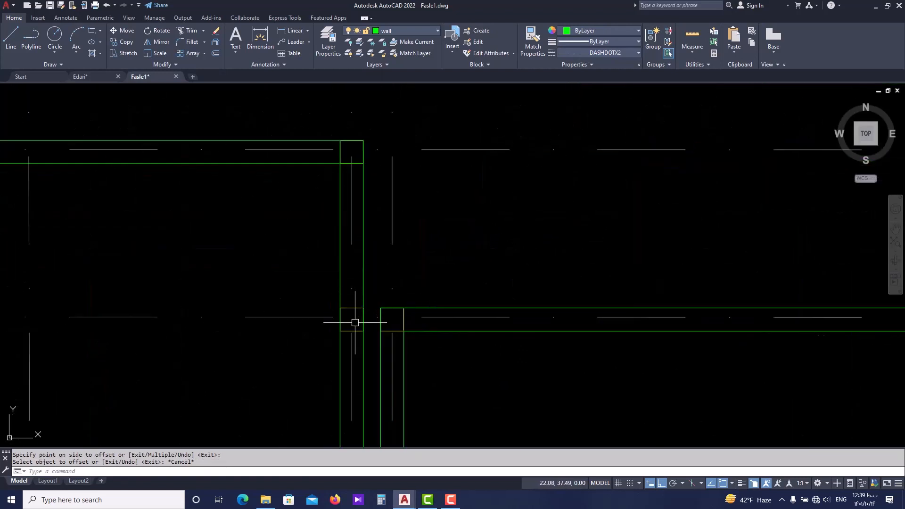
Inspect the drawn exterior walls from axis 2 and the F-2 corner across to axis M, and review the whole plan outline.
middle_click_drag(358, 200, 425, 242)
scroll(426, 241, "down", 3)
scroll(121, 233, "up", 2)
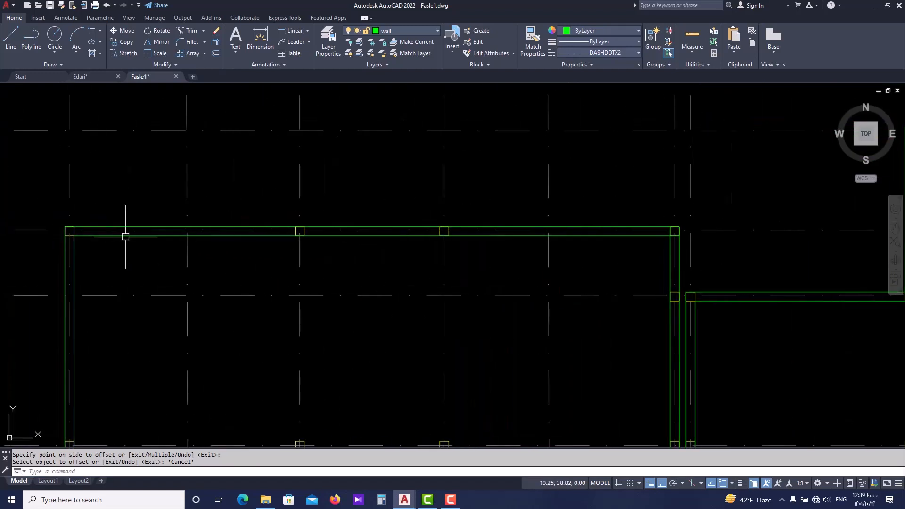
middle_click_drag(514, 231, 266, 211)
scroll(269, 211, "down", 2)
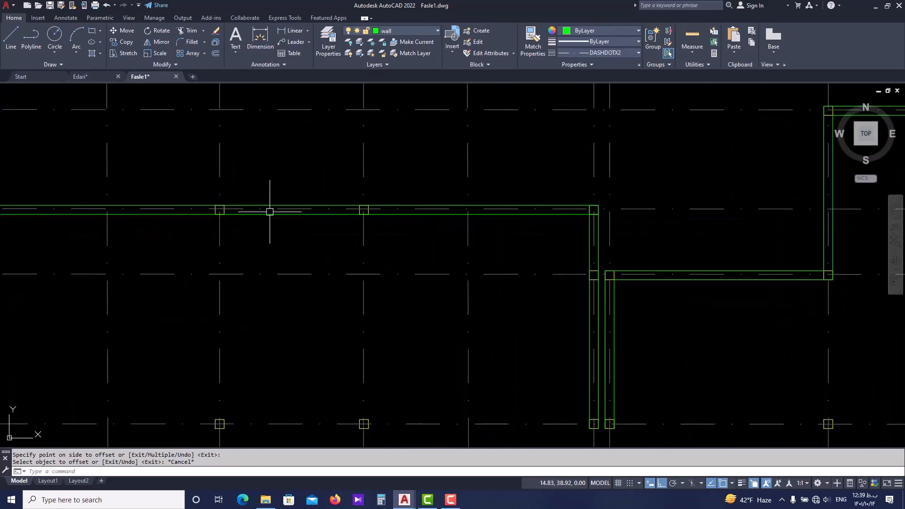
middle_click_drag(679, 254, 440, 248)
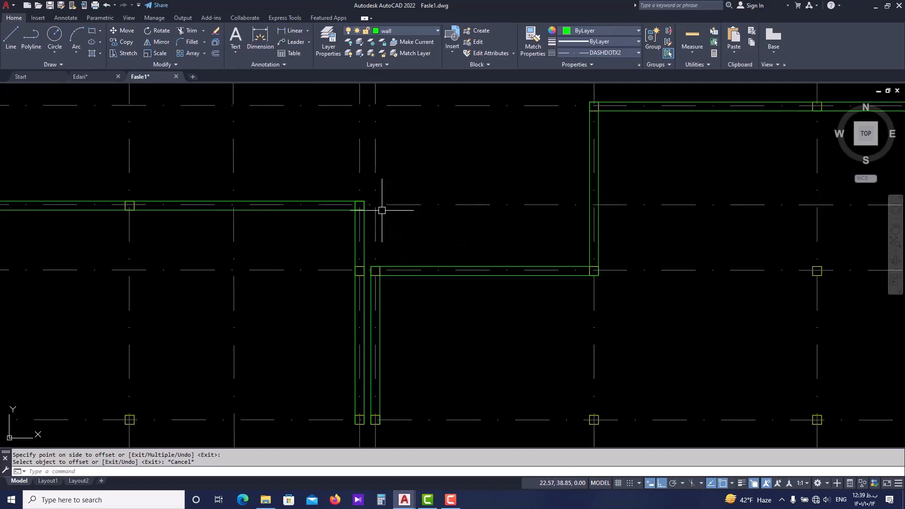
scroll(359, 204, "up", 2)
scroll(350, 208, "up", 3)
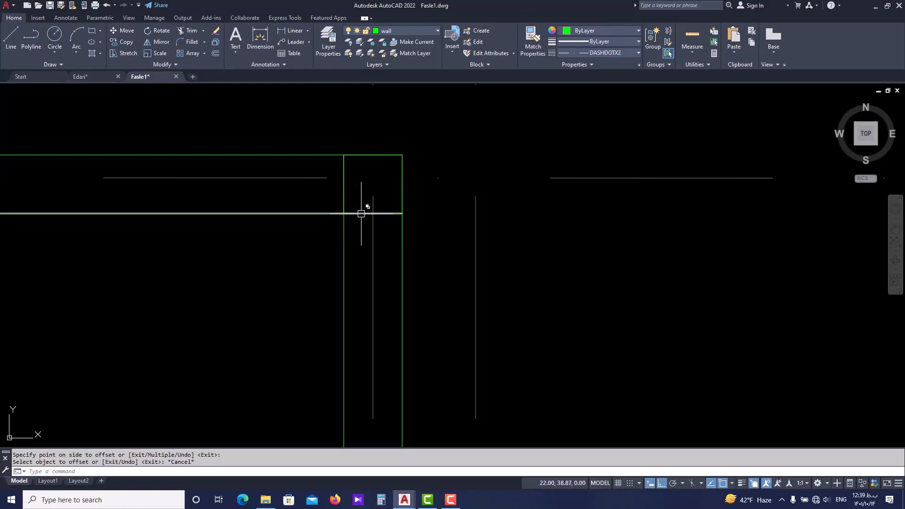
scroll(353, 212, "down", 4)
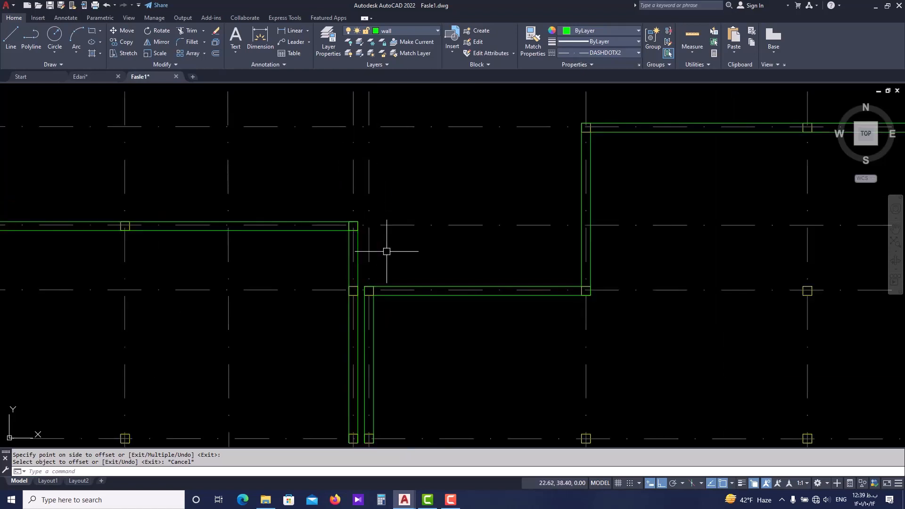
mouse_move(589, 262)
middle_mouse_down()
mouse_move(511, 271)
mouse_move(468, 256)
middle_mouse_up()
scroll(512, 272, "down", 6)
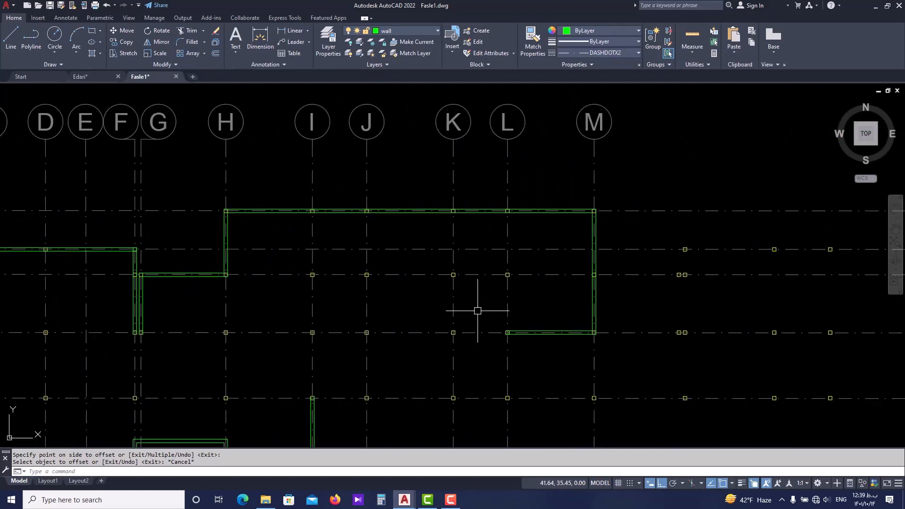
scroll(479, 309, "up", 2)
scroll(445, 219, "down", 2)
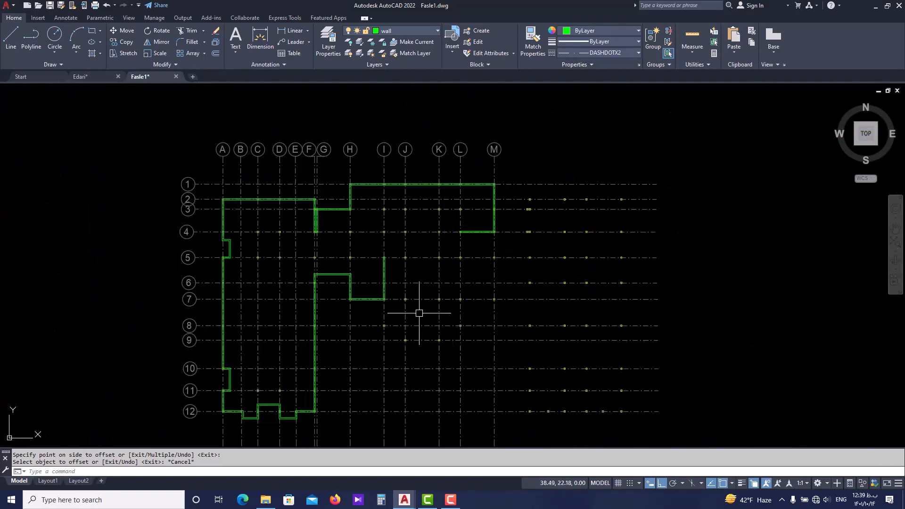
middle_click_drag(393, 334, 373, 303)
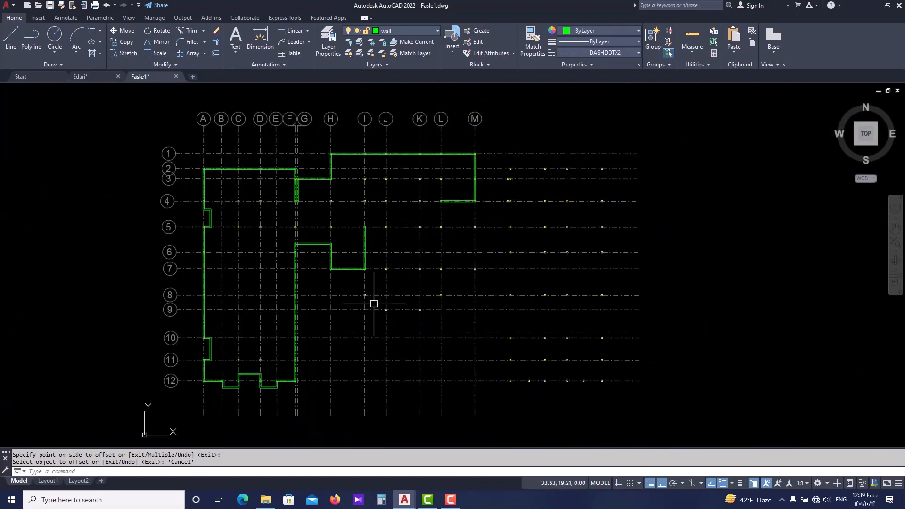